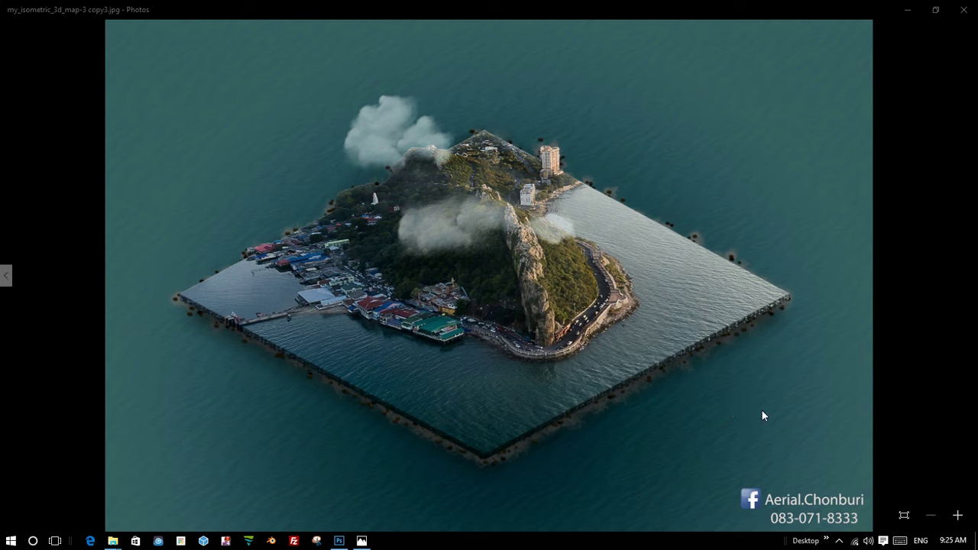
Review the finished isometric map example in Photos, then bring up the File Explorer windows.
{"action": "left_click", "coordinate": [405, 264]}
{"action": "left_click", "coordinate": [461, 334]}
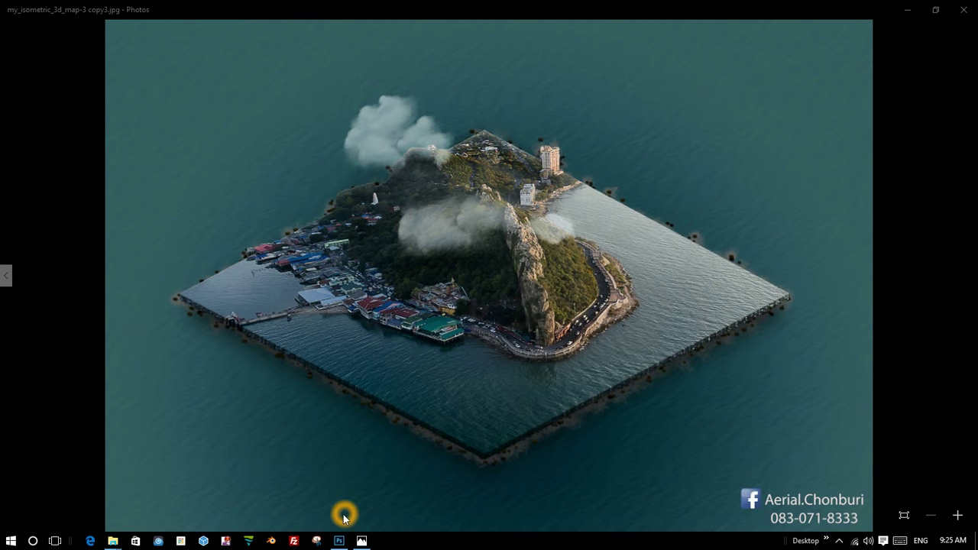
{"action": "left_click", "coordinate": [111, 540]}
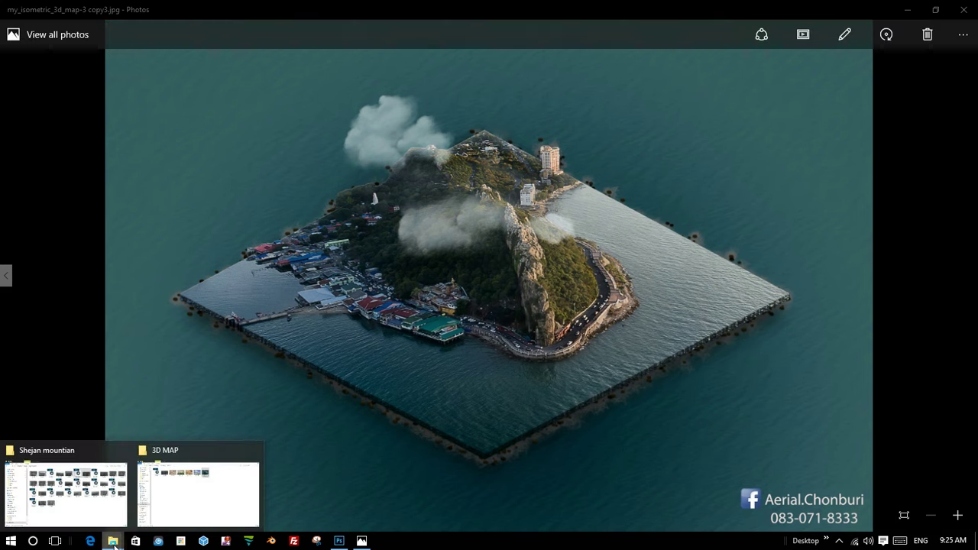
Preview the DJI_0005.JPG aerial photo from the 3D MAP folder.
{"action": "left_click", "coordinate": [198, 490]}
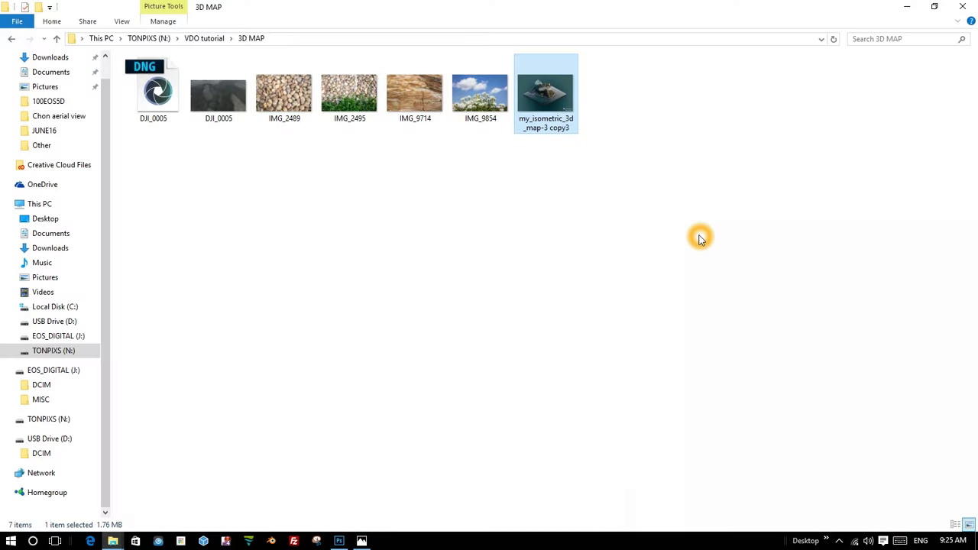
{"action": "left_click", "coordinate": [701, 238]}
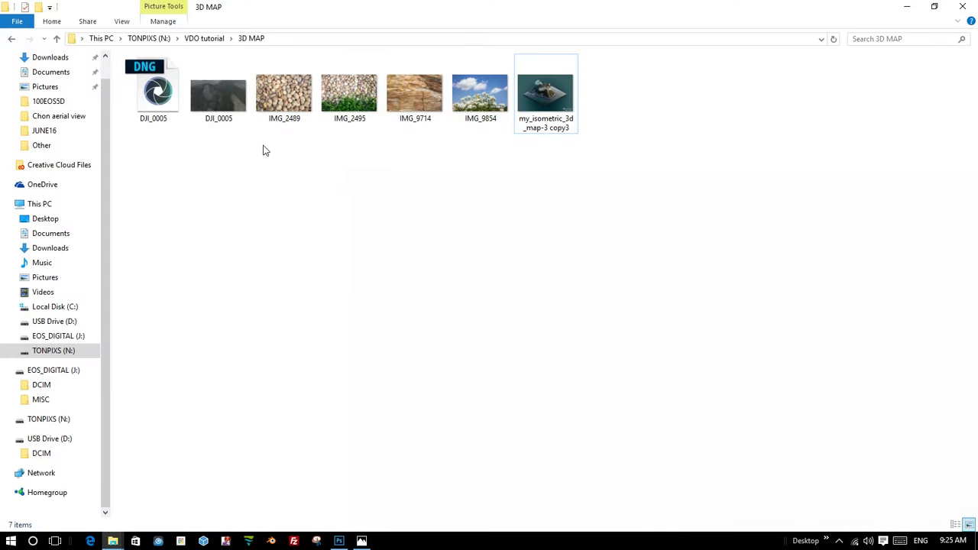
{"action": "double_click", "coordinate": [214, 129]}
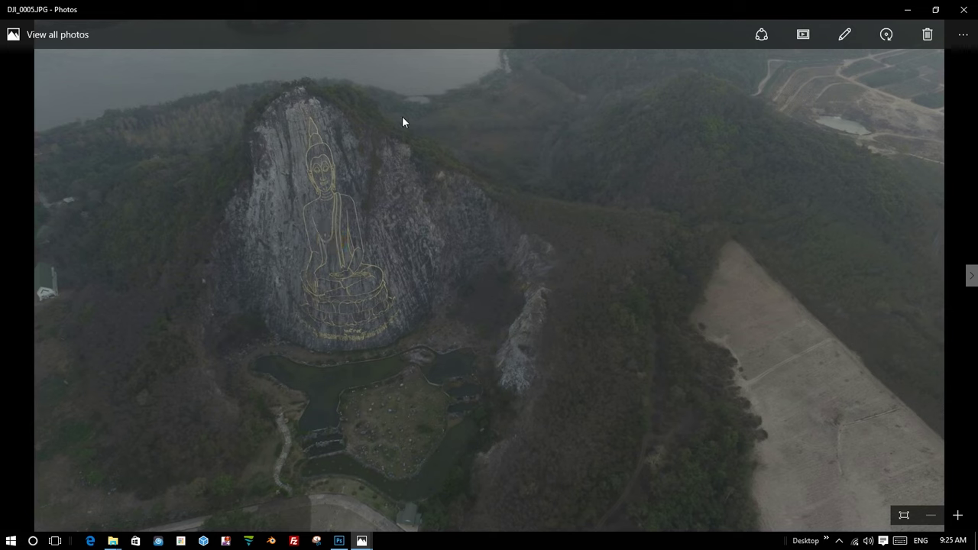
Close the Photos viewer and open DJI_0005.DNG in Photoshop's Camera Raw.
{"action": "left_click", "coordinate": [340, 172]}
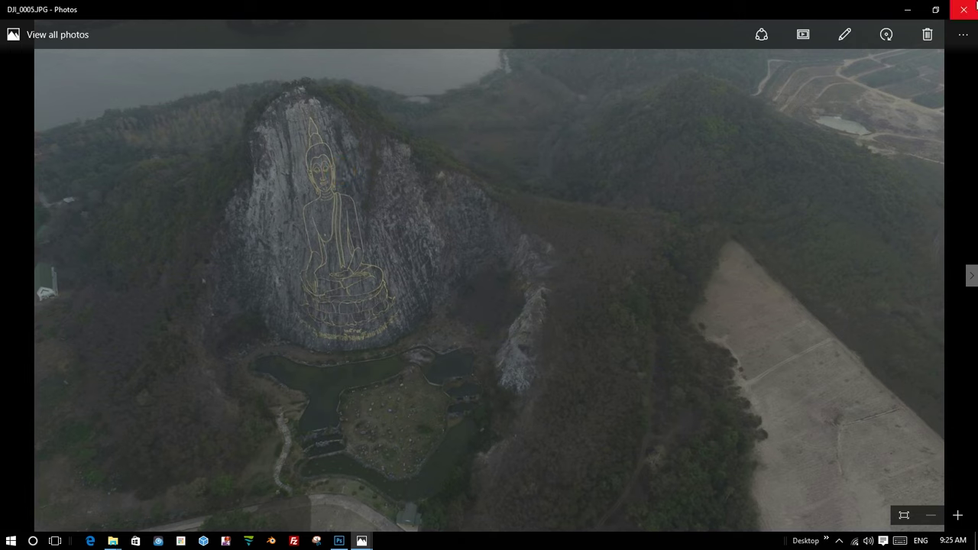
{"action": "left_click", "coordinate": [964, 9]}
{"action": "left_click", "coordinate": [286, 178]}
{"action": "double_click", "coordinate": [157, 90]}
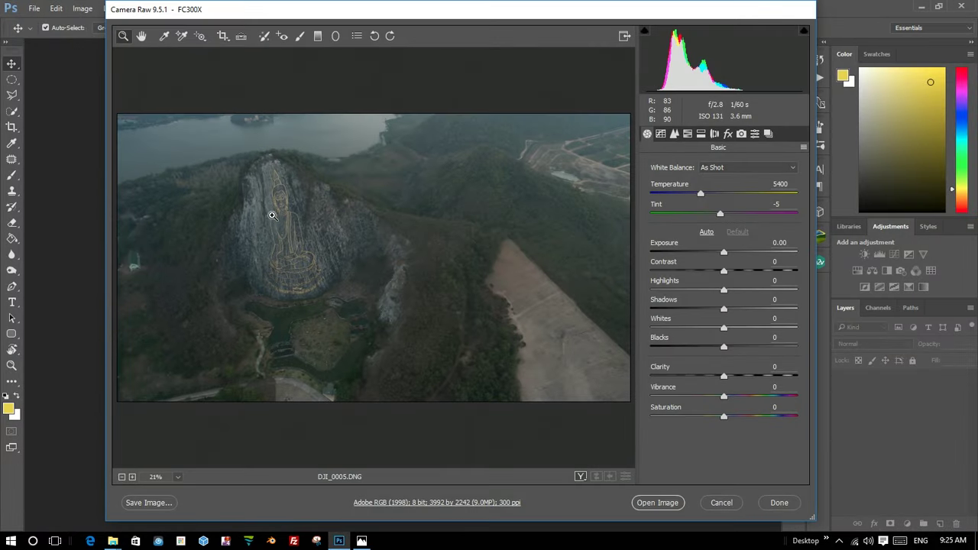
Apply Auto tone to the raw photo and set exposure to +0.55.
{"action": "left_click", "coordinate": [274, 212]}
{"action": "left_click", "coordinate": [320, 229], "text": "alt"}
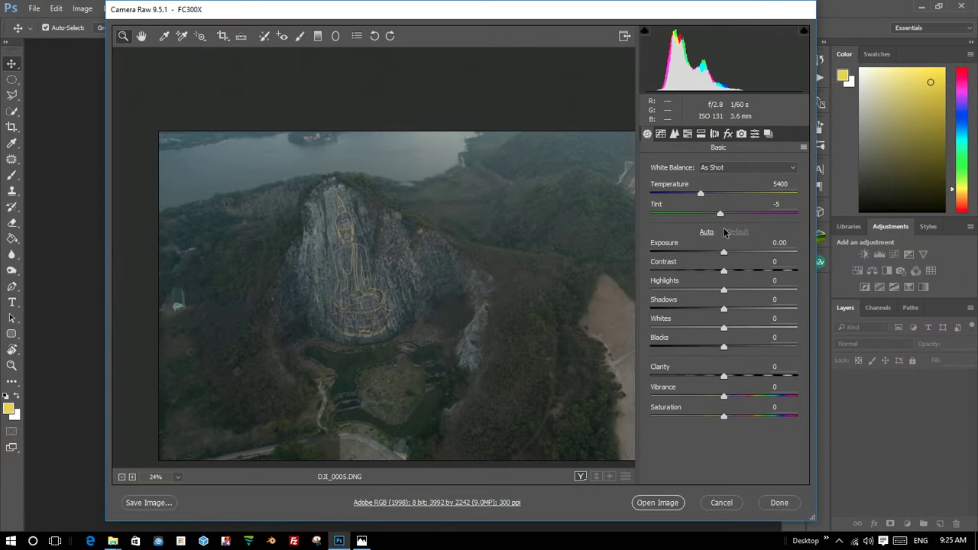
{"action": "left_click", "coordinate": [707, 232]}
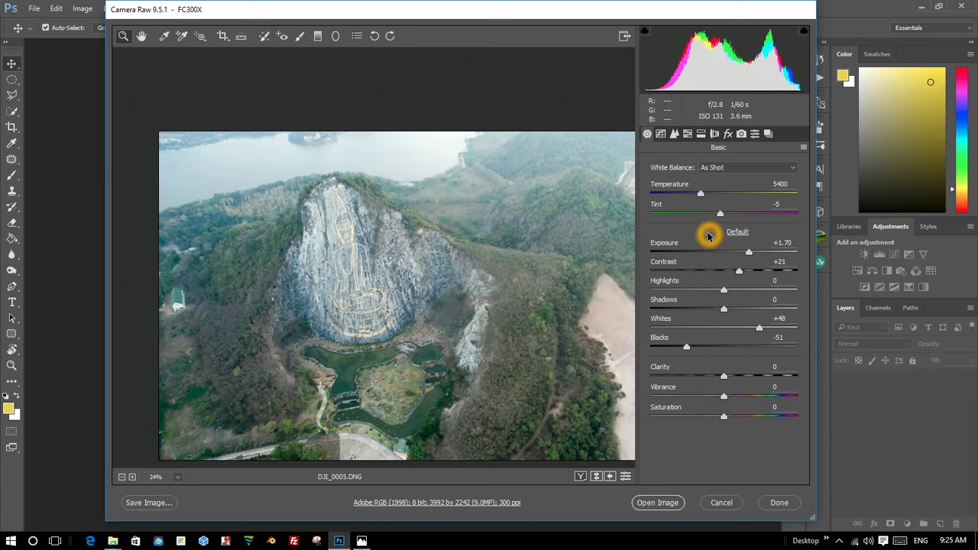
{"action": "left_click_drag", "start_coordinate": [745, 251], "coordinate": [729, 251]}
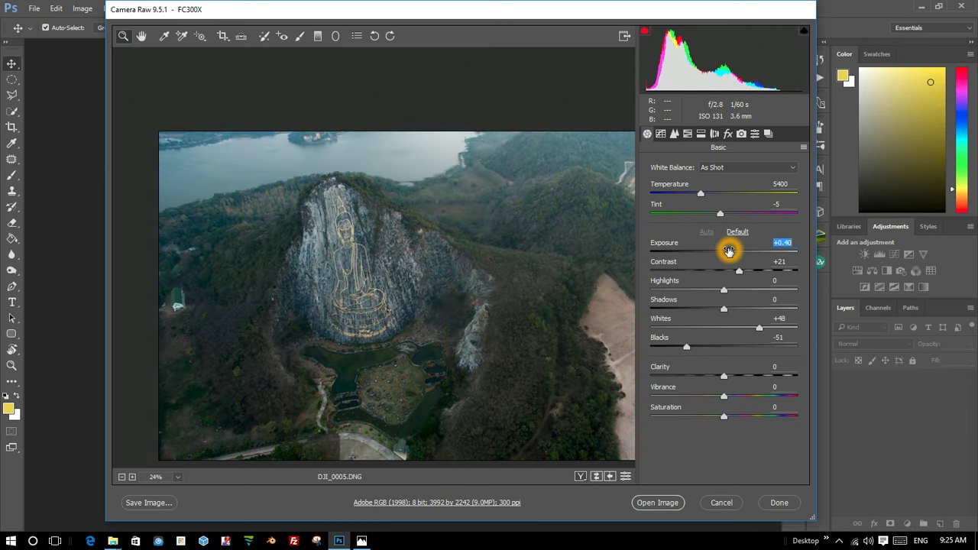
{"action": "left_click_drag", "start_coordinate": [729, 251], "coordinate": [732, 251]}
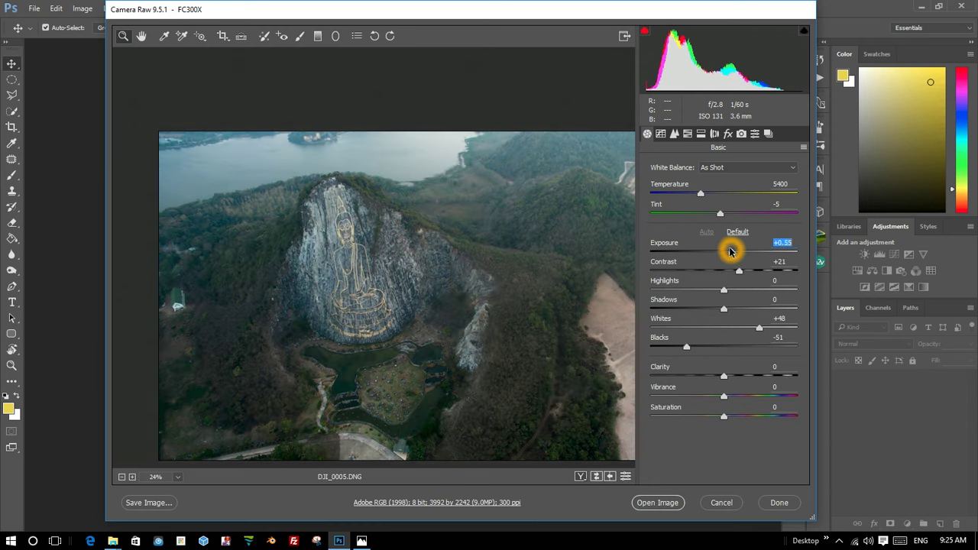
Enable lens profile corrections for the DJI PHANTOM 3 FC300X camera.
{"action": "left_click", "coordinate": [715, 134]}
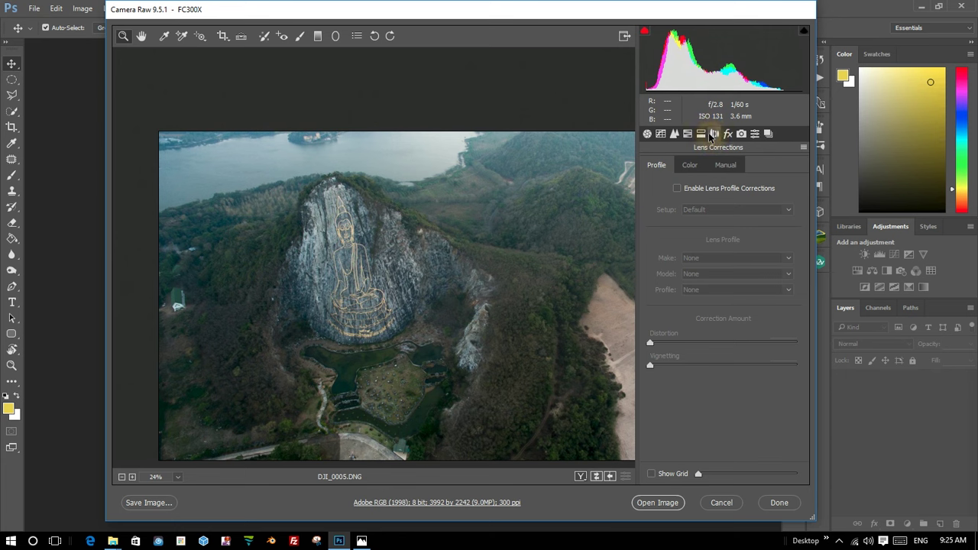
{"action": "left_click", "coordinate": [677, 188]}
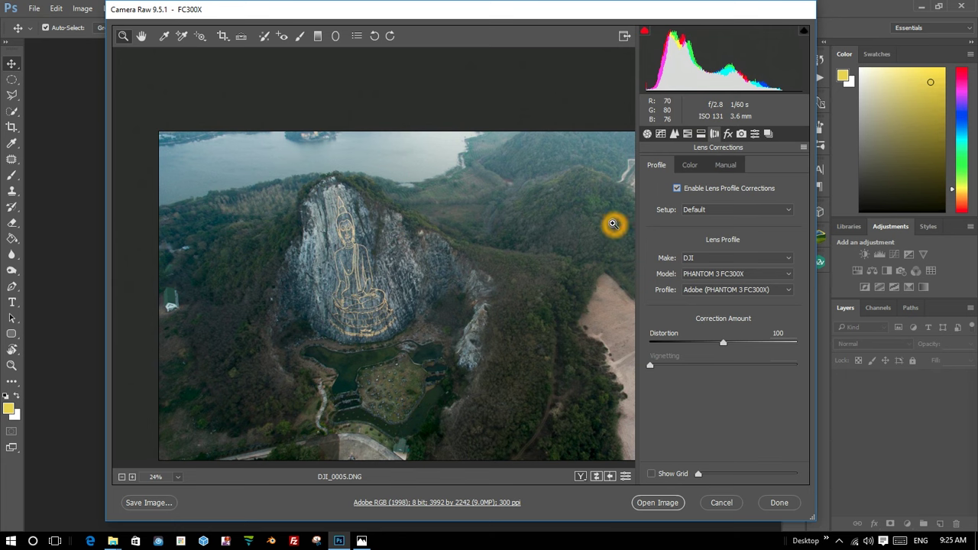
{"action": "left_click", "coordinate": [711, 183]}
Set the parametric tone curve to Lights +33, Darks -12, Highlights -10, shadows slightly lowered.
{"action": "left_click", "coordinate": [669, 136]}
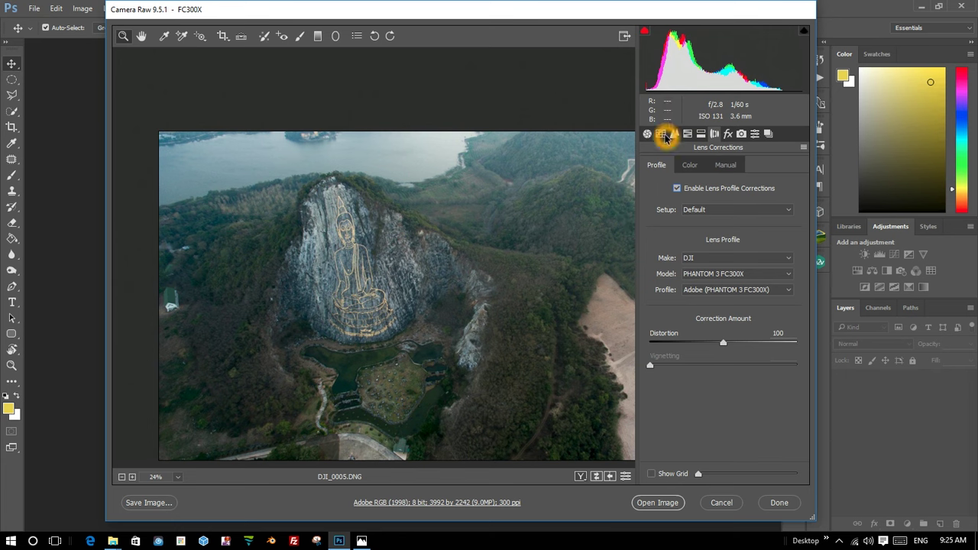
{"action": "mouse_move", "coordinate": [710, 375]}
{"action": "left_mouse_down"}
{"action": "mouse_move", "coordinate": [713, 367]}
{"action": "mouse_move", "coordinate": [726, 386]}
{"action": "mouse_move", "coordinate": [749, 389]}
{"action": "mouse_move", "coordinate": [718, 404]}
{"action": "left_mouse_up"}
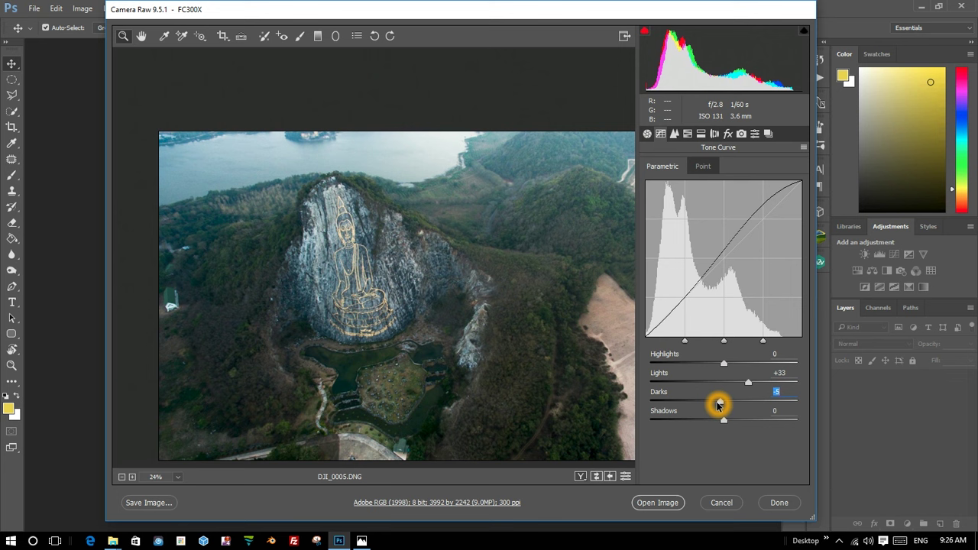
{"action": "left_click", "coordinate": [725, 420]}
{"action": "mouse_move", "coordinate": [727, 420]}
{"action": "left_mouse_down"}
{"action": "mouse_move", "coordinate": [711, 419]}
{"action": "mouse_move", "coordinate": [727, 420]}
{"action": "mouse_move", "coordinate": [717, 404]}
{"action": "mouse_move", "coordinate": [727, 402]}
{"action": "mouse_move", "coordinate": [720, 405]}
{"action": "left_mouse_up"}
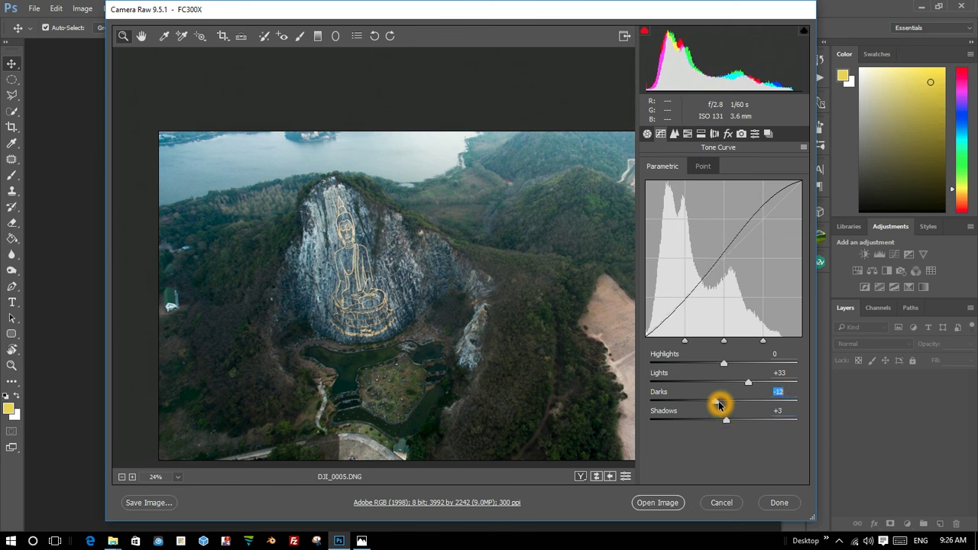
{"action": "mouse_move", "coordinate": [724, 362]}
{"action": "left_mouse_down"}
{"action": "mouse_move", "coordinate": [731, 368]}
{"action": "mouse_move", "coordinate": [717, 364]}
{"action": "left_mouse_up"}
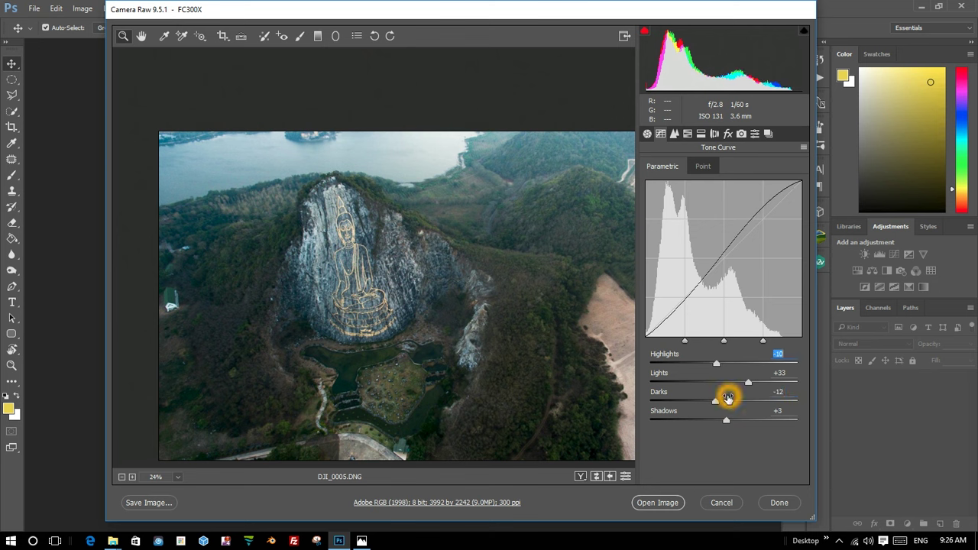
{"action": "left_click_drag", "start_coordinate": [726, 420], "coordinate": [723, 419]}
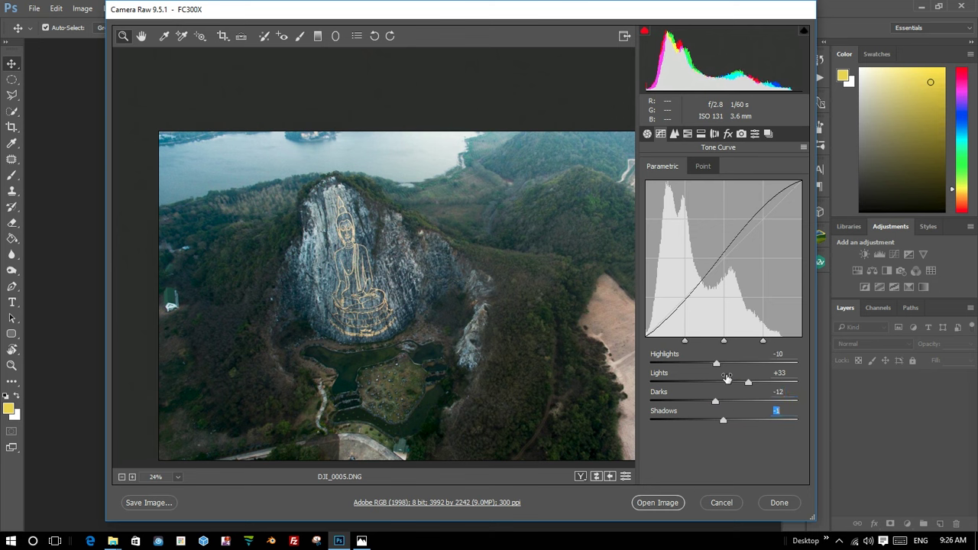
{"action": "left_click", "coordinate": [647, 134]}
Raise Clarity to +31 and Vibrance to +10, checking the Buddha carving detail.
{"action": "left_click", "coordinate": [751, 419]}
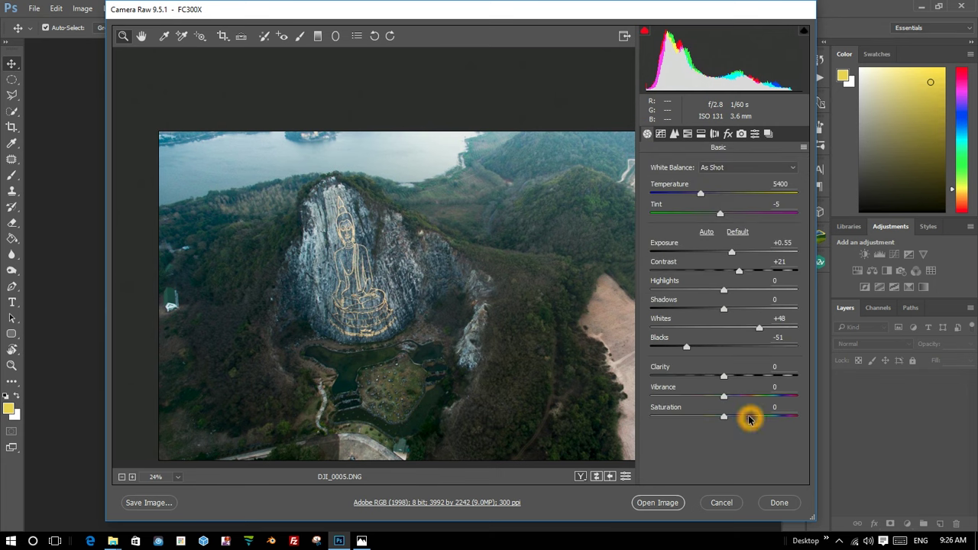
{"action": "left_click", "coordinate": [736, 374]}
{"action": "left_click_drag", "start_coordinate": [737, 374], "coordinate": [747, 376]}
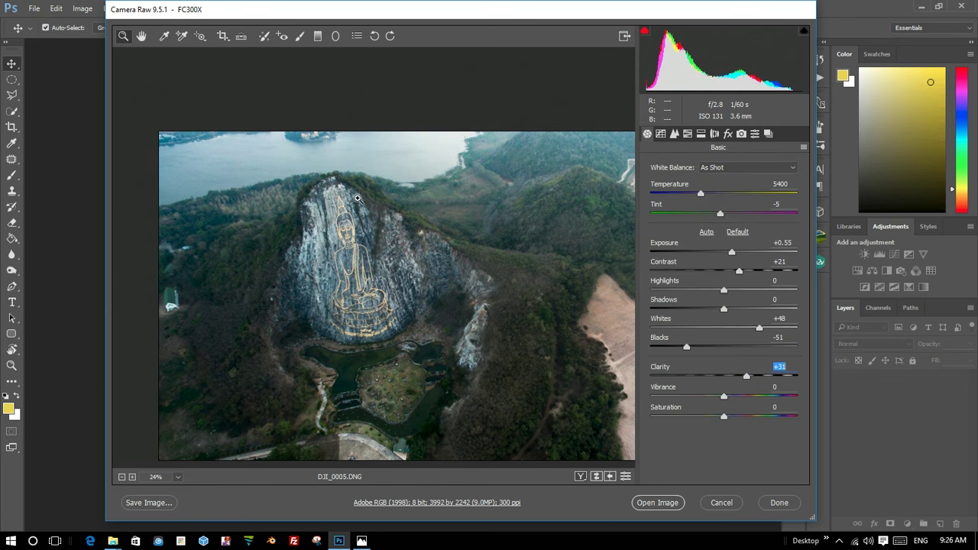
{"action": "left_click", "coordinate": [360, 237]}
{"action": "left_click", "coordinate": [677, 367]}
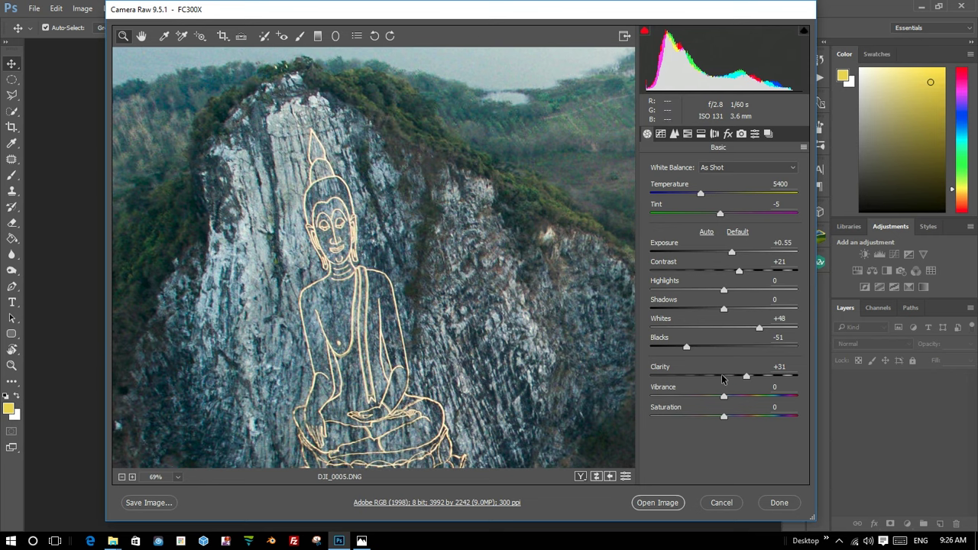
{"action": "left_click_drag", "start_coordinate": [735, 394], "coordinate": [743, 395]}
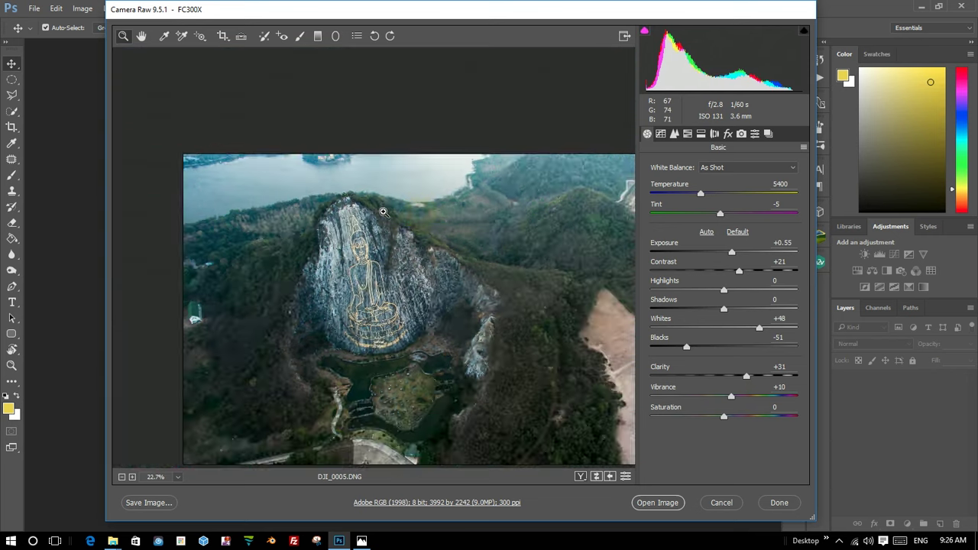
{"action": "left_click", "coordinate": [362, 205], "text": "alt"}
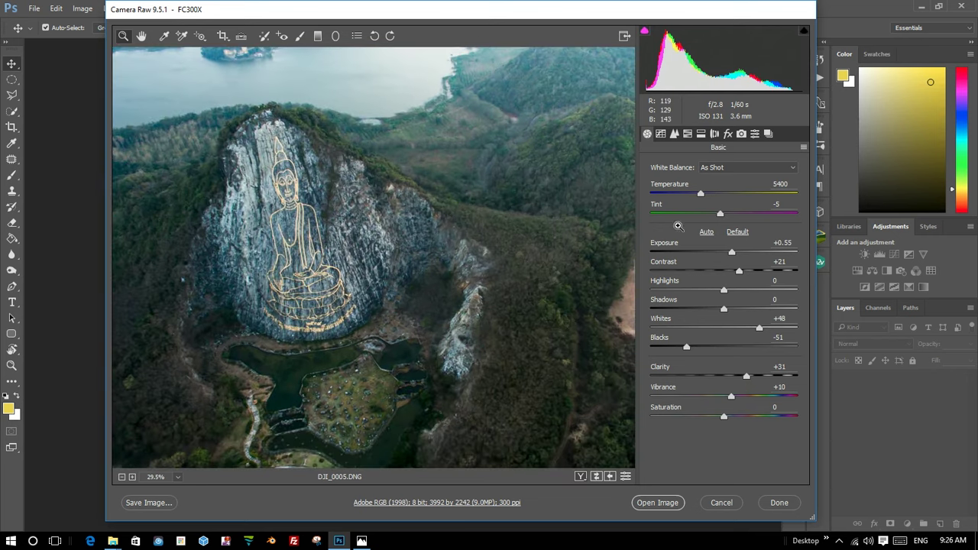
Warm the white balance to 5600 and open the developed photo in Photoshop.
{"action": "left_click_drag", "start_coordinate": [699, 194], "coordinate": [700, 200]}
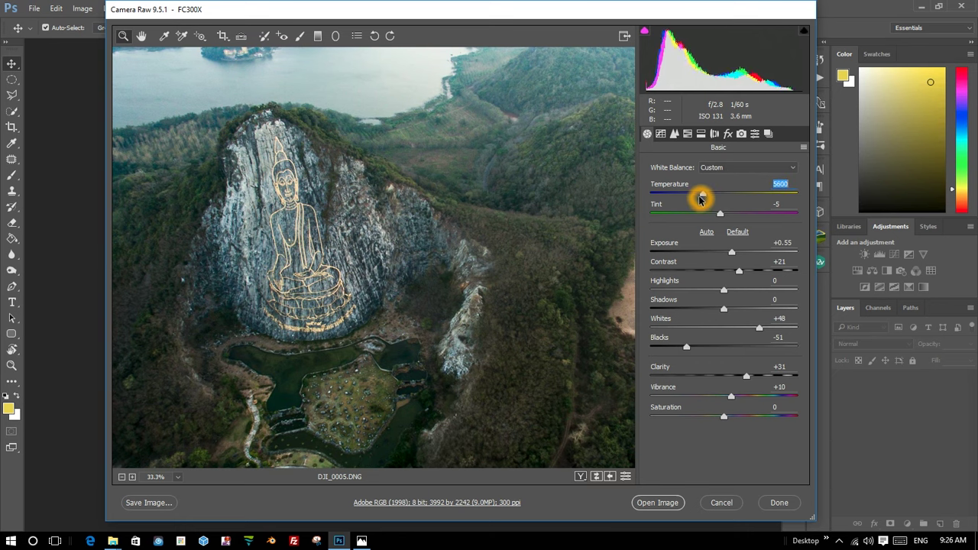
{"action": "scroll", "coordinate": [558, 177], "scroll_direction": "down", "scroll_amount": 2}
{"action": "scroll", "coordinate": [551, 180], "scroll_direction": "up", "scroll_amount": 1}
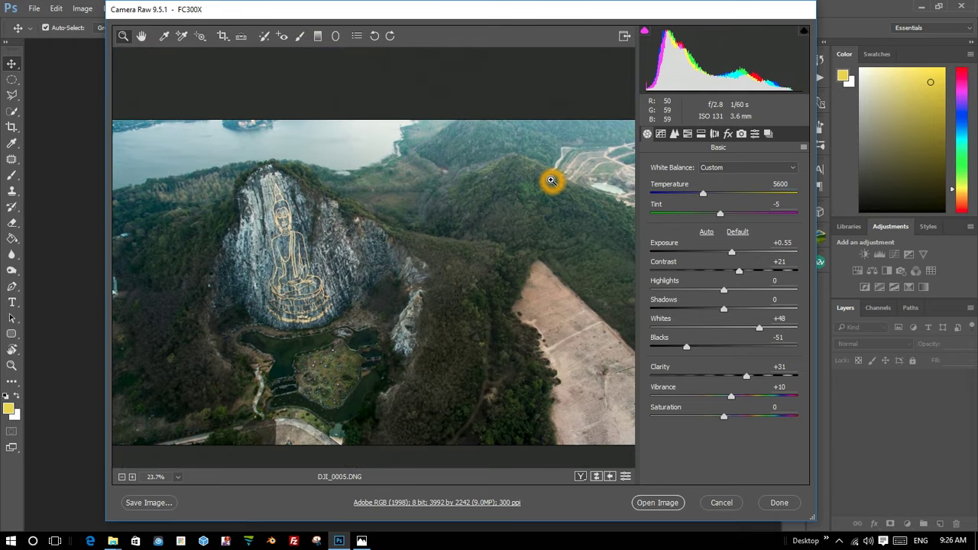
{"action": "scroll", "coordinate": [547, 181], "scroll_direction": "down", "scroll_amount": 1}
{"action": "scroll", "coordinate": [458, 212], "scroll_direction": "up", "scroll_amount": 1}
{"action": "scroll", "coordinate": [439, 216], "scroll_direction": "down", "scroll_amount": 1}
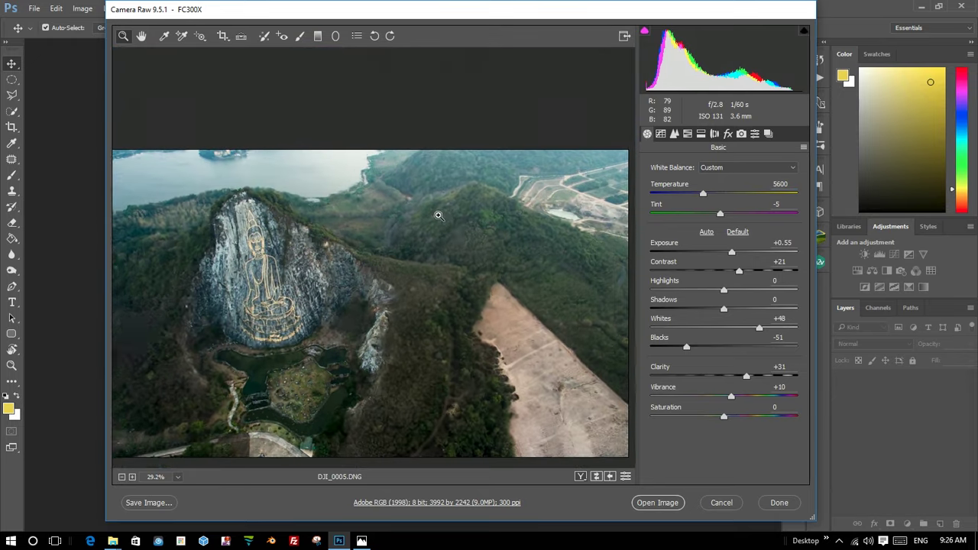
{"action": "left_click", "coordinate": [657, 503]}
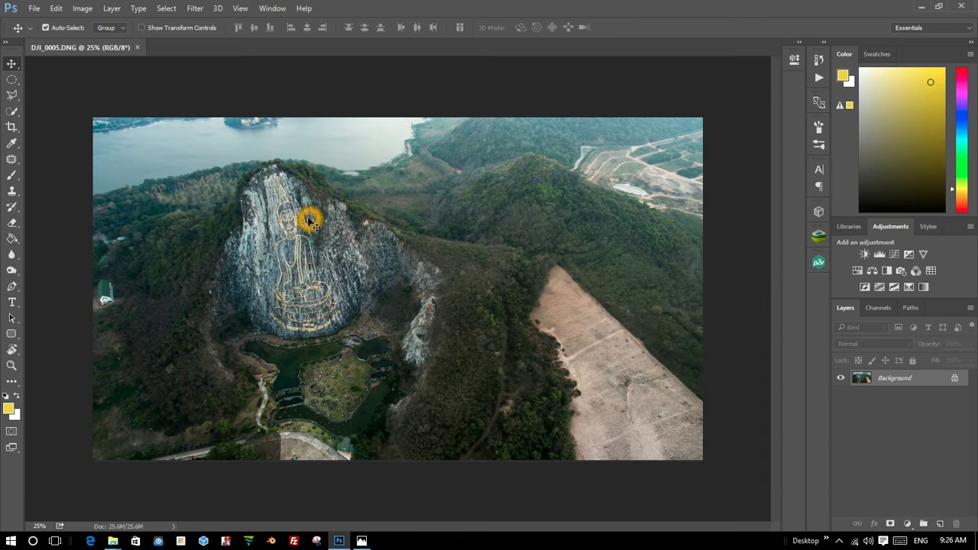
Fit the photo to the window and unlock the Background layer into Layer 0.
{"action": "left_click", "coordinate": [423, 248]}
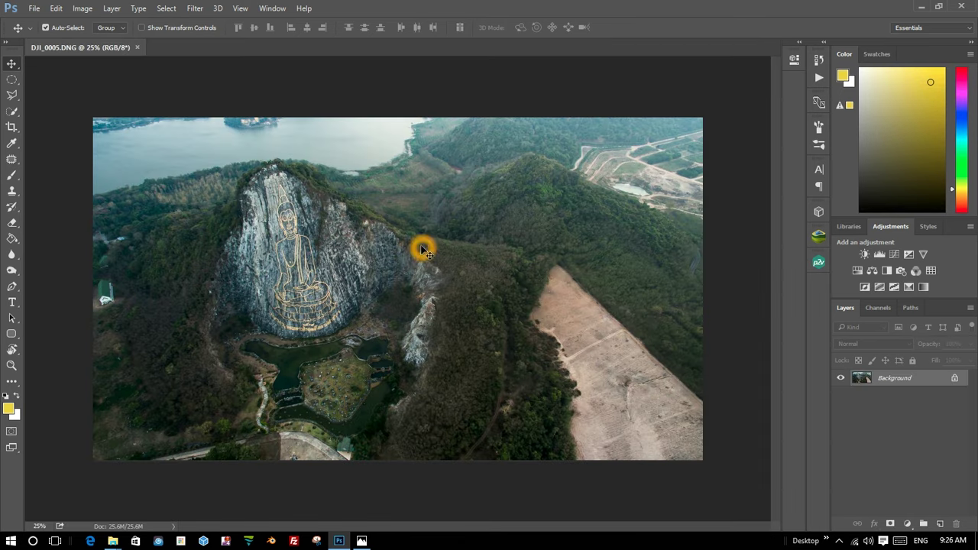
{"action": "left_click", "coordinate": [477, 194]}
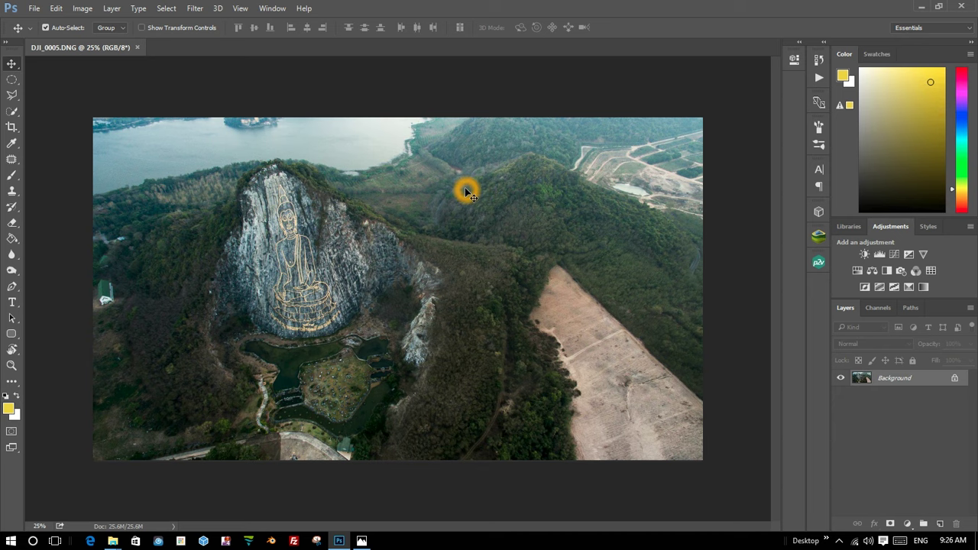
{"action": "key", "text": "ctrl+0"}
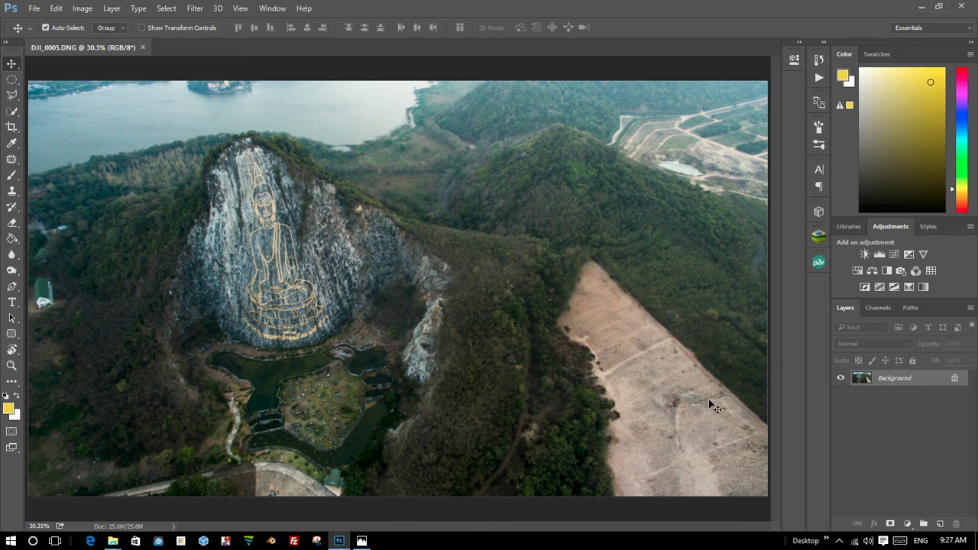
{"action": "left_click", "coordinate": [956, 378]}
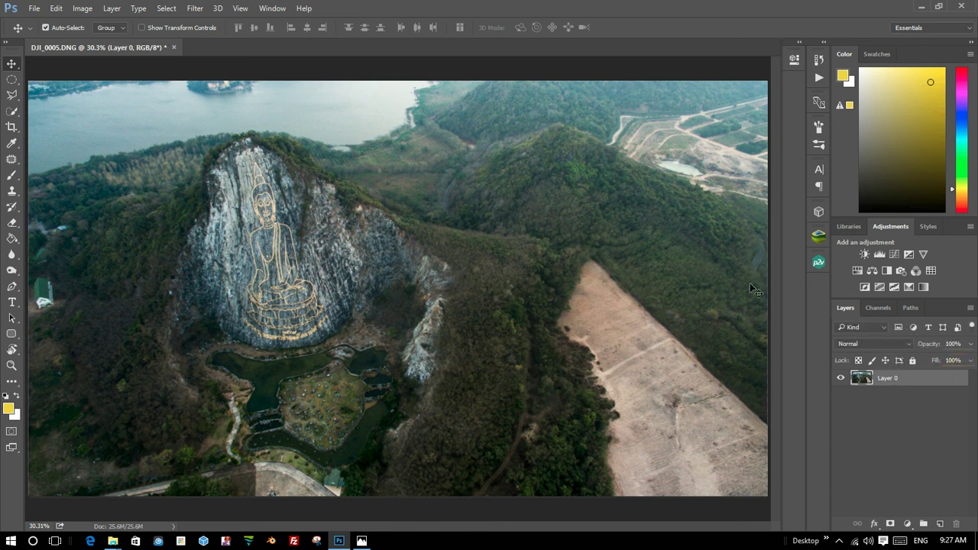
Add Layer 1 with an isometric-grid Pattern Overlay at 1000% scale, Gradient Overlay off.
{"action": "left_click", "coordinate": [941, 524]}
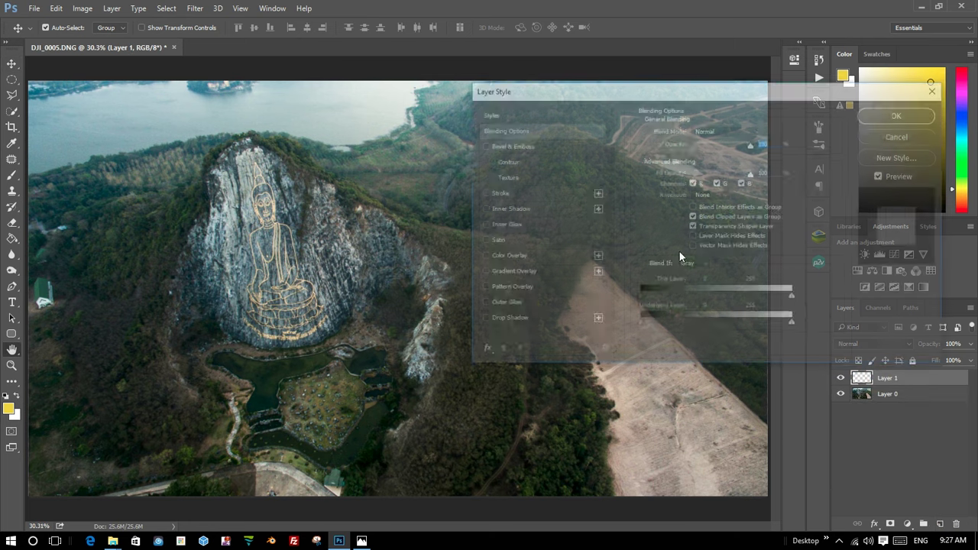
{"action": "double_click", "coordinate": [876, 379]}
{"action": "left_click", "coordinate": [532, 274]}
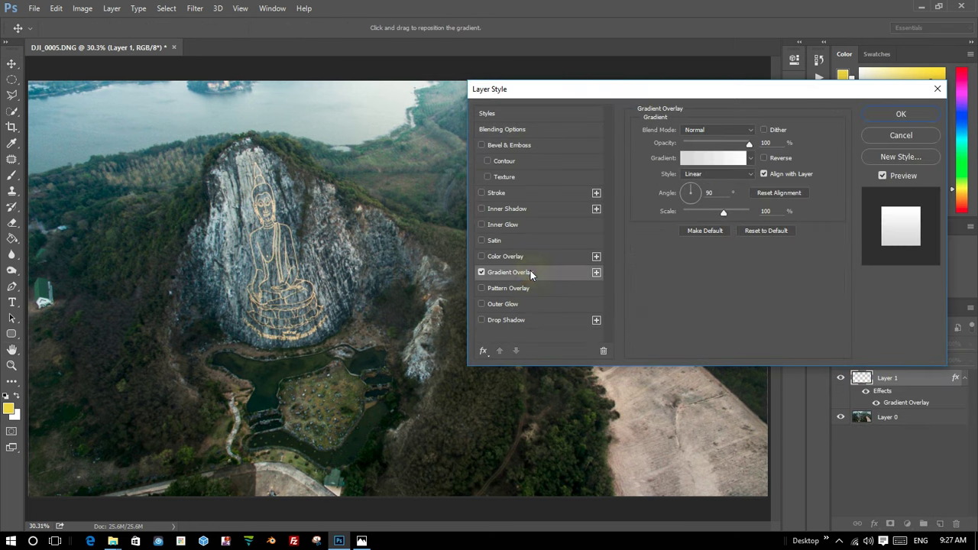
{"action": "left_click", "coordinate": [483, 273]}
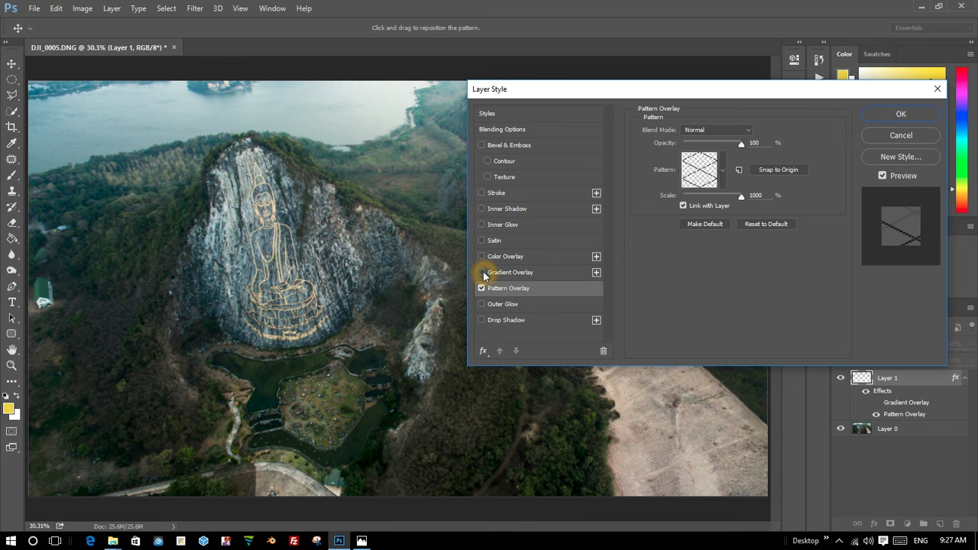
{"action": "left_click", "coordinate": [779, 170]}
{"action": "left_click_drag", "start_coordinate": [794, 102], "coordinate": [751, 88]}
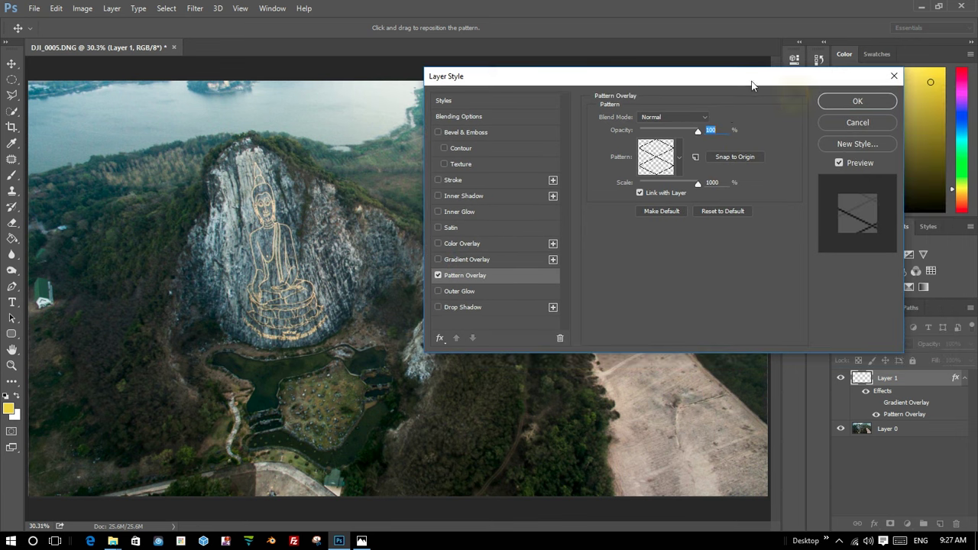
{"action": "left_click", "coordinate": [697, 184]}
{"action": "left_click", "coordinate": [855, 107]}
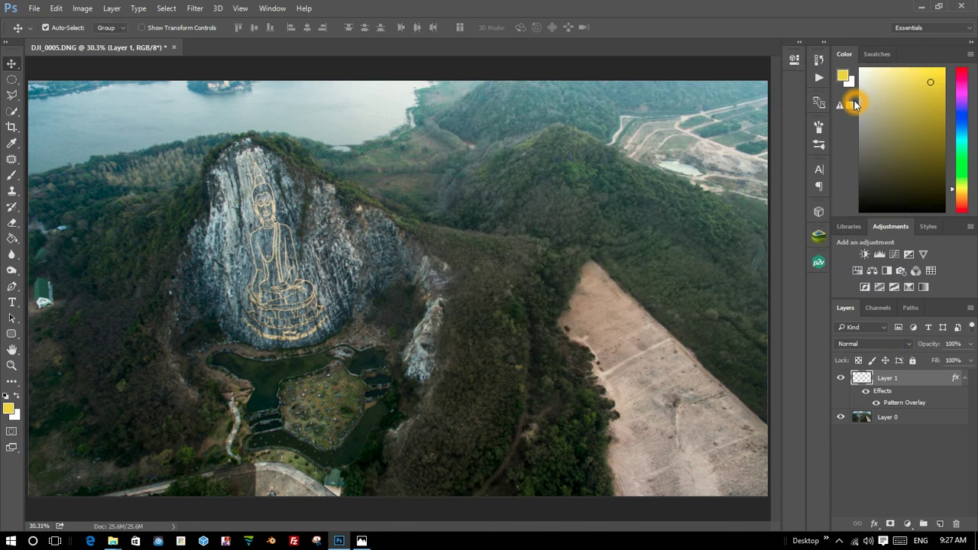
Fill Layer 1 with white using the Paint Bucket, then show the photo layer again.
{"action": "left_click", "coordinate": [841, 417]}
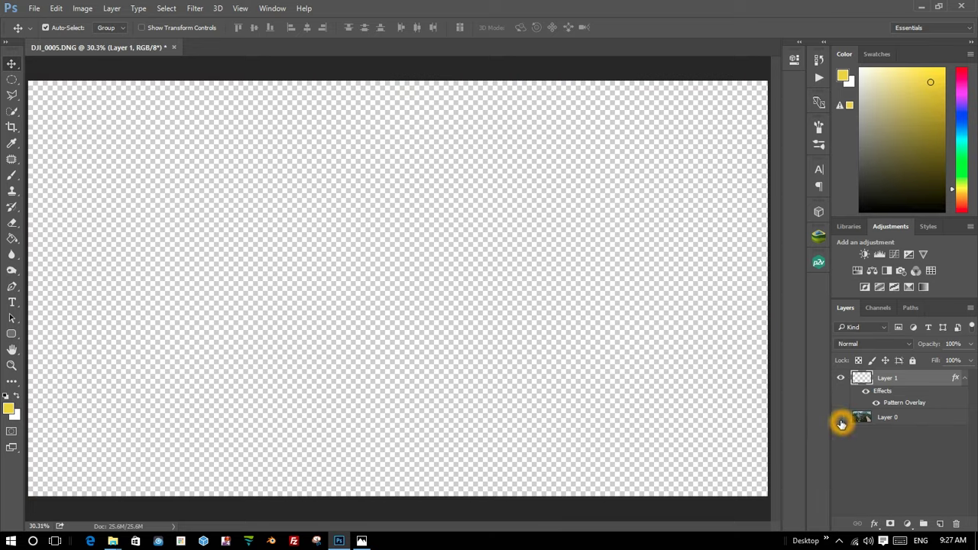
{"action": "left_click", "coordinate": [840, 417]}
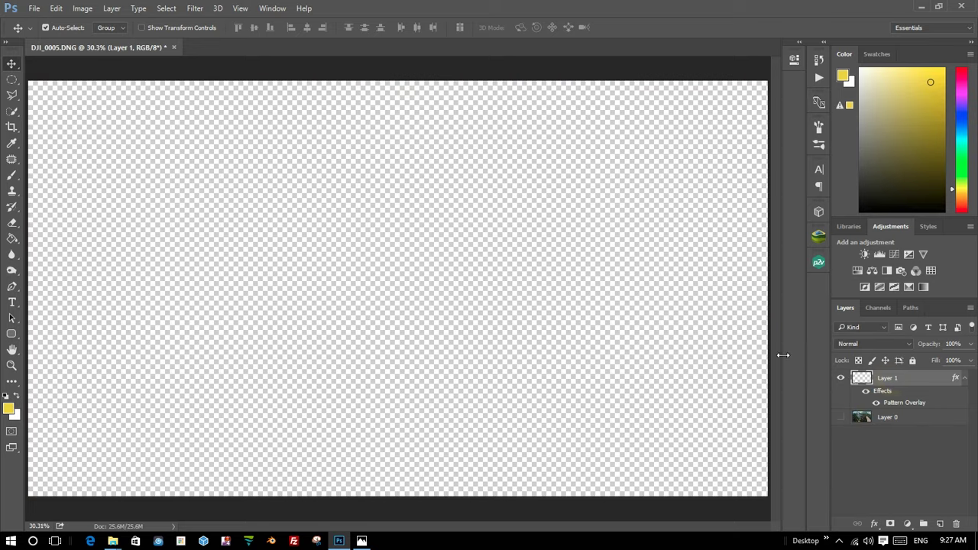
{"action": "left_click", "coordinate": [13, 241]}
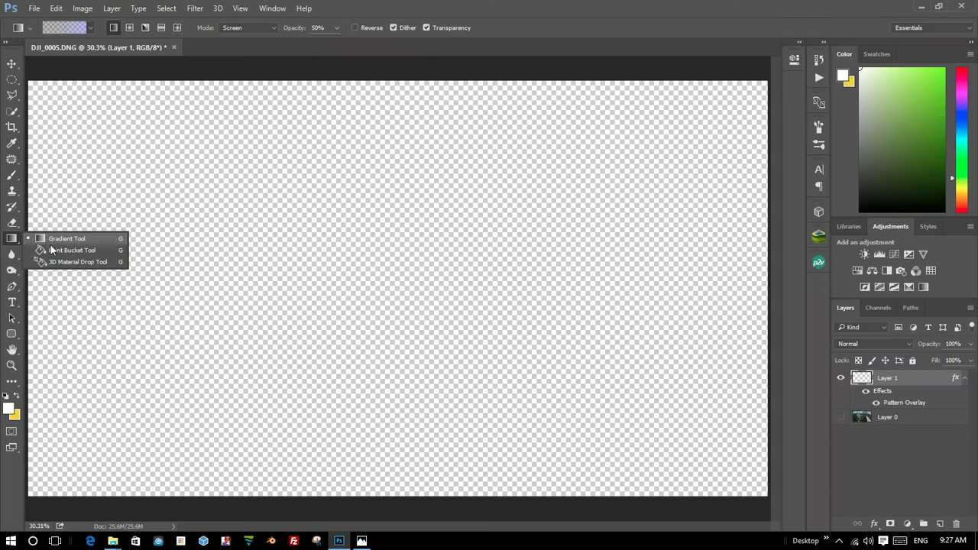
{"action": "left_click", "coordinate": [54, 251]}
{"action": "left_click", "coordinate": [122, 266]}
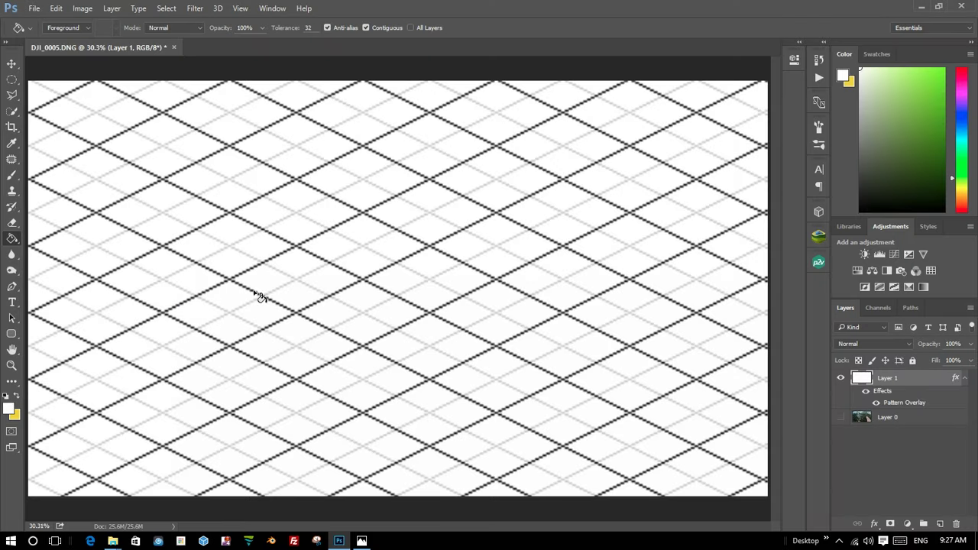
{"action": "key", "text": "ctrl+minus"}
{"action": "scroll", "coordinate": [457, 334], "scroll_direction": "down", "scroll_amount": 5}
{"action": "scroll", "coordinate": [450, 339], "scroll_direction": "up", "scroll_amount": 3}
{"action": "scroll", "coordinate": [433, 315], "scroll_direction": "up", "scroll_amount": 1}
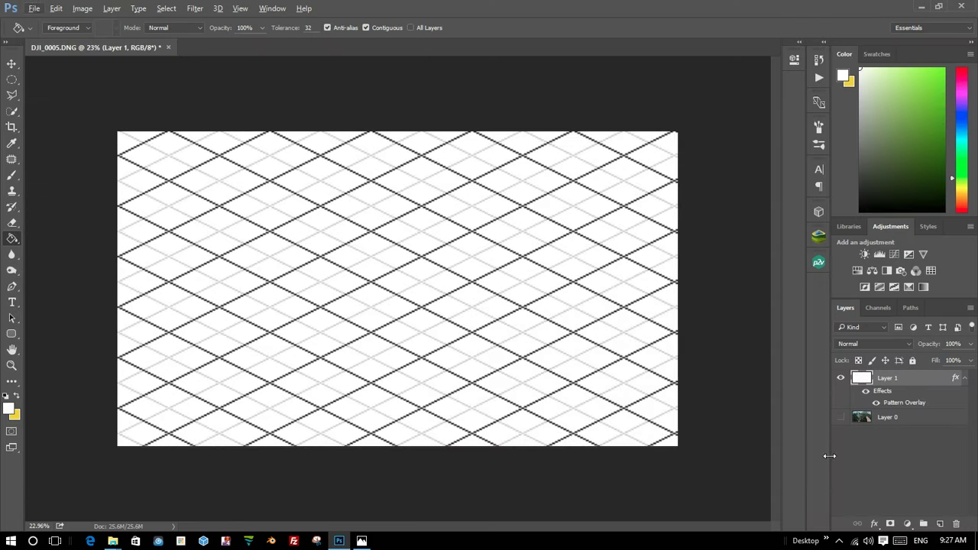
{"action": "left_click", "coordinate": [844, 418]}
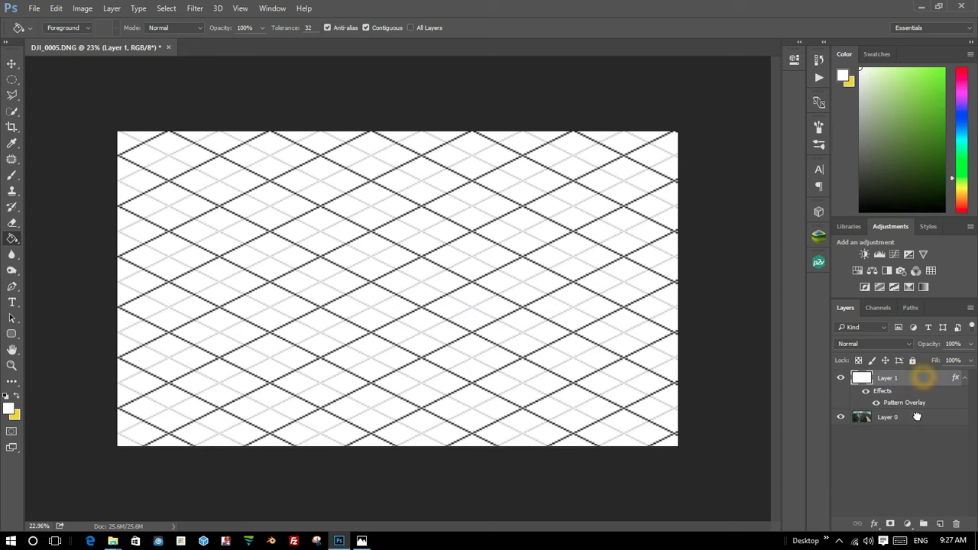
Set the grid layer's opacity to 50% and drag the photo layer above it.
{"action": "left_click", "coordinate": [901, 378]}
{"action": "double_click", "coordinate": [953, 344]}
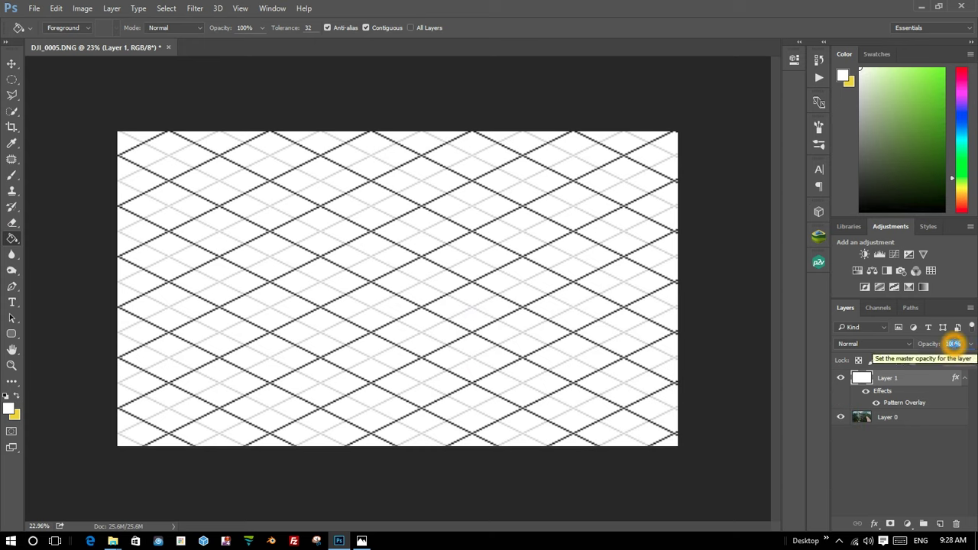
{"action": "type", "text": "5"}
{"action": "key", "text": "Return"}
{"action": "type", "text": "0"}
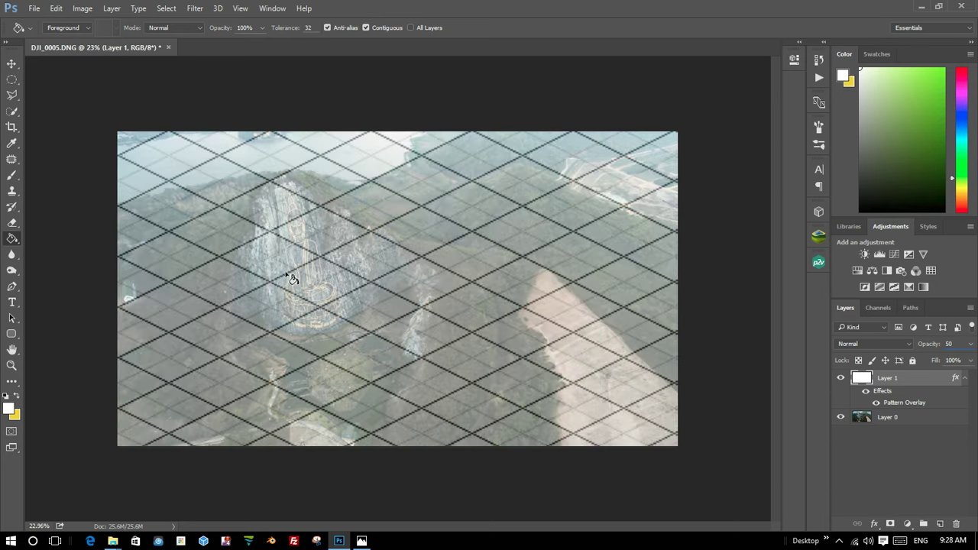
{"action": "left_click_drag", "start_coordinate": [879, 419], "coordinate": [859, 373]}
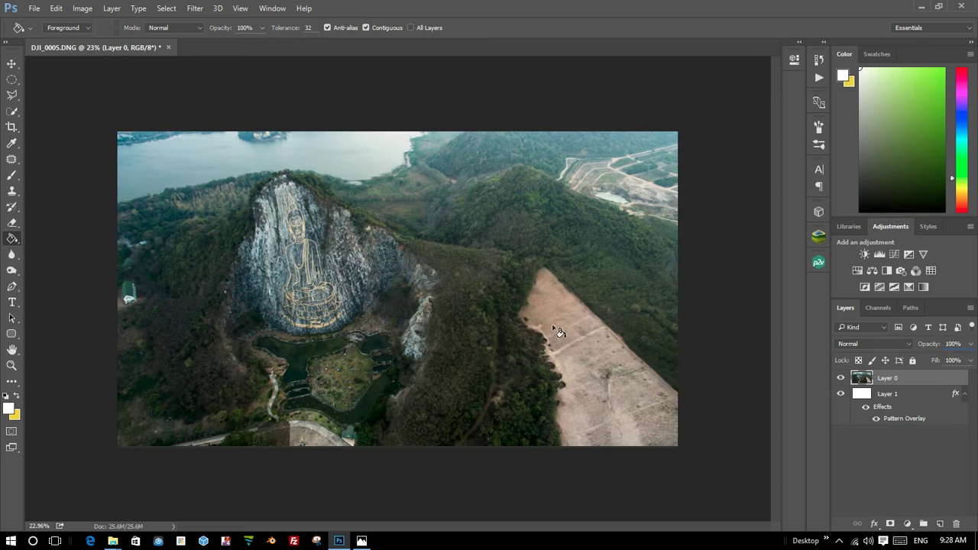
Select the Move tool and toggle the photo layer off and on to inspect the grid.
{"action": "left_click", "coordinate": [329, 212]}
{"action": "left_click", "coordinate": [12, 63]}
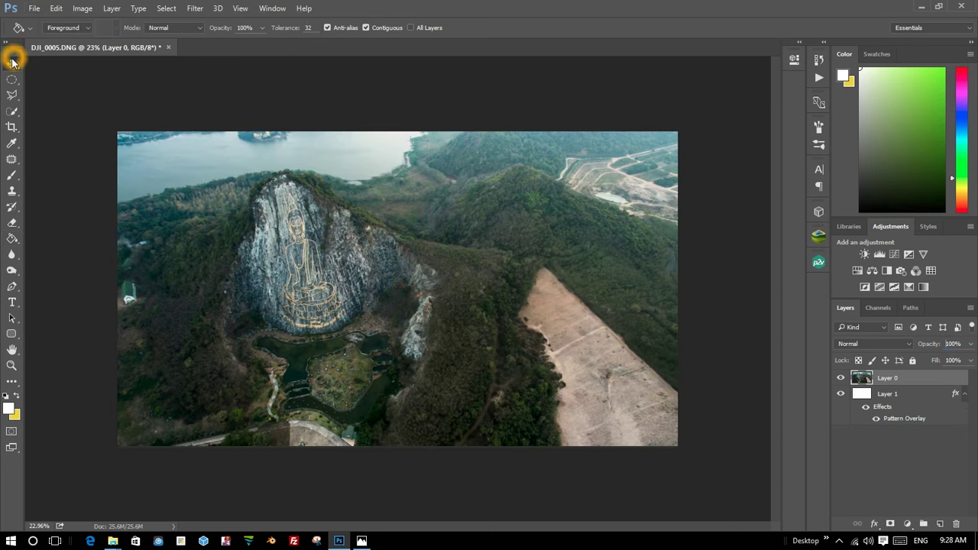
{"action": "key", "text": "ctrl+plus"}
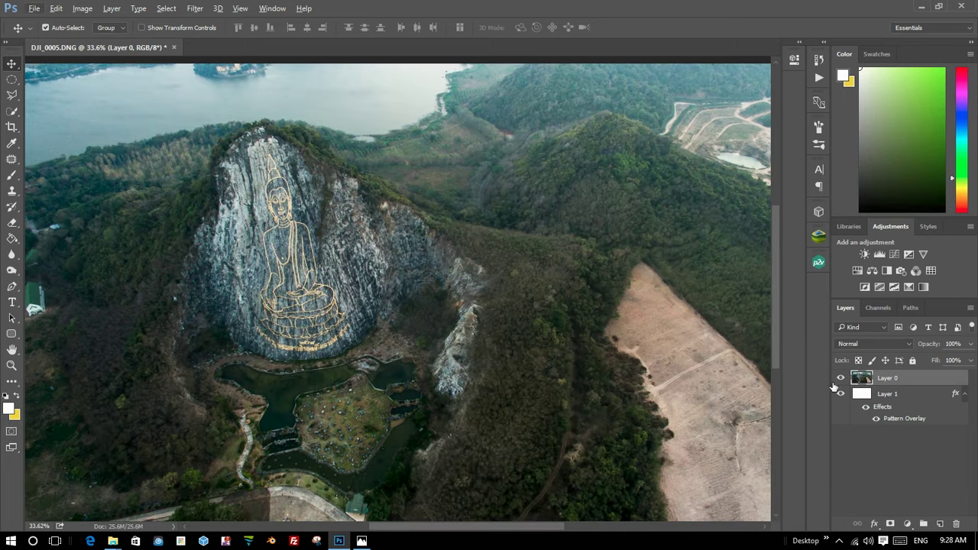
{"action": "left_click", "coordinate": [841, 377]}
{"action": "scroll", "coordinate": [275, 279], "scroll_direction": "down", "scroll_amount": 1}
{"action": "scroll", "coordinate": [303, 275], "scroll_direction": "down", "scroll_amount": 1}
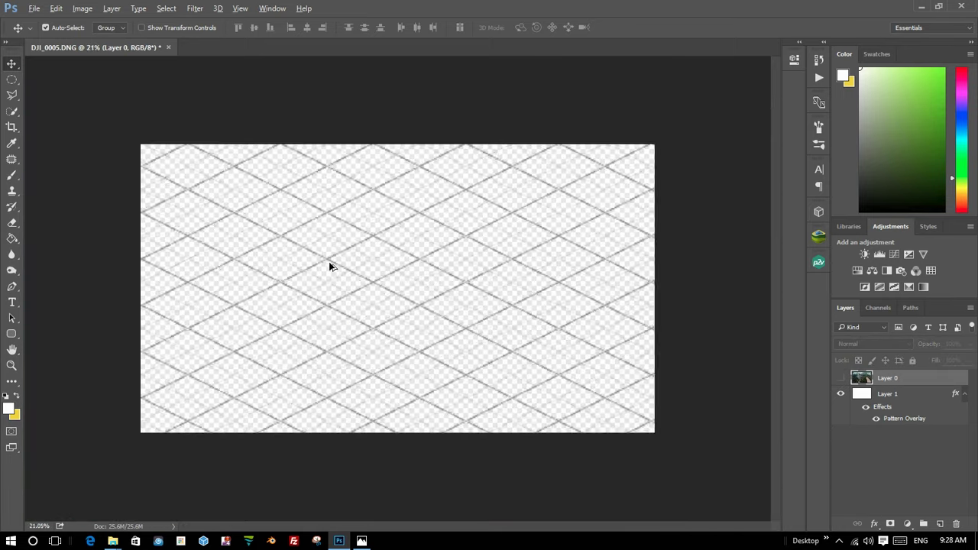
{"action": "scroll", "coordinate": [329, 261], "scroll_direction": "up", "scroll_amount": 2}
{"action": "scroll", "coordinate": [372, 255], "scroll_direction": "up", "scroll_amount": 1}
{"action": "scroll", "coordinate": [333, 232], "scroll_direction": "down", "scroll_amount": 2}
{"action": "scroll", "coordinate": [339, 232], "scroll_direction": "down", "scroll_amount": 2}
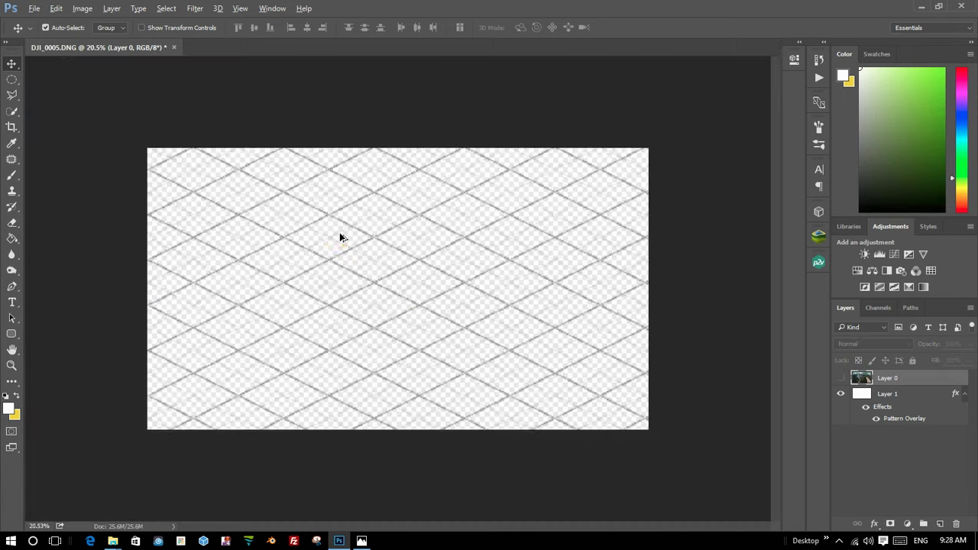
{"action": "scroll", "coordinate": [348, 260], "scroll_direction": "up", "scroll_amount": 1}
{"action": "scroll", "coordinate": [415, 197], "scroll_direction": "down", "scroll_amount": 1}
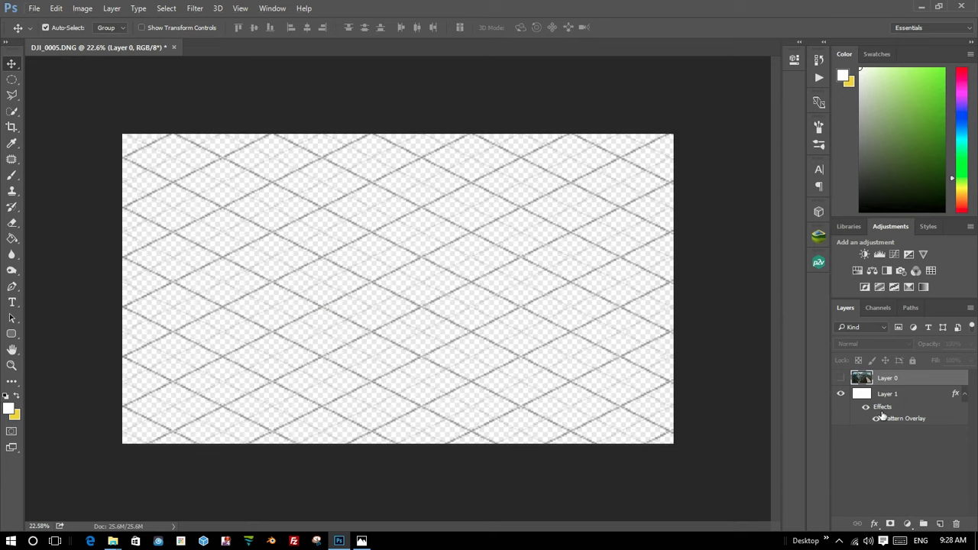
{"action": "left_click", "coordinate": [891, 455]}
{"action": "left_click", "coordinate": [840, 380]}
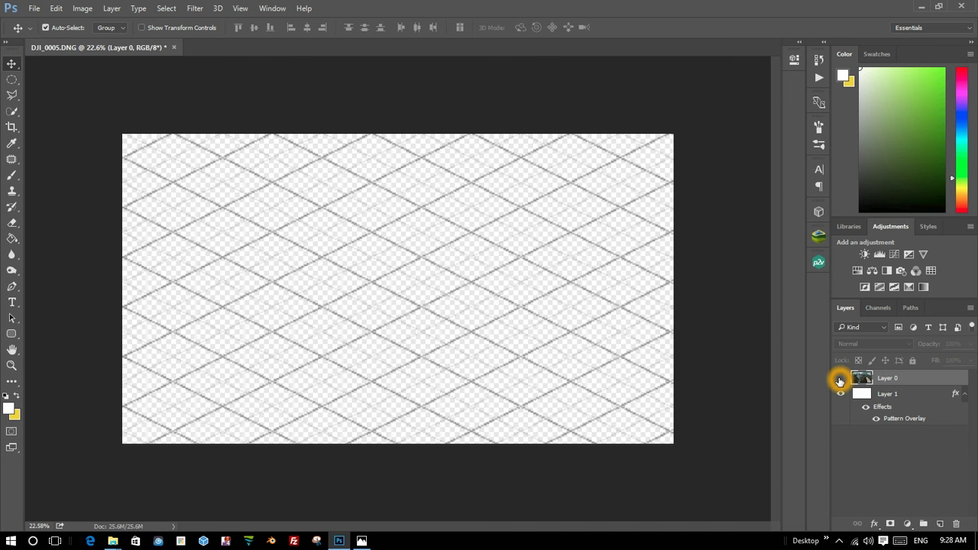
{"action": "left_click", "coordinate": [840, 380]}
Move the half-transparent diamond grid above the photo and shift it about 190 px left.
{"action": "left_click_drag", "start_coordinate": [895, 393], "coordinate": [893, 377]}
{"action": "scroll", "coordinate": [267, 183], "scroll_direction": "up", "scroll_amount": 1}
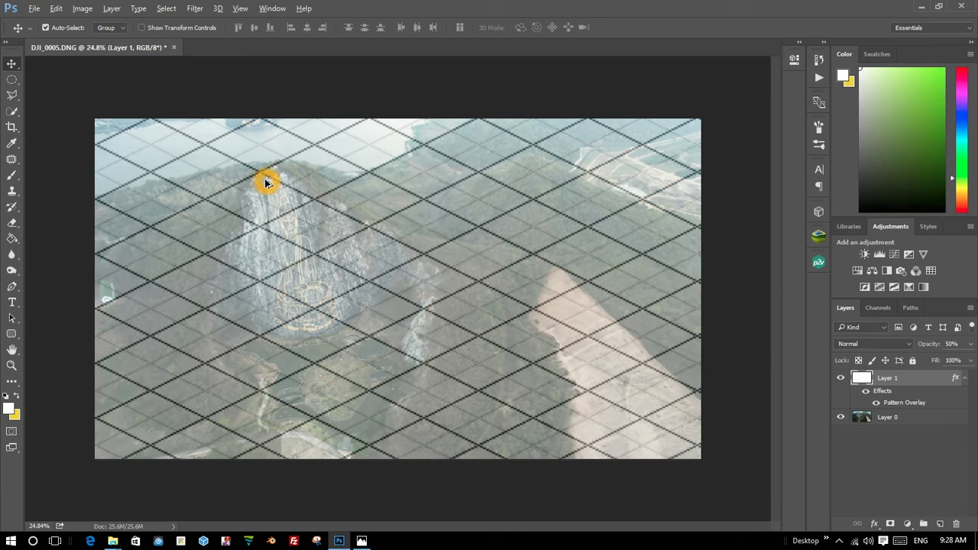
{"action": "mouse_move", "coordinate": [573, 321]}
{"action": "left_mouse_down"}
{"action": "mouse_move", "coordinate": [503, 318]}
{"action": "mouse_move", "coordinate": [568, 323]}
{"action": "left_mouse_up"}
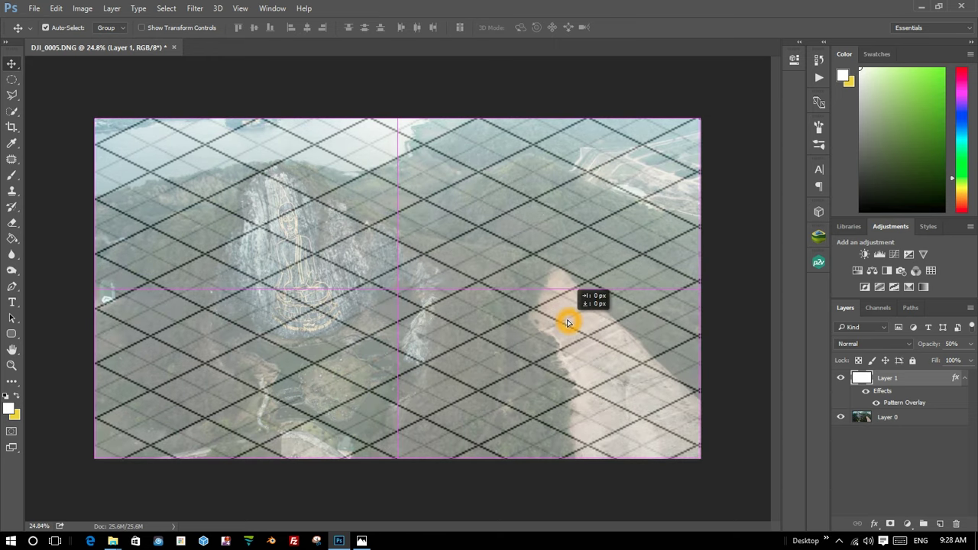
{"action": "left_click_drag", "start_coordinate": [568, 323], "coordinate": [541, 329]}
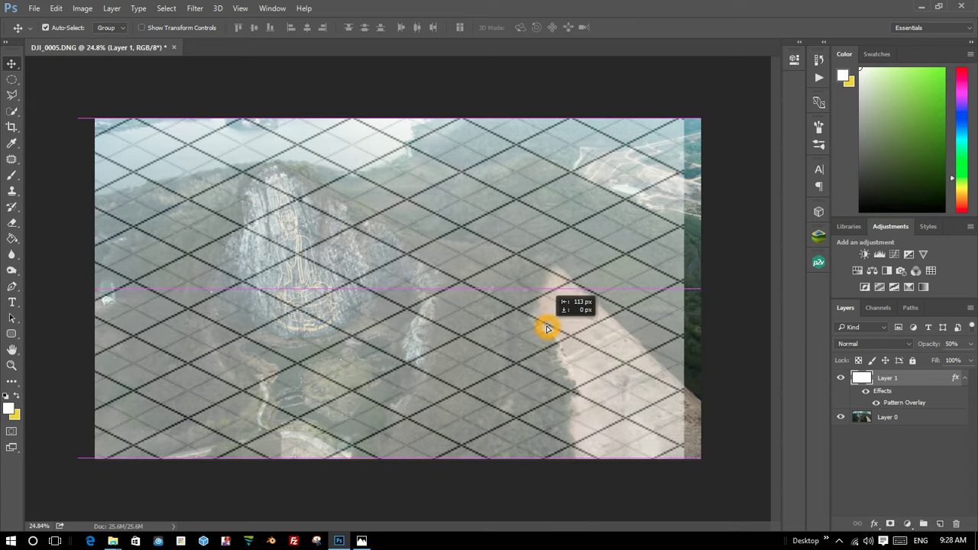
{"action": "mouse_move", "coordinate": [541, 329]}
{"action": "left_mouse_down"}
{"action": "mouse_move", "coordinate": [567, 324]}
{"action": "mouse_move", "coordinate": [535, 326]}
{"action": "left_mouse_up"}
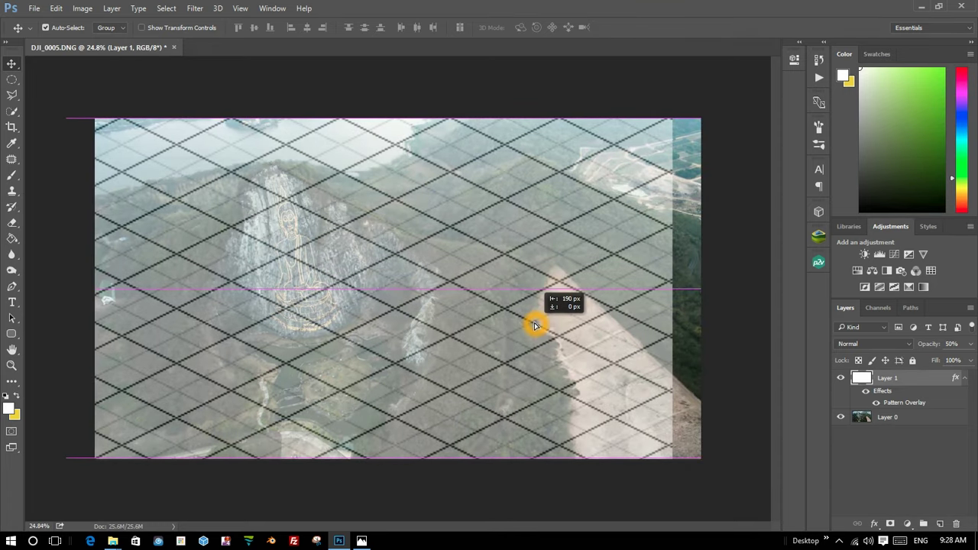
{"action": "left_click_drag", "start_coordinate": [535, 326], "coordinate": [520, 322]}
{"action": "left_click", "coordinate": [136, 319]}
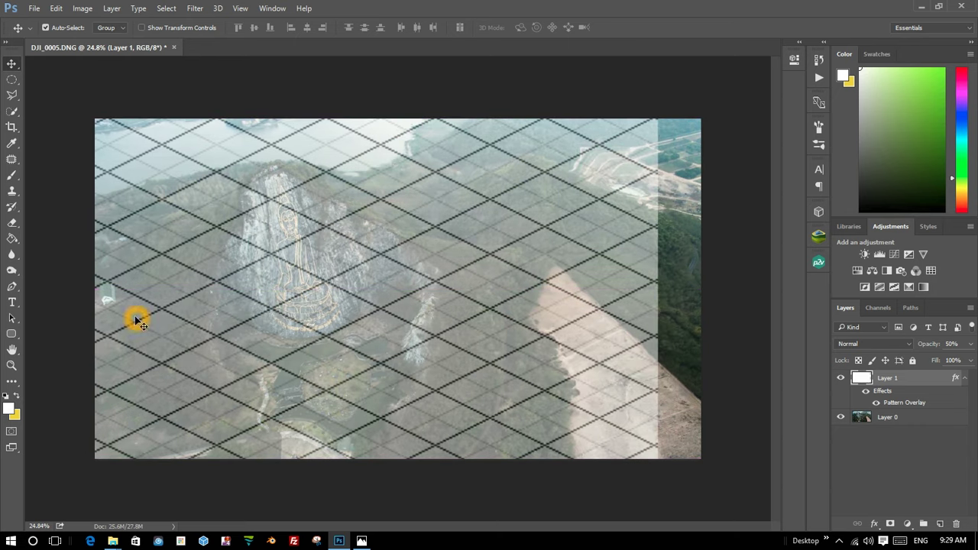
Set up the Pen tool in Shape mode for drawing the white diamond.
{"action": "left_click", "coordinate": [176, 304]}
{"action": "left_click", "coordinate": [523, 289]}
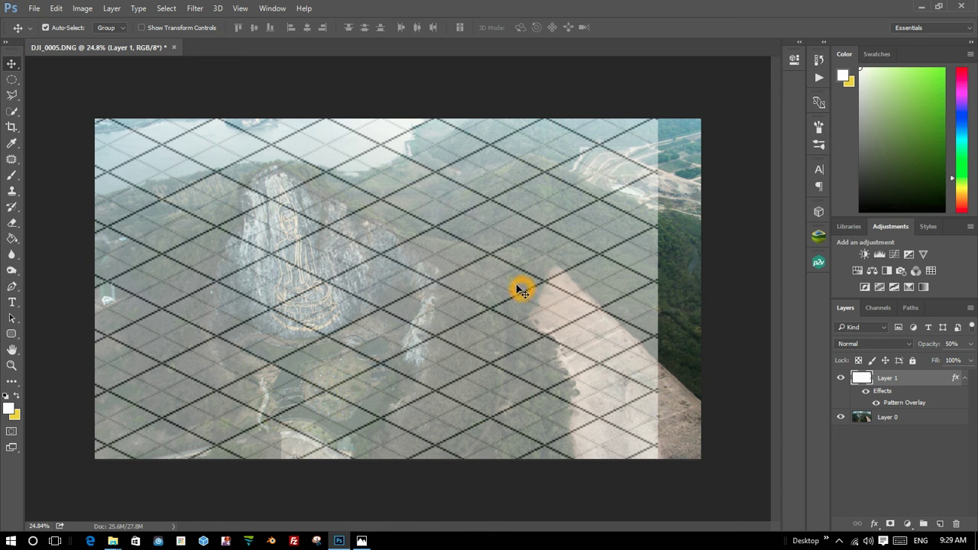
{"action": "left_click", "coordinate": [12, 287]}
{"action": "left_click", "coordinate": [254, 218]}
{"action": "left_click", "coordinate": [396, 318]}
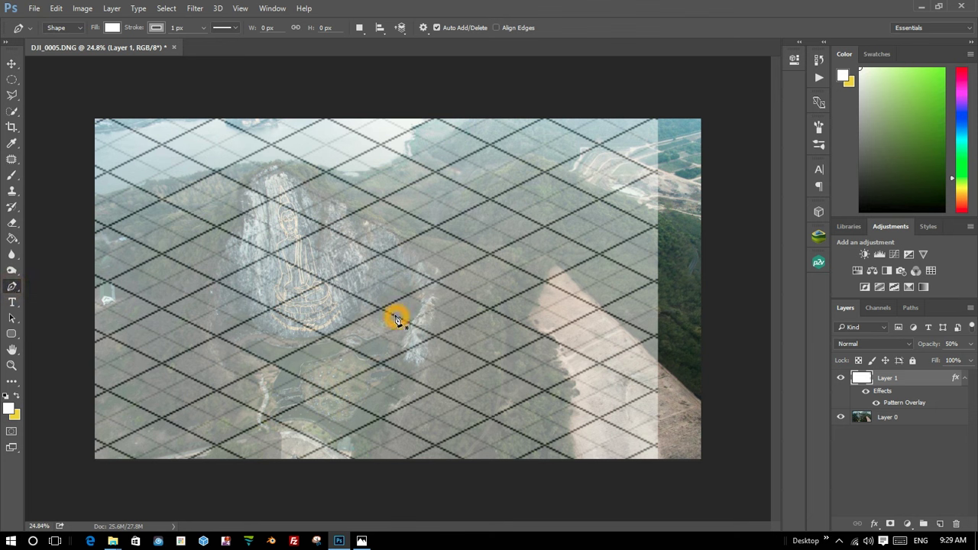
{"action": "left_click", "coordinate": [380, 148]}
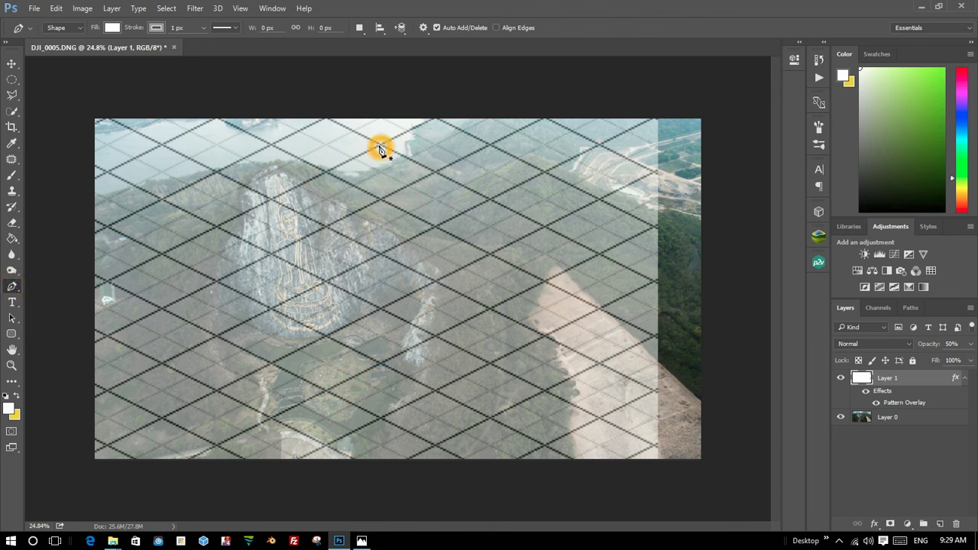
Place the diamond's top and left corner points on the grid intersections.
{"action": "left_click", "coordinate": [409, 132]}
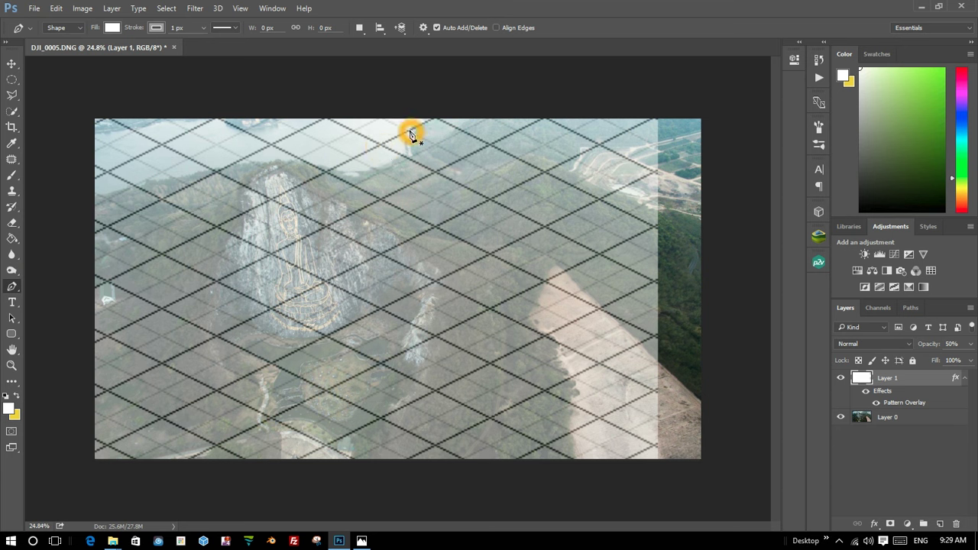
{"action": "left_click", "coordinate": [382, 147]}
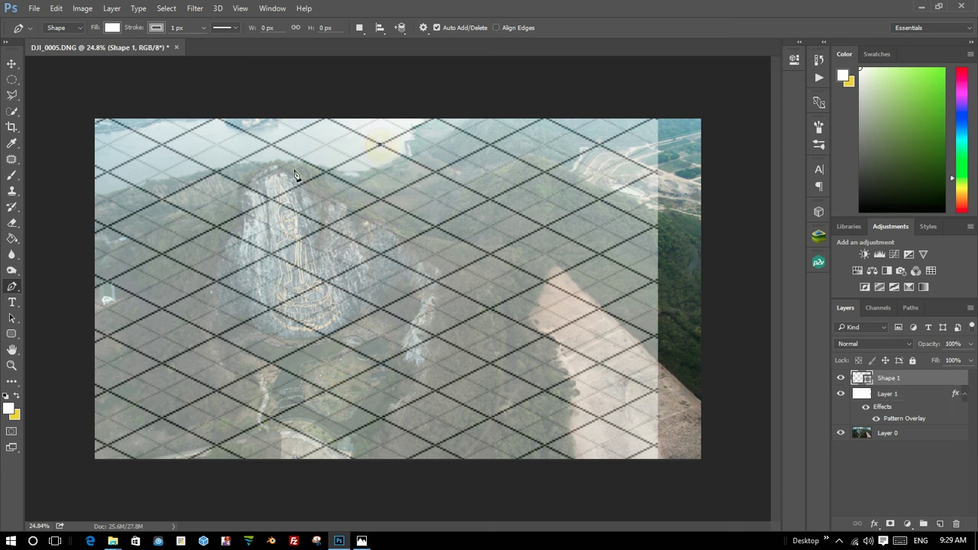
{"action": "left_click", "coordinate": [120, 285]}
{"action": "left_click", "coordinate": [107, 283]}
{"action": "left_click", "coordinate": [286, 347]}
{"action": "left_click", "coordinate": [334, 173]}
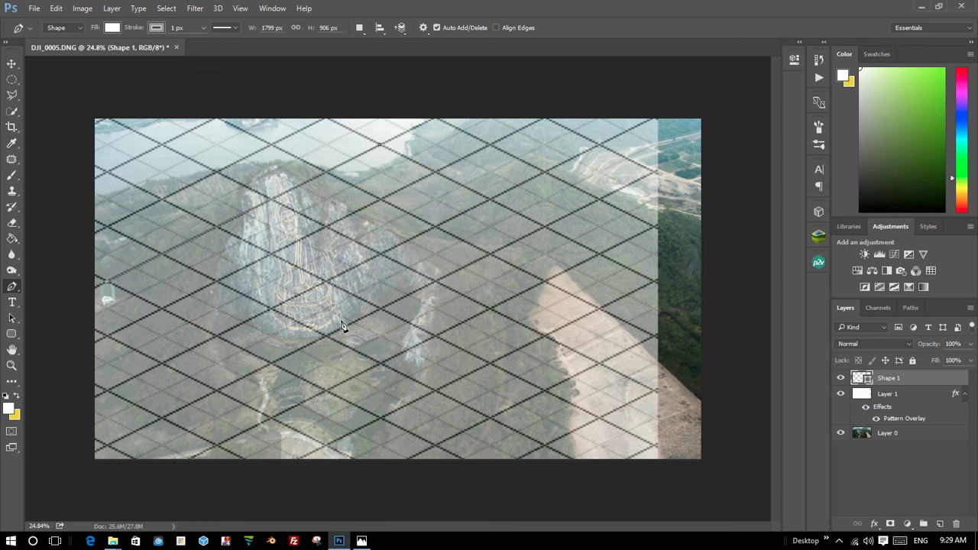
{"action": "left_click", "coordinate": [334, 390]}
{"action": "left_click", "coordinate": [375, 409]}
Add the diamond's bottom and right corners and close the outline at the top, creating Shape 1.
{"action": "left_click", "coordinate": [380, 424]}
{"action": "left_click", "coordinate": [380, 420]}
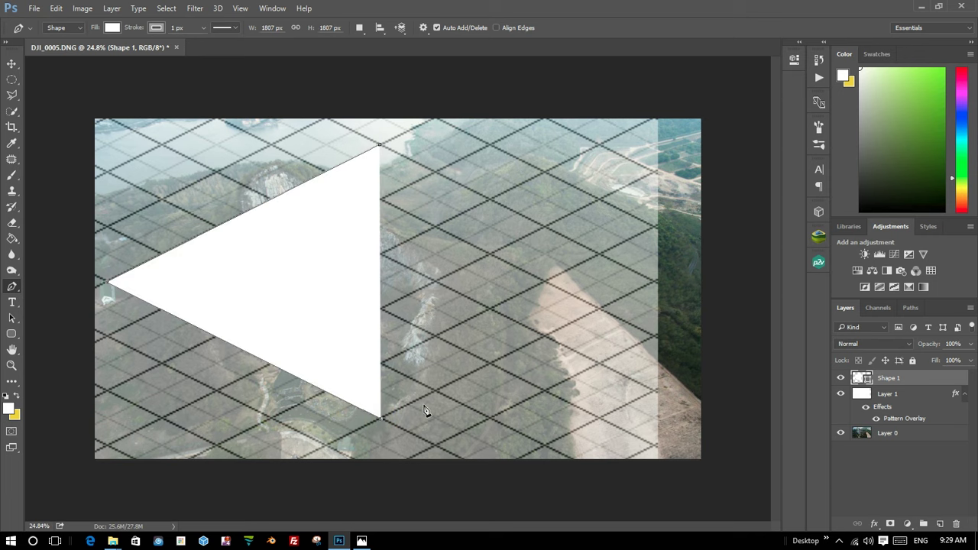
{"action": "left_click", "coordinate": [589, 324]}
{"action": "left_click", "coordinate": [654, 285]}
{"action": "left_click_drag", "start_coordinate": [655, 284], "coordinate": [655, 284]}
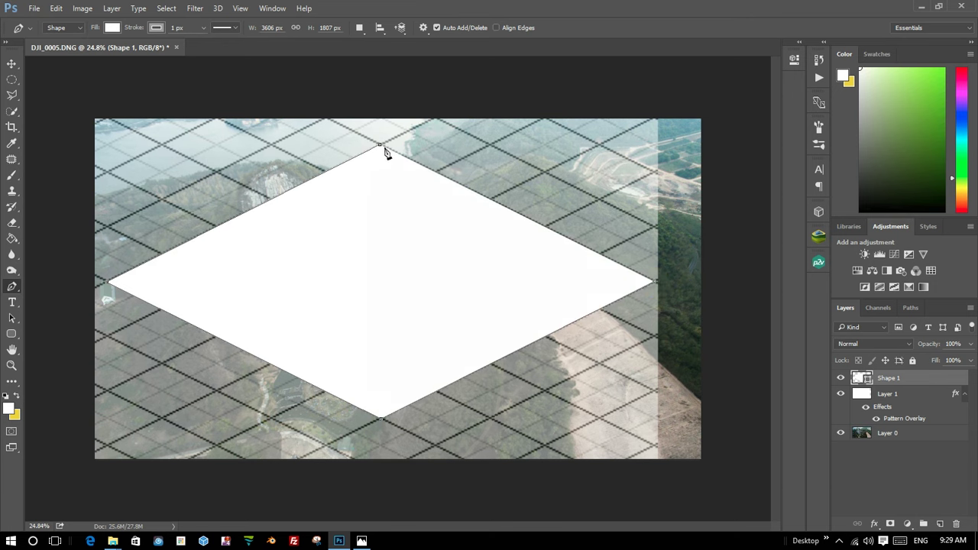
{"action": "left_click", "coordinate": [383, 145]}
Remove the diamond's fill and turn its path into a selection with 0 feather.
{"action": "left_click", "coordinate": [115, 28]}
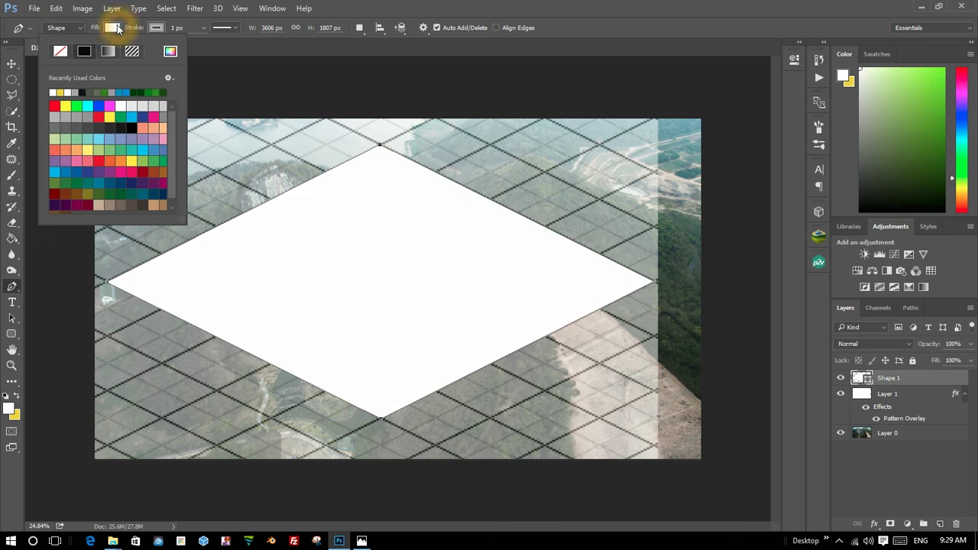
{"action": "left_click", "coordinate": [61, 51]}
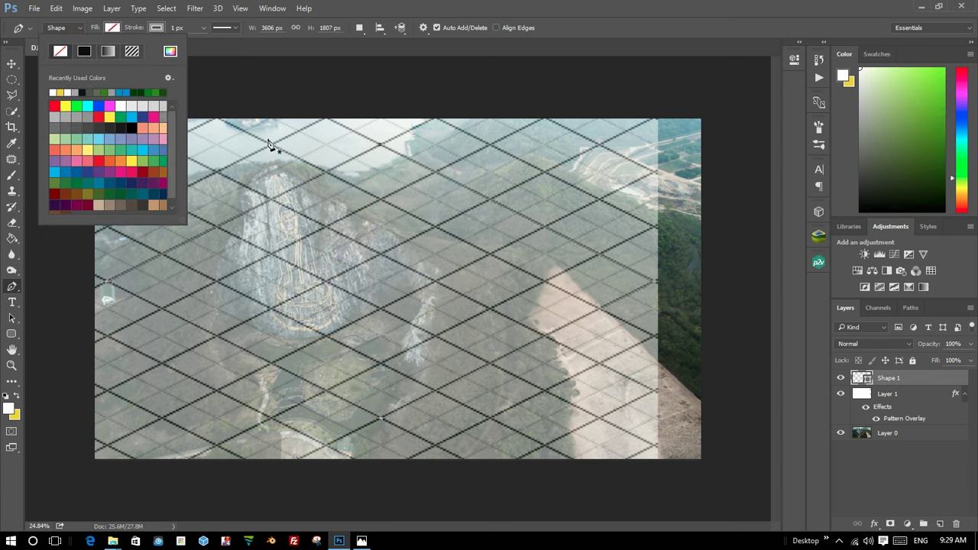
{"action": "right_click", "coordinate": [394, 194]}
{"action": "left_click", "coordinate": [481, 250]}
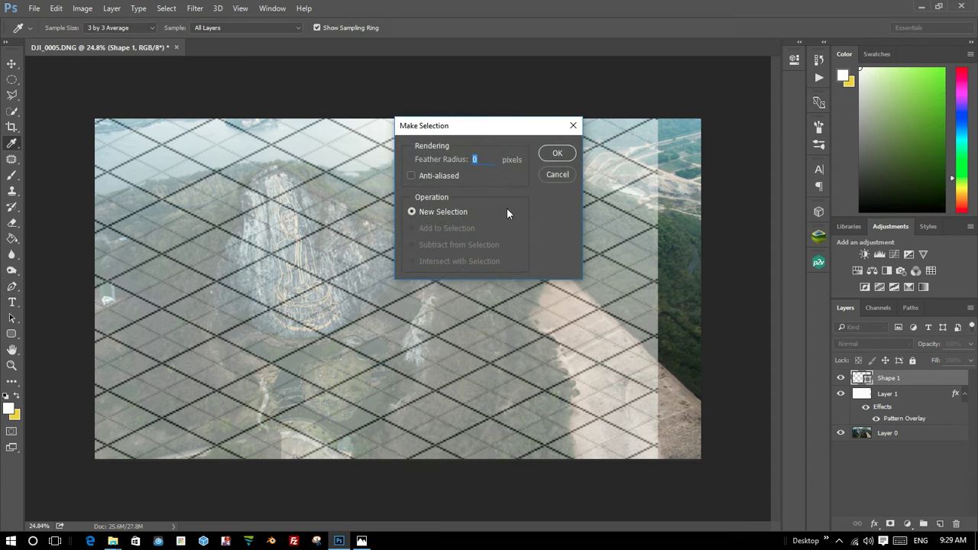
{"action": "left_click", "coordinate": [557, 154]}
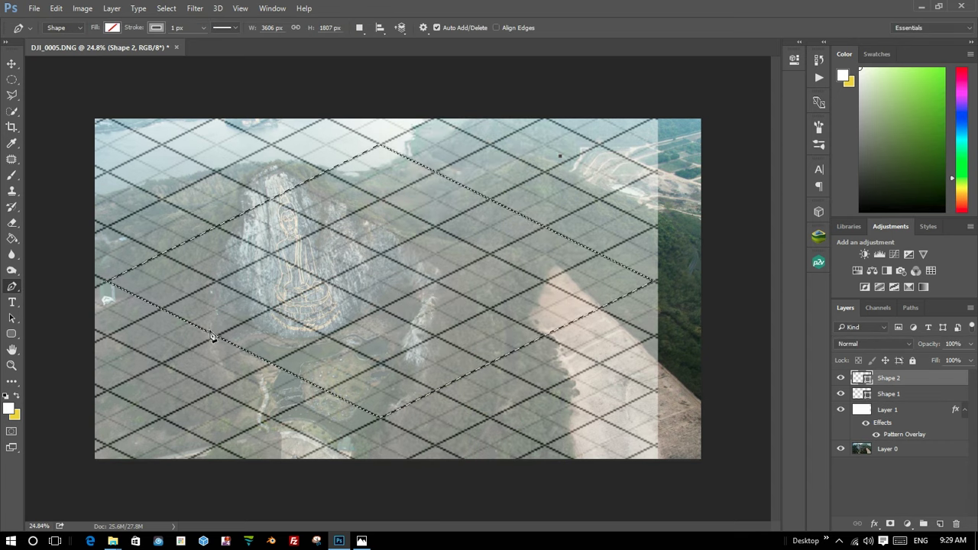
Add a second shape layer, Shape 2, above Shape 1 over the gridded photo.
{"action": "left_click", "coordinate": [643, 266]}
{"action": "left_click", "coordinate": [488, 233]}
{"action": "left_click", "coordinate": [441, 271]}
{"action": "left_click", "coordinate": [242, 220]}
{"action": "left_click", "coordinate": [316, 230]}
{"action": "left_click", "coordinate": [270, 236]}
{"action": "left_click", "coordinate": [376, 316]}
{"action": "left_click", "coordinate": [241, 219]}
Invert the selection so it covers everything outside the diamond.
{"action": "left_click", "coordinate": [240, 9]}
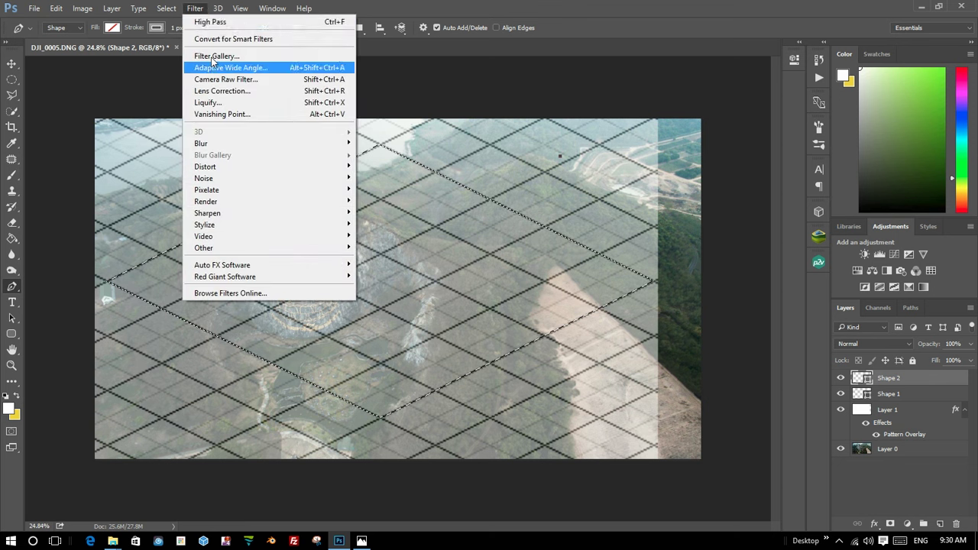
{"action": "mouse_move", "coordinate": [167, 8]}
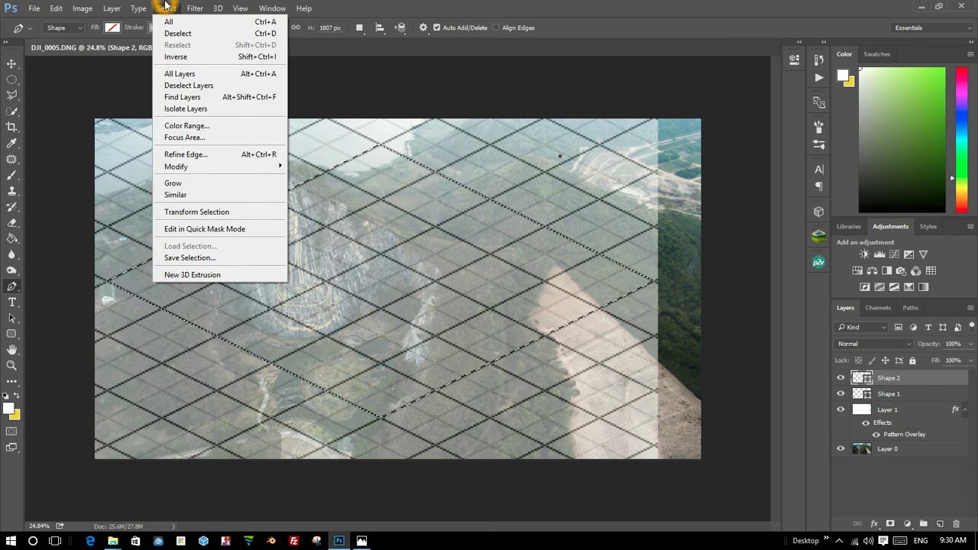
{"action": "left_click", "coordinate": [203, 110]}
{"action": "left_click", "coordinate": [207, 56]}
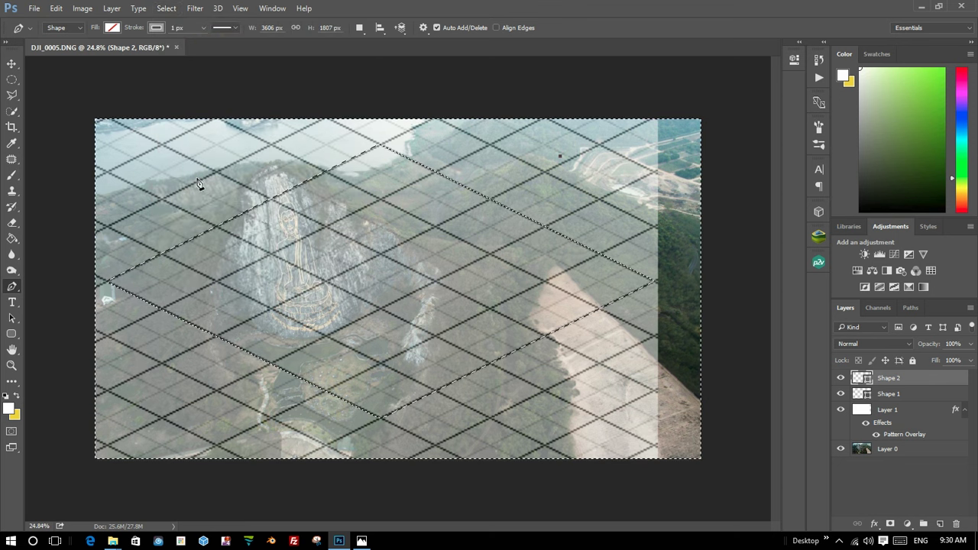
{"action": "left_click", "coordinate": [298, 243]}
{"action": "left_click", "coordinate": [170, 239]}
Use the Quick Selection tool to adjust the selection around the Buddha cliff top.
{"action": "left_click", "coordinate": [12, 97]}
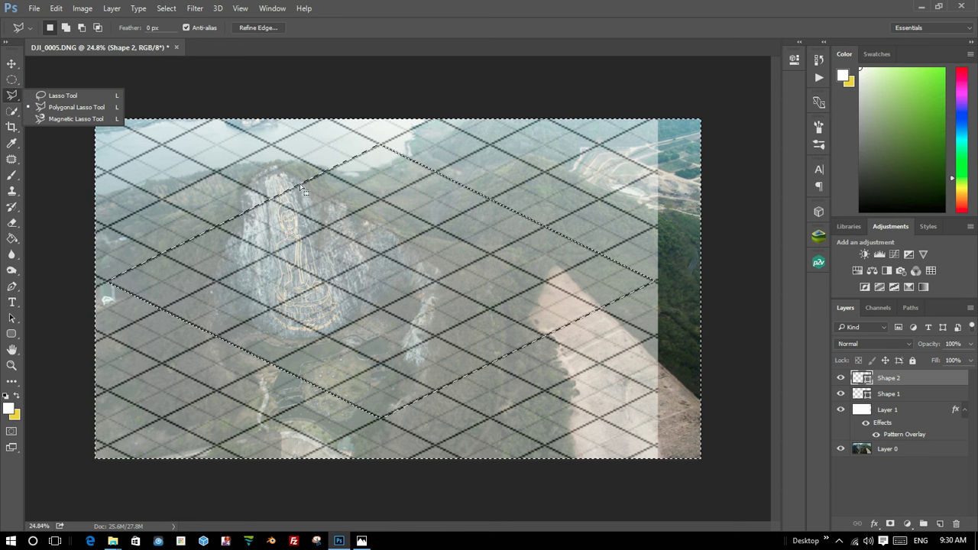
{"action": "left_click", "coordinate": [12, 111]}
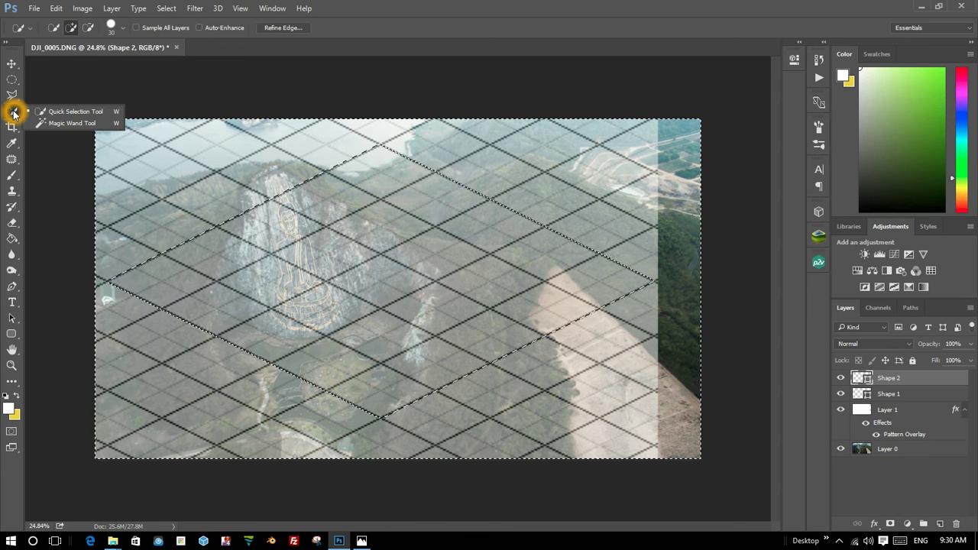
{"action": "left_click_drag", "start_coordinate": [249, 175], "coordinate": [234, 173]}
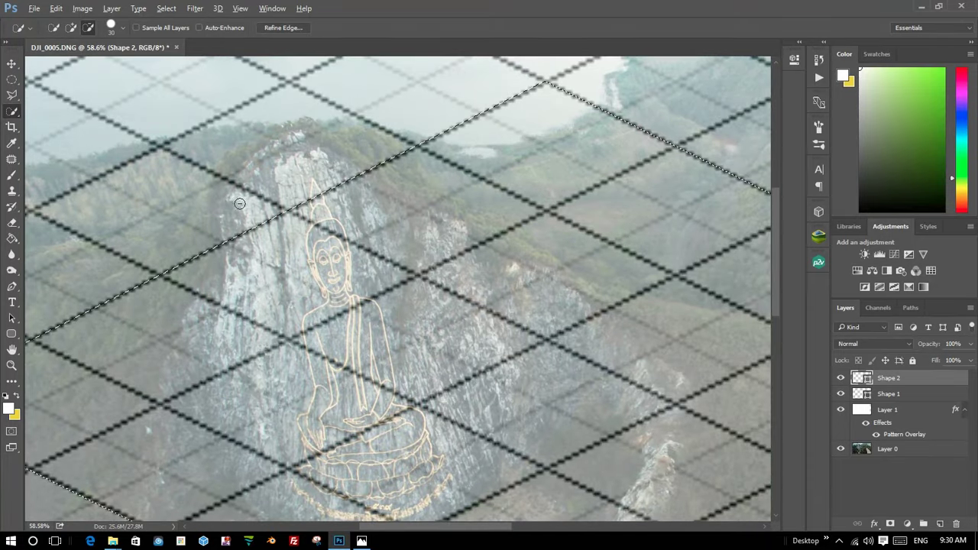
{"action": "left_click", "coordinate": [229, 241]}
{"action": "left_click", "coordinate": [226, 243], "text": "alt"}
{"action": "left_click", "coordinate": [228, 240], "text": "alt"}
{"action": "left_click", "coordinate": [230, 231], "text": "alt"}
{"action": "mouse_move", "coordinate": [227, 228]}
{"action": "left_mouse_down"}
{"action": "mouse_move", "coordinate": [221, 185]}
{"action": "mouse_move", "coordinate": [244, 143]}
{"action": "mouse_move", "coordinate": [341, 149]}
{"action": "mouse_move", "coordinate": [321, 134]}
{"action": "mouse_move", "coordinate": [438, 176]}
{"action": "left_mouse_up"}
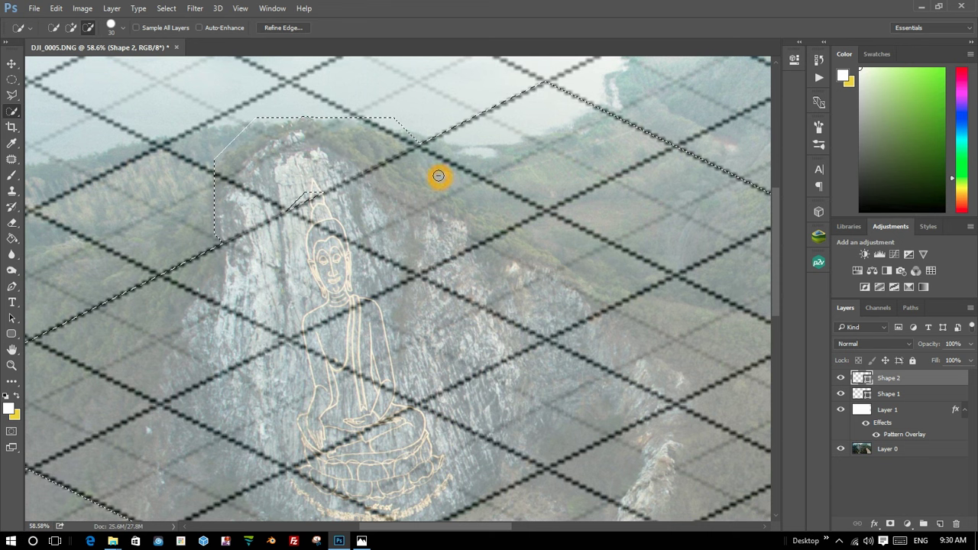
Zoom out and scroll around to view the whole photo and selection.
{"action": "key", "text": "ctrl+minus"}
{"action": "key", "text": "ctrl+minus"}
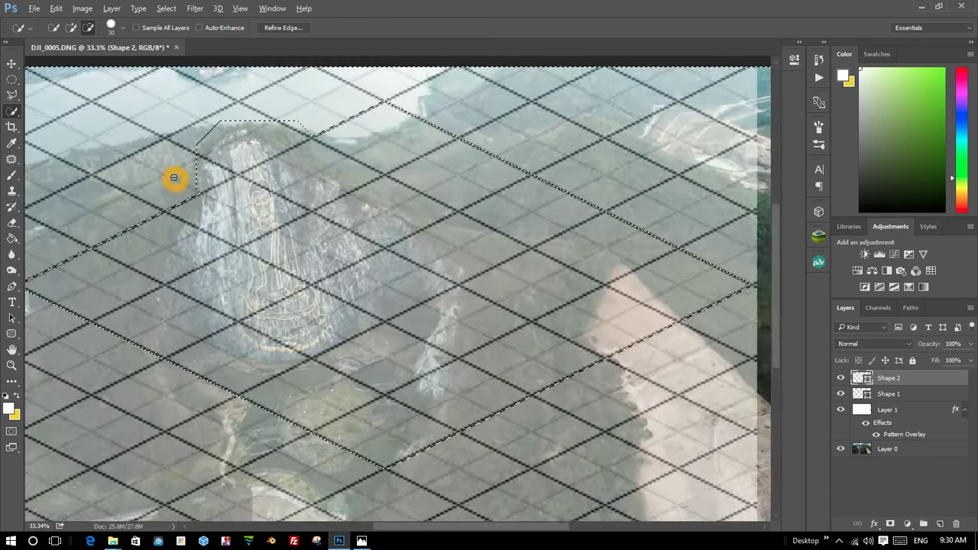
{"action": "scroll", "coordinate": [173, 177], "scroll_direction": "up", "scroll_amount": 3}
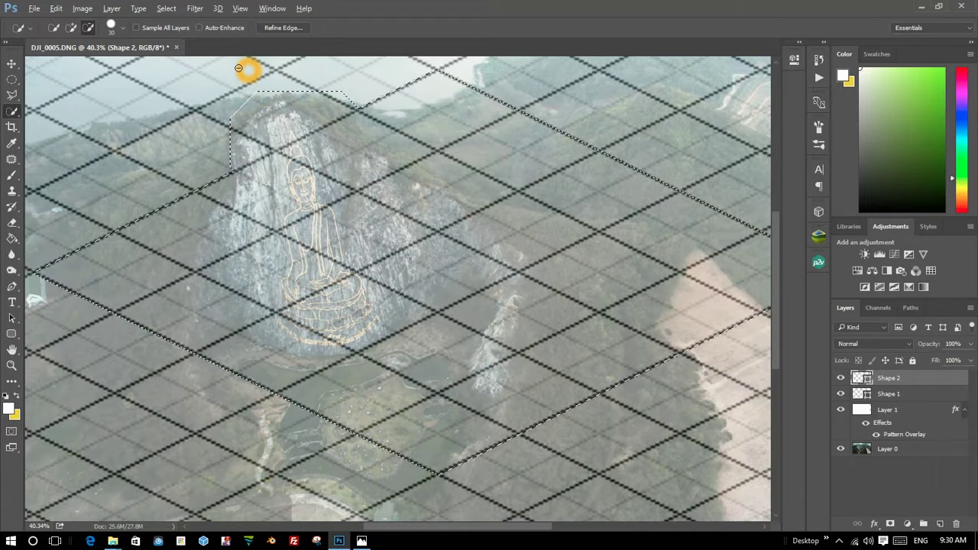
{"action": "scroll", "coordinate": [238, 68], "scroll_direction": "up", "scroll_amount": 2}
{"action": "scroll", "coordinate": [354, 135], "scroll_direction": "down", "scroll_amount": 3}
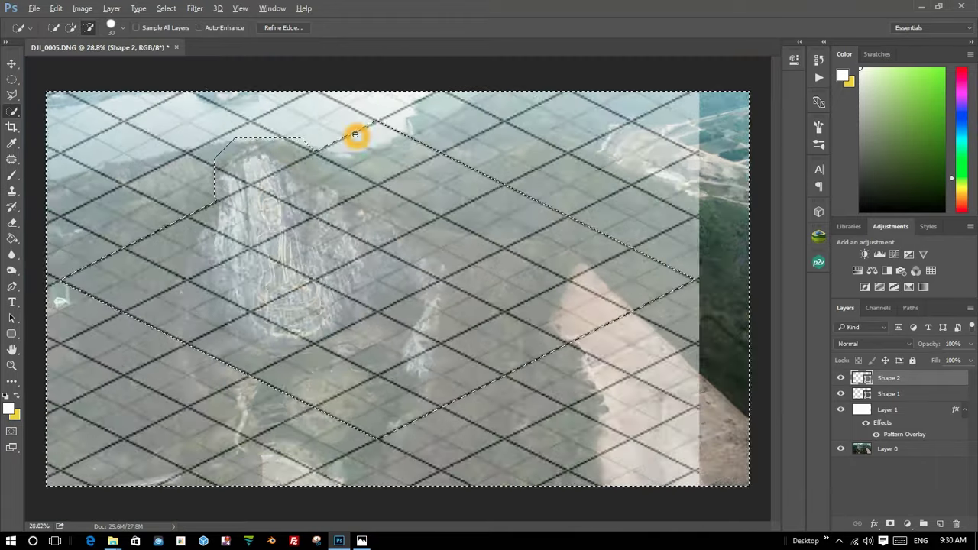
{"action": "scroll", "coordinate": [248, 168], "scroll_direction": "down", "scroll_amount": 2}
{"action": "scroll", "coordinate": [248, 168], "scroll_direction": "up", "scroll_amount": 2}
{"action": "scroll", "coordinate": [169, 184], "scroll_direction": "up", "scroll_amount": 2}
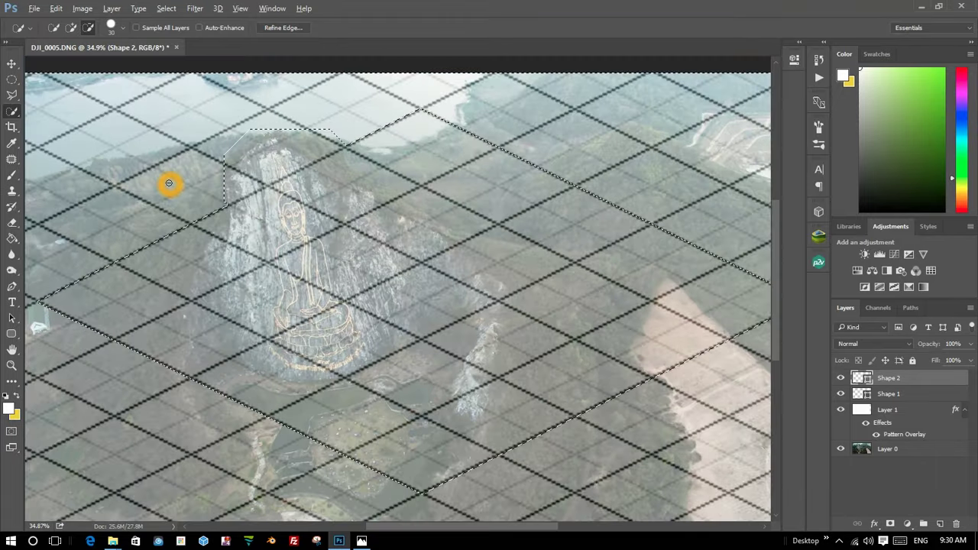
{"action": "scroll", "coordinate": [169, 184], "scroll_direction": "up", "scroll_amount": 2}
{"action": "scroll", "coordinate": [276, 132], "scroll_direction": "down", "scroll_amount": 3}
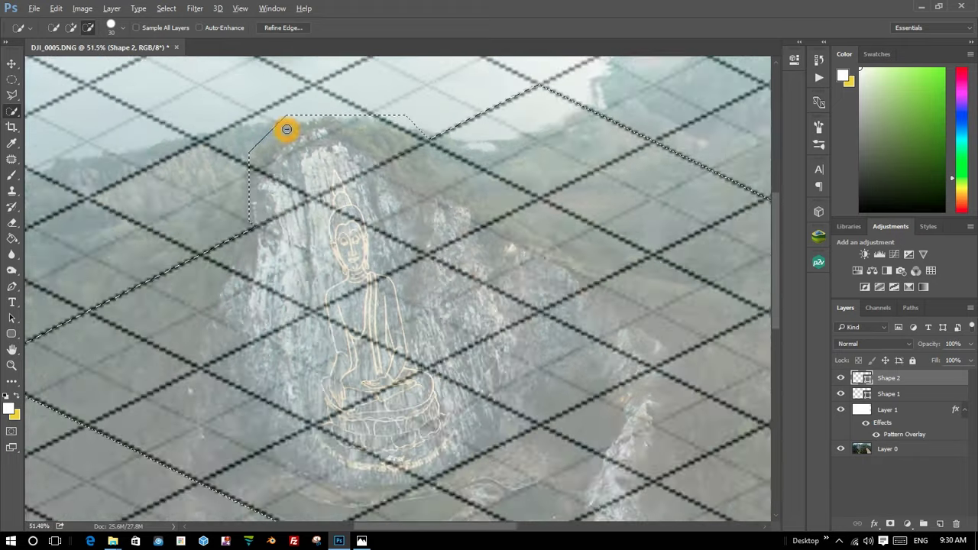
{"action": "scroll", "coordinate": [284, 131], "scroll_direction": "down", "scroll_amount": 3}
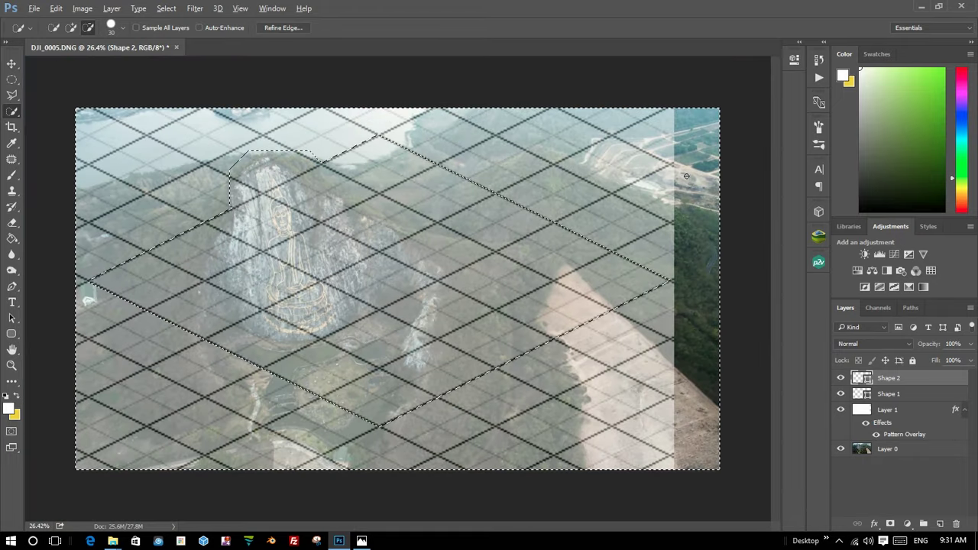
{"action": "scroll", "coordinate": [498, 200], "scroll_direction": "down", "scroll_amount": 1}
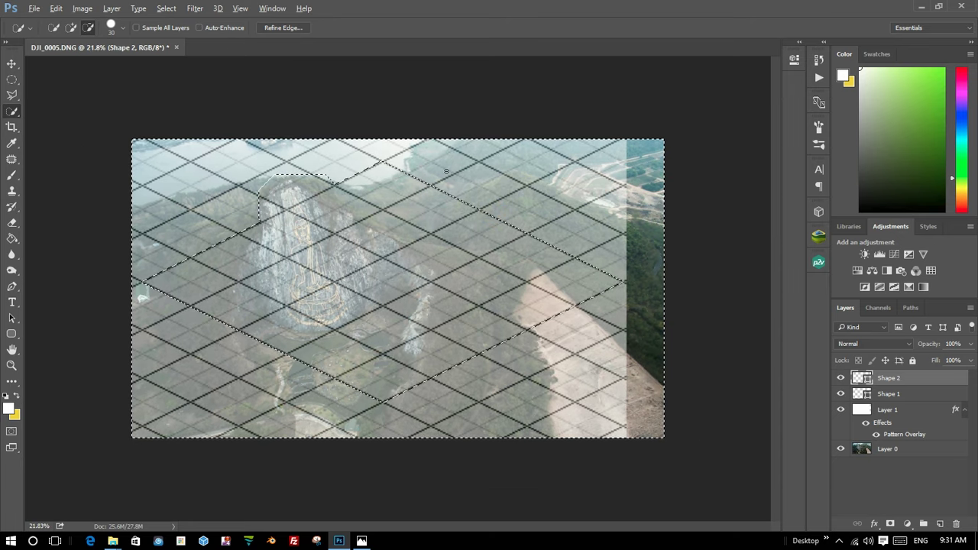
{"action": "scroll", "coordinate": [411, 214], "scroll_direction": "up", "scroll_amount": 1}
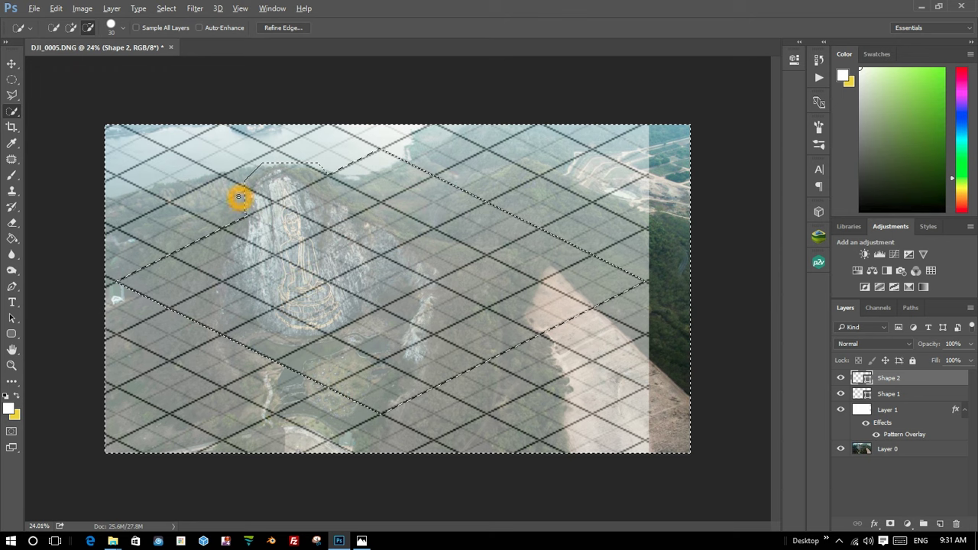
{"action": "scroll", "coordinate": [239, 197], "scroll_direction": "up", "scroll_amount": 1}
{"action": "scroll", "coordinate": [226, 199], "scroll_direction": "down", "scroll_amount": 1}
{"action": "scroll", "coordinate": [227, 199], "scroll_direction": "down", "scroll_amount": 1}
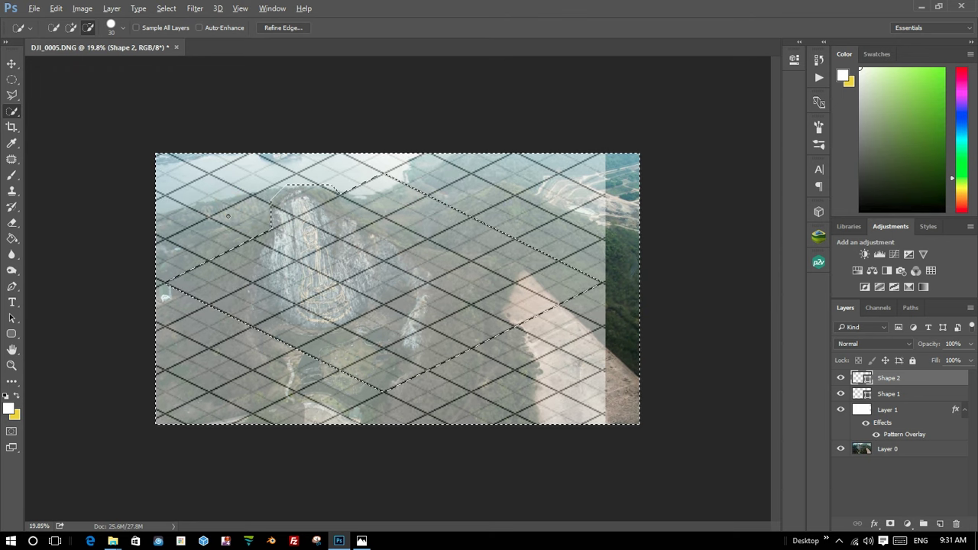
{"action": "scroll", "coordinate": [227, 215], "scroll_direction": "down", "scroll_amount": 1}
{"action": "scroll", "coordinate": [240, 204], "scroll_direction": "down", "scroll_amount": 1}
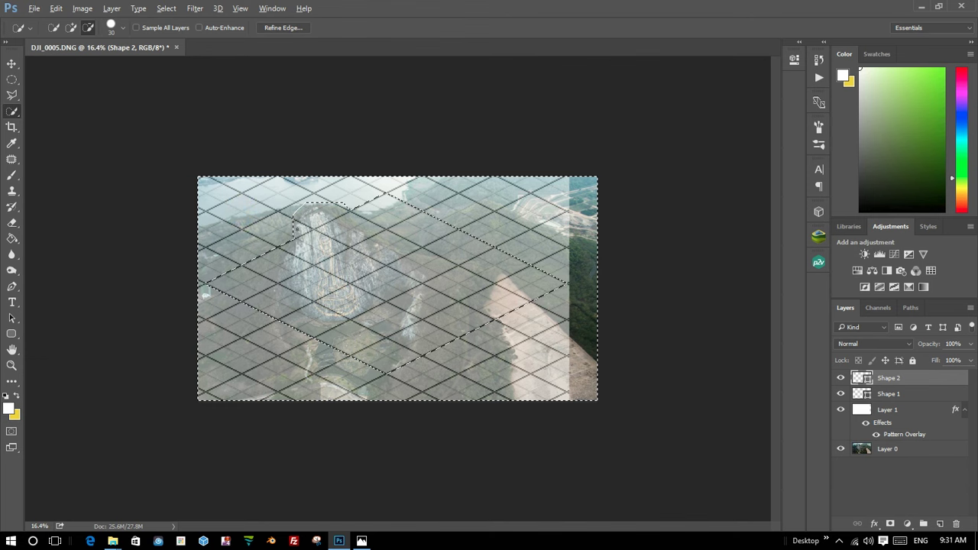
{"action": "scroll", "coordinate": [273, 216], "scroll_direction": "up", "scroll_amount": 1}
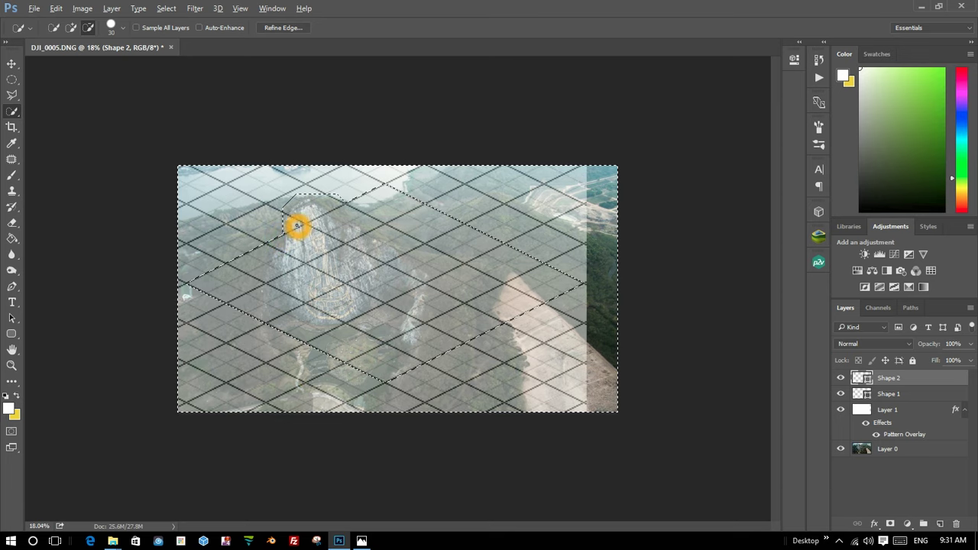
{"action": "scroll", "coordinate": [298, 225], "scroll_direction": "down", "scroll_amount": 1}
{"action": "scroll", "coordinate": [297, 226], "scroll_direction": "up", "scroll_amount": 1}
{"action": "scroll", "coordinate": [297, 225], "scroll_direction": "up", "scroll_amount": 1}
{"action": "scroll", "coordinate": [297, 225], "scroll_direction": "up", "scroll_amount": 1}
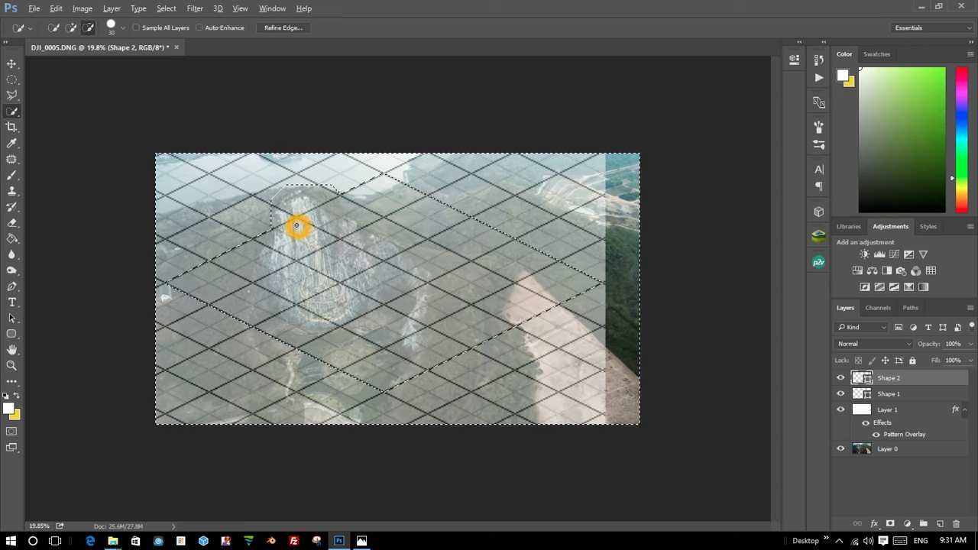
{"action": "scroll", "coordinate": [243, 212], "scroll_direction": "up", "scroll_amount": 1}
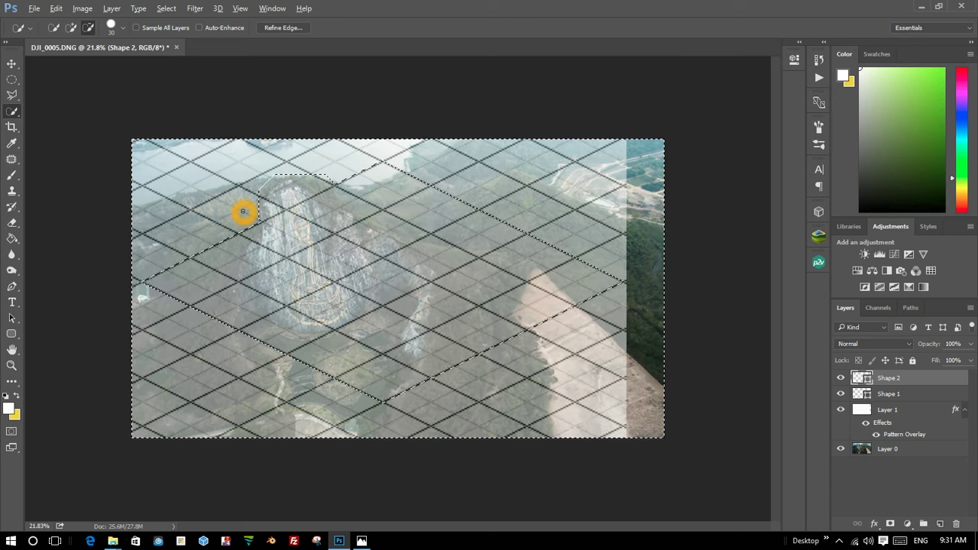
{"action": "scroll", "coordinate": [243, 212], "scroll_direction": "up", "scroll_amount": 1}
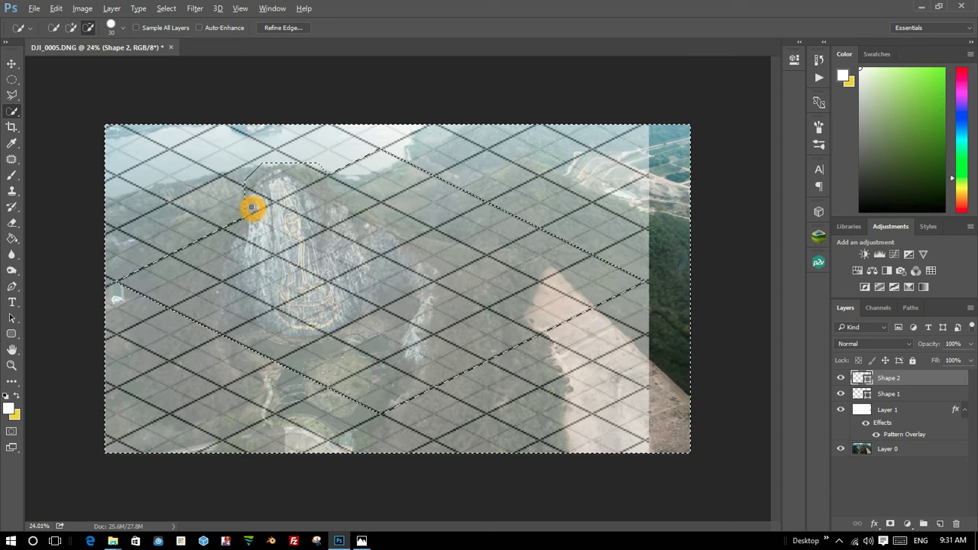
{"action": "scroll", "coordinate": [252, 207], "scroll_direction": "down", "scroll_amount": 1}
{"action": "scroll", "coordinate": [252, 207], "scroll_direction": "up", "scroll_amount": 1}
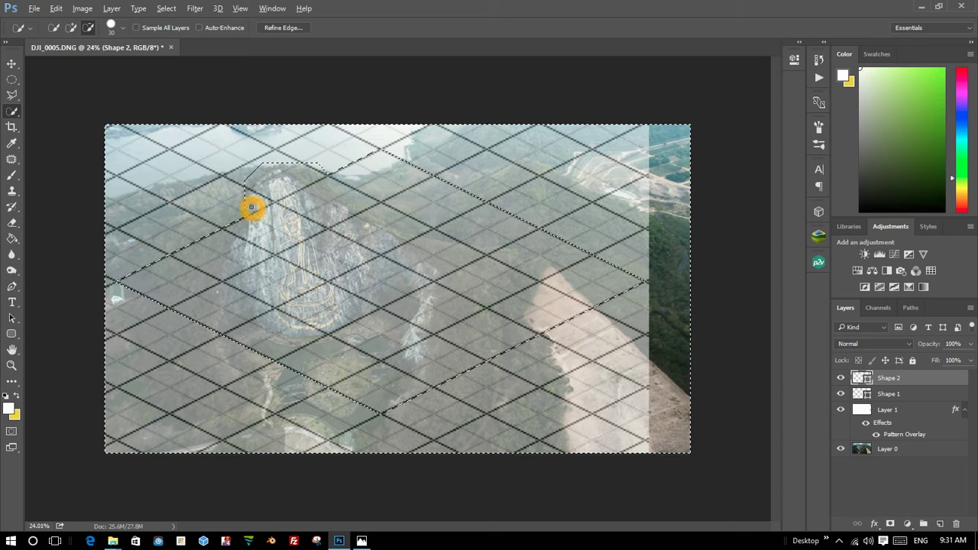
{"action": "scroll", "coordinate": [251, 207], "scroll_direction": "up", "scroll_amount": 2}
{"action": "scroll", "coordinate": [238, 159], "scroll_direction": "up", "scroll_amount": 2}
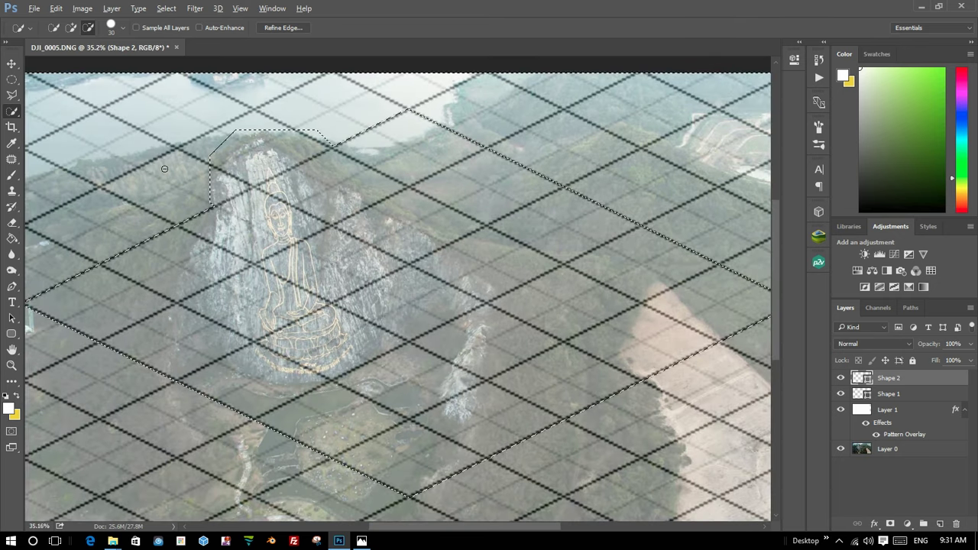
Add the cliff top to the selection in Add mode and dismiss the 'not directly editable' error.
{"action": "left_click", "coordinate": [207, 195]}
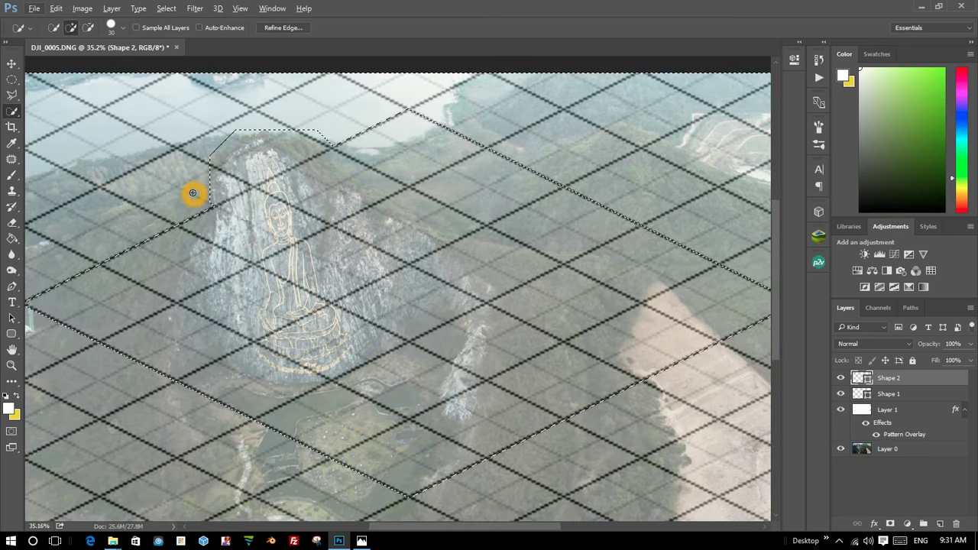
{"action": "left_click", "coordinate": [193, 193]}
{"action": "left_click", "coordinate": [490, 211]}
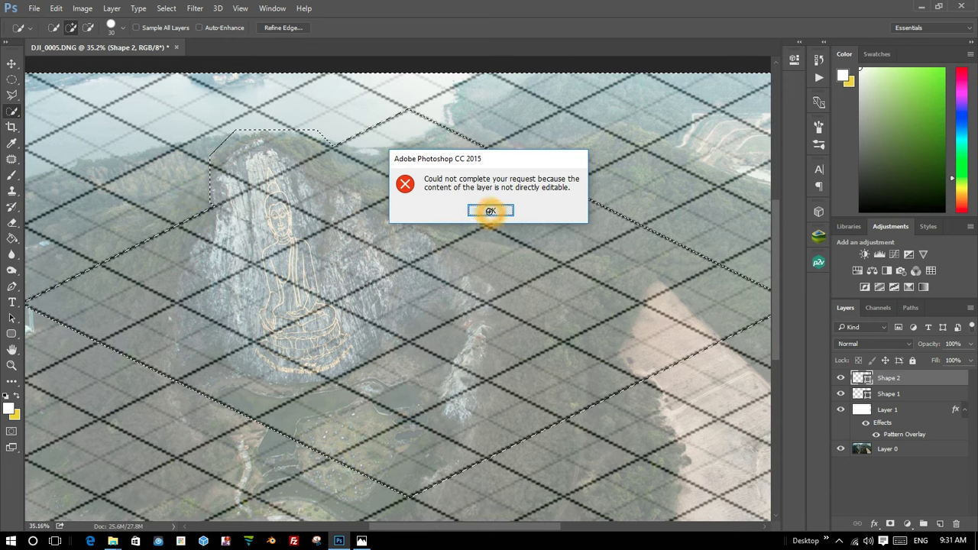
{"action": "scroll", "coordinate": [329, 190], "scroll_direction": "down", "scroll_amount": 3}
{"action": "left_click", "coordinate": [811, 307]}
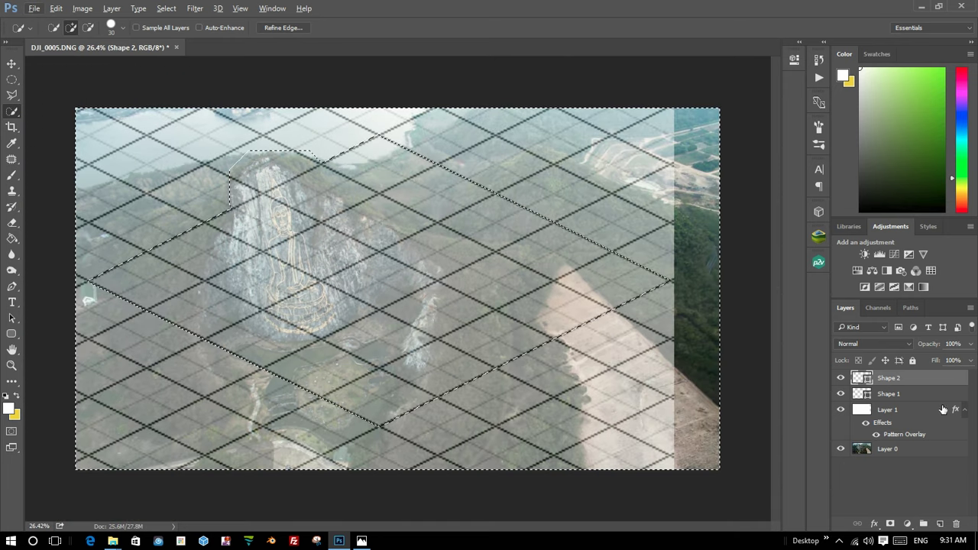
Delete the Layer 0 photo pixels outside the diamond-and-cliff selection.
{"action": "left_click", "coordinate": [908, 450]}
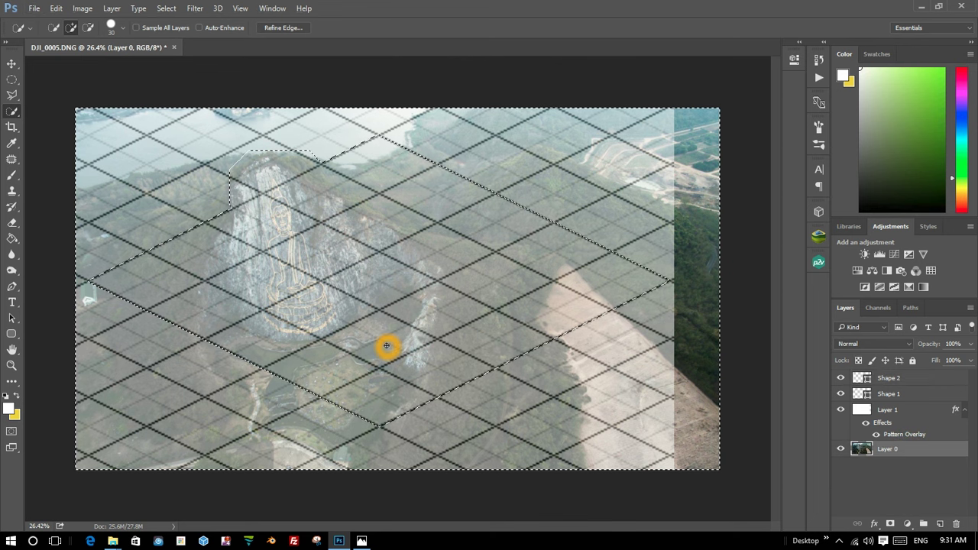
{"action": "key", "text": "Delete"}
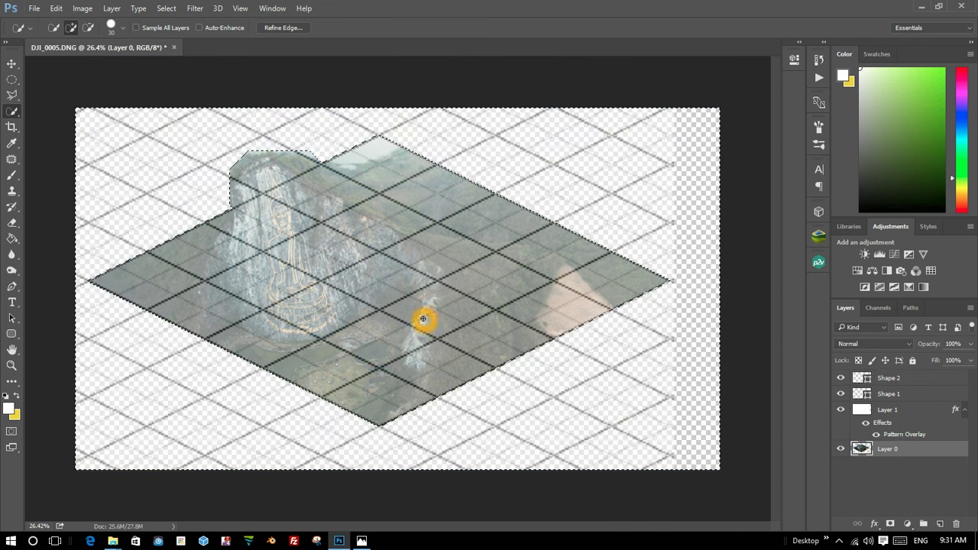
{"action": "scroll", "coordinate": [243, 146], "scroll_direction": "up", "scroll_amount": 3}
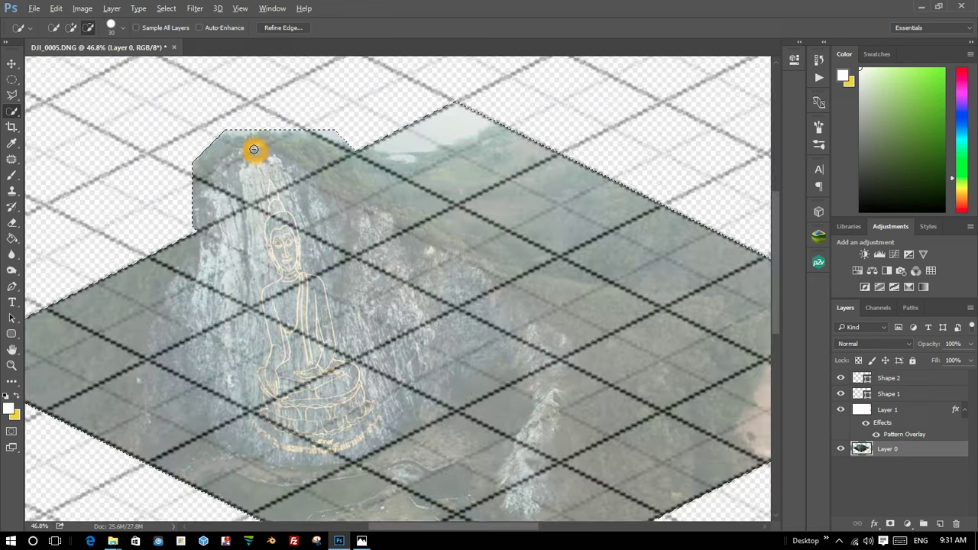
{"action": "scroll", "coordinate": [258, 148], "scroll_direction": "down", "scroll_amount": 3}
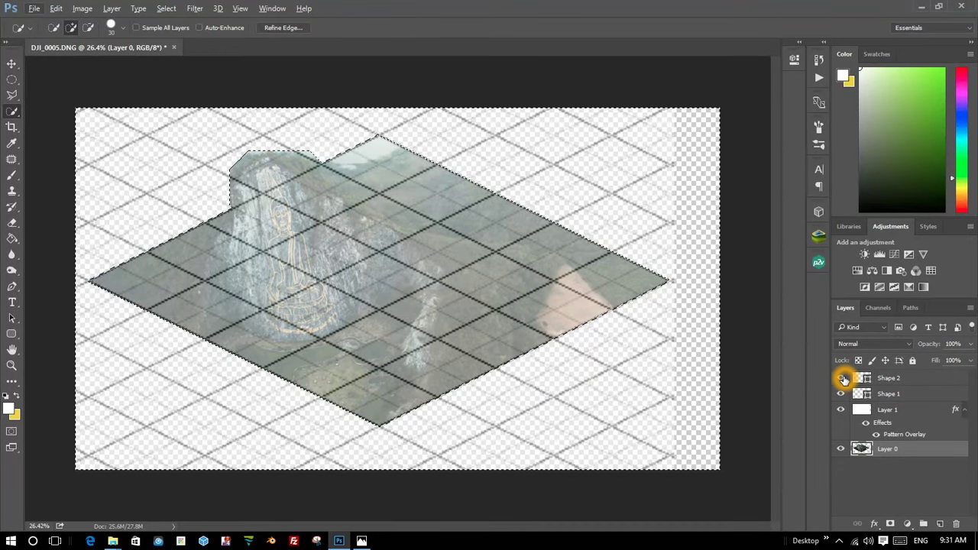
Merge Shape 1 down into Shape 2.
{"action": "left_click", "coordinate": [888, 379]}
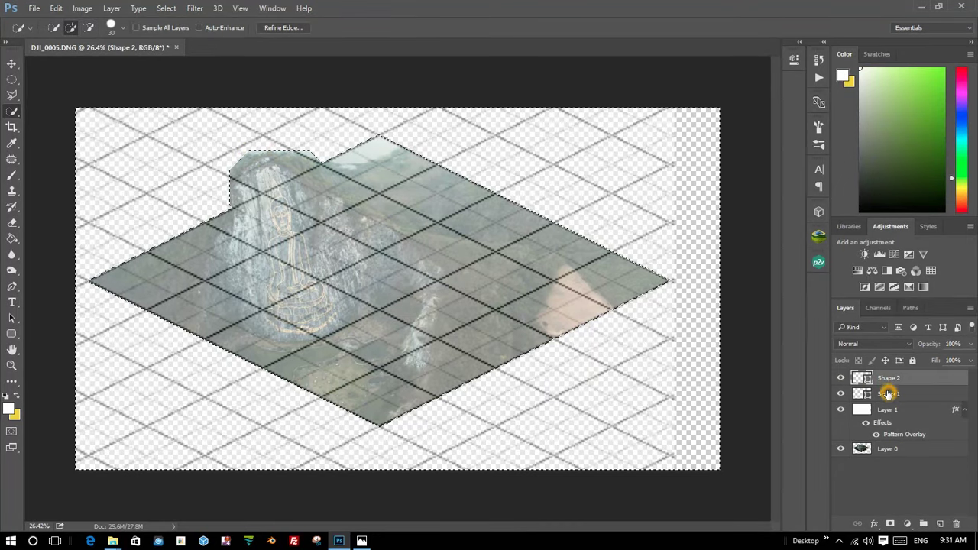
{"action": "right_click", "coordinate": [888, 393]}
{"action": "left_click", "coordinate": [665, 405]}
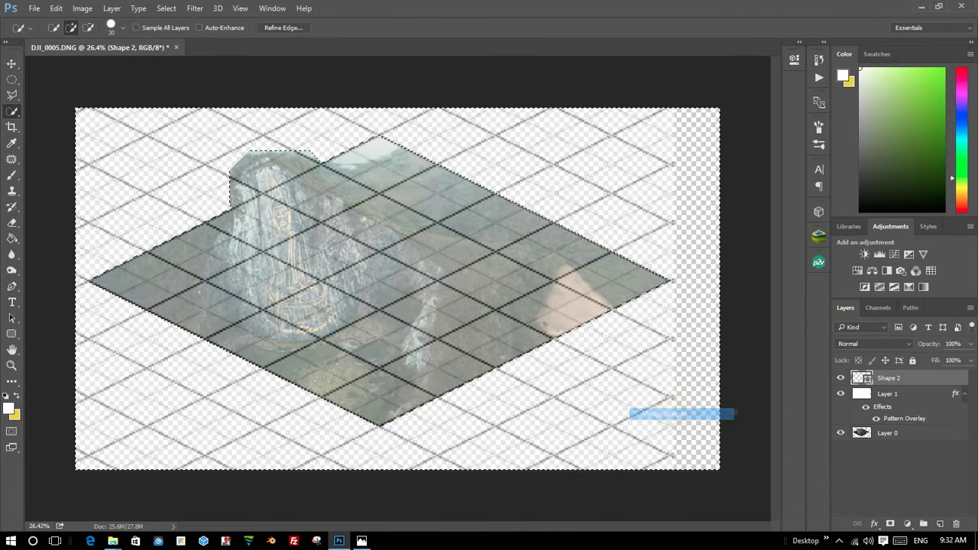
Hide the Shape 2 and Layer 1 grid overlays, comparing the view with and without the grid.
{"action": "left_click_drag", "start_coordinate": [841, 380], "coordinate": [842, 392]}
{"action": "left_click", "coordinate": [842, 393]}
{"action": "left_click", "coordinate": [842, 393]}
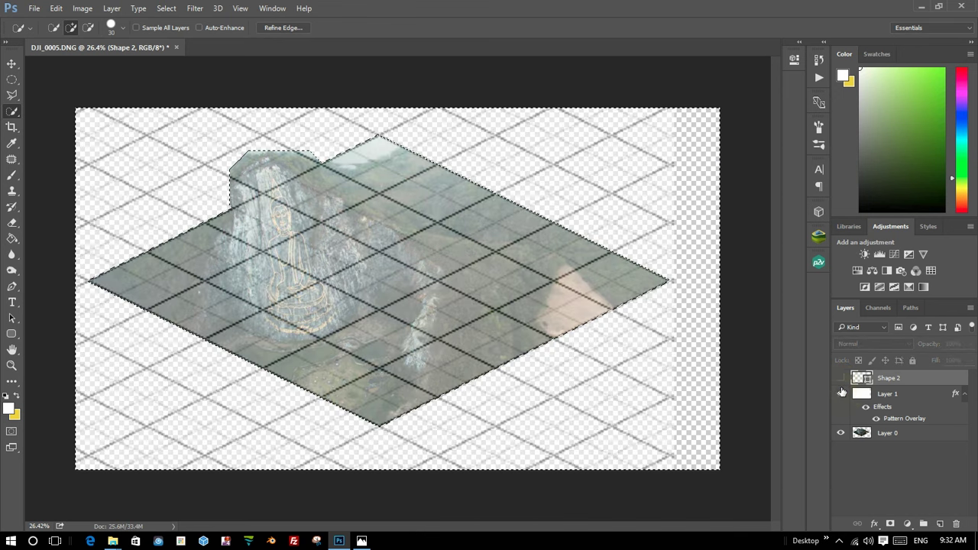
{"action": "left_click", "coordinate": [841, 393]}
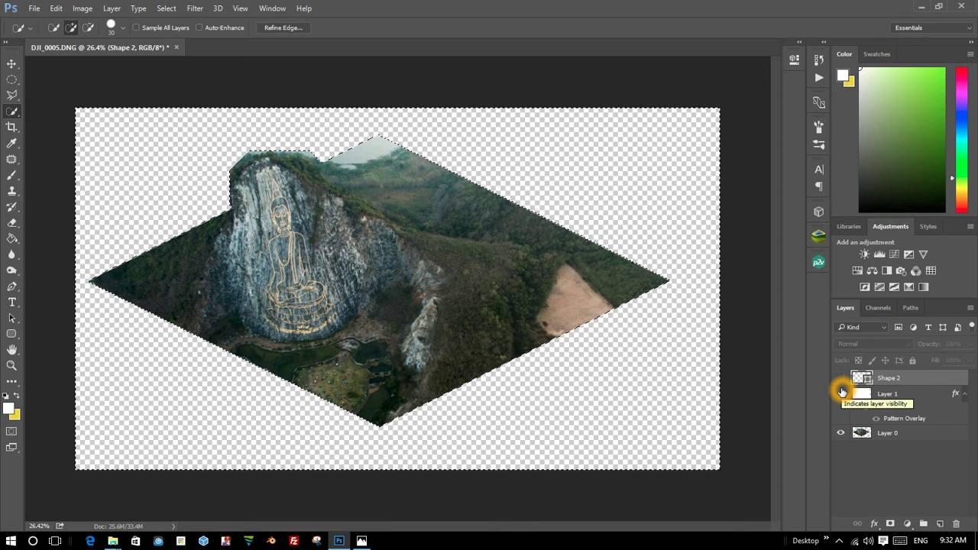
{"action": "left_click", "coordinate": [841, 393]}
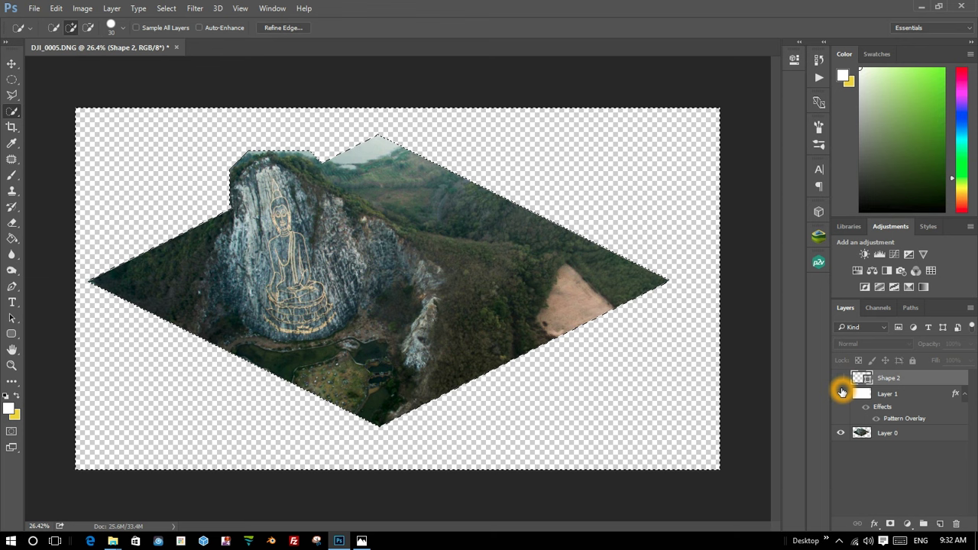
{"action": "left_click", "coordinate": [842, 393]}
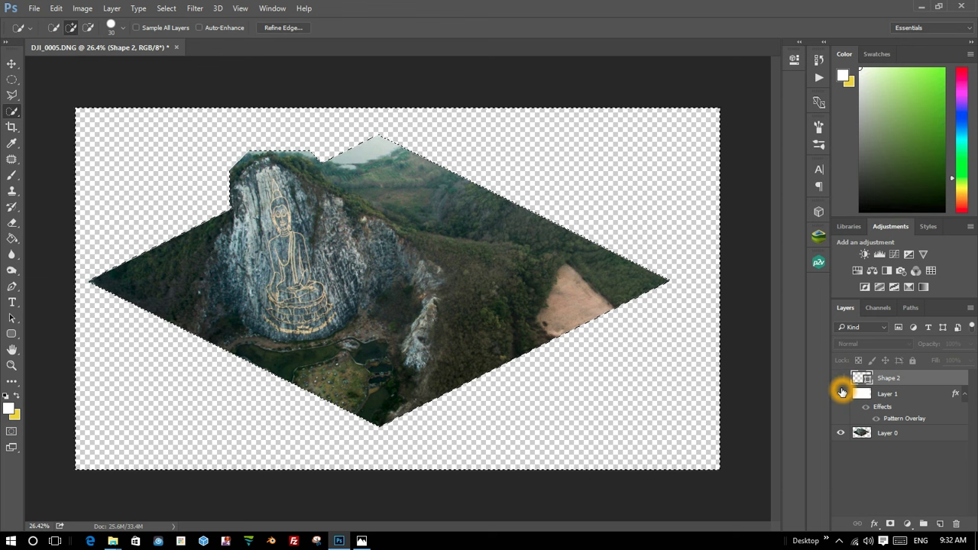
{"action": "left_click", "coordinate": [841, 393]}
{"action": "scroll", "coordinate": [498, 332], "scroll_direction": "down", "scroll_amount": 2}
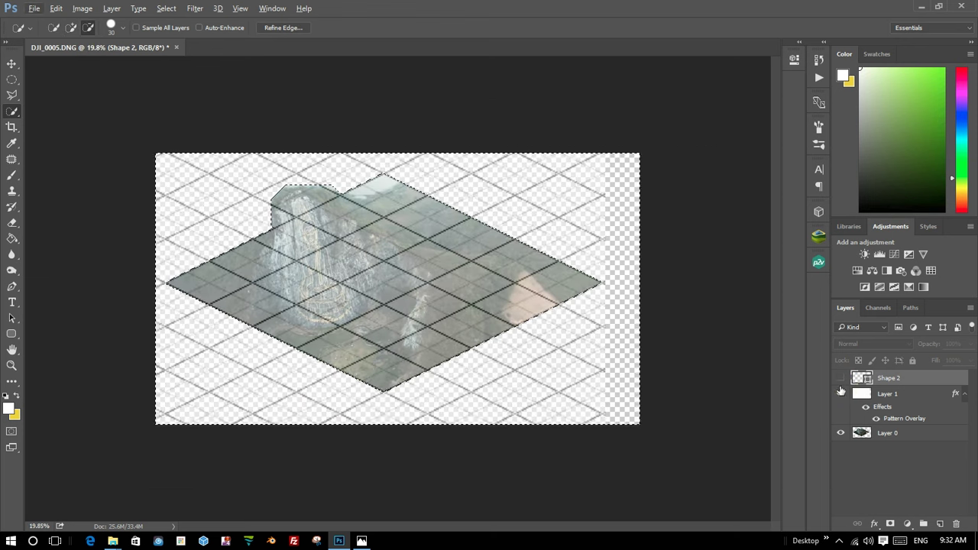
{"action": "left_click", "coordinate": [840, 394]}
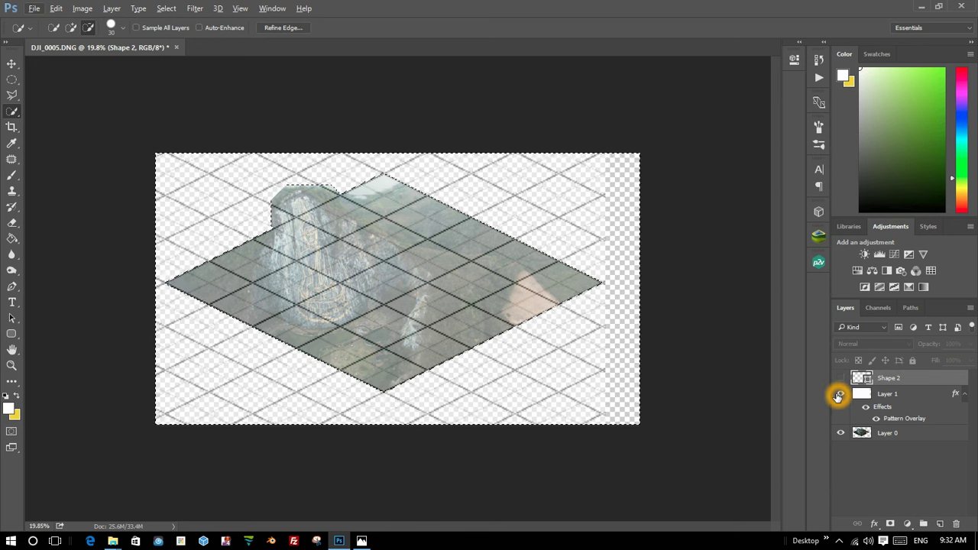
{"action": "left_click", "coordinate": [275, 247]}
Deselect and set up the Eraser with a 95 px soft brush on Layer 0.
{"action": "left_click", "coordinate": [277, 205]}
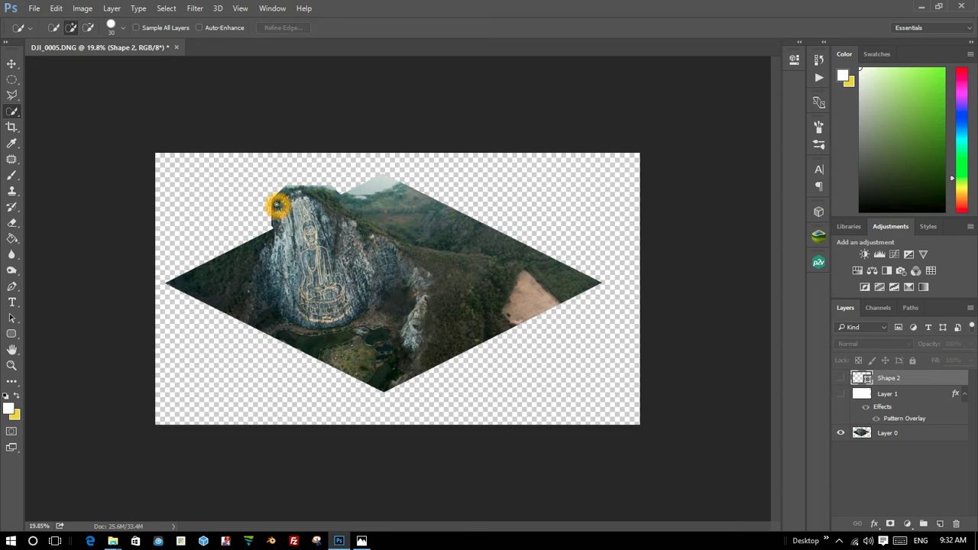
{"action": "scroll", "coordinate": [277, 205], "scroll_direction": "up", "scroll_amount": 5}
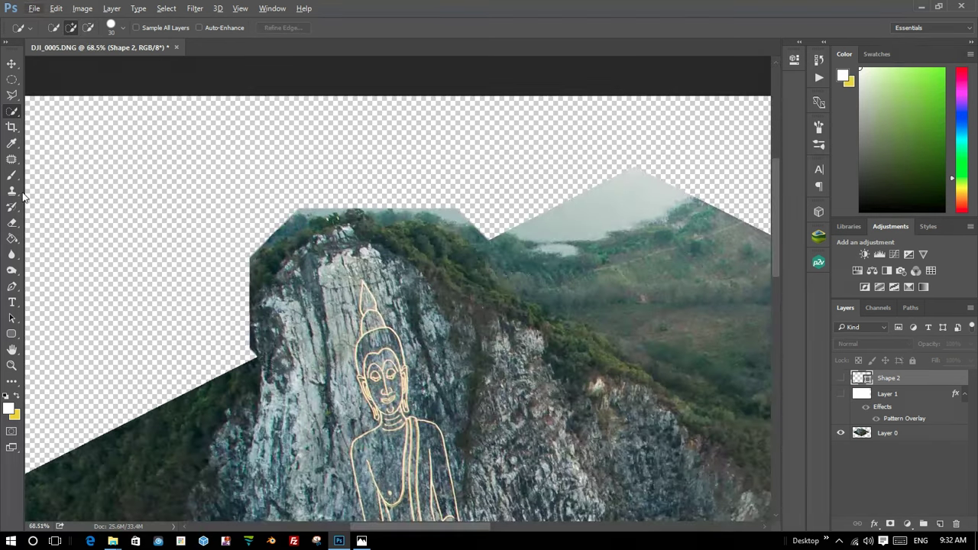
{"action": "left_click", "coordinate": [12, 175]}
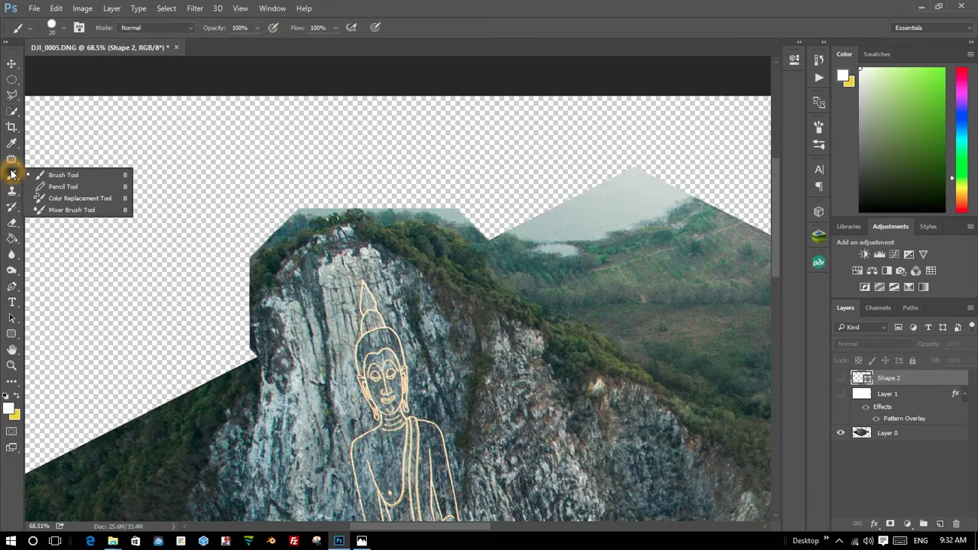
{"action": "left_click", "coordinate": [12, 222]}
{"action": "right_click", "coordinate": [215, 218]}
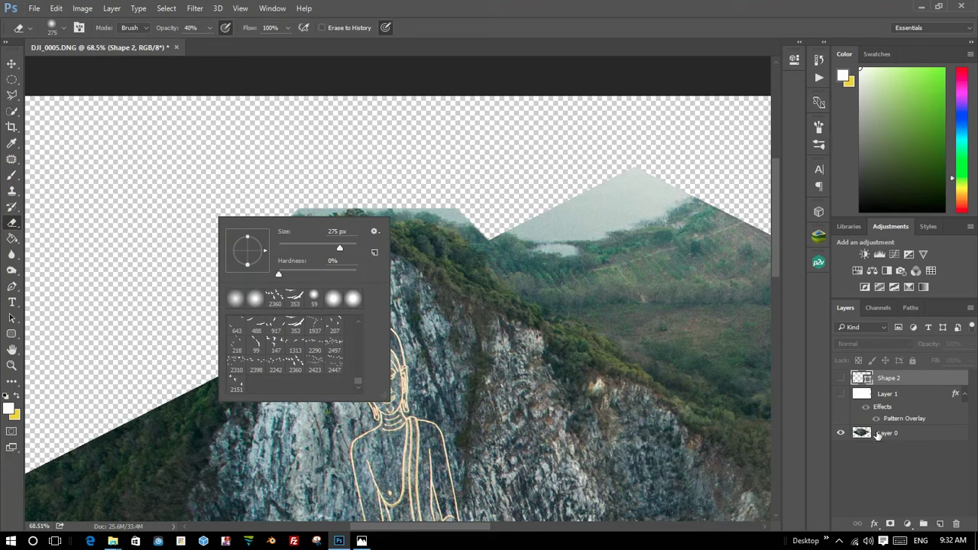
{"action": "key", "text": "Escape"}
{"action": "key", "text": "alt+bracketleft"}
{"action": "key", "text": "alt+bracketleft"}
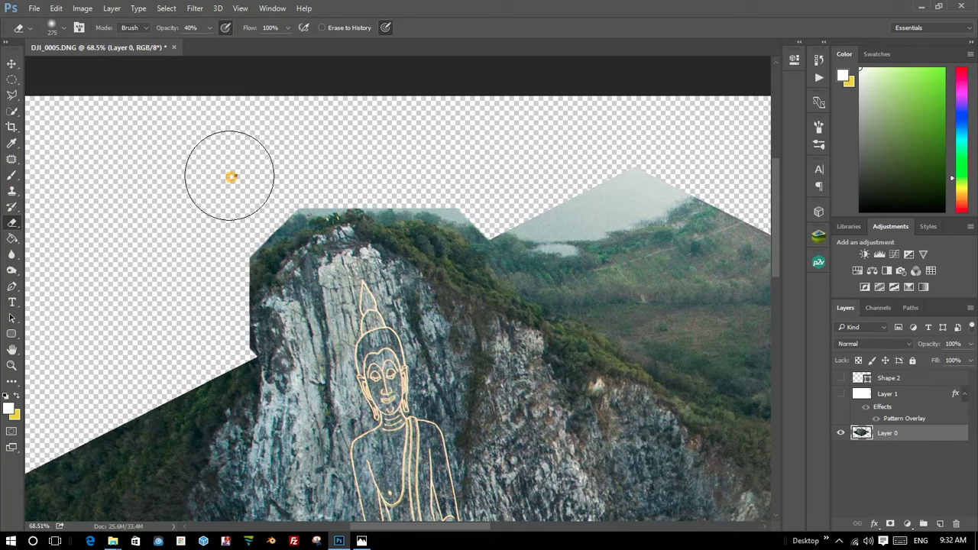
{"action": "right_click", "coordinate": [234, 177]}
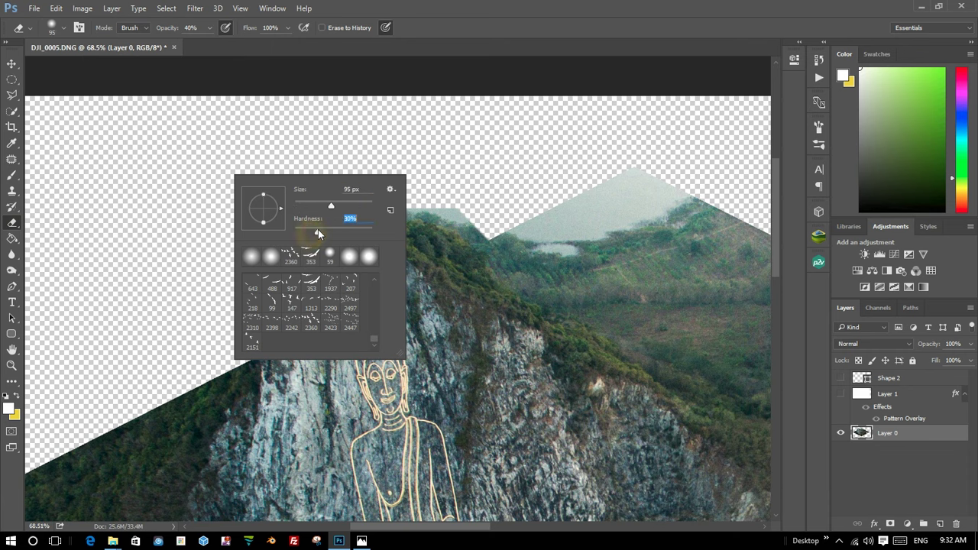
{"action": "left_click", "coordinate": [461, 188]}
{"action": "left_click", "coordinate": [458, 199]}
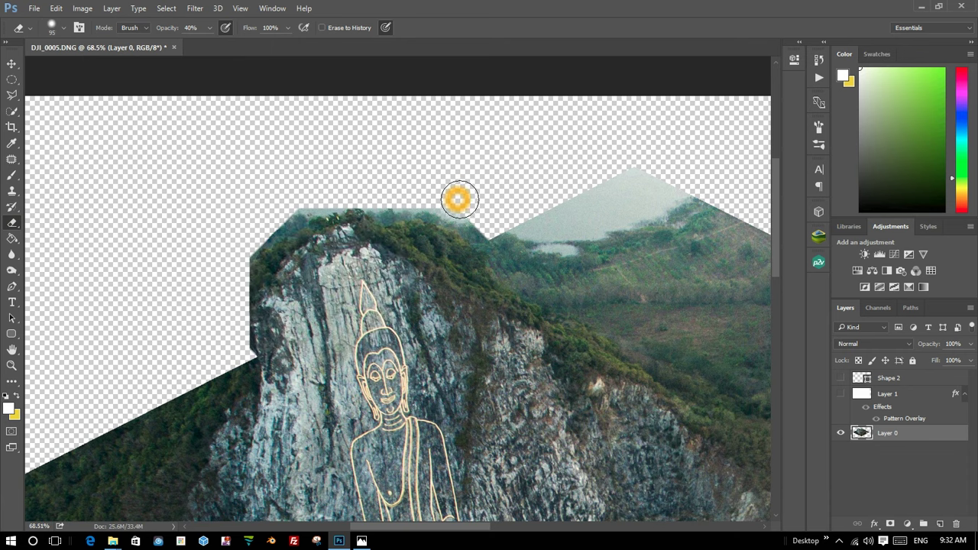
Erase the pale haze band and soften the treetops along the ridge top.
{"action": "left_click_drag", "start_coordinate": [456, 197], "coordinate": [475, 201]}
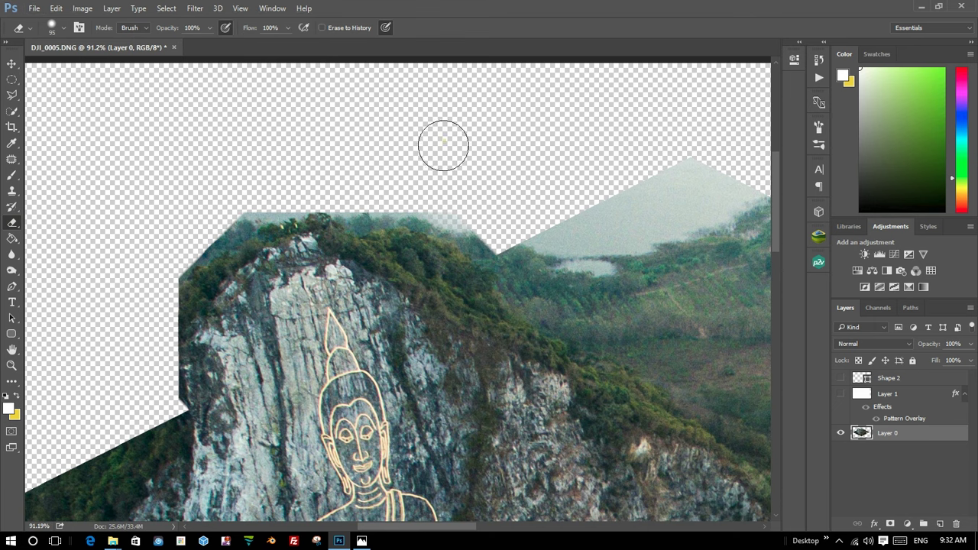
{"action": "left_click", "coordinate": [439, 195]}
{"action": "mouse_move", "coordinate": [440, 196]}
{"action": "left_mouse_down"}
{"action": "mouse_move", "coordinate": [279, 195]}
{"action": "mouse_move", "coordinate": [231, 211]}
{"action": "mouse_move", "coordinate": [283, 204]}
{"action": "mouse_move", "coordinate": [206, 227]}
{"action": "mouse_move", "coordinate": [170, 256]}
{"action": "left_mouse_up"}
{"action": "left_click", "coordinate": [258, 215]}
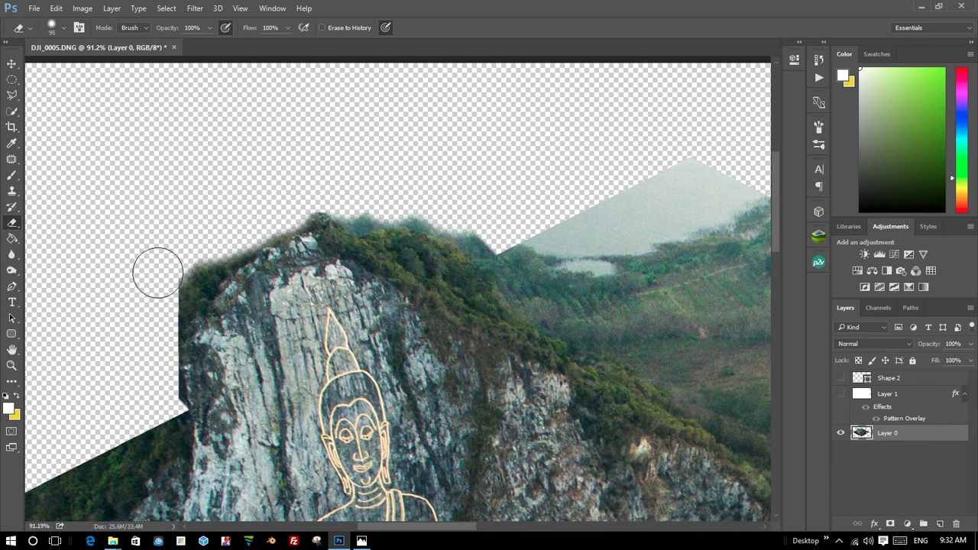
Erase the white strip and soften the cliff's left edge down to its base.
{"action": "left_click", "coordinate": [156, 283]}
{"action": "left_click_drag", "start_coordinate": [156, 297], "coordinate": [163, 388]}
{"action": "left_click", "coordinate": [157, 371]}
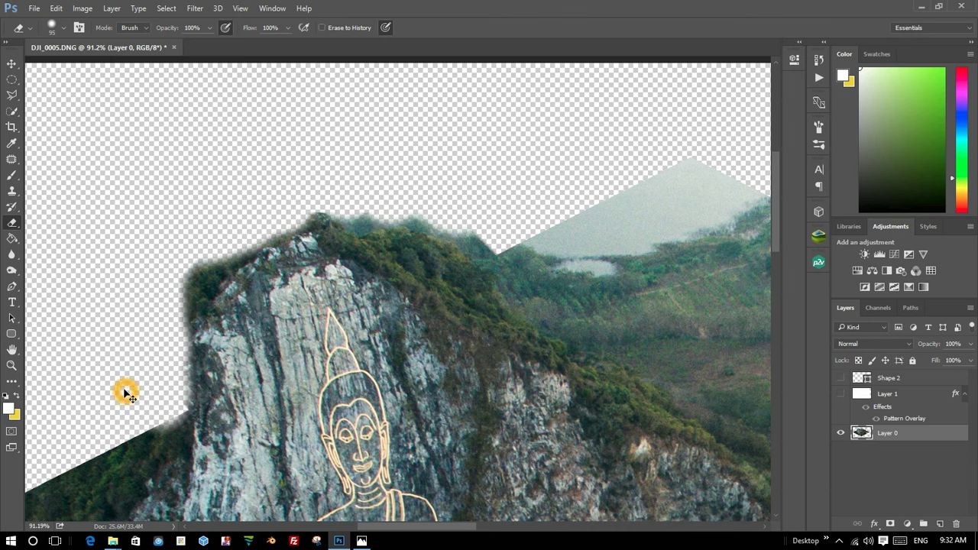
{"action": "left_click", "coordinate": [152, 389], "text": "shift"}
{"action": "scroll", "coordinate": [158, 389], "scroll_direction": "up", "scroll_amount": 3}
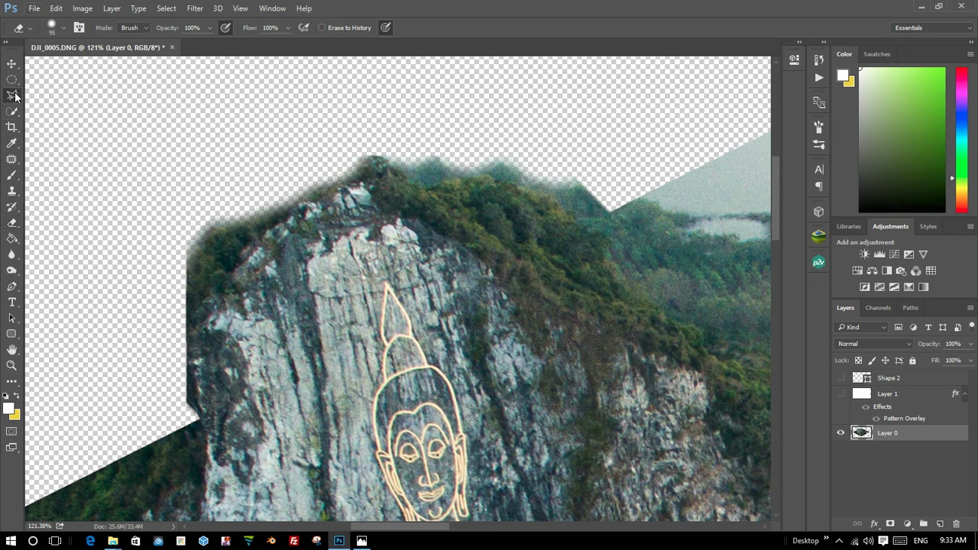
{"action": "left_click_drag", "start_coordinate": [11, 95], "coordinate": [44, 97]}
Lasso the cliff's left edge and erase the leftover rock inside the selection.
{"action": "left_click", "coordinate": [45, 97]}
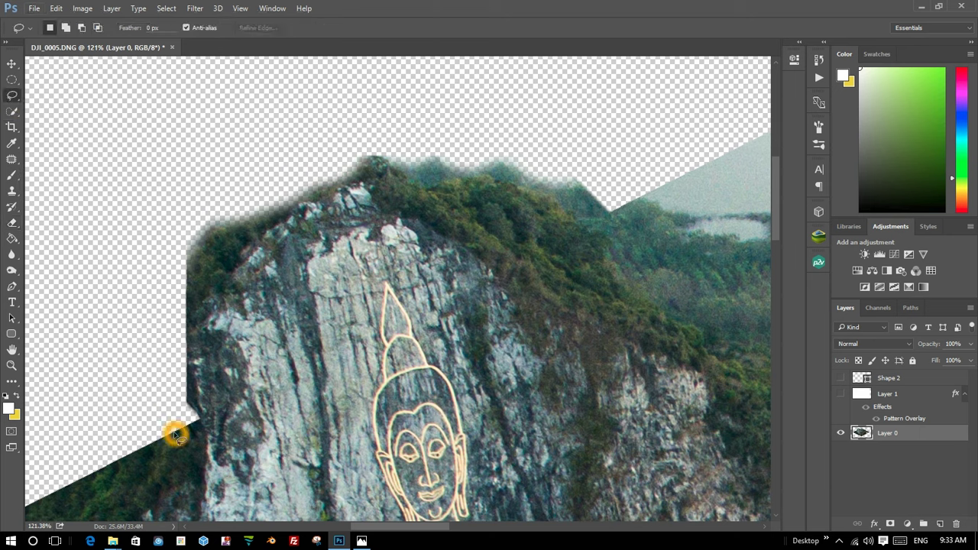
{"action": "mouse_move", "coordinate": [175, 436]}
{"action": "left_mouse_down"}
{"action": "mouse_move", "coordinate": [245, 409]}
{"action": "mouse_move", "coordinate": [263, 353]}
{"action": "left_mouse_up"}
{"action": "mouse_move", "coordinate": [226, 221]}
{"action": "left_mouse_down"}
{"action": "mouse_move", "coordinate": [207, 199]}
{"action": "mouse_move", "coordinate": [149, 413]}
{"action": "left_mouse_up"}
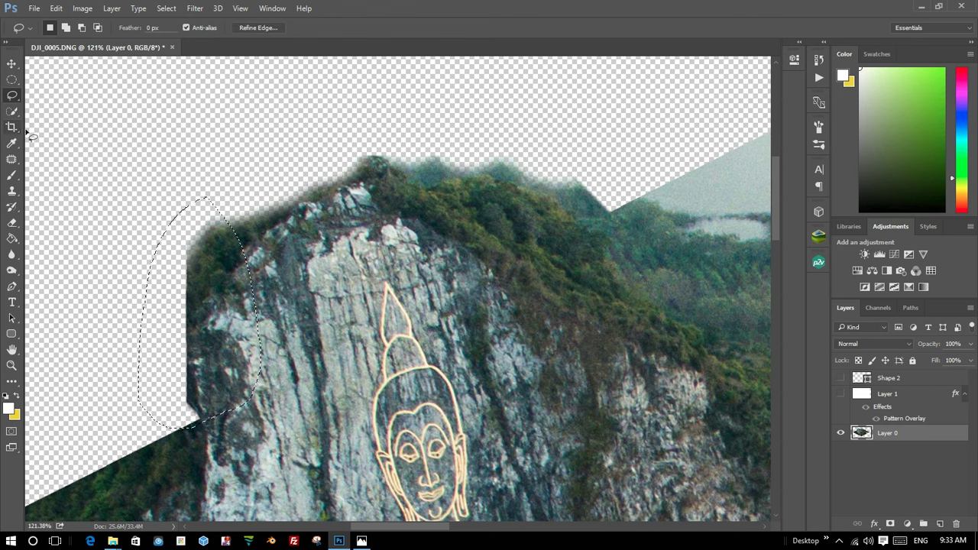
{"action": "left_click", "coordinate": [11, 222]}
{"action": "left_click_drag", "start_coordinate": [184, 337], "coordinate": [258, 455]}
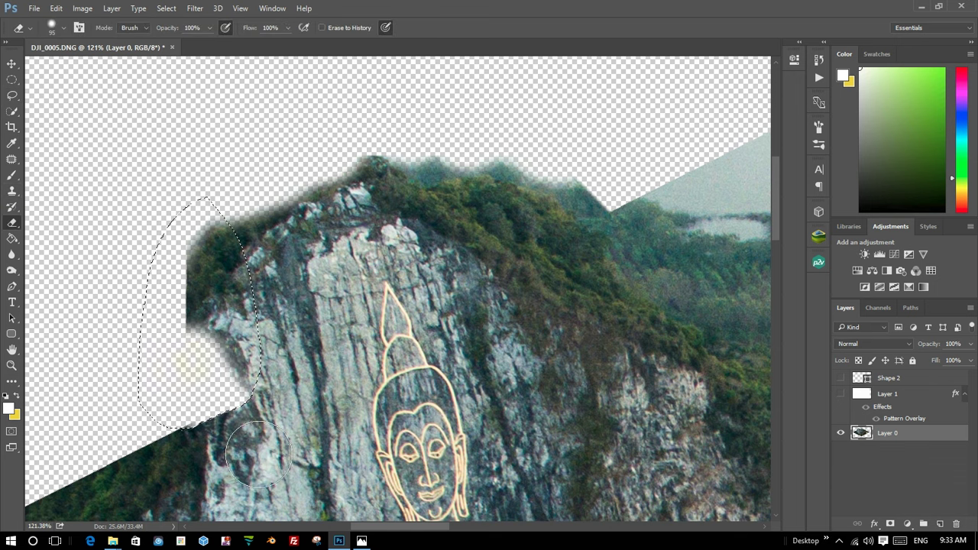
{"action": "mouse_move", "coordinate": [228, 391]}
{"action": "left_mouse_down"}
{"action": "mouse_move", "coordinate": [157, 349]}
{"action": "mouse_move", "coordinate": [158, 409]}
{"action": "mouse_move", "coordinate": [161, 387]}
{"action": "left_mouse_up"}
{"action": "mouse_move", "coordinate": [158, 349]}
{"action": "left_mouse_down"}
{"action": "mouse_move", "coordinate": [167, 329]}
{"action": "mouse_move", "coordinate": [156, 284]}
{"action": "mouse_move", "coordinate": [186, 203]}
{"action": "left_mouse_up"}
{"action": "left_click_drag", "start_coordinate": [158, 305], "coordinate": [157, 391]}
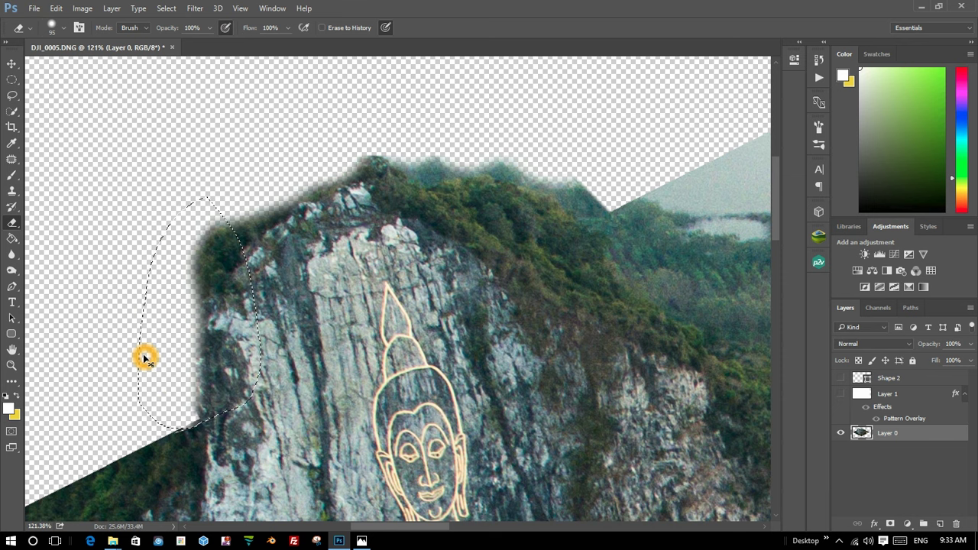
Deselect and set the 95 px eraser brush to 20% hardness.
{"action": "key", "text": "ctrl+d"}
{"action": "scroll", "coordinate": [299, 284], "scroll_direction": "down", "scroll_amount": 3}
{"action": "scroll", "coordinate": [396, 263], "scroll_direction": "down", "scroll_amount": 2}
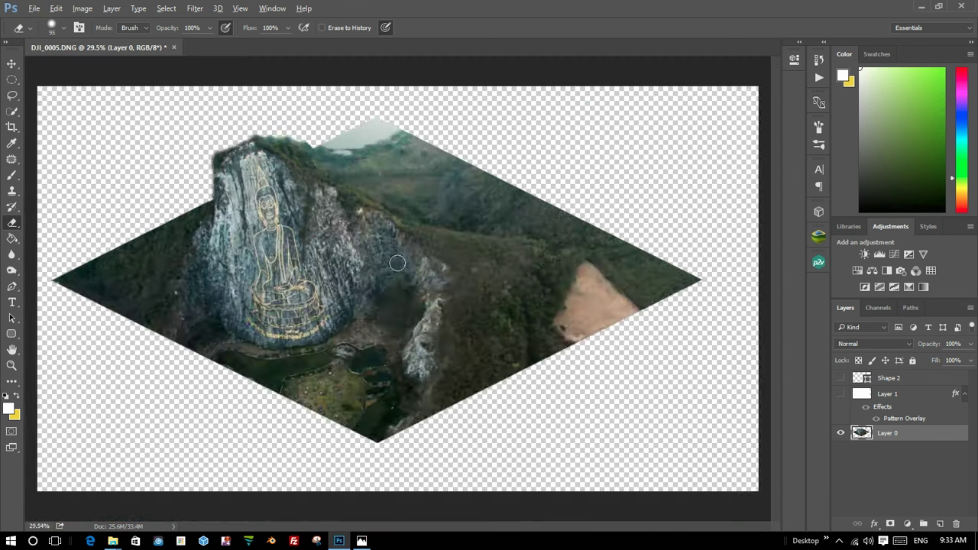
{"action": "scroll", "coordinate": [312, 159], "scroll_direction": "up", "scroll_amount": 2}
{"action": "scroll", "coordinate": [229, 130], "scroll_direction": "up", "scroll_amount": 2}
{"action": "scroll", "coordinate": [190, 112], "scroll_direction": "up", "scroll_amount": 2}
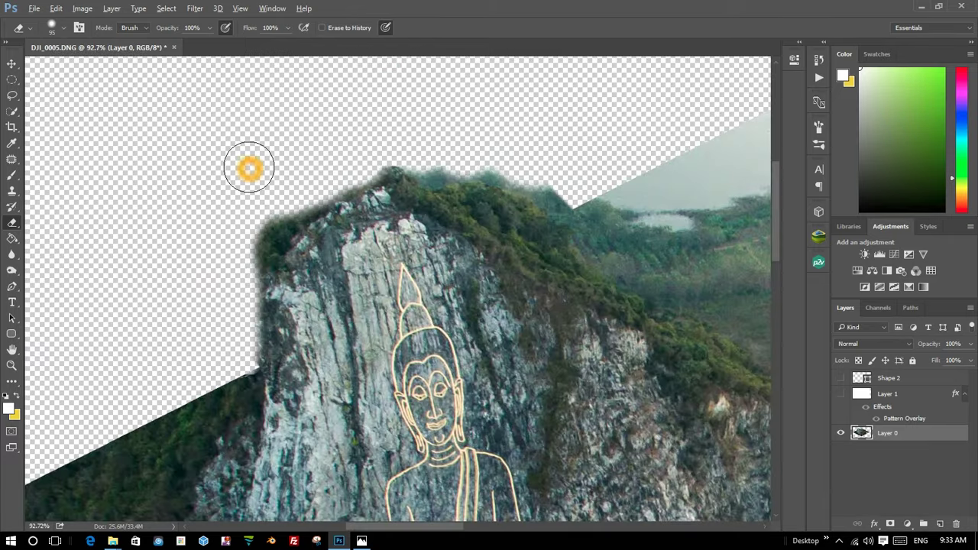
{"action": "scroll", "coordinate": [249, 167], "scroll_direction": "up", "scroll_amount": 3}
{"action": "right_click", "coordinate": [237, 208]}
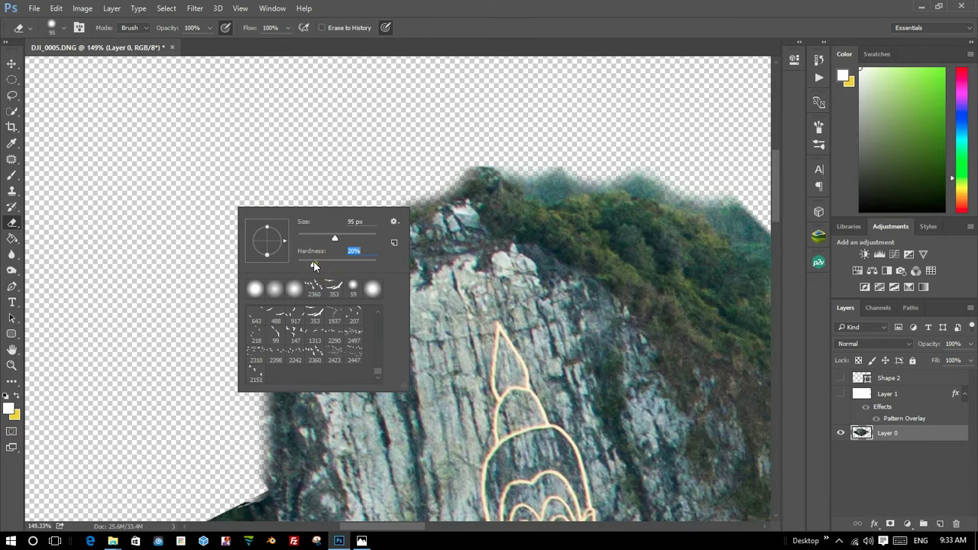
{"action": "key", "text": "Return"}
Confirm the soft eraser's hardness and soften the ridge edge near the peak.
{"action": "right_click", "coordinate": [290, 196]}
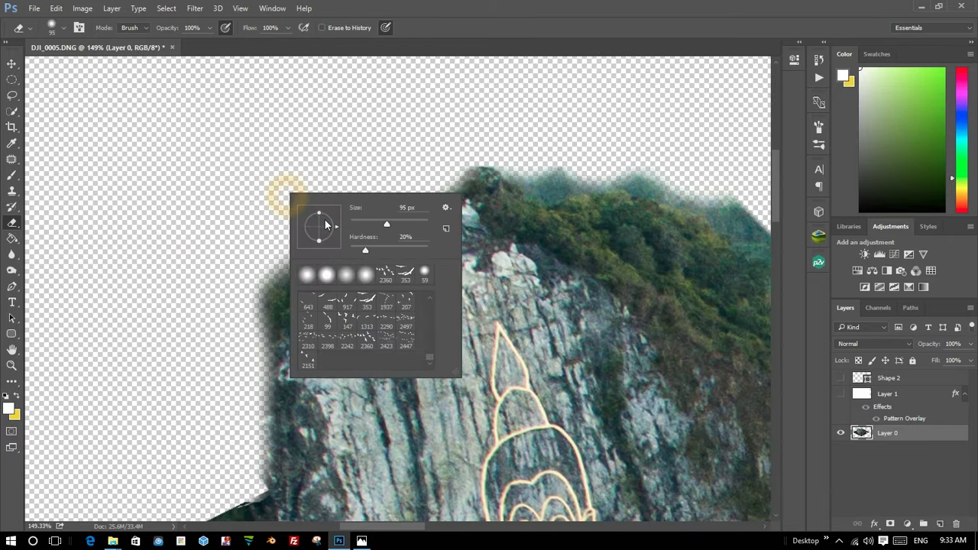
{"action": "key", "text": "Return"}
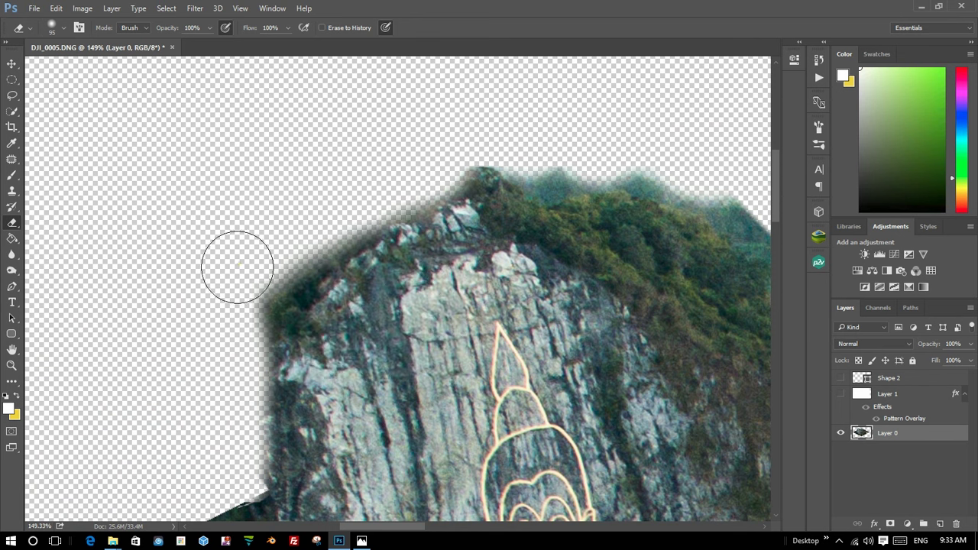
{"action": "scroll", "coordinate": [236, 329], "scroll_direction": "down", "scroll_amount": 2}
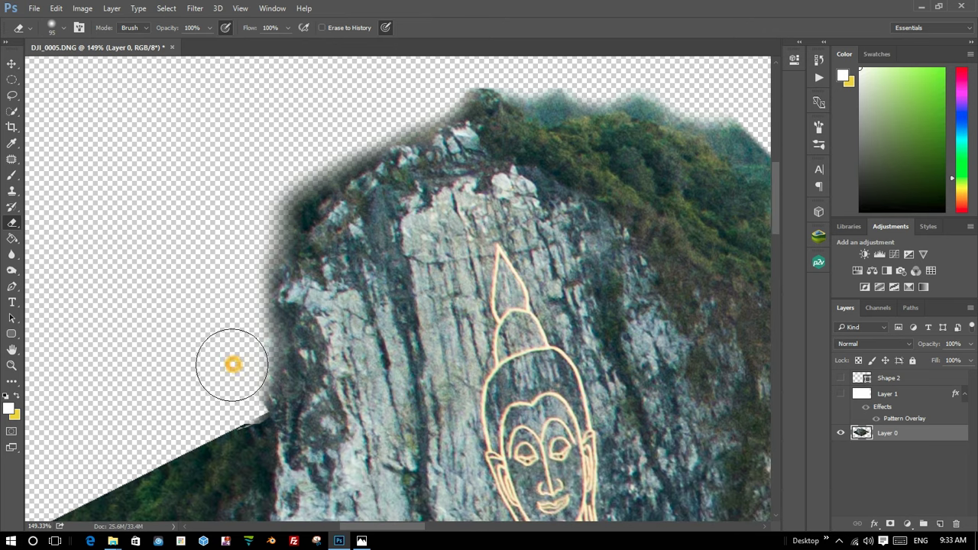
{"action": "scroll", "coordinate": [222, 337], "scroll_direction": "down", "scroll_amount": 5}
{"action": "scroll", "coordinate": [207, 301], "scroll_direction": "down", "scroll_amount": 2}
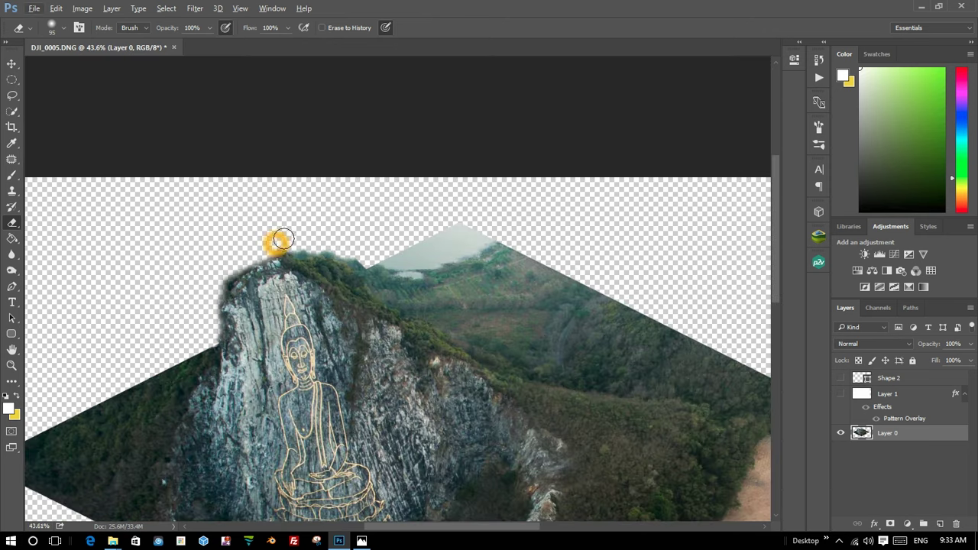
{"action": "scroll", "coordinate": [349, 217], "scroll_direction": "up", "scroll_amount": 2}
{"action": "scroll", "coordinate": [359, 237], "scroll_direction": "up", "scroll_amount": 2}
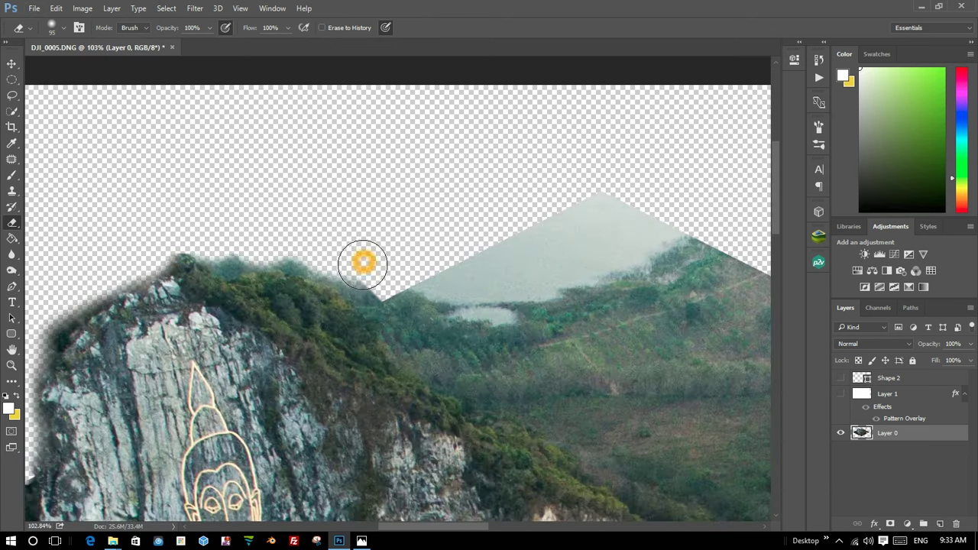
{"action": "mouse_move", "coordinate": [363, 264]}
{"action": "left_mouse_down"}
{"action": "mouse_move", "coordinate": [373, 268]}
{"action": "mouse_move", "coordinate": [354, 262]}
{"action": "left_mouse_up"}
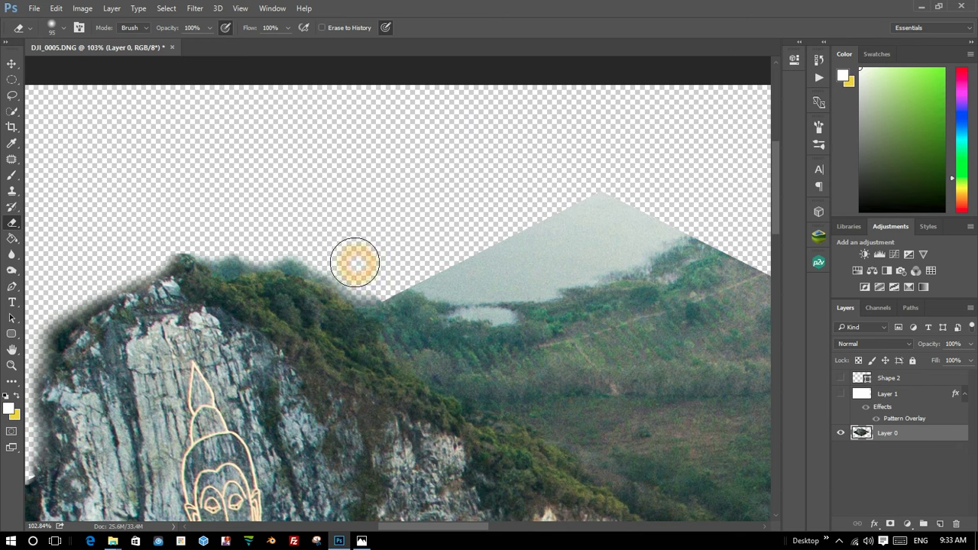
Erase along the remaining cliff edges, zooming in and out to check the soft fade.
{"action": "scroll", "coordinate": [336, 215], "scroll_direction": "down", "scroll_amount": 5}
{"action": "scroll", "coordinate": [335, 215], "scroll_direction": "down", "scroll_amount": 2}
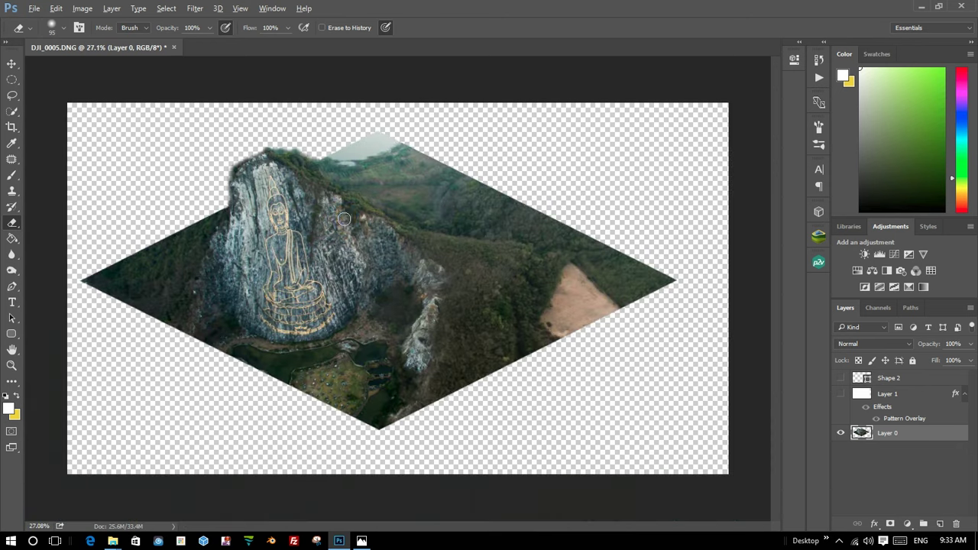
{"action": "left_click_drag", "start_coordinate": [374, 237], "coordinate": [373, 232]}
{"action": "scroll", "coordinate": [291, 213], "scroll_direction": "up", "scroll_amount": 1}
{"action": "scroll", "coordinate": [254, 229], "scroll_direction": "up", "scroll_amount": 1}
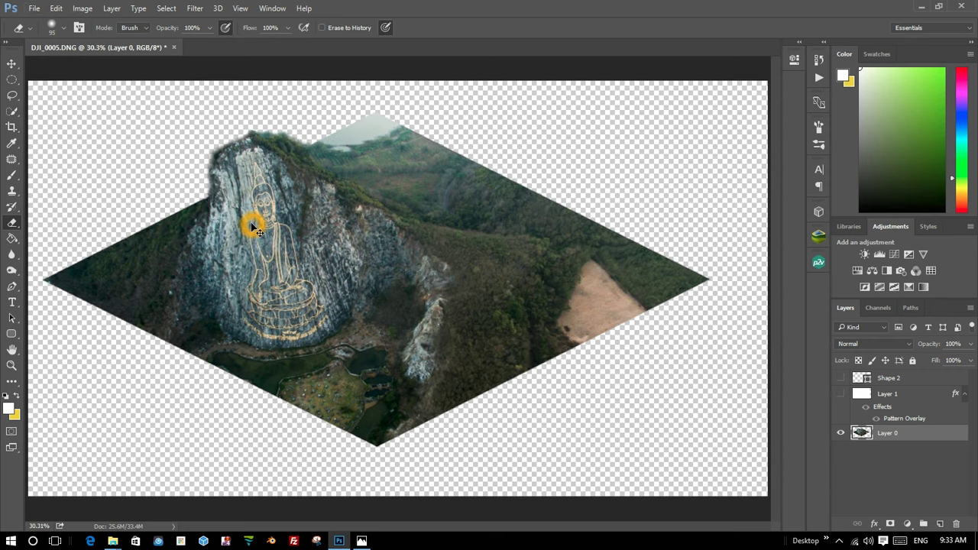
{"action": "left_click_drag", "start_coordinate": [651, 298], "coordinate": [623, 294]}
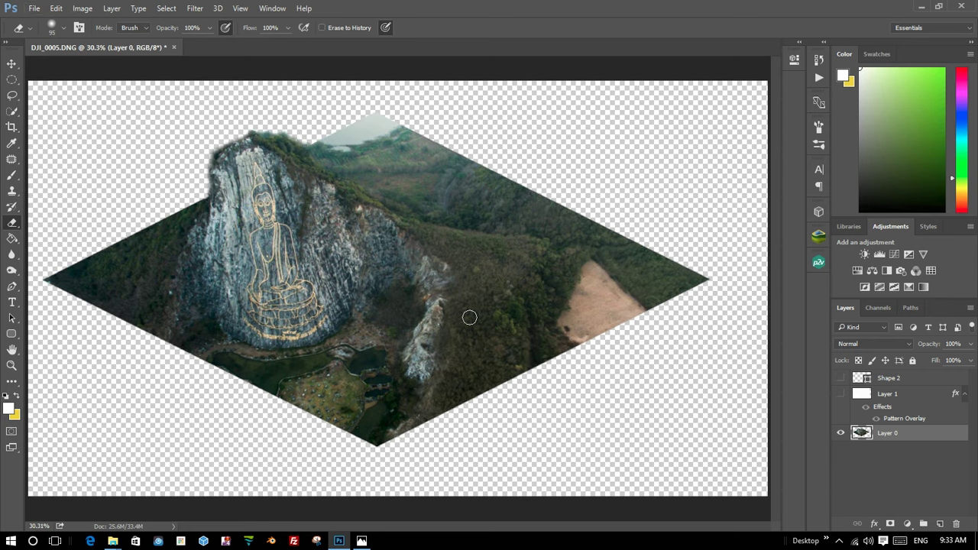
{"action": "scroll", "coordinate": [434, 268], "scroll_direction": "down", "scroll_amount": 4}
{"action": "scroll", "coordinate": [425, 259], "scroll_direction": "down", "scroll_amount": 2}
{"action": "scroll", "coordinate": [415, 252], "scroll_direction": "down", "scroll_amount": 5}
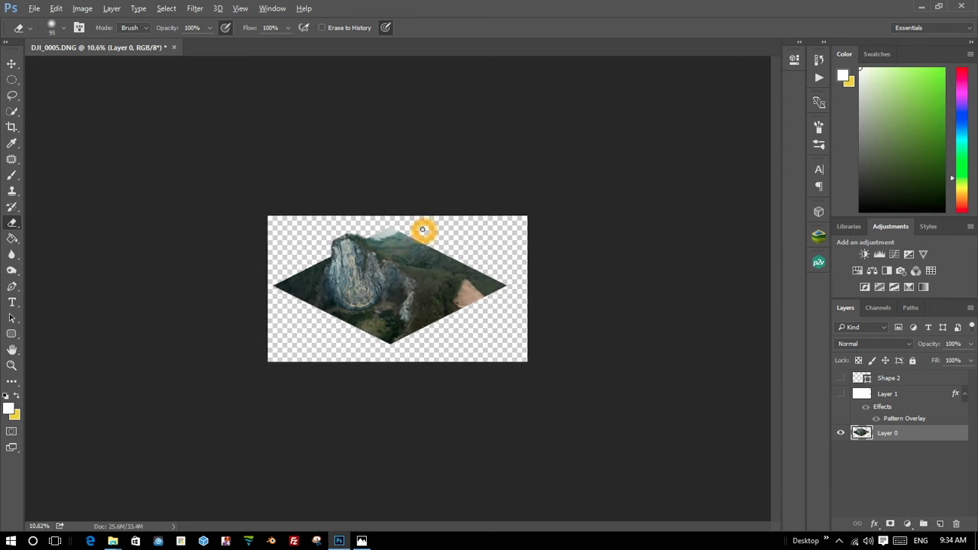
{"action": "scroll", "coordinate": [424, 230], "scroll_direction": "up", "scroll_amount": 3}
{"action": "scroll", "coordinate": [413, 229], "scroll_direction": "up", "scroll_amount": 1}
{"action": "scroll", "coordinate": [398, 228], "scroll_direction": "up", "scroll_amount": 2}
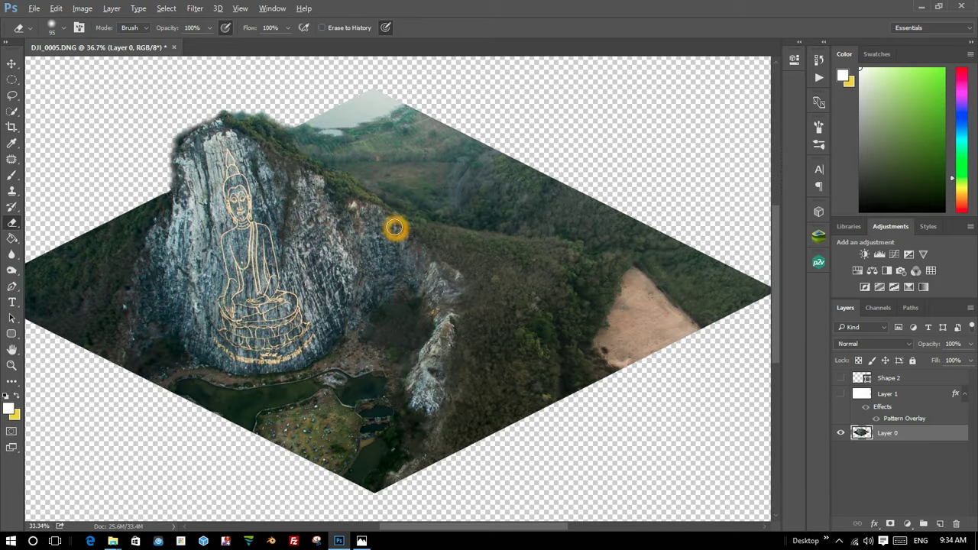
{"action": "scroll", "coordinate": [395, 227], "scroll_direction": "down", "scroll_amount": 3}
{"action": "scroll", "coordinate": [395, 227], "scroll_direction": "up", "scroll_amount": 2}
{"action": "scroll", "coordinate": [384, 221], "scroll_direction": "down", "scroll_amount": 1}
{"action": "scroll", "coordinate": [222, 207], "scroll_direction": "down", "scroll_amount": 1}
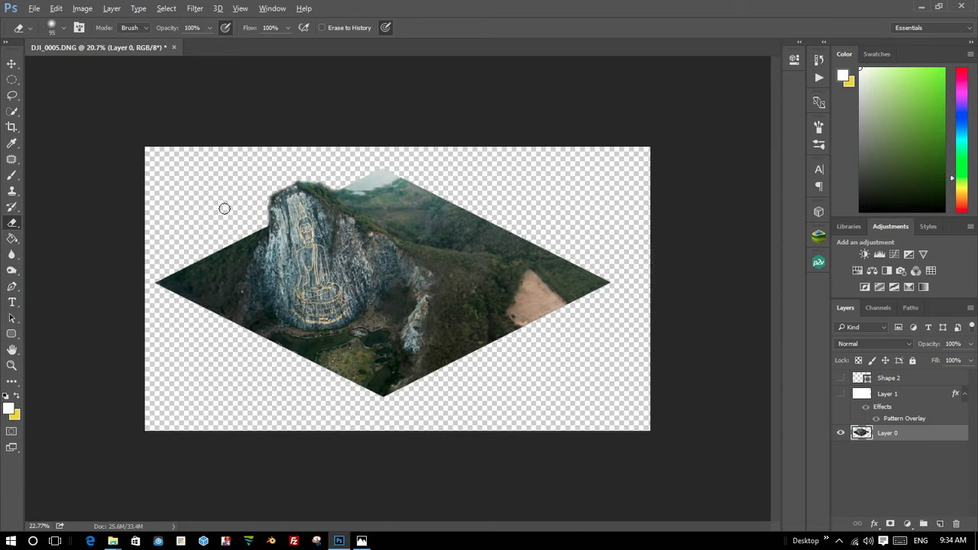
{"action": "scroll", "coordinate": [208, 204], "scroll_direction": "up", "scroll_amount": 1}
{"action": "scroll", "coordinate": [208, 204], "scroll_direction": "up", "scroll_amount": 1}
{"action": "scroll", "coordinate": [210, 203], "scroll_direction": "down", "scroll_amount": 4}
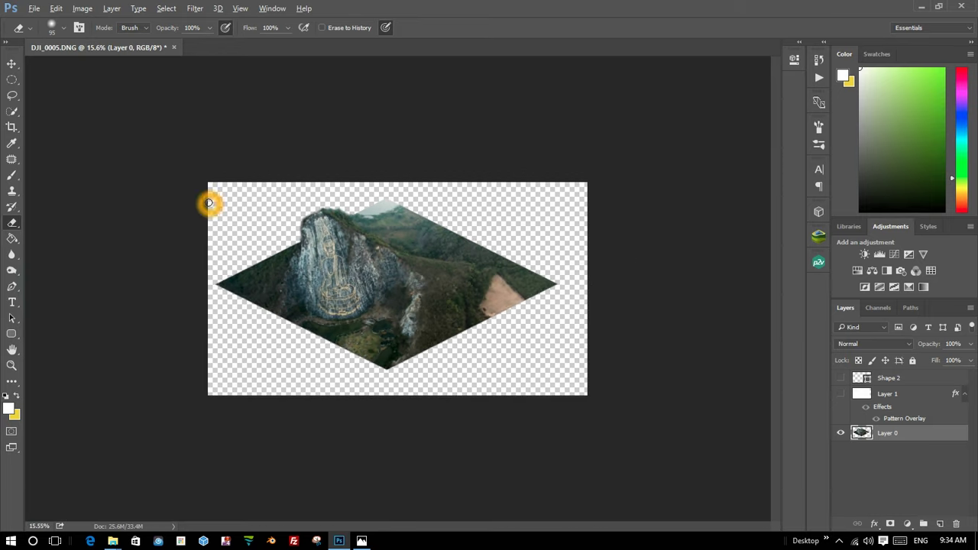
Crop the canvas larger than the image, reposition the diamond tile inside, and commit.
{"action": "left_click", "coordinate": [12, 129]}
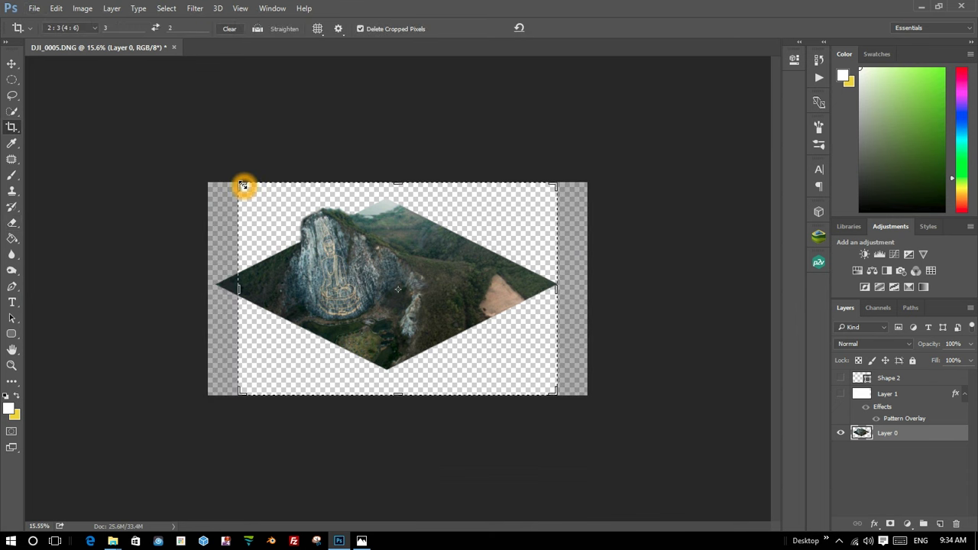
{"action": "left_click_drag", "start_coordinate": [242, 186], "coordinate": [190, 148]}
{"action": "left_click", "coordinate": [265, 191]}
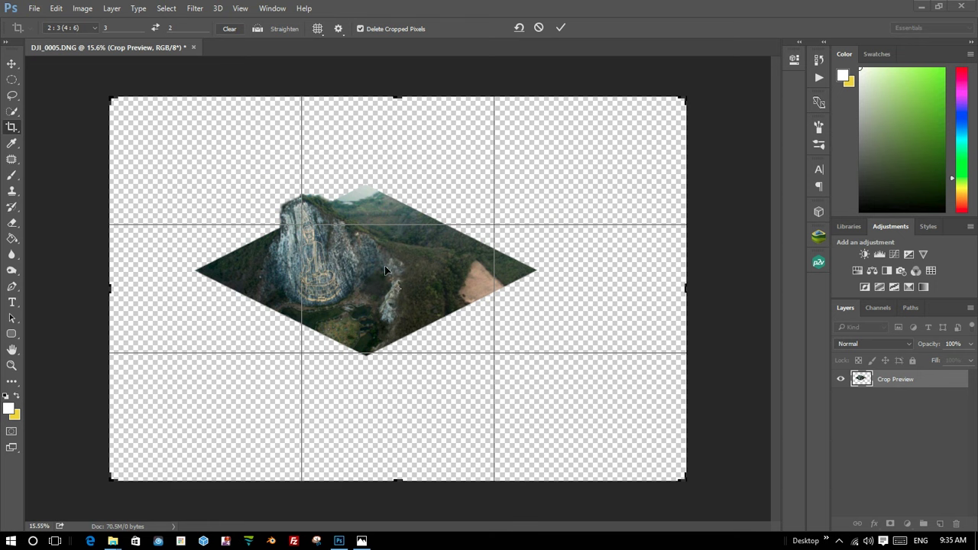
{"action": "left_click_drag", "start_coordinate": [401, 271], "coordinate": [458, 285]}
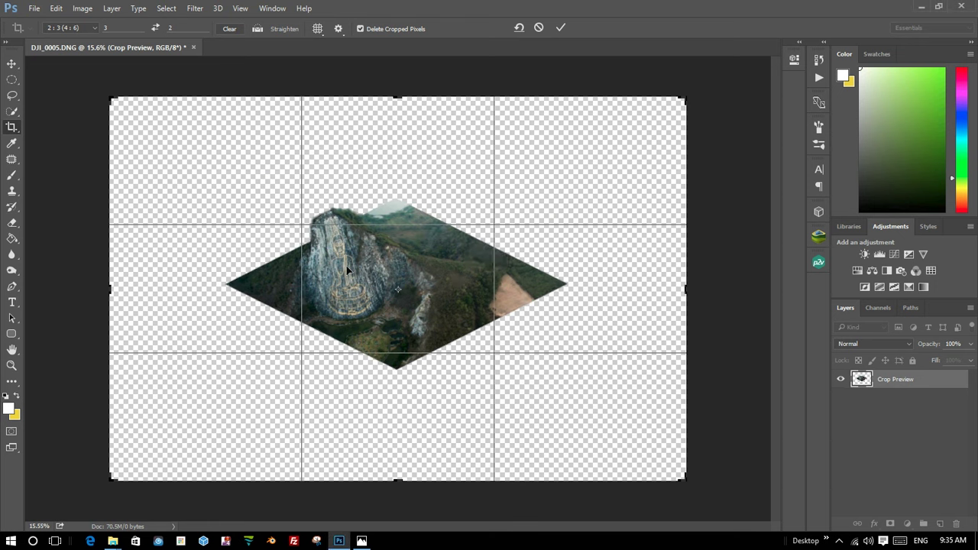
{"action": "left_click", "coordinate": [416, 247]}
{"action": "left_click", "coordinate": [359, 237], "text": "ctrl"}
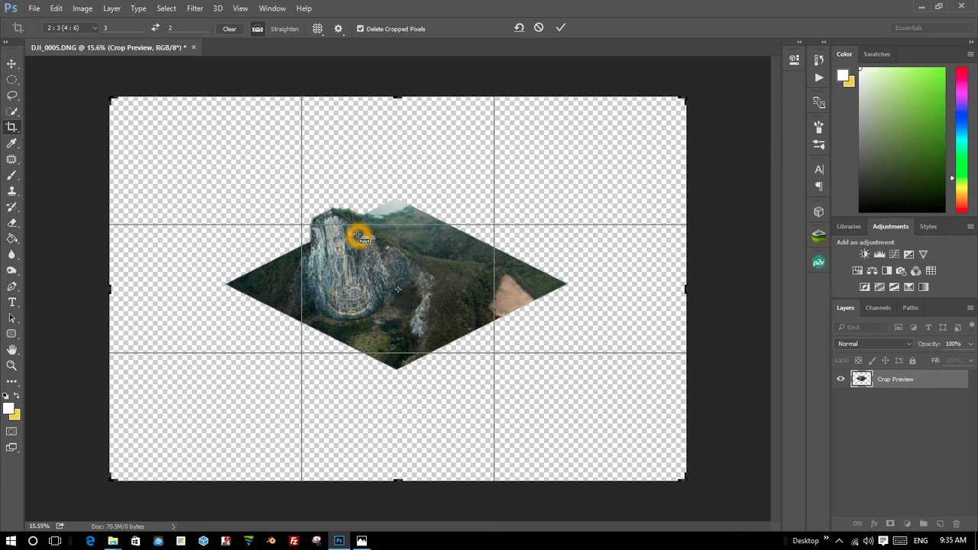
{"action": "key", "text": "Return"}
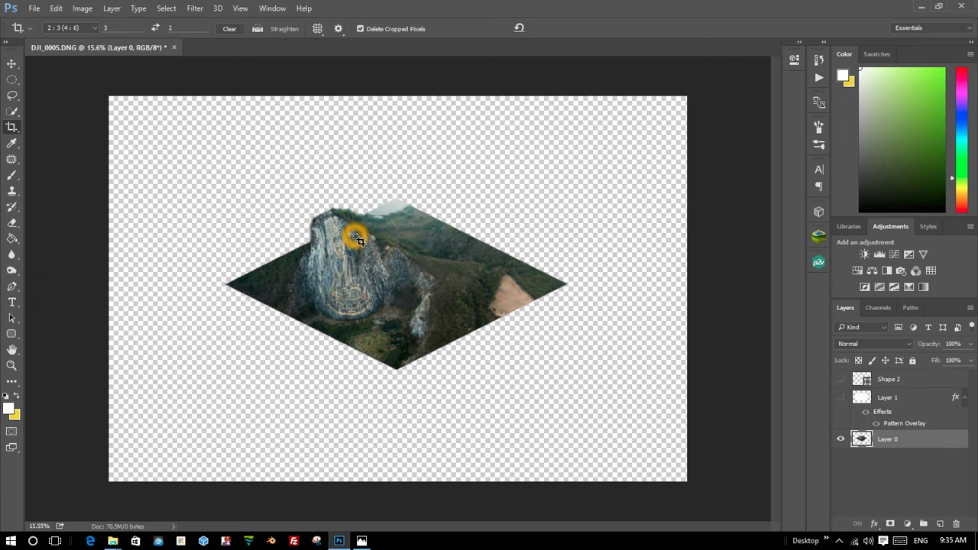
{"action": "left_click_drag", "start_coordinate": [342, 258], "coordinate": [388, 276]}
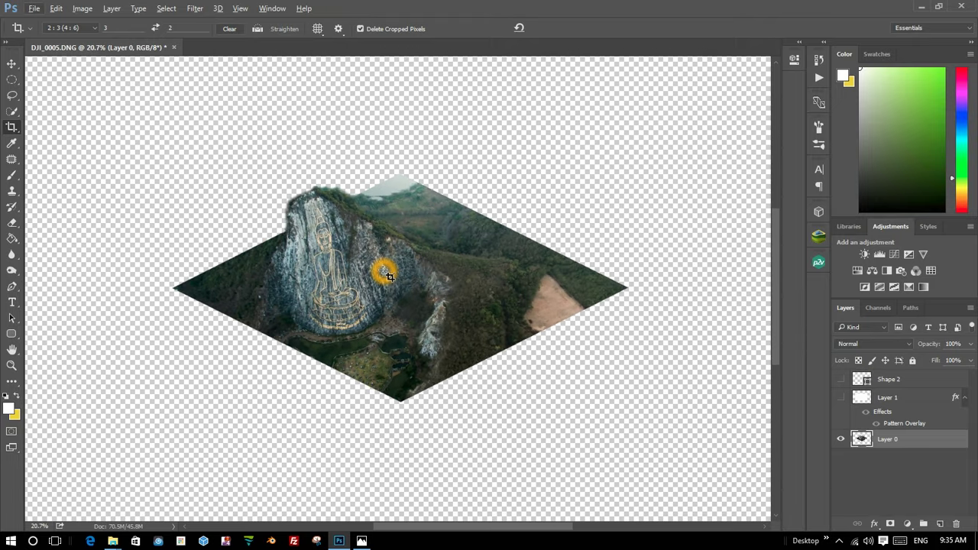
{"action": "left_click_drag", "start_coordinate": [386, 273], "coordinate": [364, 273]}
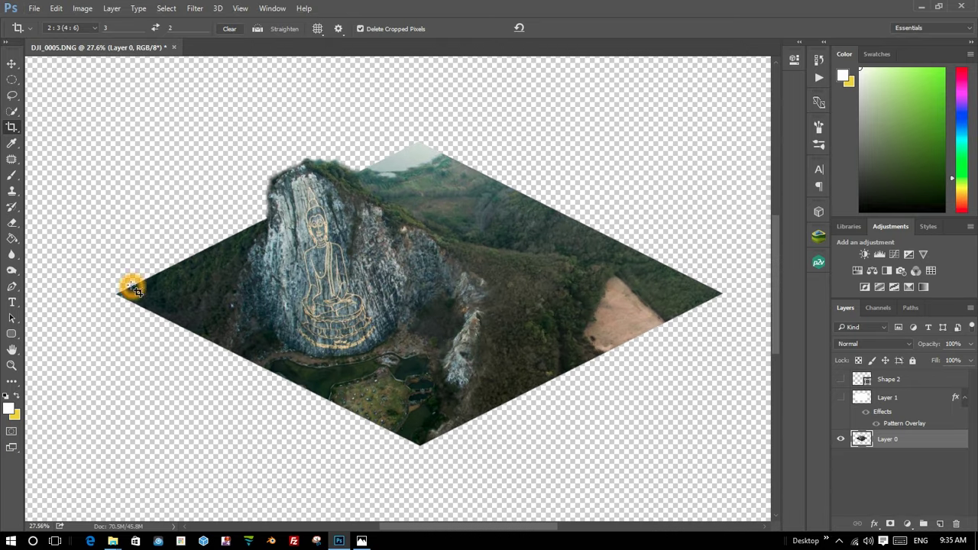
Duplicate the Shape 2 diamond outline layer and move the copy straight down below the tile.
{"action": "left_click", "coordinate": [11, 306]}
{"action": "left_click", "coordinate": [14, 287]}
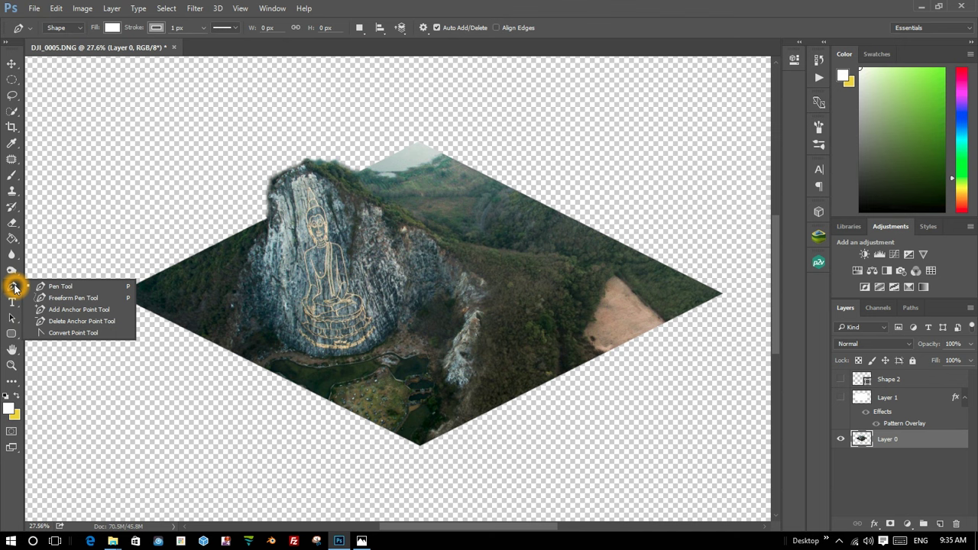
{"action": "left_click", "coordinate": [13, 288]}
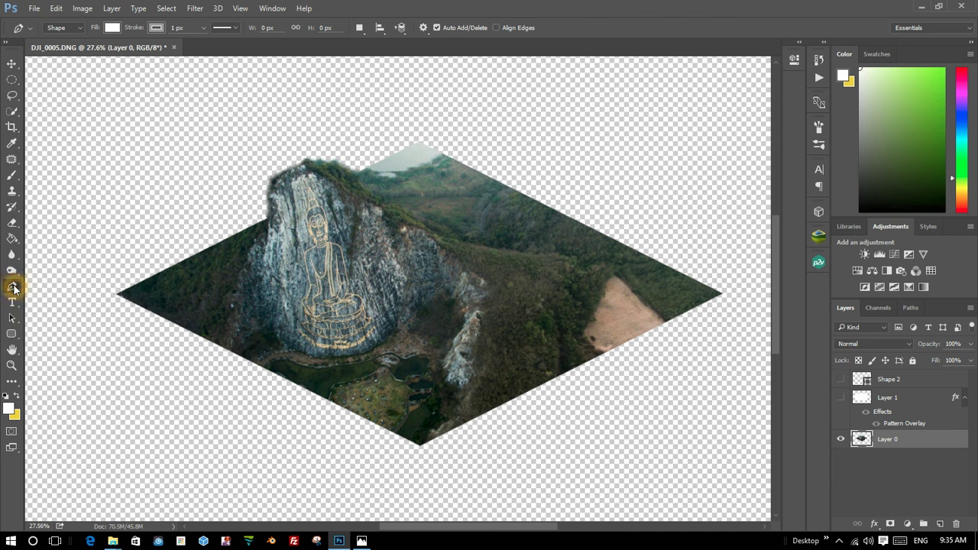
{"action": "left_click", "coordinate": [880, 382]}
{"action": "left_click", "coordinate": [841, 380]}
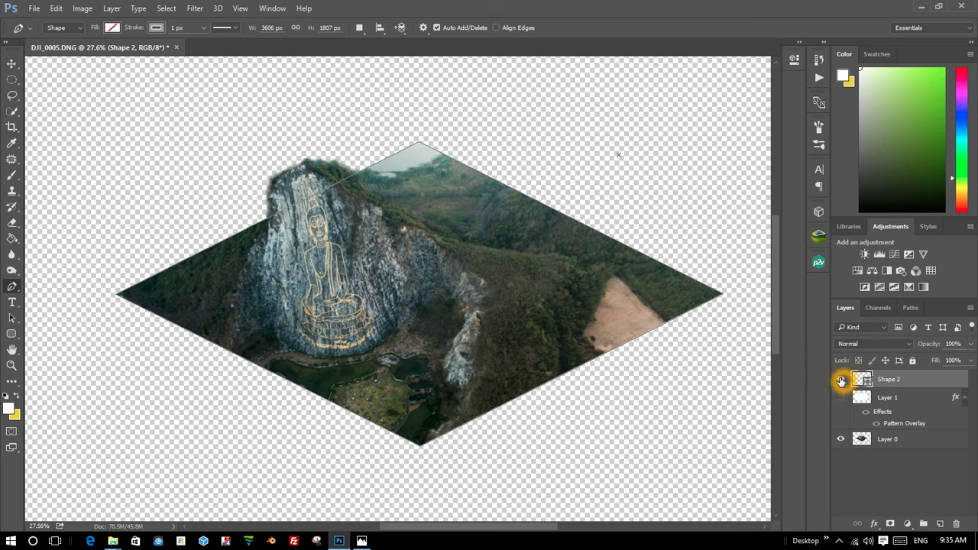
{"action": "left_click", "coordinate": [11, 63]}
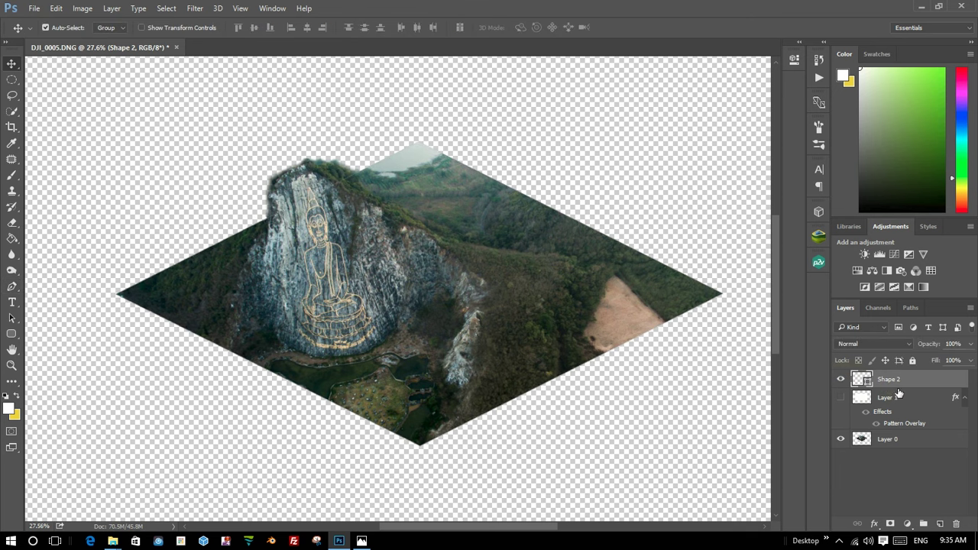
{"action": "left_click_drag", "start_coordinate": [898, 386], "coordinate": [956, 524]}
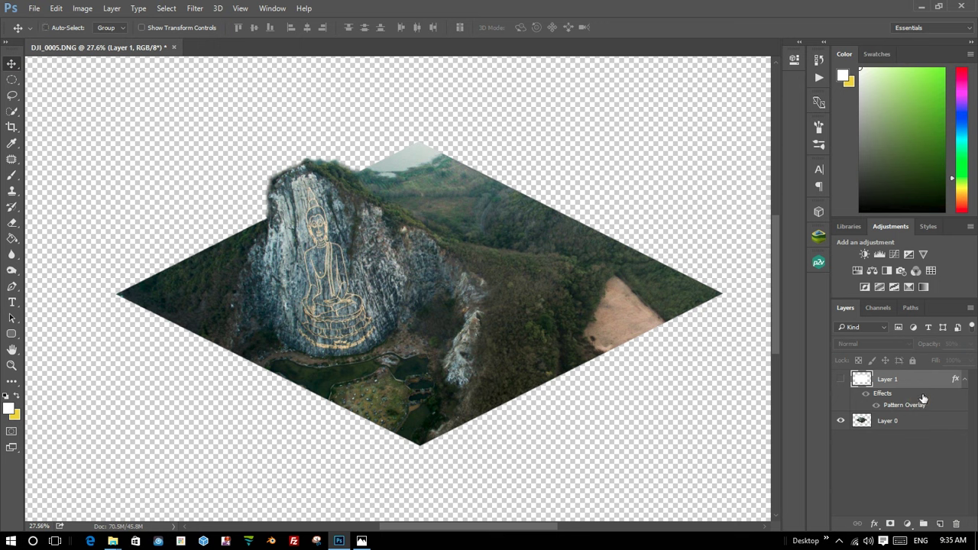
{"action": "key", "text": "ctrl+z"}
{"action": "left_click_drag", "start_coordinate": [904, 381], "coordinate": [941, 525]}
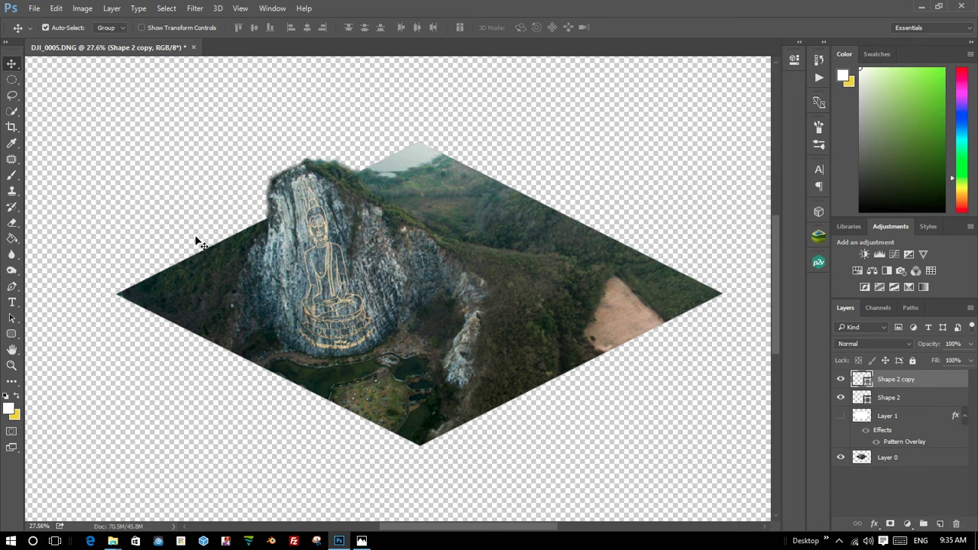
{"action": "mouse_move", "coordinate": [196, 242]}
{"action": "left_mouse_down"}
{"action": "mouse_move", "coordinate": [225, 339]}
{"action": "mouse_move", "coordinate": [230, 322]}
{"action": "left_mouse_up"}
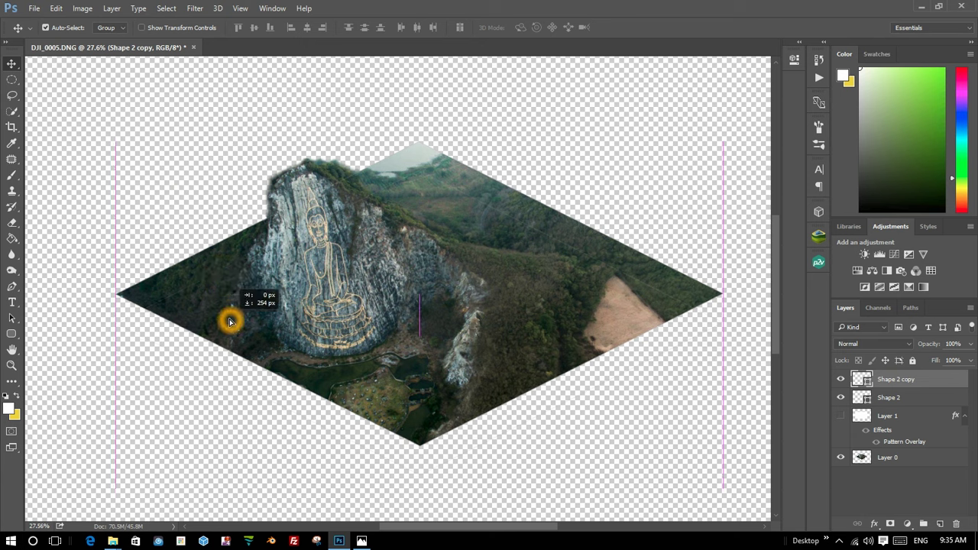
{"action": "left_click_drag", "start_coordinate": [230, 322], "coordinate": [230, 319]}
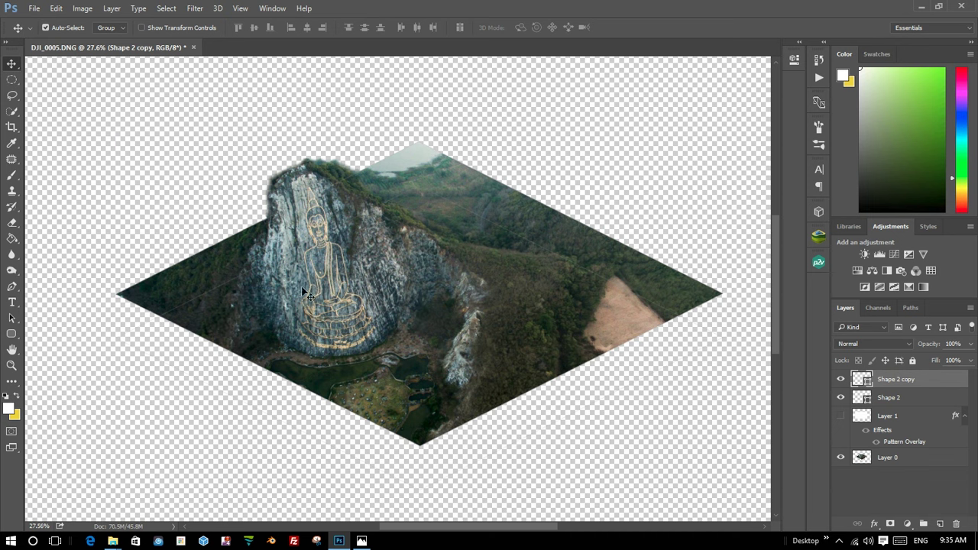
Compare the left tip against the isometric grid, then leave Layer 1's grid hidden.
{"action": "left_click_drag", "start_coordinate": [149, 295], "coordinate": [157, 320]}
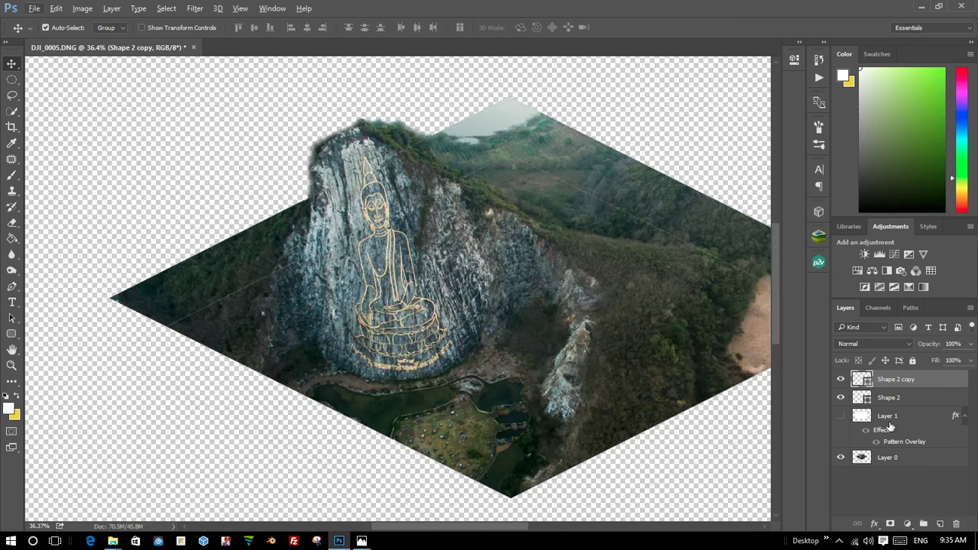
{"action": "left_click", "coordinate": [842, 422]}
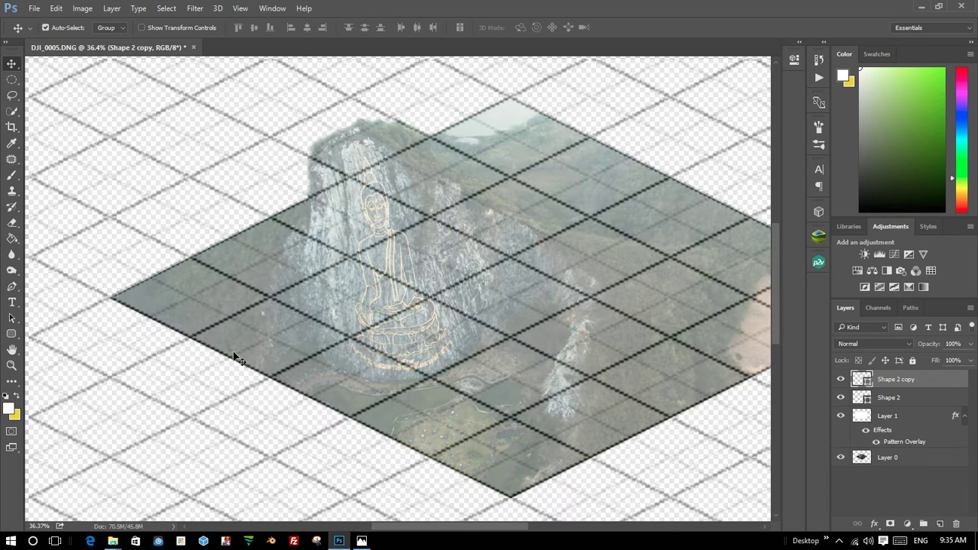
{"action": "scroll", "coordinate": [281, 335], "scroll_direction": "down", "scroll_amount": 1}
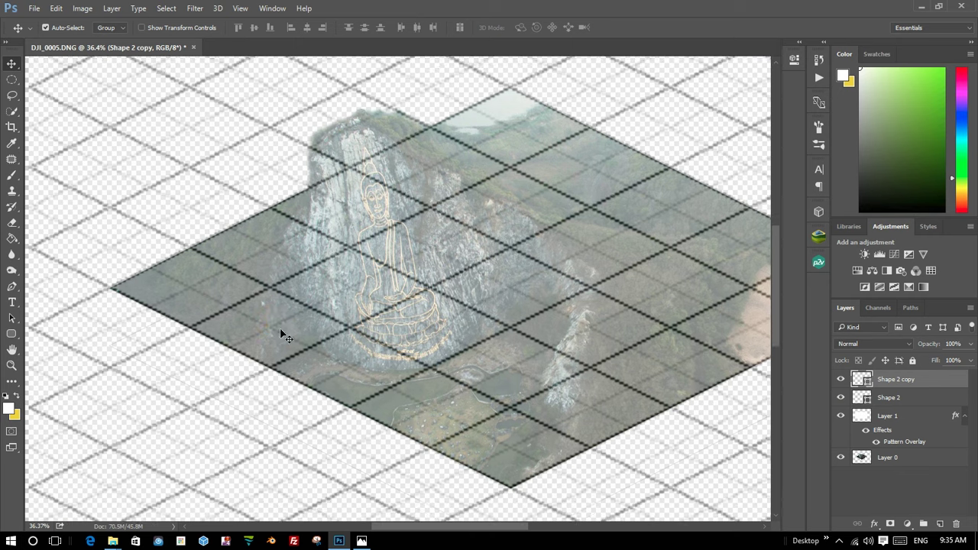
{"action": "left_click", "coordinate": [842, 415]}
{"action": "left_click", "coordinate": [841, 416]}
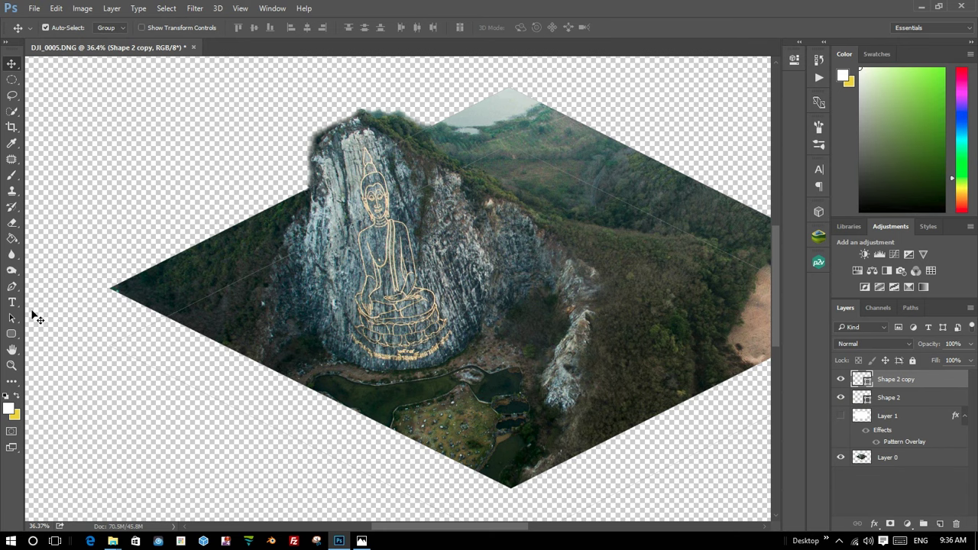
{"action": "left_click", "coordinate": [13, 291]}
With the standard Pen, anchor the side face's lower-left corner and connect it to the tile's left tip.
{"action": "mouse_move", "coordinate": [12, 293]}
{"action": "left_mouse_down"}
{"action": "mouse_move", "coordinate": [51, 289]}
{"action": "mouse_move", "coordinate": [126, 328]}
{"action": "left_mouse_up"}
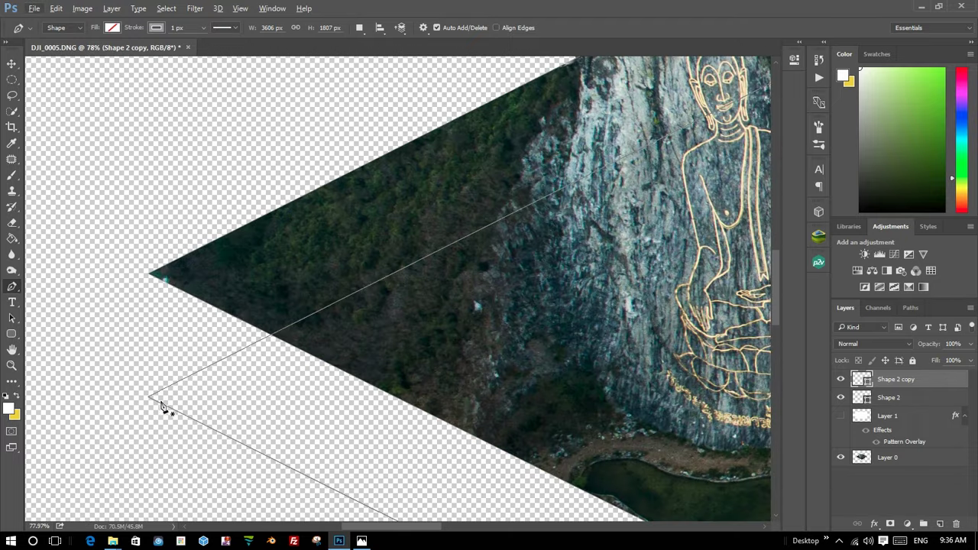
{"action": "left_click", "coordinate": [152, 402]}
{"action": "left_click", "coordinate": [148, 398]}
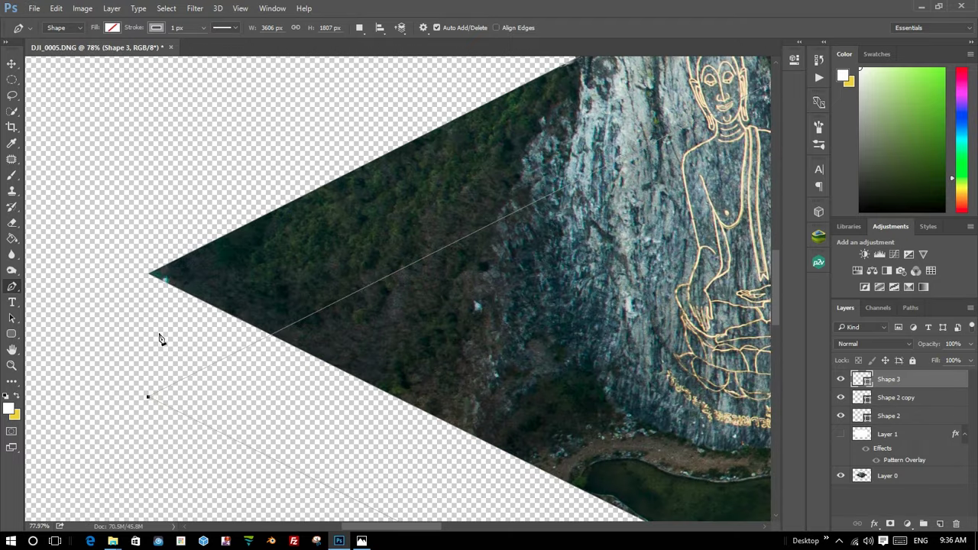
{"action": "left_click", "coordinate": [150, 277]}
{"action": "scroll", "coordinate": [221, 288], "scroll_direction": "down", "scroll_amount": 2}
{"action": "scroll", "coordinate": [345, 319], "scroll_direction": "down", "scroll_amount": 2}
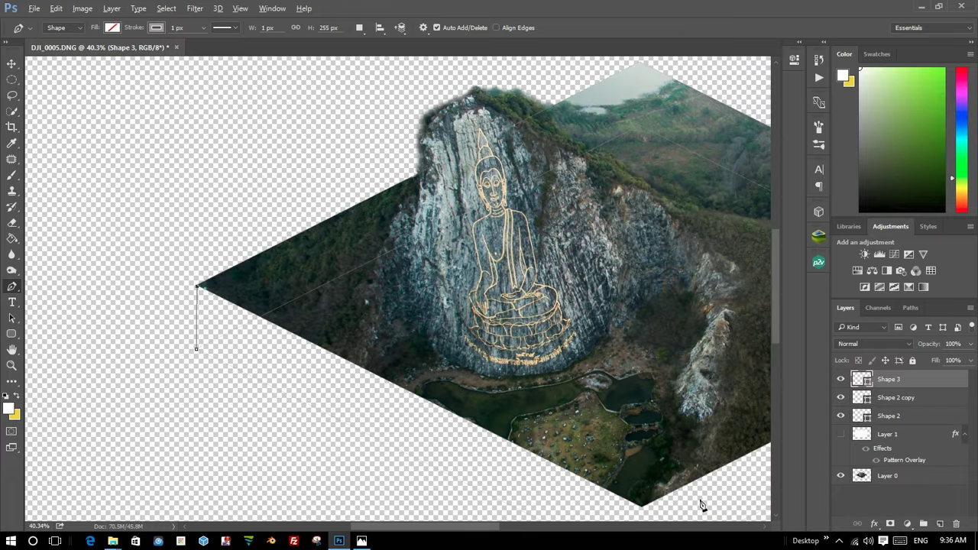
{"action": "scroll", "coordinate": [702, 504], "scroll_direction": "down", "scroll_amount": 1}
{"action": "scroll", "coordinate": [702, 504], "scroll_direction": "up", "scroll_amount": 1}
{"action": "scroll", "coordinate": [683, 505], "scroll_direction": "up", "scroll_amount": 1}
{"action": "scroll", "coordinate": [658, 512], "scroll_direction": "up", "scroll_amount": 1}
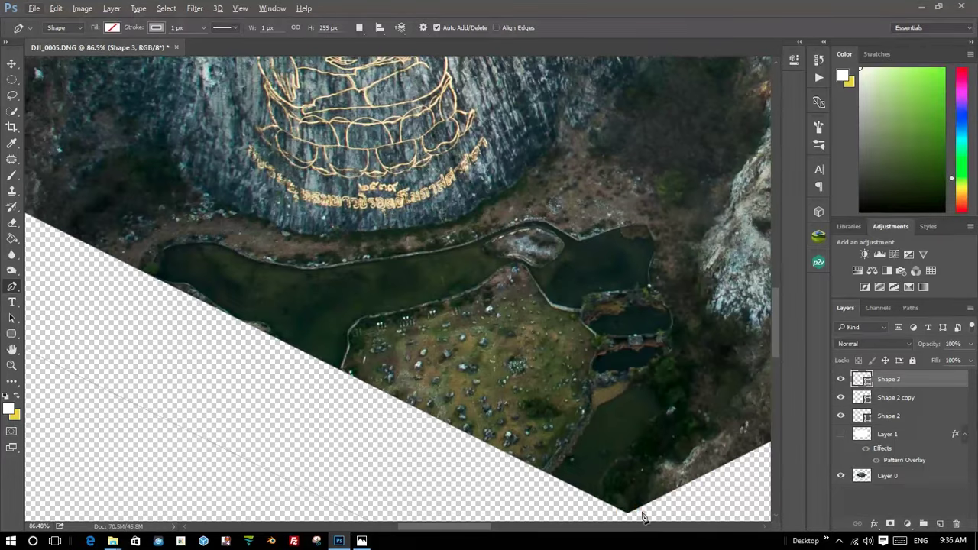
Add anchors at the tile's bottom corner and just below it, closing the Shape 3 path.
{"action": "left_click", "coordinate": [627, 518]}
{"action": "scroll", "coordinate": [634, 497], "scroll_direction": "down", "scroll_amount": 1}
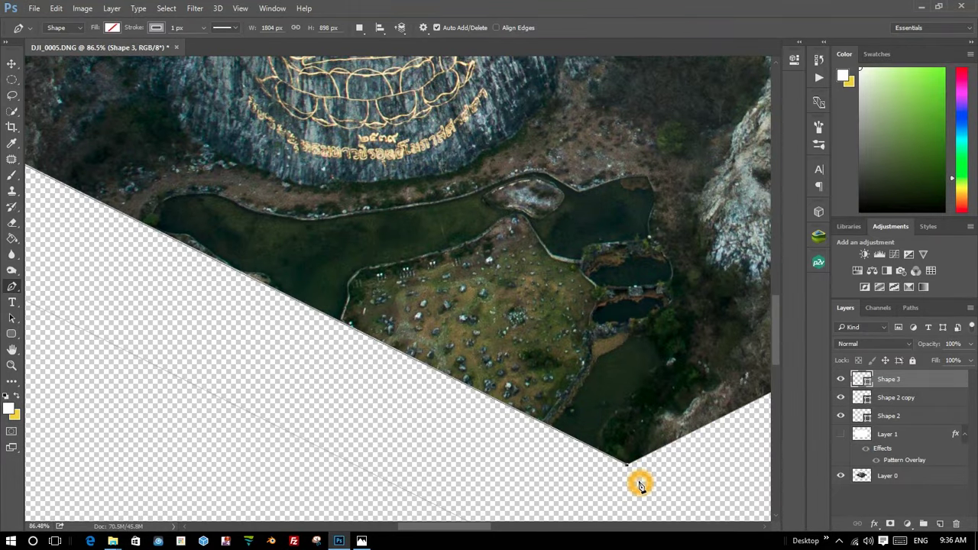
{"action": "scroll", "coordinate": [640, 481], "scroll_direction": "down", "scroll_amount": 1}
{"action": "scroll", "coordinate": [646, 479], "scroll_direction": "down", "scroll_amount": 1}
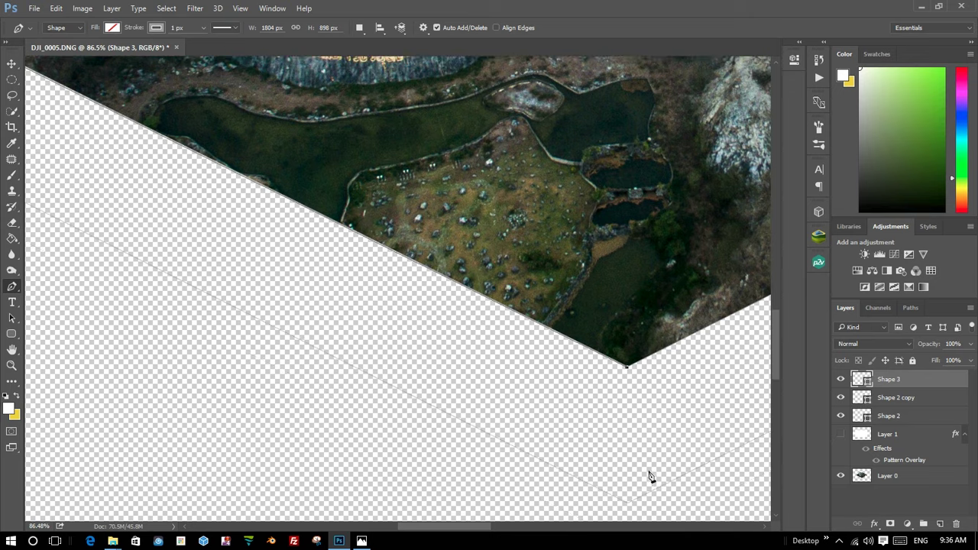
{"action": "left_click", "coordinate": [628, 505]}
{"action": "scroll", "coordinate": [448, 428], "scroll_direction": "down", "scroll_amount": 2}
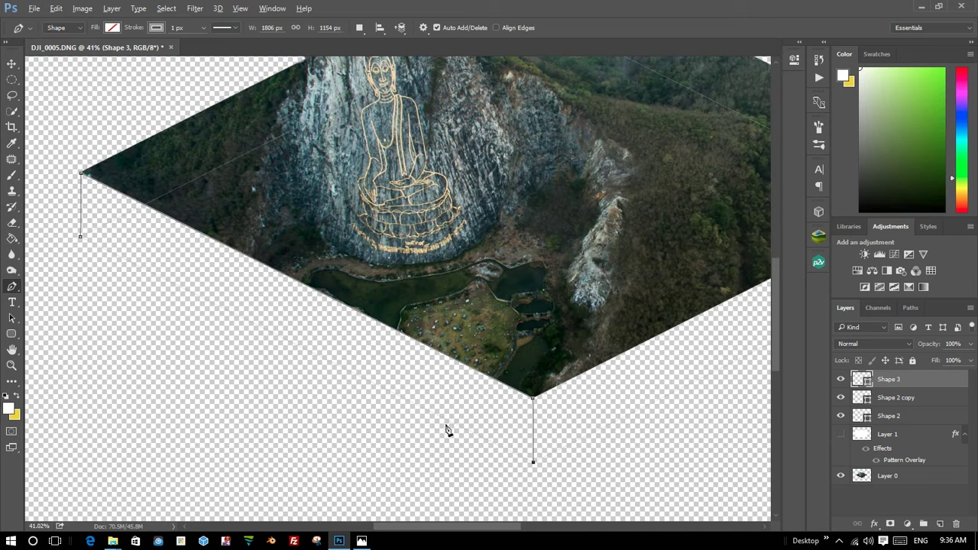
{"action": "left_click", "coordinate": [82, 240]}
{"action": "scroll", "coordinate": [382, 241], "scroll_direction": "down", "scroll_amount": 1}
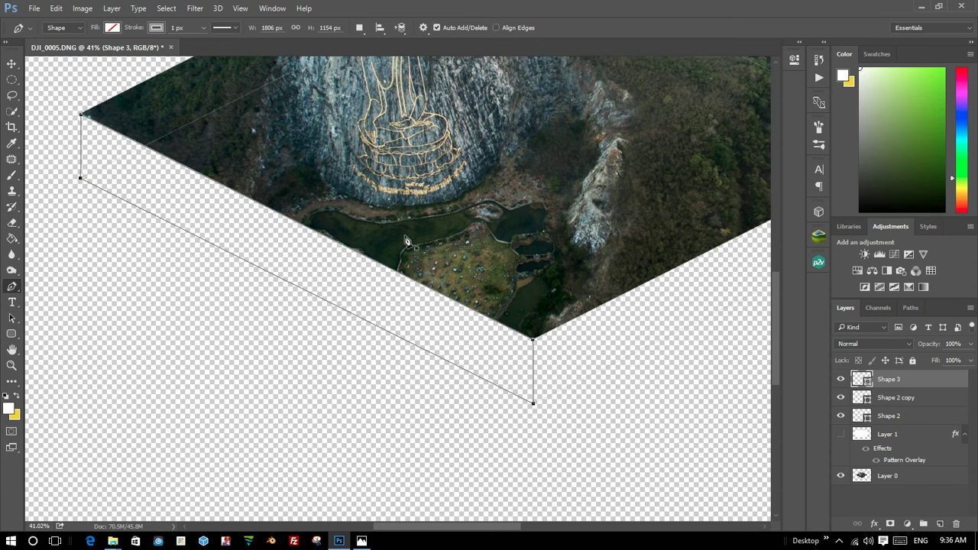
{"action": "scroll", "coordinate": [436, 236], "scroll_direction": "up", "scroll_amount": 1}
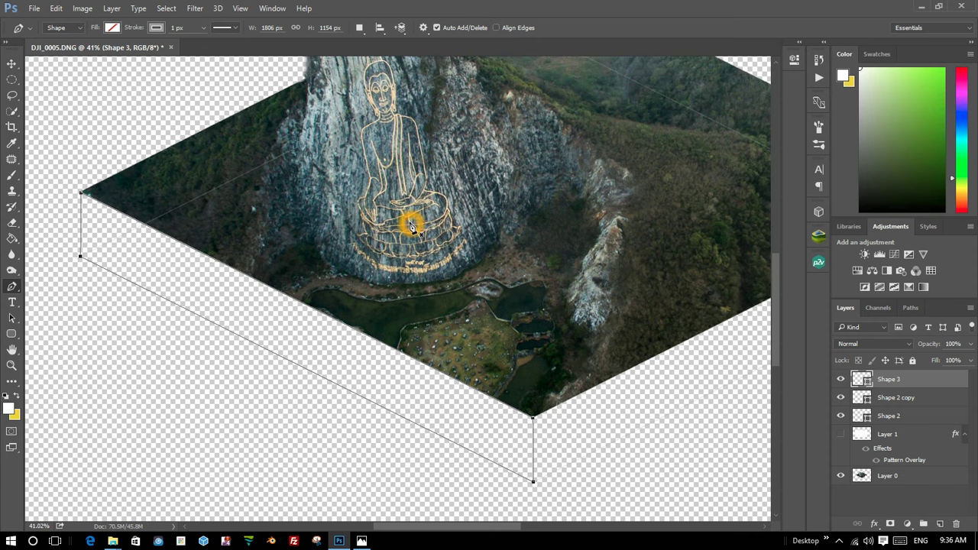
Make a 0-feather selection from the left side-face path and duplicate the Shape 3 layer.
{"action": "right_click", "coordinate": [89, 263]}
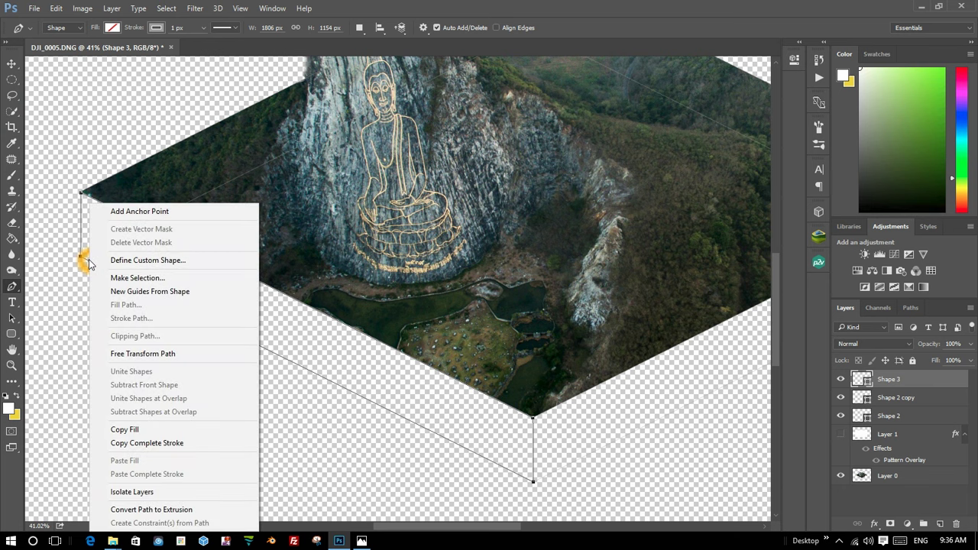
{"action": "left_click", "coordinate": [126, 277]}
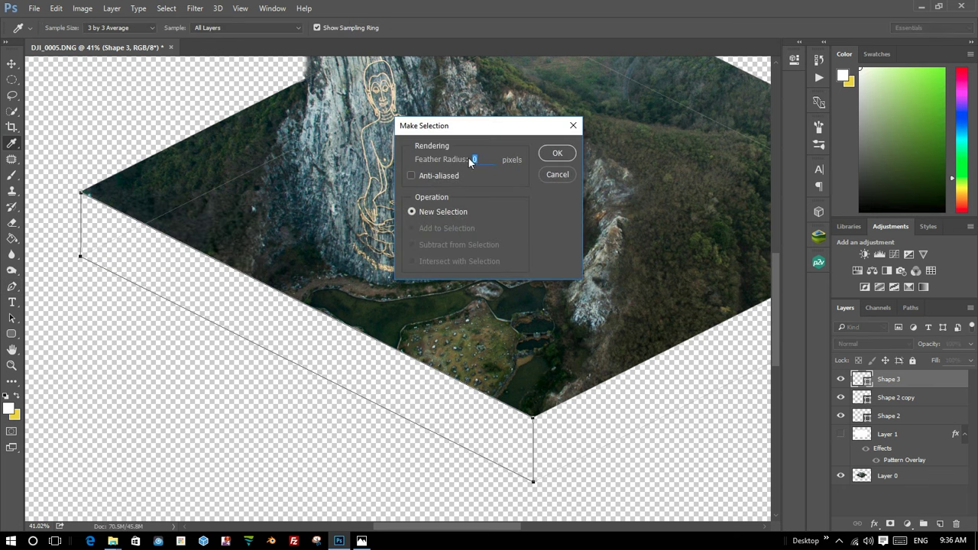
{"action": "left_click", "coordinate": [549, 156]}
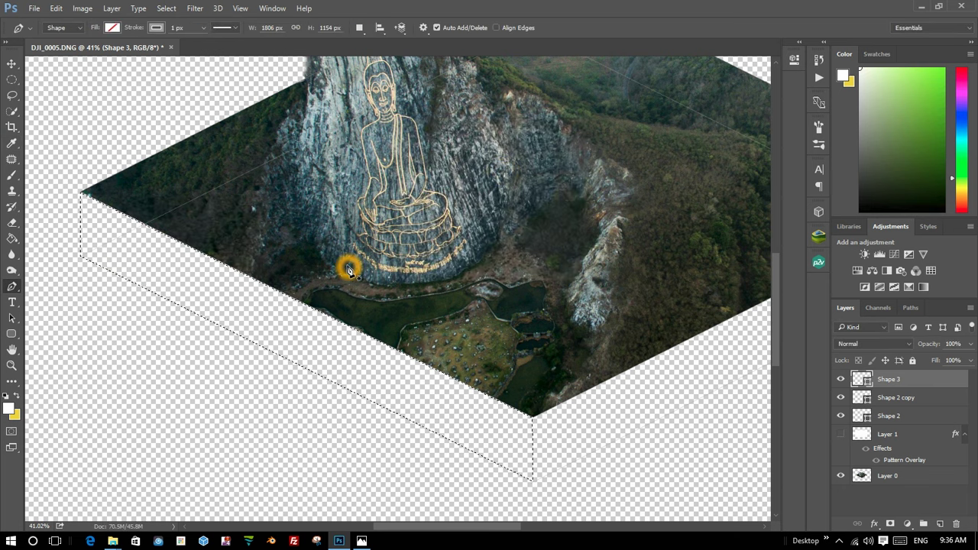
{"action": "scroll", "coordinate": [350, 268], "scroll_direction": "down", "scroll_amount": 3}
{"action": "mouse_move", "coordinate": [350, 279]}
{"action": "left_mouse_down"}
{"action": "mouse_move", "coordinate": [465, 323]}
{"action": "mouse_move", "coordinate": [454, 343]}
{"action": "mouse_move", "coordinate": [400, 323]}
{"action": "left_mouse_up"}
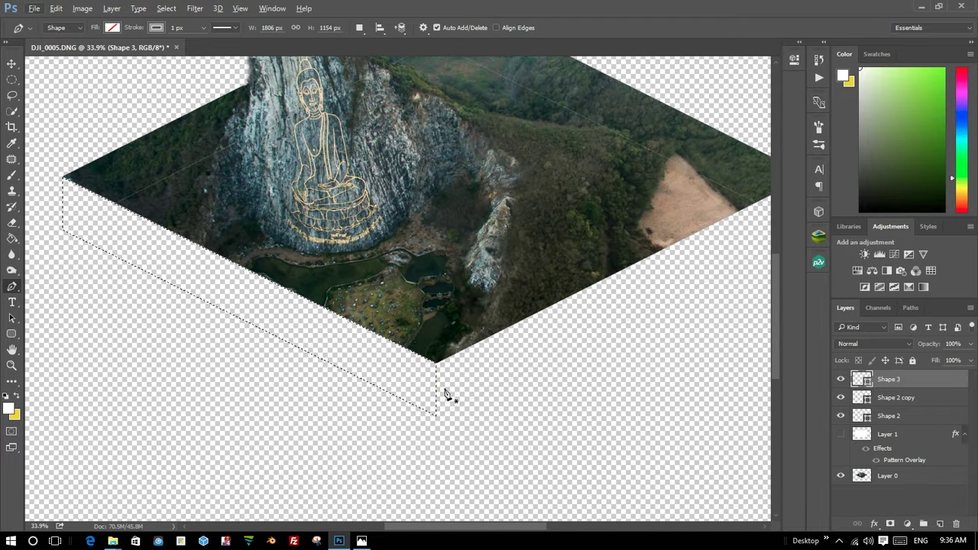
{"action": "left_click_drag", "start_coordinate": [946, 390], "coordinate": [945, 524]}
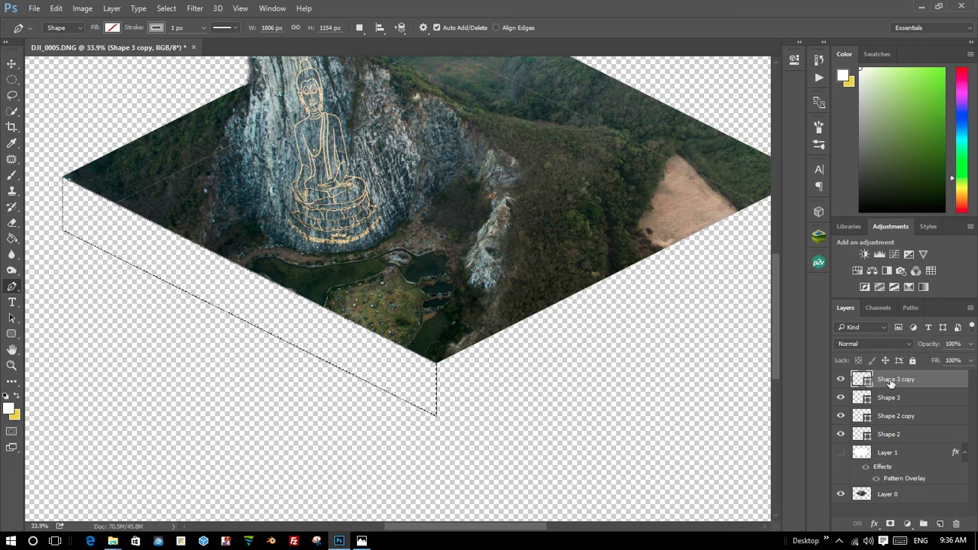
Flip the Shape 3 copy path horizontally and move it under the tile's right side.
{"action": "left_click", "coordinate": [890, 383]}
{"action": "right_click", "coordinate": [343, 375]}
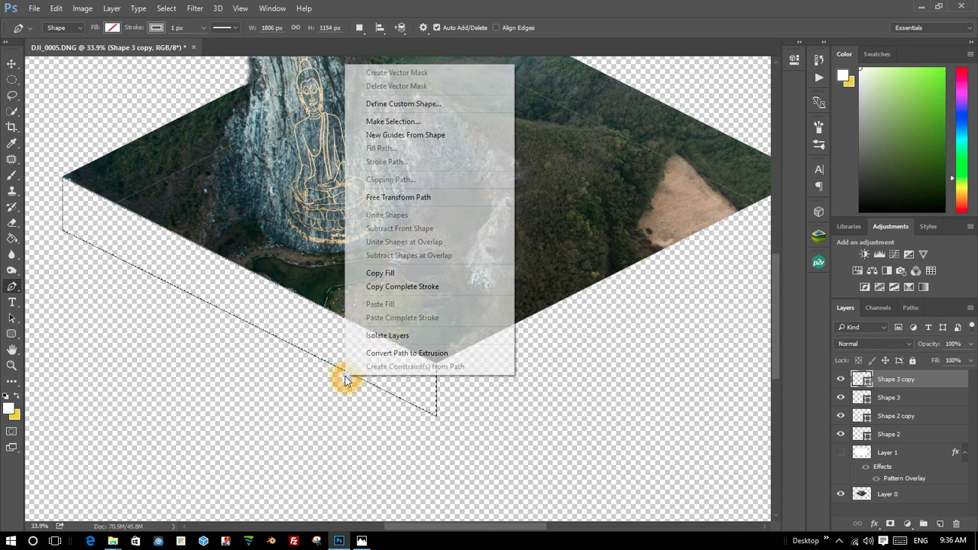
{"action": "right_click", "coordinate": [321, 349]}
{"action": "left_click", "coordinate": [386, 169]}
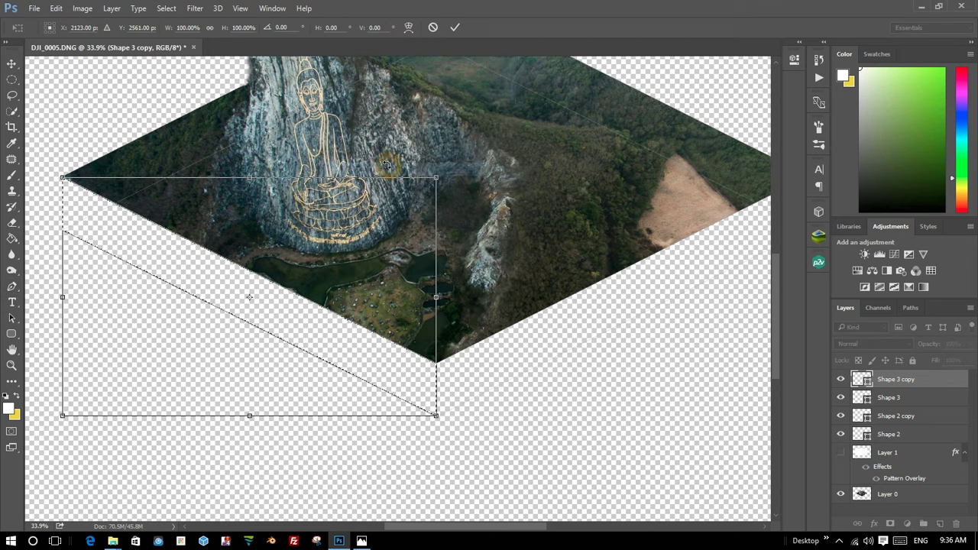
{"action": "right_click", "coordinate": [241, 227]}
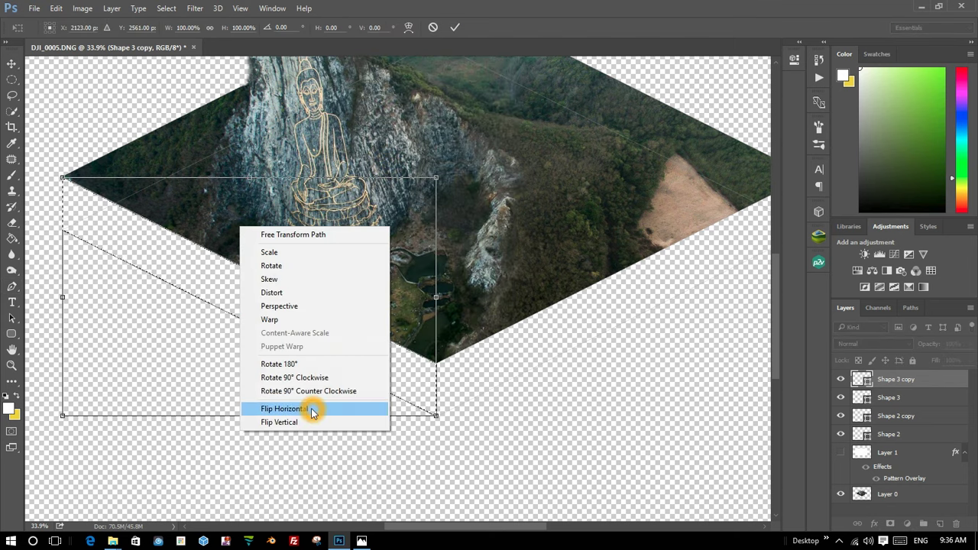
{"action": "left_click", "coordinate": [284, 409]}
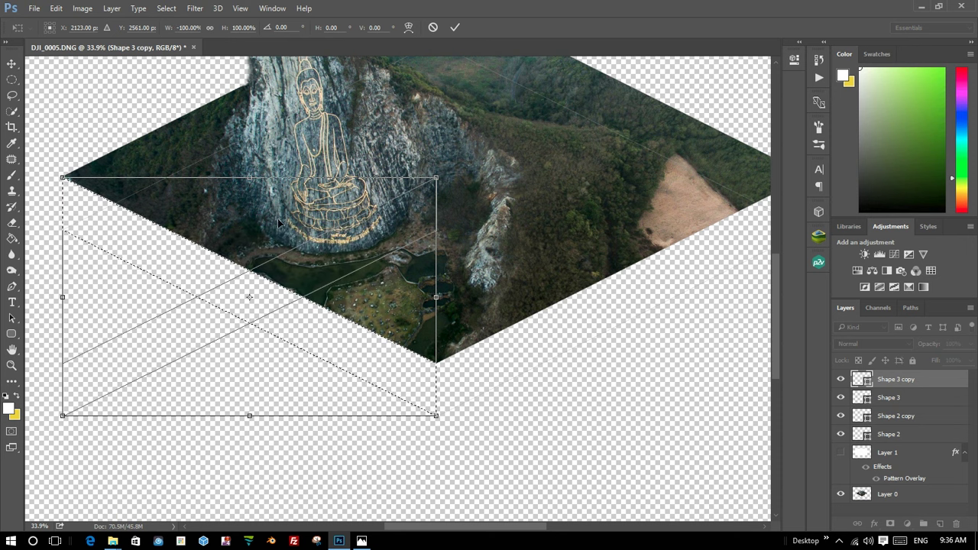
{"action": "mouse_move", "coordinate": [268, 298]}
{"action": "left_mouse_down"}
{"action": "mouse_move", "coordinate": [655, 309]}
{"action": "mouse_move", "coordinate": [640, 302]}
{"action": "left_mouse_up"}
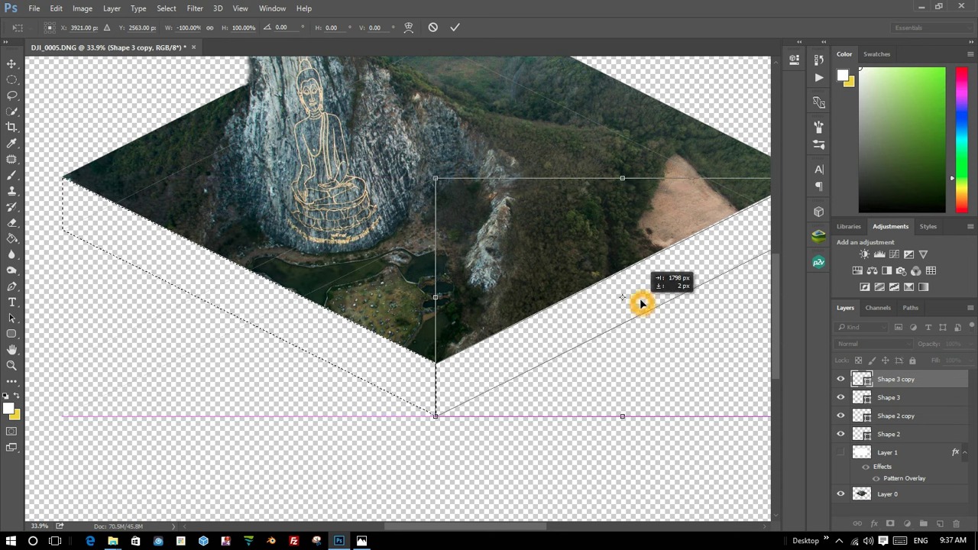
{"action": "scroll", "coordinate": [647, 297], "scroll_direction": "down", "scroll_amount": 1}
{"action": "scroll", "coordinate": [732, 240], "scroll_direction": "up", "scroll_amount": 1}
{"action": "scroll", "coordinate": [753, 220], "scroll_direction": "up", "scroll_amount": 1}
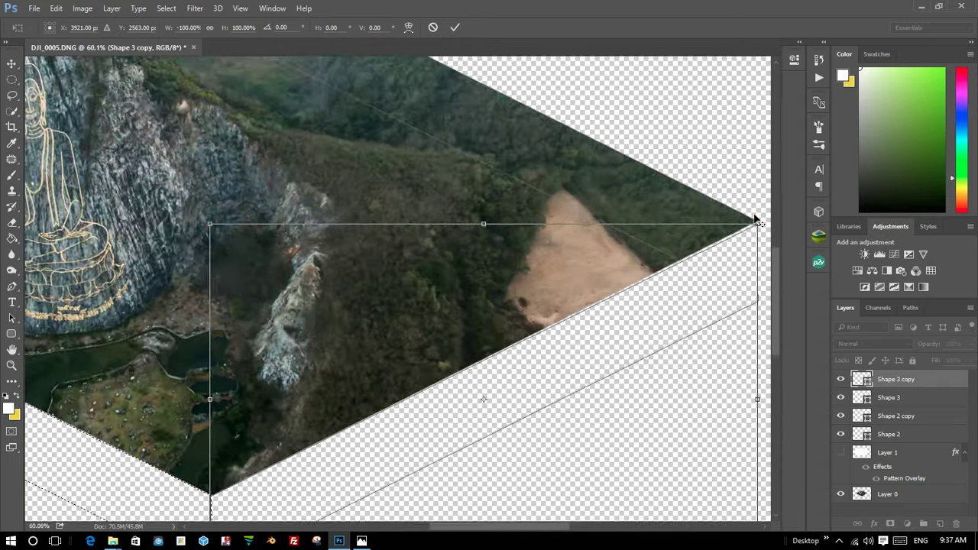
{"action": "scroll", "coordinate": [757, 229], "scroll_direction": "up", "scroll_amount": 1}
{"action": "scroll", "coordinate": [752, 239], "scroll_direction": "up", "scroll_amount": 1}
{"action": "scroll", "coordinate": [751, 236], "scroll_direction": "up", "scroll_amount": 1}
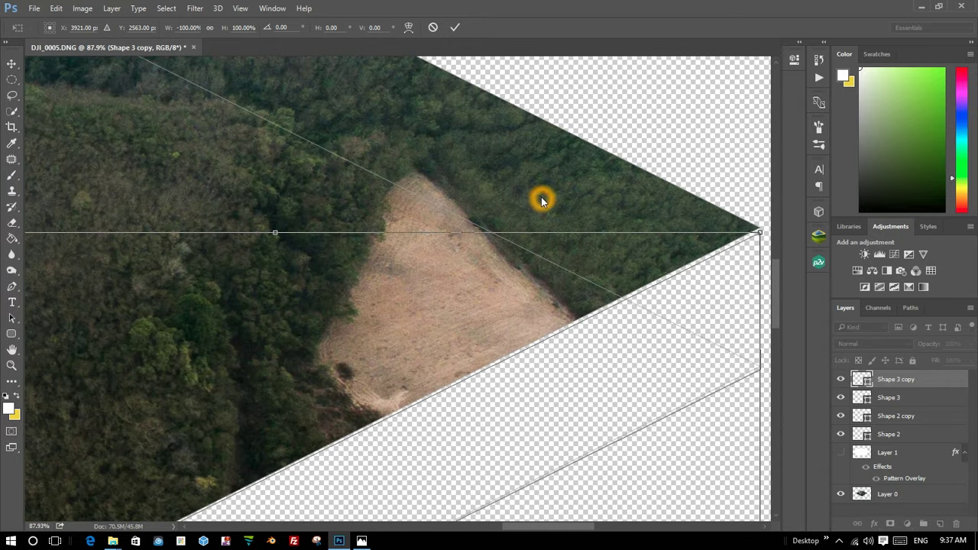
Try warping the mirrored face's corners, undo the warp, and commit the transform.
{"action": "right_click", "coordinate": [600, 273]}
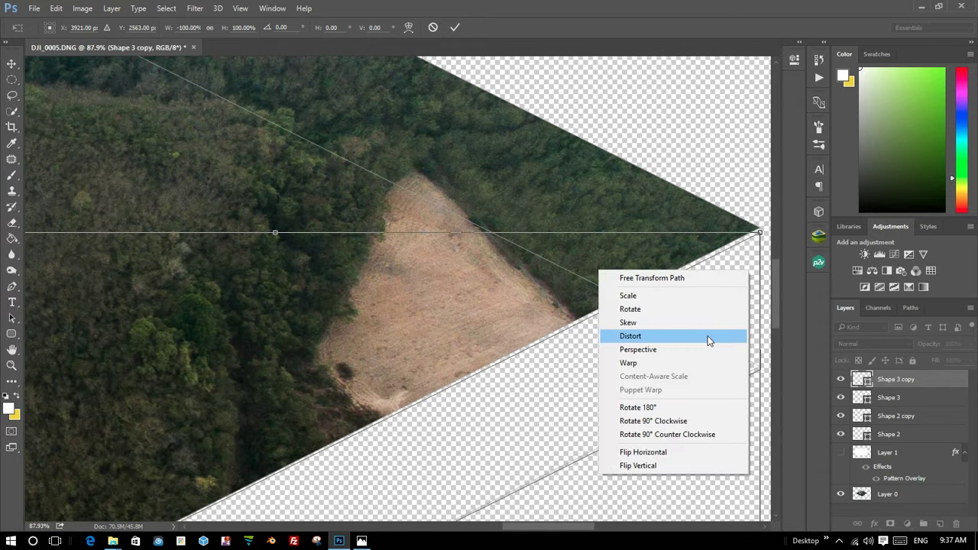
{"action": "left_click", "coordinate": [692, 363]}
{"action": "scroll", "coordinate": [757, 246], "scroll_direction": "up", "scroll_amount": 2}
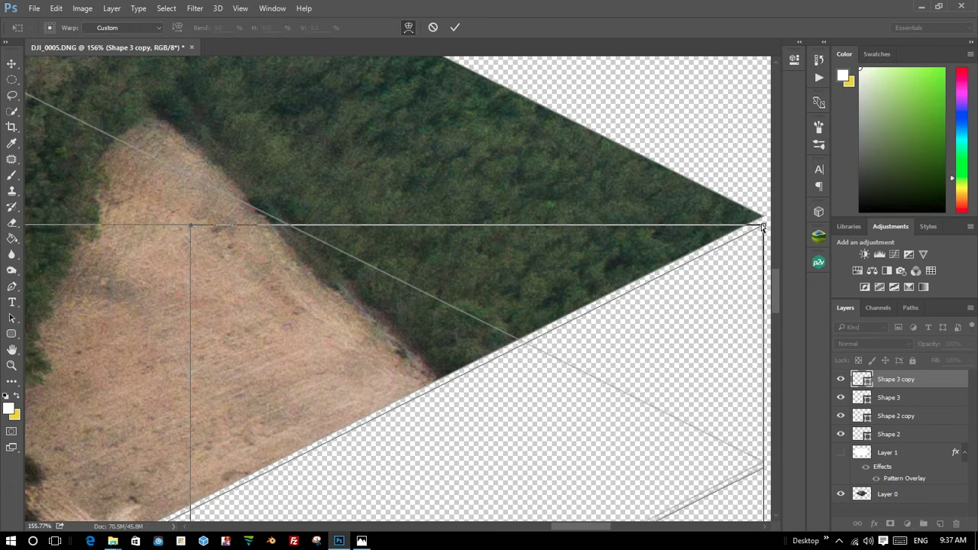
{"action": "left_click_drag", "start_coordinate": [764, 229], "coordinate": [760, 218]}
{"action": "scroll", "coordinate": [749, 306], "scroll_direction": "down", "scroll_amount": 2}
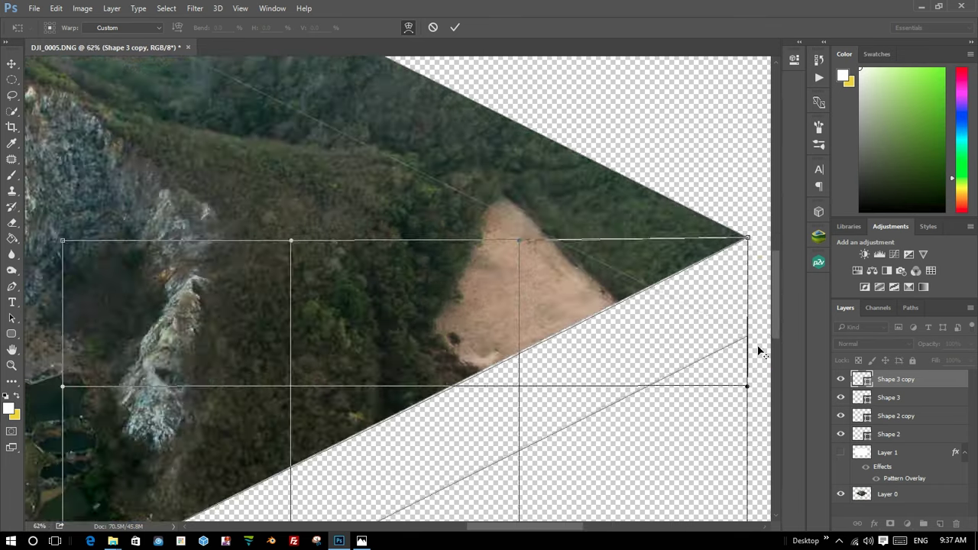
{"action": "scroll", "coordinate": [753, 371], "scroll_direction": "down", "scroll_amount": 7}
{"action": "scroll", "coordinate": [753, 370], "scroll_direction": "down", "scroll_amount": 2}
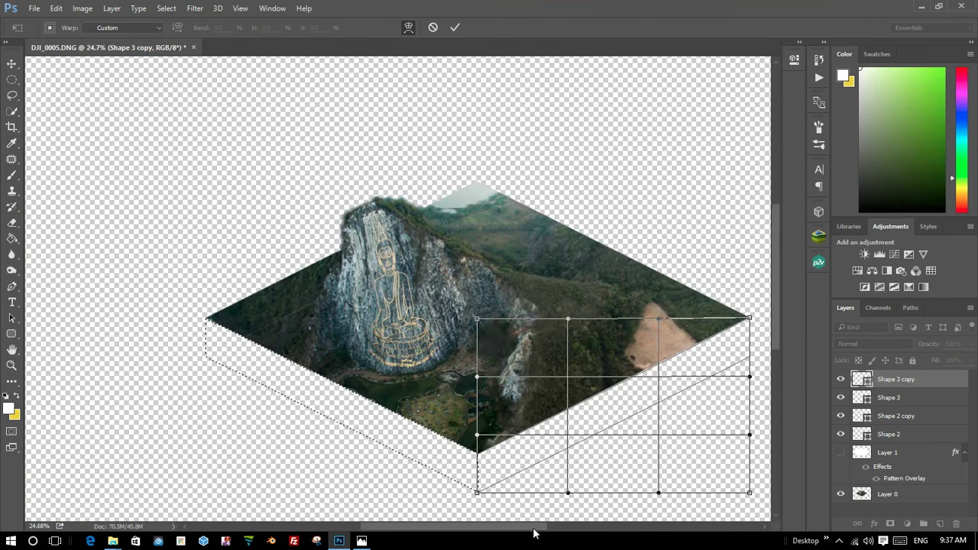
{"action": "left_click_drag", "start_coordinate": [536, 532], "coordinate": [568, 533]}
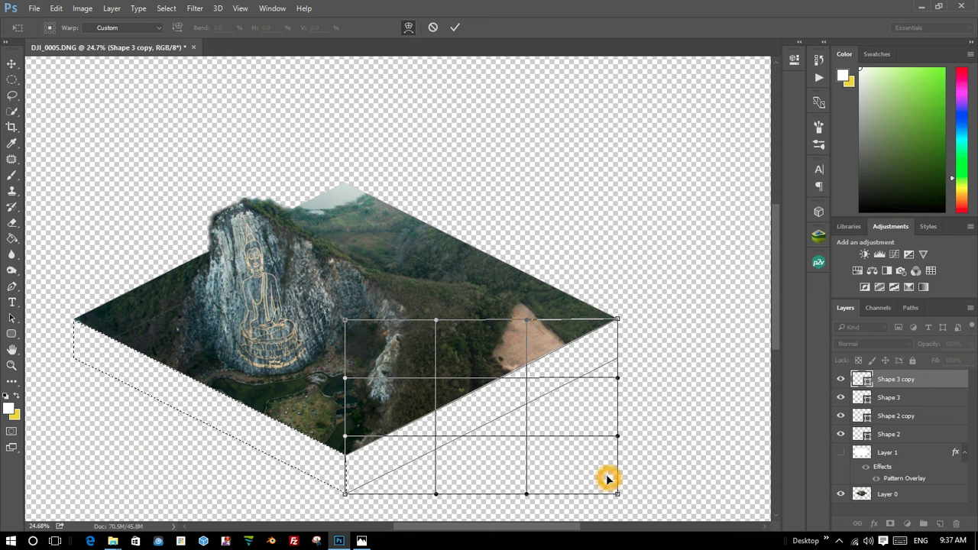
{"action": "left_click_drag", "start_coordinate": [618, 494], "coordinate": [634, 480]}
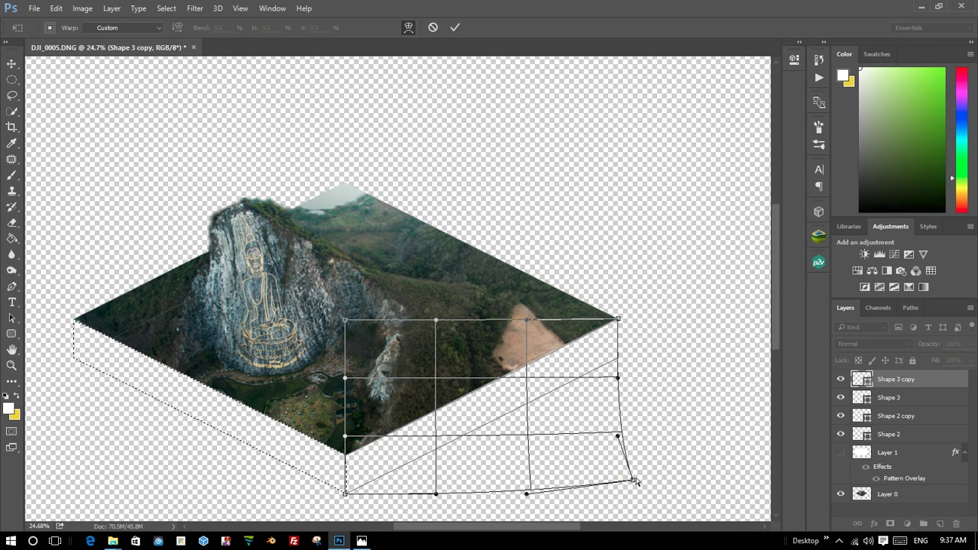
{"action": "key", "text": "ctrl+z"}
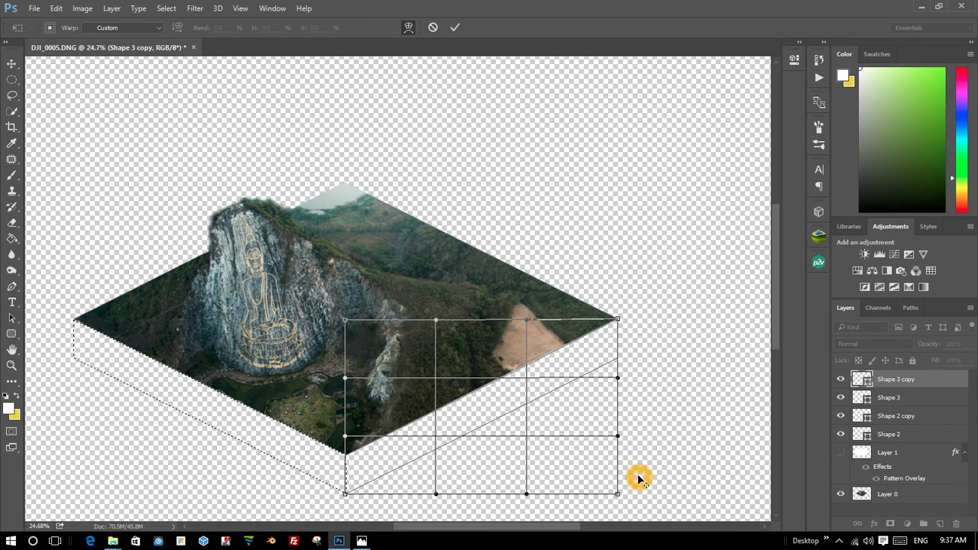
{"action": "double_click", "coordinate": [617, 342]}
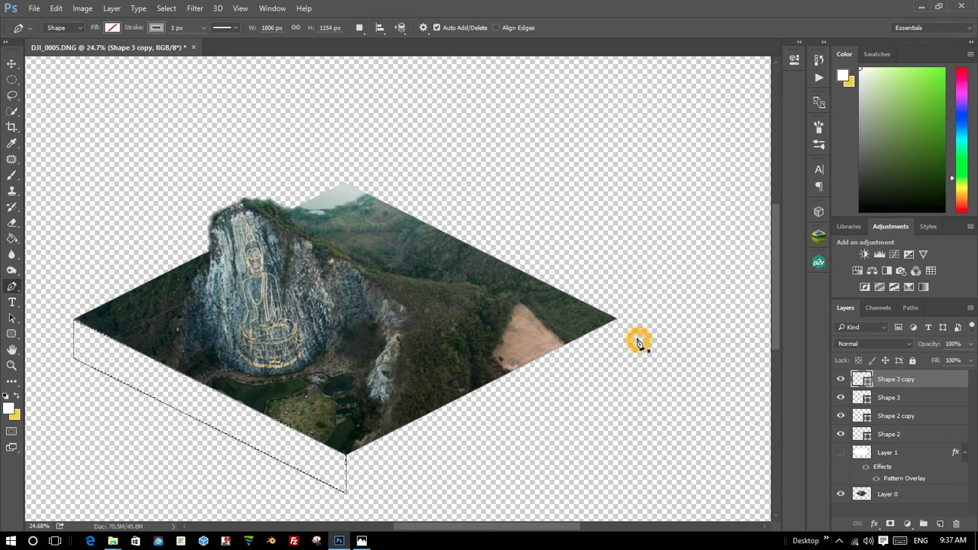
Bring back the right side-face path with Edit > Step Forward and zoom to check its corner.
{"action": "left_click", "coordinate": [80, 8]}
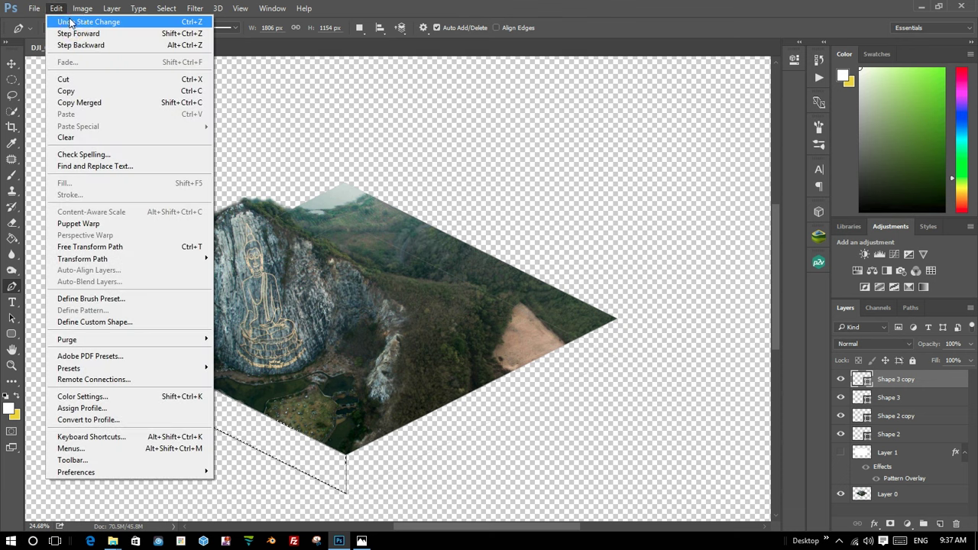
{"action": "left_click", "coordinate": [77, 34]}
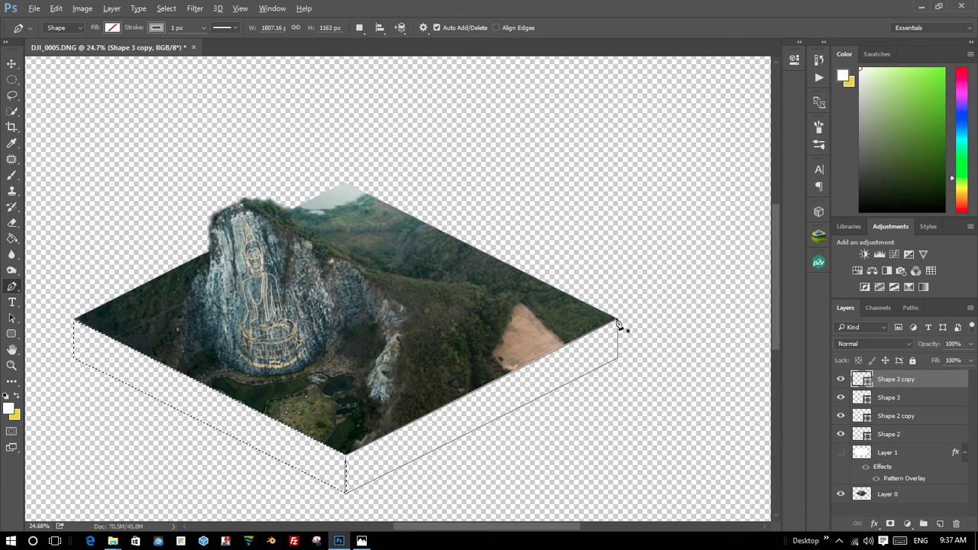
{"action": "scroll", "coordinate": [619, 325], "scroll_direction": "up", "scroll_amount": 10}
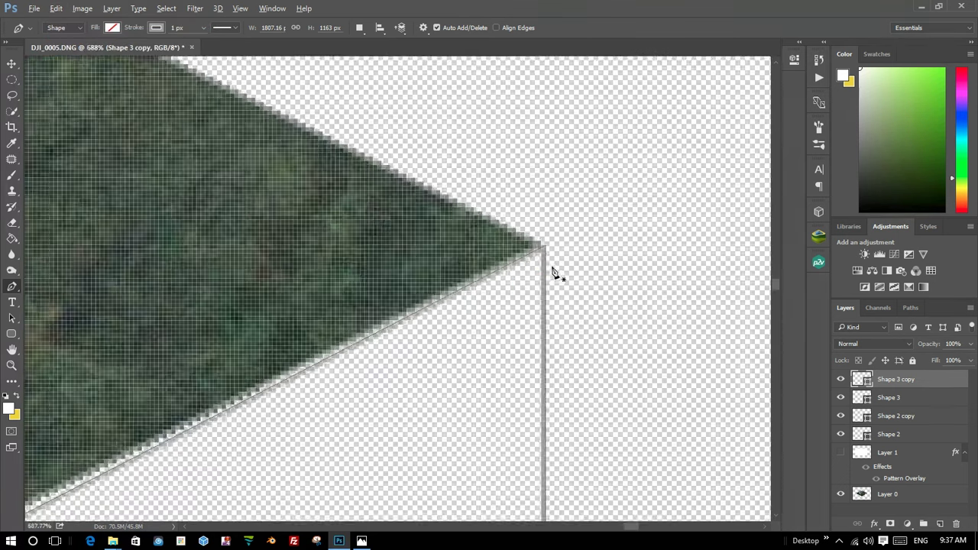
{"action": "scroll", "coordinate": [555, 273], "scroll_direction": "down", "scroll_amount": 3}
{"action": "scroll", "coordinate": [546, 284], "scroll_direction": "down", "scroll_amount": 3}
{"action": "scroll", "coordinate": [539, 324], "scroll_direction": "down", "scroll_amount": 2}
{"action": "scroll", "coordinate": [531, 406], "scroll_direction": "down", "scroll_amount": 1}
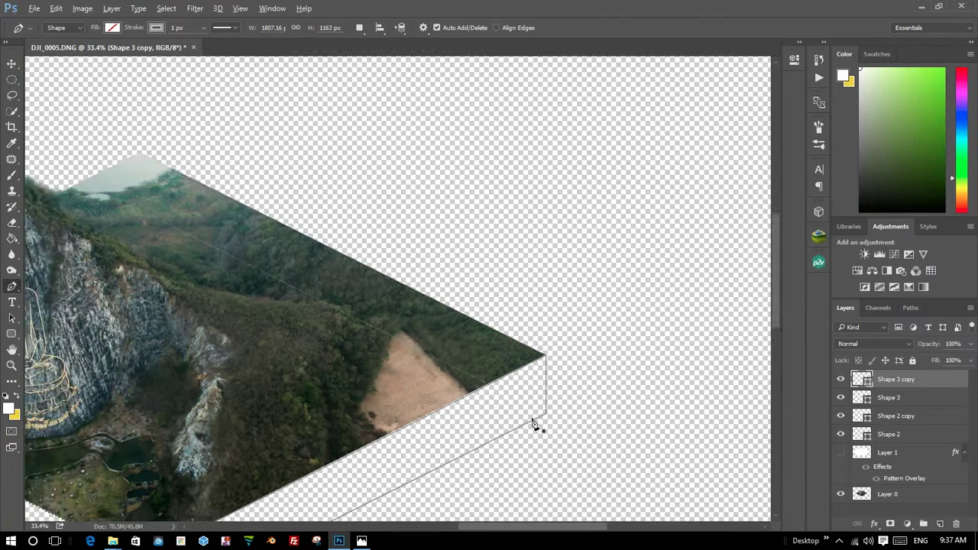
{"action": "scroll", "coordinate": [485, 426], "scroll_direction": "down", "scroll_amount": 3}
{"action": "scroll", "coordinate": [375, 375], "scroll_direction": "up", "scroll_amount": 1}
{"action": "scroll", "coordinate": [356, 367], "scroll_direction": "up", "scroll_amount": 1}
Select and deselect the side-face outlines with the Pen tool to compare them.
{"action": "left_click", "coordinate": [356, 367]}
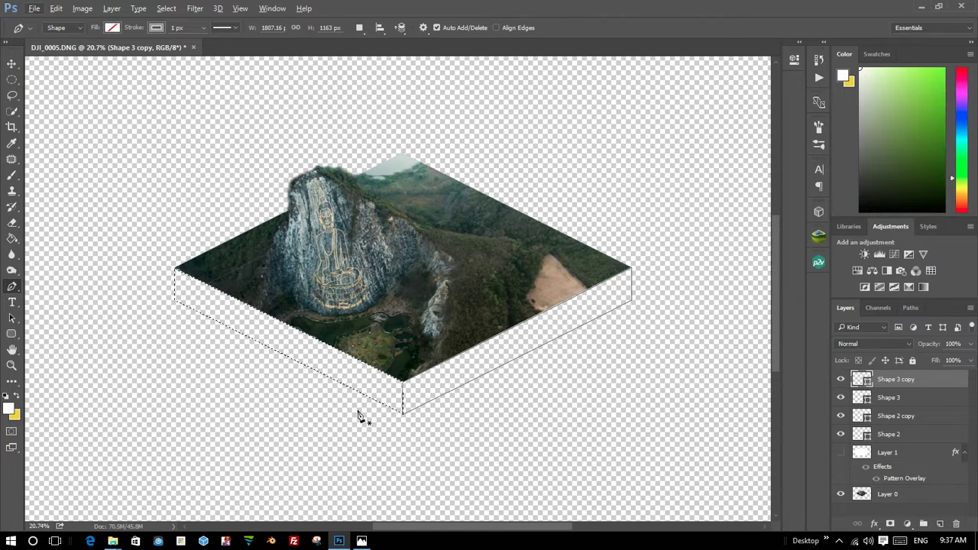
{"action": "left_click", "coordinate": [396, 413]}
{"action": "left_click", "coordinate": [432, 381]}
{"action": "scroll", "coordinate": [345, 320], "scroll_direction": "up", "scroll_amount": 2}
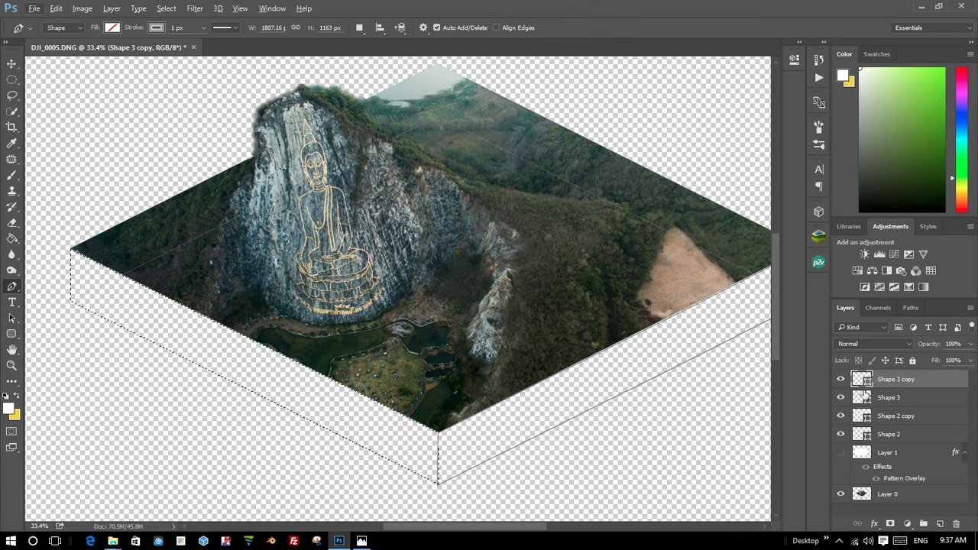
{"action": "left_click", "coordinate": [841, 380]}
{"action": "left_click", "coordinate": [579, 374]}
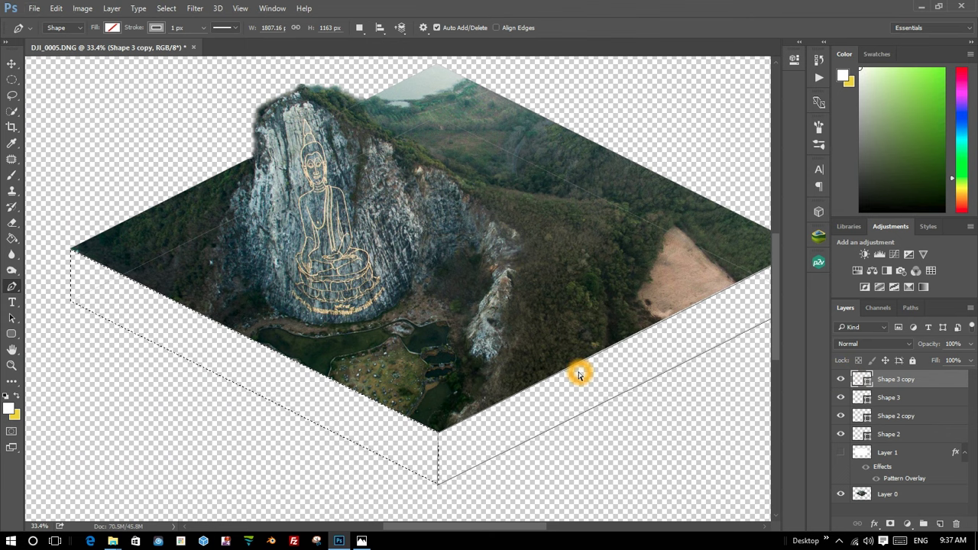
Make the Shape 3 left-face layer active and look over the canvas before importing.
{"action": "left_click", "coordinate": [889, 399]}
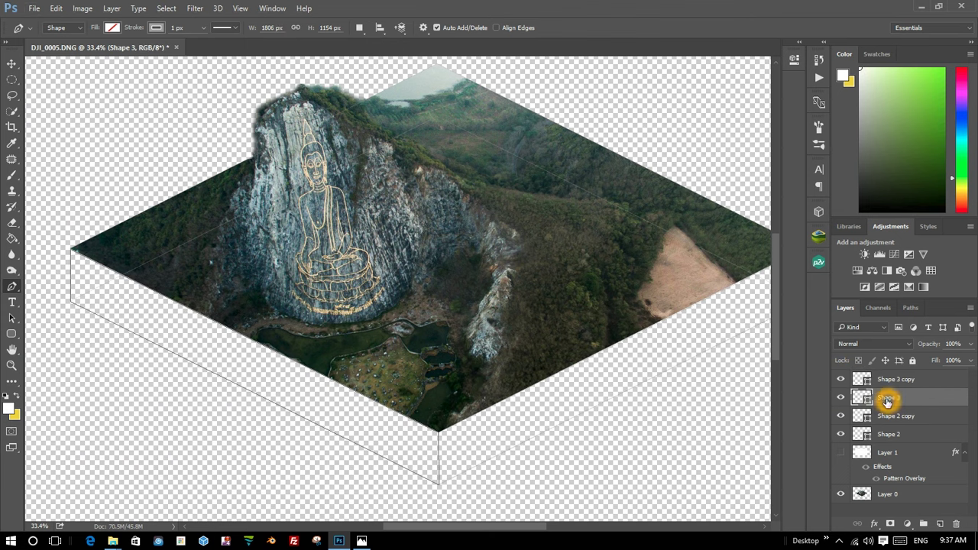
{"action": "scroll", "coordinate": [185, 343], "scroll_direction": "down", "scroll_amount": 2}
{"action": "scroll", "coordinate": [321, 406], "scroll_direction": "down", "scroll_amount": 2}
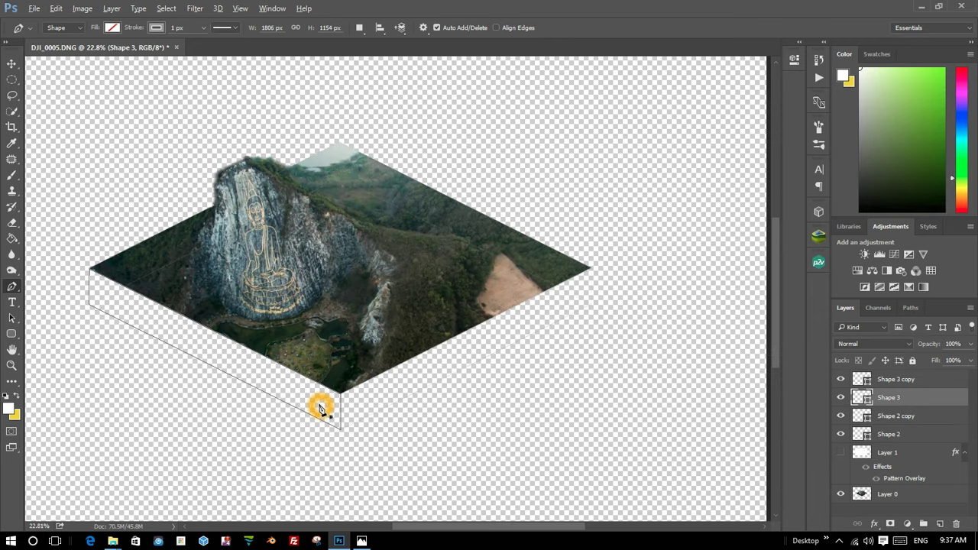
{"action": "scroll", "coordinate": [320, 398], "scroll_direction": "down", "scroll_amount": 1}
{"action": "scroll", "coordinate": [360, 323], "scroll_direction": "up", "scroll_amount": 1}
{"action": "scroll", "coordinate": [433, 295], "scroll_direction": "up", "scroll_amount": 2}
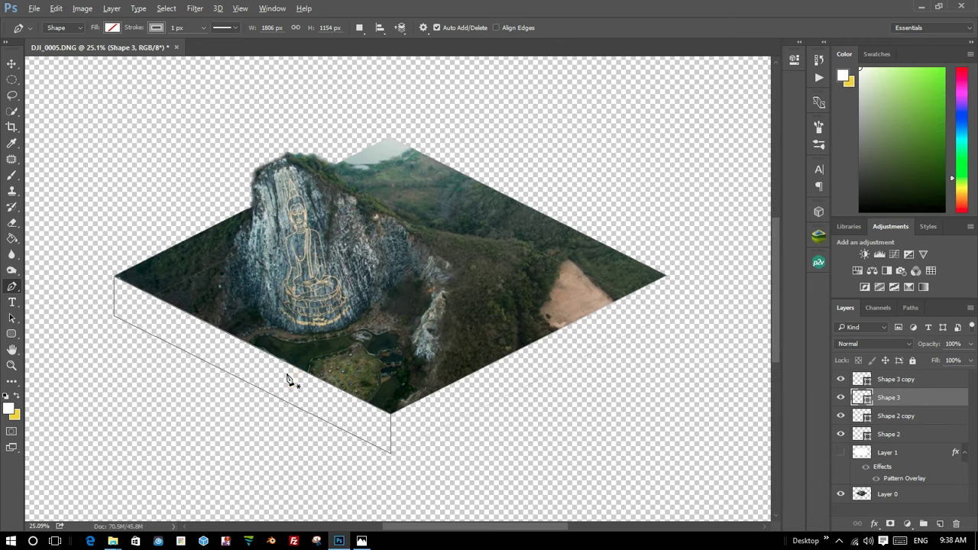
{"action": "scroll", "coordinate": [186, 318], "scroll_direction": "up", "scroll_amount": 1}
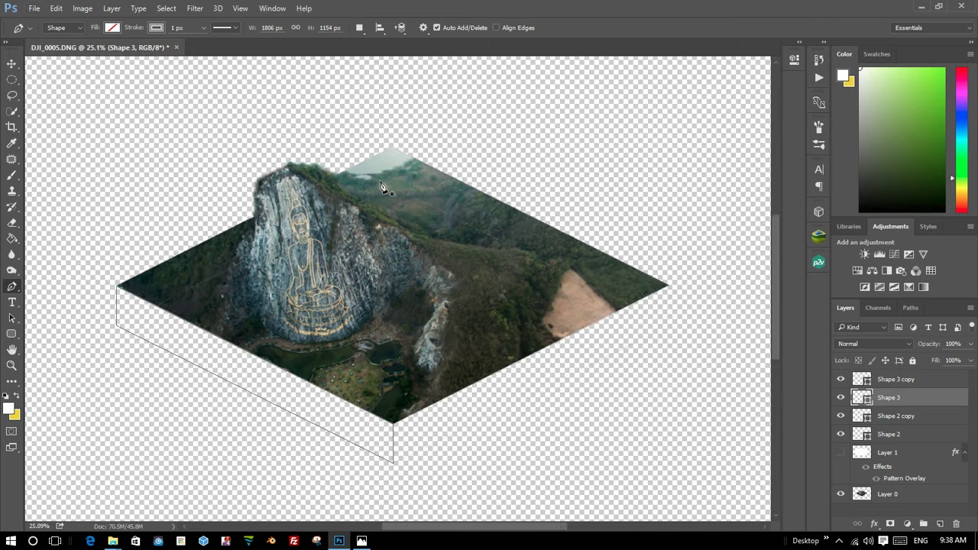
{"action": "scroll", "coordinate": [351, 302], "scroll_direction": "down", "scroll_amount": 2}
{"action": "scroll", "coordinate": [347, 293], "scroll_direction": "up", "scroll_amount": 1}
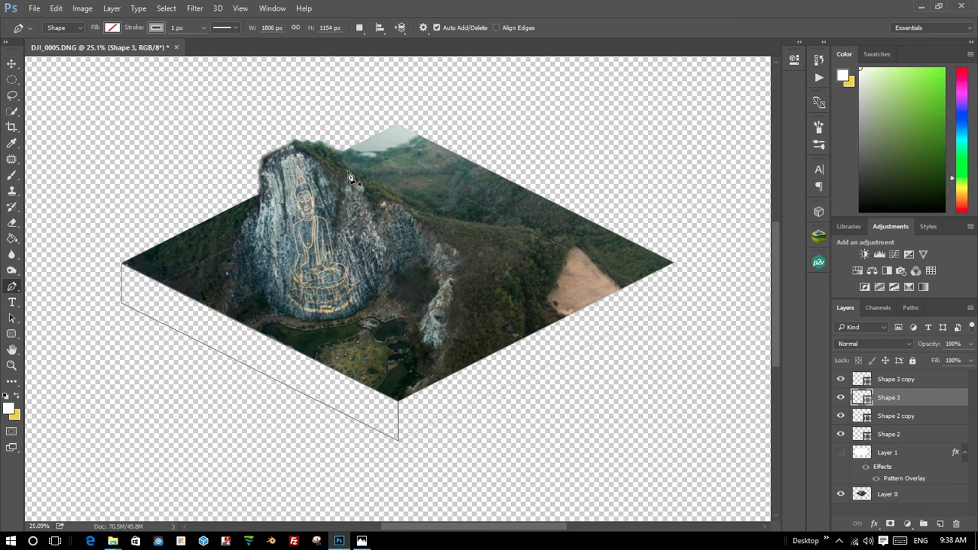
{"action": "left_click", "coordinate": [378, 172]}
{"action": "left_click", "coordinate": [639, 286]}
{"action": "left_click", "coordinate": [415, 294]}
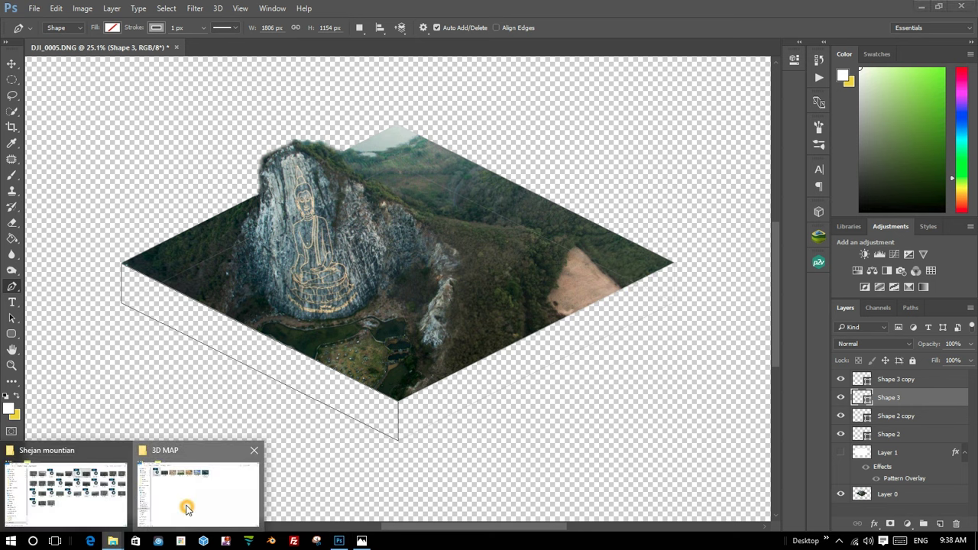
Drag IMG_9714 from the 3D MAP folder onto the Photoshop canvas as a new layer.
{"action": "left_click", "coordinate": [187, 504]}
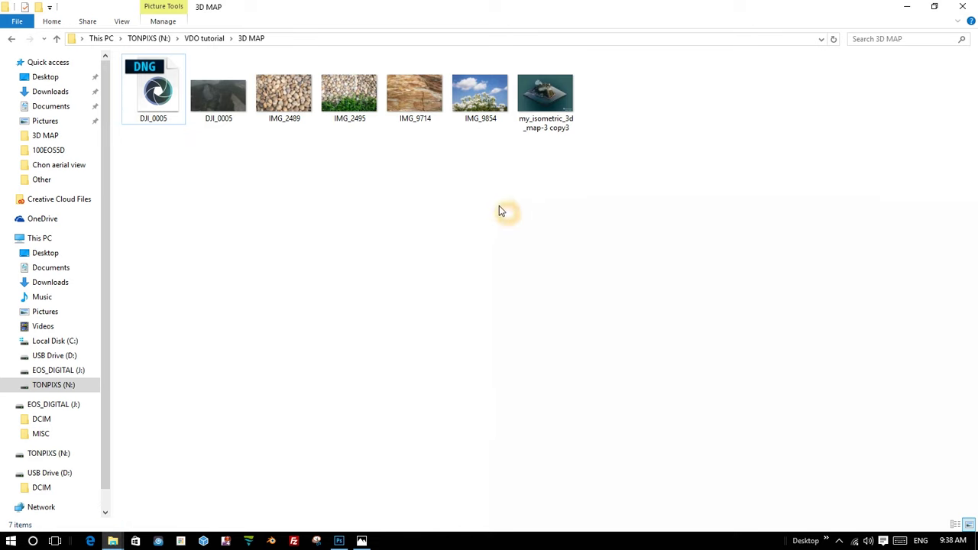
{"action": "left_click", "coordinate": [299, 95]}
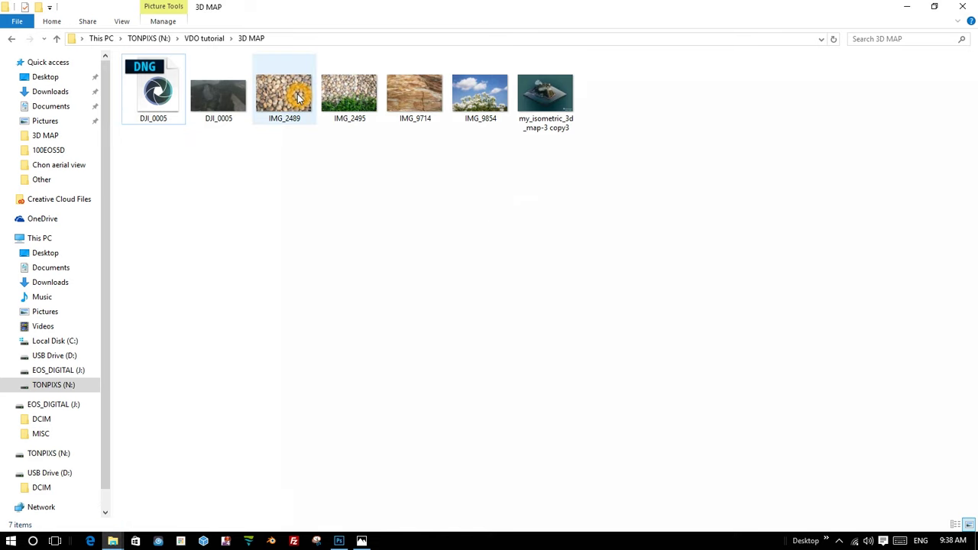
{"action": "left_click", "coordinate": [426, 104]}
{"action": "left_click_drag", "start_coordinate": [415, 133], "coordinate": [340, 543]}
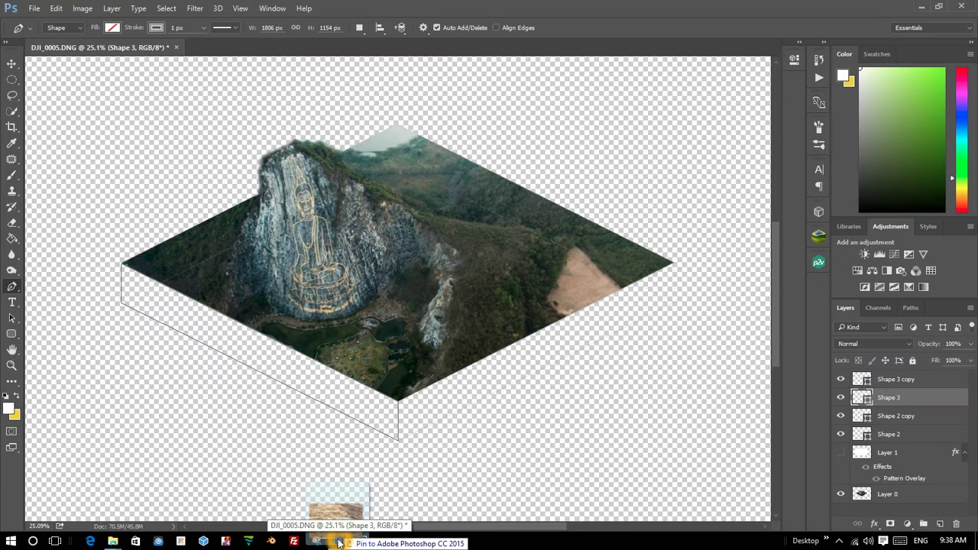
{"action": "left_click_drag", "start_coordinate": [339, 543], "coordinate": [312, 374]}
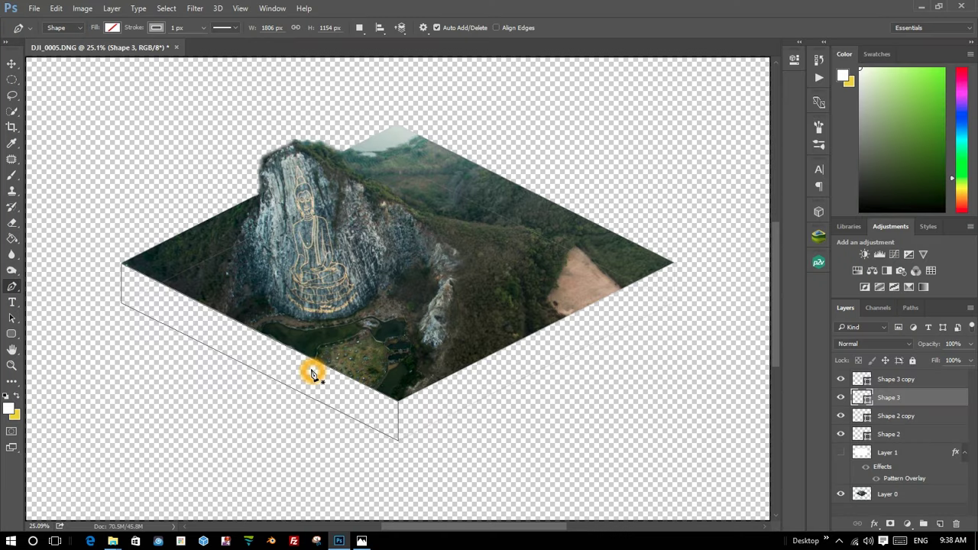
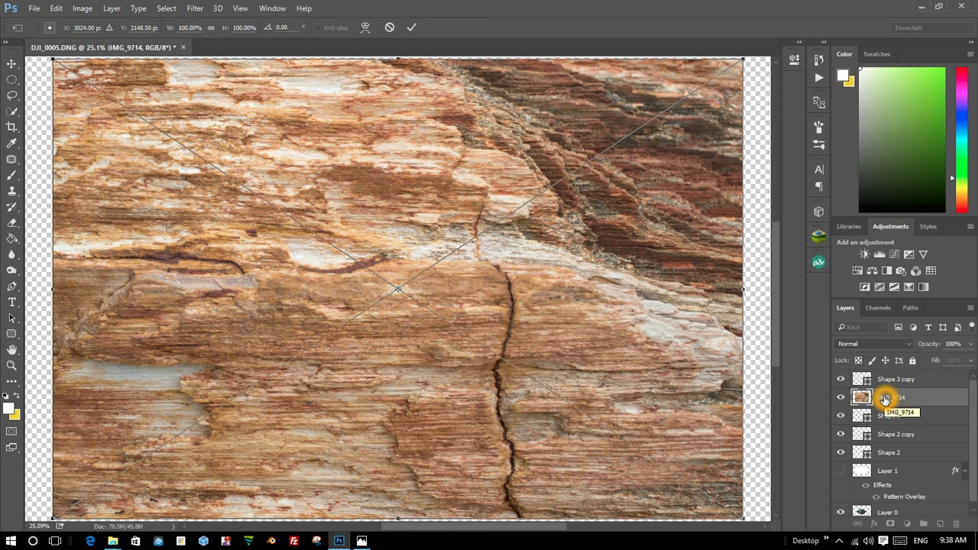
Commit the placed IMG_9714 rock texture so it becomes a regular layer.
{"action": "scroll", "coordinate": [481, 291], "scroll_direction": "down", "scroll_amount": 1}
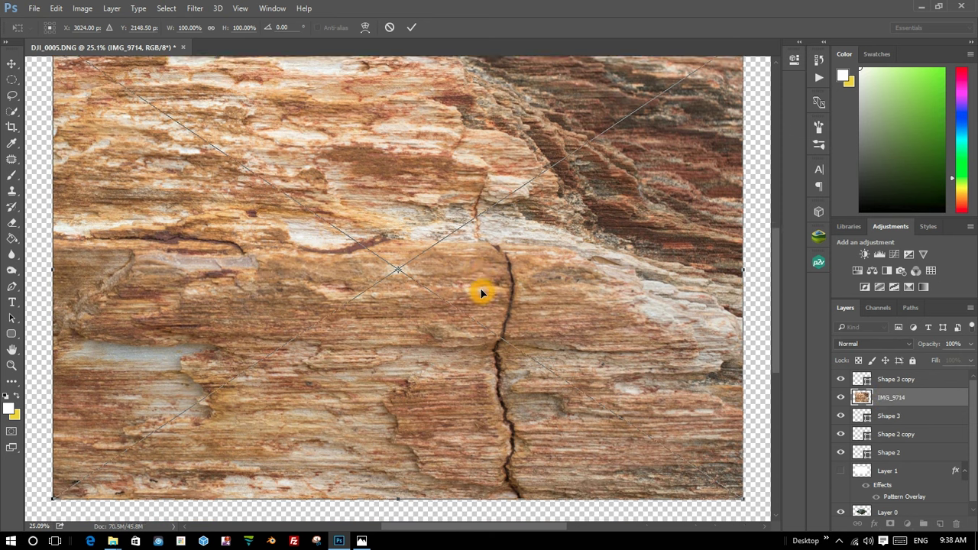
{"action": "scroll", "coordinate": [480, 291], "scroll_direction": "down", "scroll_amount": 3, "text": "alt"}
{"action": "scroll", "coordinate": [481, 291], "scroll_direction": "up", "scroll_amount": 2, "text": "alt"}
{"action": "scroll", "coordinate": [481, 290], "scroll_direction": "up", "scroll_amount": 1}
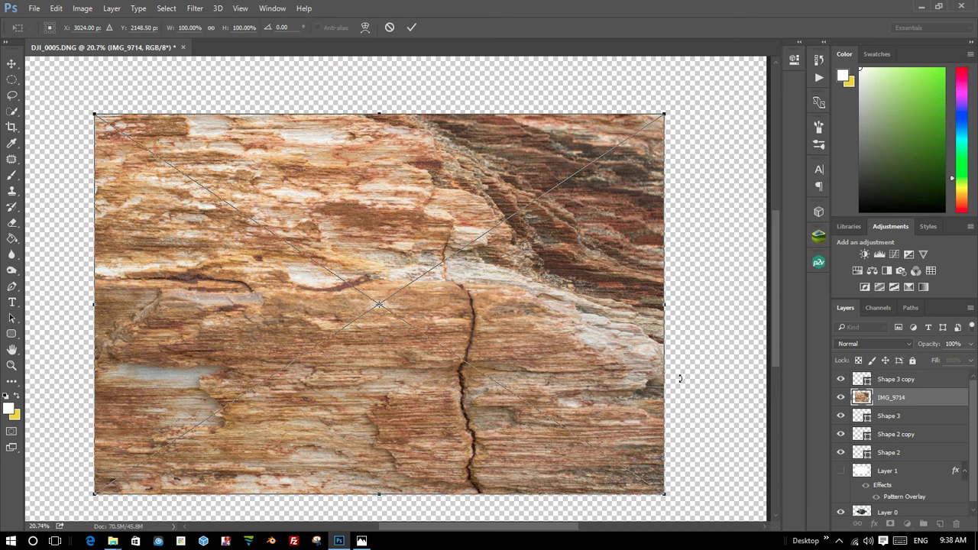
{"action": "left_click", "coordinate": [563, 439]}
Add a layer mask to Shape 3 copy, move it onto IMG_9714, then undo it.
{"action": "key", "text": "p"}
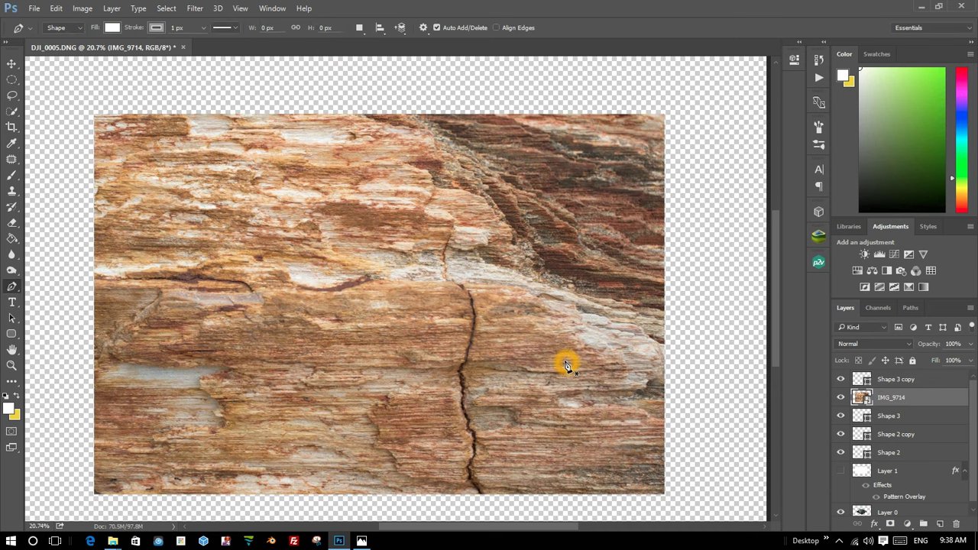
{"action": "left_click", "coordinate": [888, 378]}
{"action": "right_click", "coordinate": [889, 377]}
{"action": "left_click", "coordinate": [889, 376]}
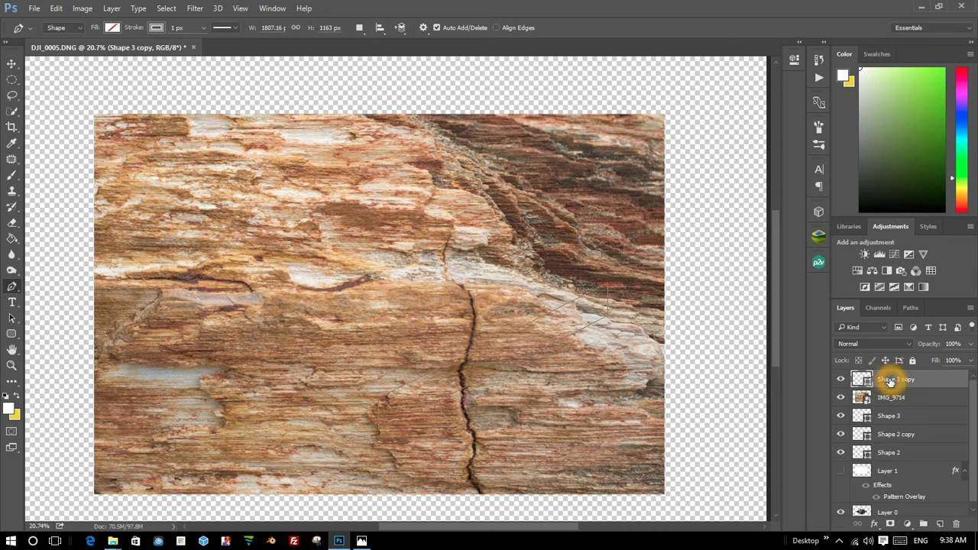
{"action": "left_click", "coordinate": [890, 525]}
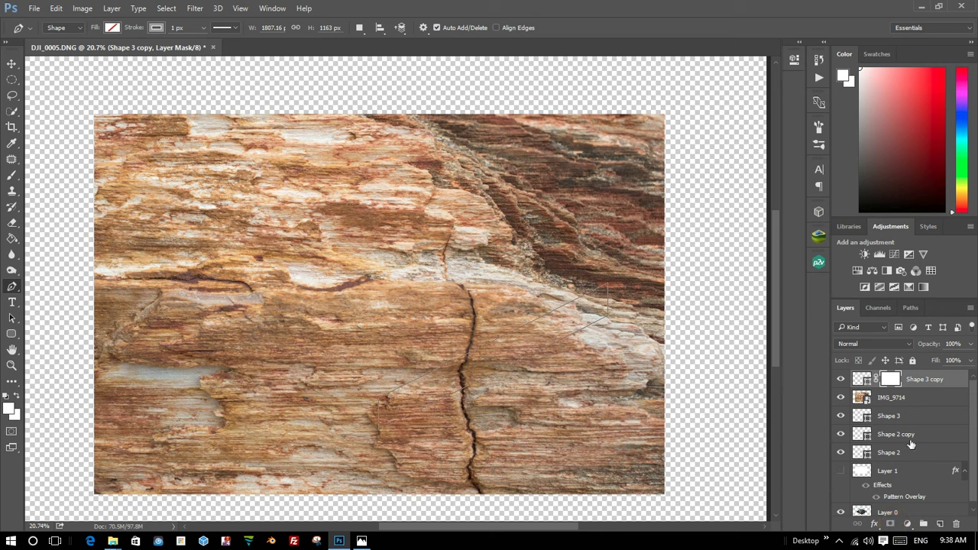
{"action": "left_click_drag", "start_coordinate": [887, 380], "coordinate": [887, 401]}
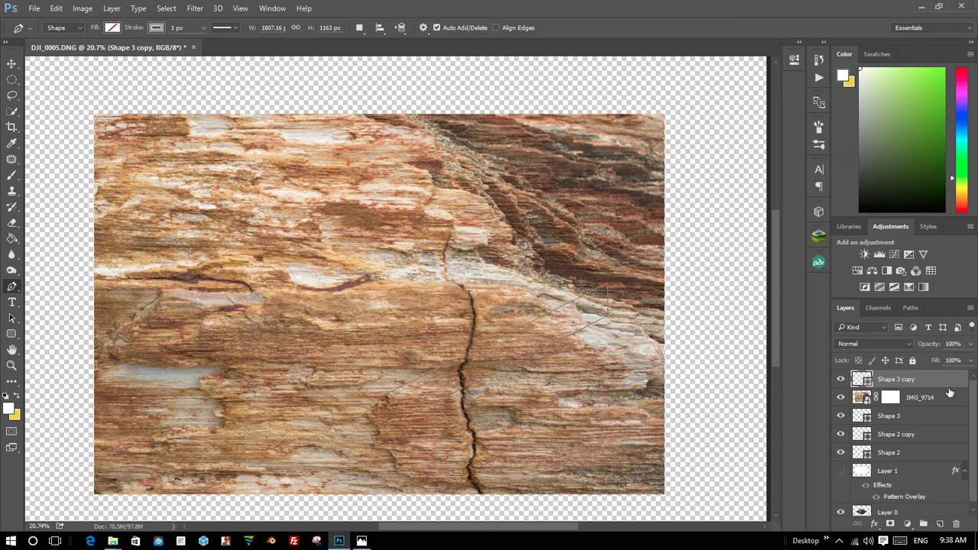
{"action": "scroll", "coordinate": [524, 360], "scroll_direction": "down", "scroll_amount": 2}
{"action": "scroll", "coordinate": [525, 360], "scroll_direction": "up", "scroll_amount": 2}
{"action": "scroll", "coordinate": [430, 310], "scroll_direction": "up", "scroll_amount": 1}
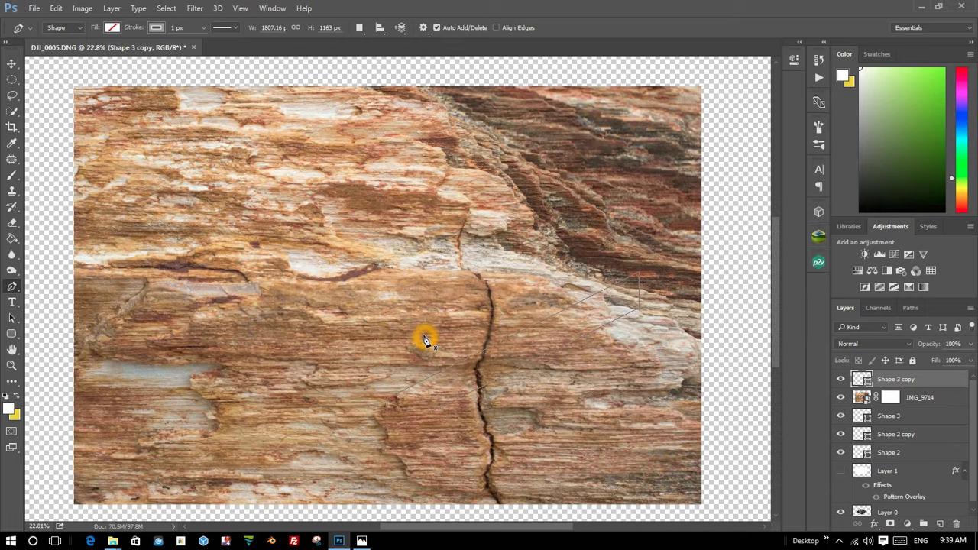
{"action": "key", "text": "ctrl+z"}
{"action": "key", "text": "ctrl+z"}
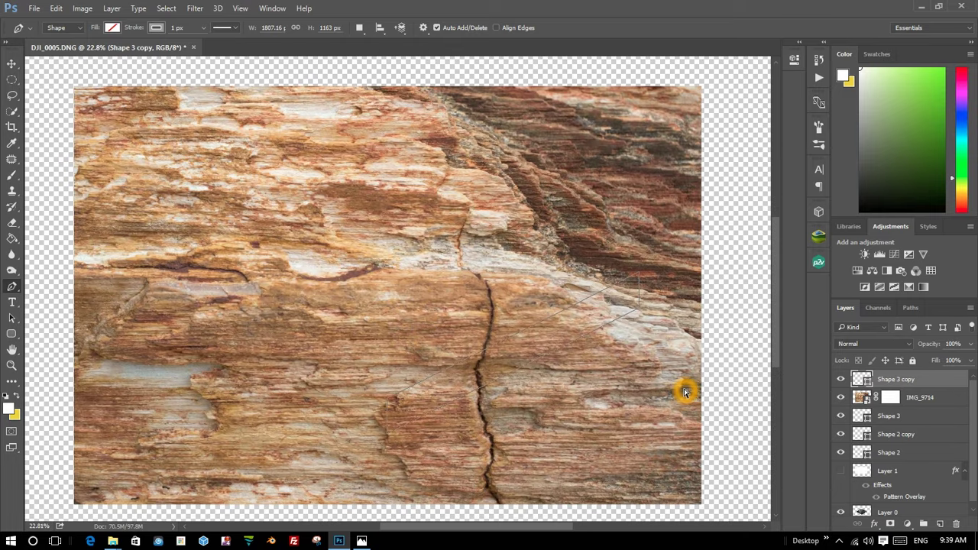
{"action": "key", "text": "ctrl+z"}
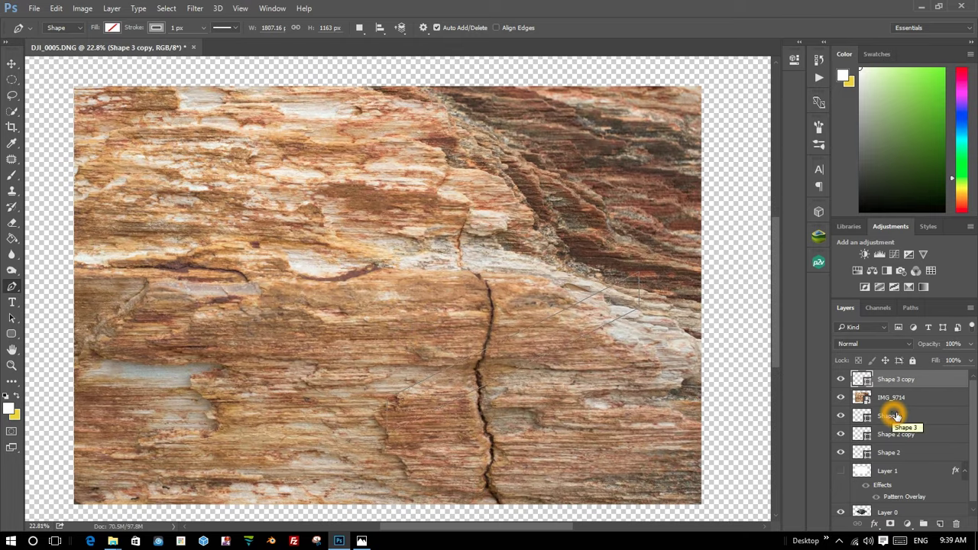
{"action": "scroll", "coordinate": [404, 283], "scroll_direction": "down", "scroll_amount": 1}
Nudge the IMG_9714 rock texture about 92 px higher on the canvas.
{"action": "key", "text": "v"}
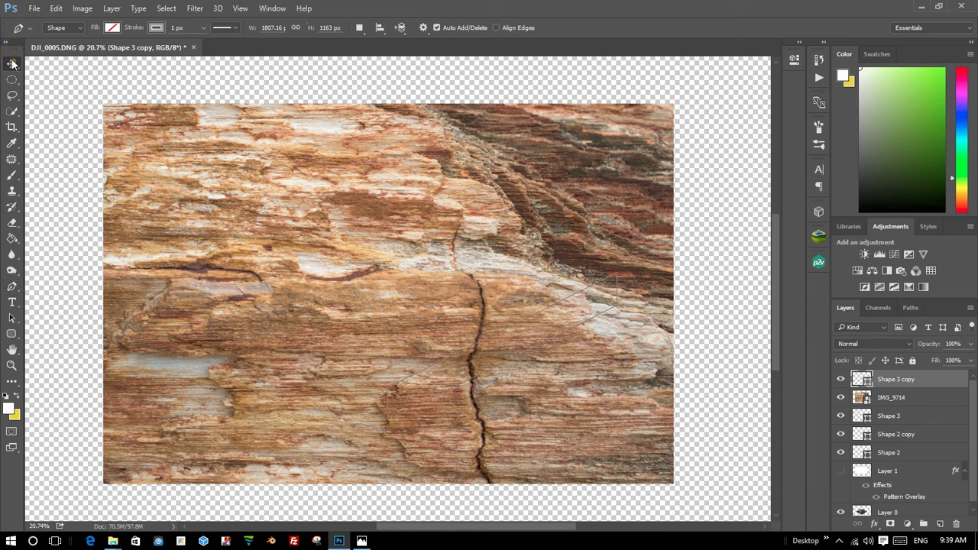
{"action": "left_click_drag", "start_coordinate": [184, 340], "coordinate": [182, 394]}
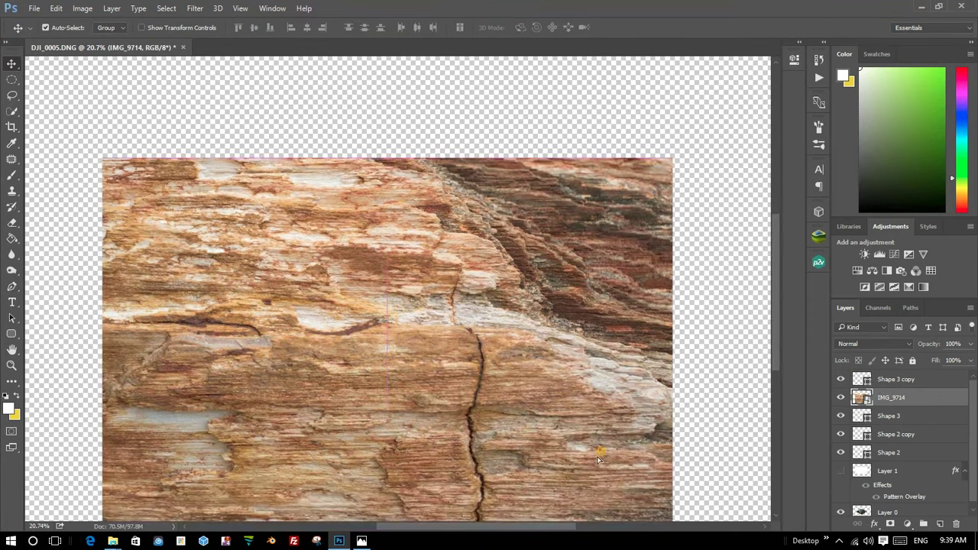
{"action": "left_click_drag", "start_coordinate": [606, 434], "coordinate": [597, 348]}
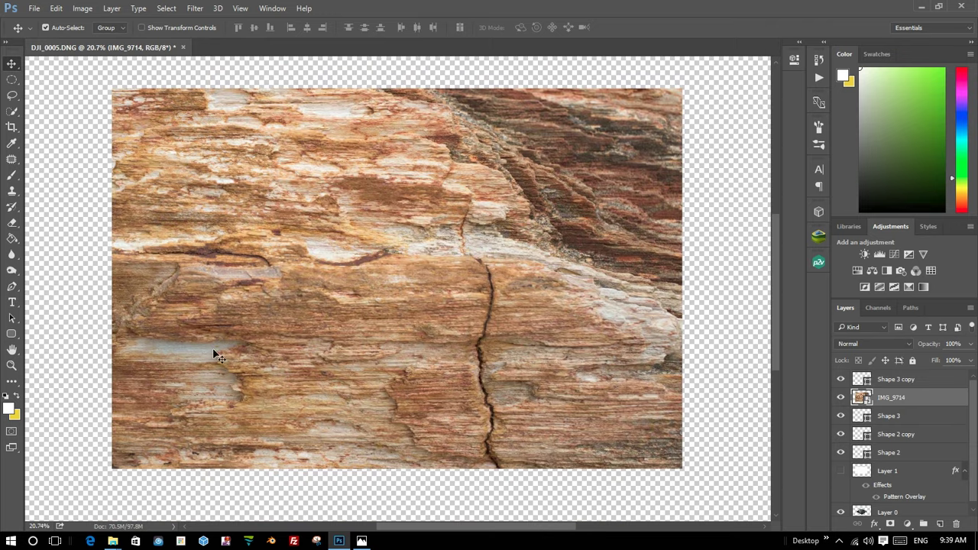
{"action": "left_click_drag", "start_coordinate": [214, 353], "coordinate": [206, 381]}
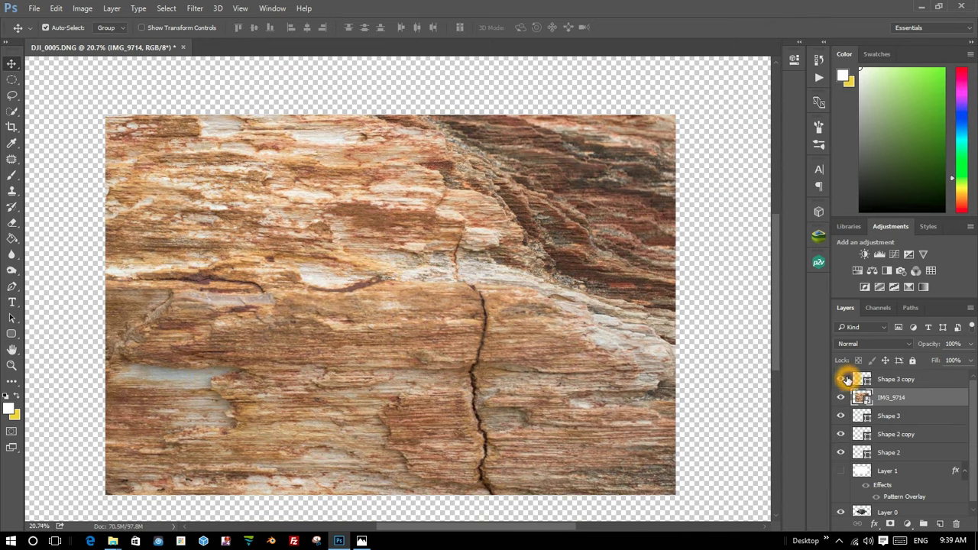
Move the IMG_9714 layer above Shape 3 copy to the top, then start Free Transform on it.
{"action": "left_click", "coordinate": [862, 380]}
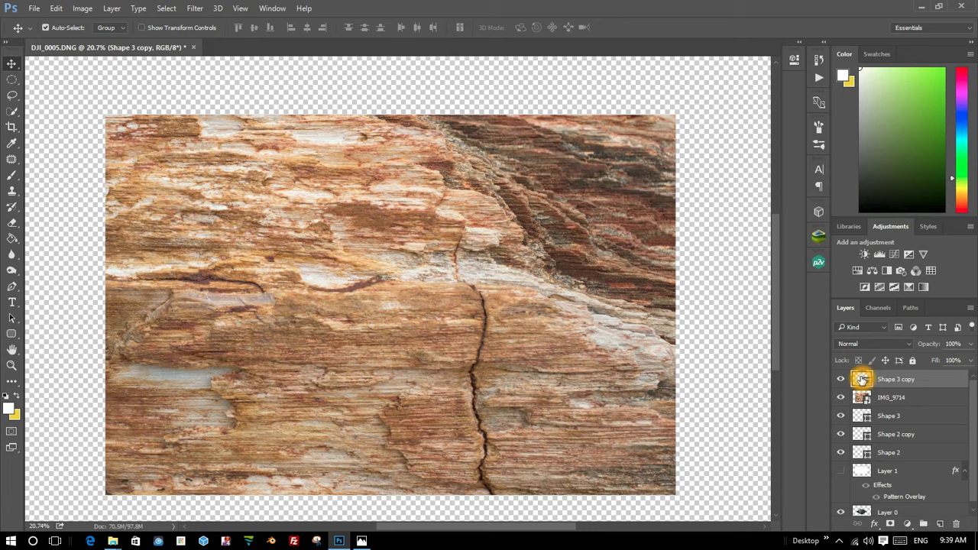
{"action": "scroll", "coordinate": [421, 337], "scroll_direction": "up", "scroll_amount": 3}
{"action": "mouse_move", "coordinate": [891, 396]}
{"action": "left_mouse_down"}
{"action": "mouse_move", "coordinate": [888, 374]}
{"action": "mouse_move", "coordinate": [891, 421]}
{"action": "left_mouse_up"}
{"action": "scroll", "coordinate": [455, 321], "scroll_direction": "down", "scroll_amount": 4}
{"action": "scroll", "coordinate": [400, 322], "scroll_direction": "up", "scroll_amount": 1}
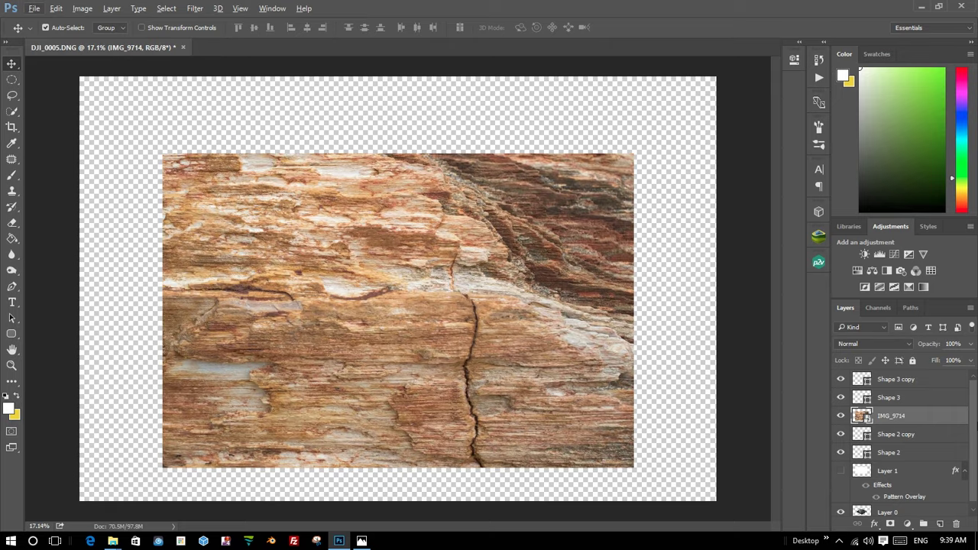
{"action": "left_click", "coordinate": [895, 398]}
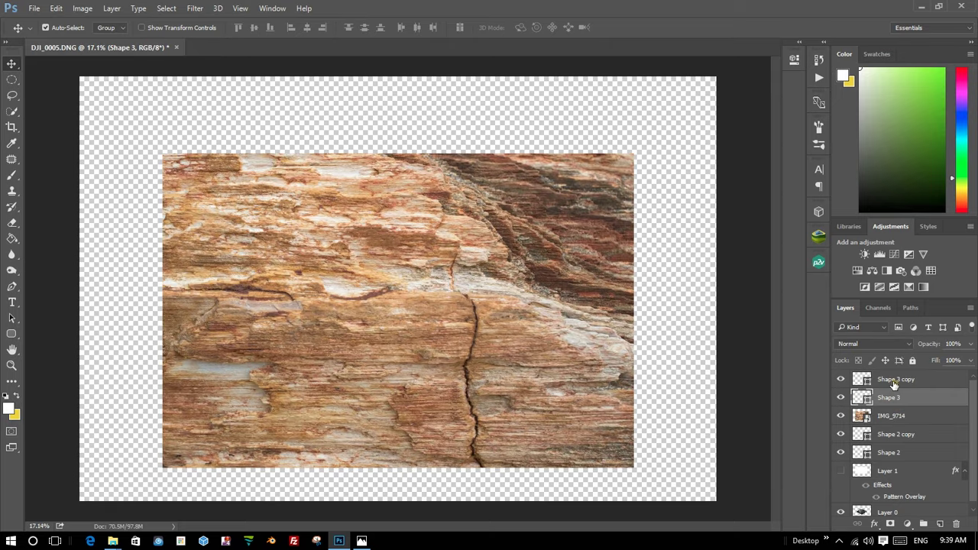
{"action": "left_click", "coordinate": [895, 385]}
{"action": "left_click_drag", "start_coordinate": [891, 416], "coordinate": [899, 378]}
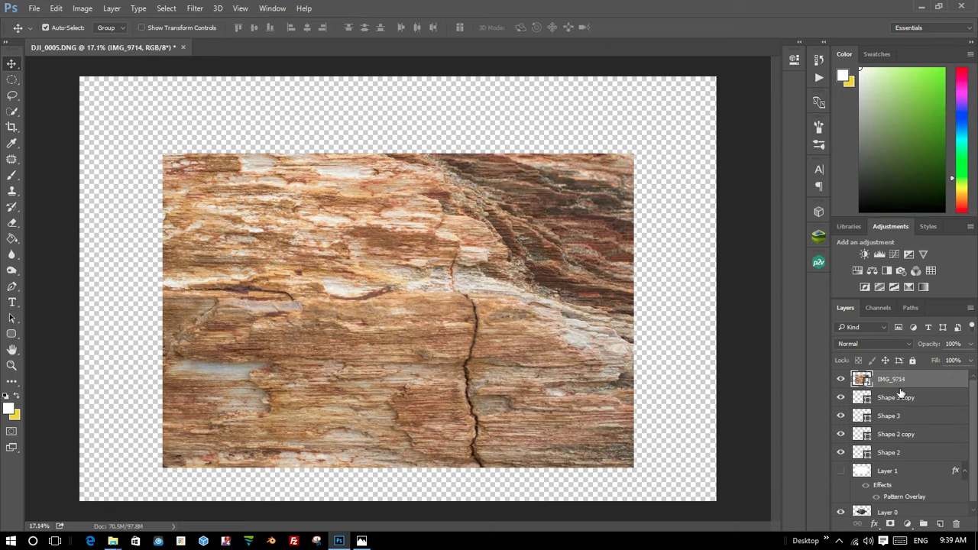
{"action": "left_click", "coordinate": [896, 398]}
{"action": "left_click", "coordinate": [892, 380]}
{"action": "left_click", "coordinate": [895, 397]}
{"action": "scroll", "coordinate": [373, 309], "scroll_direction": "down", "scroll_amount": 1}
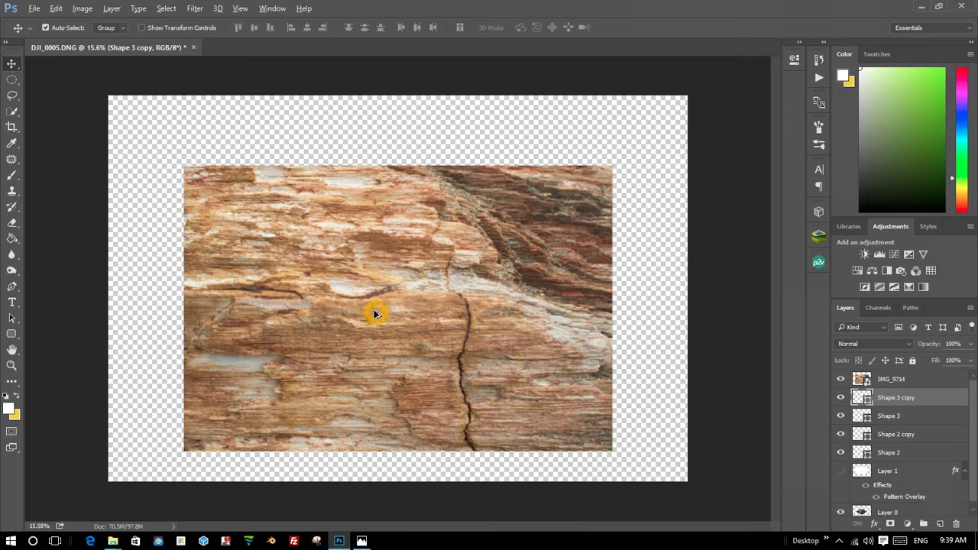
{"action": "left_click", "coordinate": [498, 375]}
{"action": "key", "text": "ctrl+t"}
Perspective-transform the rock texture into a tapered plank squeezed to 35.89% height.
{"action": "right_click", "coordinate": [384, 268]}
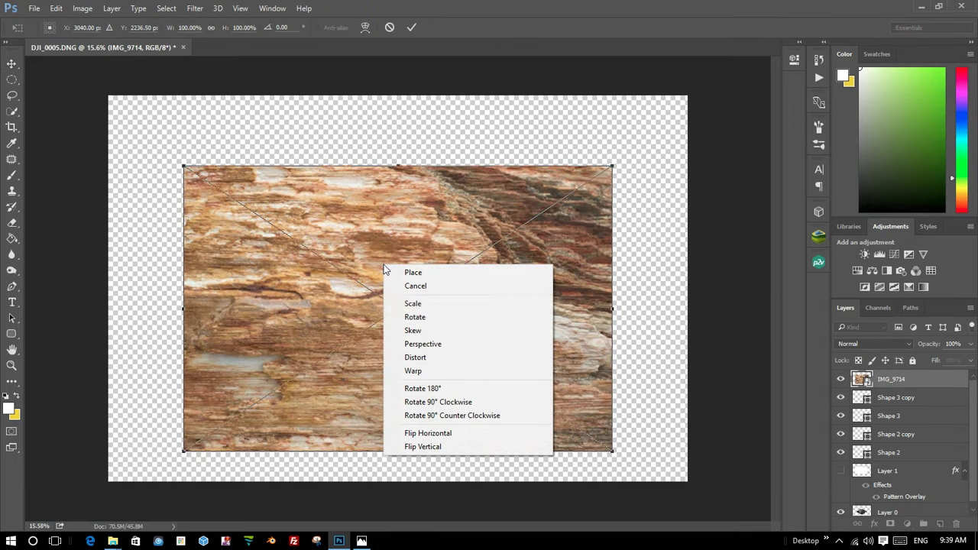
{"action": "left_click", "coordinate": [442, 344]}
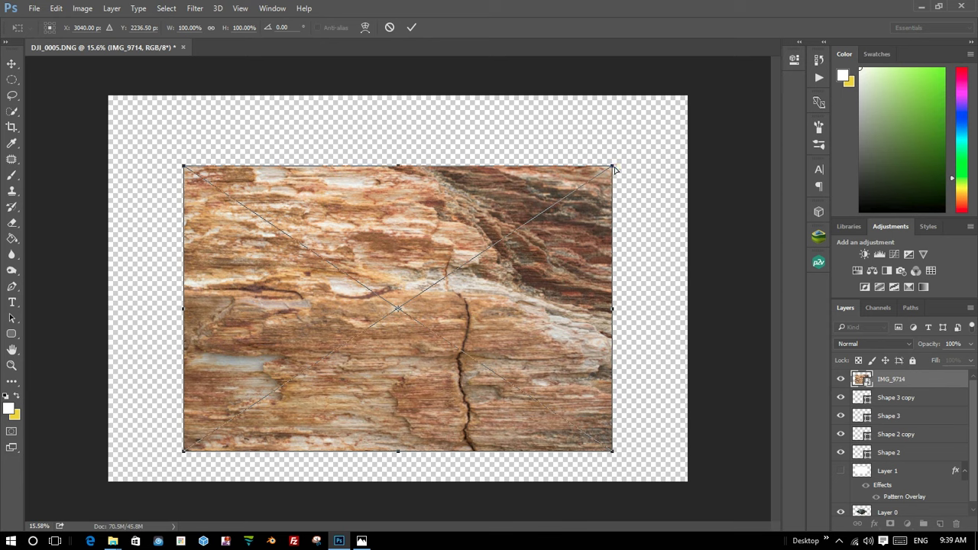
{"action": "left_click_drag", "start_coordinate": [615, 169], "coordinate": [612, 208]}
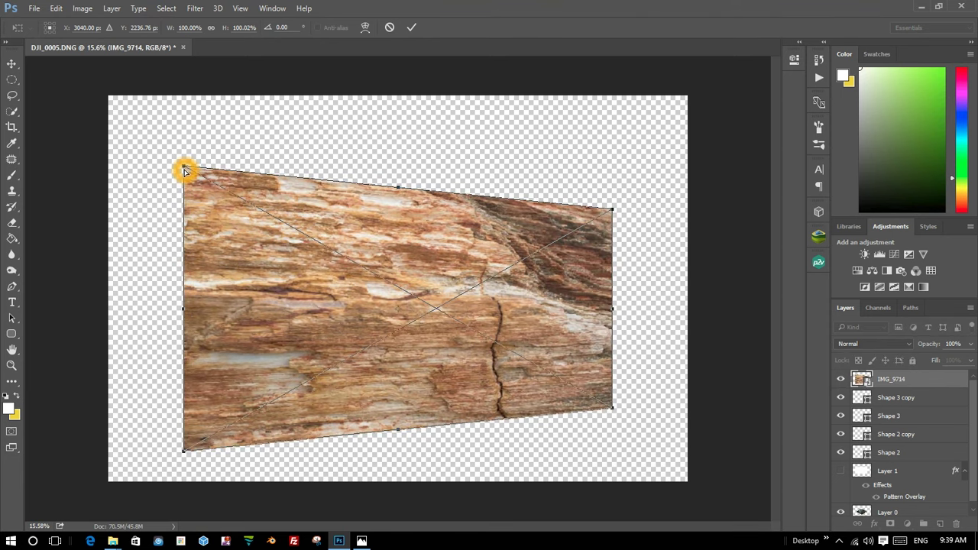
{"action": "mouse_move", "coordinate": [185, 171]}
{"action": "left_mouse_down"}
{"action": "mouse_move", "coordinate": [186, 297]}
{"action": "mouse_move", "coordinate": [188, 260]}
{"action": "left_mouse_up"}
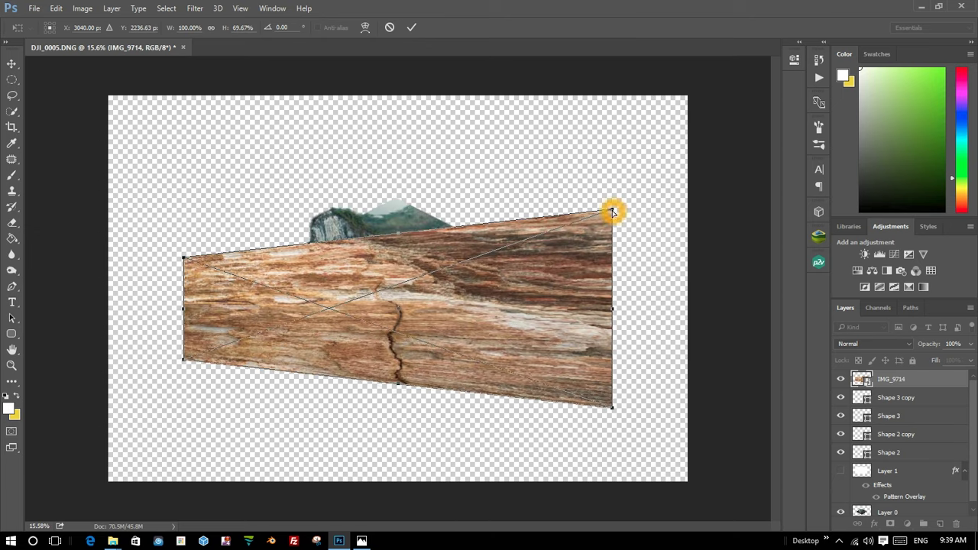
{"action": "mouse_move", "coordinate": [612, 211]}
{"action": "left_mouse_down"}
{"action": "mouse_move", "coordinate": [604, 257]}
{"action": "mouse_move", "coordinate": [563, 278]}
{"action": "mouse_move", "coordinate": [589, 231]}
{"action": "mouse_move", "coordinate": [592, 176]}
{"action": "mouse_move", "coordinate": [387, 199]}
{"action": "mouse_move", "coordinate": [476, 247]}
{"action": "mouse_move", "coordinate": [557, 324]}
{"action": "mouse_move", "coordinate": [591, 330]}
{"action": "mouse_move", "coordinate": [579, 284]}
{"action": "left_mouse_up"}
{"action": "scroll", "coordinate": [350, 353], "scroll_direction": "up", "scroll_amount": 2}
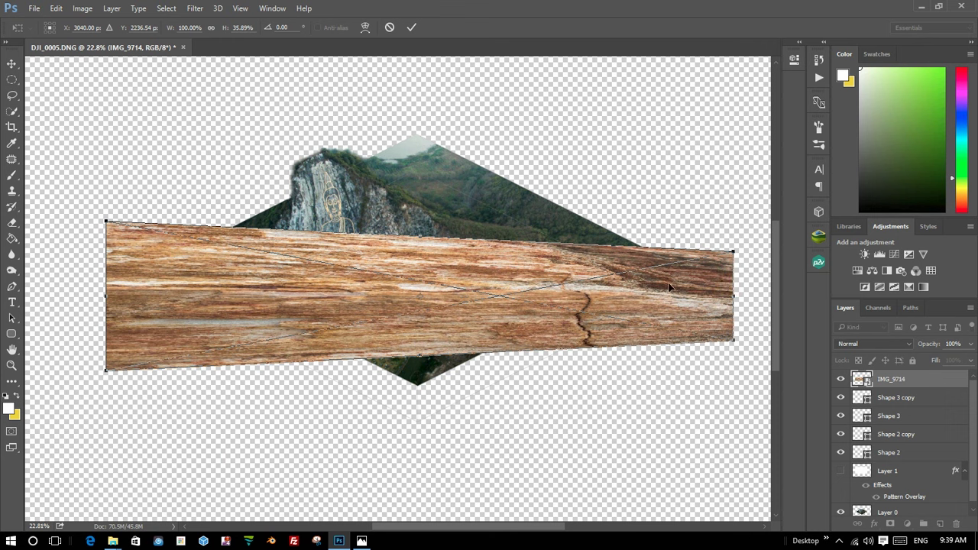
Move the plank below the diamond's left corner, trying and undoing a corner distortion.
{"action": "left_click_drag", "start_coordinate": [447, 301], "coordinate": [131, 432]}
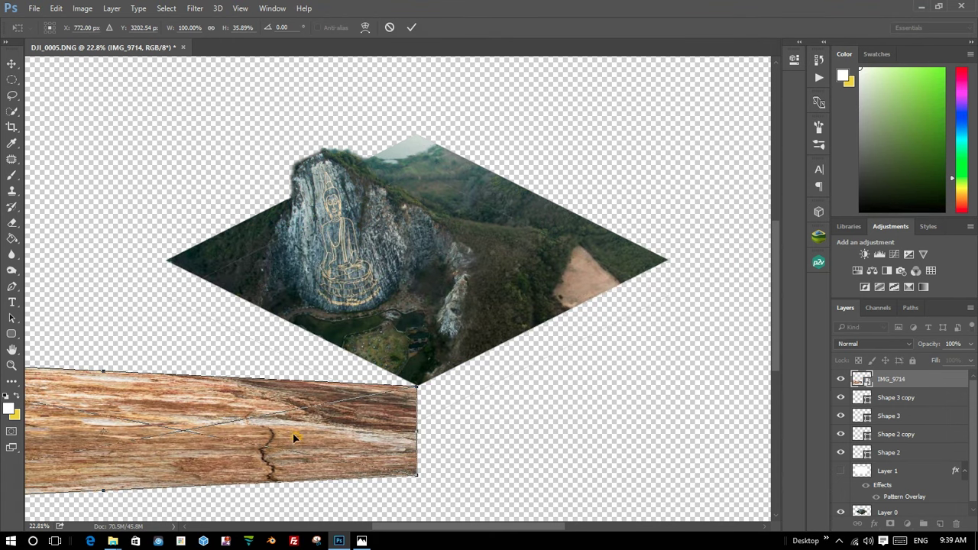
{"action": "left_click_drag", "start_coordinate": [295, 437], "coordinate": [289, 433]}
{"action": "scroll", "coordinate": [270, 368], "scroll_direction": "down", "scroll_amount": 2}
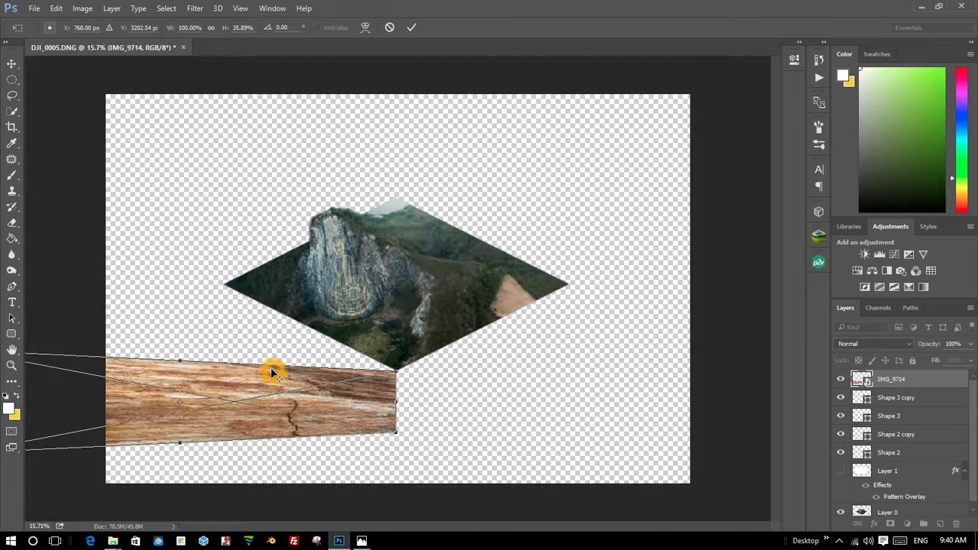
{"action": "scroll", "coordinate": [267, 370], "scroll_direction": "down", "scroll_amount": 3}
{"action": "left_click", "coordinate": [127, 328]}
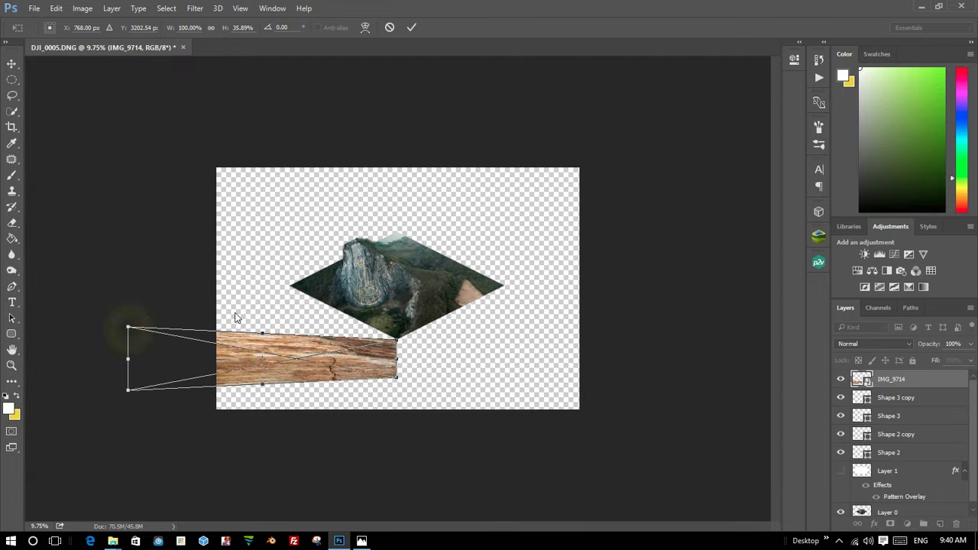
{"action": "mouse_move", "coordinate": [128, 328]}
{"action": "left_mouse_down"}
{"action": "mouse_move", "coordinate": [211, 313]}
{"action": "mouse_move", "coordinate": [151, 328]}
{"action": "left_mouse_up"}
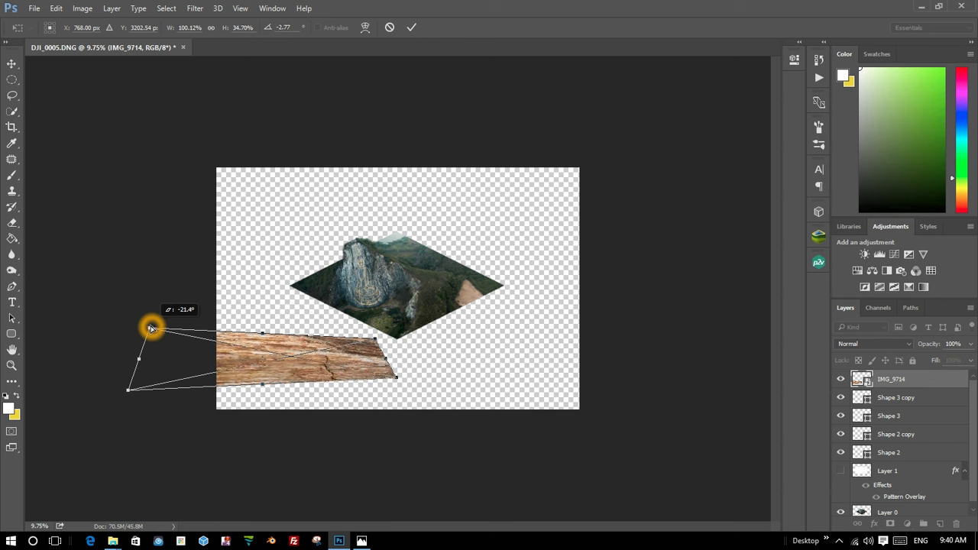
{"action": "key", "text": "ctrl+z"}
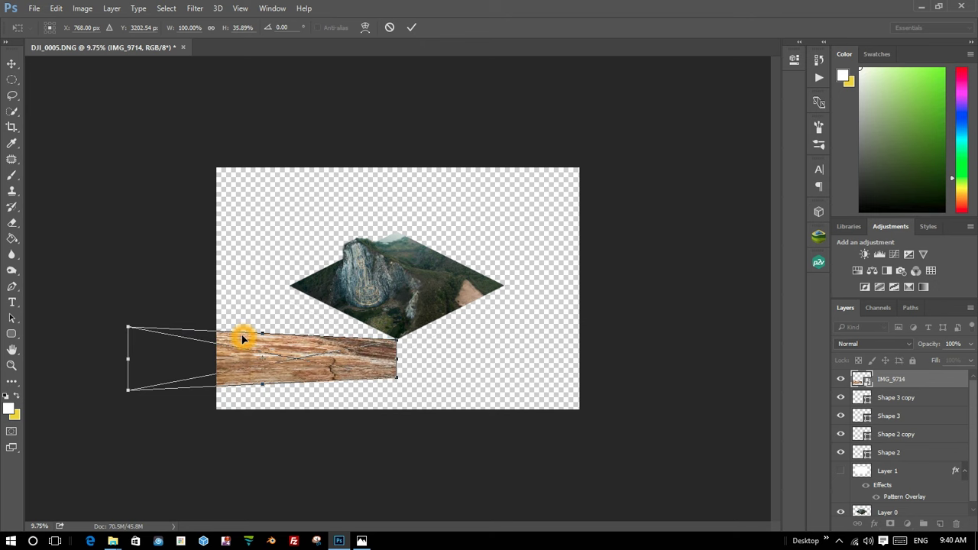
{"action": "scroll", "coordinate": [243, 339], "scroll_direction": "up", "scroll_amount": 1}
Distort the wood strip's corners so it runs along the diamond's lower-left edge.
{"action": "right_click", "coordinate": [262, 366]}
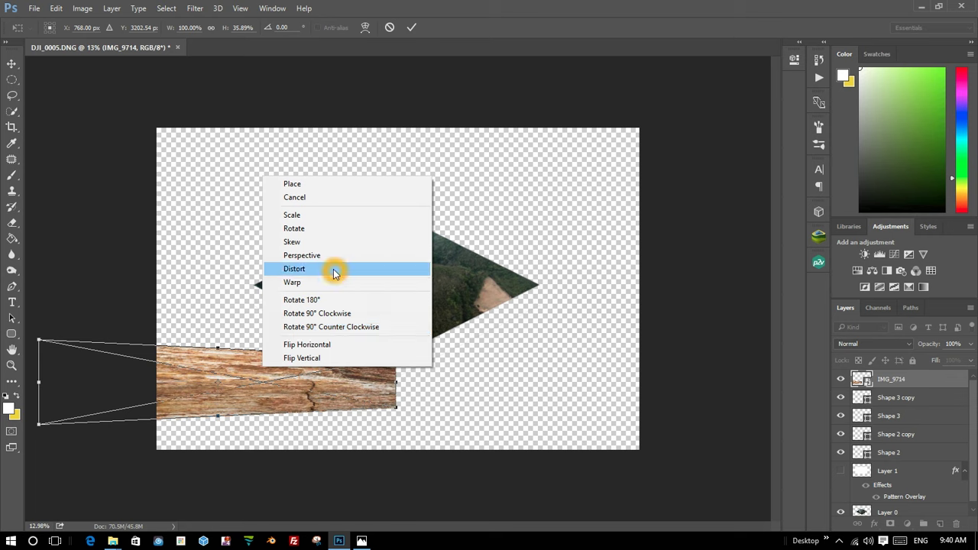
{"action": "left_click", "coordinate": [334, 269]}
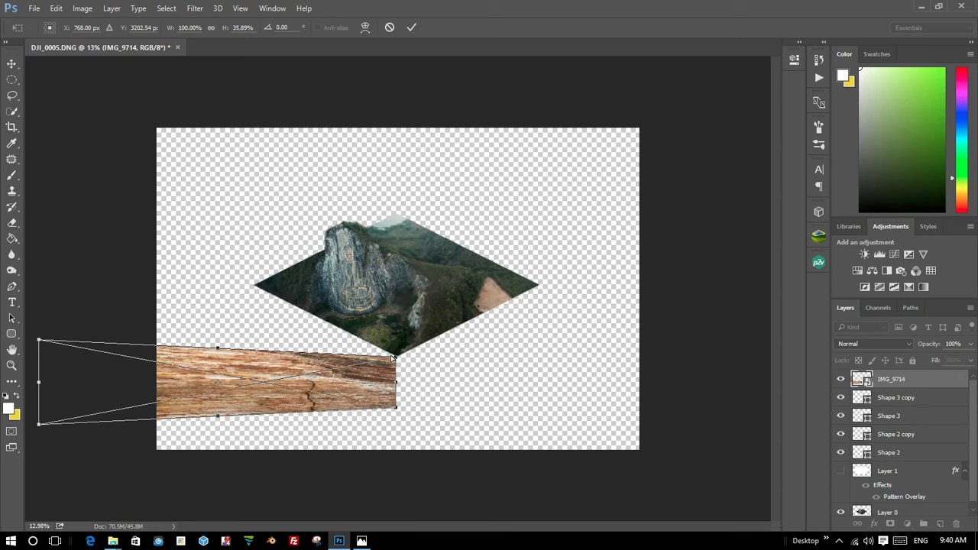
{"action": "mouse_move", "coordinate": [42, 345]}
{"action": "left_mouse_down"}
{"action": "mouse_move", "coordinate": [262, 289]}
{"action": "mouse_move", "coordinate": [255, 286]}
{"action": "left_mouse_up"}
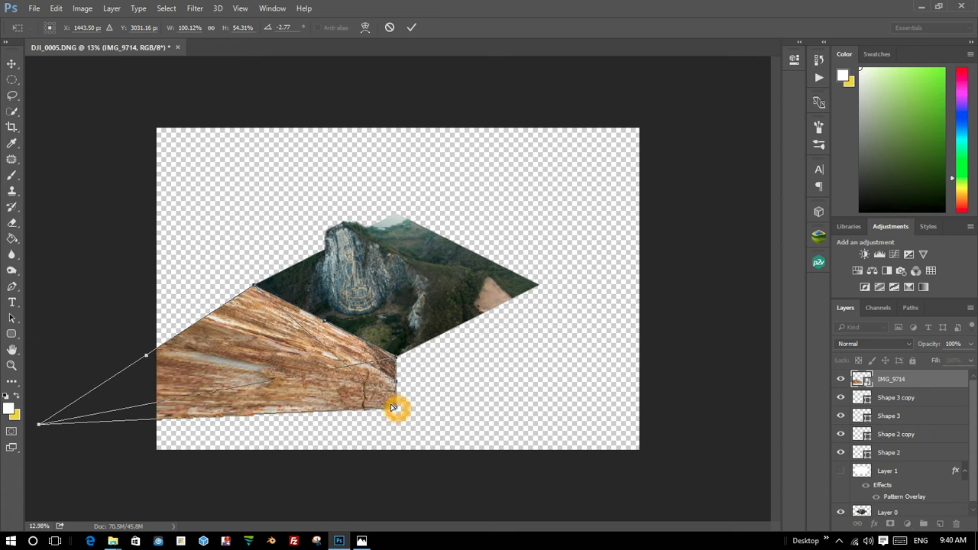
{"action": "left_click_drag", "start_coordinate": [393, 407], "coordinate": [394, 377]}
{"action": "left_click_drag", "start_coordinate": [42, 422], "coordinate": [254, 304]}
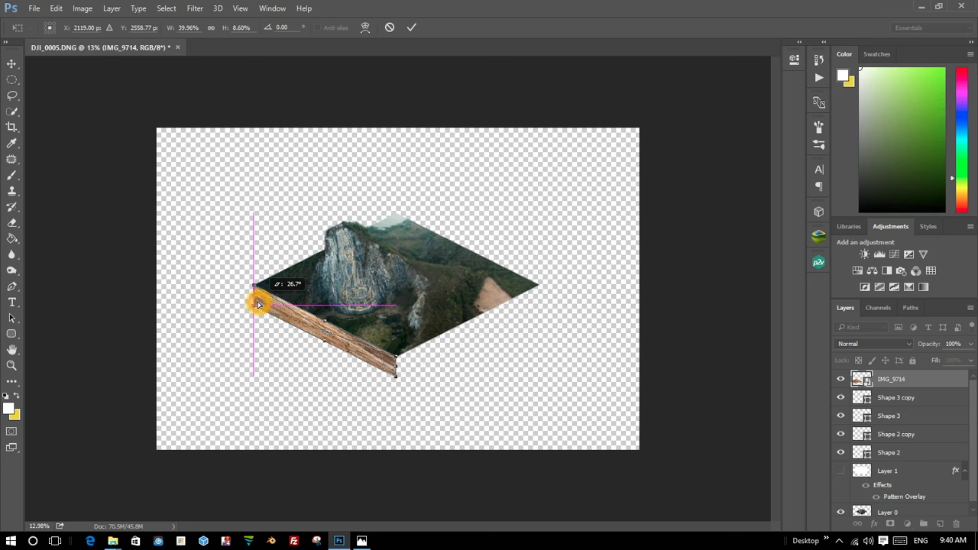
Zoom in and out to check the wall's corners, now skewed 26.68° at 44.72% by 7.70%.
{"action": "scroll", "coordinate": [253, 301], "scroll_direction": "up", "scroll_amount": 3}
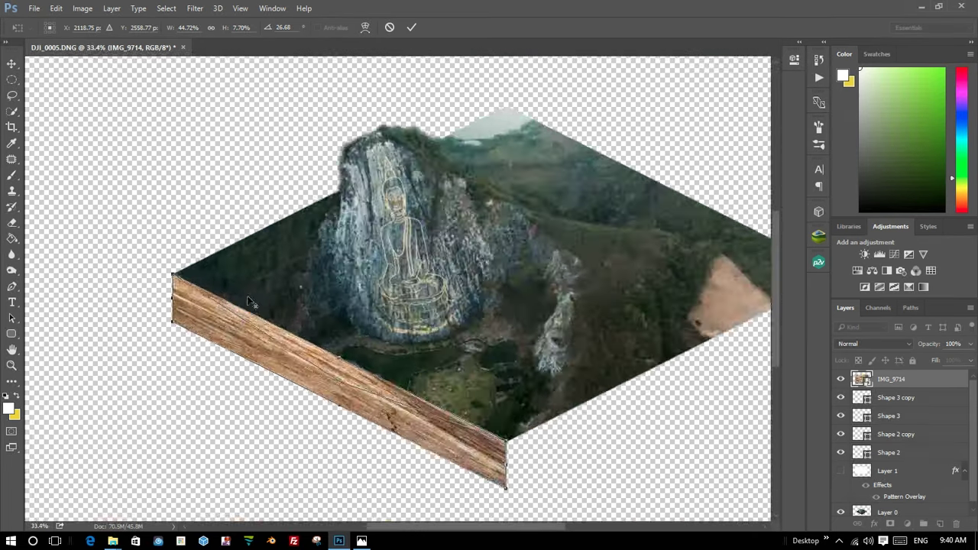
{"action": "scroll", "coordinate": [147, 313], "scroll_direction": "up", "scroll_amount": 2}
{"action": "scroll", "coordinate": [191, 327], "scroll_direction": "up", "scroll_amount": 2}
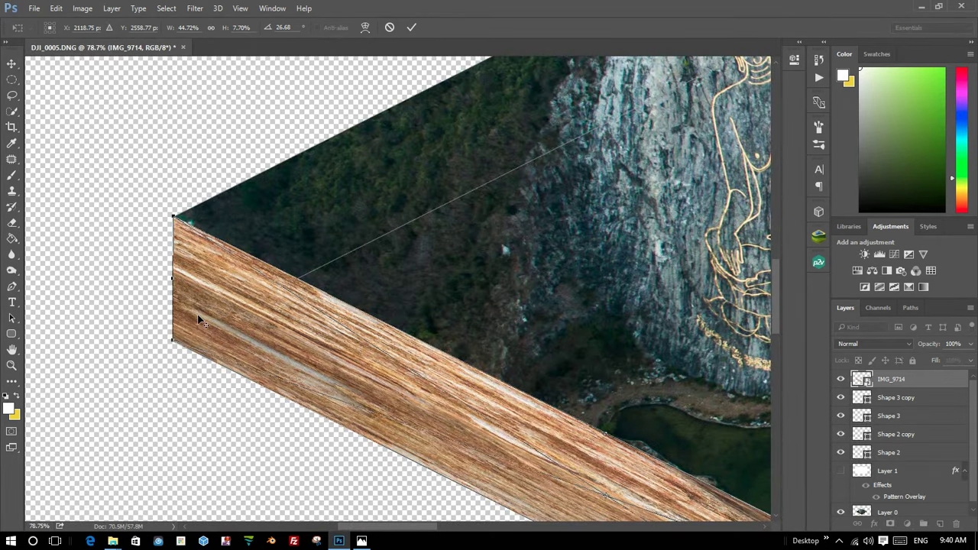
{"action": "scroll", "coordinate": [197, 321], "scroll_direction": "up", "scroll_amount": 1}
{"action": "scroll", "coordinate": [188, 336], "scroll_direction": "up", "scroll_amount": 1}
{"action": "scroll", "coordinate": [186, 340], "scroll_direction": "down", "scroll_amount": 1}
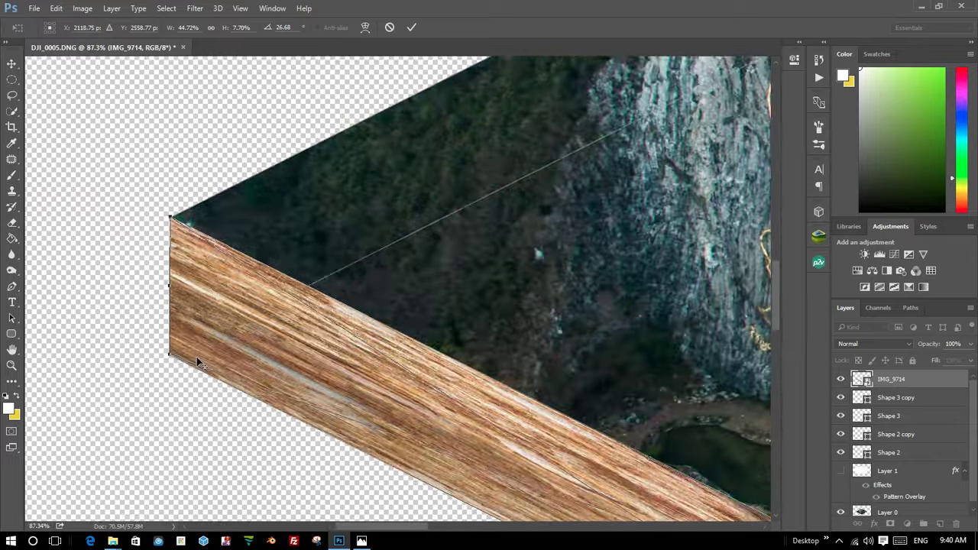
{"action": "scroll", "coordinate": [196, 357], "scroll_direction": "up", "scroll_amount": 2}
{"action": "scroll", "coordinate": [191, 343], "scroll_direction": "down", "scroll_amount": 2}
{"action": "scroll", "coordinate": [343, 371], "scroll_direction": "down", "scroll_amount": 2}
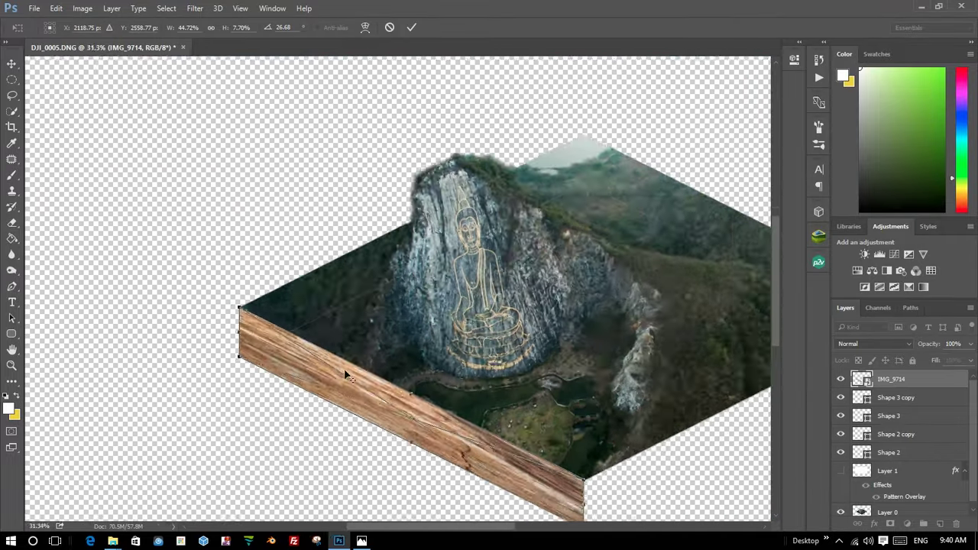
{"action": "scroll", "coordinate": [535, 474], "scroll_direction": "up", "scroll_amount": 2}
{"action": "scroll", "coordinate": [537, 480], "scroll_direction": "up", "scroll_amount": 1}
{"action": "scroll", "coordinate": [538, 480], "scroll_direction": "down", "scroll_amount": 1}
{"action": "scroll", "coordinate": [541, 477], "scroll_direction": "up", "scroll_amount": 1}
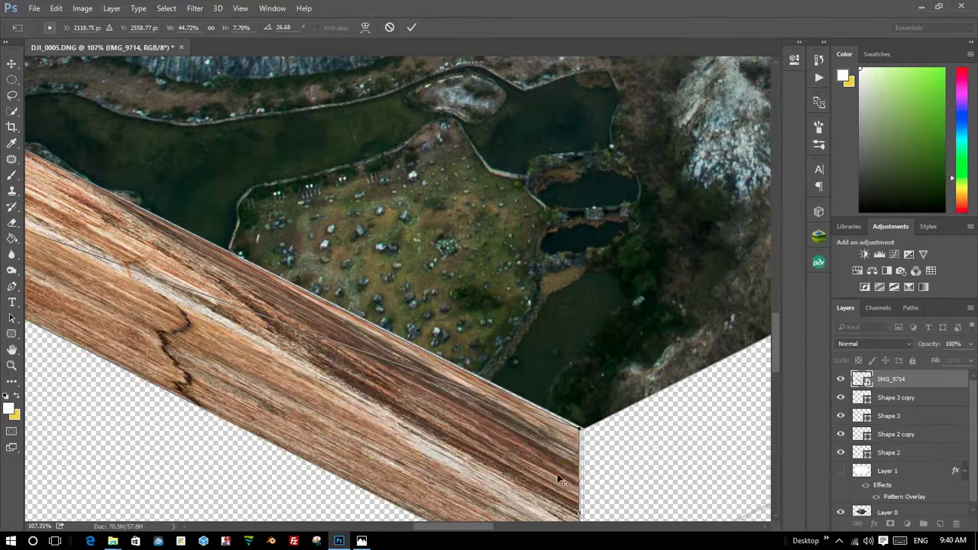
{"action": "scroll", "coordinate": [566, 476], "scroll_direction": "down", "scroll_amount": 1}
{"action": "scroll", "coordinate": [573, 474], "scroll_direction": "down", "scroll_amount": 1}
{"action": "scroll", "coordinate": [581, 464], "scroll_direction": "up", "scroll_amount": 3}
{"action": "scroll", "coordinate": [585, 461], "scroll_direction": "up", "scroll_amount": 3}
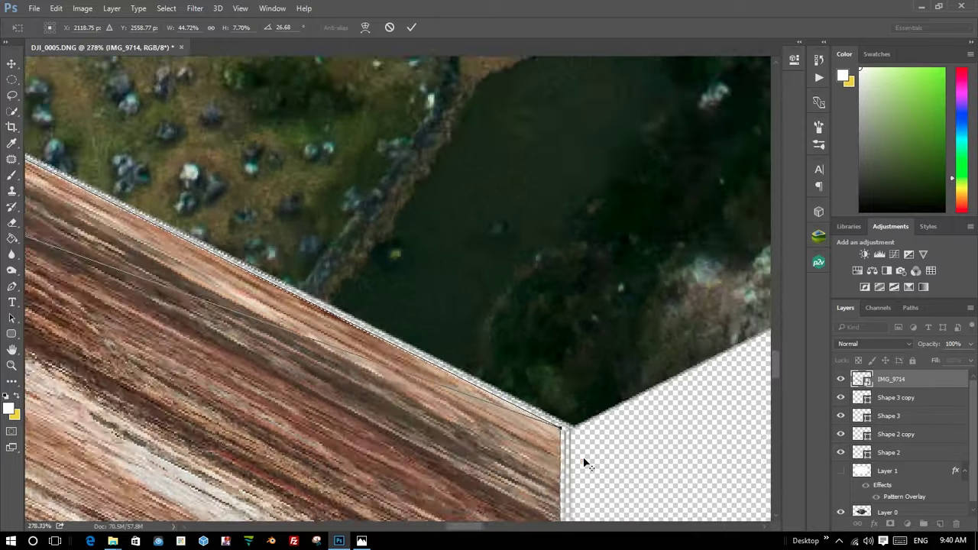
{"action": "scroll", "coordinate": [575, 449], "scroll_direction": "up", "scroll_amount": 3}
{"action": "scroll", "coordinate": [563, 432], "scroll_direction": "up", "scroll_amount": 3}
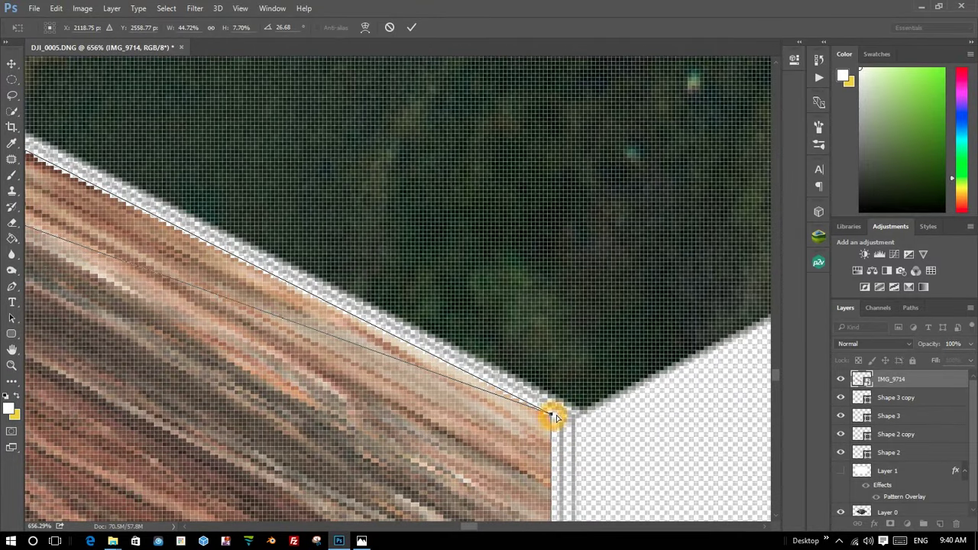
Align the wood wall's top corner with the mountain photo's edge.
{"action": "left_click_drag", "start_coordinate": [553, 417], "coordinate": [580, 420]}
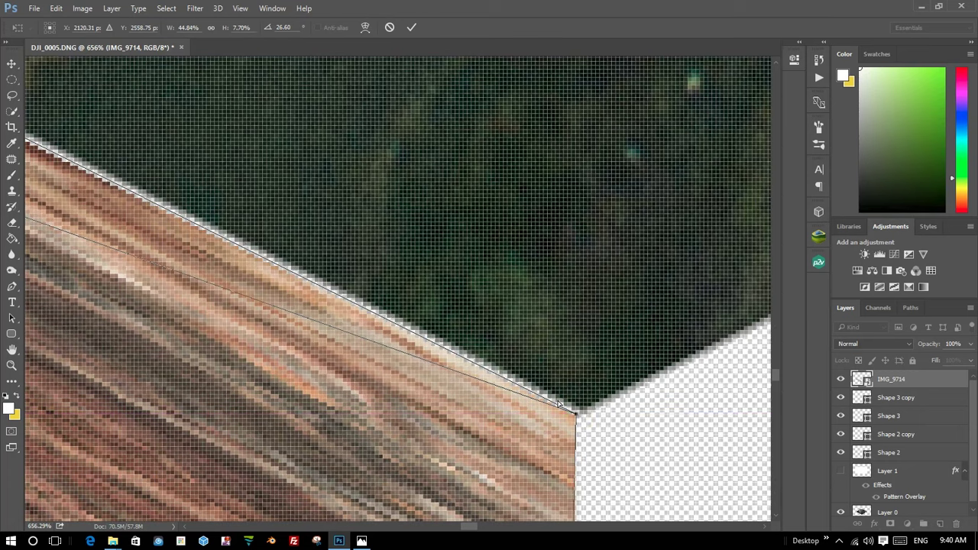
{"action": "scroll", "coordinate": [578, 419], "scroll_direction": "down", "scroll_amount": 5}
{"action": "scroll", "coordinate": [469, 372], "scroll_direction": "down", "scroll_amount": 5}
{"action": "scroll", "coordinate": [140, 212], "scroll_direction": "down", "scroll_amount": 5}
{"action": "scroll", "coordinate": [140, 212], "scroll_direction": "down", "scroll_amount": 2}
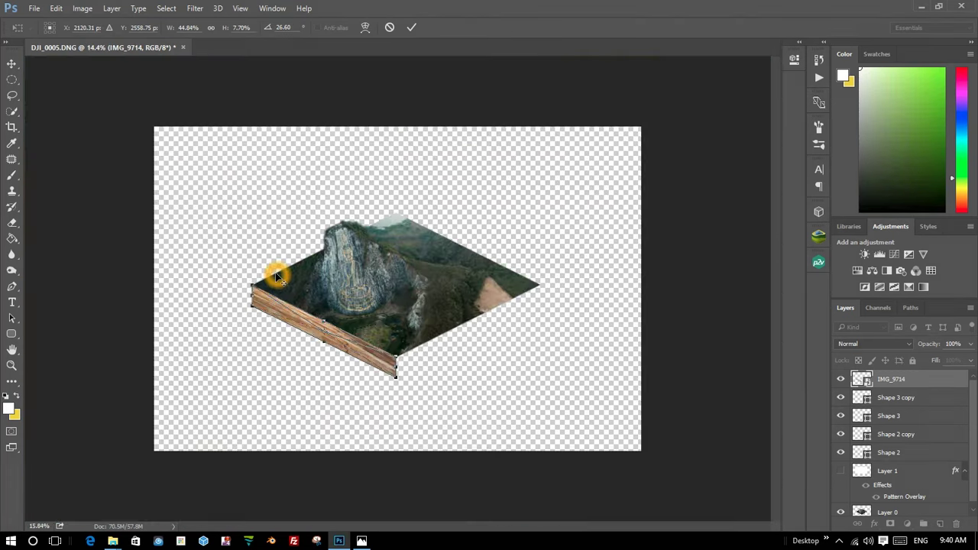
{"action": "scroll", "coordinate": [201, 285], "scroll_direction": "up", "scroll_amount": 5}
{"action": "scroll", "coordinate": [211, 313], "scroll_direction": "up", "scroll_amount": 5}
{"action": "scroll", "coordinate": [219, 314], "scroll_direction": "up", "scroll_amount": 3}
{"action": "scroll", "coordinate": [220, 313], "scroll_direction": "up", "scroll_amount": 3}
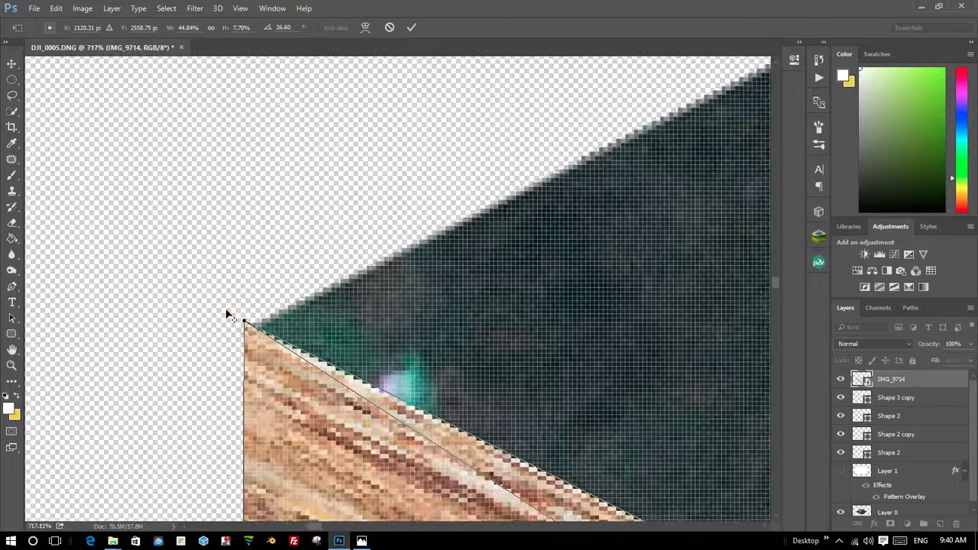
{"action": "scroll", "coordinate": [227, 312], "scroll_direction": "down", "scroll_amount": 3}
{"action": "scroll", "coordinate": [227, 313], "scroll_direction": "up", "scroll_amount": 3}
{"action": "scroll", "coordinate": [230, 315], "scroll_direction": "down", "scroll_amount": 4}
{"action": "scroll", "coordinate": [234, 320], "scroll_direction": "down", "scroll_amount": 4}
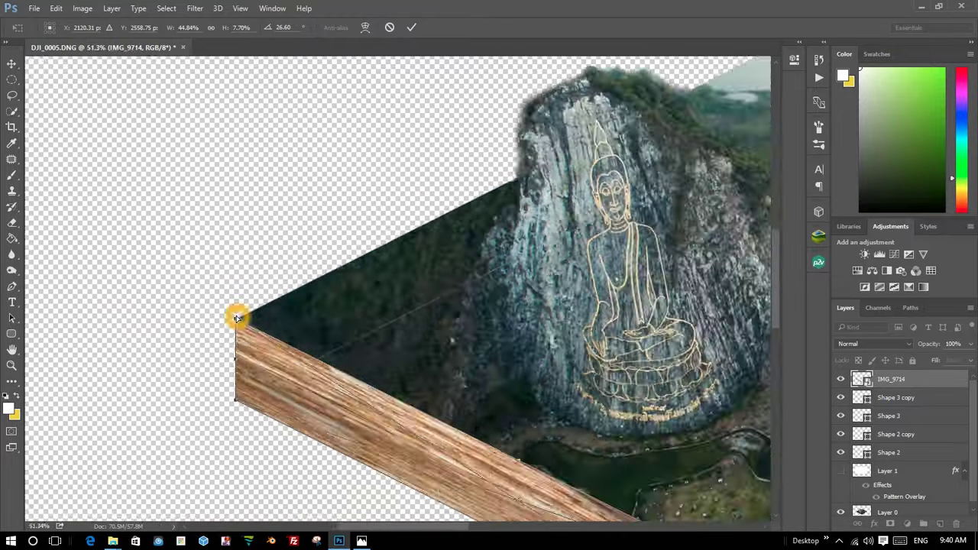
{"action": "scroll", "coordinate": [237, 316], "scroll_direction": "down", "scroll_amount": 4}
{"action": "scroll", "coordinate": [459, 459], "scroll_direction": "up", "scroll_amount": 1}
{"action": "scroll", "coordinate": [365, 384], "scroll_direction": "up", "scroll_amount": 4}
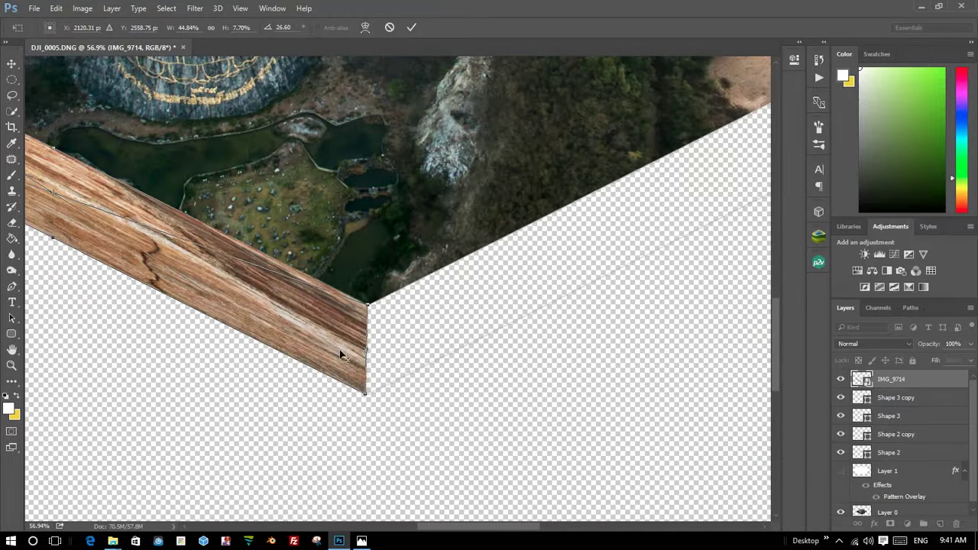
{"action": "scroll", "coordinate": [365, 383], "scroll_direction": "up", "scroll_amount": 3}
{"action": "scroll", "coordinate": [366, 394], "scroll_direction": "up", "scroll_amount": 3}
{"action": "scroll", "coordinate": [367, 397], "scroll_direction": "up", "scroll_amount": 3}
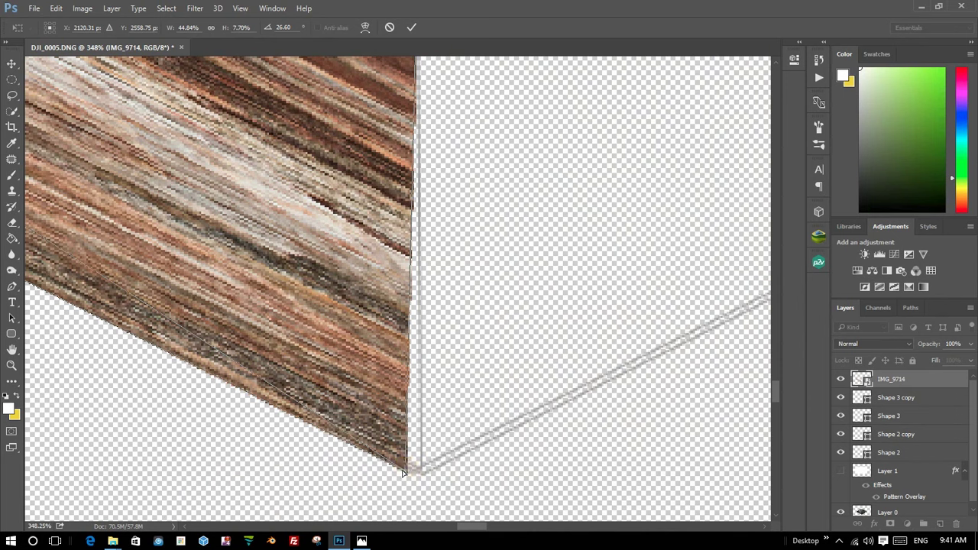
Pull the wall's bottom corner flush with the top's corner (44.88% × 7.71%, 26.51° skew) and commit.
{"action": "left_click_drag", "start_coordinate": [403, 472], "coordinate": [419, 471]}
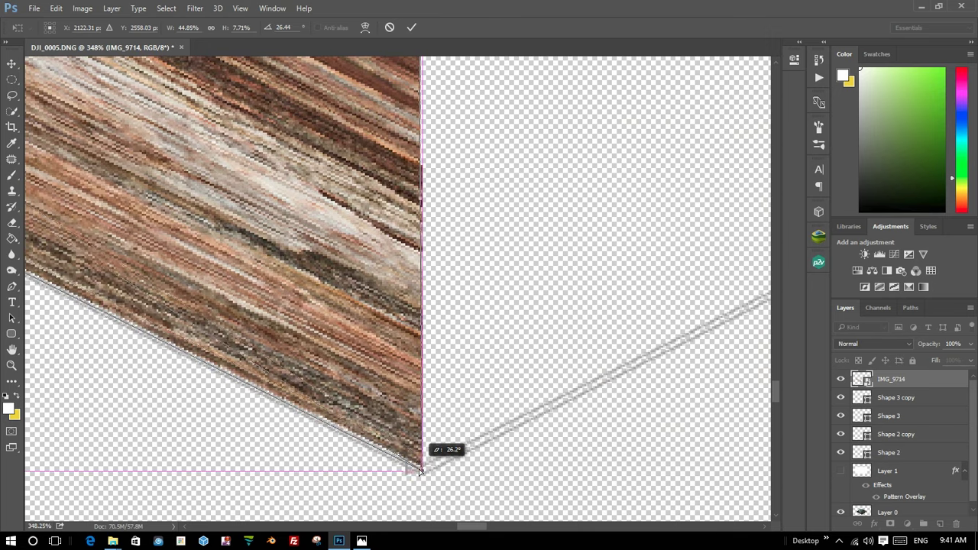
{"action": "scroll", "coordinate": [419, 471], "scroll_direction": "down", "scroll_amount": 5}
{"action": "scroll", "coordinate": [410, 445], "scroll_direction": "down", "scroll_amount": 4}
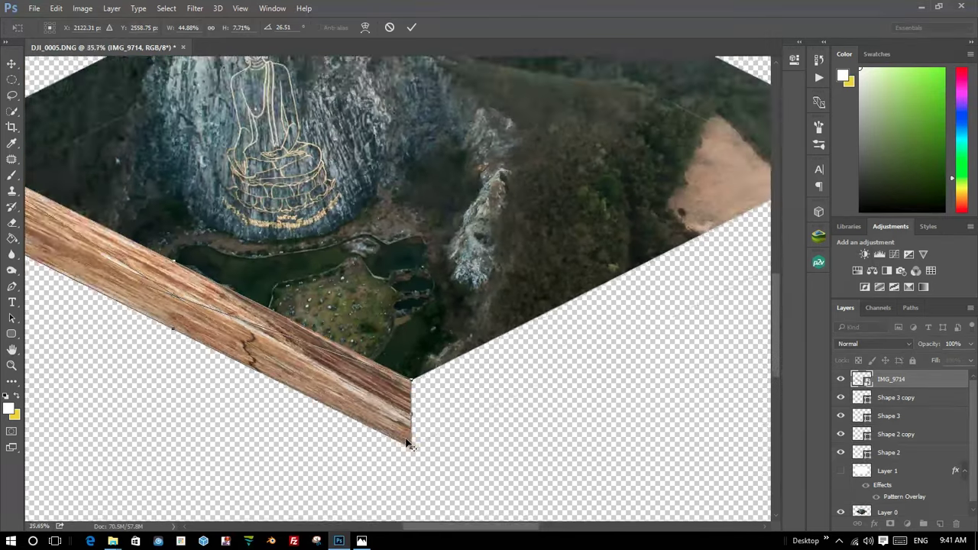
{"action": "scroll", "coordinate": [410, 445], "scroll_direction": "down", "scroll_amount": 3}
{"action": "scroll", "coordinate": [406, 432], "scroll_direction": "up", "scroll_amount": 2}
{"action": "scroll", "coordinate": [406, 432], "scroll_direction": "up", "scroll_amount": 2}
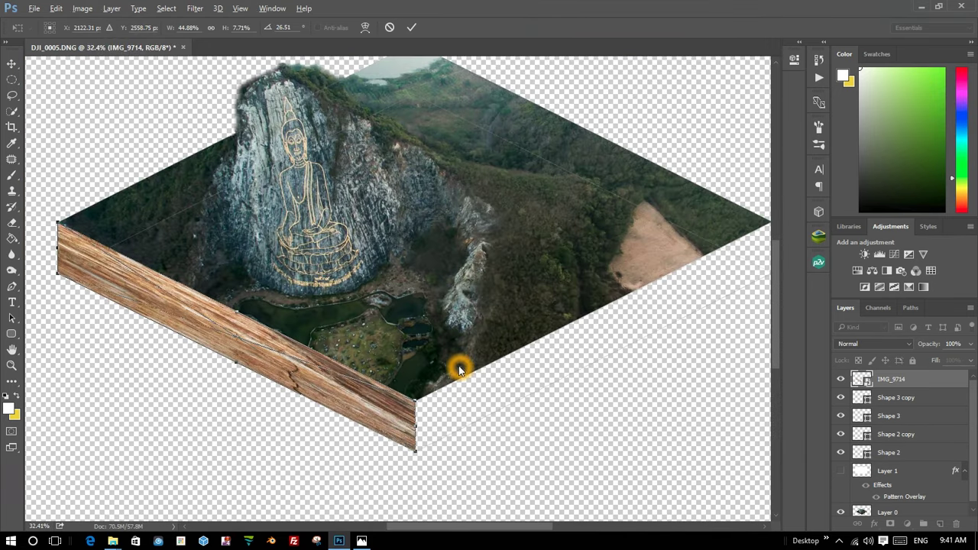
{"action": "scroll", "coordinate": [341, 419], "scroll_direction": "down", "scroll_amount": 2}
{"action": "scroll", "coordinate": [380, 426], "scroll_direction": "up", "scroll_amount": 2}
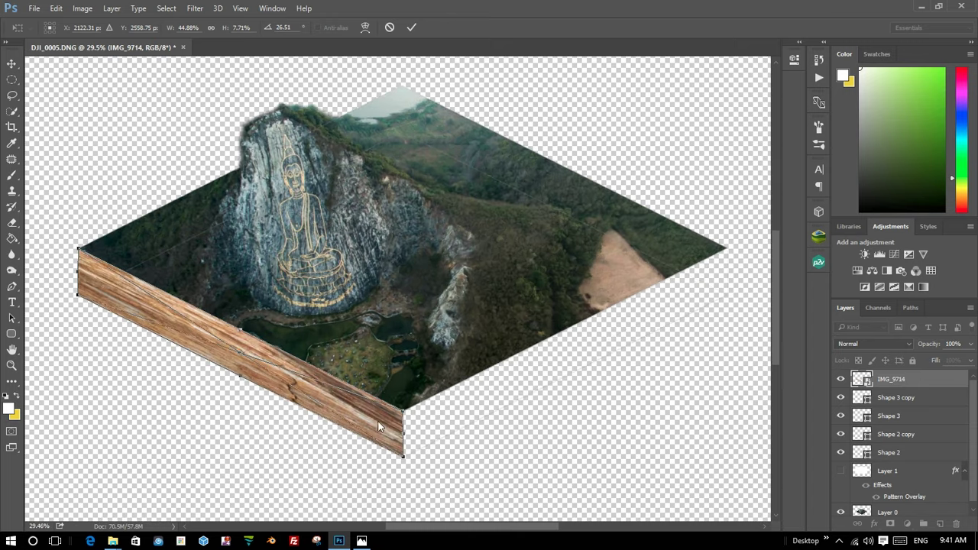
{"action": "left_click", "coordinate": [12, 64]}
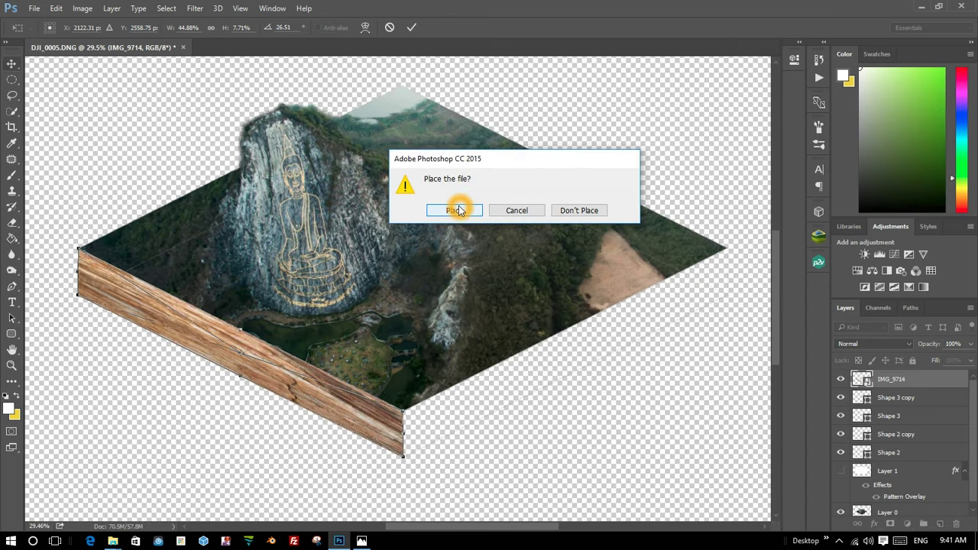
Place the transformed wood wall and move a duplicate of it to the right.
{"action": "left_click", "coordinate": [457, 211]}
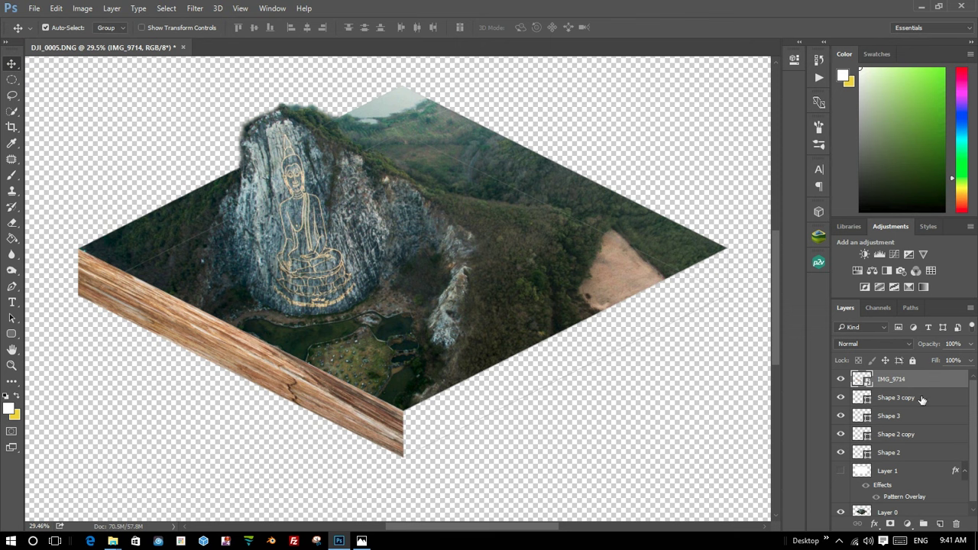
{"action": "key", "text": "ctrl+j"}
{"action": "key", "text": "ctrl+j"}
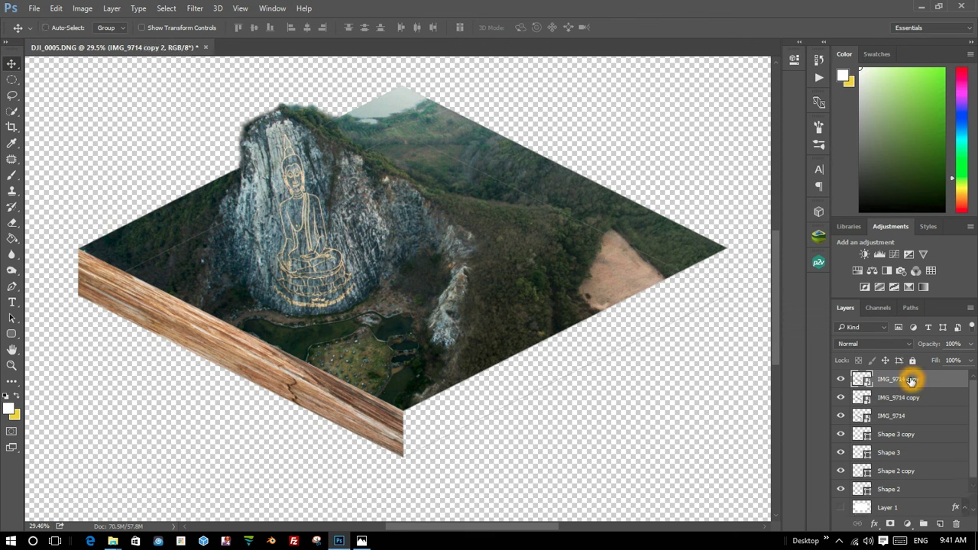
{"action": "key", "text": "ctrl+z"}
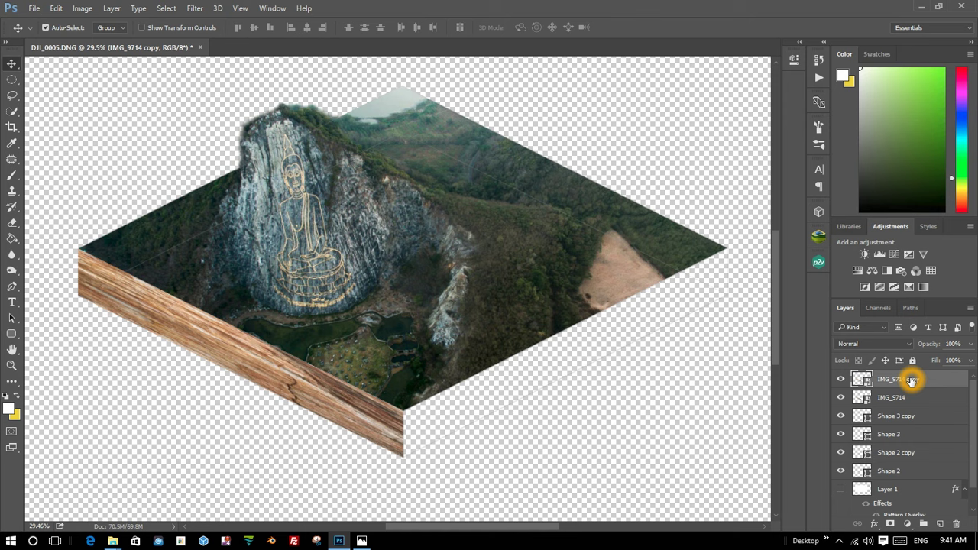
{"action": "mouse_move", "coordinate": [252, 360]}
{"action": "left_mouse_down"}
{"action": "mouse_move", "coordinate": [562, 400]}
{"action": "mouse_move", "coordinate": [546, 388]}
{"action": "left_mouse_up"}
{"action": "right_click", "coordinate": [548, 390]}
{"action": "key", "text": "Escape"}
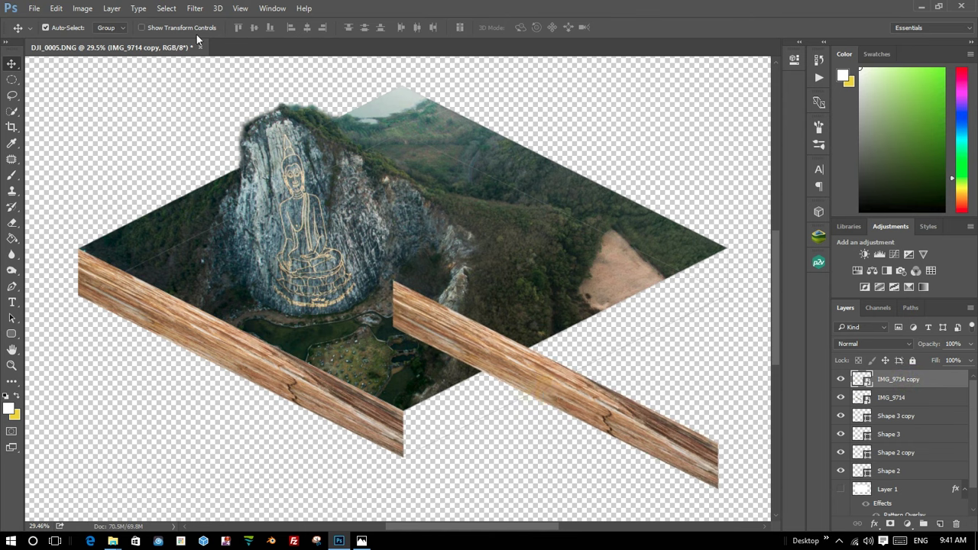
Flip the copied wall vertically and fit it under the top's right edge.
{"action": "key", "text": "ctrl+t"}
{"action": "right_click", "coordinate": [549, 368]}
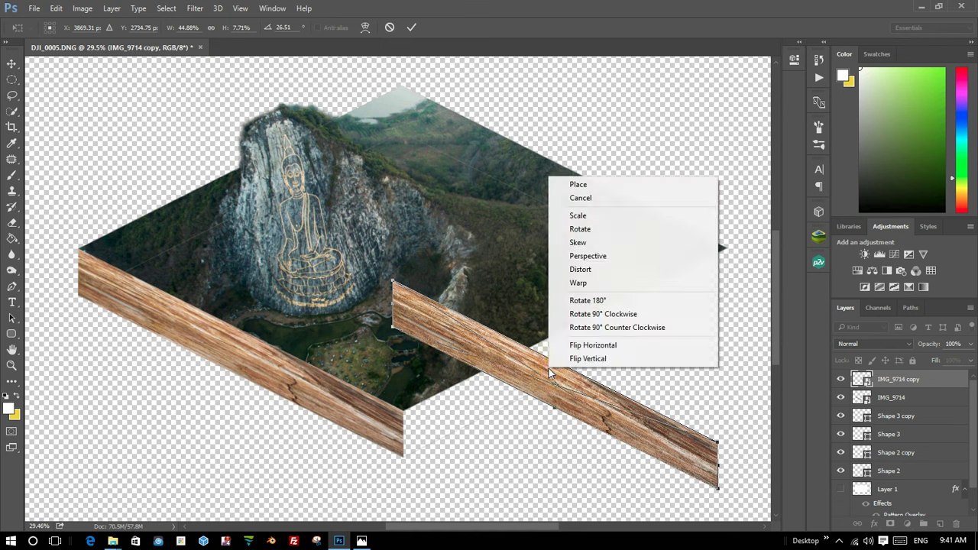
{"action": "left_click", "coordinate": [608, 357]}
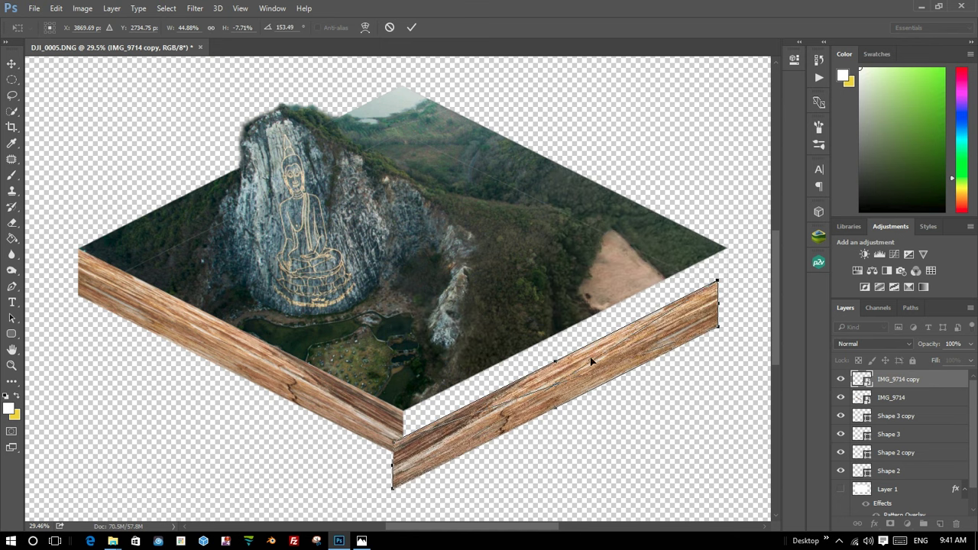
{"action": "left_click_drag", "start_coordinate": [598, 380], "coordinate": [607, 346]}
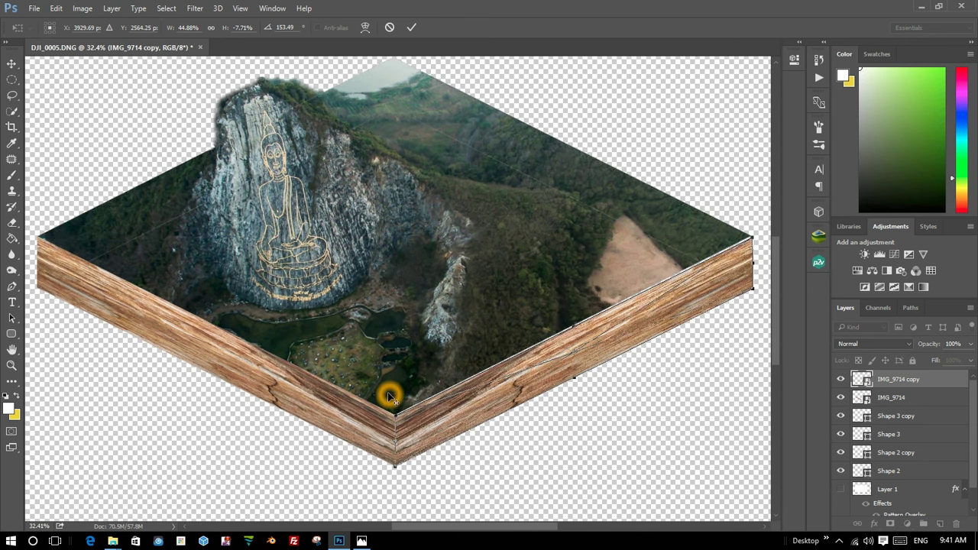
{"action": "scroll", "coordinate": [388, 396], "scroll_direction": "up", "scroll_amount": 2}
{"action": "scroll", "coordinate": [388, 396], "scroll_direction": "up", "scroll_amount": 1}
{"action": "scroll", "coordinate": [388, 396], "scroll_direction": "down", "scroll_amount": 4}
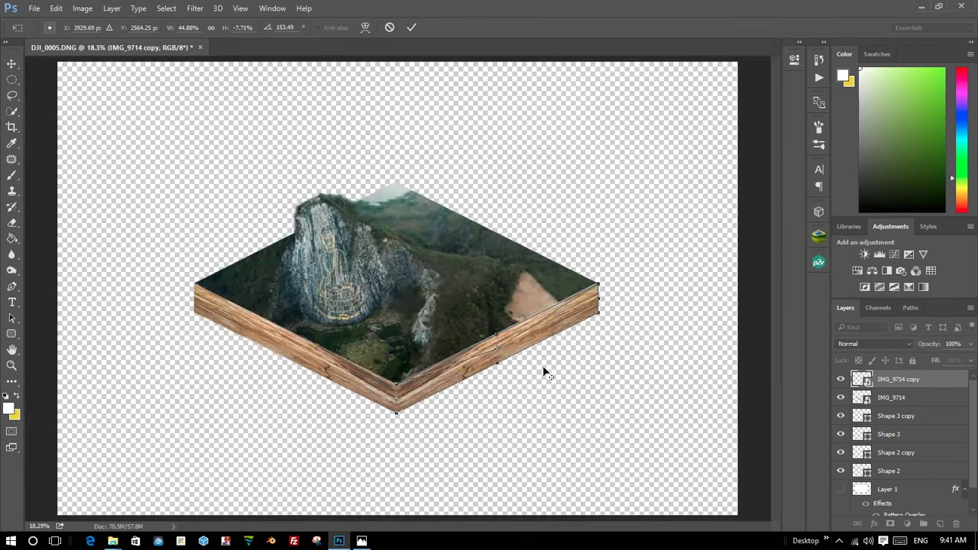
{"action": "scroll", "coordinate": [563, 298], "scroll_direction": "down", "scroll_amount": 1}
{"action": "scroll", "coordinate": [564, 298], "scroll_direction": "up", "scroll_amount": 4}
{"action": "scroll", "coordinate": [553, 323], "scroll_direction": "up", "scroll_amount": 2}
{"action": "scroll", "coordinate": [618, 273], "scroll_direction": "up", "scroll_amount": 2}
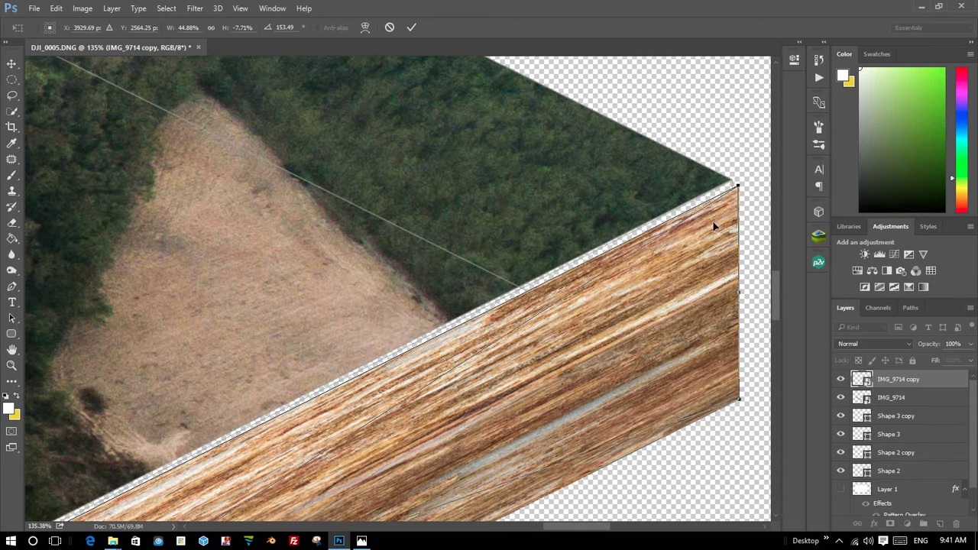
{"action": "left_click_drag", "start_coordinate": [714, 226], "coordinate": [702, 218]}
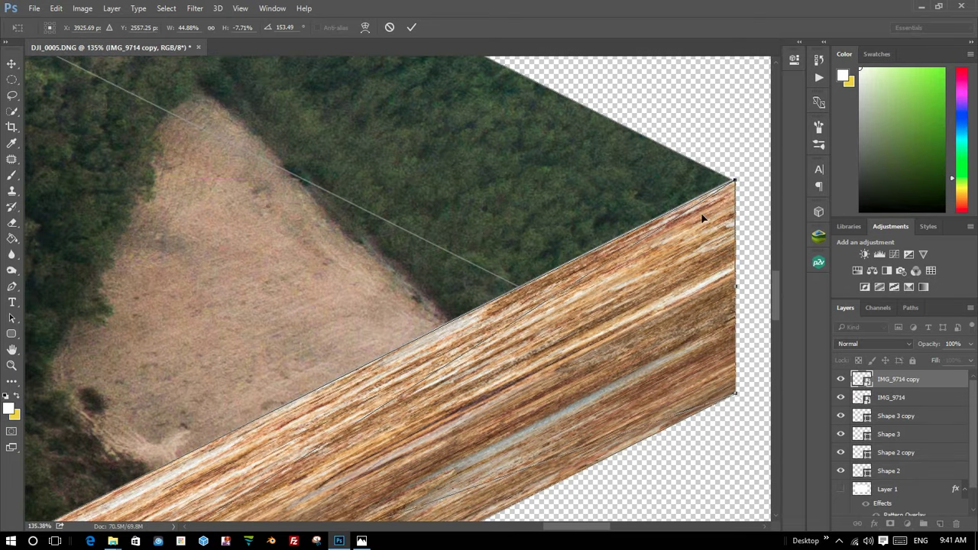
Commit the right wall, rotated 153.49°, so both walls meet at the front corner.
{"action": "scroll", "coordinate": [701, 212], "scroll_direction": "down", "scroll_amount": 2}
{"action": "scroll", "coordinate": [322, 403], "scroll_direction": "down", "scroll_amount": 3}
{"action": "scroll", "coordinate": [321, 402], "scroll_direction": "up", "scroll_amount": 5}
{"action": "scroll", "coordinate": [273, 430], "scroll_direction": "up", "scroll_amount": 3}
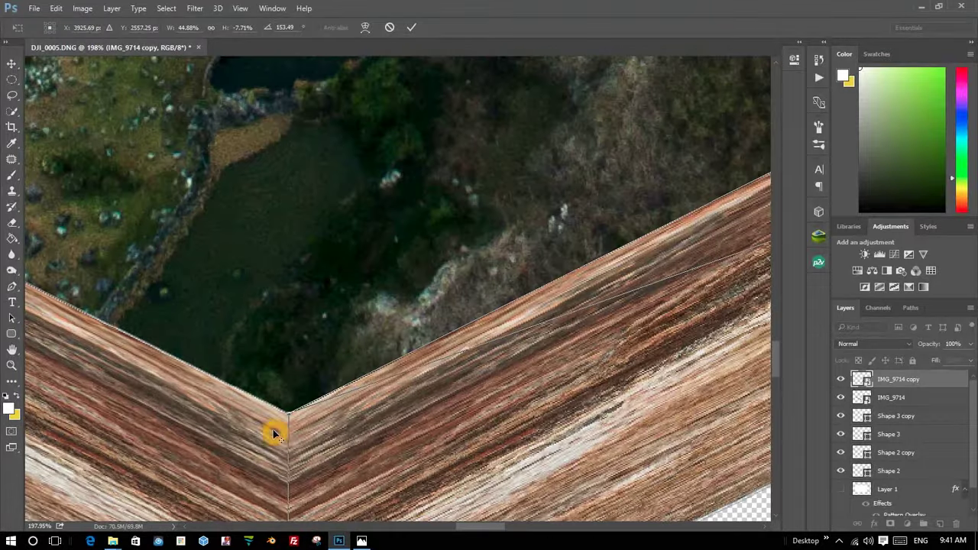
{"action": "scroll", "coordinate": [273, 430], "scroll_direction": "down", "scroll_amount": 5}
{"action": "scroll", "coordinate": [306, 416], "scroll_direction": "up", "scroll_amount": 1}
{"action": "scroll", "coordinate": [304, 418], "scroll_direction": "up", "scroll_amount": 1}
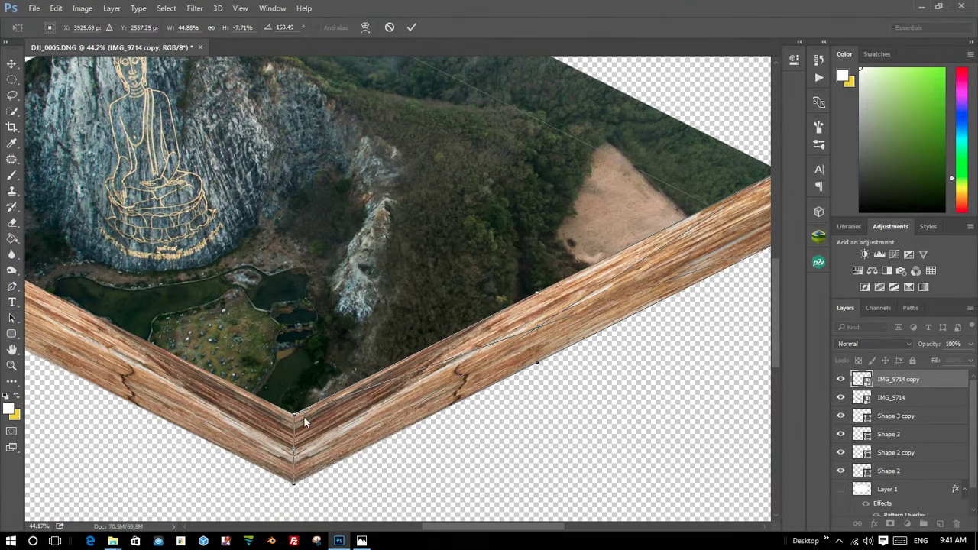
{"action": "left_click", "coordinate": [308, 379]}
{"action": "key", "text": "alt+space"}
{"action": "key", "text": "Return"}
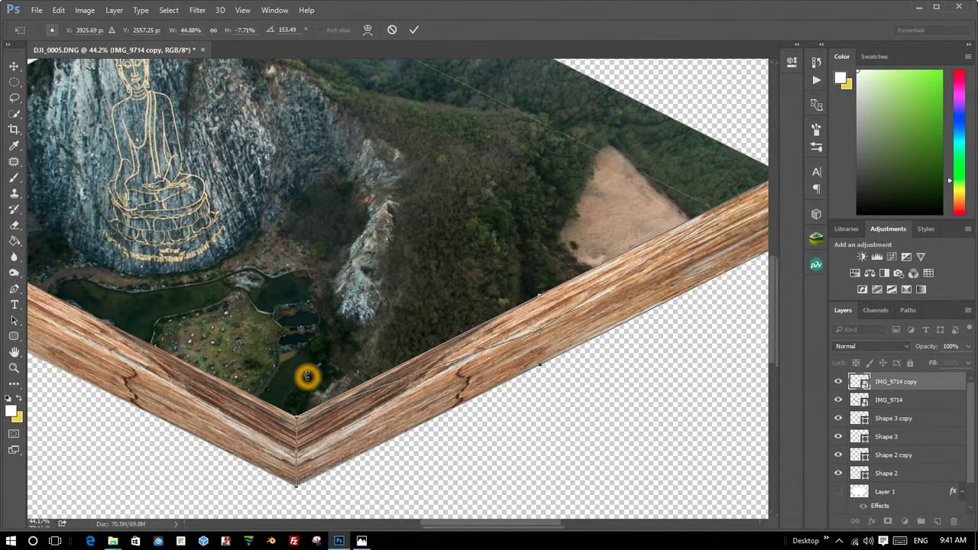
{"action": "double_click", "coordinate": [351, 368]}
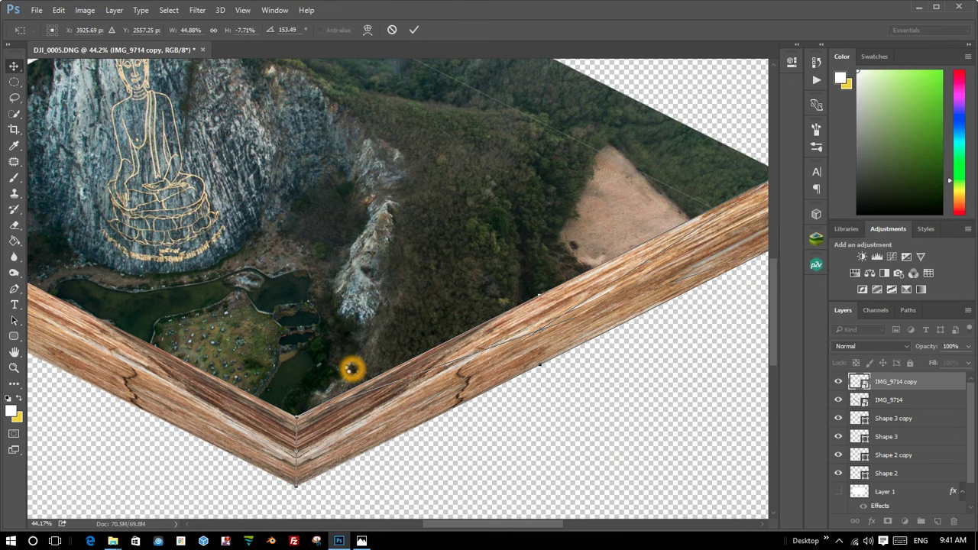
Zoom into the peak, then set up the Eraser on Layer 0 with a firmer edge hardness.
{"action": "scroll", "coordinate": [337, 350], "scroll_direction": "down", "scroll_amount": 2}
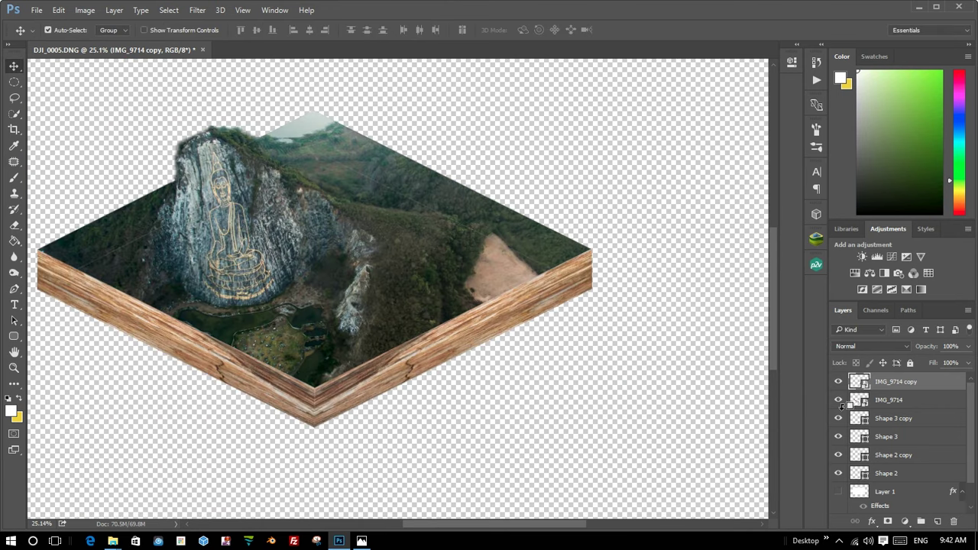
{"action": "scroll", "coordinate": [391, 342], "scroll_direction": "up", "scroll_amount": 2}
{"action": "scroll", "coordinate": [392, 342], "scroll_direction": "down", "scroll_amount": 1}
{"action": "scroll", "coordinate": [391, 342], "scroll_direction": "down", "scroll_amount": 1}
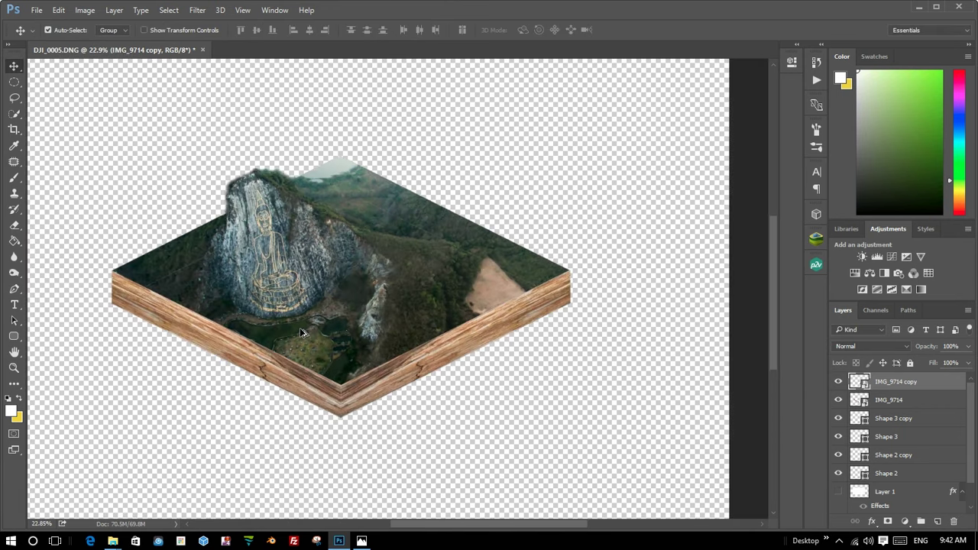
{"action": "scroll", "coordinate": [300, 328], "scroll_direction": "down", "scroll_amount": 2}
{"action": "scroll", "coordinate": [406, 265], "scroll_direction": "down", "scroll_amount": 1}
{"action": "scroll", "coordinate": [406, 265], "scroll_direction": "up", "scroll_amount": 1}
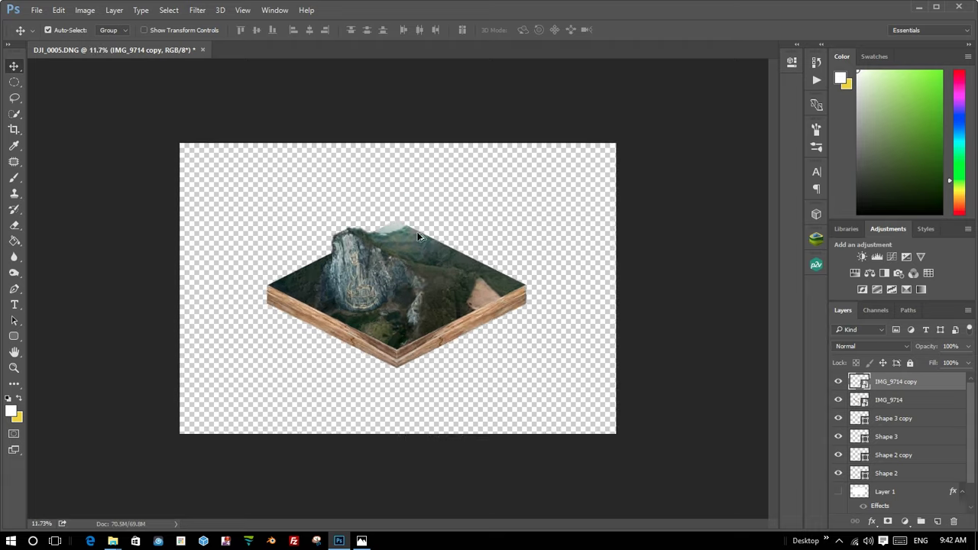
{"action": "scroll", "coordinate": [438, 244], "scroll_direction": "up", "scroll_amount": 1}
{"action": "scroll", "coordinate": [332, 244], "scroll_direction": "down", "scroll_amount": 1}
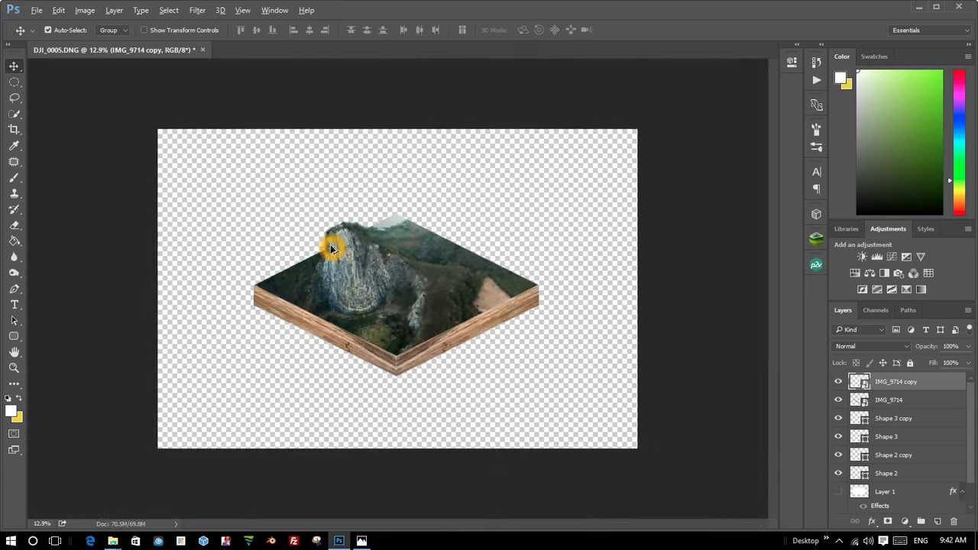
{"action": "scroll", "coordinate": [348, 254], "scroll_direction": "up", "scroll_amount": 2}
{"action": "scroll", "coordinate": [348, 254], "scroll_direction": "down", "scroll_amount": 2}
{"action": "scroll", "coordinate": [455, 256], "scroll_direction": "up", "scroll_amount": 2}
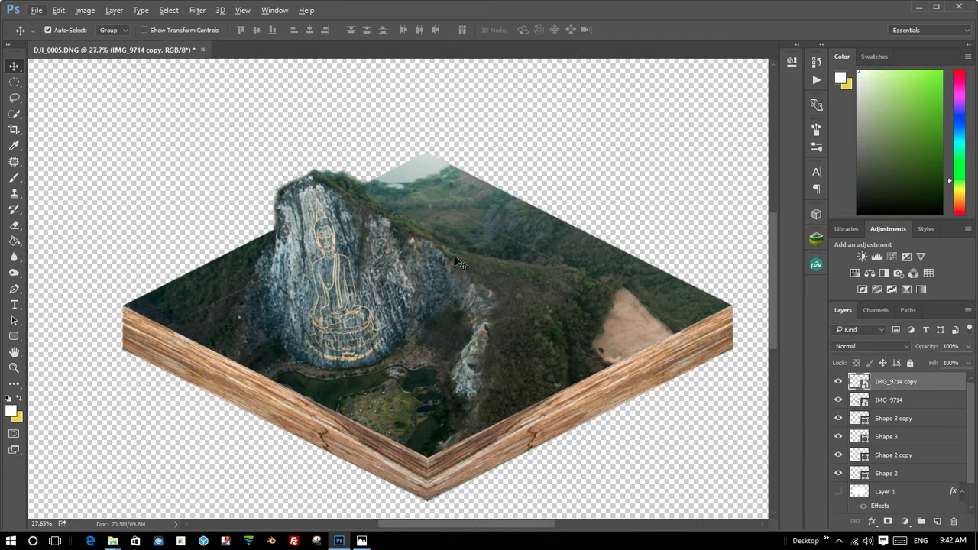
{"action": "scroll", "coordinate": [459, 256], "scroll_direction": "down", "scroll_amount": 1}
{"action": "scroll", "coordinate": [460, 256], "scroll_direction": "up", "scroll_amount": 1}
{"action": "scroll", "coordinate": [343, 194], "scroll_direction": "up", "scroll_amount": 3}
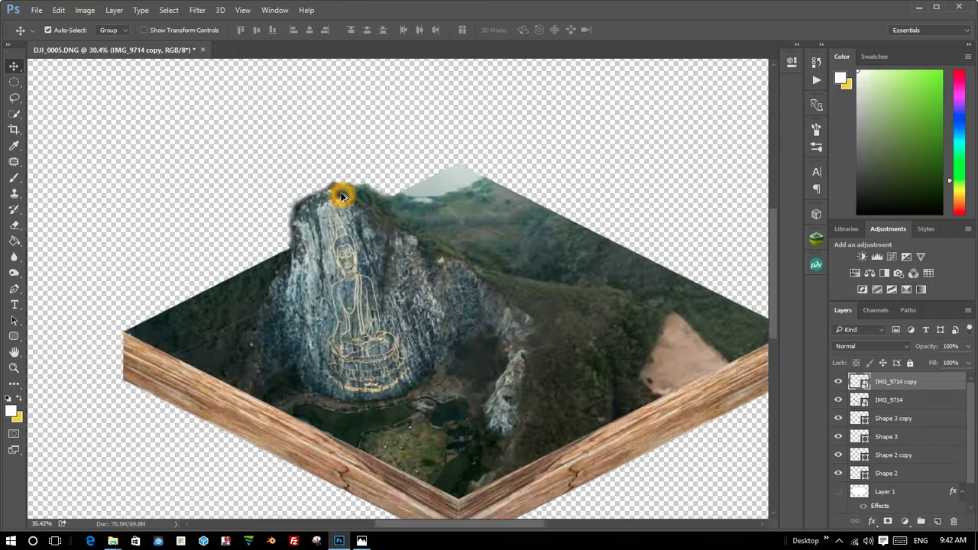
{"action": "scroll", "coordinate": [344, 151], "scroll_direction": "up", "scroll_amount": 4}
{"action": "scroll", "coordinate": [355, 187], "scroll_direction": "down", "scroll_amount": 2}
{"action": "scroll", "coordinate": [355, 189], "scroll_direction": "down", "scroll_amount": 1}
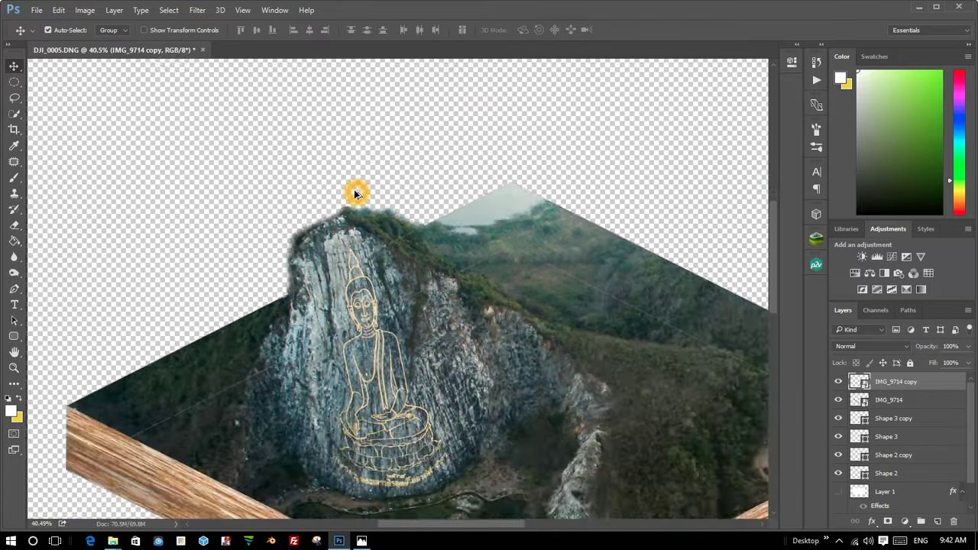
{"action": "scroll", "coordinate": [163, 173], "scroll_direction": "up", "scroll_amount": 4}
{"action": "left_click", "coordinate": [17, 228]}
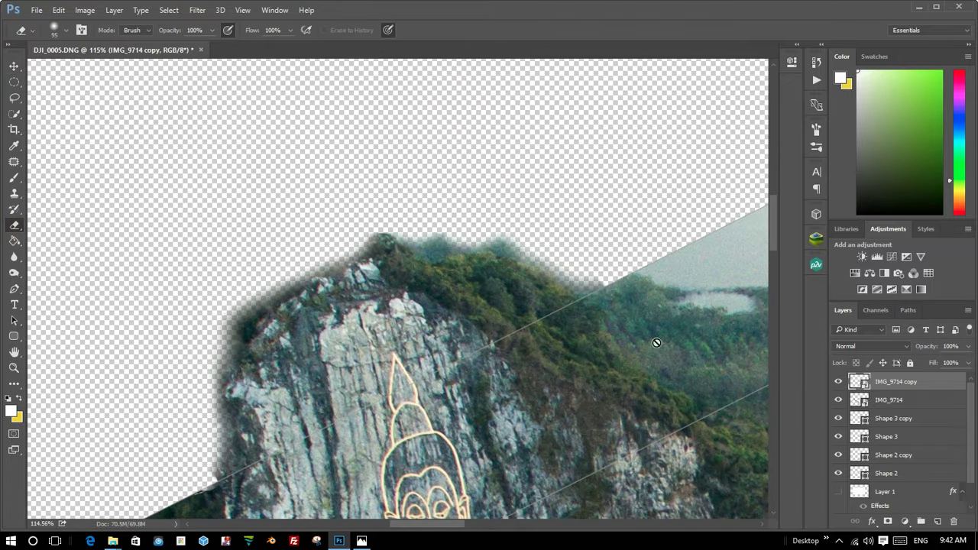
{"action": "scroll", "coordinate": [925, 478], "scroll_direction": "down", "scroll_amount": 2}
{"action": "left_click", "coordinate": [902, 506]}
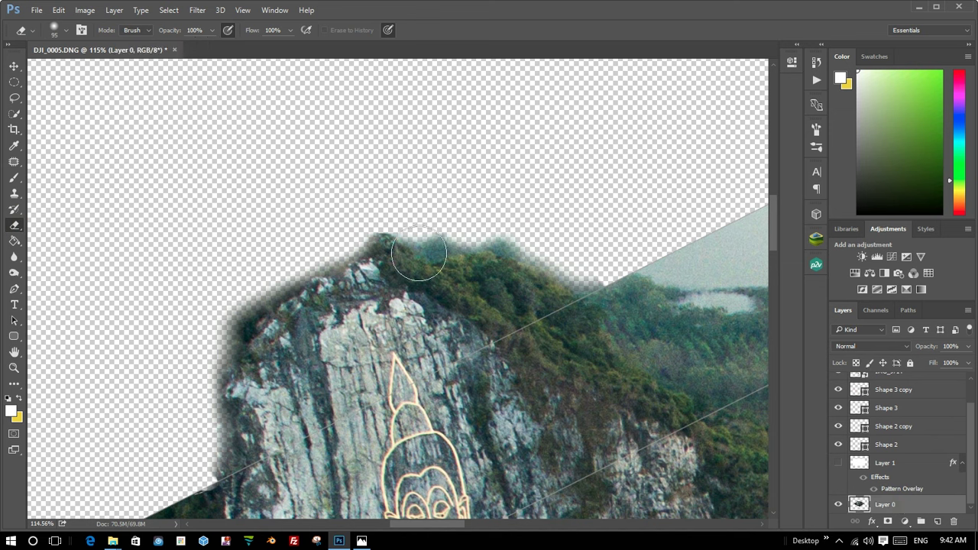
{"action": "right_click", "coordinate": [408, 151]}
{"action": "left_click_drag", "start_coordinate": [486, 210], "coordinate": [521, 211]}
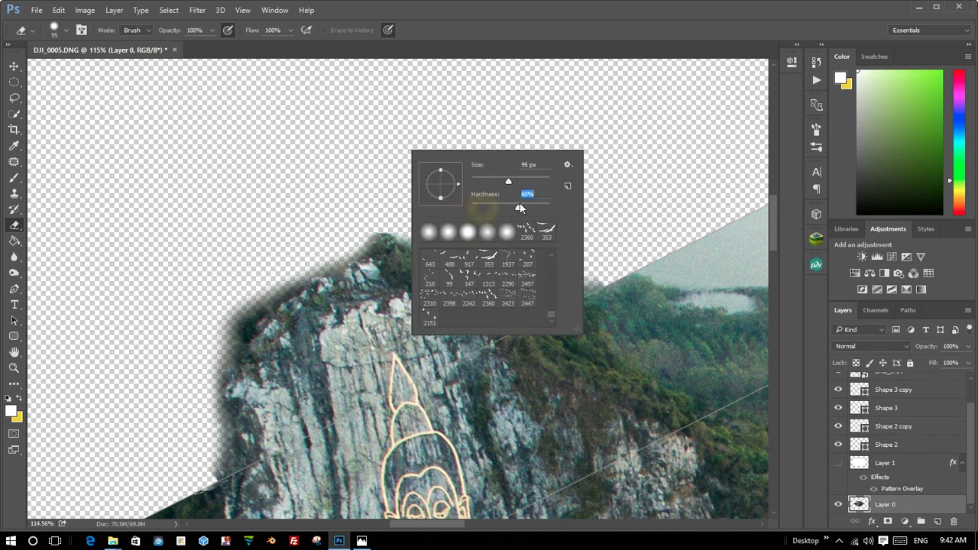
{"action": "left_click", "coordinate": [348, 174]}
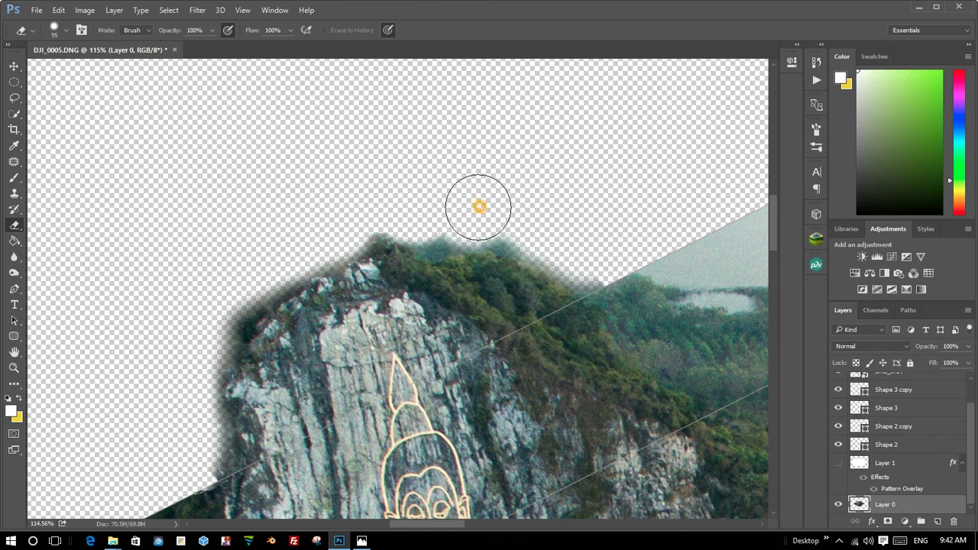
Erase the ragged sky fringe along the ridge top, the peak, and the cliff's left edge.
{"action": "left_click_drag", "start_coordinate": [520, 212], "coordinate": [585, 256]}
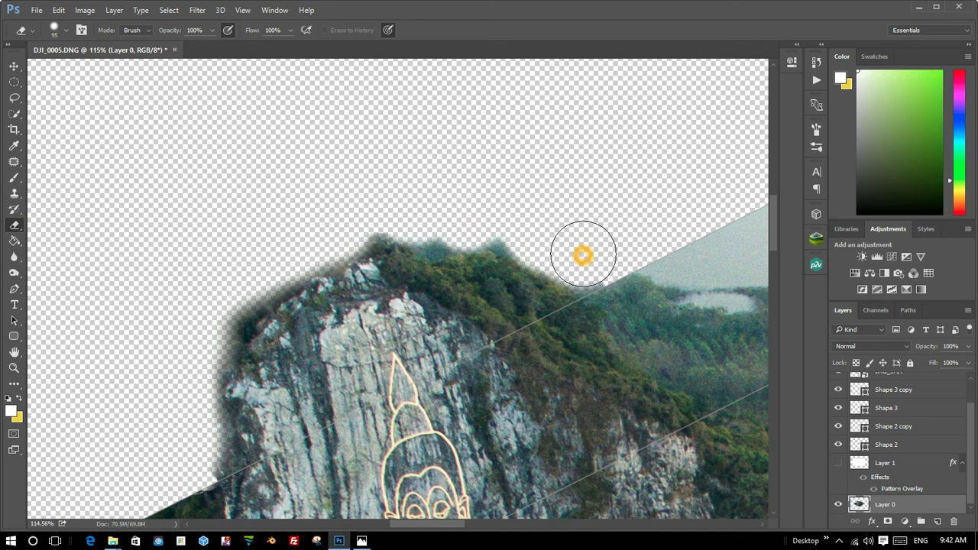
{"action": "left_click", "coordinate": [437, 225]}
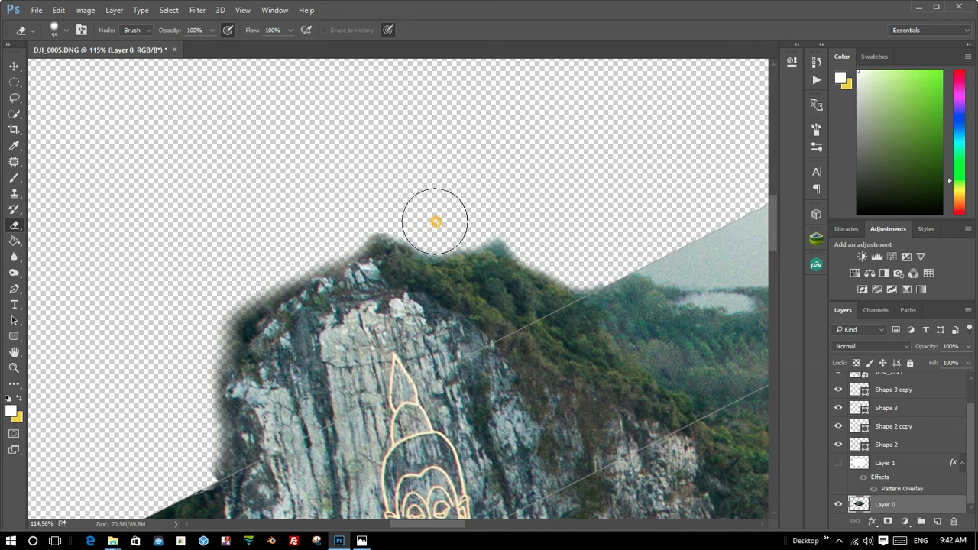
{"action": "left_click", "coordinate": [415, 212]}
{"action": "mouse_move", "coordinate": [354, 221]}
{"action": "left_mouse_down"}
{"action": "mouse_move", "coordinate": [230, 288]}
{"action": "mouse_move", "coordinate": [203, 316]}
{"action": "mouse_move", "coordinate": [190, 372]}
{"action": "mouse_move", "coordinate": [219, 301]}
{"action": "mouse_move", "coordinate": [190, 332]}
{"action": "mouse_move", "coordinate": [202, 394]}
{"action": "left_mouse_up"}
Touch up the remaining stray fringe along the cliff edge near the peak.
{"action": "scroll", "coordinate": [197, 302], "scroll_direction": "down", "scroll_amount": 2}
{"action": "scroll", "coordinate": [192, 372], "scroll_direction": "down", "scroll_amount": 2}
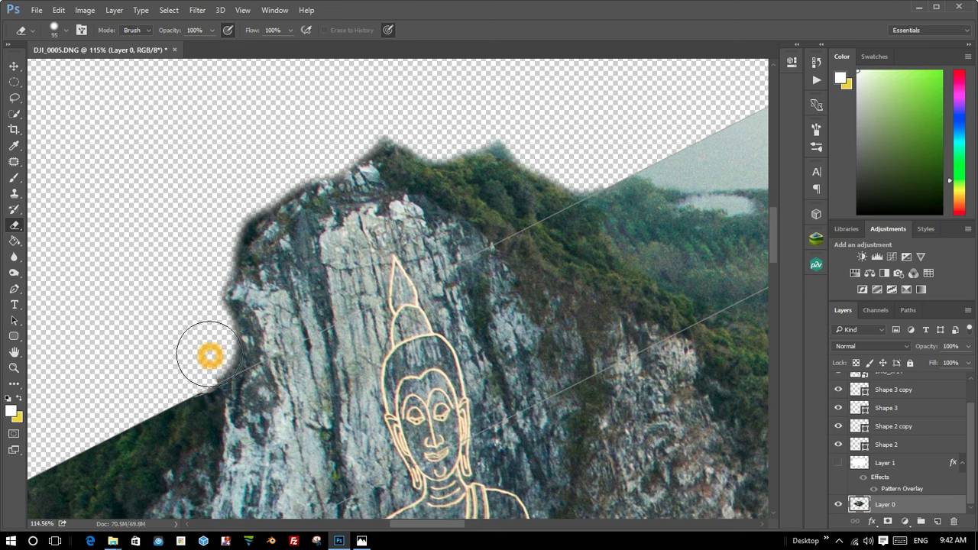
{"action": "left_click_drag", "start_coordinate": [207, 354], "coordinate": [203, 355]}
{"action": "scroll", "coordinate": [201, 327], "scroll_direction": "down", "scroll_amount": 1}
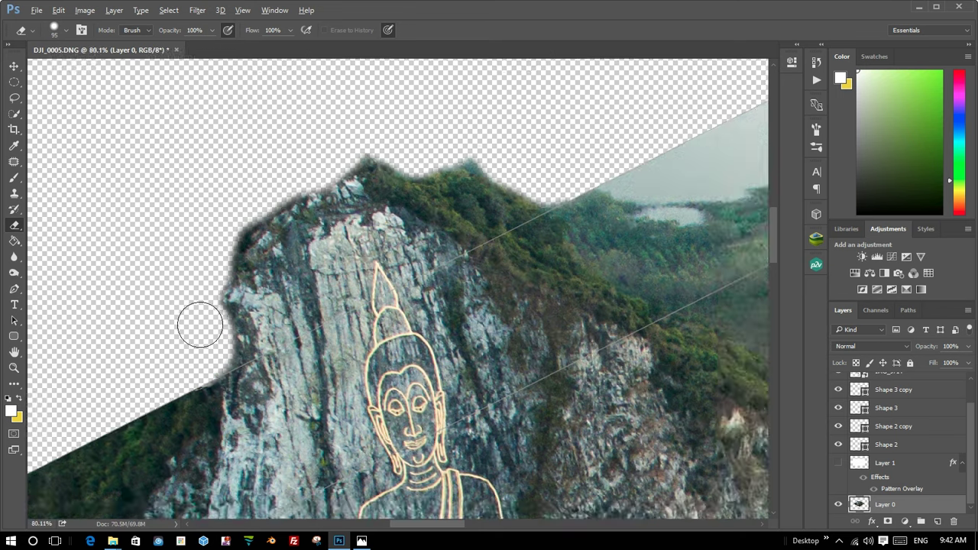
{"action": "scroll", "coordinate": [200, 325], "scroll_direction": "down", "scroll_amount": 1}
{"action": "left_click_drag", "start_coordinate": [200, 295], "coordinate": [203, 280]}
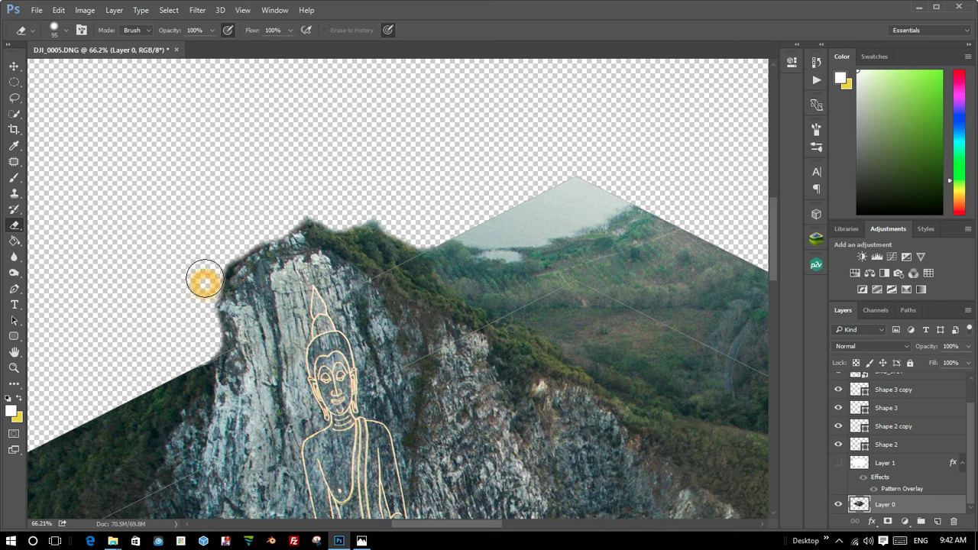
{"action": "scroll", "coordinate": [342, 209], "scroll_direction": "down", "scroll_amount": 1}
{"action": "left_click", "coordinate": [329, 195]}
{"action": "left_click_drag", "start_coordinate": [328, 196], "coordinate": [316, 201]}
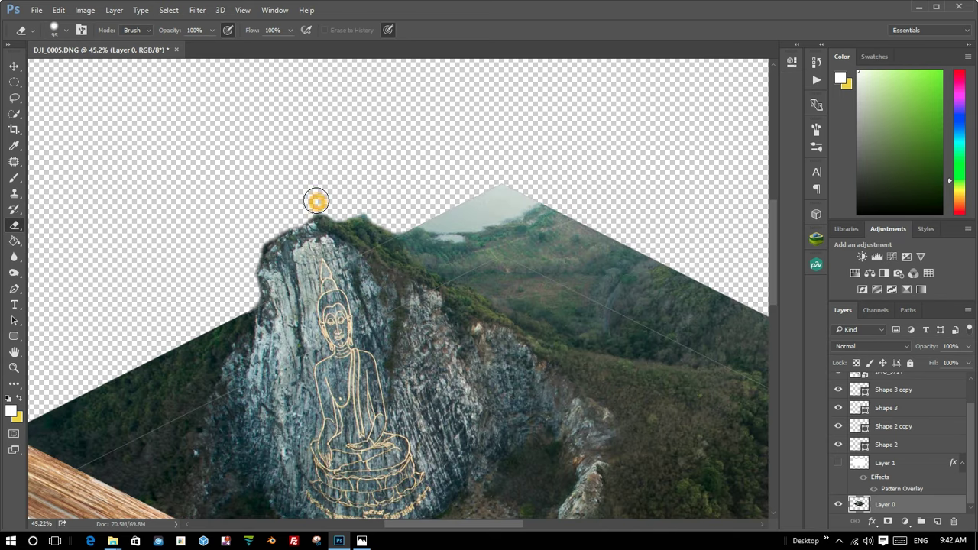
{"action": "scroll", "coordinate": [500, 214], "scroll_direction": "down", "scroll_amount": 1}
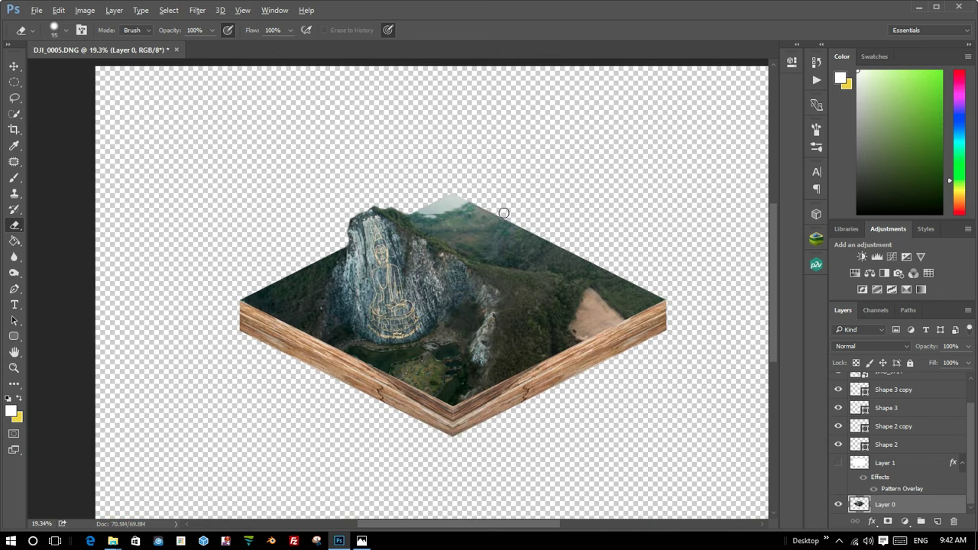
{"action": "scroll", "coordinate": [533, 224], "scroll_direction": "down", "scroll_amount": 1}
{"action": "scroll", "coordinate": [471, 197], "scroll_direction": "up", "scroll_amount": 1}
{"action": "scroll", "coordinate": [471, 198], "scroll_direction": "up", "scroll_amount": 1}
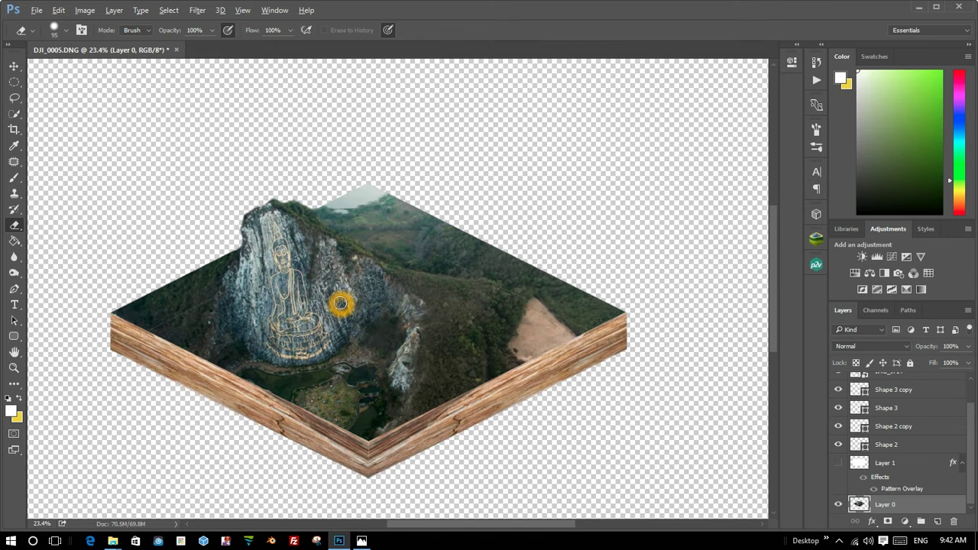
{"action": "scroll", "coordinate": [340, 301], "scroll_direction": "down", "scroll_amount": 1}
{"action": "scroll", "coordinate": [341, 301], "scroll_direction": "down", "scroll_amount": 1}
{"action": "scroll", "coordinate": [357, 258], "scroll_direction": "up", "scroll_amount": 2}
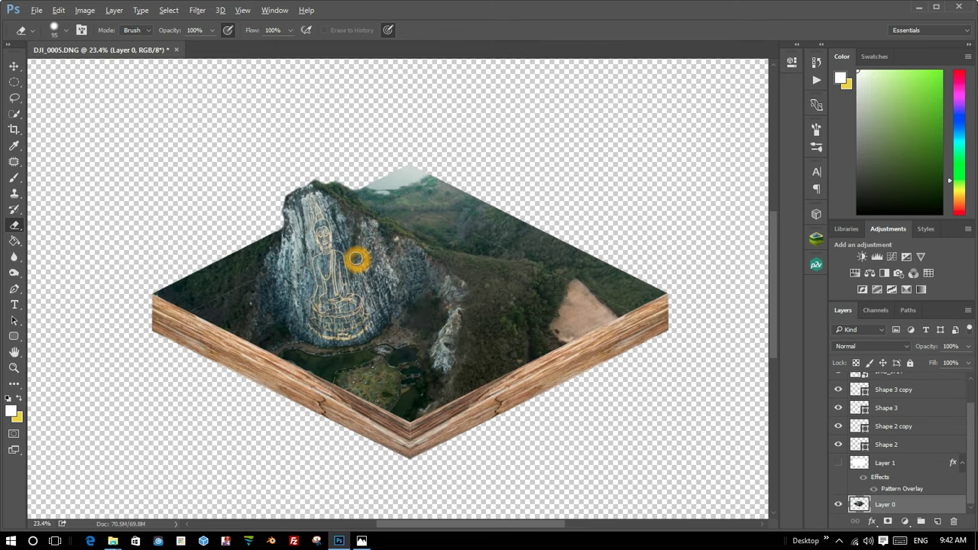
{"action": "scroll", "coordinate": [369, 263], "scroll_direction": "up", "scroll_amount": 1}
{"action": "scroll", "coordinate": [369, 264], "scroll_direction": "down", "scroll_amount": 1}
{"action": "scroll", "coordinate": [459, 272], "scroll_direction": "up", "scroll_amount": 1}
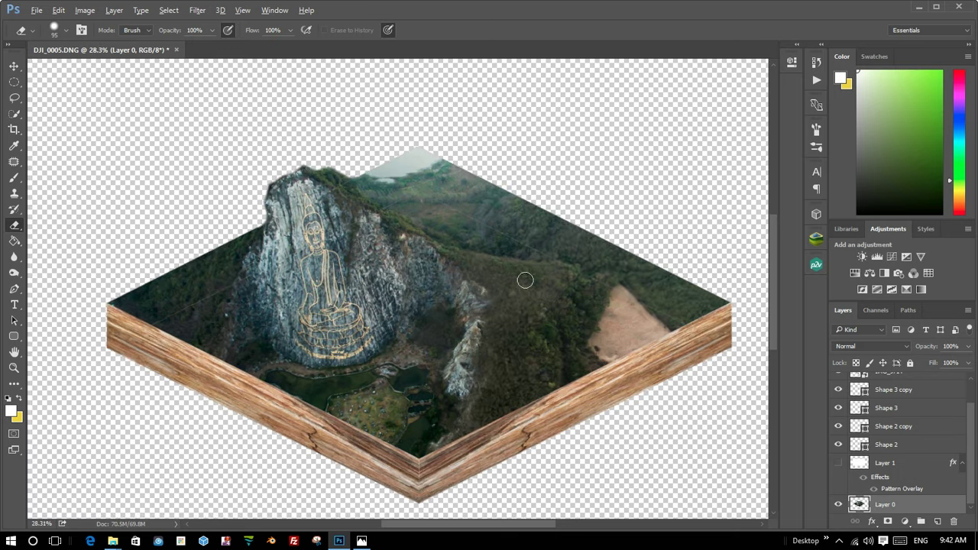
{"action": "scroll", "coordinate": [526, 279], "scroll_direction": "down", "scroll_amount": 1}
{"action": "scroll", "coordinate": [613, 278], "scroll_direction": "up", "scroll_amount": 1}
{"action": "scroll", "coordinate": [614, 280], "scroll_direction": "down", "scroll_amount": 1}
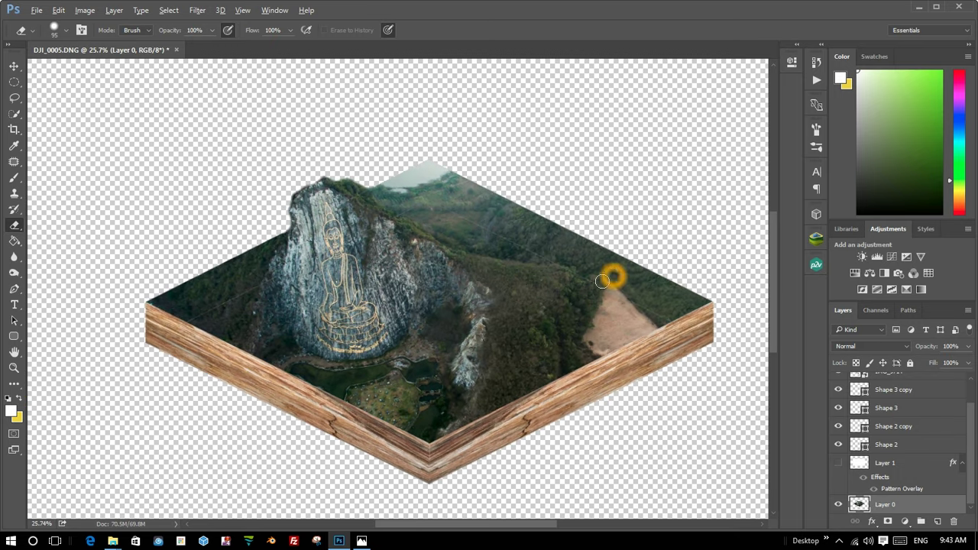
{"action": "scroll", "coordinate": [574, 310], "scroll_direction": "up", "scroll_amount": 1}
{"action": "scroll", "coordinate": [574, 311], "scroll_direction": "down", "scroll_amount": 1}
{"action": "scroll", "coordinate": [573, 311], "scroll_direction": "up", "scroll_amount": 1}
{"action": "scroll", "coordinate": [573, 311], "scroll_direction": "up", "scroll_amount": 1}
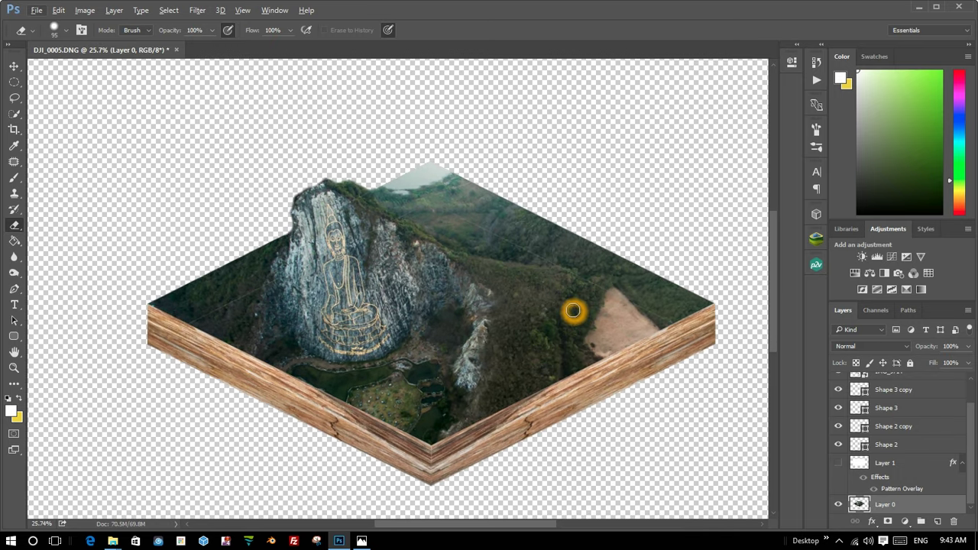
{"action": "scroll", "coordinate": [553, 311], "scroll_direction": "down", "scroll_amount": 1}
{"action": "scroll", "coordinate": [498, 287], "scroll_direction": "up", "scroll_amount": 1}
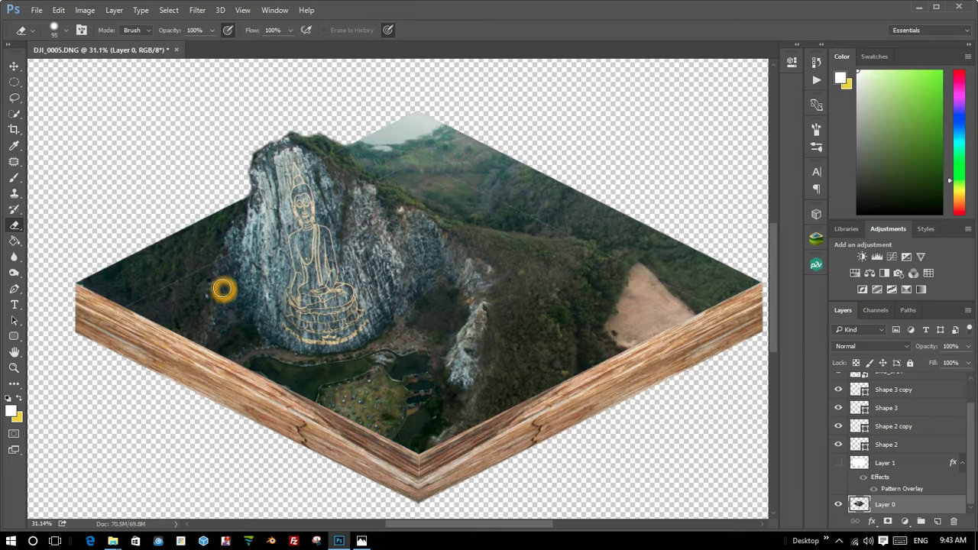
{"action": "scroll", "coordinate": [343, 461], "scroll_direction": "up", "scroll_amount": 2}
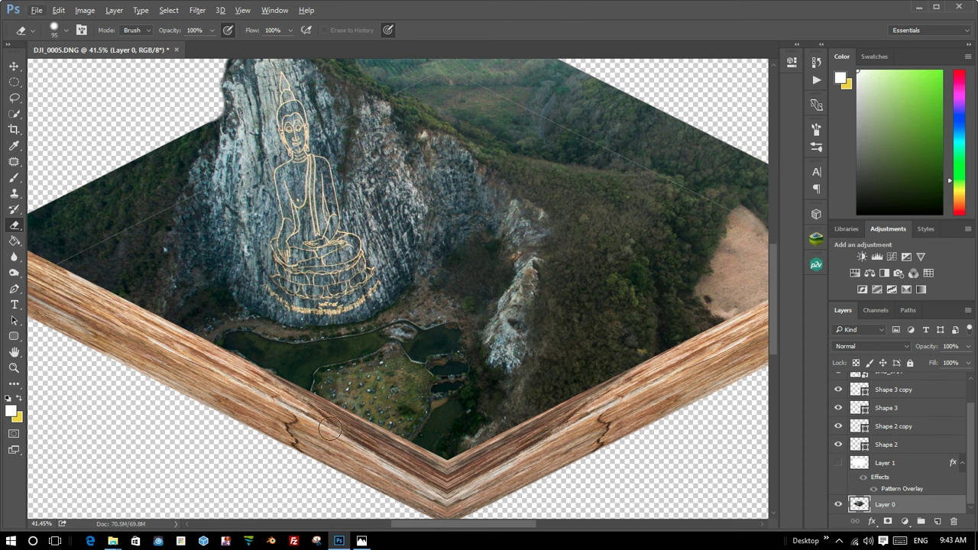
{"action": "scroll", "coordinate": [673, 414], "scroll_direction": "down", "scroll_amount": 1}
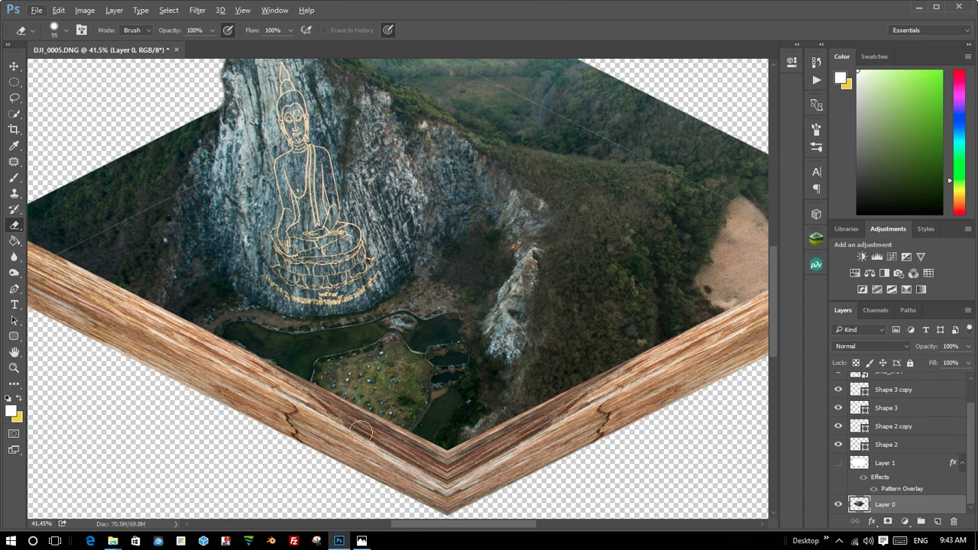
{"action": "scroll", "coordinate": [361, 432], "scroll_direction": "down", "scroll_amount": 3}
{"action": "left_click_drag", "start_coordinate": [175, 301], "coordinate": [219, 323]}
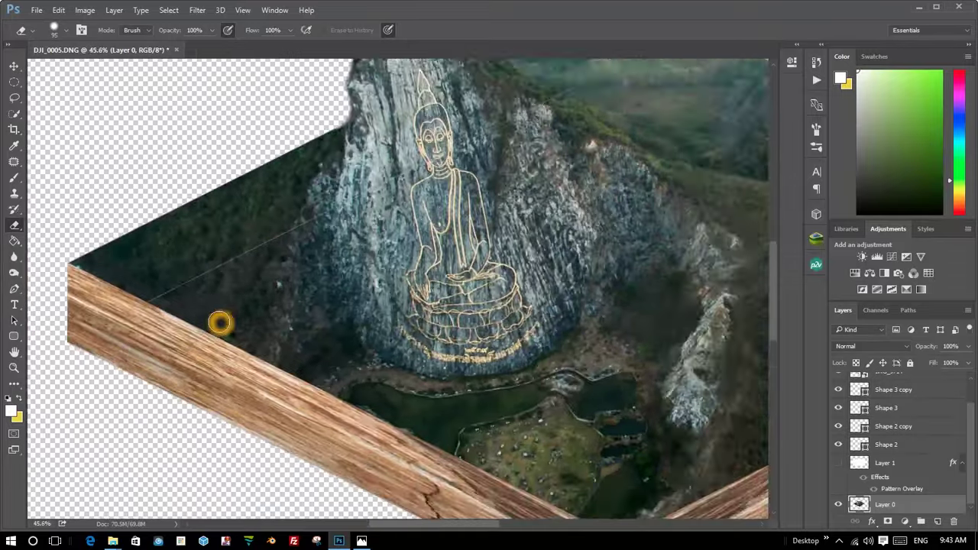
{"action": "scroll", "coordinate": [698, 376], "scroll_direction": "down", "scroll_amount": 3}
{"action": "scroll", "coordinate": [680, 321], "scroll_direction": "up", "scroll_amount": 2}
{"action": "scroll", "coordinate": [680, 291], "scroll_direction": "up", "scroll_amount": 2}
{"action": "scroll", "coordinate": [673, 276], "scroll_direction": "up", "scroll_amount": 1}
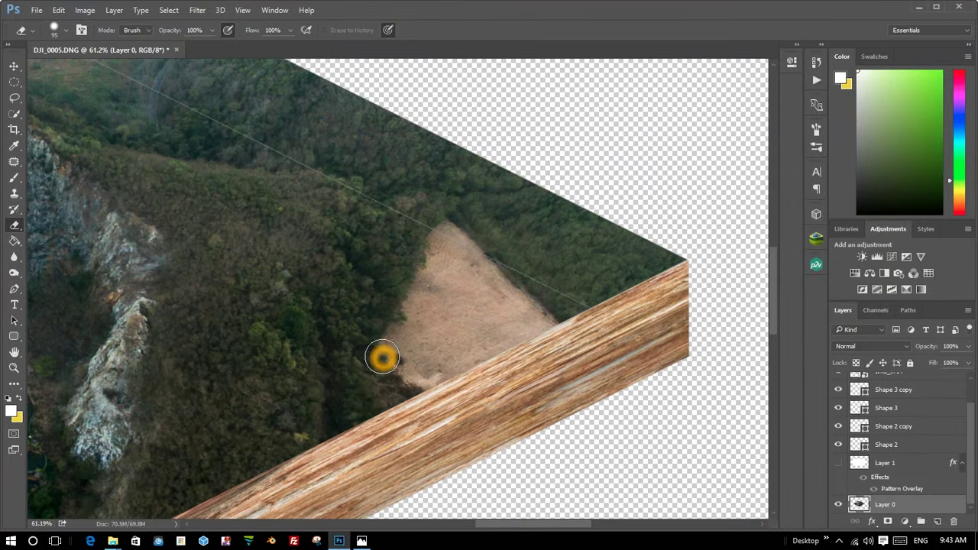
{"action": "scroll", "coordinate": [464, 323], "scroll_direction": "down", "scroll_amount": 2}
{"action": "scroll", "coordinate": [519, 346], "scroll_direction": "up", "scroll_amount": 2}
{"action": "scroll", "coordinate": [519, 346], "scroll_direction": "up", "scroll_amount": 2}
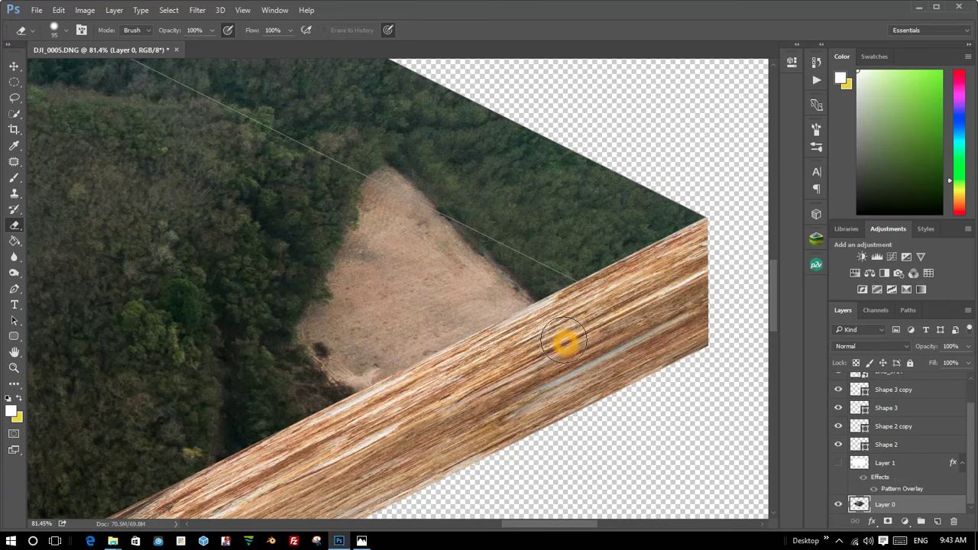
{"action": "scroll", "coordinate": [972, 468], "scroll_direction": "up", "scroll_amount": 2}
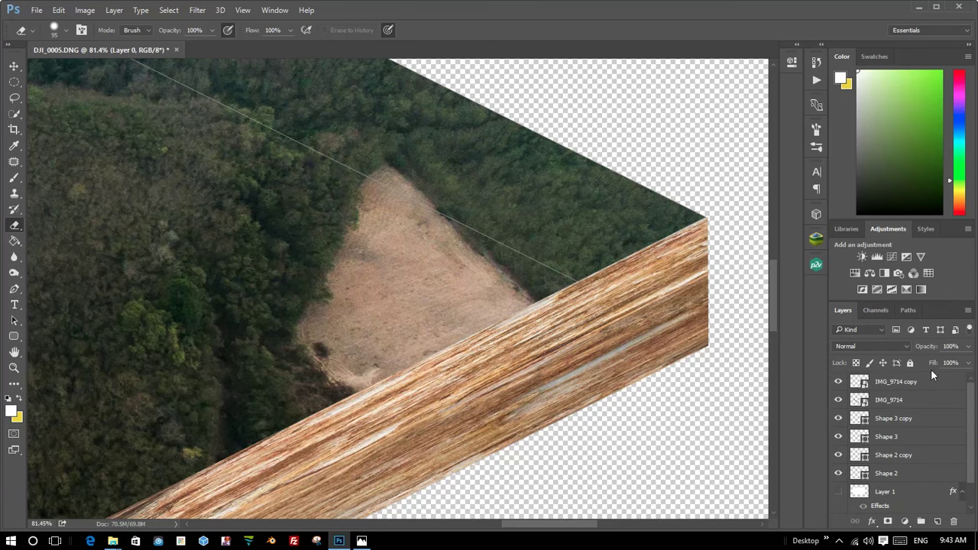
Lasso-select the wood wall section below the dirt clearing.
{"action": "left_click", "coordinate": [14, 98]}
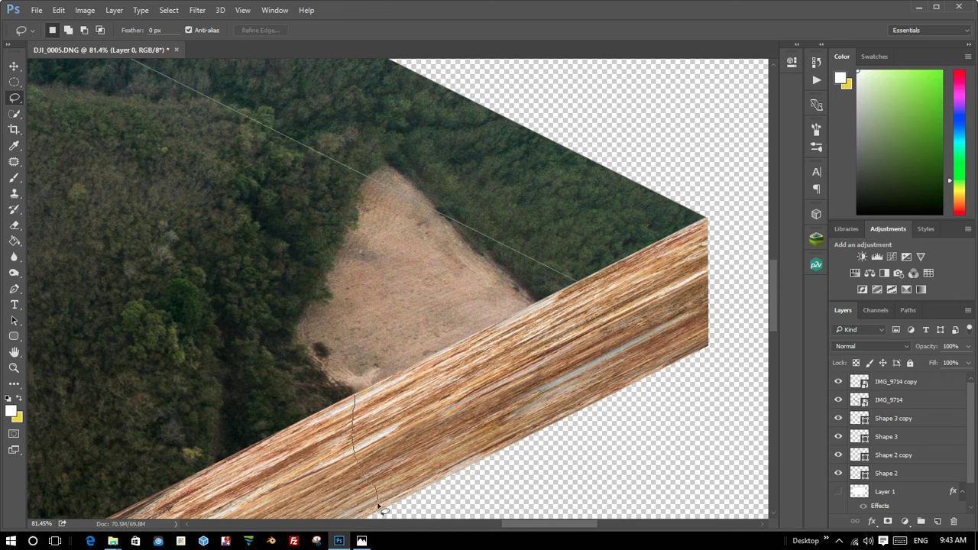
{"action": "left_click_drag", "start_coordinate": [375, 516], "coordinate": [375, 511]}
{"action": "left_click", "coordinate": [601, 404]}
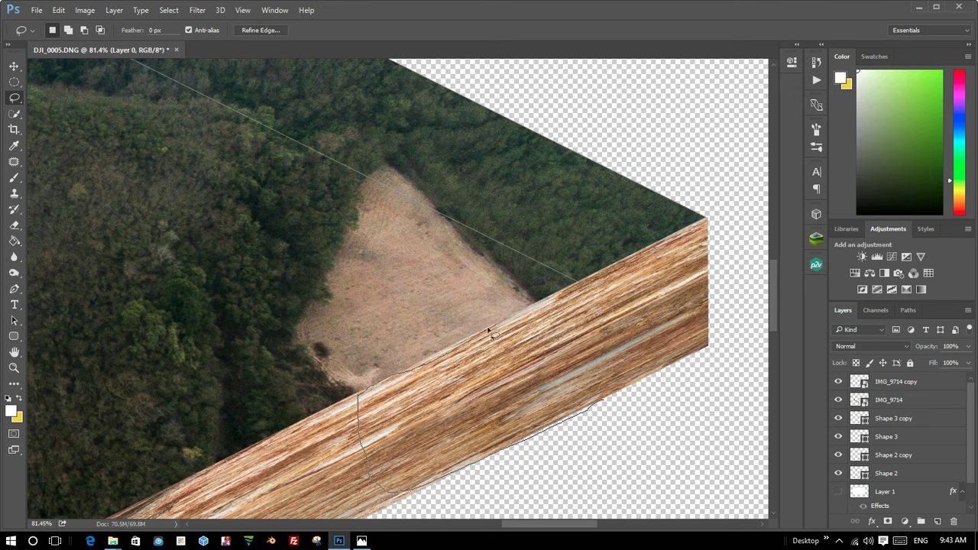
{"action": "left_click_drag", "start_coordinate": [539, 300], "coordinate": [553, 317]}
{"action": "left_click_drag", "start_coordinate": [552, 433], "coordinate": [482, 441]}
Add a new empty layer (Layer 3) in the Layers panel.
{"action": "scroll", "coordinate": [422, 411], "scroll_direction": "down", "scroll_amount": 2}
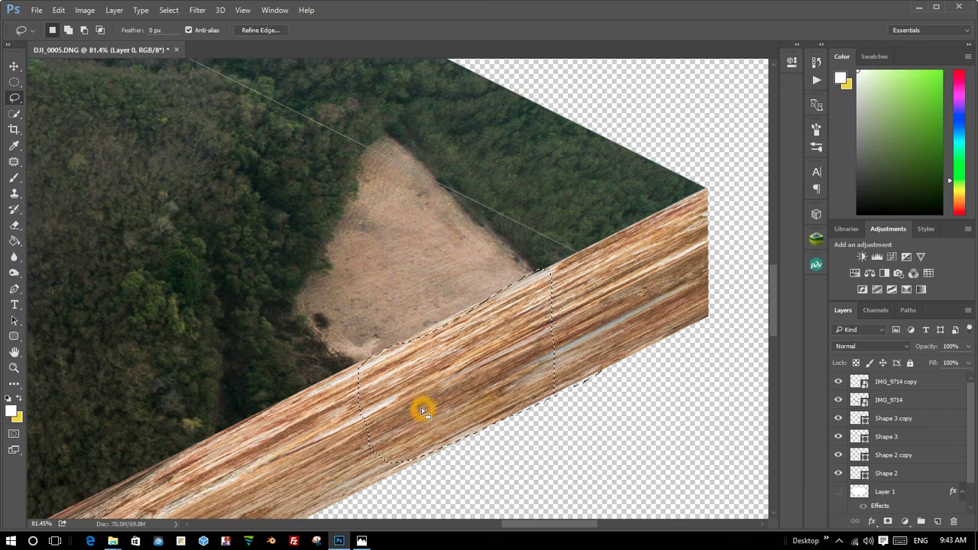
{"action": "left_click", "coordinate": [973, 448]}
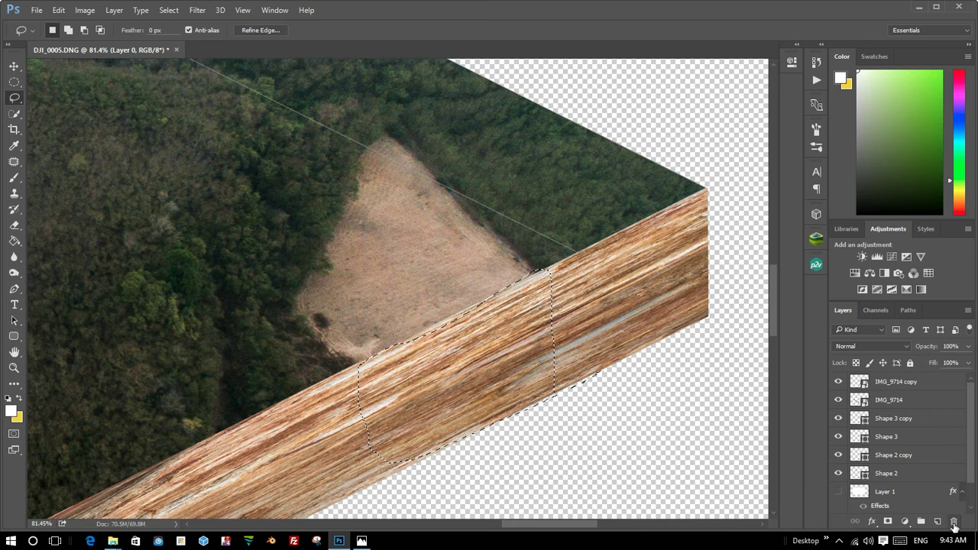
{"action": "left_click", "coordinate": [942, 524]}
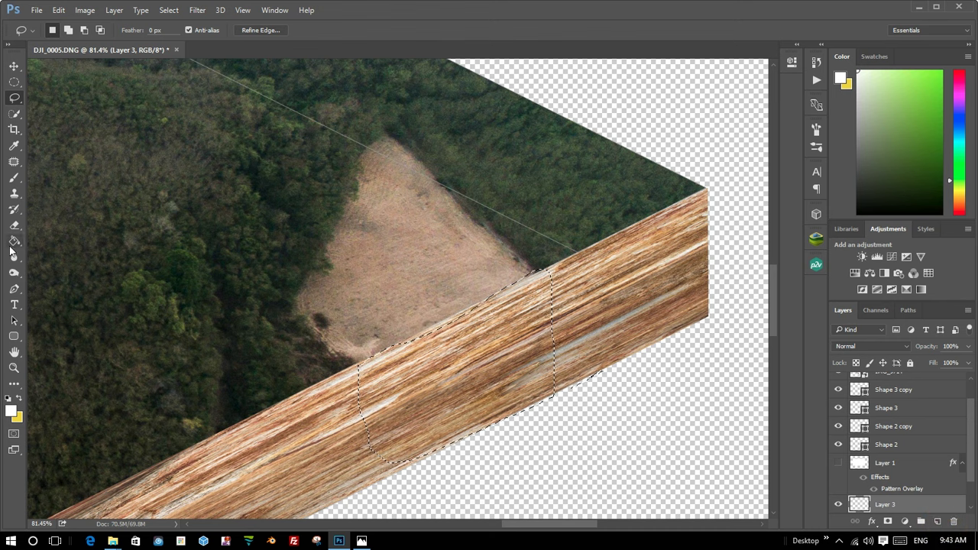
Sample the dirt clearing's light tan (#b39c87) as the foreground colour.
{"action": "left_click", "coordinate": [13, 145]}
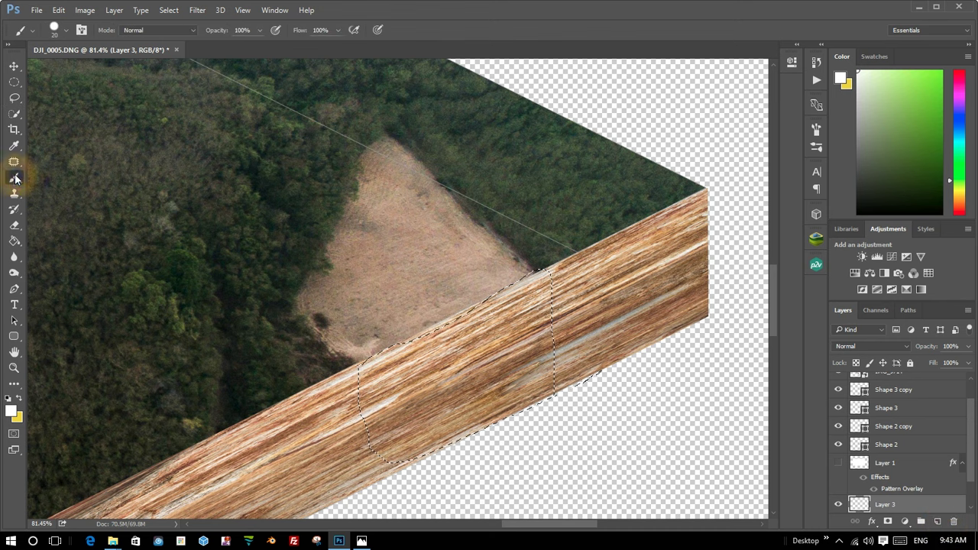
{"action": "left_click", "coordinate": [10, 412]}
{"action": "left_click", "coordinate": [452, 293]}
{"action": "left_click_drag", "start_coordinate": [464, 288], "coordinate": [483, 279]}
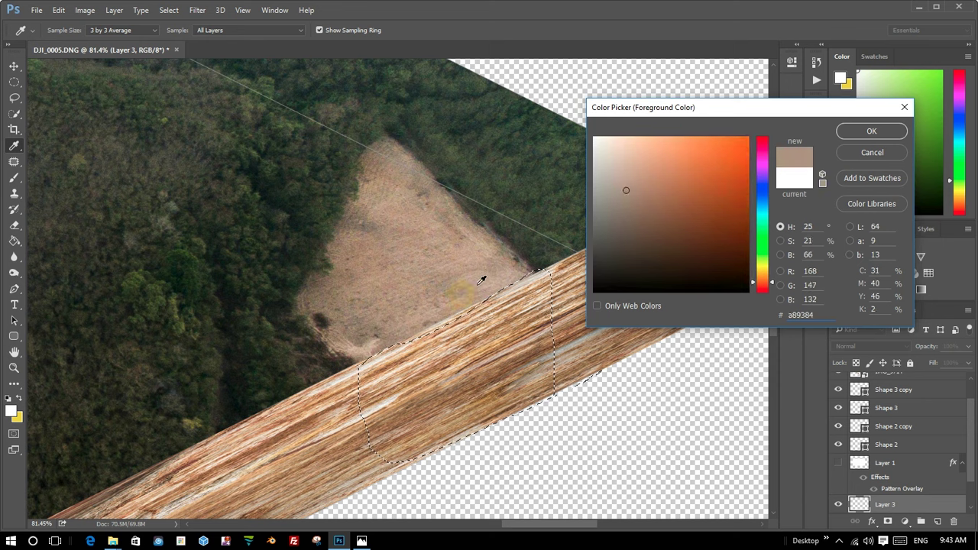
{"action": "left_click", "coordinate": [451, 289]}
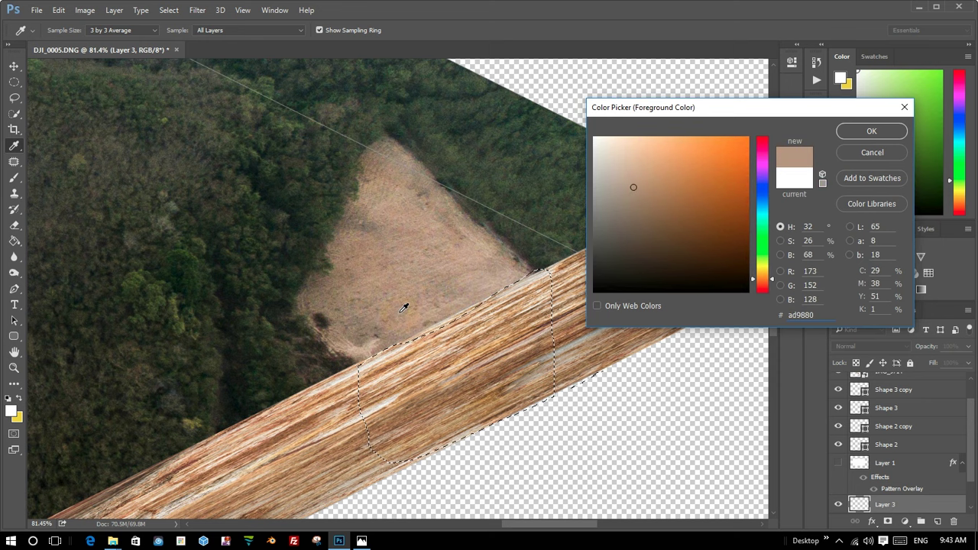
{"action": "left_click_drag", "start_coordinate": [403, 308], "coordinate": [485, 262]}
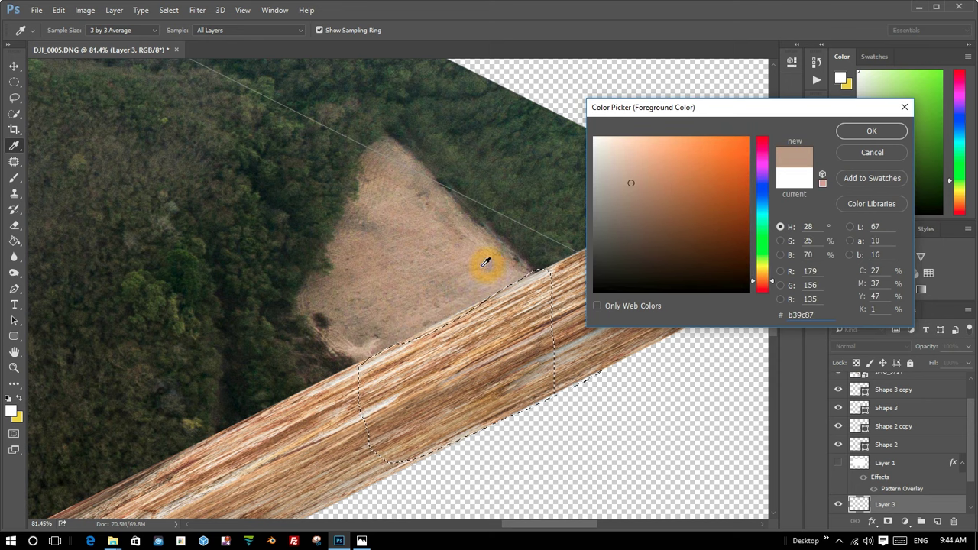
{"action": "left_click", "coordinate": [850, 130]}
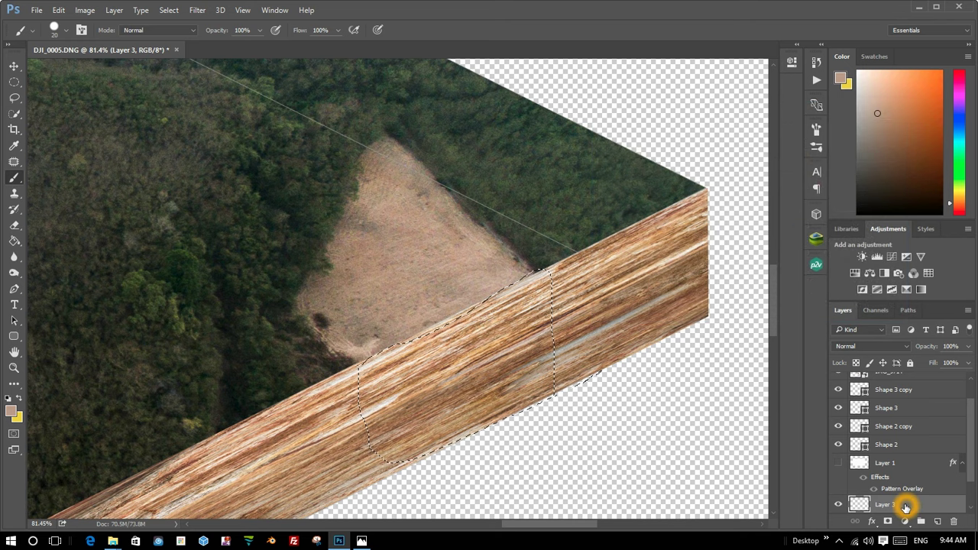
{"action": "left_click_drag", "start_coordinate": [971, 470], "coordinate": [968, 500]}
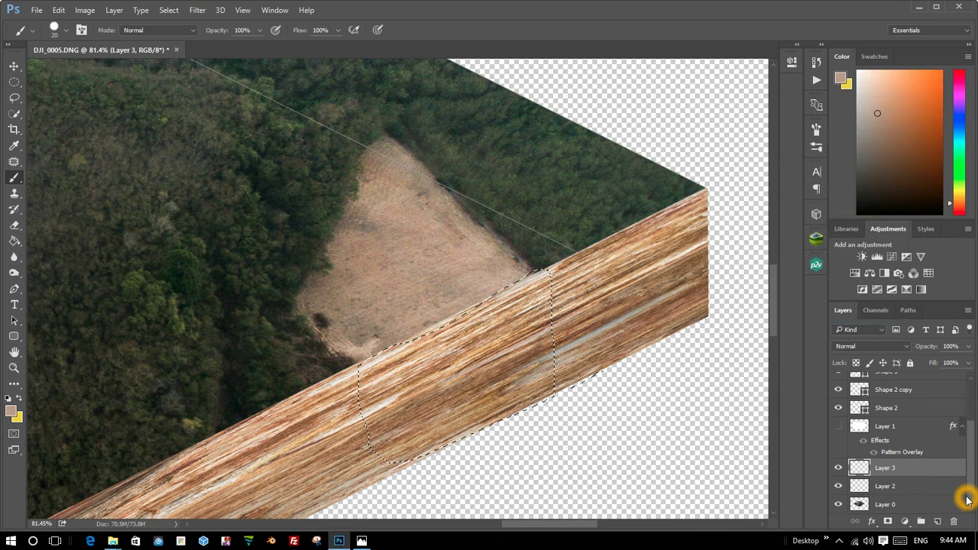
Move Layer 3 above Layer 1 and brush tan over every wood stretch inside the selection.
{"action": "mouse_move", "coordinate": [895, 468]}
{"action": "left_mouse_down"}
{"action": "mouse_move", "coordinate": [915, 417]}
{"action": "mouse_move", "coordinate": [902, 381]}
{"action": "left_mouse_up"}
{"action": "mouse_move", "coordinate": [457, 346]}
{"action": "left_mouse_down"}
{"action": "mouse_move", "coordinate": [437, 356]}
{"action": "mouse_move", "coordinate": [357, 357]}
{"action": "mouse_move", "coordinate": [372, 395]}
{"action": "left_mouse_up"}
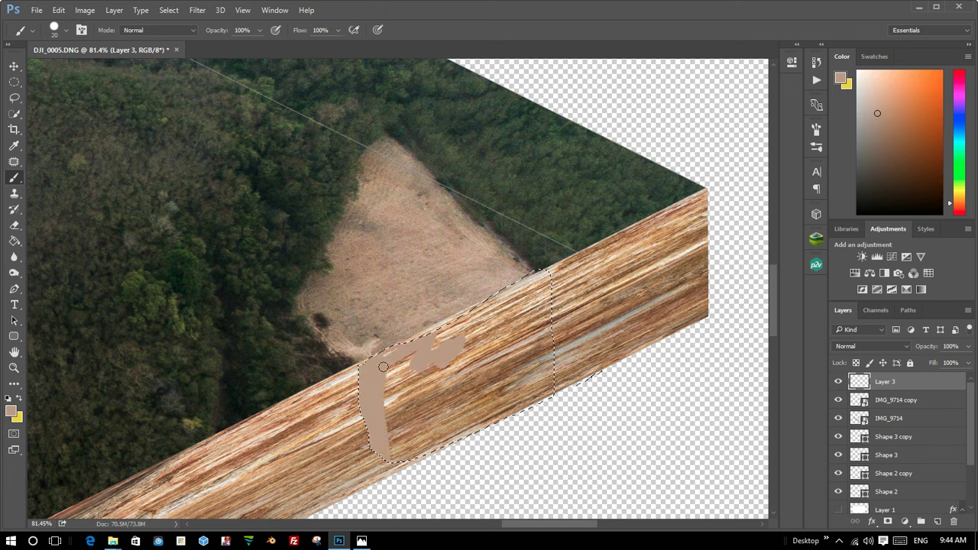
{"action": "mouse_move", "coordinate": [383, 367]}
{"action": "left_mouse_down"}
{"action": "mouse_move", "coordinate": [409, 350]}
{"action": "mouse_move", "coordinate": [406, 447]}
{"action": "mouse_move", "coordinate": [548, 273]}
{"action": "left_mouse_up"}
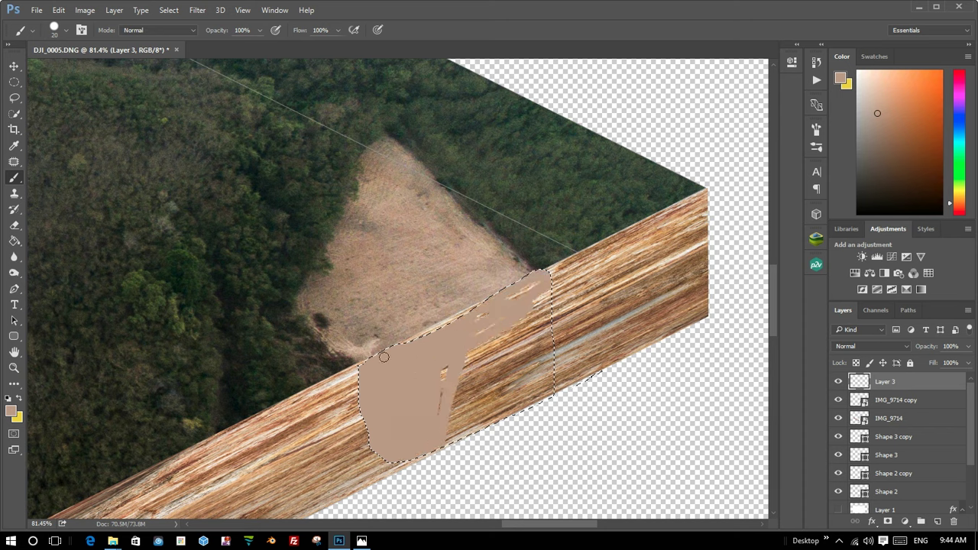
{"action": "mouse_move", "coordinate": [495, 328]}
{"action": "left_mouse_down"}
{"action": "mouse_move", "coordinate": [466, 382]}
{"action": "mouse_move", "coordinate": [407, 430]}
{"action": "mouse_move", "coordinate": [490, 405]}
{"action": "mouse_move", "coordinate": [417, 451]}
{"action": "left_mouse_up"}
{"action": "left_click_drag", "start_coordinate": [629, 412], "coordinate": [417, 392]}
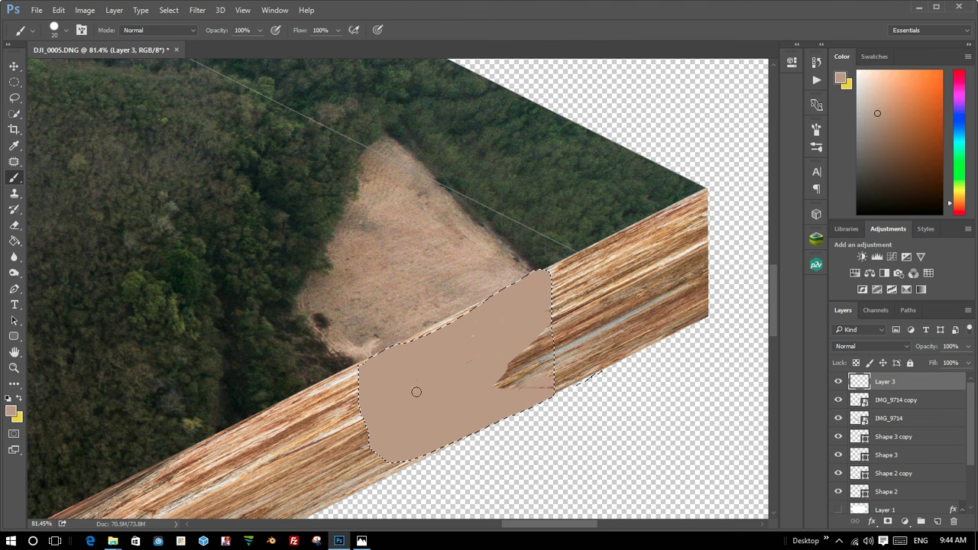
{"action": "left_click_drag", "start_coordinate": [468, 361], "coordinate": [540, 350]}
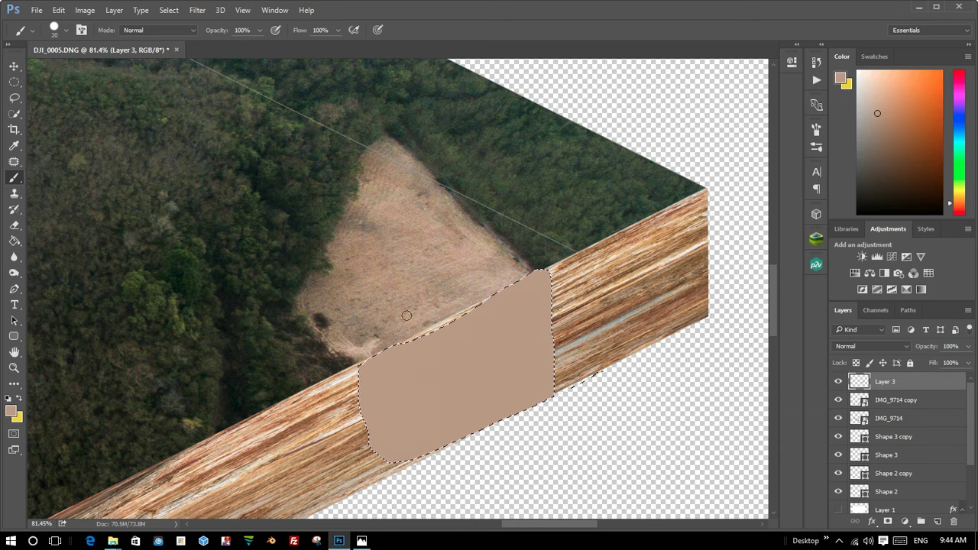
{"action": "scroll", "coordinate": [460, 303], "scroll_direction": "up", "scroll_amount": 1}
Deselect and paint straight tan bands over the remaining wood gaps along the wall edge.
{"action": "scroll", "coordinate": [459, 305], "scroll_direction": "up", "scroll_amount": 2}
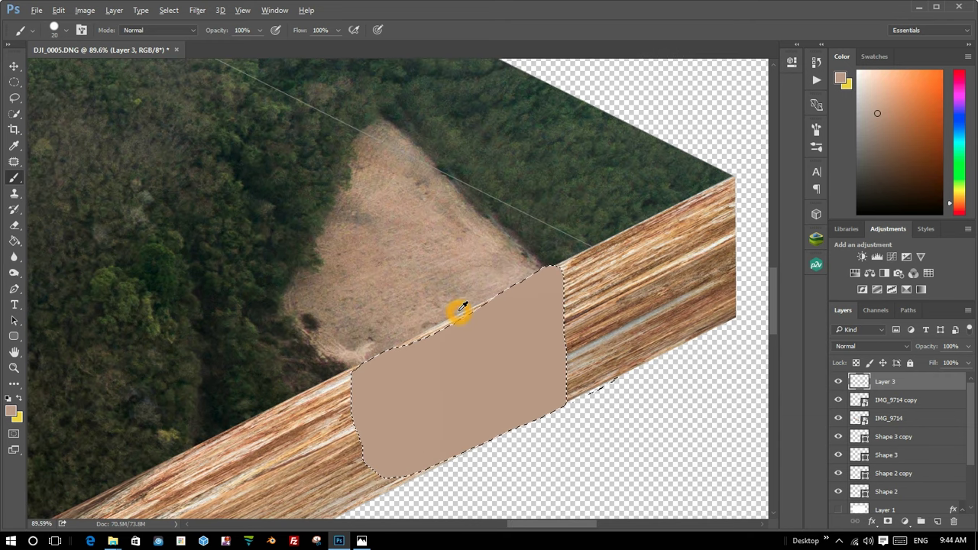
{"action": "scroll", "coordinate": [460, 310], "scroll_direction": "up", "scroll_amount": 1}
{"action": "key", "text": "ctrl+d"}
{"action": "scroll", "coordinate": [464, 327], "scroll_direction": "up", "scroll_amount": 3}
{"action": "scroll", "coordinate": [454, 326], "scroll_direction": "up", "scroll_amount": 1}
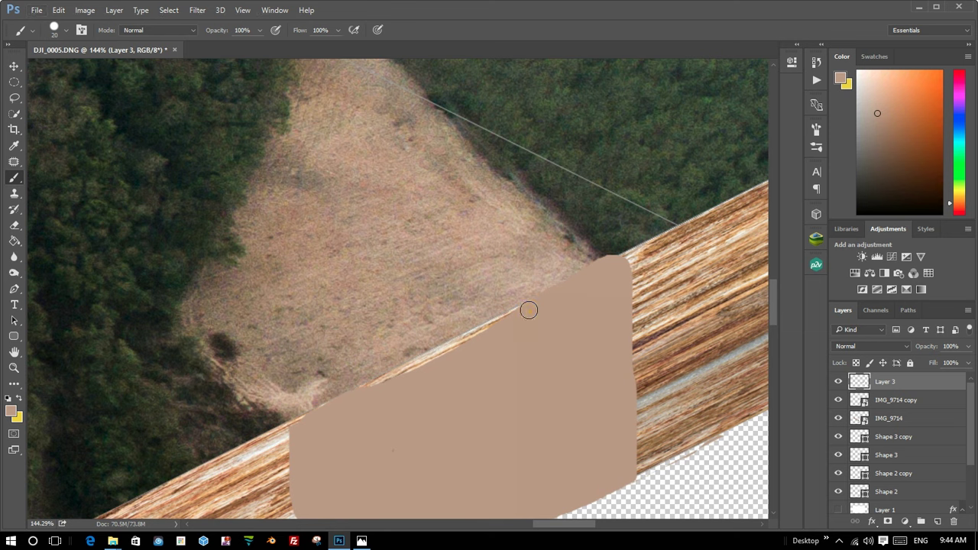
{"action": "left_click", "coordinate": [297, 424], "text": "shift"}
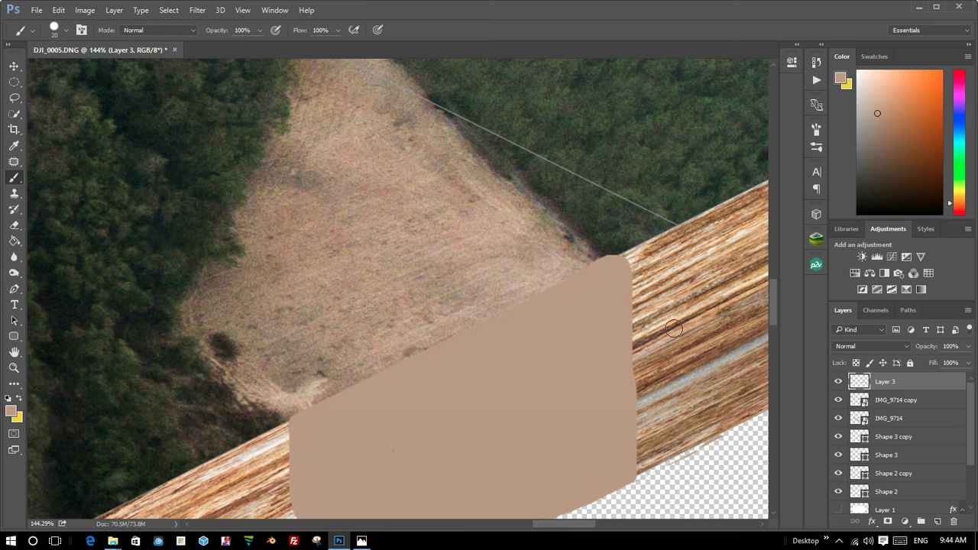
{"action": "scroll", "coordinate": [606, 286], "scroll_direction": "down", "scroll_amount": 3}
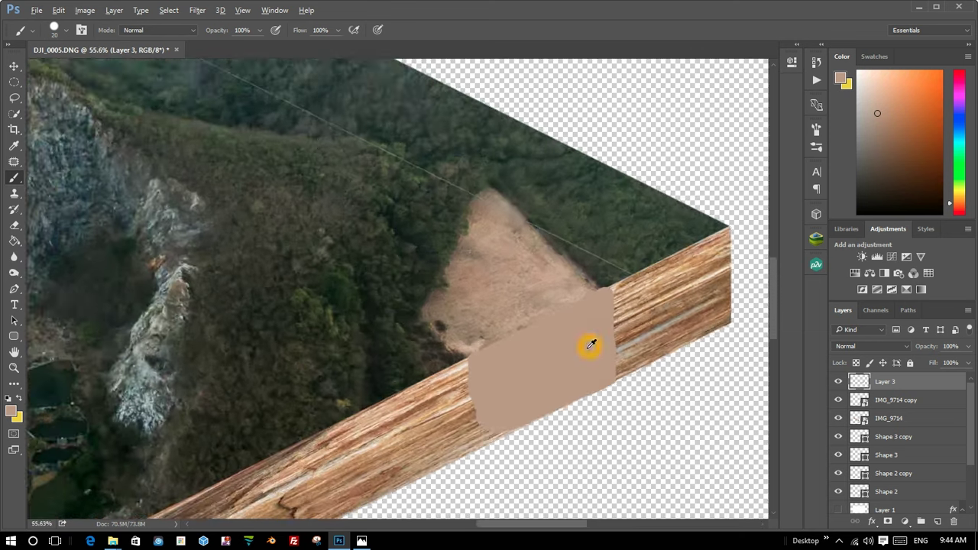
{"action": "scroll", "coordinate": [586, 343], "scroll_direction": "down", "scroll_amount": 2}
{"action": "scroll", "coordinate": [604, 336], "scroll_direction": "down", "scroll_amount": 2}
{"action": "scroll", "coordinate": [626, 332], "scroll_direction": "up", "scroll_amount": 2}
{"action": "scroll", "coordinate": [474, 336], "scroll_direction": "up", "scroll_amount": 3}
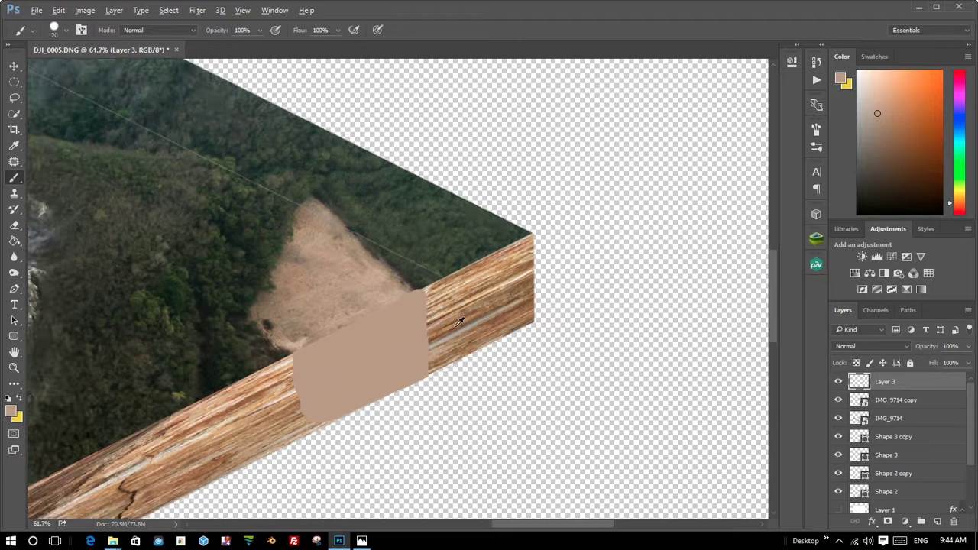
{"action": "scroll", "coordinate": [382, 344], "scroll_direction": "up", "scroll_amount": 3}
{"action": "scroll", "coordinate": [287, 356], "scroll_direction": "up", "scroll_amount": 2}
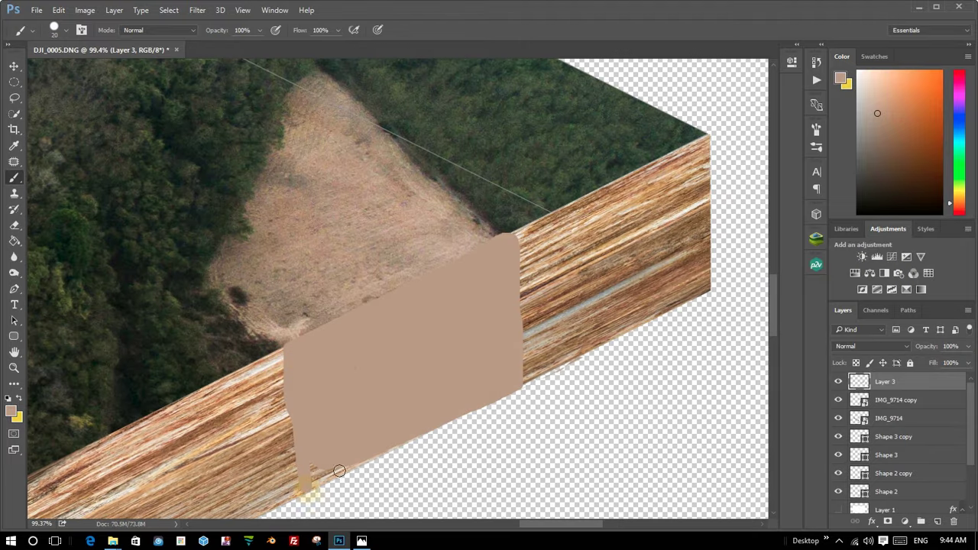
{"action": "left_click", "coordinate": [379, 448], "text": "shift"}
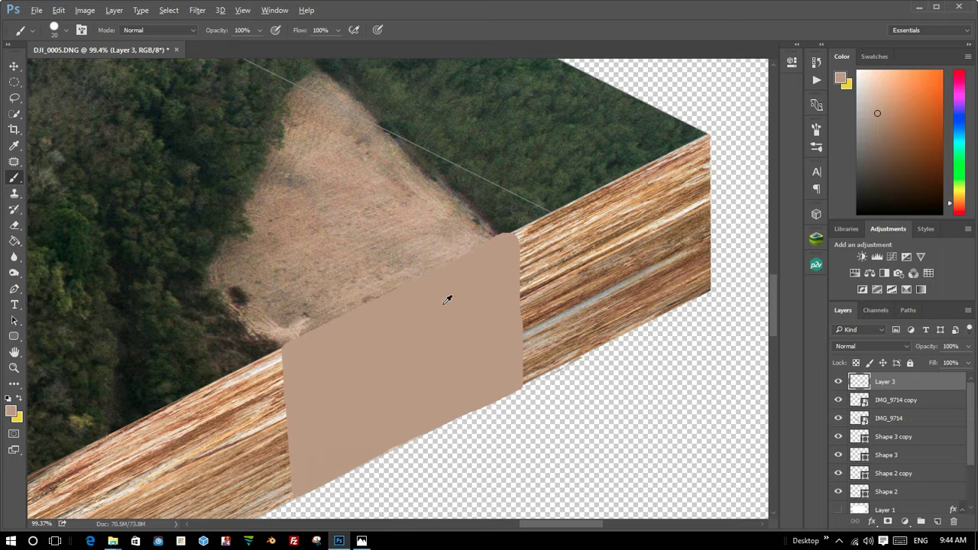
Erase the tan patch's top into a straight diagonal following the wall's upper edge.
{"action": "scroll", "coordinate": [505, 252], "scroll_direction": "up", "scroll_amount": 3}
{"action": "scroll", "coordinate": [504, 252], "scroll_direction": "up", "scroll_amount": 3}
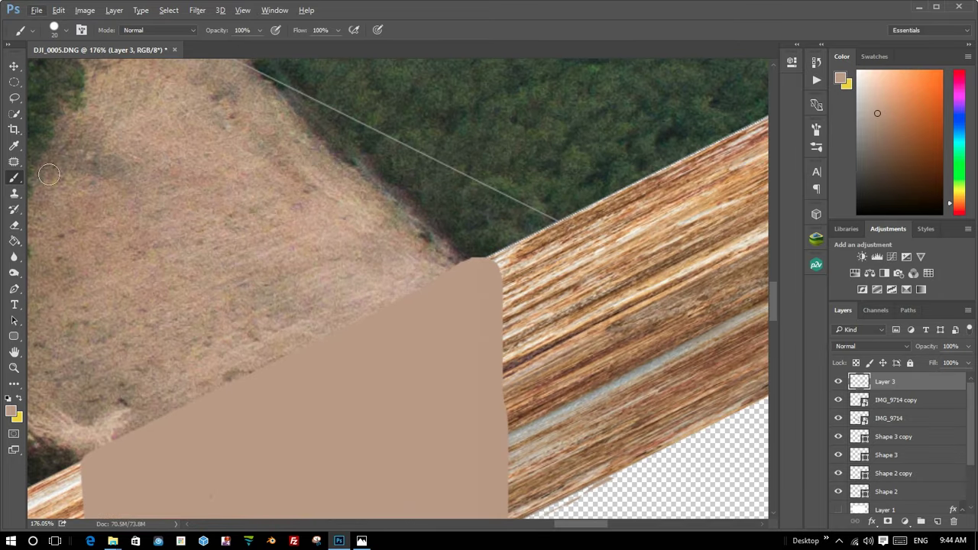
{"action": "left_click", "coordinate": [13, 224]}
{"action": "mouse_move", "coordinate": [454, 219]}
{"action": "left_mouse_down"}
{"action": "mouse_move", "coordinate": [464, 218]}
{"action": "mouse_move", "coordinate": [424, 242]}
{"action": "left_mouse_up"}
{"action": "left_click", "coordinate": [61, 419], "text": "shift"}
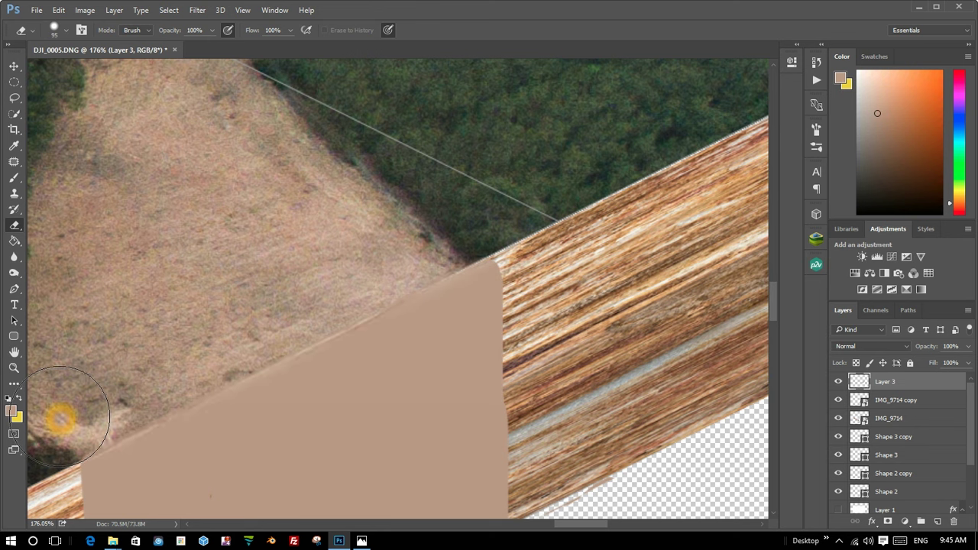
{"action": "scroll", "coordinate": [452, 145], "scroll_direction": "down", "scroll_amount": 3}
{"action": "scroll", "coordinate": [448, 131], "scroll_direction": "down", "scroll_amount": 3}
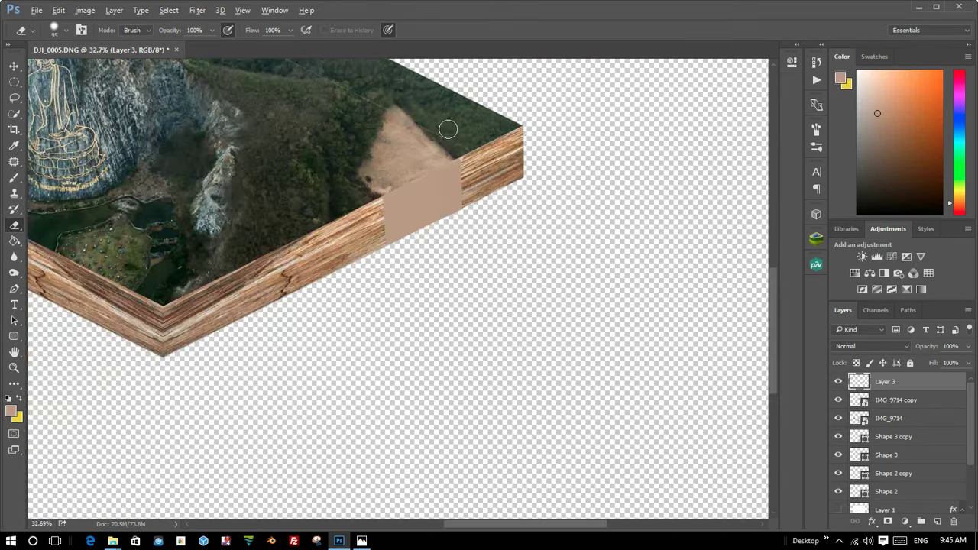
{"action": "scroll", "coordinate": [480, 65], "scroll_direction": "down", "scroll_amount": 1}
{"action": "scroll", "coordinate": [463, 69], "scroll_direction": "up", "scroll_amount": 4}
{"action": "scroll", "coordinate": [443, 92], "scroll_direction": "down", "scroll_amount": 3}
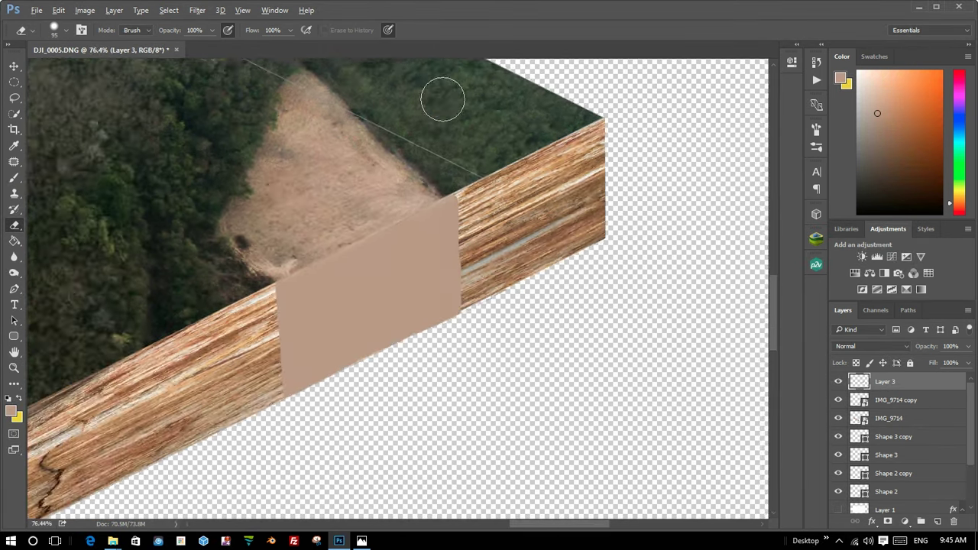
{"action": "left_click", "coordinate": [497, 175]}
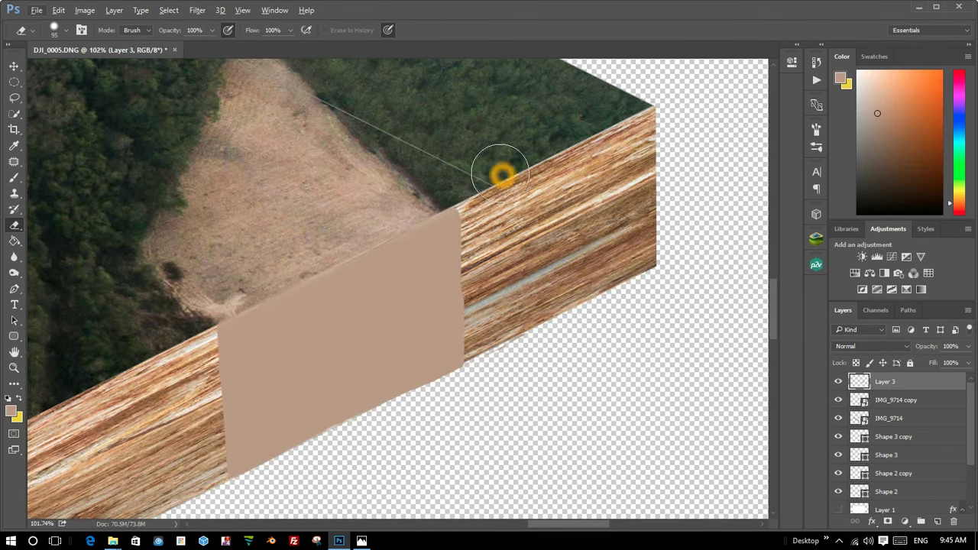
{"action": "left_click", "coordinate": [13, 195]}
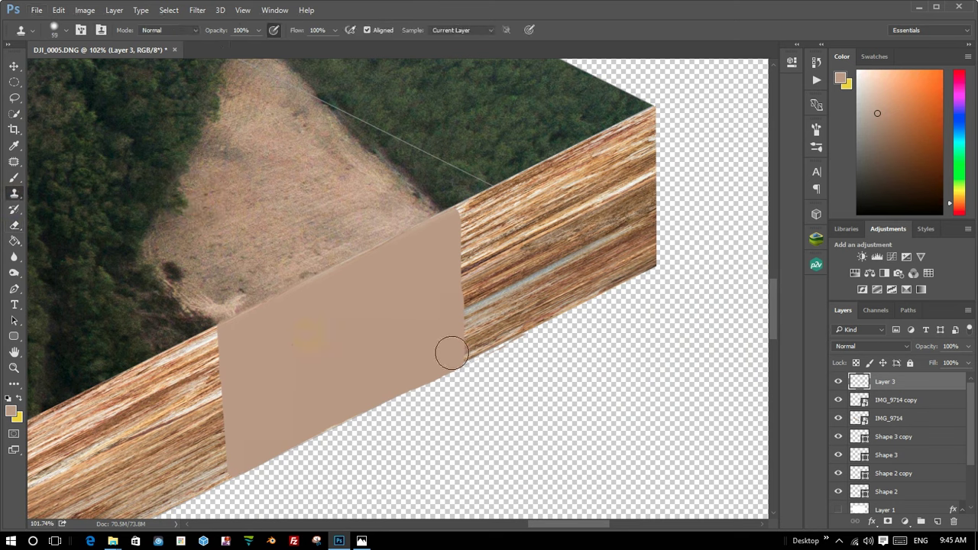
On Layer 0, clone dirt-clearing texture across the tan patch and into its top corner.
{"action": "scroll", "coordinate": [975, 415], "scroll_direction": "down", "scroll_amount": 2}
{"action": "left_click", "coordinate": [918, 510]}
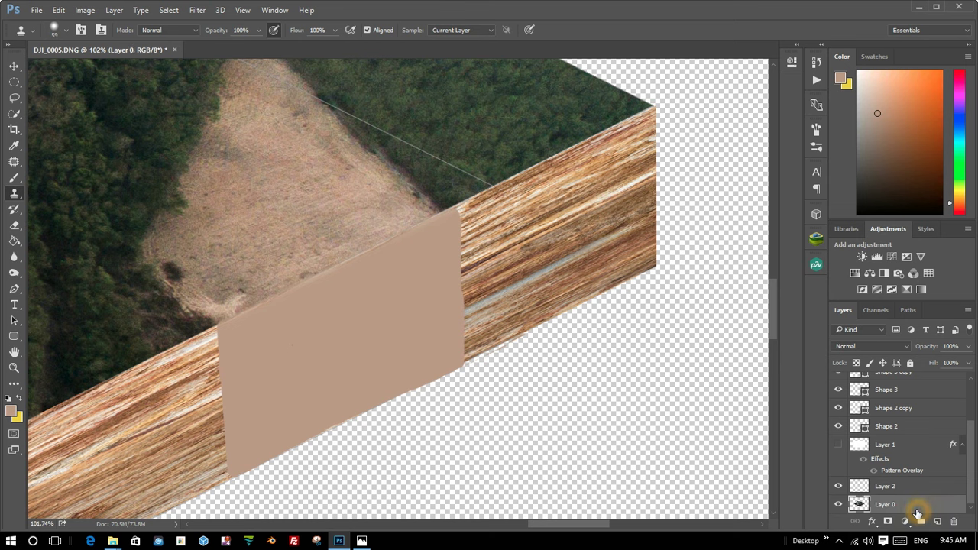
{"action": "left_click", "coordinate": [301, 312], "text": "alt"}
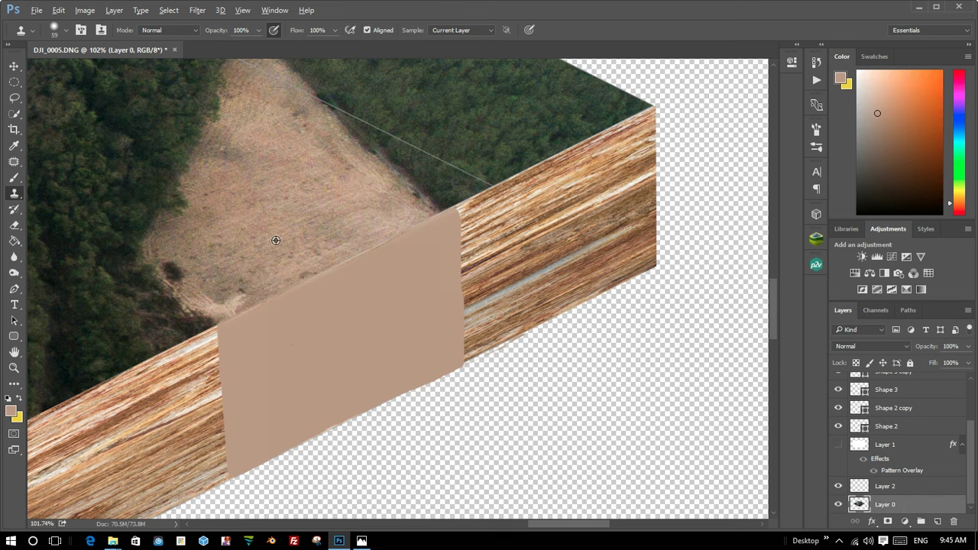
{"action": "left_click_drag", "start_coordinate": [290, 318], "coordinate": [444, 230]}
{"action": "left_click_drag", "start_coordinate": [444, 230], "coordinate": [426, 236]}
{"action": "left_click_drag", "start_coordinate": [972, 474], "coordinate": [963, 382]}
Toggle Layer 3 to compare, then clone more clearing texture along the patch's top edge.
{"action": "left_click", "coordinate": [306, 232], "text": "alt"}
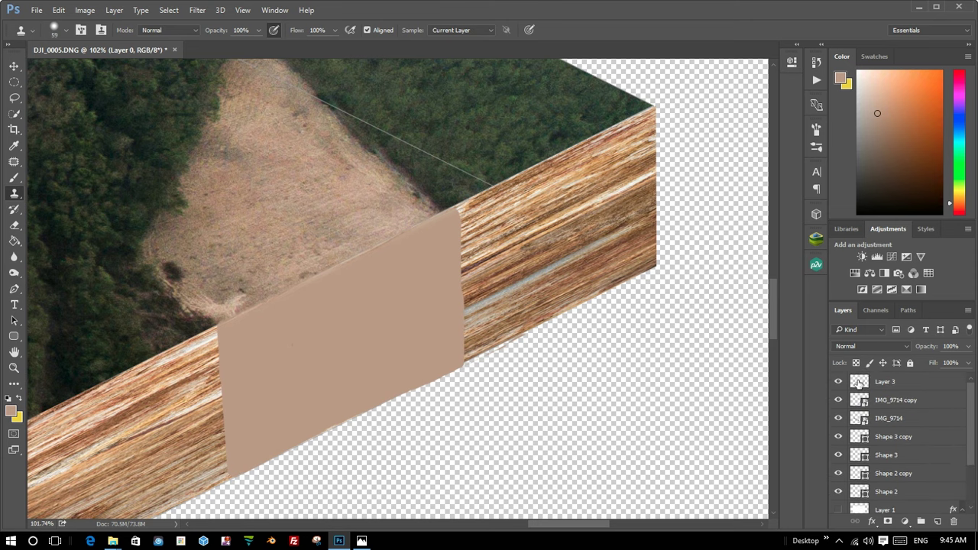
{"action": "left_click", "coordinate": [840, 382]}
{"action": "left_click", "coordinate": [840, 381]}
{"action": "left_click", "coordinate": [443, 236]}
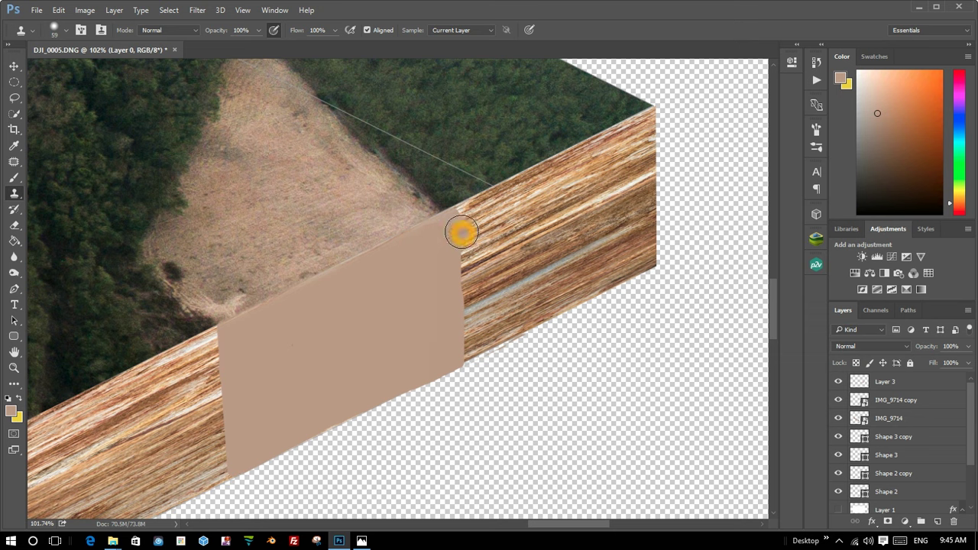
{"action": "left_click", "coordinate": [398, 209], "text": "alt"}
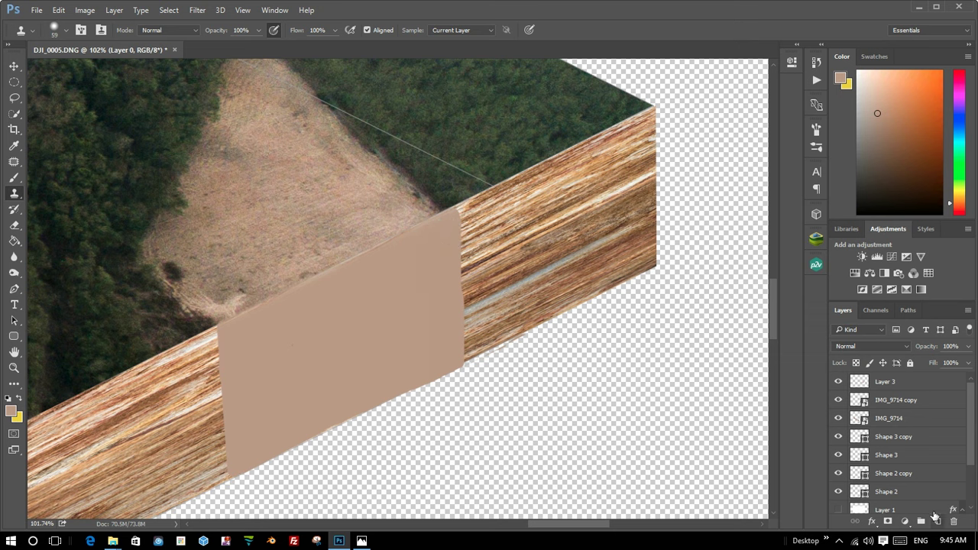
{"action": "scroll", "coordinate": [974, 443], "scroll_direction": "down", "scroll_amount": 3}
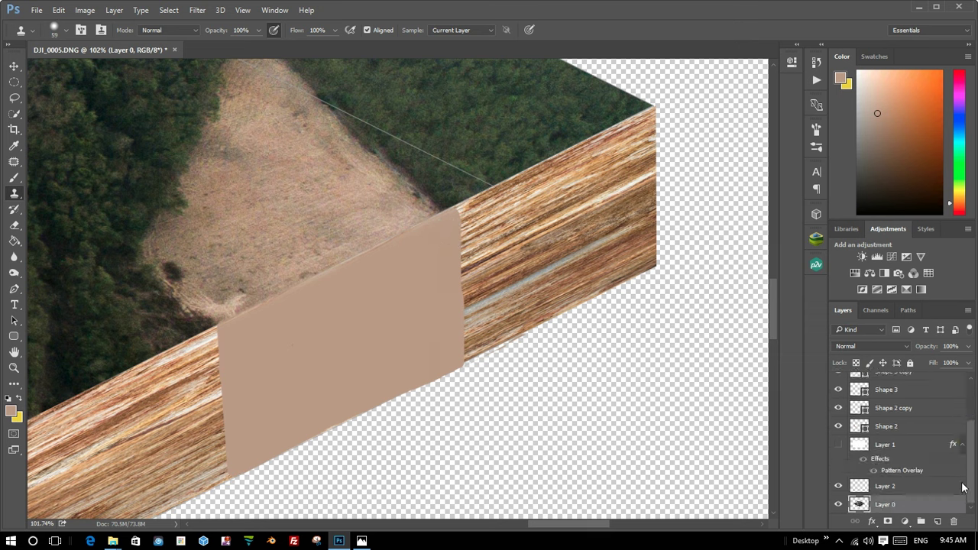
{"action": "left_click", "coordinate": [841, 505]}
Zoom around the lake and sample the shoreline water as the Clone Stamp source.
{"action": "scroll", "coordinate": [333, 248], "scroll_direction": "down", "scroll_amount": 2}
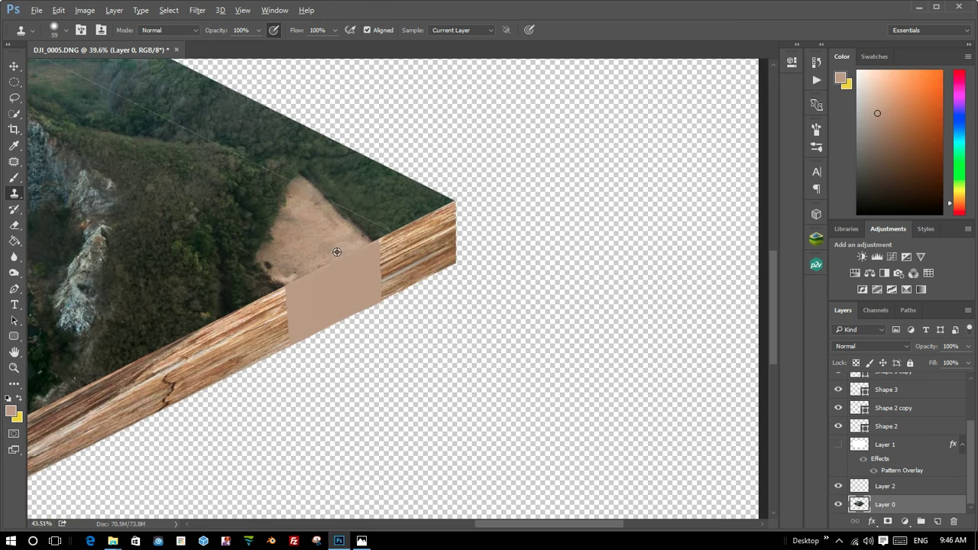
{"action": "scroll", "coordinate": [332, 246], "scroll_direction": "up", "scroll_amount": 2}
{"action": "scroll", "coordinate": [325, 254], "scroll_direction": "up", "scroll_amount": 2}
{"action": "scroll", "coordinate": [321, 258], "scroll_direction": "down", "scroll_amount": 3}
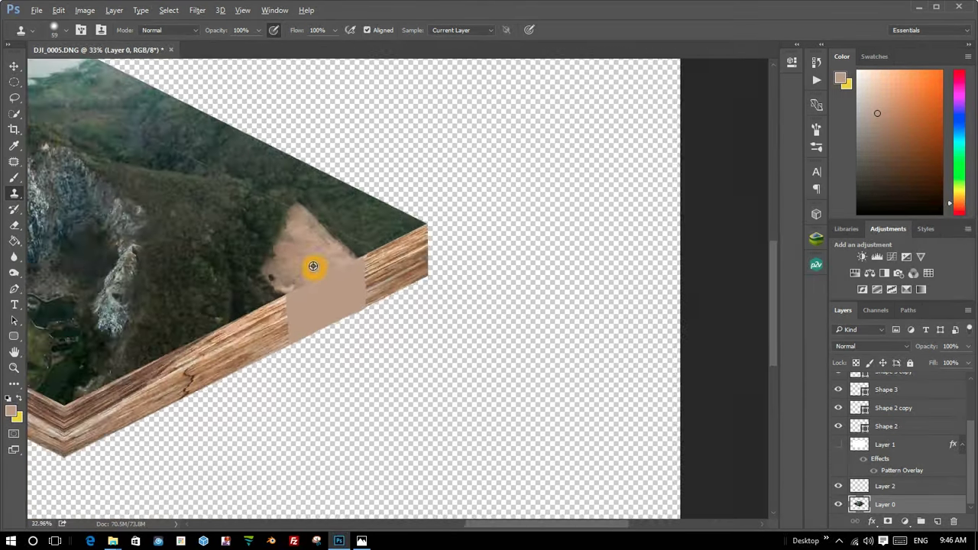
{"action": "scroll", "coordinate": [313, 266], "scroll_direction": "down", "scroll_amount": 3}
{"action": "scroll", "coordinate": [469, 290], "scroll_direction": "up", "scroll_amount": 1}
{"action": "scroll", "coordinate": [557, 312], "scroll_direction": "up", "scroll_amount": 3}
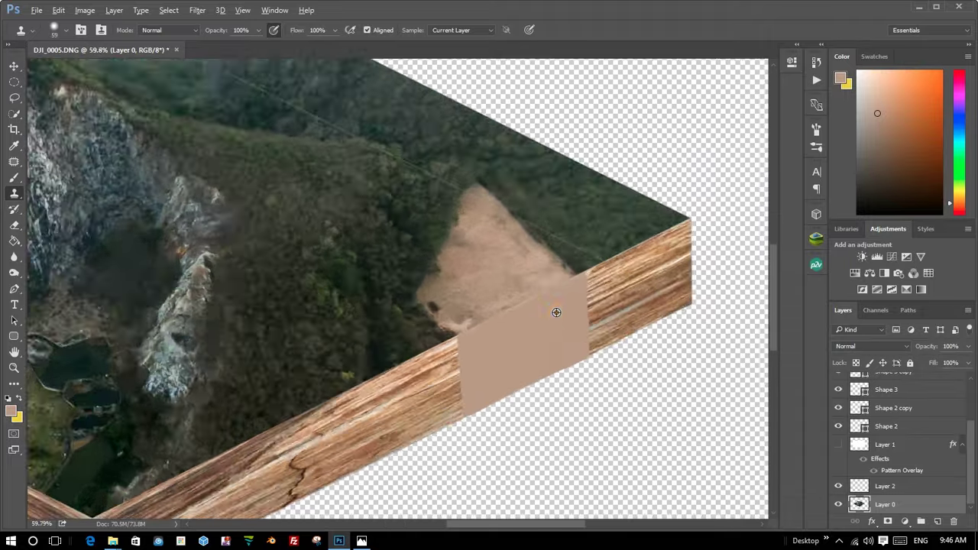
{"action": "scroll", "coordinate": [557, 312], "scroll_direction": "up", "scroll_amount": 2}
{"action": "scroll", "coordinate": [557, 313], "scroll_direction": "up", "scroll_amount": 1}
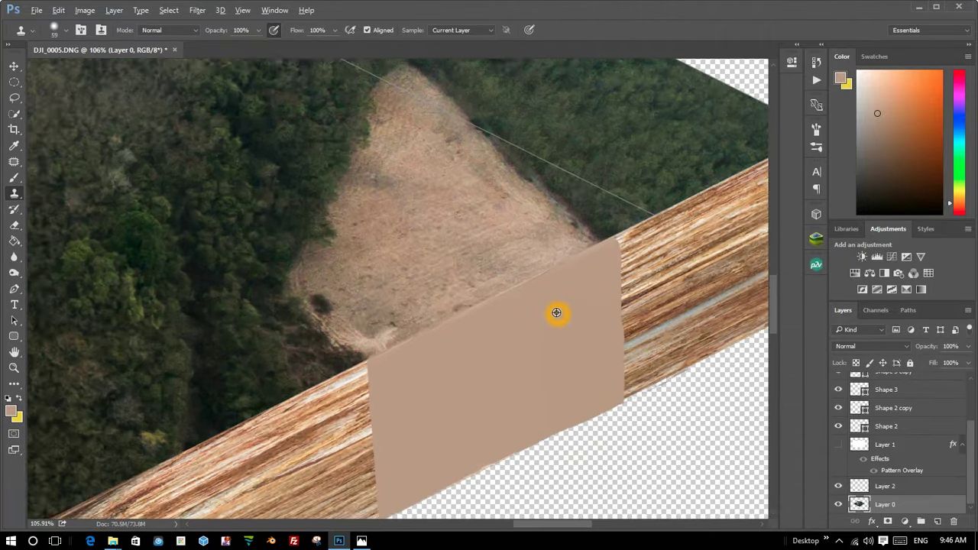
{"action": "scroll", "coordinate": [557, 313], "scroll_direction": "up", "scroll_amount": 1}
{"action": "scroll", "coordinate": [556, 313], "scroll_direction": "down", "scroll_amount": 1}
{"action": "scroll", "coordinate": [557, 312], "scroll_direction": "down", "scroll_amount": 3}
{"action": "scroll", "coordinate": [557, 313], "scroll_direction": "up", "scroll_amount": 3}
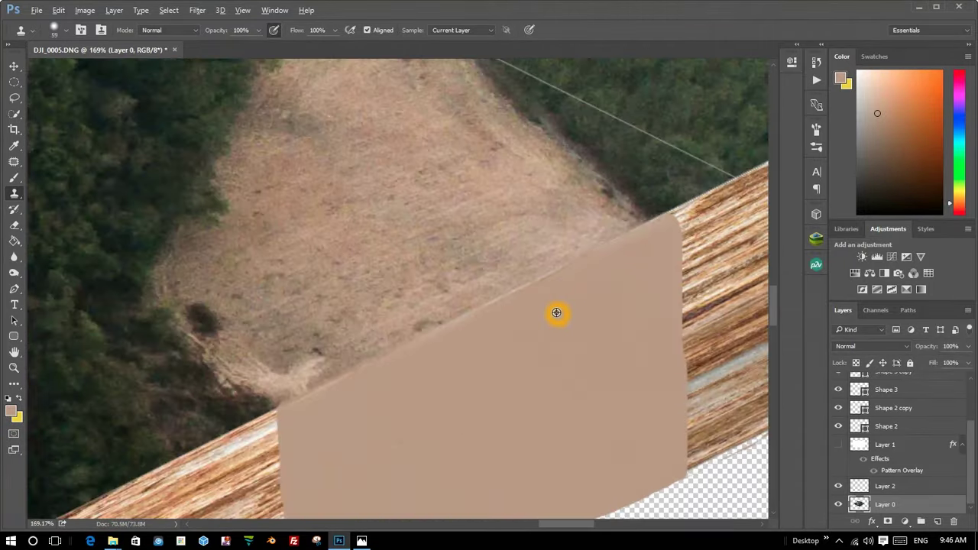
{"action": "scroll", "coordinate": [556, 312], "scroll_direction": "down", "scroll_amount": 1}
{"action": "scroll", "coordinate": [556, 313], "scroll_direction": "down", "scroll_amount": 2}
{"action": "scroll", "coordinate": [559, 313], "scroll_direction": "down", "scroll_amount": 1}
{"action": "scroll", "coordinate": [558, 313], "scroll_direction": "down", "scroll_amount": 1}
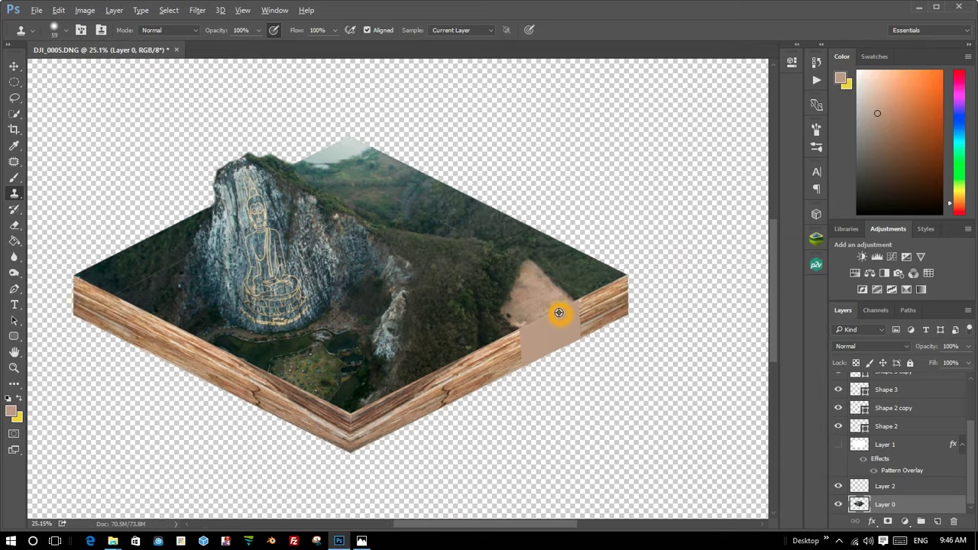
{"action": "scroll", "coordinate": [152, 338], "scroll_direction": "up", "scroll_amount": 2}
{"action": "scroll", "coordinate": [288, 403], "scroll_direction": "up", "scroll_amount": 2}
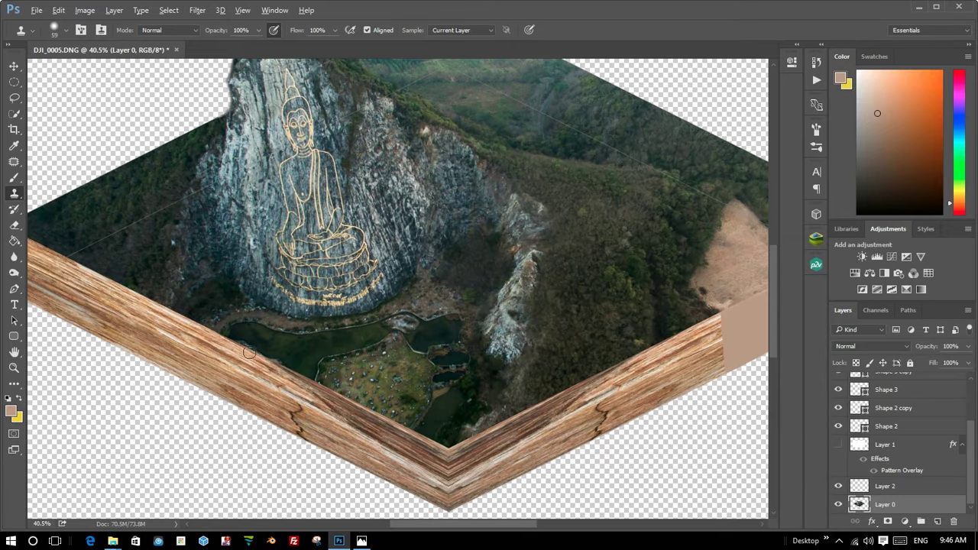
{"action": "scroll", "coordinate": [331, 226], "scroll_direction": "down", "scroll_amount": 2}
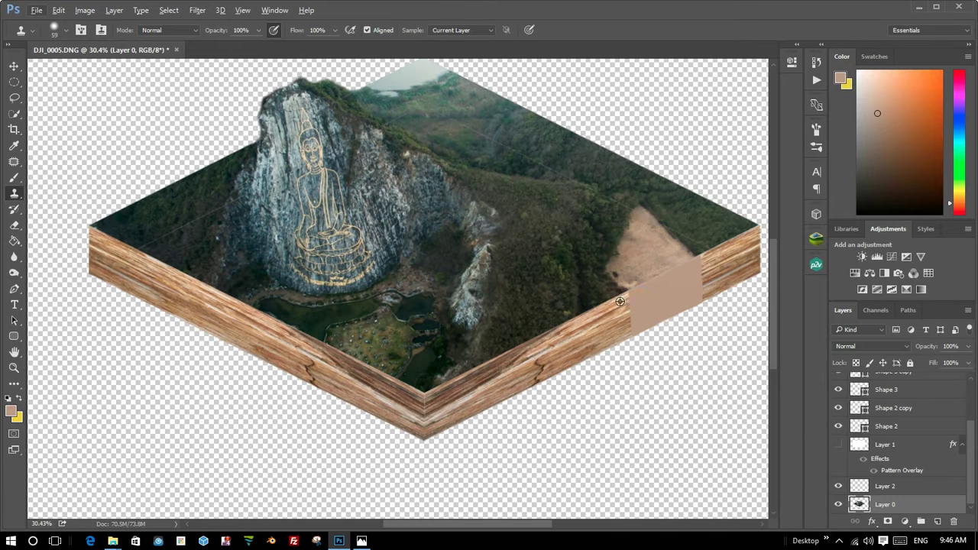
{"action": "scroll", "coordinate": [623, 303], "scroll_direction": "up", "scroll_amount": 2}
{"action": "left_click", "coordinate": [318, 279], "text": "alt"}
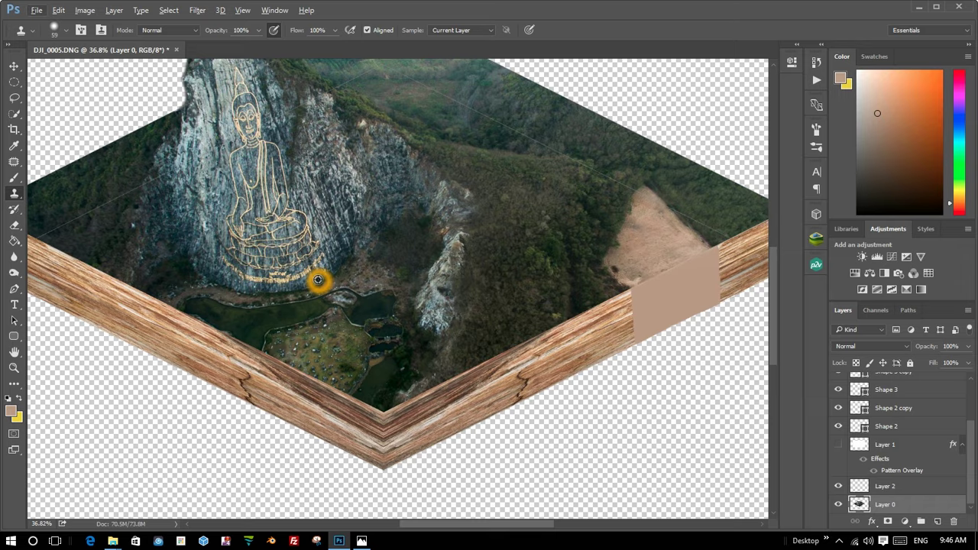
{"action": "scroll", "coordinate": [319, 288], "scroll_direction": "down", "scroll_amount": 2}
{"action": "scroll", "coordinate": [243, 303], "scroll_direction": "up", "scroll_amount": 2}
{"action": "scroll", "coordinate": [252, 338], "scroll_direction": "up", "scroll_amount": 2}
{"action": "scroll", "coordinate": [268, 346], "scroll_direction": "up", "scroll_amount": 1}
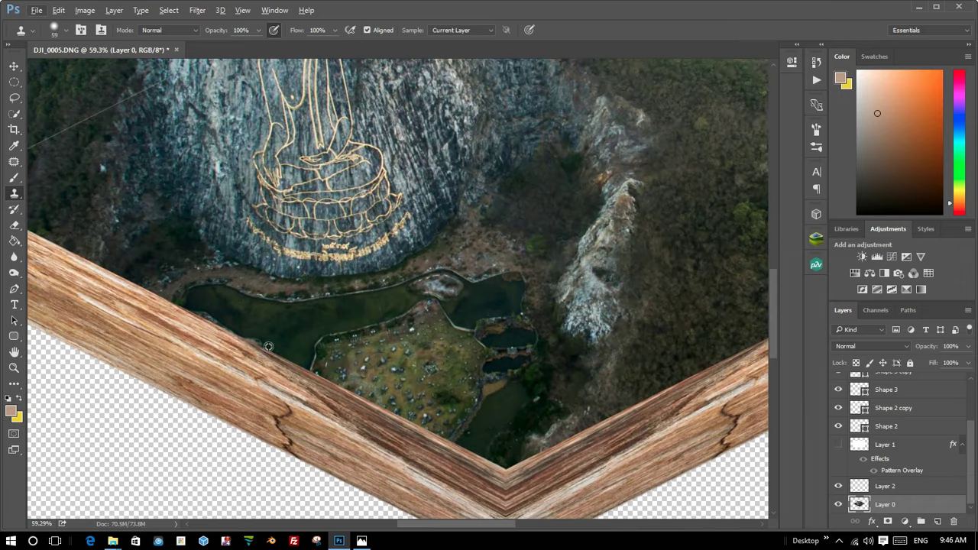
Lasso-select the wood wall section beneath the lake's left end.
{"action": "left_click", "coordinate": [14, 97]}
{"action": "left_click_drag", "start_coordinate": [174, 307], "coordinate": [169, 343]}
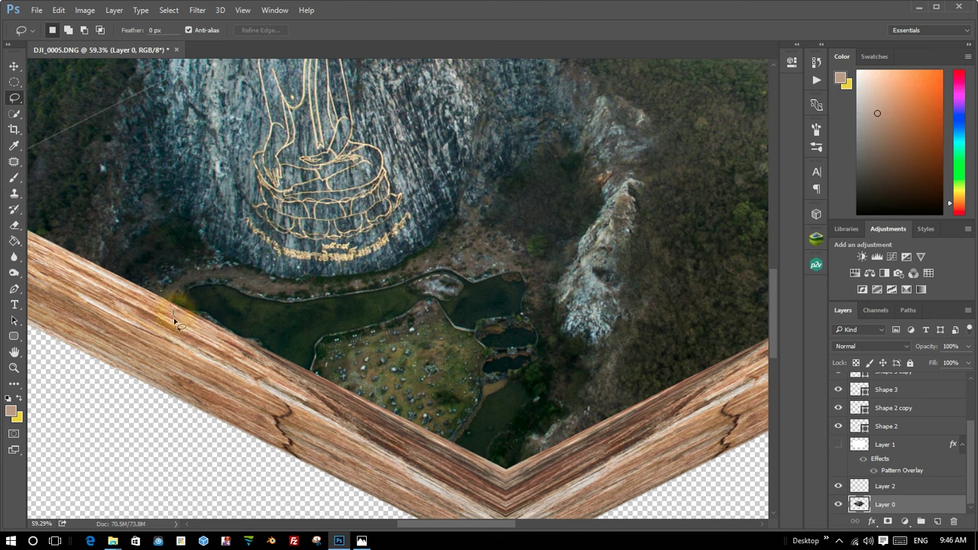
{"action": "left_click", "coordinate": [166, 396]}
{"action": "left_click_drag", "start_coordinate": [166, 396], "coordinate": [167, 399]}
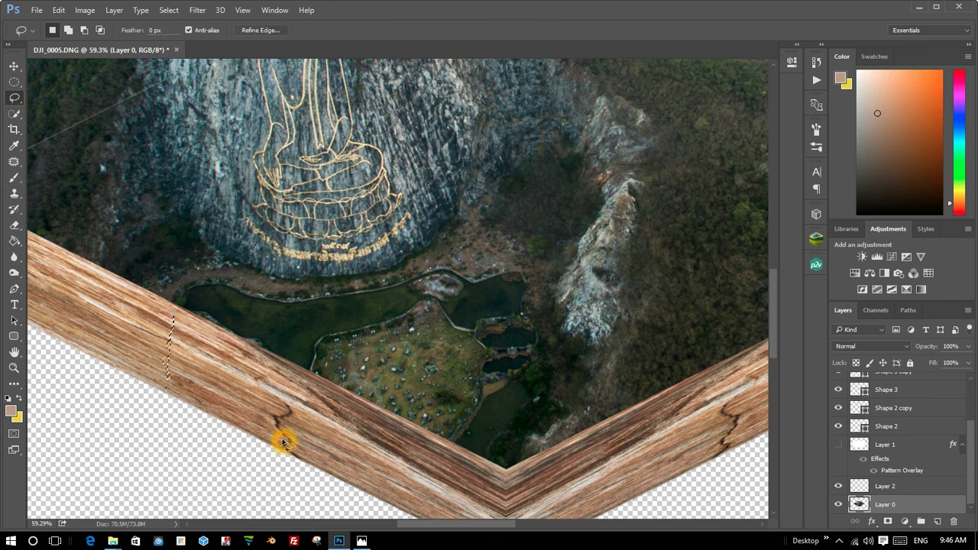
{"action": "left_click", "coordinate": [166, 395]}
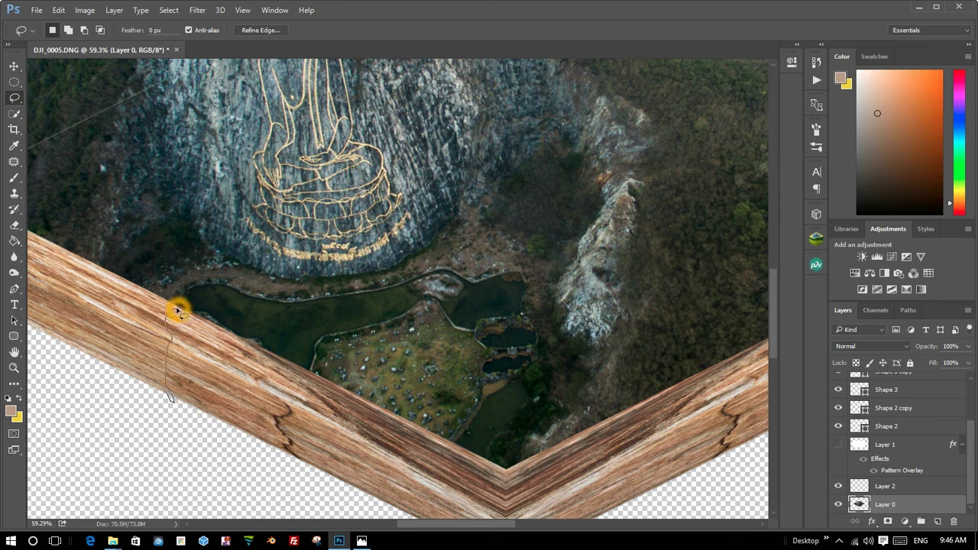
{"action": "left_click_drag", "start_coordinate": [180, 308], "coordinate": [197, 319]}
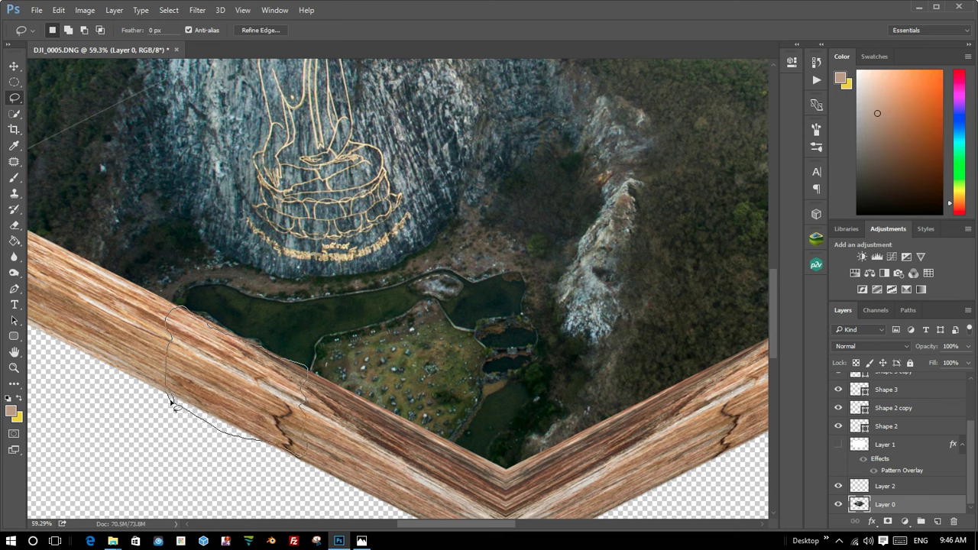
{"action": "left_click_drag", "start_coordinate": [172, 403], "coordinate": [168, 393]}
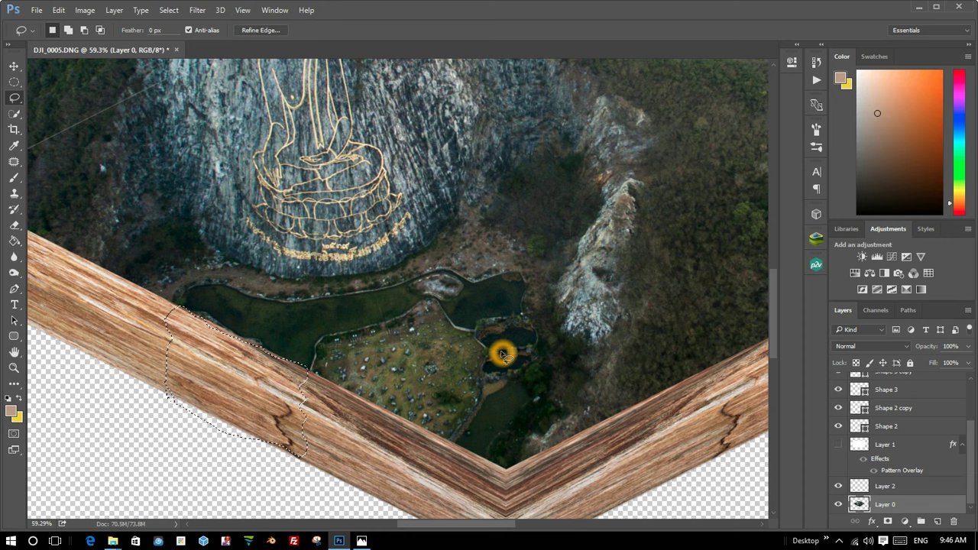
{"action": "scroll", "coordinate": [898, 413], "scroll_direction": "up", "scroll_amount": 3}
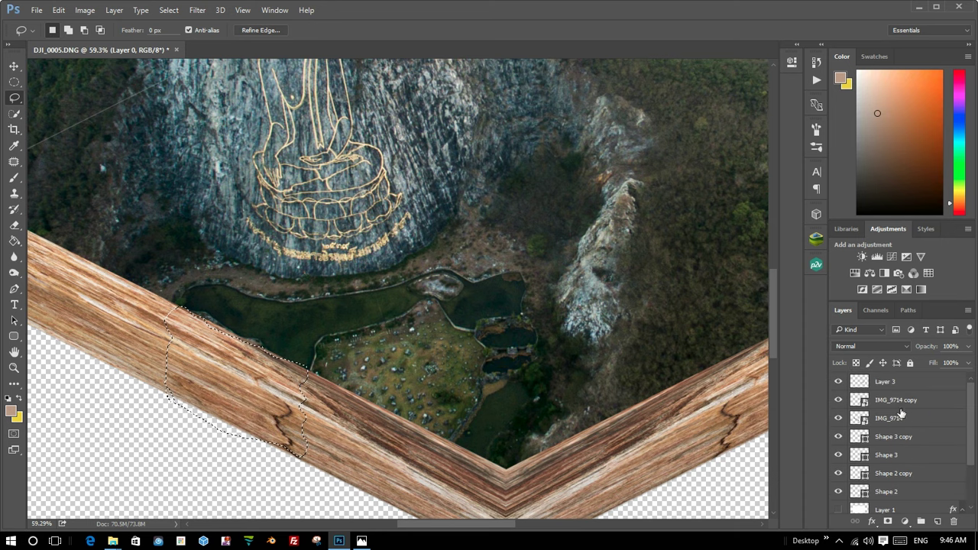
{"action": "left_click", "coordinate": [281, 325]}
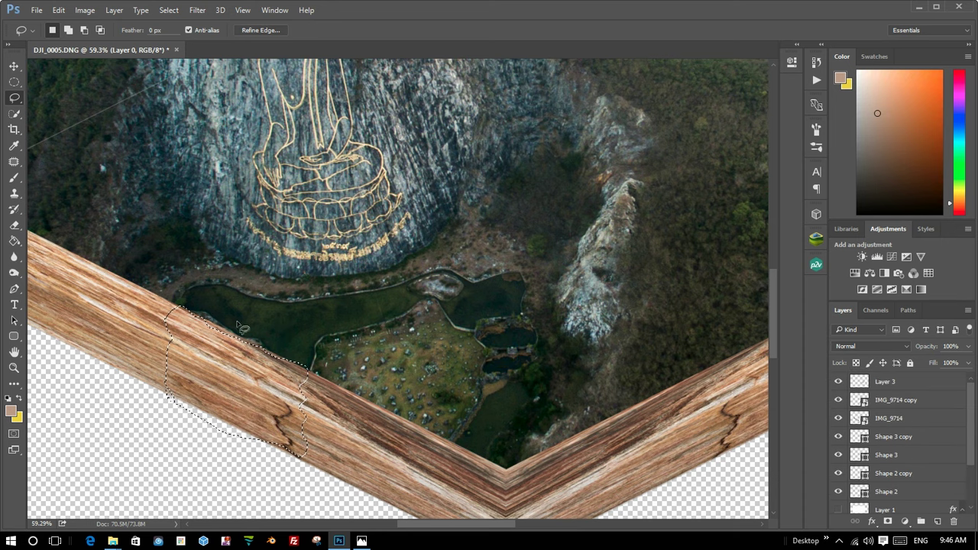
Sample the pond water and clone it into the selected wall area.
{"action": "left_click", "coordinate": [13, 193]}
{"action": "left_click", "coordinate": [289, 322], "text": "alt"}
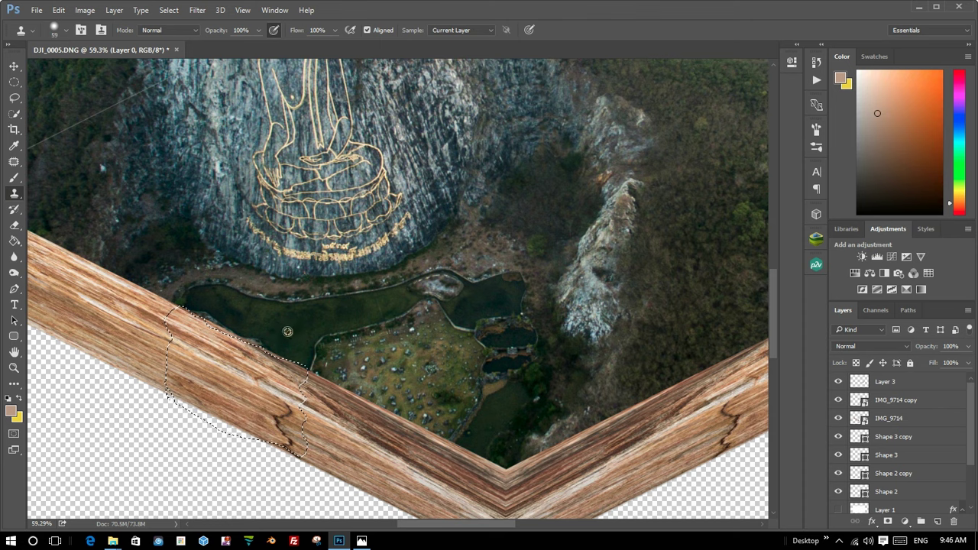
{"action": "left_click", "coordinate": [262, 356]}
{"action": "left_click", "coordinate": [277, 387]}
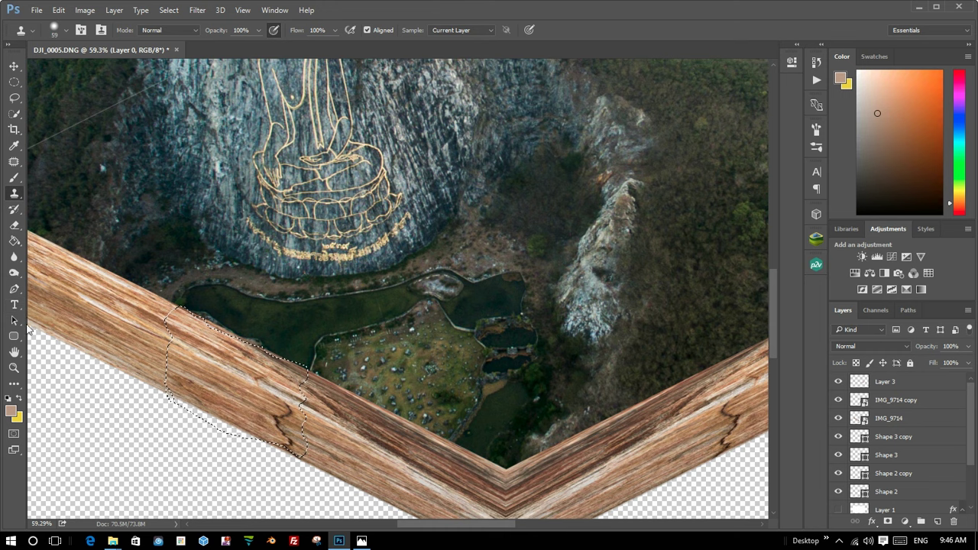
{"action": "left_click", "coordinate": [18, 294]}
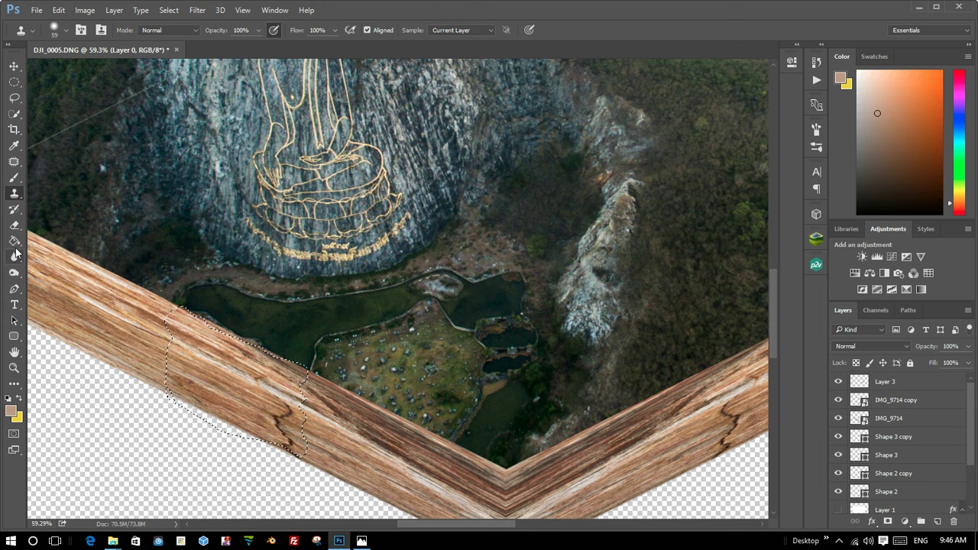
Set the foreground colour to the dark green sampled from the pond.
{"action": "left_click", "coordinate": [12, 411]}
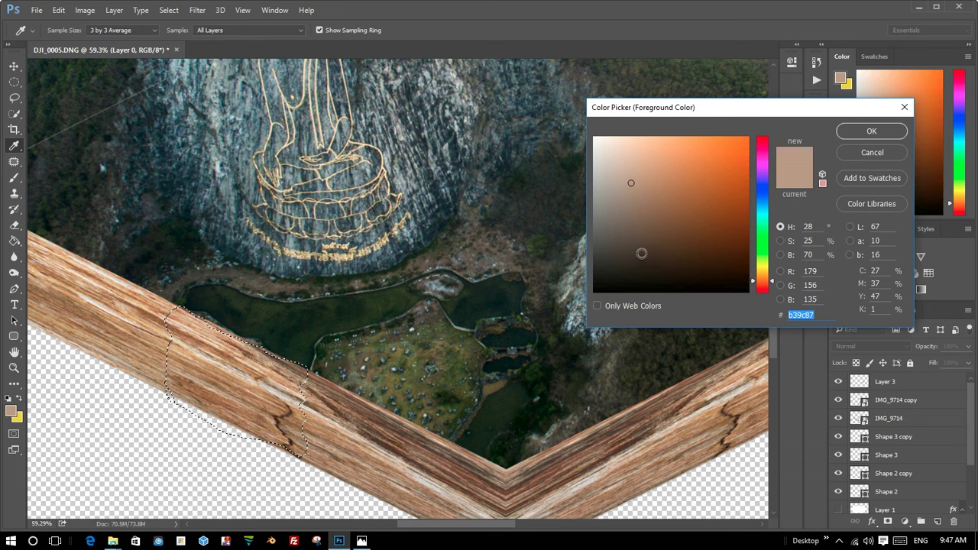
{"action": "left_click_drag", "start_coordinate": [310, 327], "coordinate": [303, 330]}
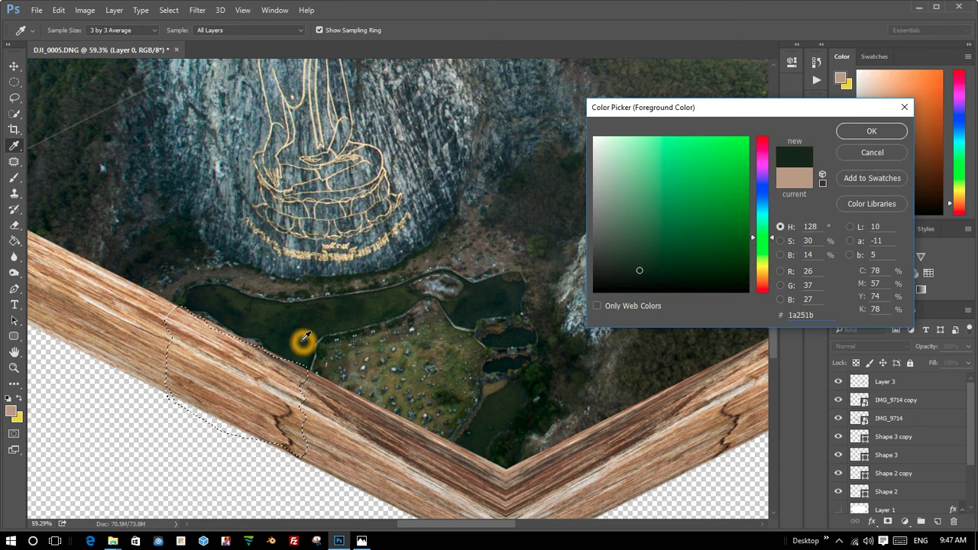
{"action": "left_click", "coordinate": [305, 331]}
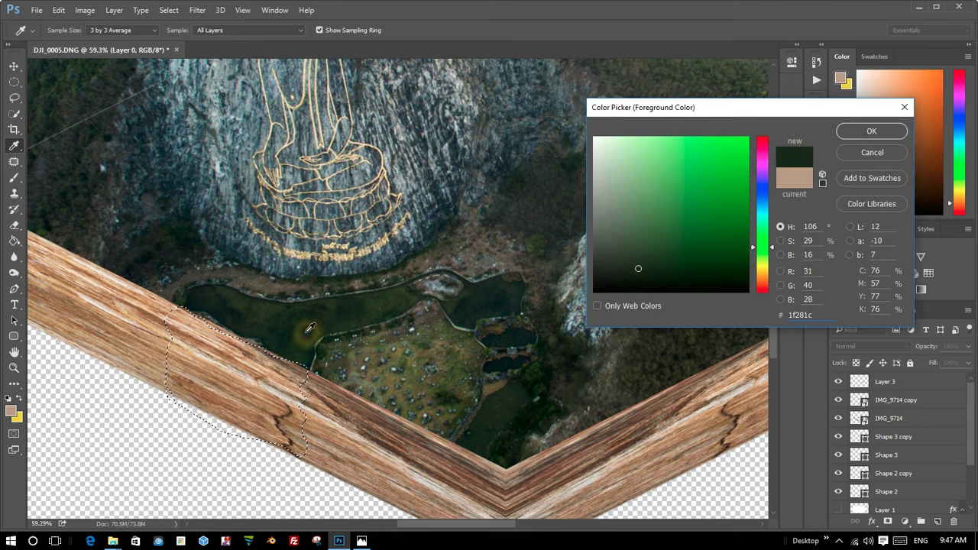
{"action": "left_click", "coordinate": [861, 130]}
Sample the pond as the clone source and clone dark water onto the selected wall on Layer 3.
{"action": "left_click", "coordinate": [255, 331], "text": "alt"}
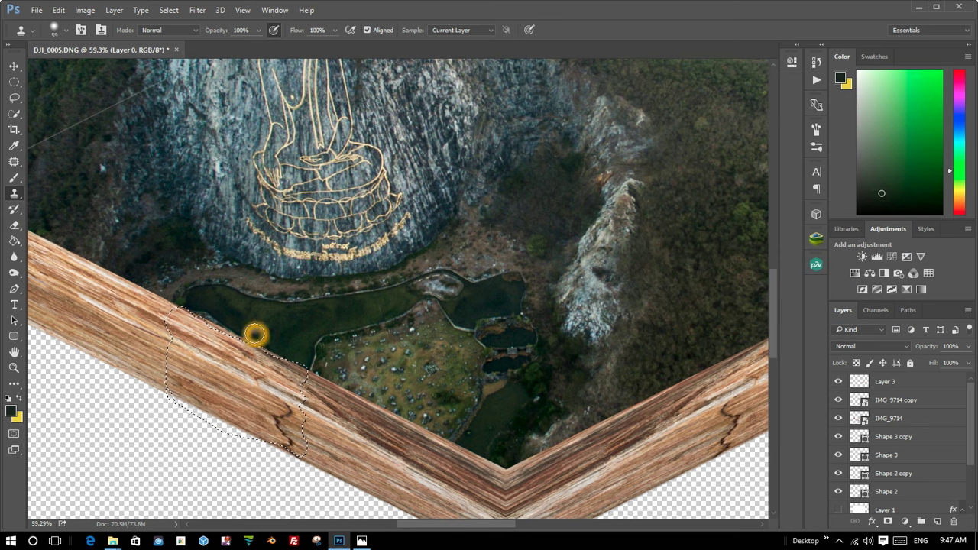
{"action": "left_click", "coordinate": [904, 386]}
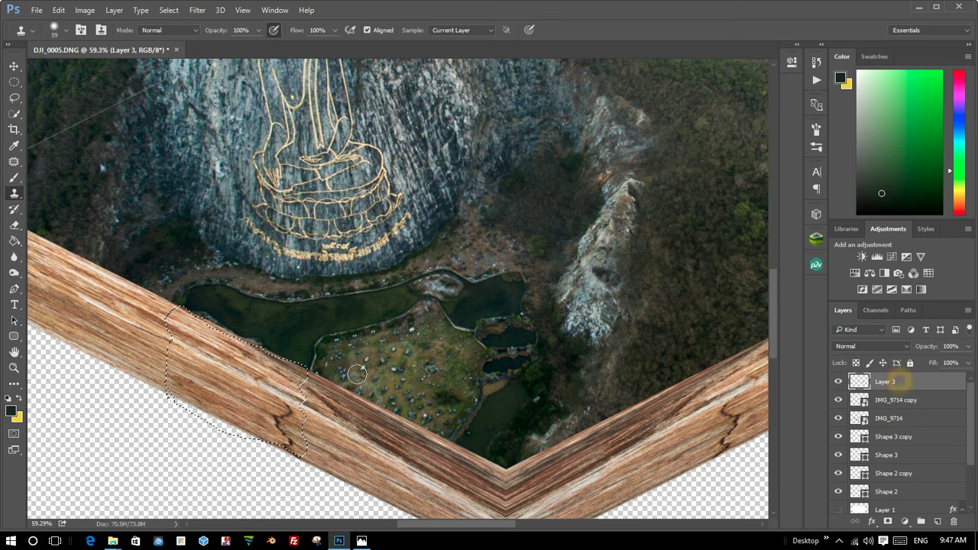
{"action": "mouse_move", "coordinate": [237, 371]}
{"action": "left_mouse_down"}
{"action": "mouse_move", "coordinate": [225, 370]}
{"action": "mouse_move", "coordinate": [259, 368]}
{"action": "left_mouse_up"}
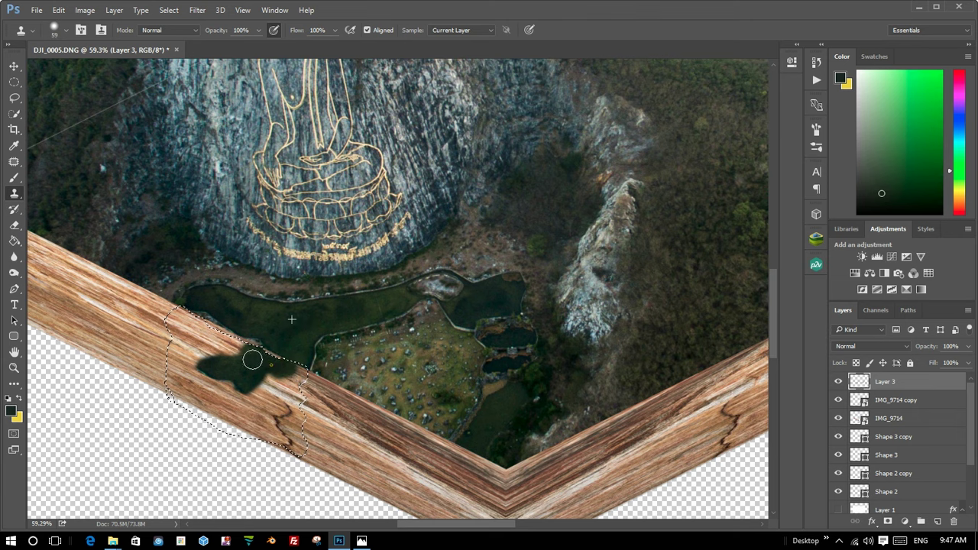
{"action": "mouse_move", "coordinate": [257, 359]}
{"action": "left_mouse_down"}
{"action": "mouse_move", "coordinate": [288, 347]}
{"action": "mouse_move", "coordinate": [226, 344]}
{"action": "left_mouse_up"}
{"action": "left_click_drag", "start_coordinate": [289, 373], "coordinate": [282, 391]}
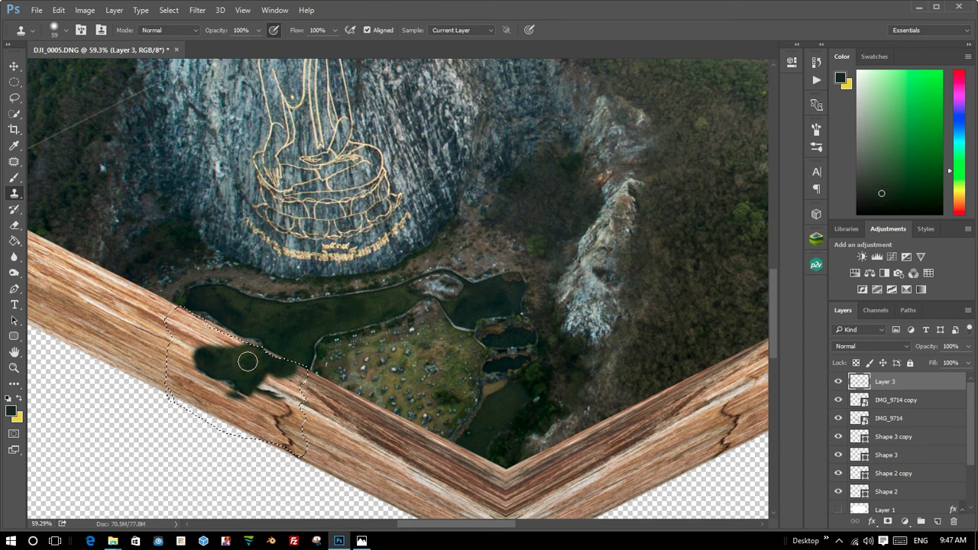
{"action": "left_click_drag", "start_coordinate": [248, 362], "coordinate": [280, 334]}
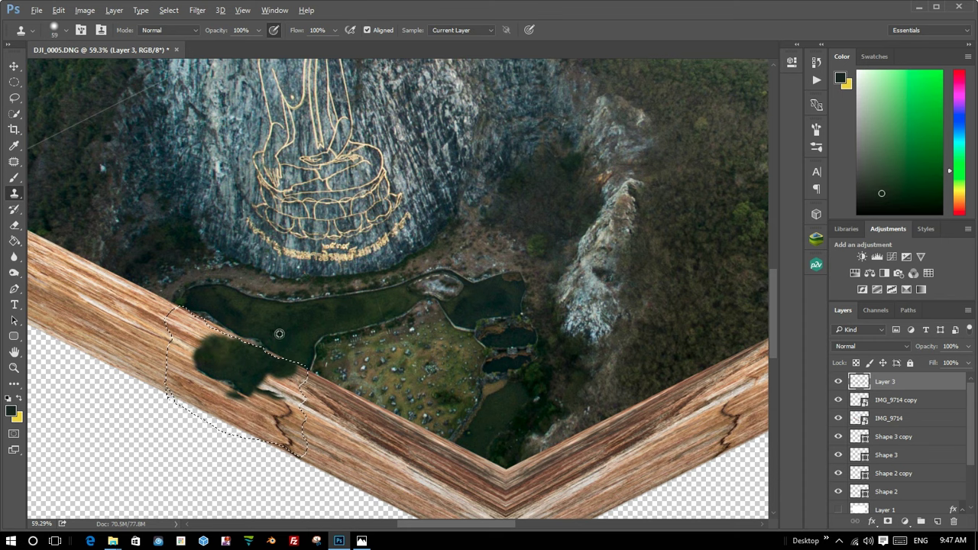
{"action": "left_click_drag", "start_coordinate": [236, 348], "coordinate": [267, 368]}
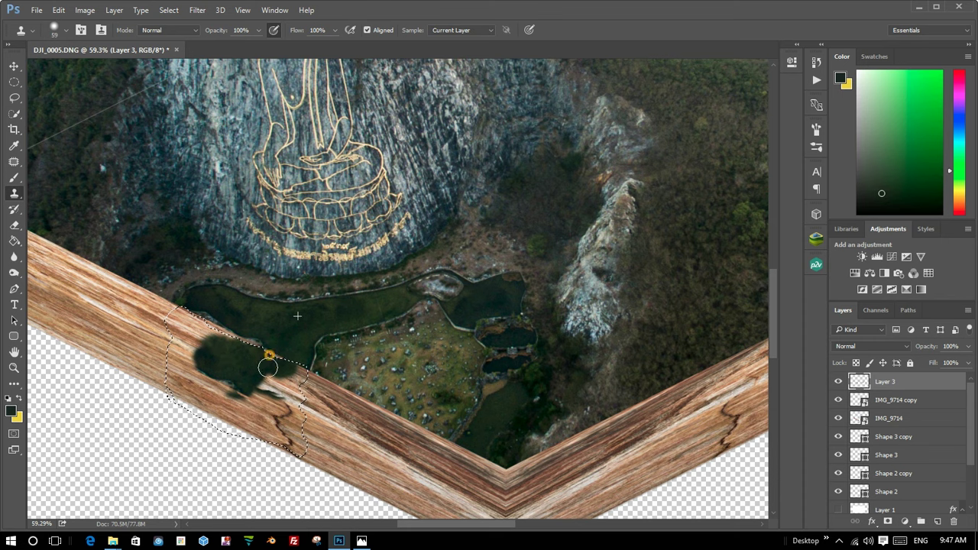
Briefly activate Layer 0, then return to Layer 3 and clone more water over the wall patch.
{"action": "left_click_drag", "start_coordinate": [968, 433], "coordinate": [965, 484]}
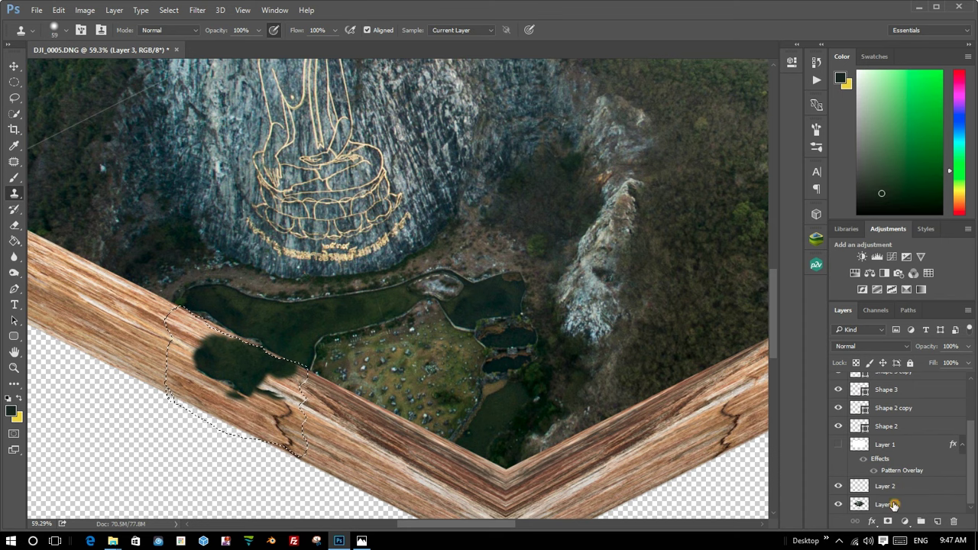
{"action": "left_click", "coordinate": [894, 505]}
{"action": "left_click", "coordinate": [295, 323]}
{"action": "left_click_drag", "start_coordinate": [969, 447], "coordinate": [973, 411]}
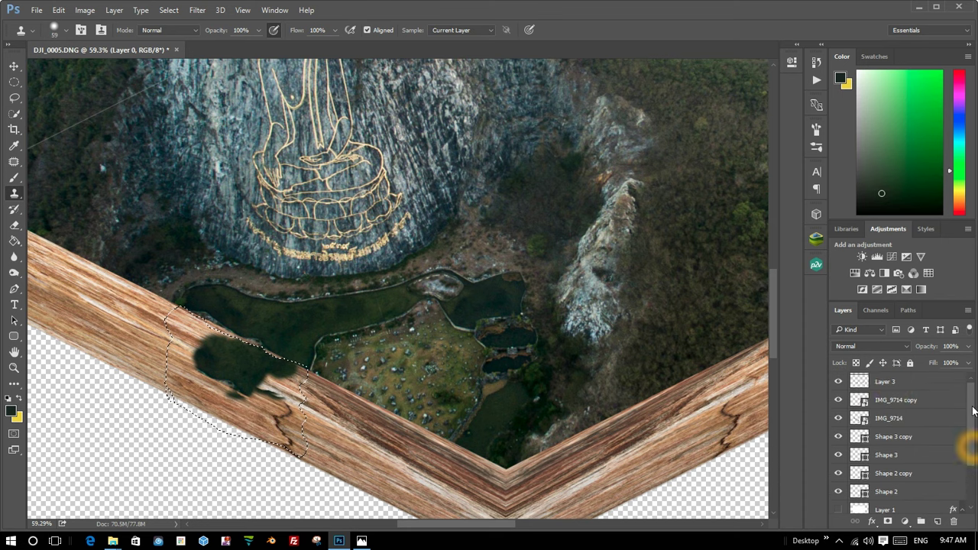
{"action": "left_click", "coordinate": [886, 382]}
{"action": "mouse_move", "coordinate": [212, 343]}
{"action": "left_mouse_down"}
{"action": "mouse_move", "coordinate": [192, 345]}
{"action": "mouse_move", "coordinate": [234, 354]}
{"action": "mouse_move", "coordinate": [229, 383]}
{"action": "mouse_move", "coordinate": [257, 350]}
{"action": "mouse_move", "coordinate": [263, 375]}
{"action": "mouse_move", "coordinate": [308, 387]}
{"action": "left_mouse_up"}
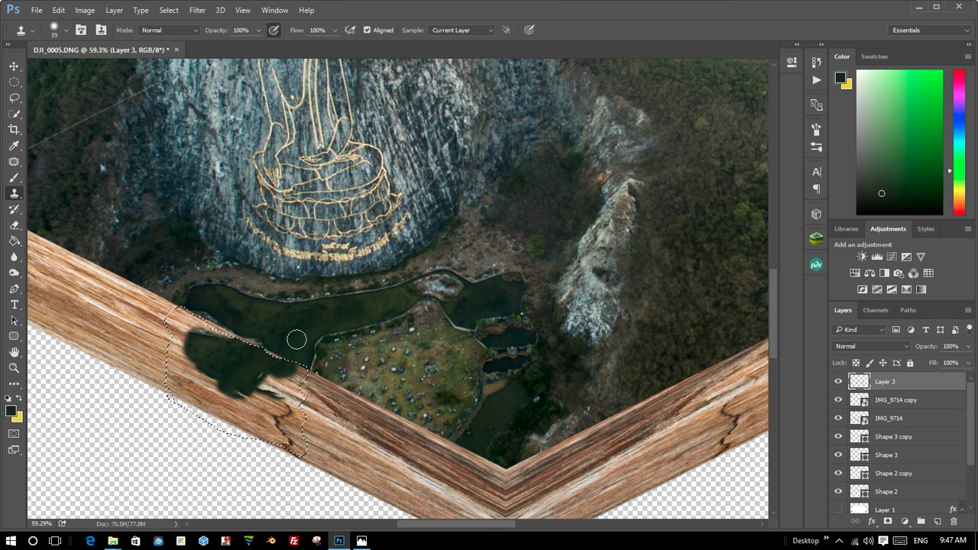
{"action": "left_click", "coordinate": [237, 341]}
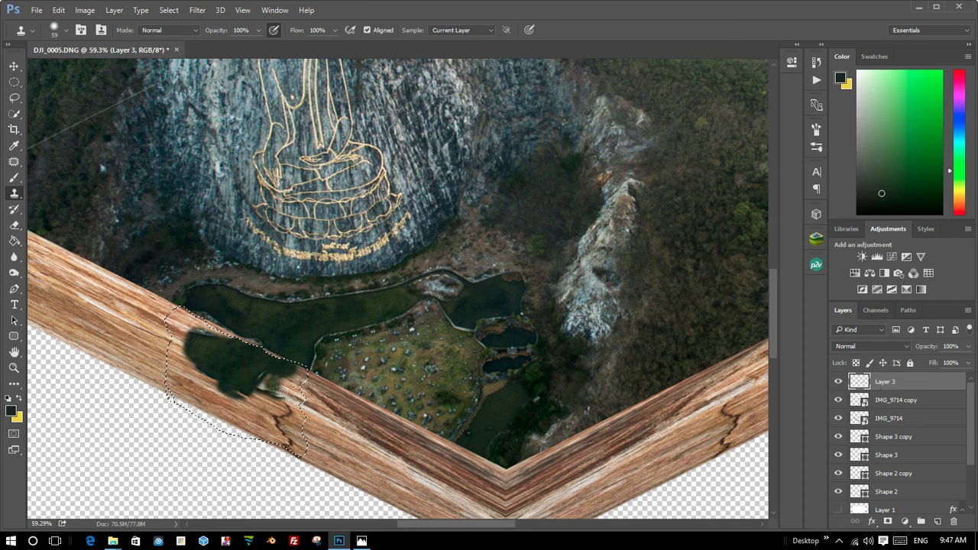
{"action": "left_click", "coordinate": [14, 209]}
{"action": "left_click", "coordinate": [14, 178]}
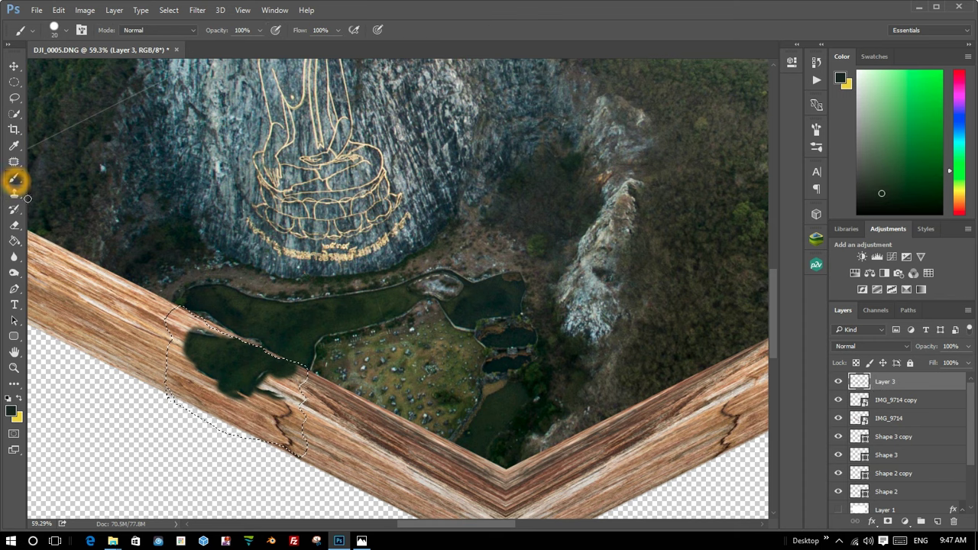
Sample the dark water colour and paint along the patch's upper-left edge.
{"action": "left_click", "coordinate": [247, 353], "text": "alt"}
{"action": "left_click", "coordinate": [184, 325]}
{"action": "mouse_move", "coordinate": [184, 325]}
{"action": "left_mouse_down"}
{"action": "mouse_move", "coordinate": [176, 344]}
{"action": "mouse_move", "coordinate": [172, 327]}
{"action": "left_mouse_up"}
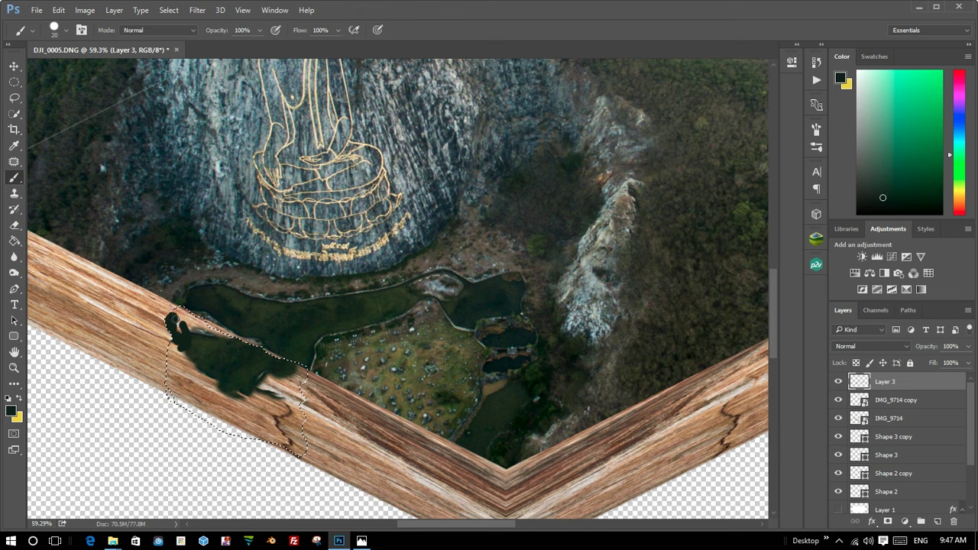
{"action": "left_click", "coordinate": [179, 316]}
{"action": "left_click", "coordinate": [185, 332]}
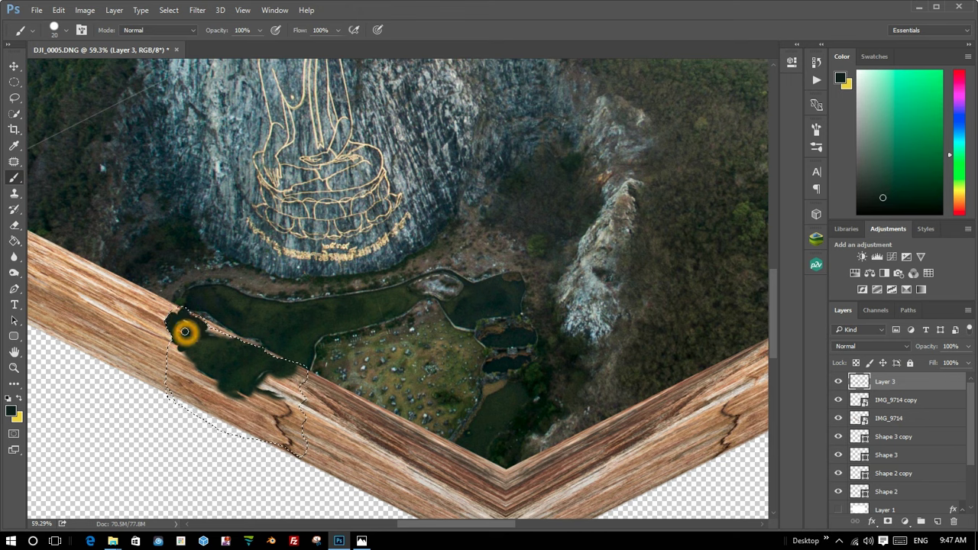
With a 59 px brush, fill the cutaway dark, deselect, and cover the leftover wood strip.
{"action": "right_click", "coordinate": [209, 343]}
{"action": "type", "text": "59"}
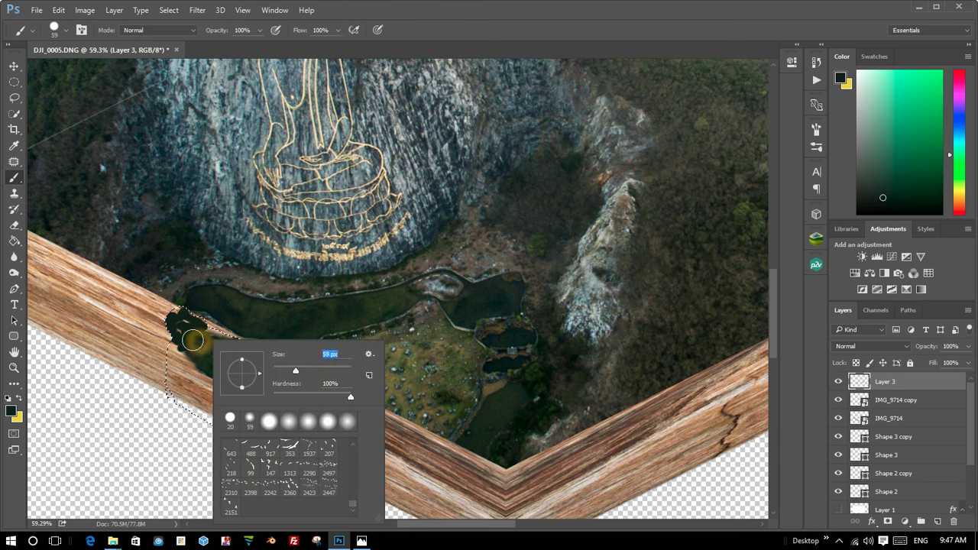
{"action": "key", "text": "Return"}
{"action": "mouse_move", "coordinate": [203, 337]}
{"action": "left_mouse_down"}
{"action": "mouse_move", "coordinate": [179, 354]}
{"action": "mouse_move", "coordinate": [179, 392]}
{"action": "mouse_move", "coordinate": [245, 439]}
{"action": "mouse_move", "coordinate": [302, 451]}
{"action": "mouse_move", "coordinate": [238, 400]}
{"action": "mouse_move", "coordinate": [297, 392]}
{"action": "mouse_move", "coordinate": [251, 393]}
{"action": "mouse_move", "coordinate": [204, 344]}
{"action": "mouse_move", "coordinate": [238, 340]}
{"action": "left_mouse_up"}
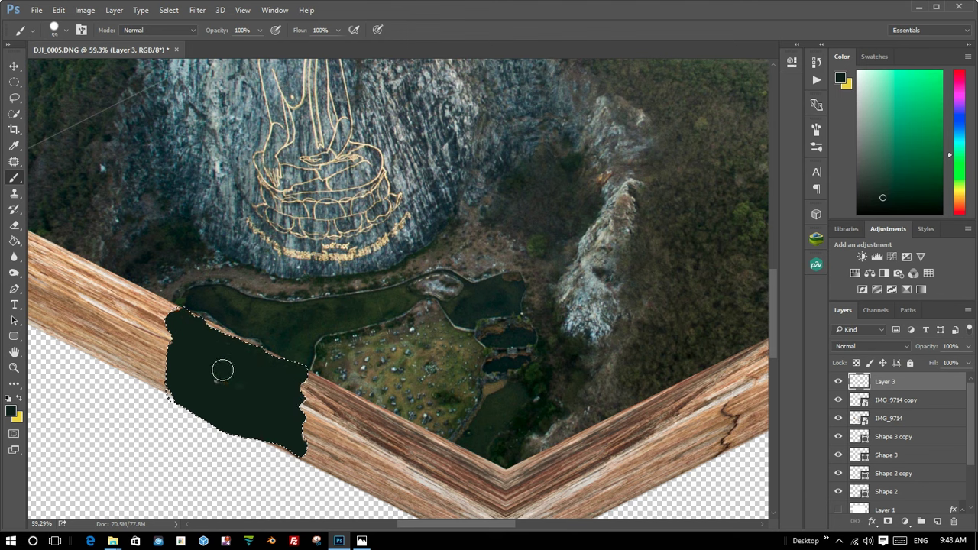
{"action": "left_click_drag", "start_coordinate": [225, 385], "coordinate": [209, 336]}
{"action": "key", "text": "ctrl+d"}
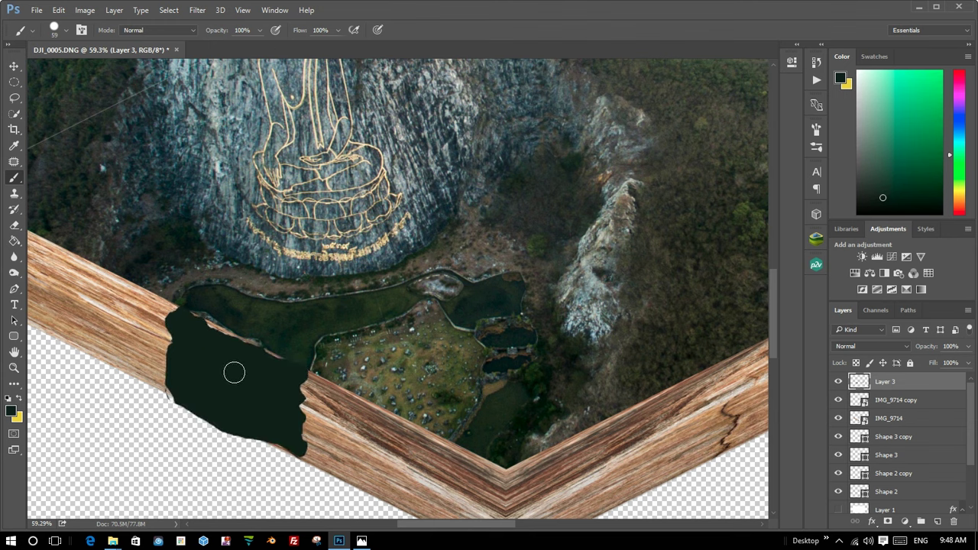
{"action": "left_click_drag", "start_coordinate": [192, 324], "coordinate": [269, 365]}
{"action": "left_click", "coordinate": [269, 364]}
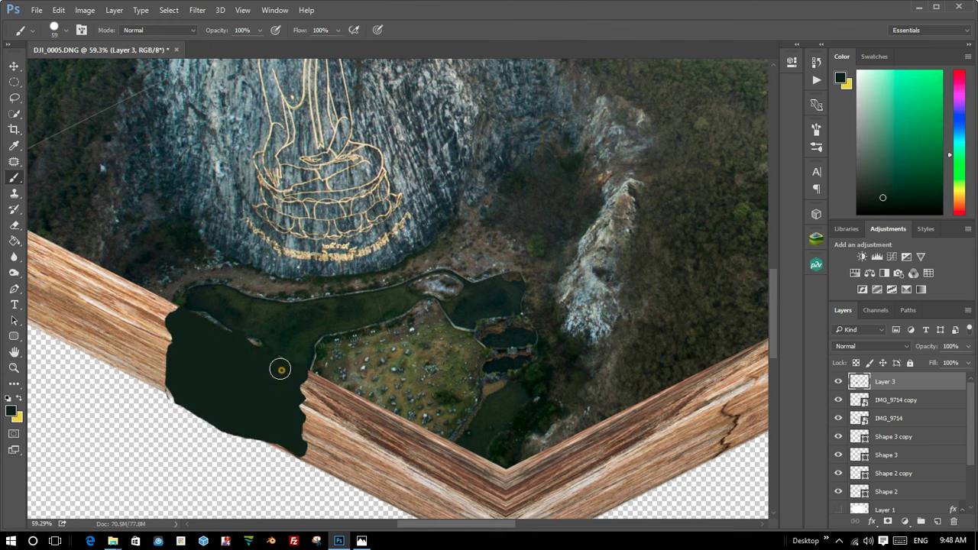
Lower Layer 3's opacity to 30%, then try 50%.
{"action": "left_click", "coordinate": [952, 346]}
{"action": "type", "text": "30"}
{"action": "key", "text": "Return"}
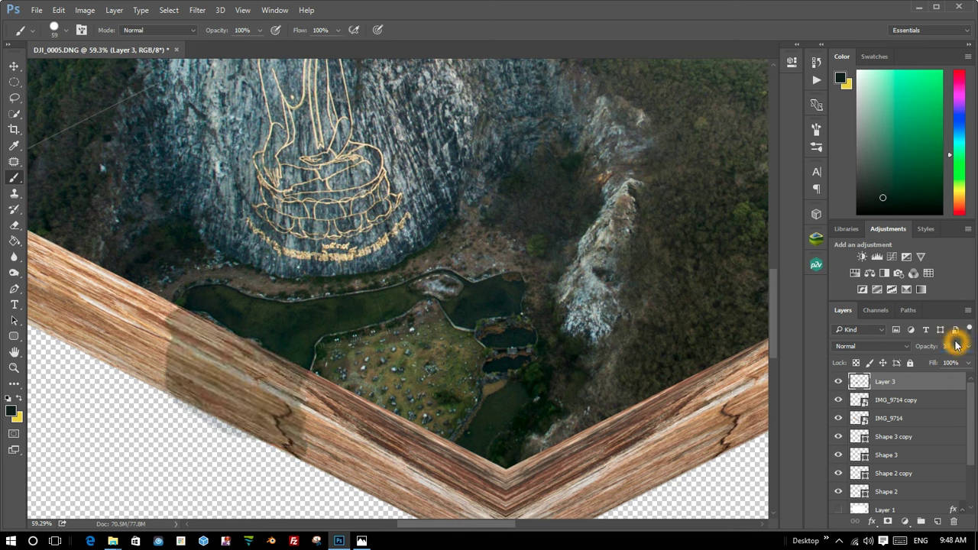
{"action": "left_click", "coordinate": [952, 346]}
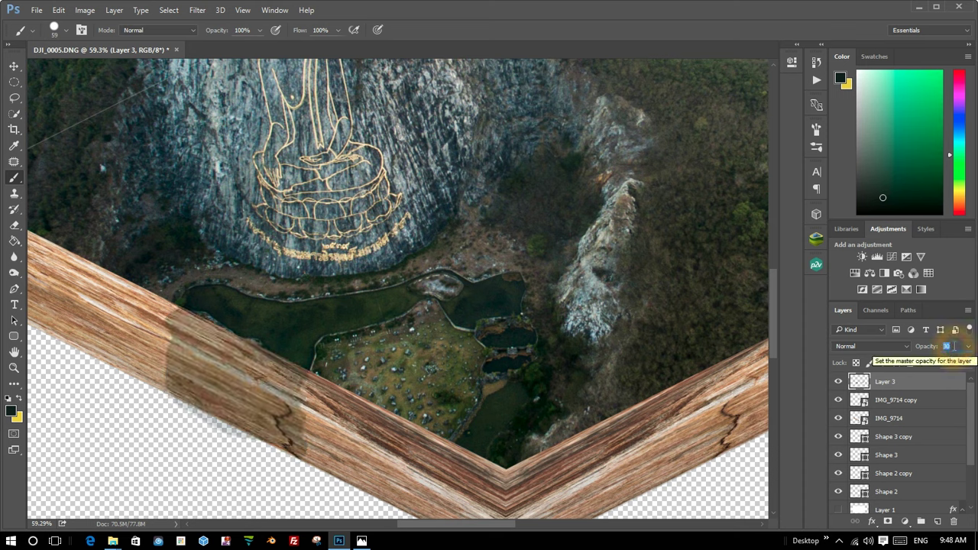
{"action": "type", "text": "50"}
{"action": "key", "text": "Return"}
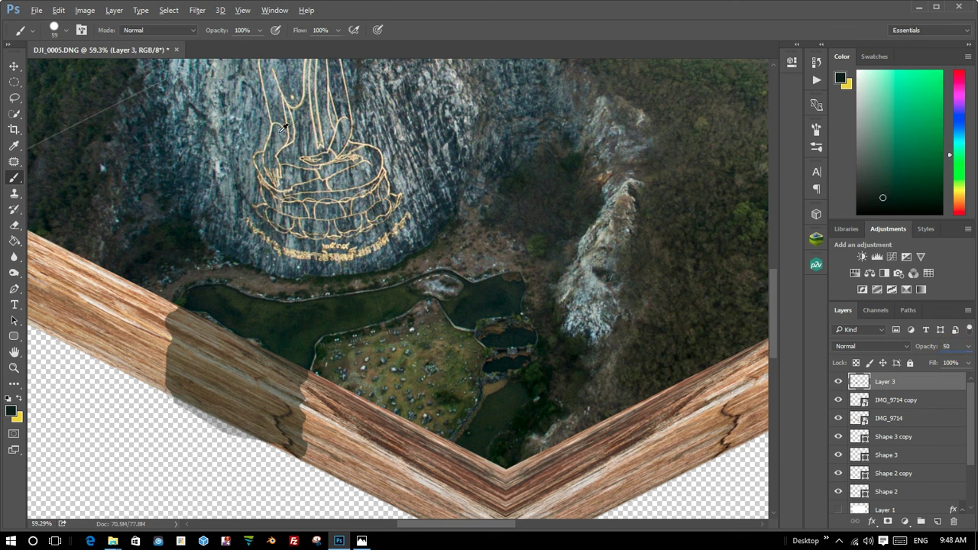
Raise Layer 3's opacity to 80% and zoom in to inspect both patches.
{"action": "left_click", "coordinate": [343, 366]}
{"action": "left_click", "coordinate": [14, 66]}
{"action": "scroll", "coordinate": [259, 194], "scroll_direction": "down", "scroll_amount": 3}
{"action": "scroll", "coordinate": [259, 195], "scroll_direction": "down", "scroll_amount": 2}
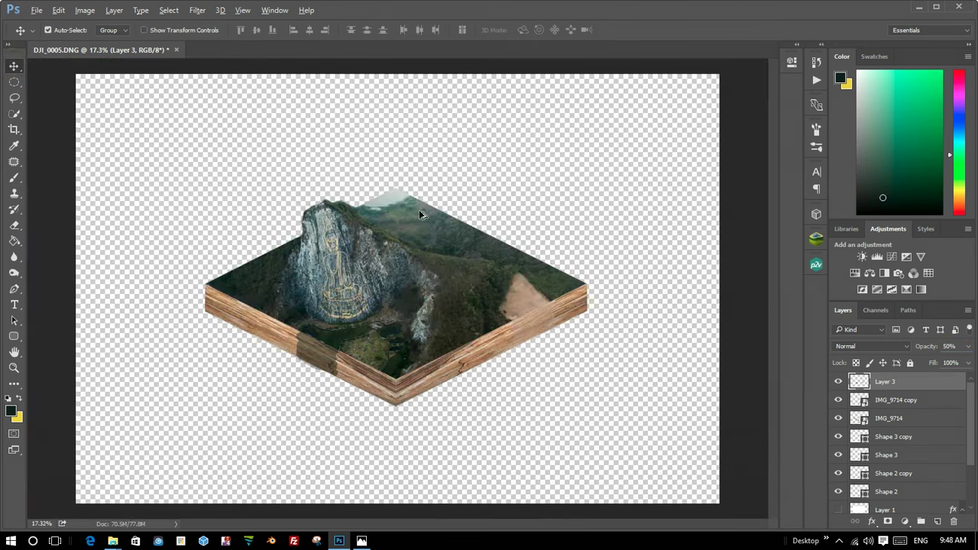
{"action": "scroll", "coordinate": [549, 312], "scroll_direction": "up", "scroll_amount": 1}
{"action": "left_click_drag", "start_coordinate": [206, 355], "coordinate": [606, 359]}
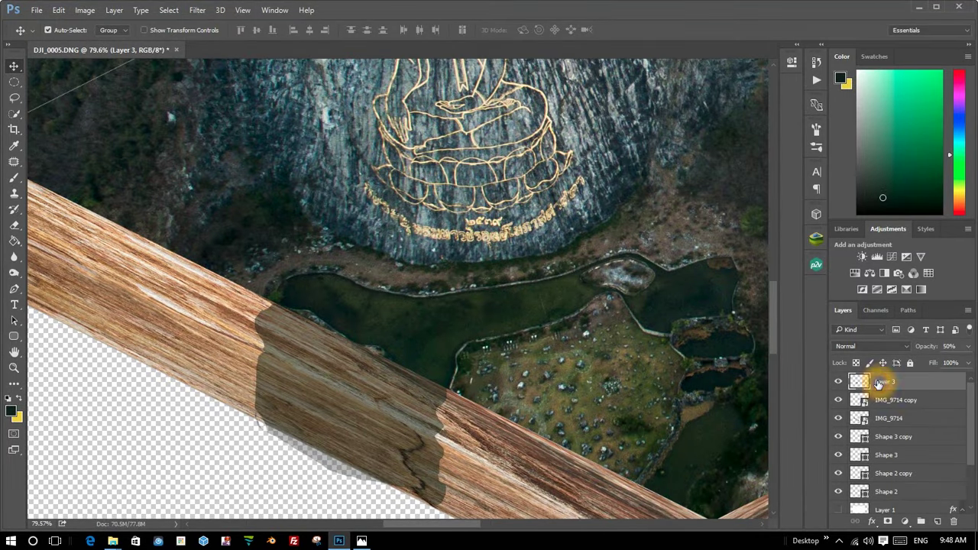
{"action": "left_click_drag", "start_coordinate": [942, 345], "coordinate": [944, 350]}
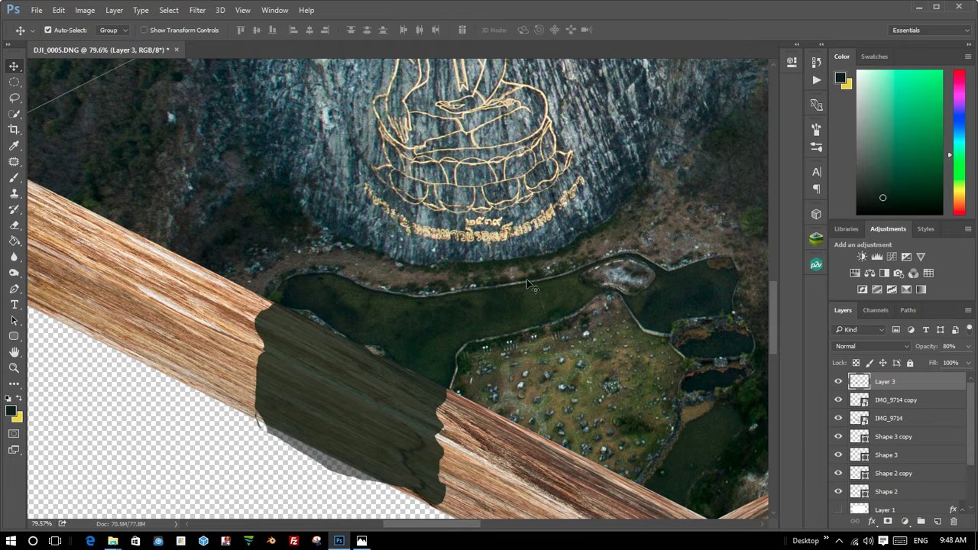
{"action": "scroll", "coordinate": [533, 286], "scroll_direction": "down", "scroll_amount": 5}
{"action": "scroll", "coordinate": [480, 382], "scroll_direction": "up", "scroll_amount": 3}
{"action": "scroll", "coordinate": [556, 400], "scroll_direction": "down", "scroll_amount": 3}
{"action": "scroll", "coordinate": [669, 419], "scroll_direction": "down", "scroll_amount": 2}
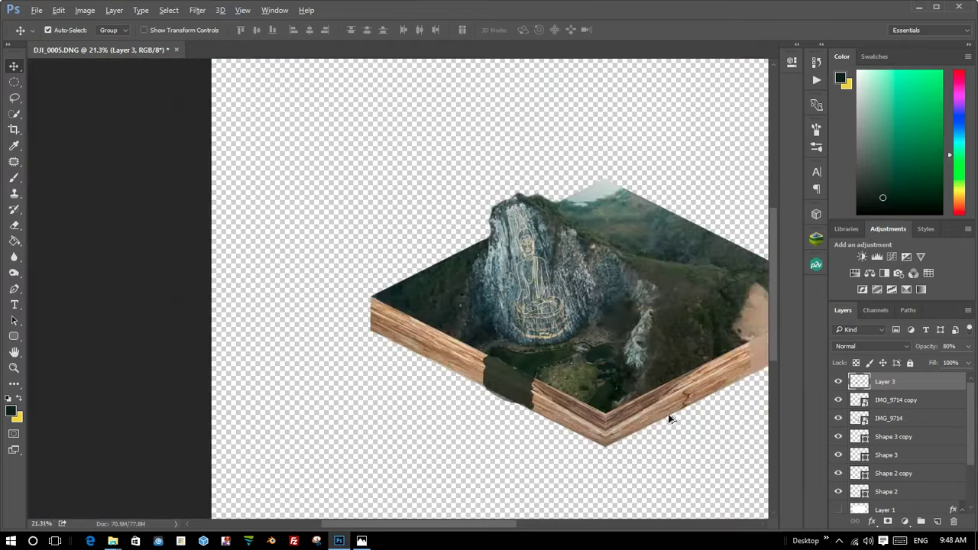
{"action": "scroll", "coordinate": [670, 419], "scroll_direction": "up", "scroll_amount": 2}
{"action": "scroll", "coordinate": [712, 416], "scroll_direction": "up", "scroll_amount": 2}
{"action": "scroll", "coordinate": [750, 406], "scroll_direction": "down", "scroll_amount": 4}
{"action": "scroll", "coordinate": [749, 406], "scroll_direction": "down", "scroll_amount": 2}
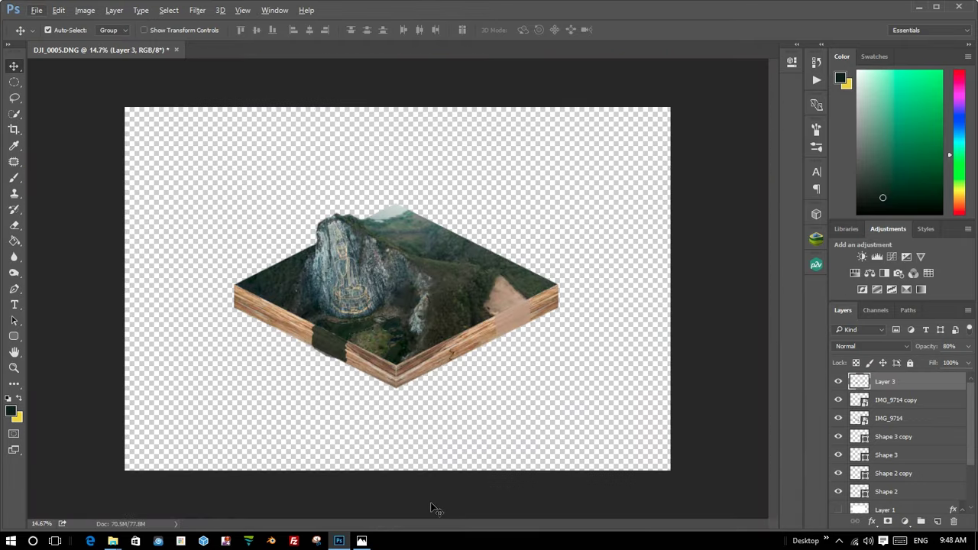
{"action": "scroll", "coordinate": [622, 255], "scroll_direction": "up", "scroll_amount": 2}
{"action": "scroll", "coordinate": [424, 289], "scroll_direction": "up", "scroll_amount": 2}
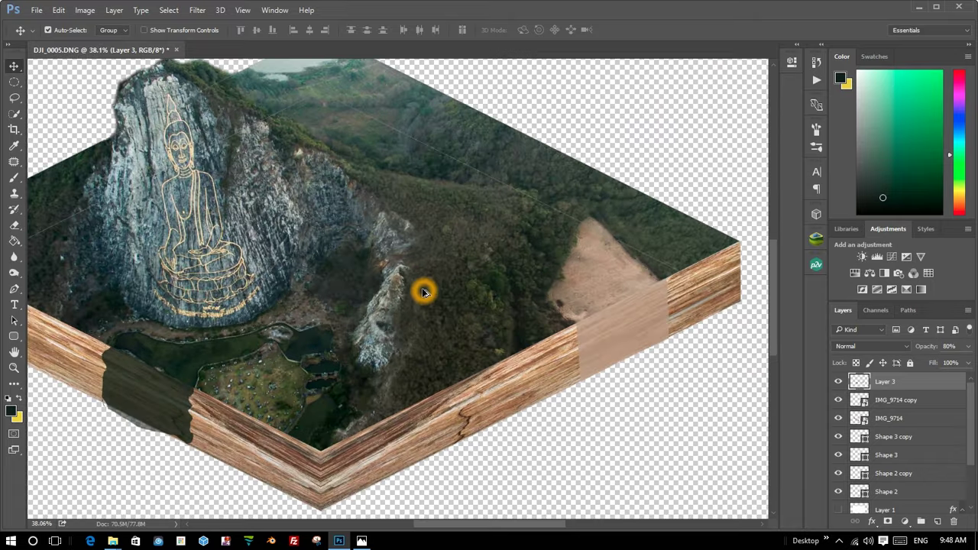
{"action": "scroll", "coordinate": [423, 288], "scroll_direction": "down", "scroll_amount": 1}
{"action": "scroll", "coordinate": [114, 324], "scroll_direction": "up", "scroll_amount": 1}
{"action": "scroll", "coordinate": [92, 370], "scroll_direction": "up", "scroll_amount": 1}
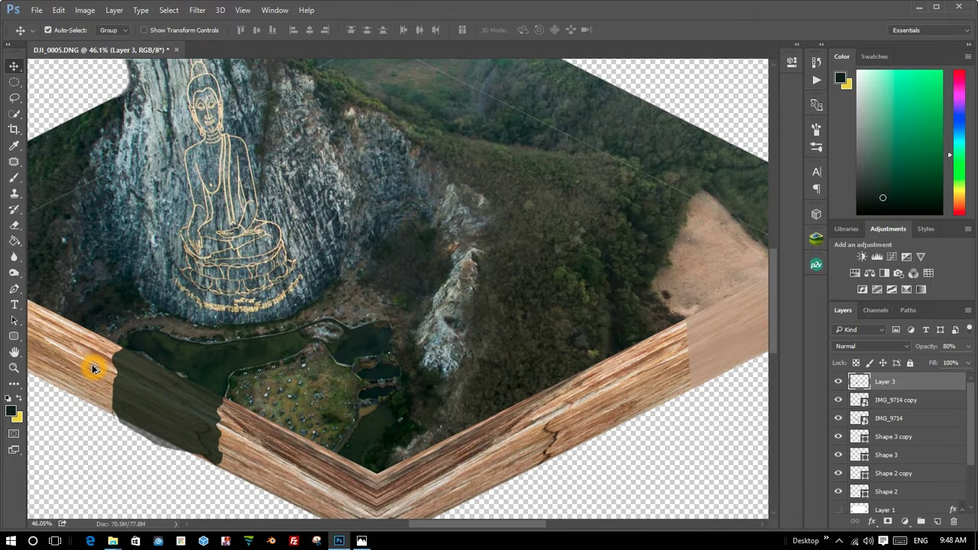
{"action": "scroll", "coordinate": [95, 371], "scroll_direction": "down", "scroll_amount": 1}
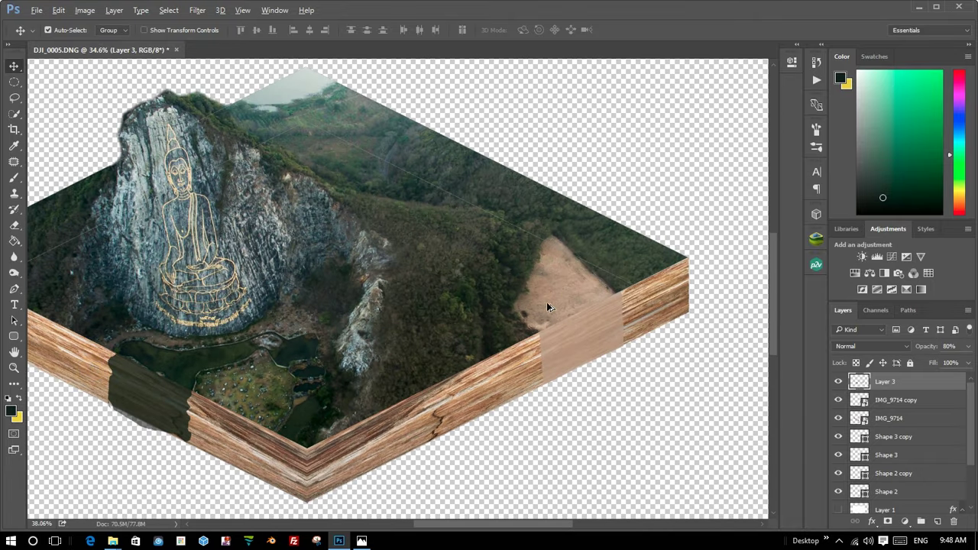
{"action": "scroll", "coordinate": [547, 307], "scroll_direction": "up", "scroll_amount": 3}
{"action": "scroll", "coordinate": [657, 334], "scroll_direction": "up", "scroll_amount": 1}
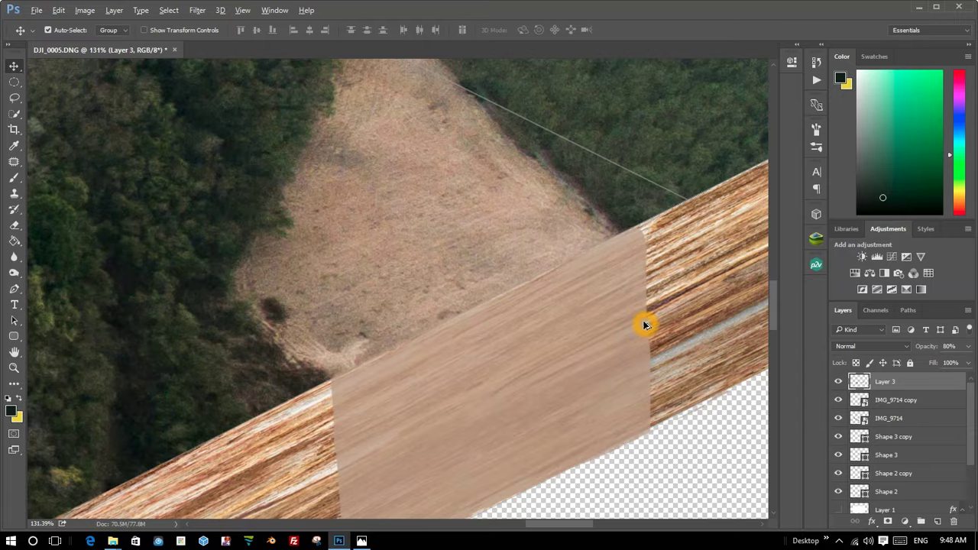
{"action": "scroll", "coordinate": [644, 325], "scroll_direction": "down", "scroll_amount": 2}
{"action": "scroll", "coordinate": [642, 325], "scroll_direction": "down", "scroll_amount": 2}
{"action": "scroll", "coordinate": [638, 325], "scroll_direction": "down", "scroll_amount": 2}
{"action": "scroll", "coordinate": [635, 325], "scroll_direction": "down", "scroll_amount": 2}
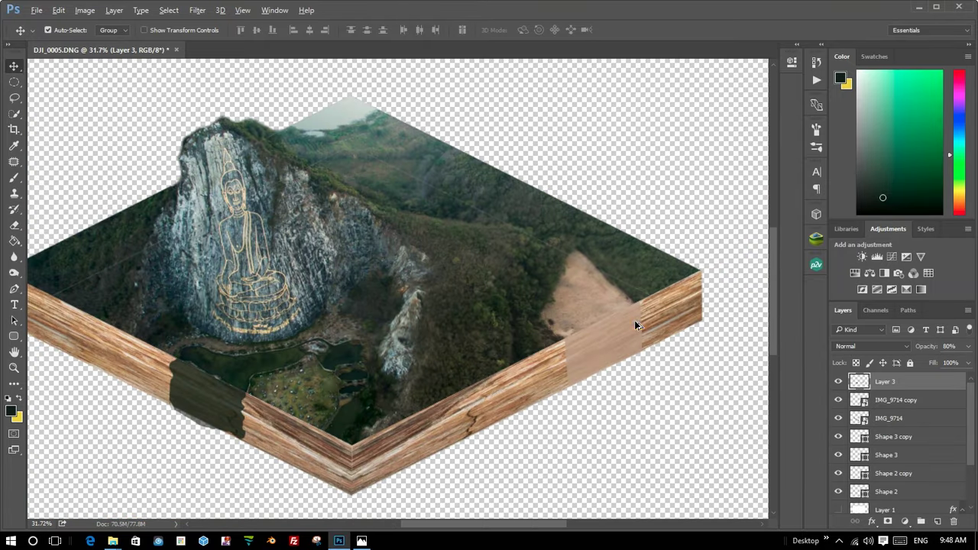
{"action": "scroll", "coordinate": [634, 320], "scroll_direction": "up", "scroll_amount": 1}
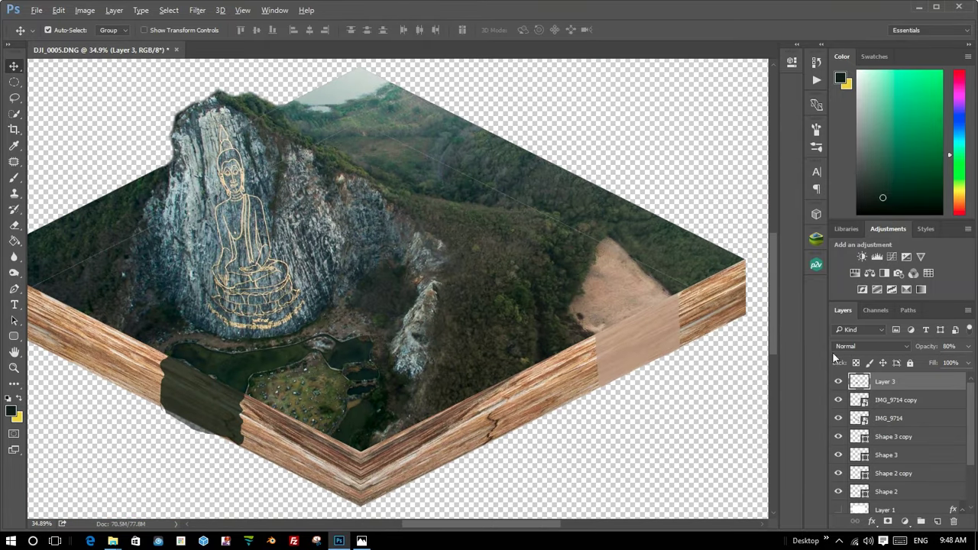
Clear the Layers kind filter, set Layer 3 opacity to 100%, and review the whole diorama.
{"action": "left_click", "coordinate": [955, 331]}
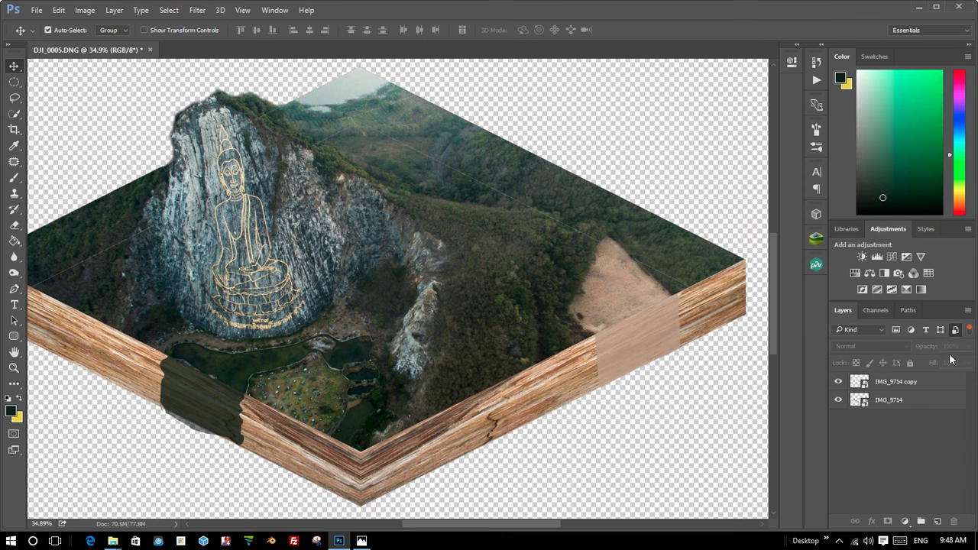
{"action": "left_click", "coordinate": [896, 330]}
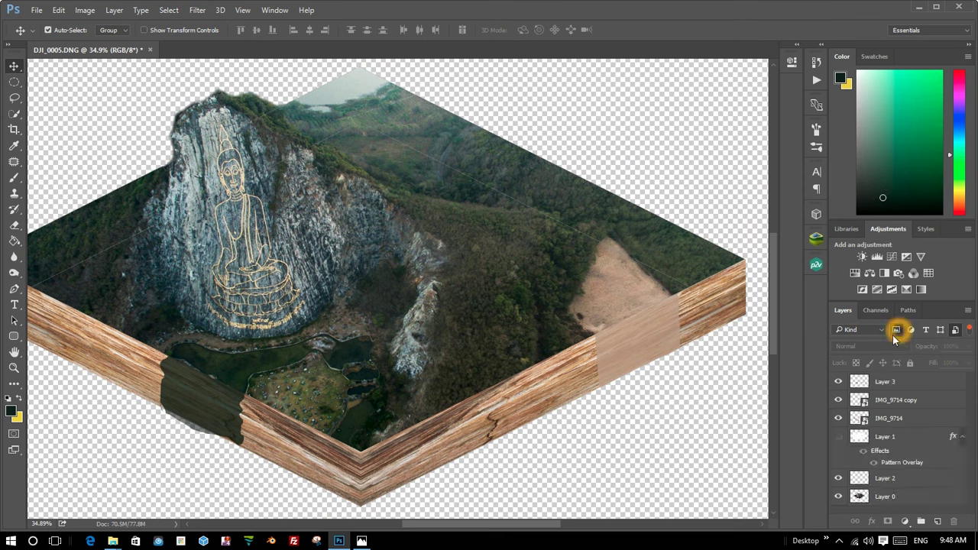
{"action": "left_click", "coordinate": [919, 385]}
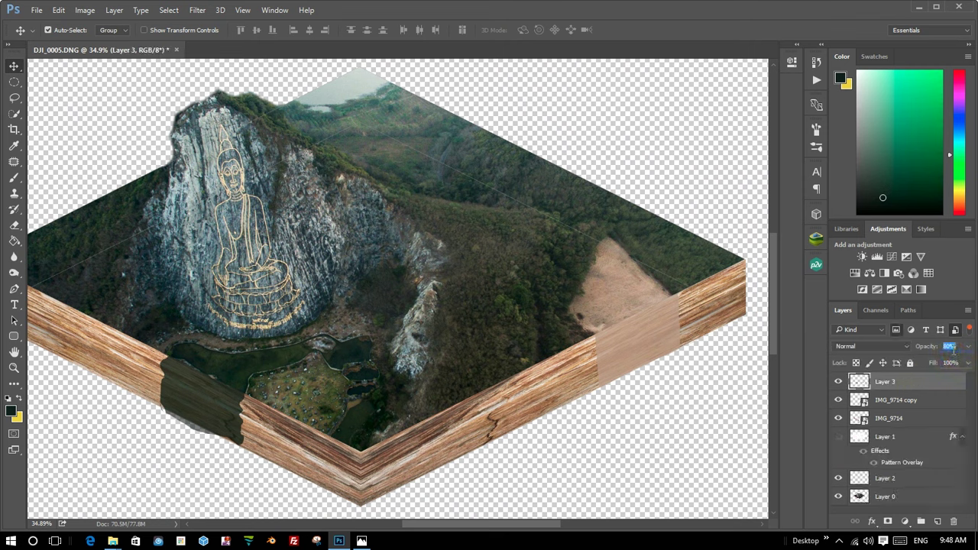
{"action": "type", "text": "100"}
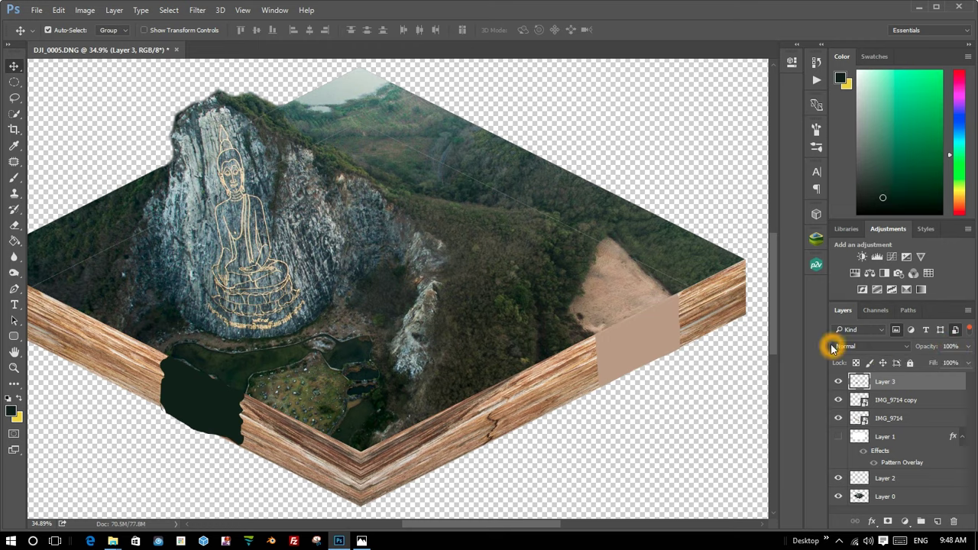
{"action": "mouse_move", "coordinate": [493, 334]}
{"action": "left_mouse_down"}
{"action": "mouse_move", "coordinate": [173, 391]}
{"action": "mouse_move", "coordinate": [210, 387]}
{"action": "mouse_move", "coordinate": [273, 284]}
{"action": "left_mouse_up"}
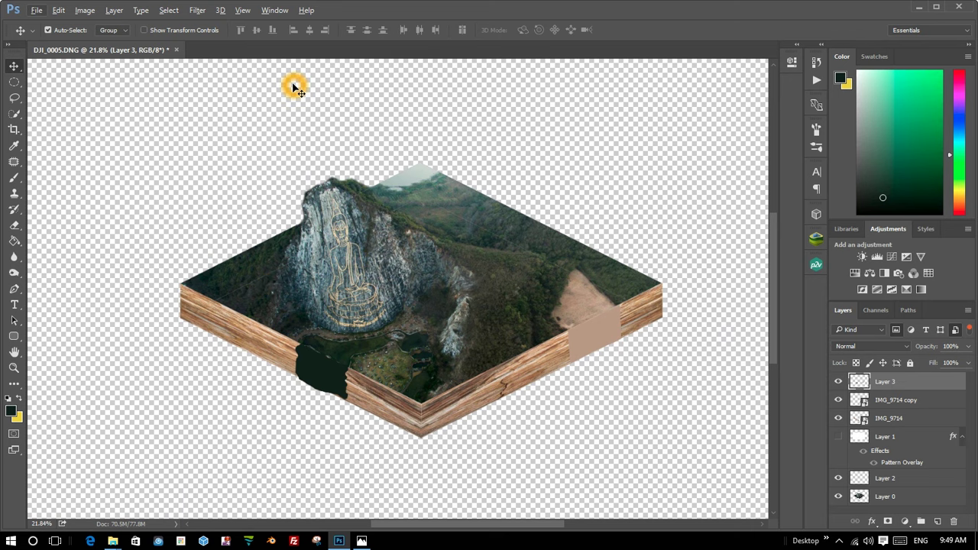
{"action": "scroll", "coordinate": [445, 154], "scroll_direction": "down", "scroll_amount": 5}
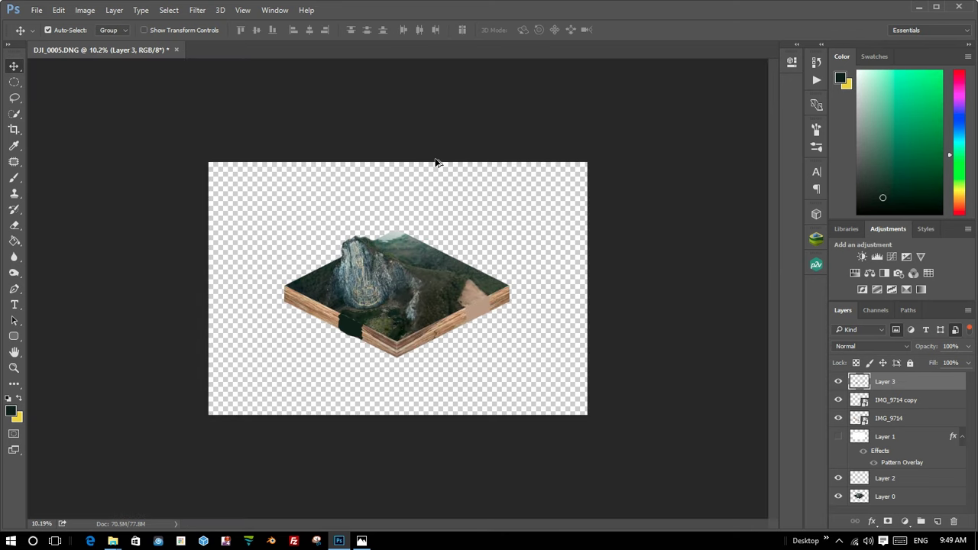
{"action": "left_click_drag", "start_coordinate": [415, 212], "coordinate": [387, 250]}
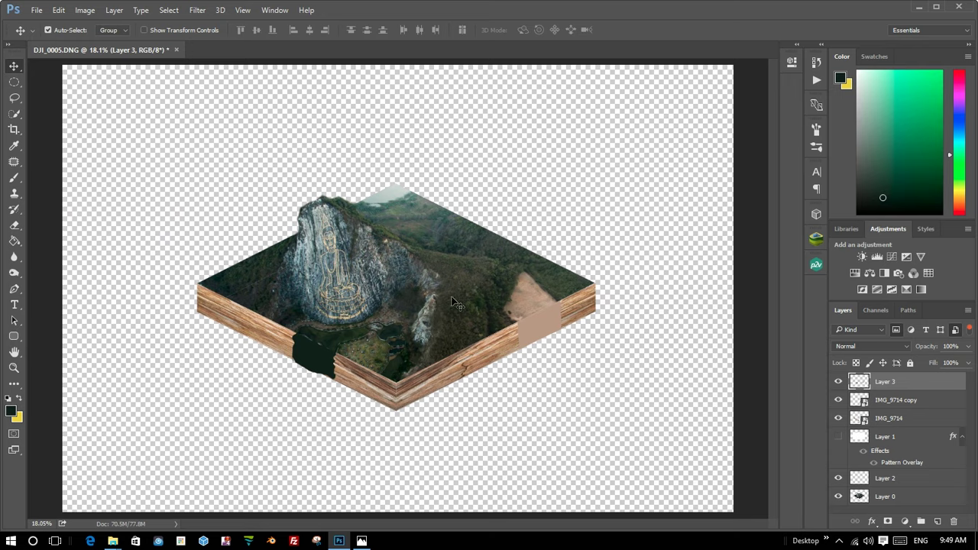
{"action": "scroll", "coordinate": [450, 299], "scroll_direction": "up", "scroll_amount": 1}
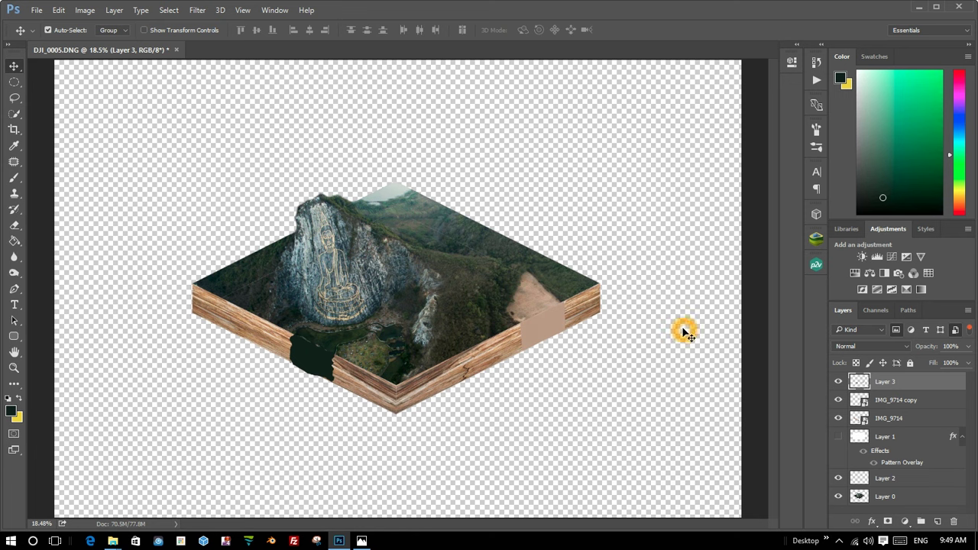
{"action": "scroll", "coordinate": [304, 325], "scroll_direction": "up", "scroll_amount": 5}
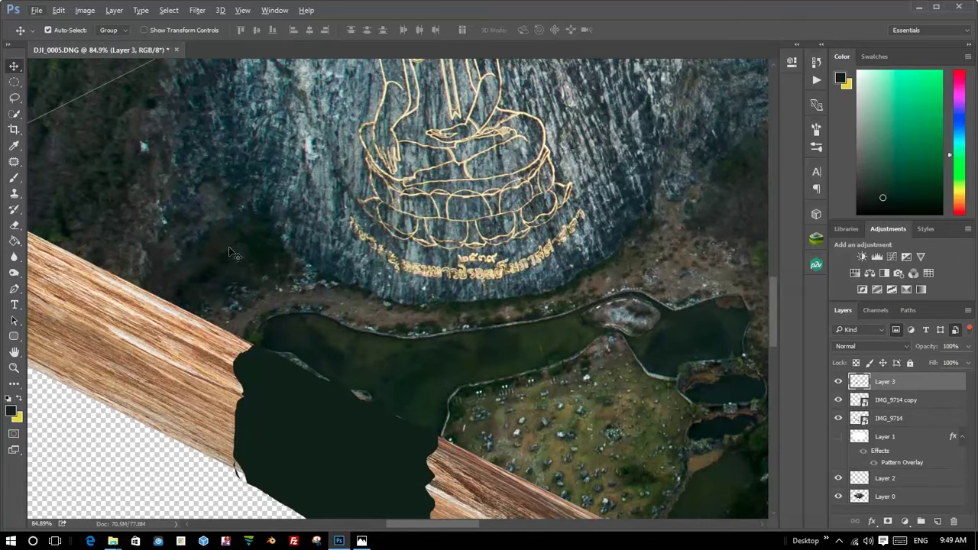
{"action": "left_click", "coordinate": [16, 163]}
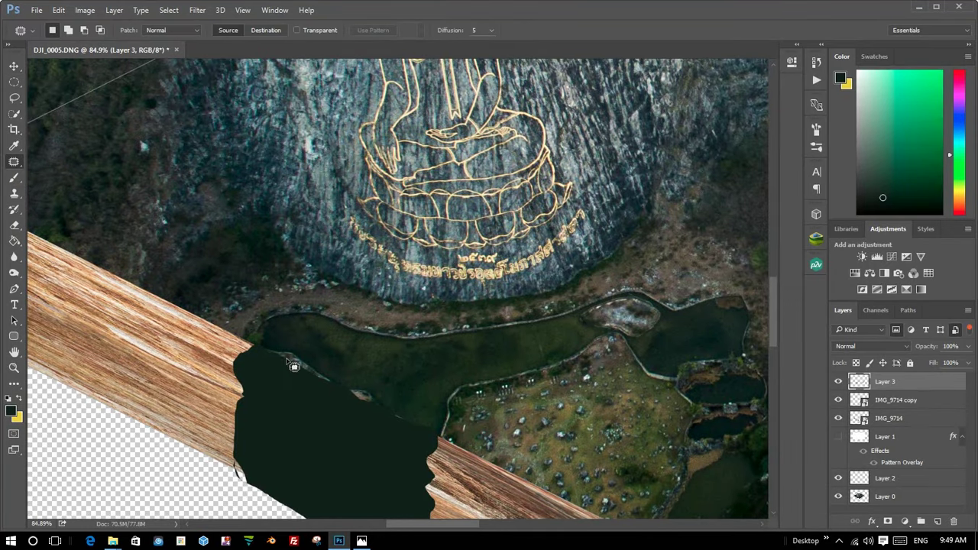
Patch the light streak in the water with nearby dark fill, then outline the next light spot.
{"action": "left_click_drag", "start_coordinate": [293, 365], "coordinate": [296, 353]}
{"action": "left_click_drag", "start_coordinate": [264, 386], "coordinate": [266, 358]}
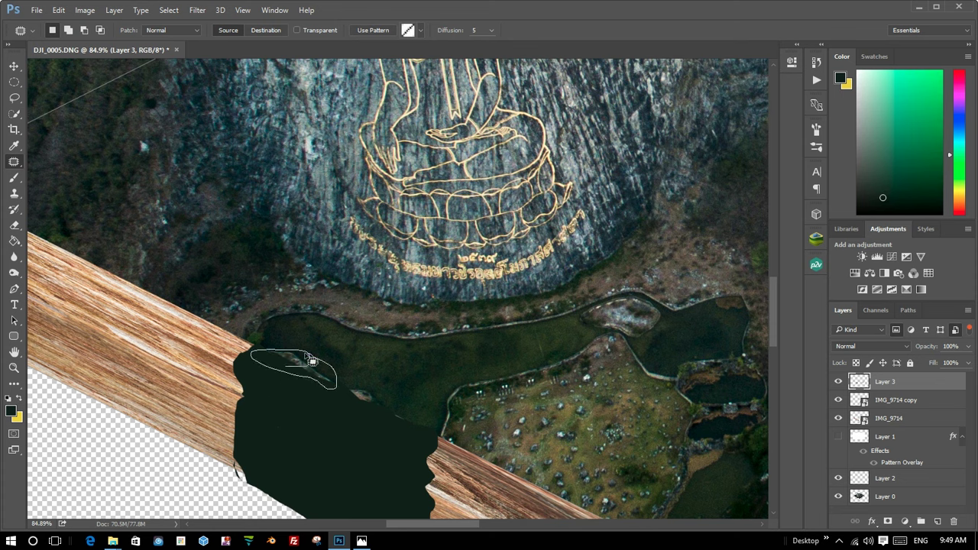
{"action": "left_click_drag", "start_coordinate": [312, 361], "coordinate": [376, 452]}
{"action": "key", "text": "ctrl+d"}
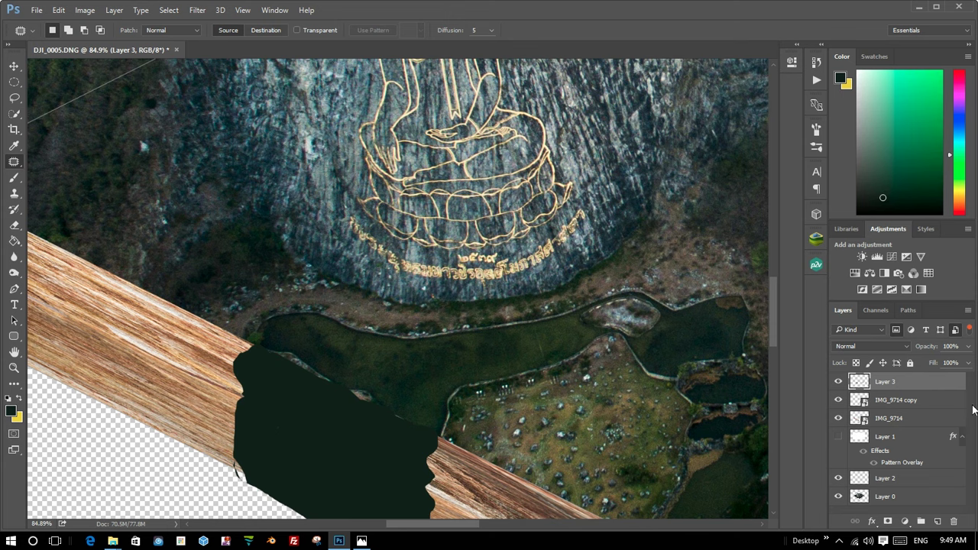
{"action": "mouse_move", "coordinate": [312, 388]}
{"action": "left_mouse_down"}
{"action": "mouse_move", "coordinate": [329, 384]}
{"action": "mouse_move", "coordinate": [393, 468]}
{"action": "mouse_move", "coordinate": [365, 452]}
{"action": "left_mouse_up"}
Zoom to the beige patch and set a Clone Stamp source on the dry field in Layer 0.
{"action": "scroll", "coordinate": [431, 393], "scroll_direction": "down", "scroll_amount": 2}
{"action": "scroll", "coordinate": [410, 389], "scroll_direction": "down", "scroll_amount": 3}
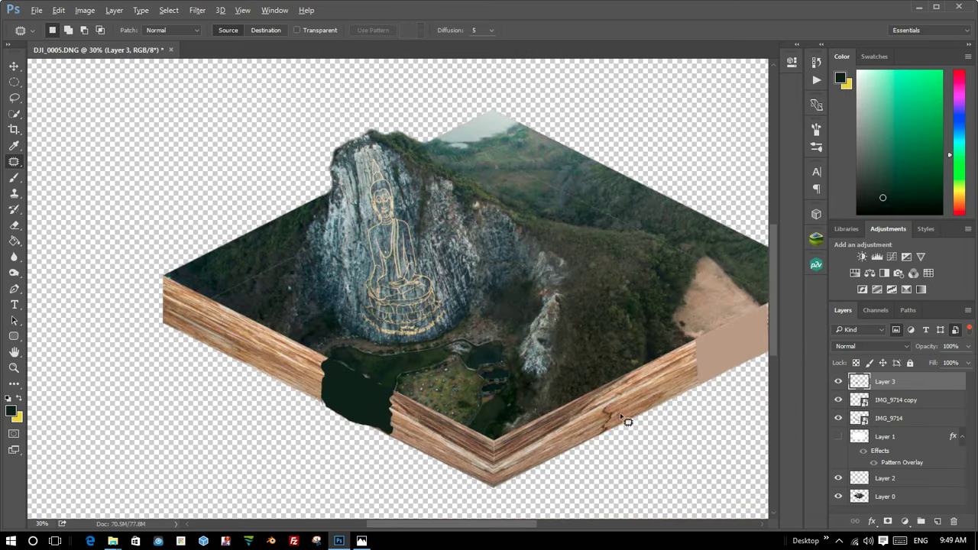
{"action": "scroll", "coordinate": [574, 321], "scroll_direction": "up", "scroll_amount": 2}
{"action": "scroll", "coordinate": [527, 330], "scroll_direction": "up", "scroll_amount": 2}
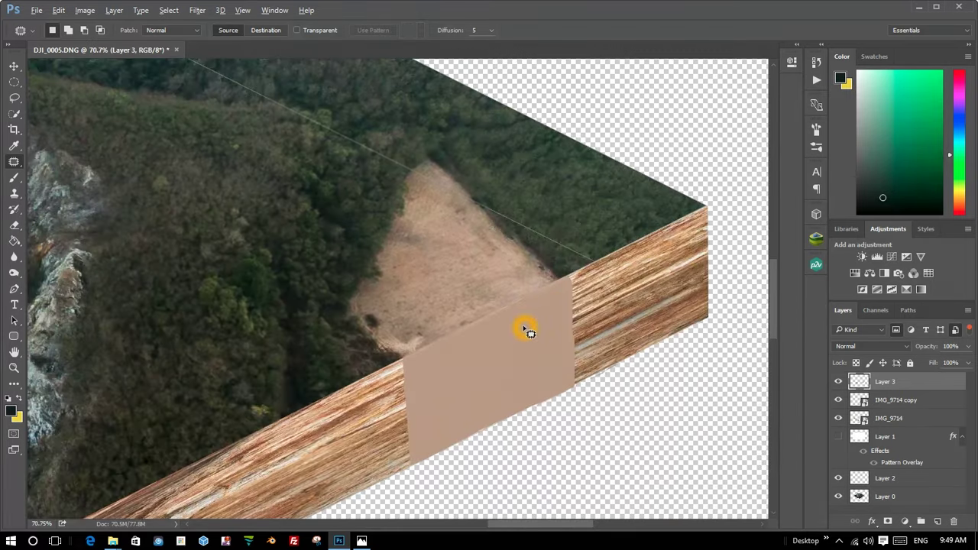
{"action": "scroll", "coordinate": [528, 330], "scroll_direction": "up", "scroll_amount": 1}
{"action": "scroll", "coordinate": [527, 330], "scroll_direction": "up", "scroll_amount": 1}
{"action": "scroll", "coordinate": [528, 330], "scroll_direction": "up", "scroll_amount": 1}
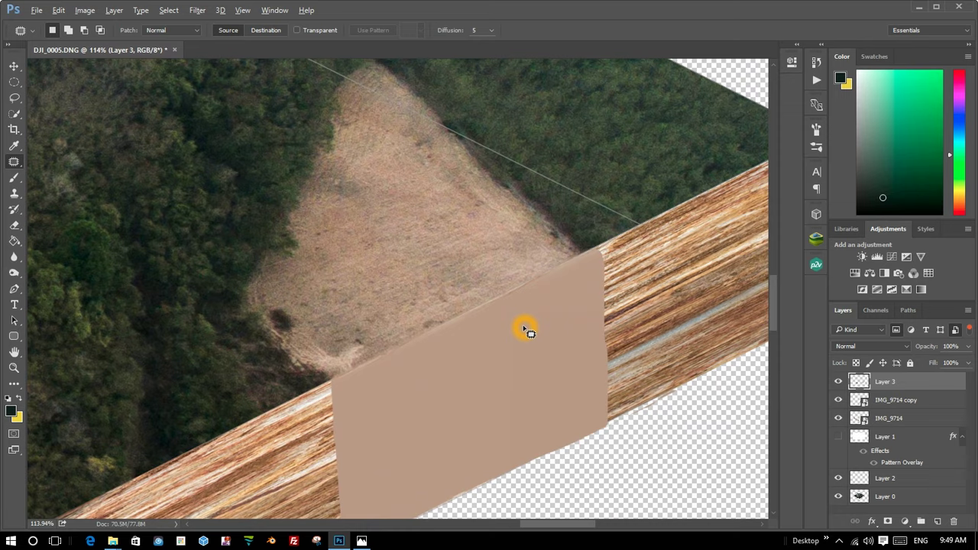
{"action": "scroll", "coordinate": [527, 331], "scroll_direction": "up", "scroll_amount": 1}
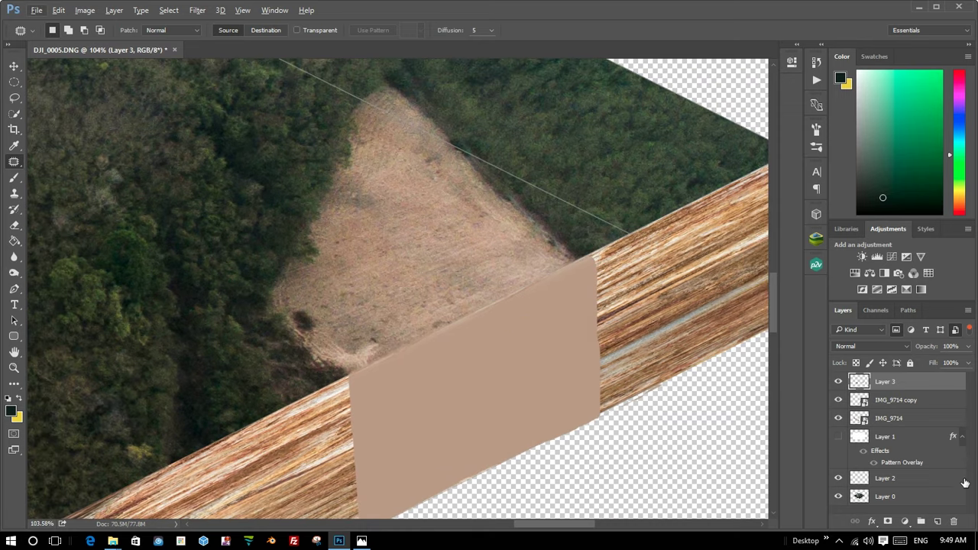
{"action": "left_click", "coordinate": [936, 498]}
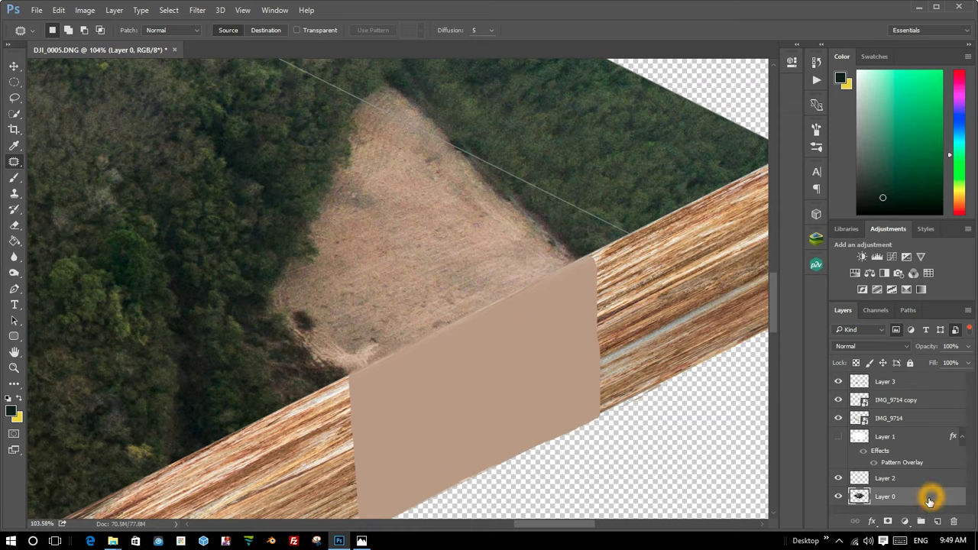
{"action": "left_click", "coordinate": [14, 192]}
{"action": "left_click", "coordinate": [386, 275], "text": "alt"}
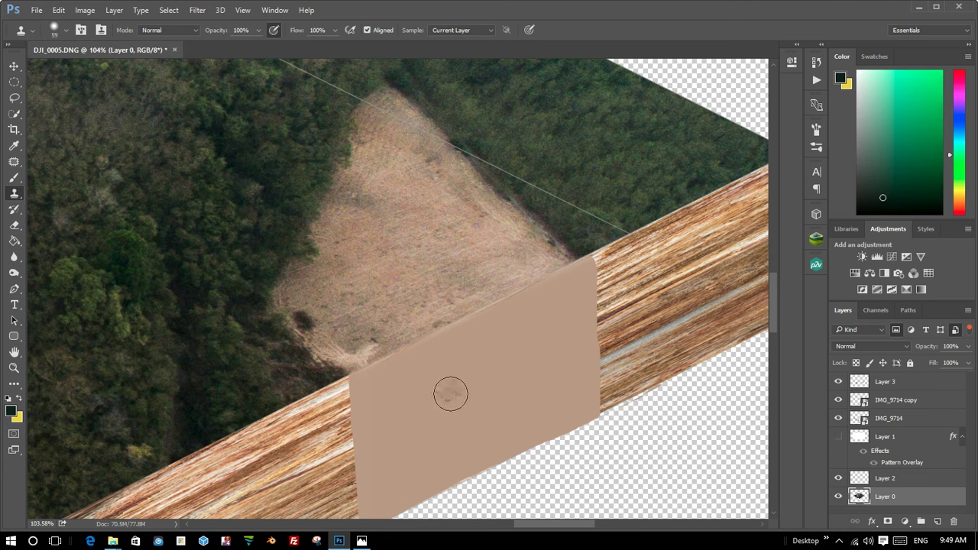
On Layer 3, stamp dry field texture onto the beige patch and its upper-left corner.
{"action": "left_click", "coordinate": [932, 390]}
{"action": "left_click", "coordinate": [459, 372]}
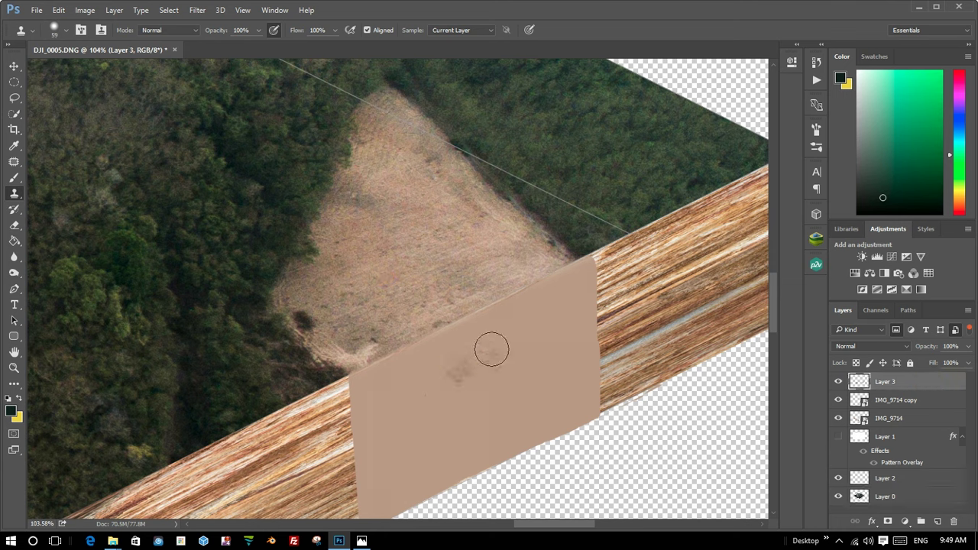
{"action": "left_click", "coordinate": [574, 321]}
{"action": "left_click", "coordinate": [364, 388]}
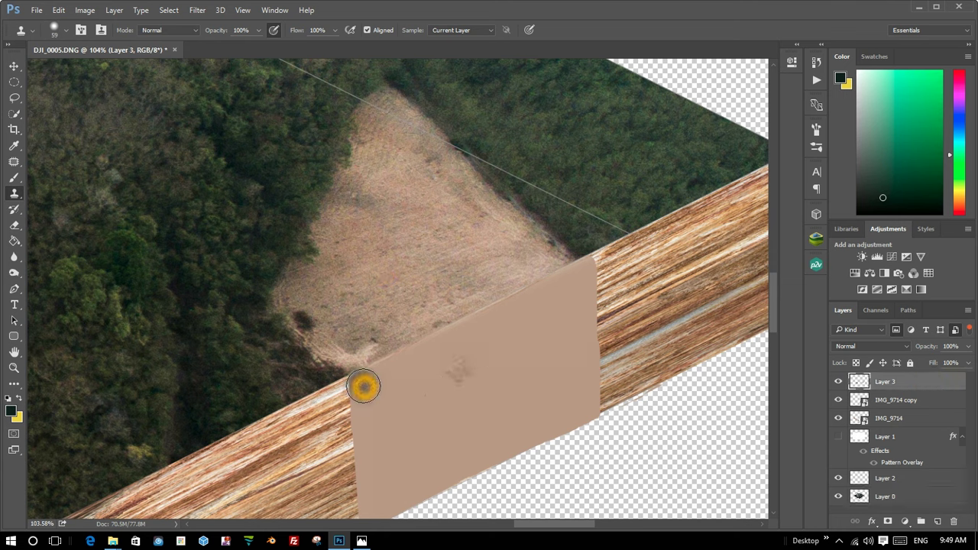
{"action": "left_click", "coordinate": [413, 398]}
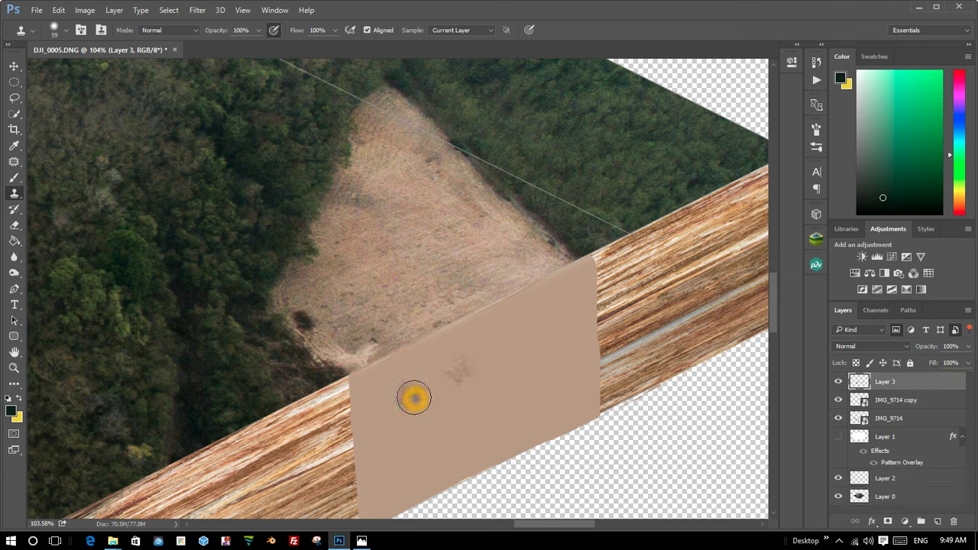
{"action": "left_click", "coordinate": [361, 383]}
{"action": "left_click", "coordinate": [365, 382]}
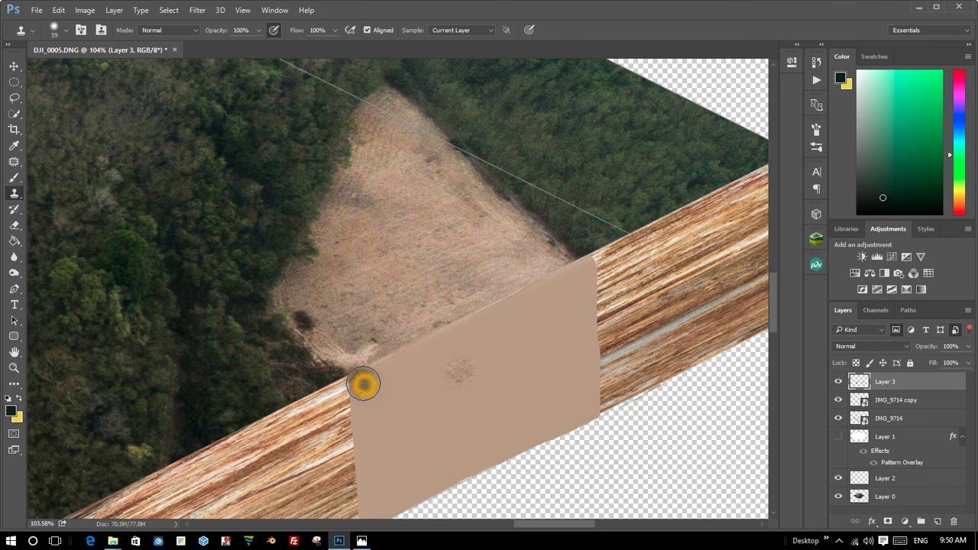
Add Layer 4 and clone field texture over the beige patch's top edge and left part.
{"action": "left_click", "coordinate": [938, 522]}
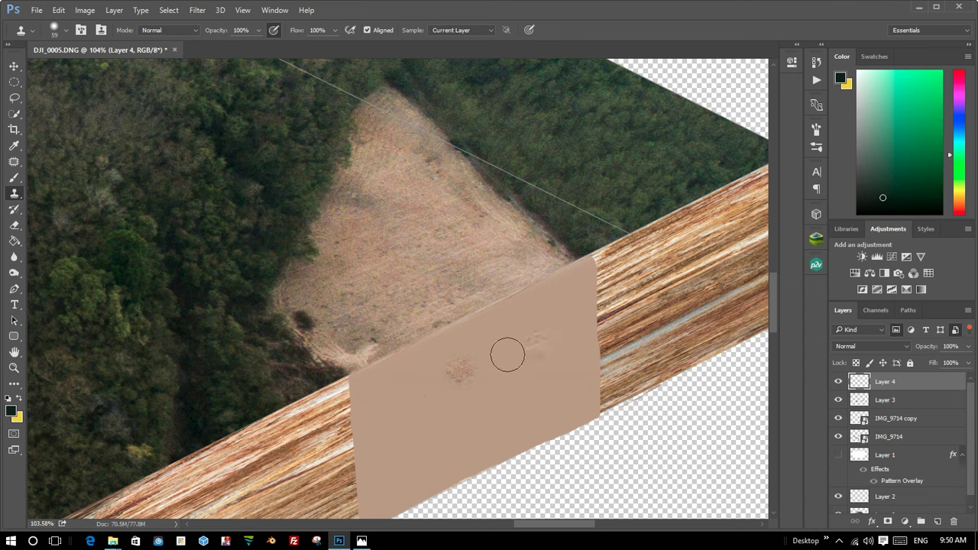
{"action": "left_click", "coordinate": [451, 359]}
{"action": "left_click", "coordinate": [406, 378]}
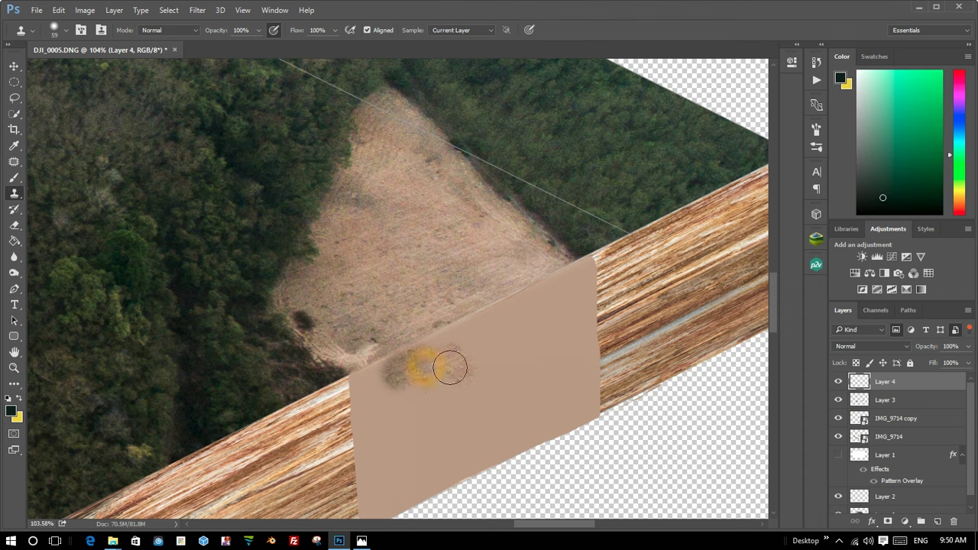
{"action": "left_click_drag", "start_coordinate": [450, 369], "coordinate": [426, 398]}
{"action": "left_click", "coordinate": [421, 349]}
{"action": "left_click", "coordinate": [442, 347]}
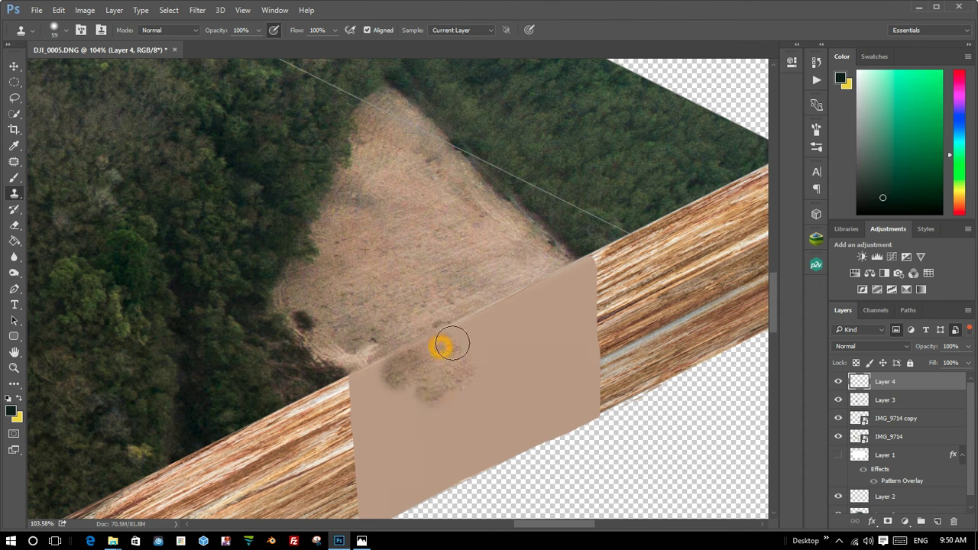
{"action": "left_click", "coordinate": [461, 340]}
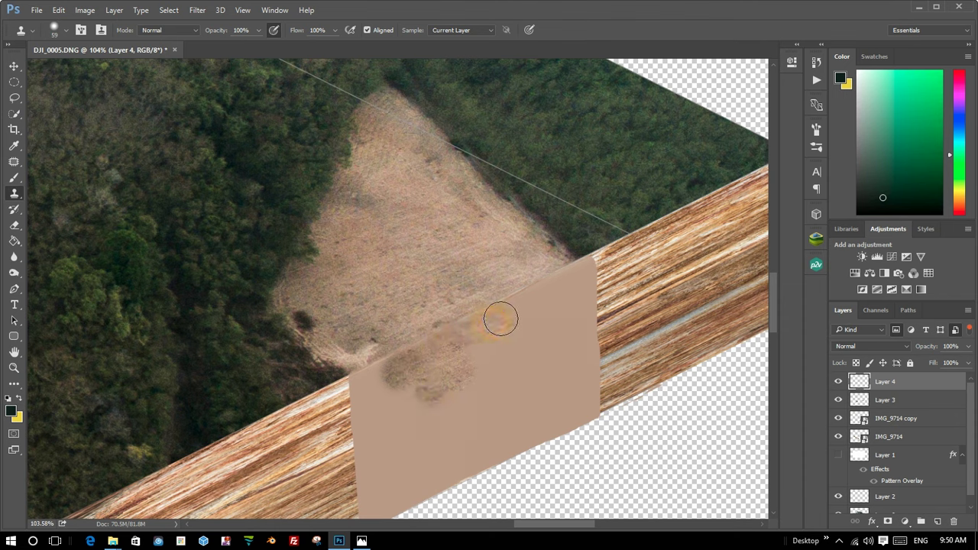
{"action": "left_click", "coordinate": [540, 295]}
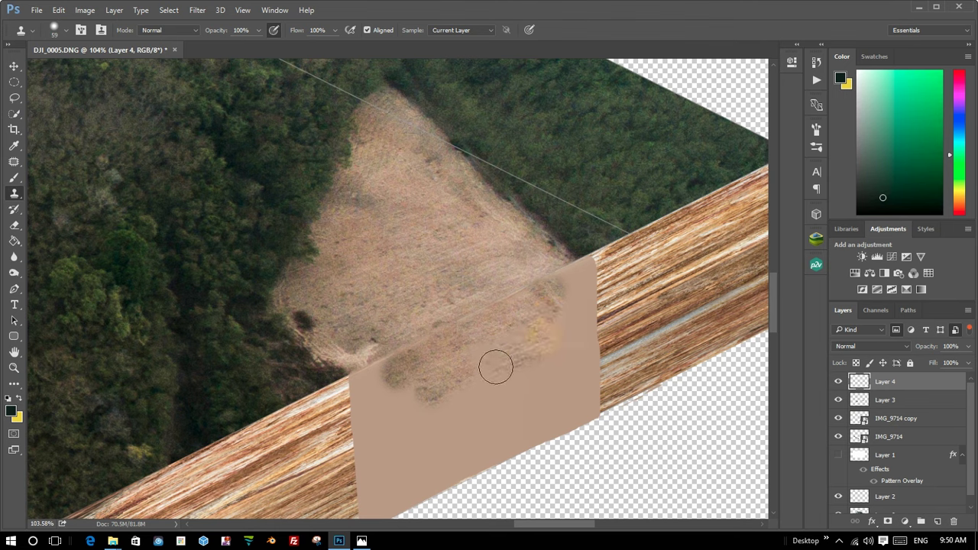
{"action": "left_click_drag", "start_coordinate": [457, 388], "coordinate": [400, 400]}
{"action": "left_click", "coordinate": [371, 389]}
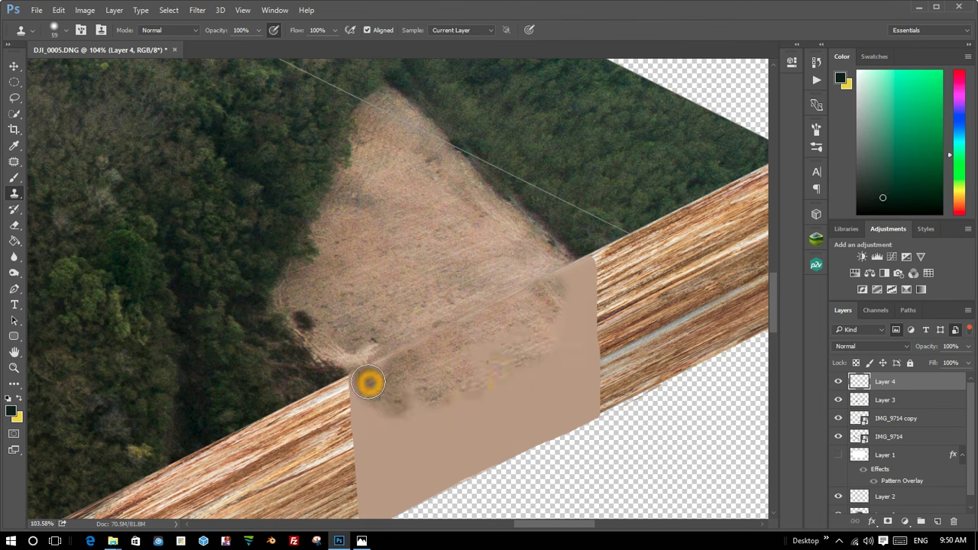
{"action": "left_click", "coordinate": [389, 380]}
Clone a dark shrub and grass over the patch's lower-left area.
{"action": "left_click", "coordinate": [375, 412]}
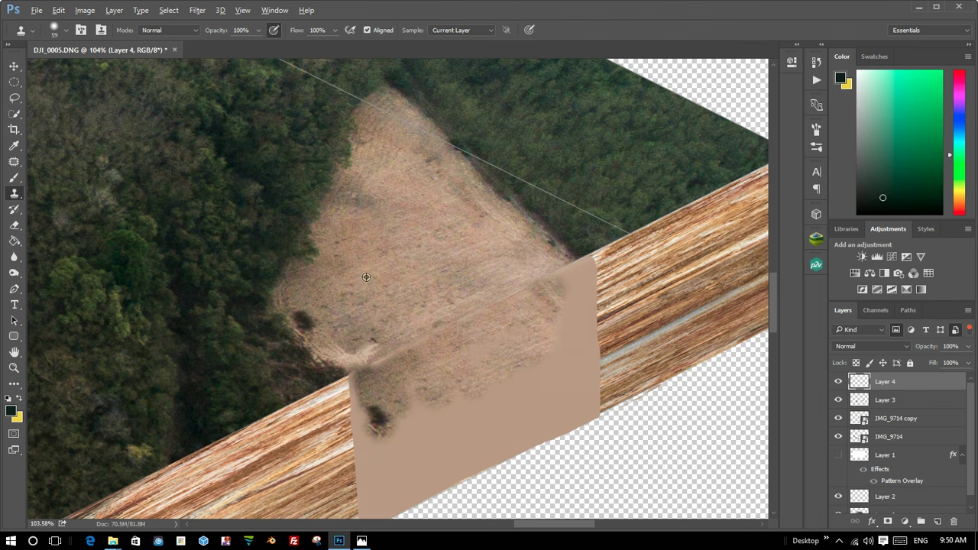
{"action": "left_click", "coordinate": [380, 406]}
{"action": "left_click", "coordinate": [404, 421]}
{"action": "left_click", "coordinate": [451, 367]}
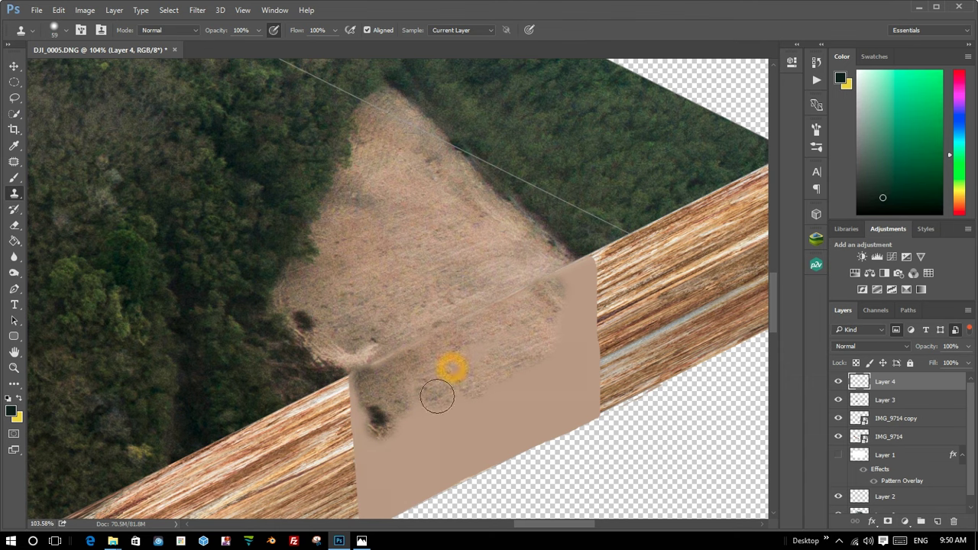
{"action": "mouse_move", "coordinate": [432, 400]}
{"action": "left_mouse_down"}
{"action": "mouse_move", "coordinate": [400, 400]}
{"action": "mouse_move", "coordinate": [410, 389]}
{"action": "left_mouse_up"}
{"action": "left_click", "coordinate": [406, 410]}
{"action": "left_click", "coordinate": [380, 428]}
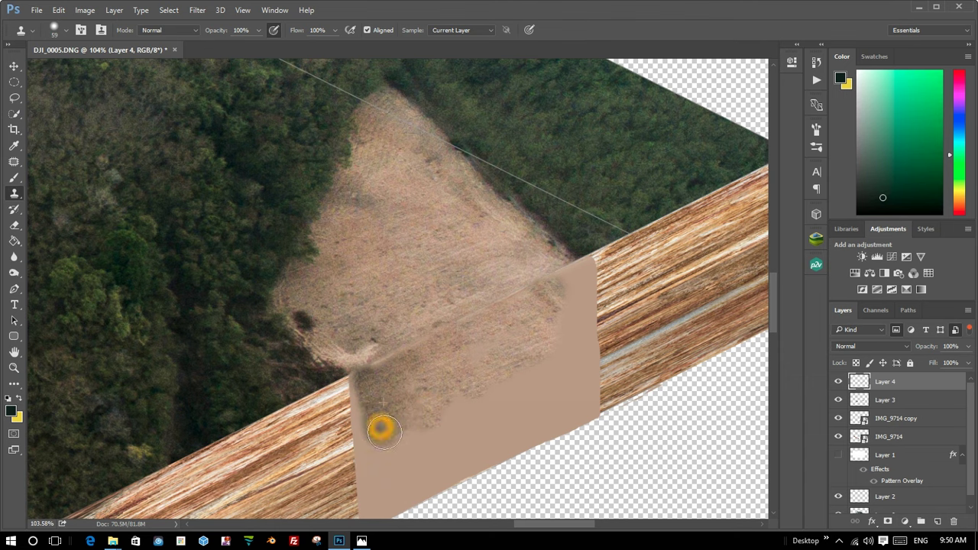
{"action": "mouse_move", "coordinate": [404, 411]}
{"action": "left_mouse_down"}
{"action": "mouse_move", "coordinate": [389, 452]}
{"action": "mouse_move", "coordinate": [406, 452]}
{"action": "left_mouse_up"}
{"action": "left_click", "coordinate": [386, 466]}
{"action": "left_click", "coordinate": [411, 452]}
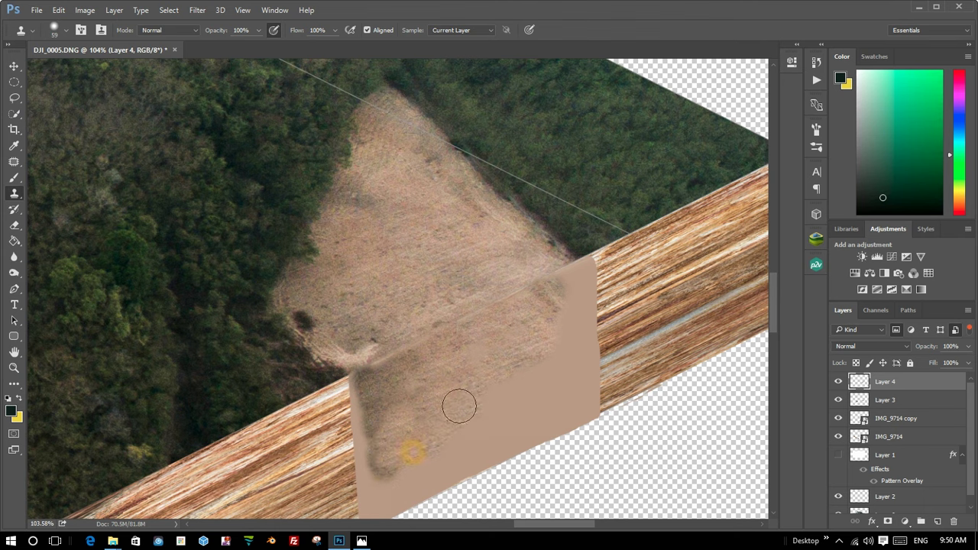
Add darker grass streaks on the right side and blend texture through the middle and lower edge.
{"action": "mouse_move", "coordinate": [532, 342]}
{"action": "left_mouse_down"}
{"action": "mouse_move", "coordinate": [559, 314]}
{"action": "mouse_move", "coordinate": [574, 272]}
{"action": "left_mouse_up"}
{"action": "left_click", "coordinate": [569, 292]}
{"action": "left_click", "coordinate": [574, 284]}
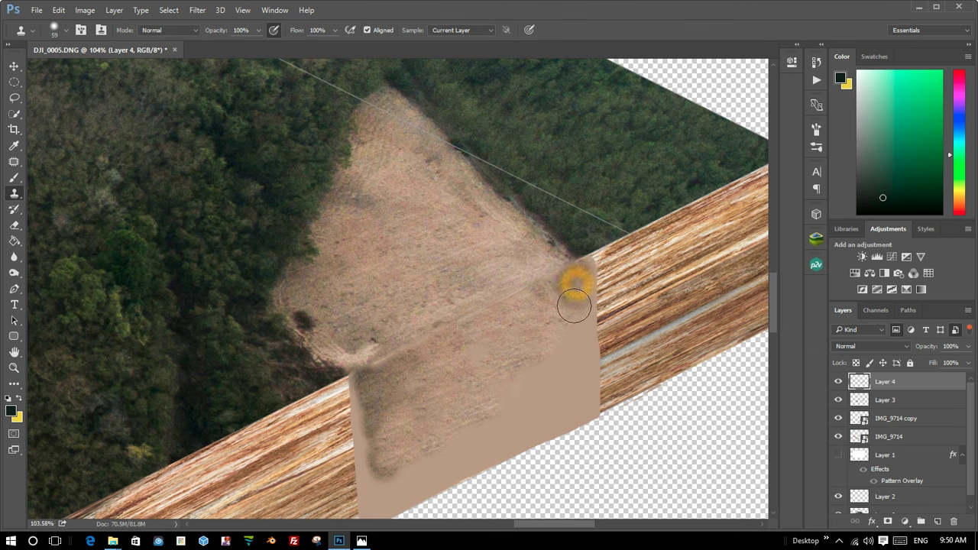
{"action": "left_click_drag", "start_coordinate": [572, 330], "coordinate": [552, 374]}
{"action": "left_click", "coordinate": [494, 387]}
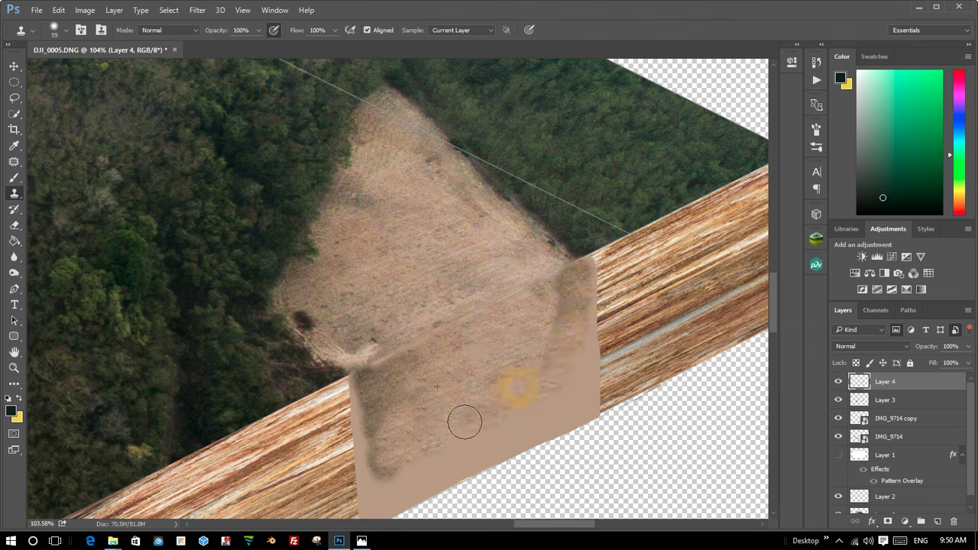
{"action": "left_click", "coordinate": [539, 389]}
{"action": "left_click", "coordinate": [584, 364]}
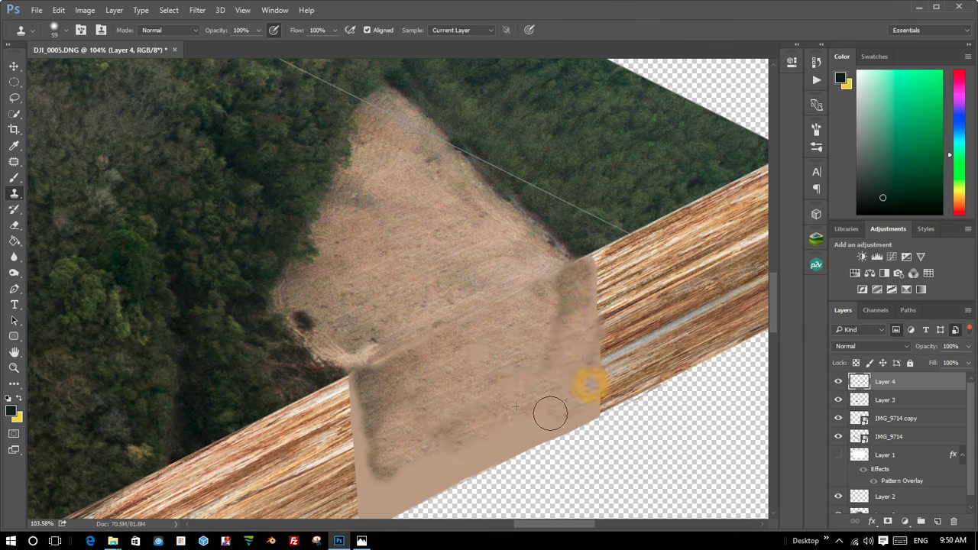
{"action": "left_click", "coordinate": [468, 419]}
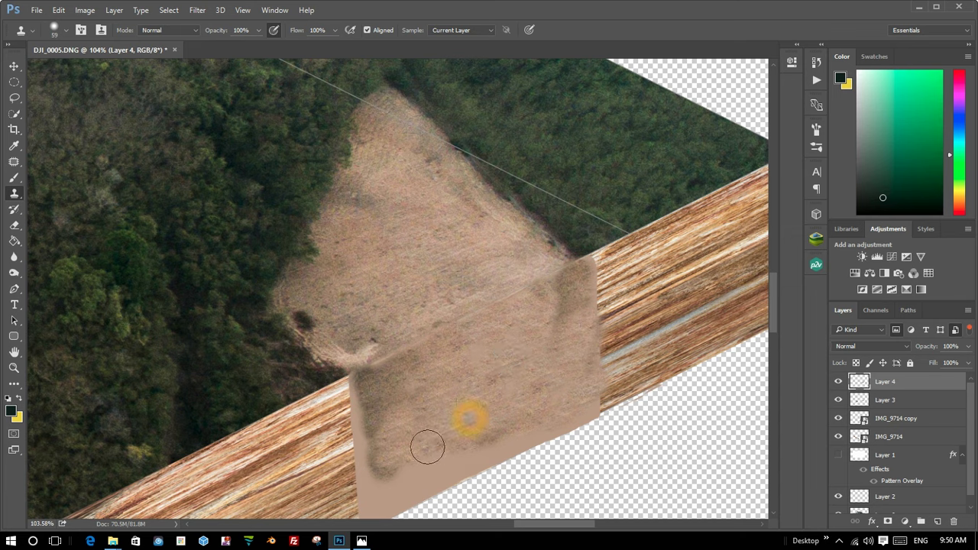
{"action": "left_click", "coordinate": [408, 469]}
{"action": "left_click", "coordinate": [403, 408]}
{"action": "left_click", "coordinate": [365, 402]}
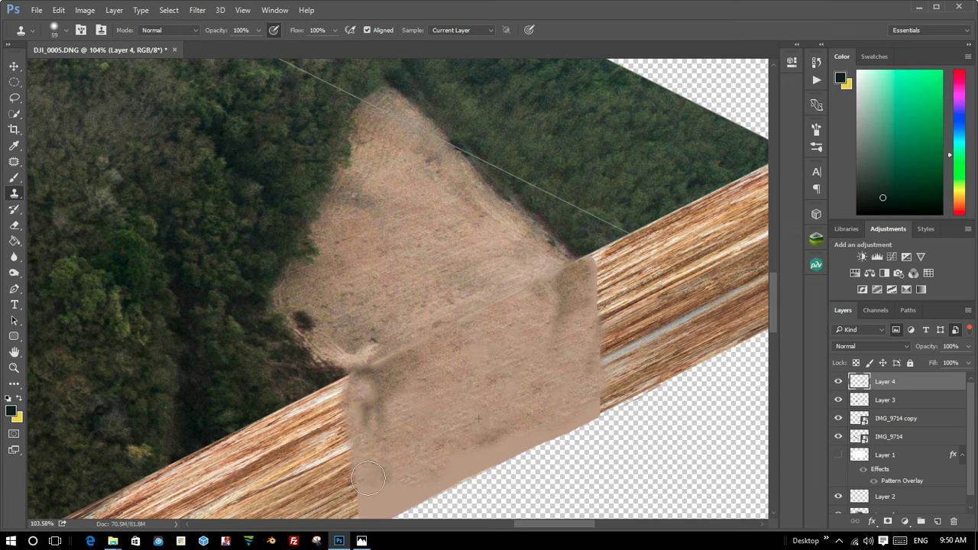
{"action": "scroll", "coordinate": [422, 417], "scroll_direction": "down", "scroll_amount": 1}
{"action": "left_click_drag", "start_coordinate": [379, 402], "coordinate": [381, 468]}
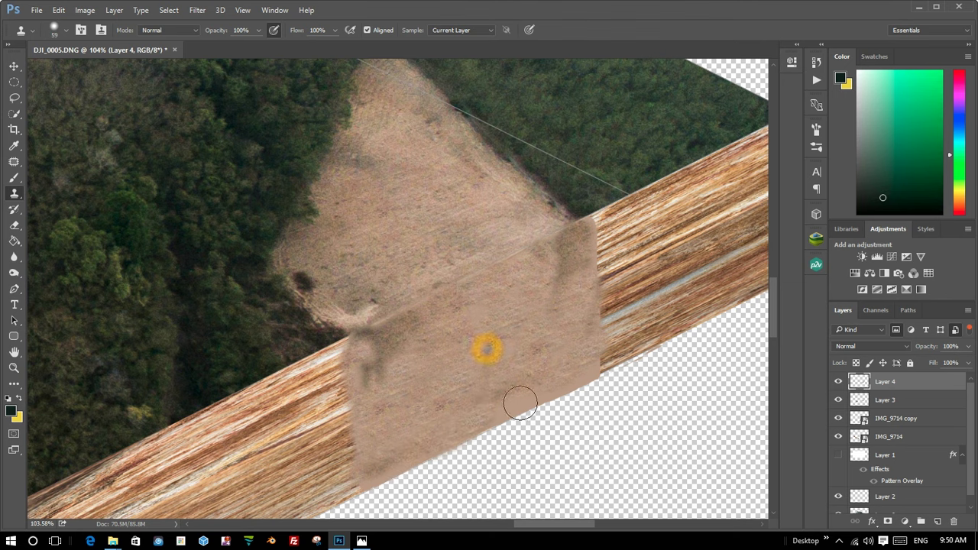
{"action": "left_click_drag", "start_coordinate": [509, 408], "coordinate": [509, 393]}
Set Layer 4's opacity to 50%.
{"action": "left_click", "coordinate": [956, 346]}
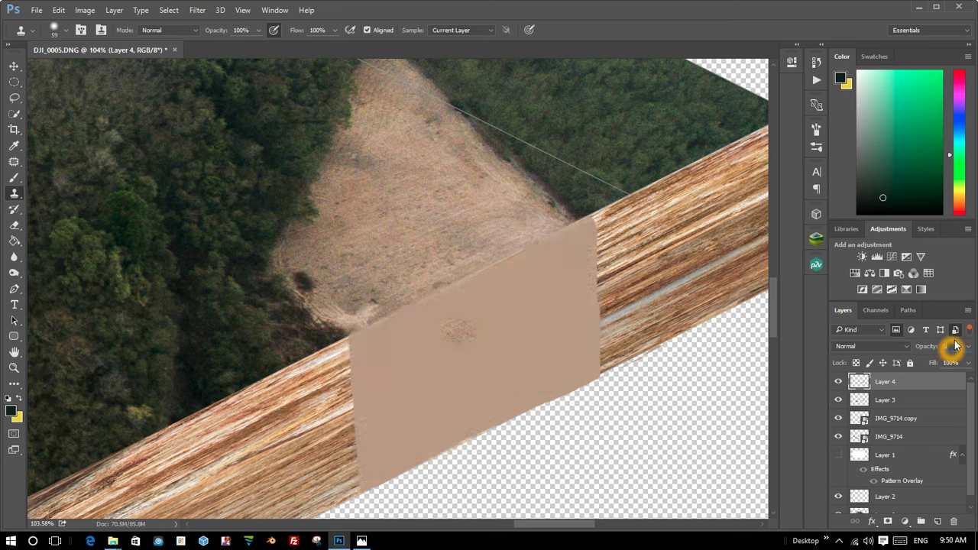
{"action": "type", "text": "50"}
{"action": "scroll", "coordinate": [631, 395], "scroll_direction": "down", "scroll_amount": 2}
{"action": "scroll", "coordinate": [546, 323], "scroll_direction": "down", "scroll_amount": 2}
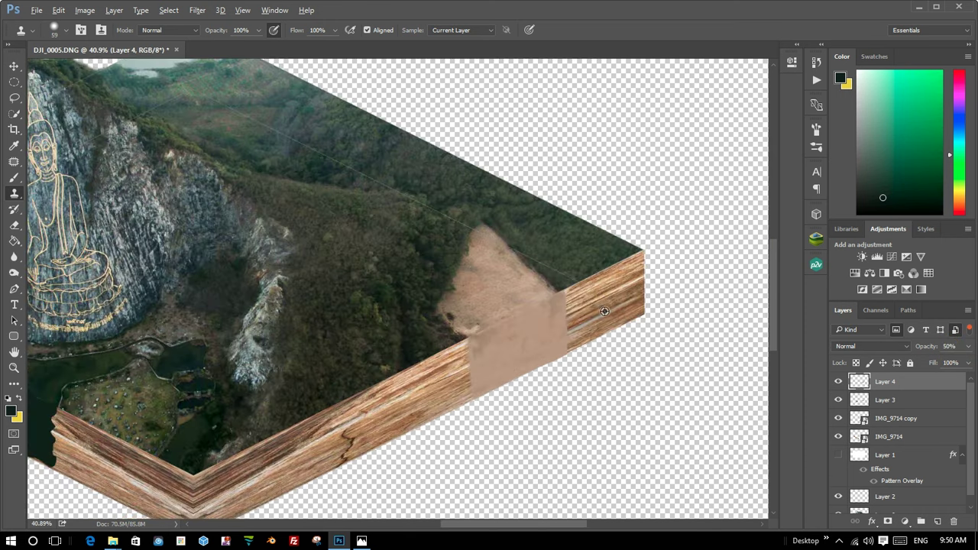
{"action": "scroll", "coordinate": [441, 275], "scroll_direction": "up", "scroll_amount": 3}
{"action": "scroll", "coordinate": [607, 303], "scroll_direction": "up", "scroll_amount": 2}
{"action": "scroll", "coordinate": [607, 303], "scroll_direction": "down", "scroll_amount": 3}
{"action": "scroll", "coordinate": [550, 287], "scroll_direction": "up", "scroll_amount": 2}
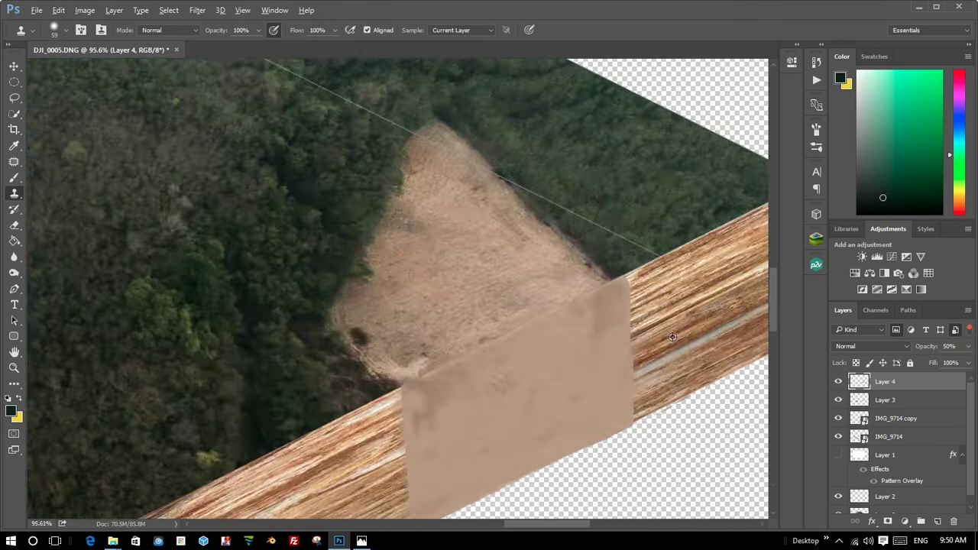
{"action": "scroll", "coordinate": [493, 266], "scroll_direction": "up", "scroll_amount": 1}
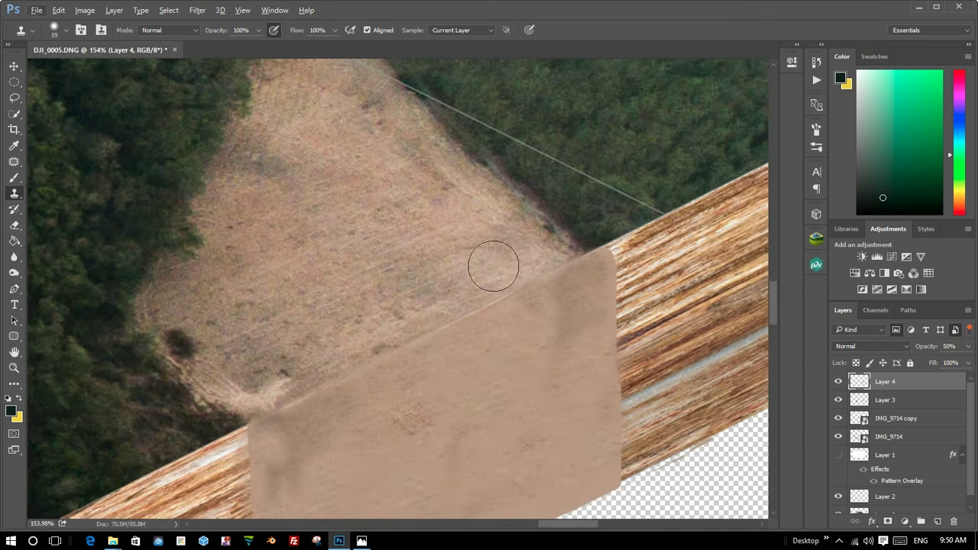
Lasso the beige patch's overlap on the right wood wall and delete it.
{"action": "left_click", "coordinate": [14, 98]}
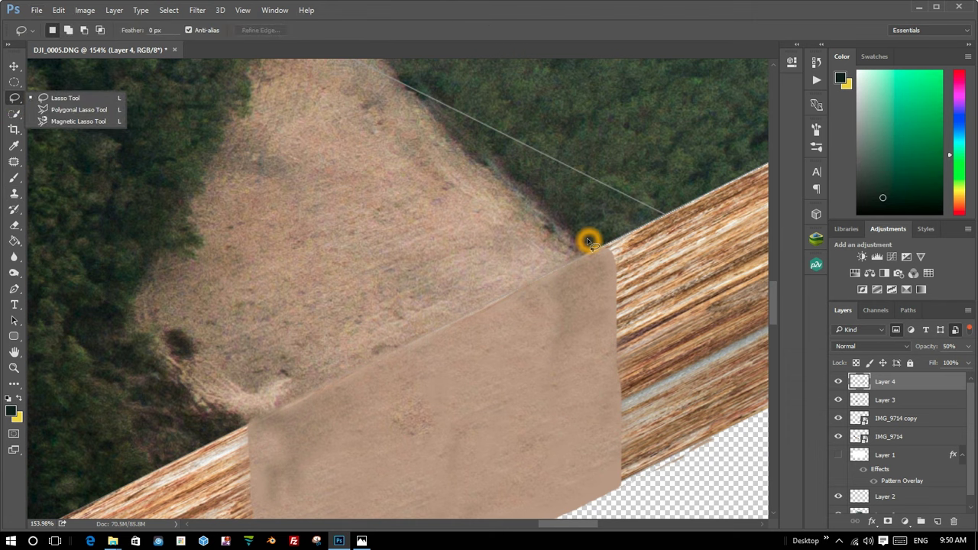
{"action": "left_click_drag", "start_coordinate": [588, 243], "coordinate": [612, 500]}
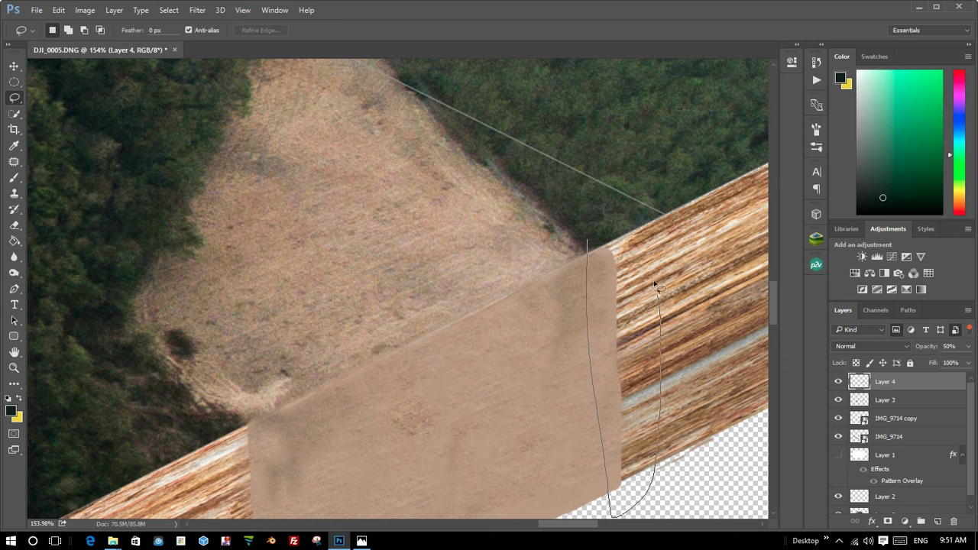
{"action": "left_click_drag", "start_coordinate": [599, 248], "coordinate": [599, 250]}
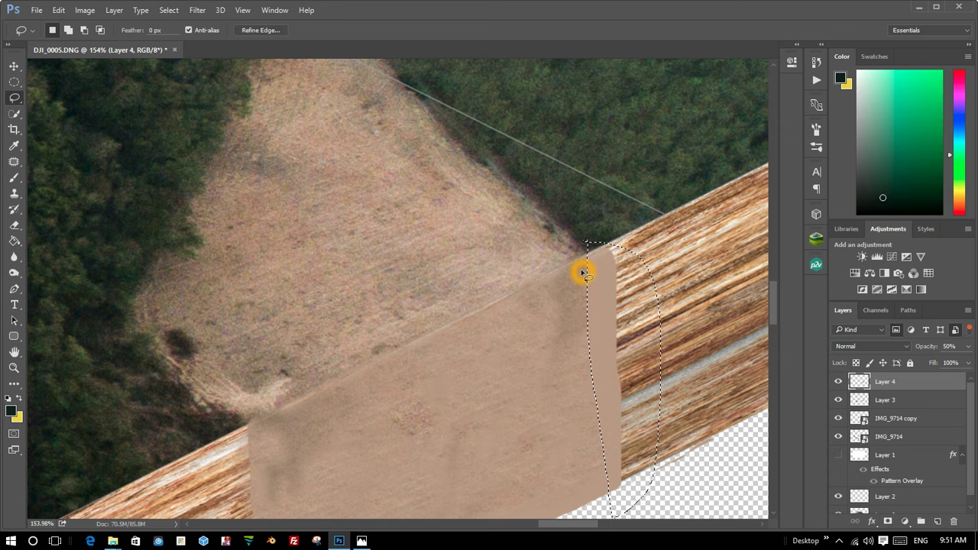
{"action": "key", "text": "Delete"}
On Layer 3, lasso the patch's overlap on the left wood wall, then reselect Layer 4.
{"action": "left_click", "coordinate": [885, 405]}
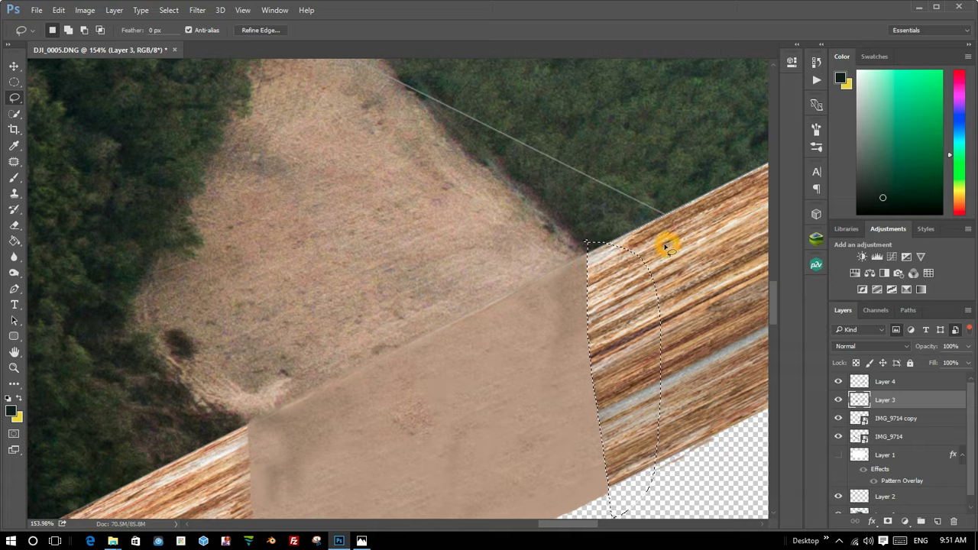
{"action": "scroll", "coordinate": [634, 263], "scroll_direction": "down", "scroll_amount": 3}
{"action": "mouse_move", "coordinate": [410, 359]}
{"action": "left_mouse_down"}
{"action": "mouse_move", "coordinate": [356, 347]}
{"action": "mouse_move", "coordinate": [345, 428]}
{"action": "left_mouse_up"}
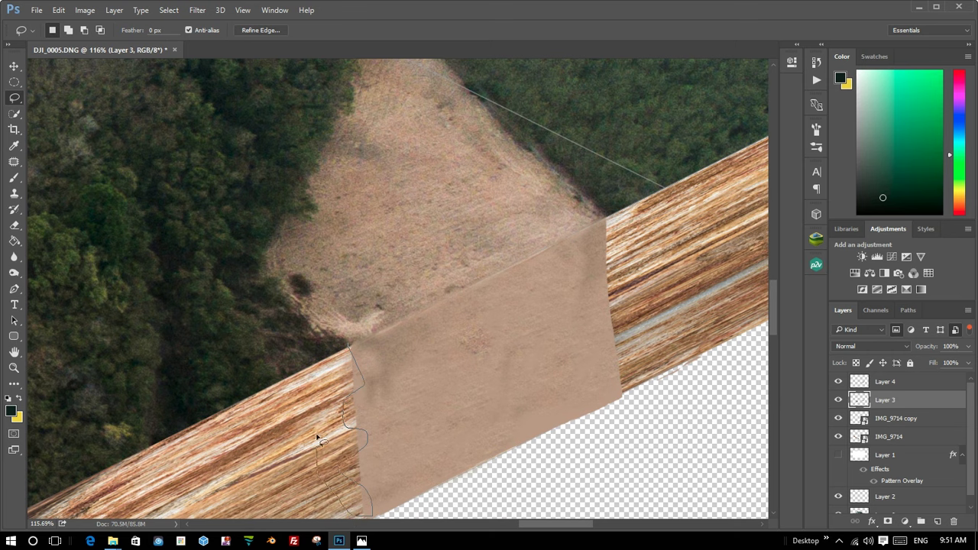
{"action": "left_click_drag", "start_coordinate": [346, 360], "coordinate": [358, 352]}
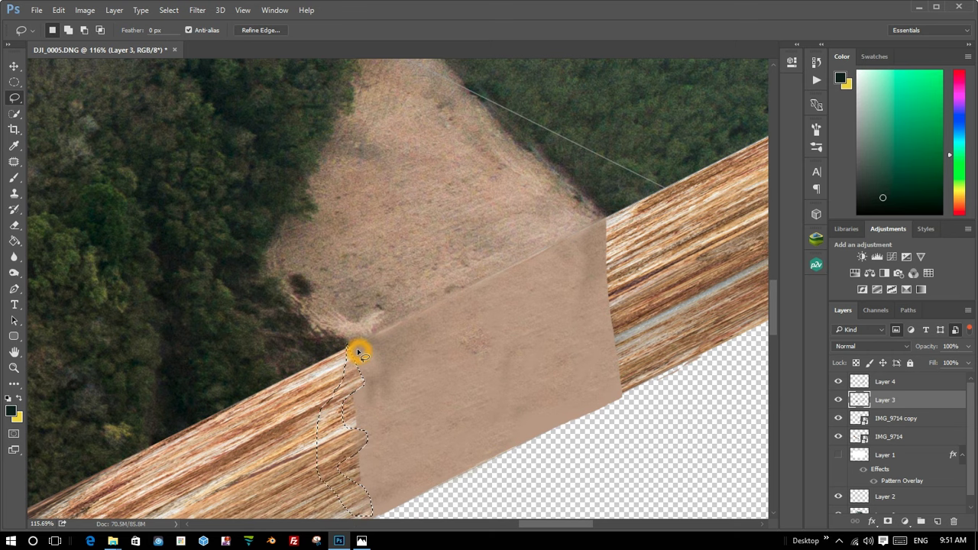
{"action": "scroll", "coordinate": [513, 376], "scroll_direction": "down", "scroll_amount": 1}
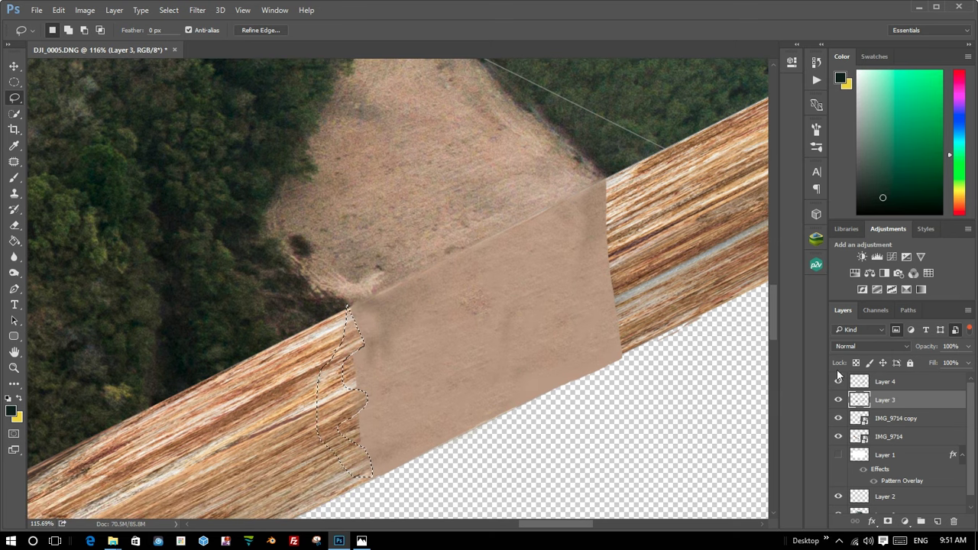
{"action": "left_click", "coordinate": [839, 380]}
{"action": "left_click", "coordinate": [888, 380]}
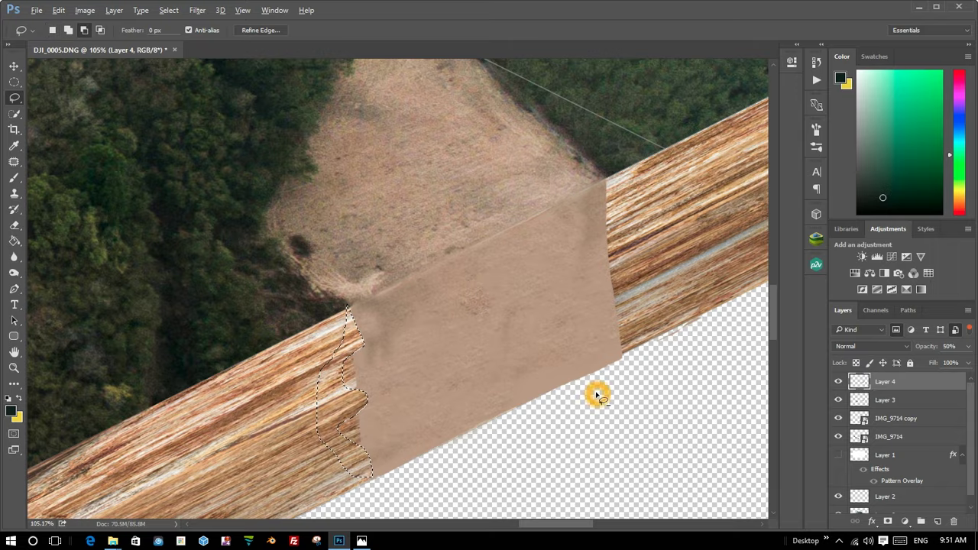
{"action": "scroll", "coordinate": [535, 392], "scroll_direction": "up", "scroll_amount": 1}
Deselect the trimmed left overlap and zoom out to review the whole diorama.
{"action": "key", "text": "ctrl+d"}
{"action": "scroll", "coordinate": [469, 327], "scroll_direction": "down", "scroll_amount": 1}
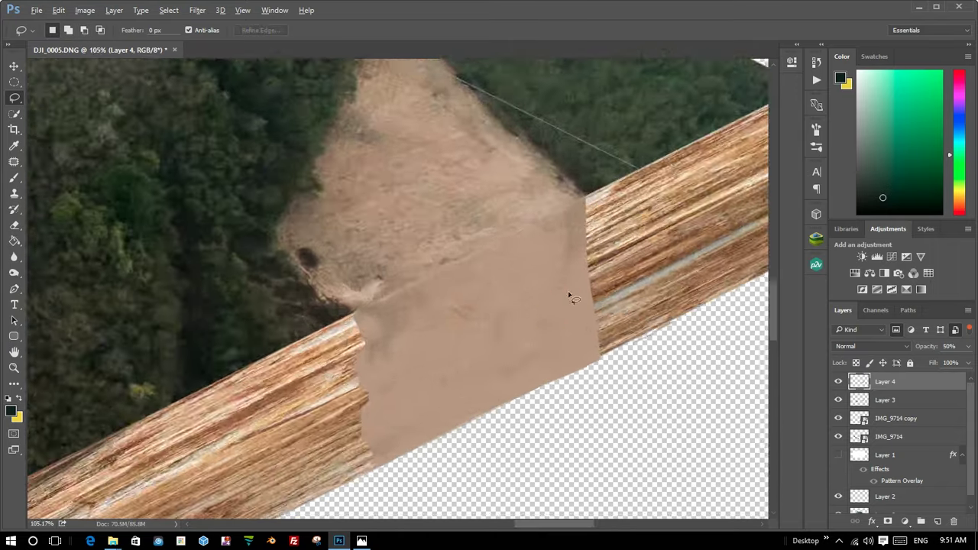
{"action": "scroll", "coordinate": [578, 273], "scroll_direction": "up", "scroll_amount": 2}
{"action": "scroll", "coordinate": [498, 312], "scroll_direction": "down", "scroll_amount": 1}
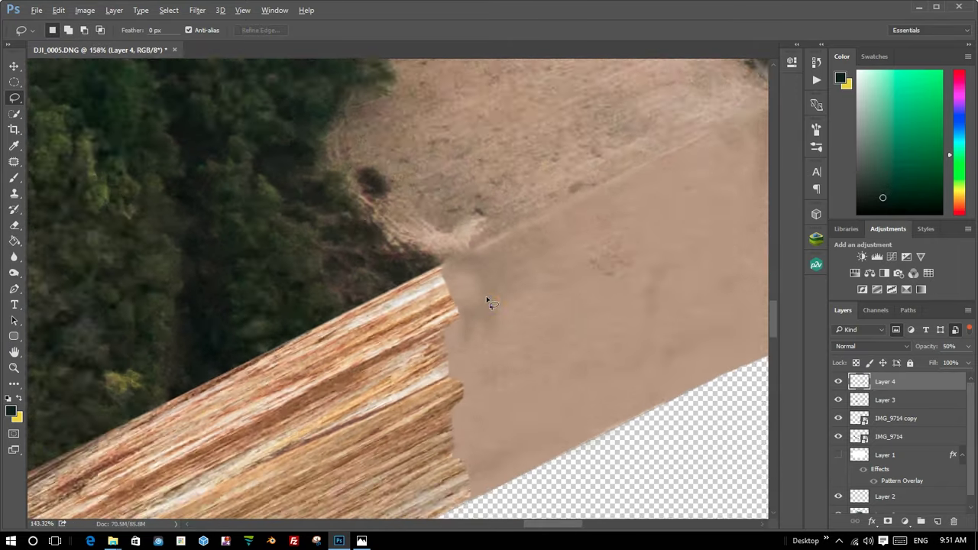
{"action": "scroll", "coordinate": [647, 330], "scroll_direction": "down", "scroll_amount": 1}
{"action": "scroll", "coordinate": [704, 222], "scroll_direction": "down", "scroll_amount": 2}
{"action": "scroll", "coordinate": [710, 197], "scroll_direction": "down", "scroll_amount": 2}
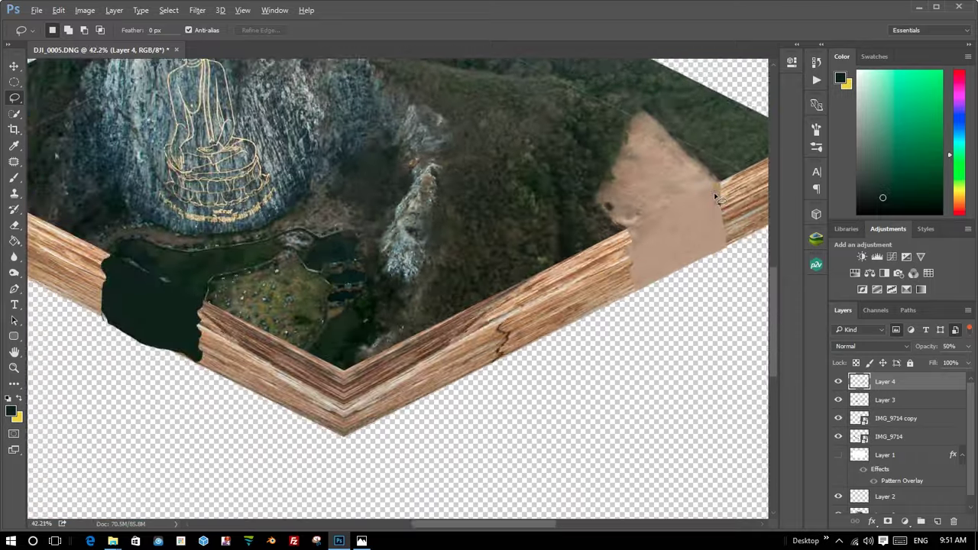
{"action": "scroll", "coordinate": [715, 176], "scroll_direction": "up", "scroll_amount": 3}
{"action": "scroll", "coordinate": [719, 159], "scroll_direction": "up", "scroll_amount": 2}
{"action": "scroll", "coordinate": [707, 176], "scroll_direction": "down", "scroll_amount": 3}
{"action": "scroll", "coordinate": [703, 214], "scroll_direction": "down", "scroll_amount": 3}
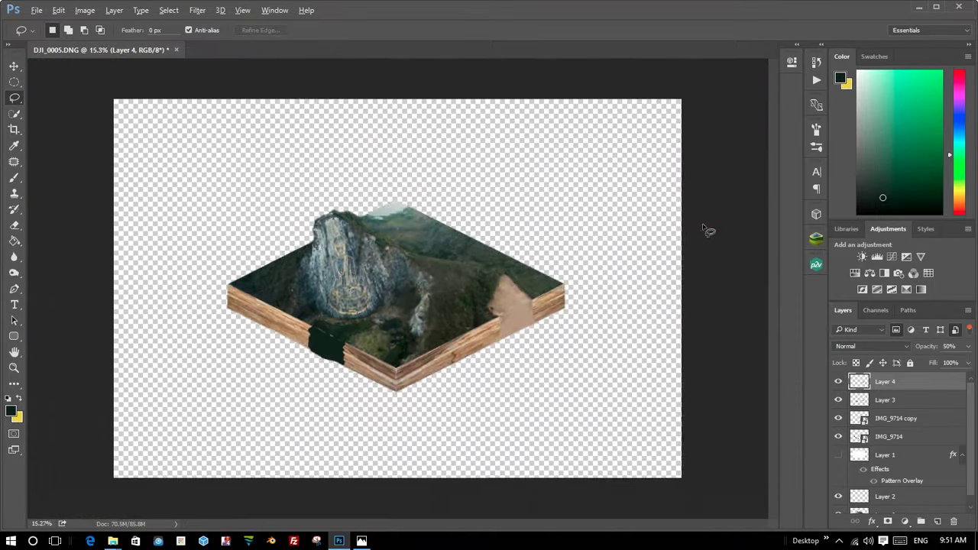
{"action": "scroll", "coordinate": [672, 260], "scroll_direction": "up", "scroll_amount": 2}
Zoom in on the dark water cutaway and make Layer 0 active.
{"action": "scroll", "coordinate": [540, 330], "scroll_direction": "down", "scroll_amount": 1}
{"action": "scroll", "coordinate": [541, 330], "scroll_direction": "up", "scroll_amount": 3}
{"action": "scroll", "coordinate": [594, 336], "scroll_direction": "down", "scroll_amount": 1}
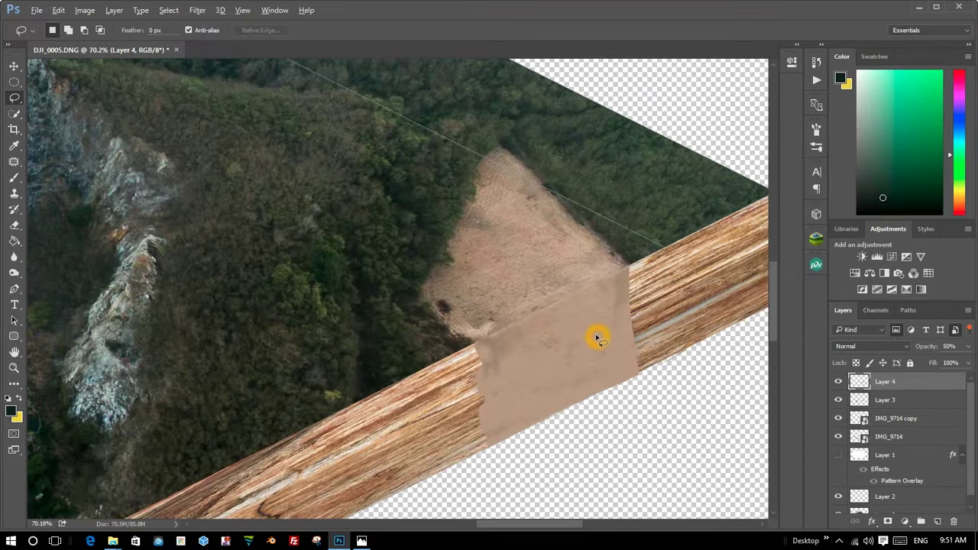
{"action": "scroll", "coordinate": [594, 336], "scroll_direction": "down", "scroll_amount": 3}
{"action": "scroll", "coordinate": [202, 413], "scroll_direction": "up", "scroll_amount": 2}
{"action": "scroll", "coordinate": [183, 407], "scroll_direction": "up", "scroll_amount": 2}
{"action": "scroll", "coordinate": [186, 408], "scroll_direction": "up", "scroll_amount": 2}
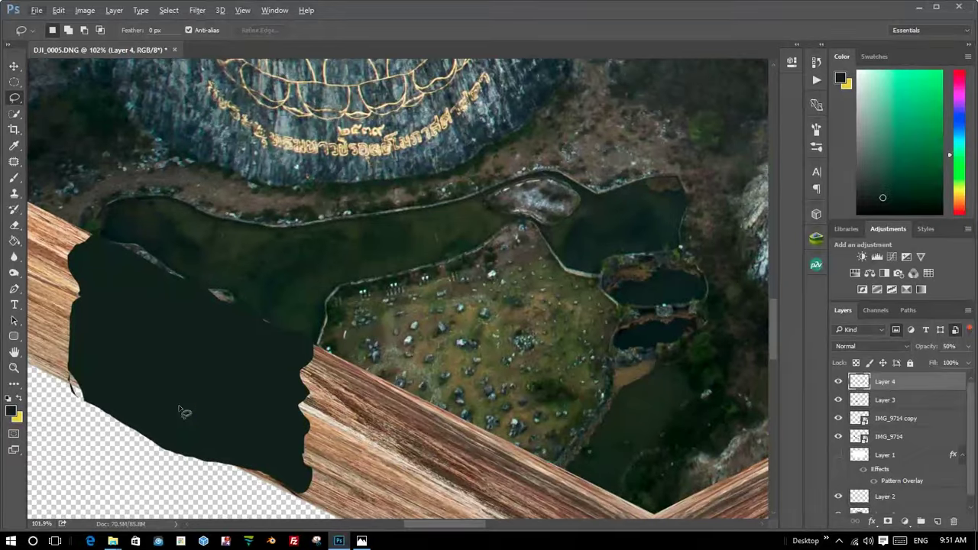
{"action": "scroll", "coordinate": [153, 390], "scroll_direction": "down", "scroll_amount": 1}
{"action": "scroll", "coordinate": [105, 368], "scroll_direction": "up", "scroll_amount": 1}
{"action": "scroll", "coordinate": [104, 369], "scroll_direction": "up", "scroll_amount": 1}
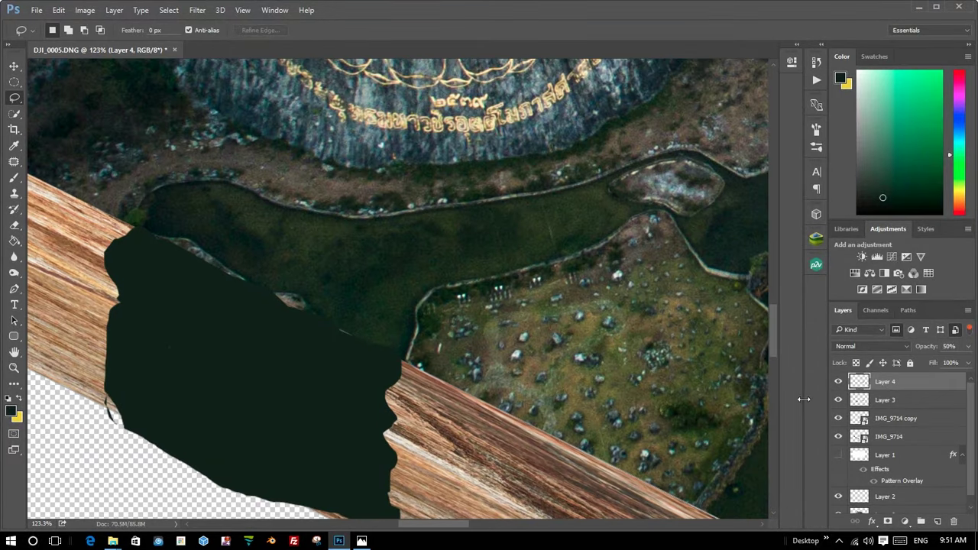
{"action": "scroll", "coordinate": [862, 409], "scroll_direction": "down", "scroll_amount": 1}
{"action": "left_click", "coordinate": [895, 508]}
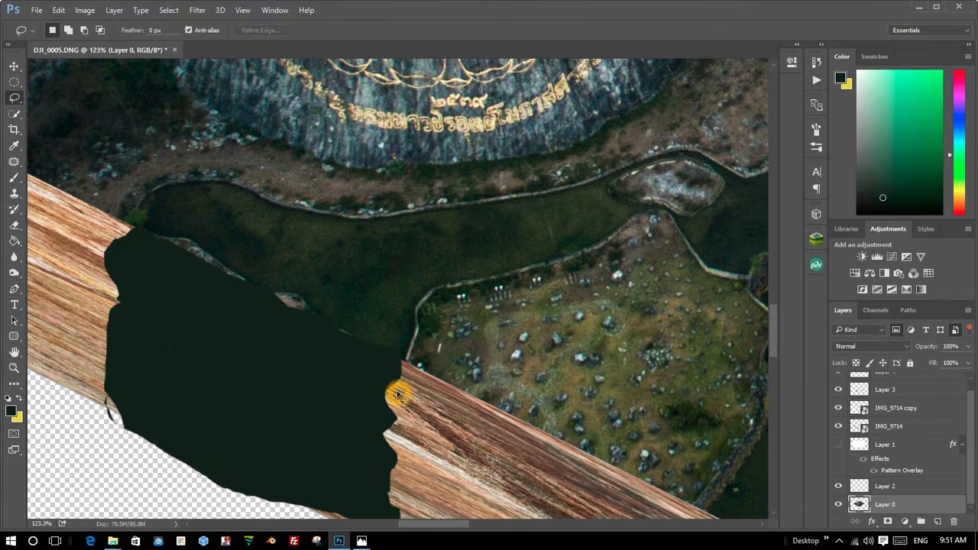
Clone Stamp nearby water over the light shoreline streak.
{"action": "left_click", "coordinate": [15, 194]}
{"action": "left_click", "coordinate": [363, 277], "text": "alt"}
{"action": "left_click", "coordinate": [291, 309]}
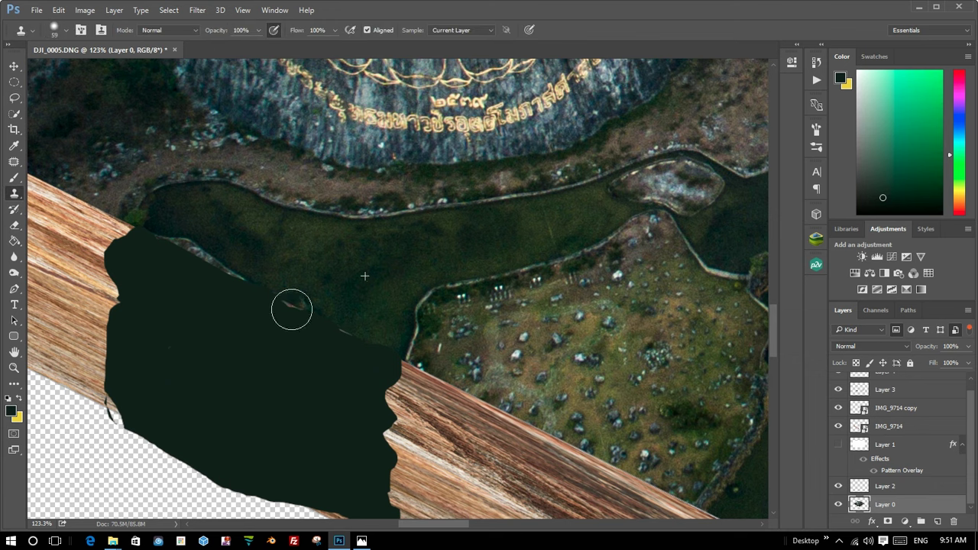
{"action": "left_click_drag", "start_coordinate": [297, 312], "coordinate": [290, 334]}
{"action": "left_click", "coordinate": [210, 269]}
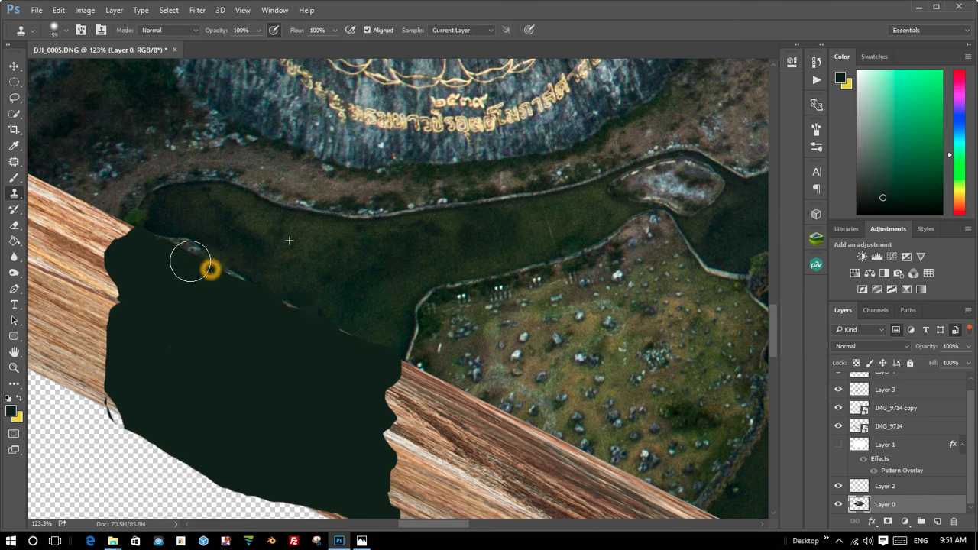
{"action": "left_click_drag", "start_coordinate": [190, 261], "coordinate": [158, 236]}
{"action": "left_click", "coordinate": [287, 307]}
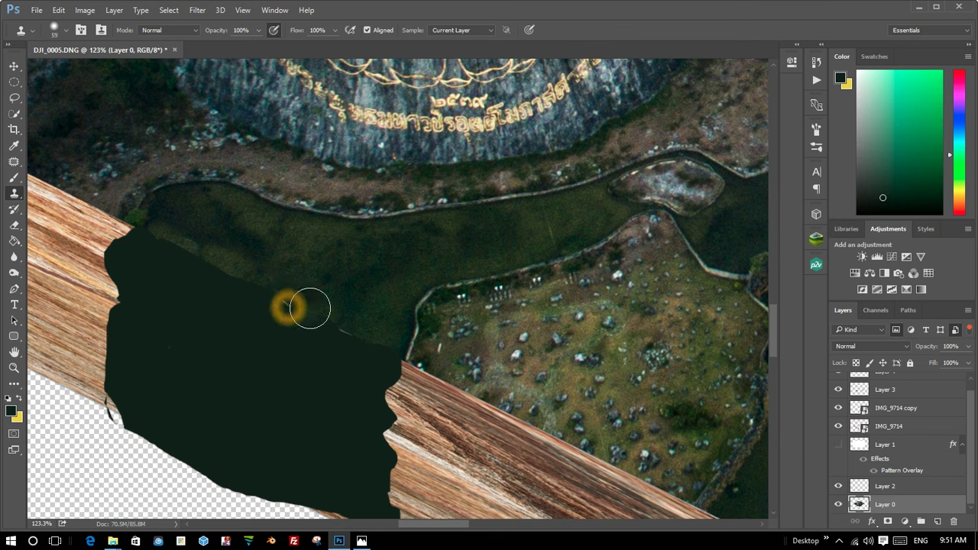
{"action": "left_click", "coordinate": [298, 309]}
{"action": "left_click", "coordinate": [349, 321]}
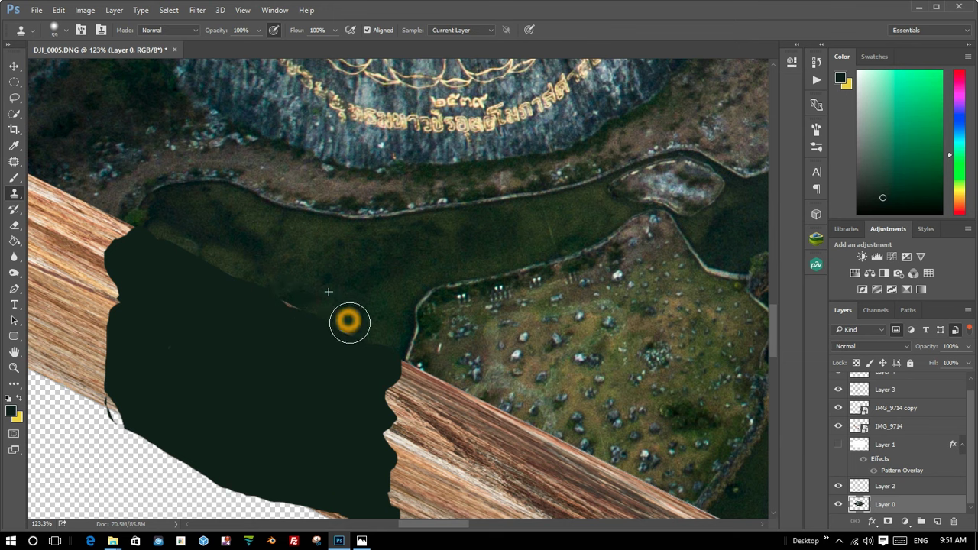
{"action": "left_click", "coordinate": [325, 310]}
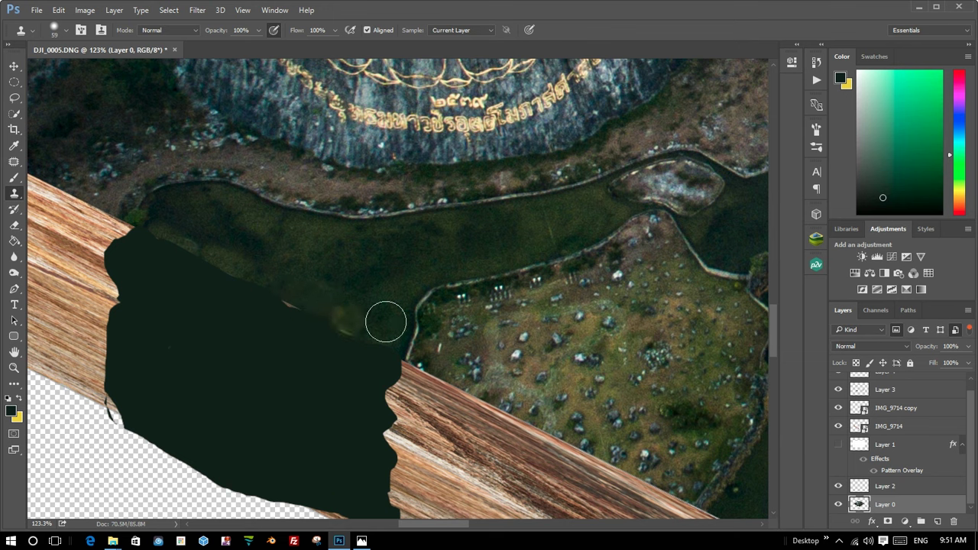
{"action": "left_click", "coordinate": [349, 320]}
Rasterize the IMG_9714 copy layer and clone over its faint light spot.
{"action": "scroll", "coordinate": [975, 447], "scroll_direction": "up", "scroll_amount": 1}
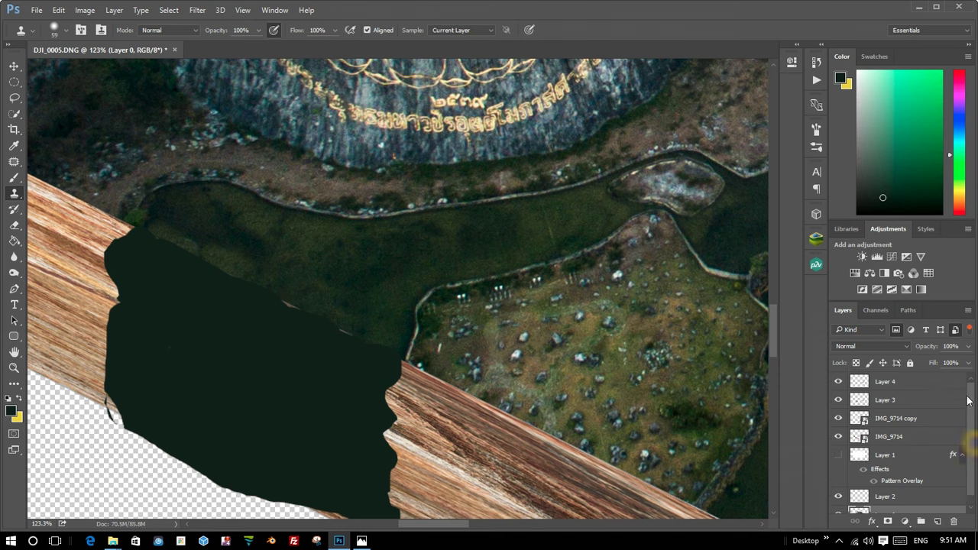
{"action": "left_click", "coordinate": [920, 390]}
{"action": "left_click", "coordinate": [917, 419]}
{"action": "left_click", "coordinate": [242, 355]}
{"action": "left_click", "coordinate": [487, 222]}
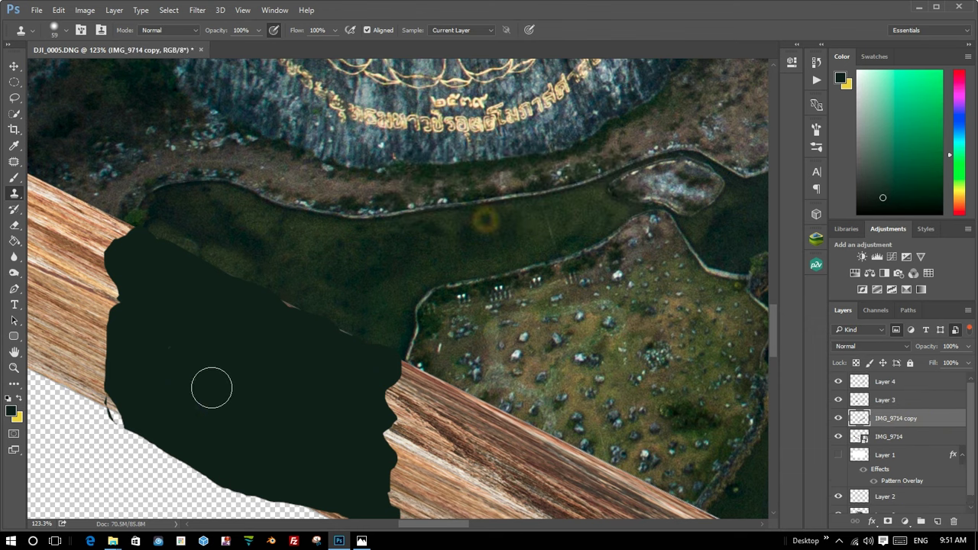
{"action": "left_click", "coordinate": [281, 380]}
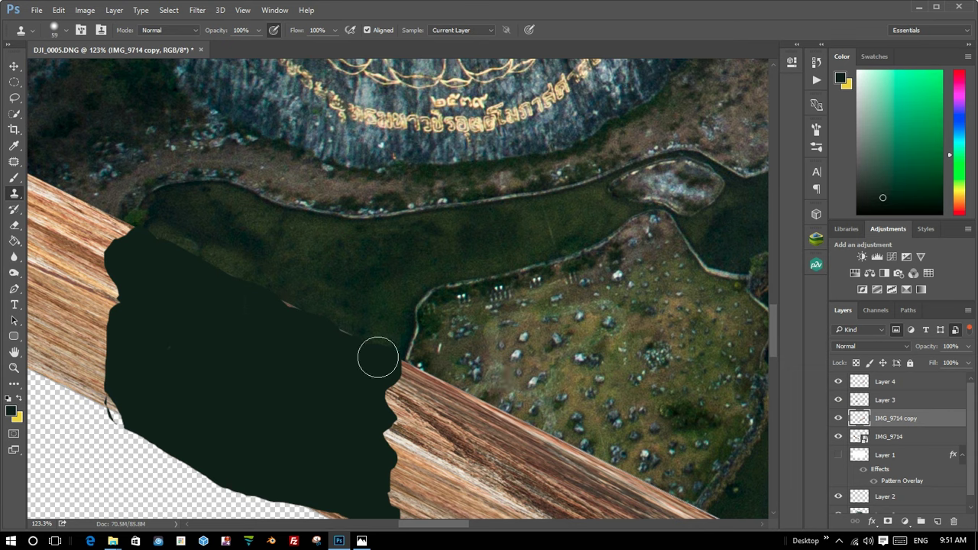
Nudge the dark green water shape on Layer 3 down slightly.
{"action": "left_click", "coordinate": [17, 64]}
{"action": "left_click", "coordinate": [242, 377]}
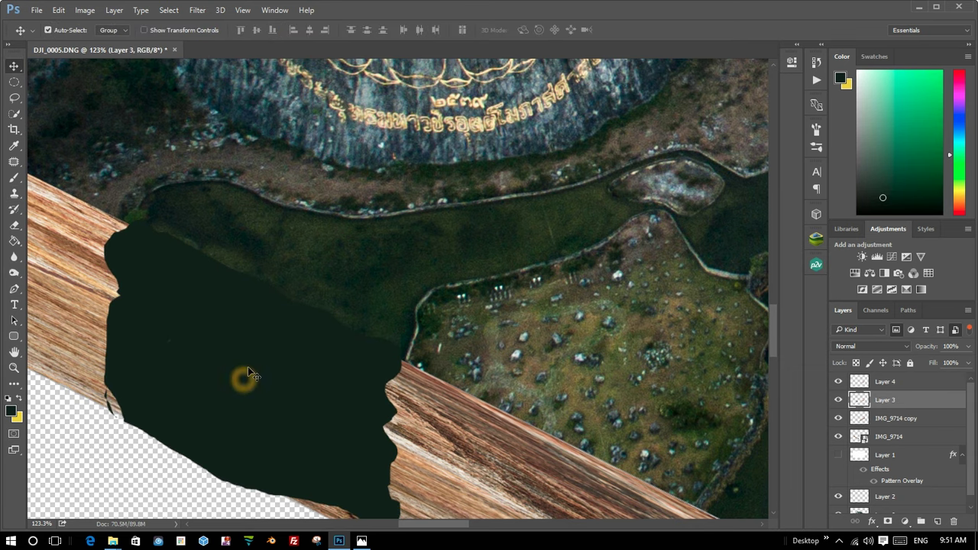
{"action": "left_click_drag", "start_coordinate": [258, 346], "coordinate": [256, 351]}
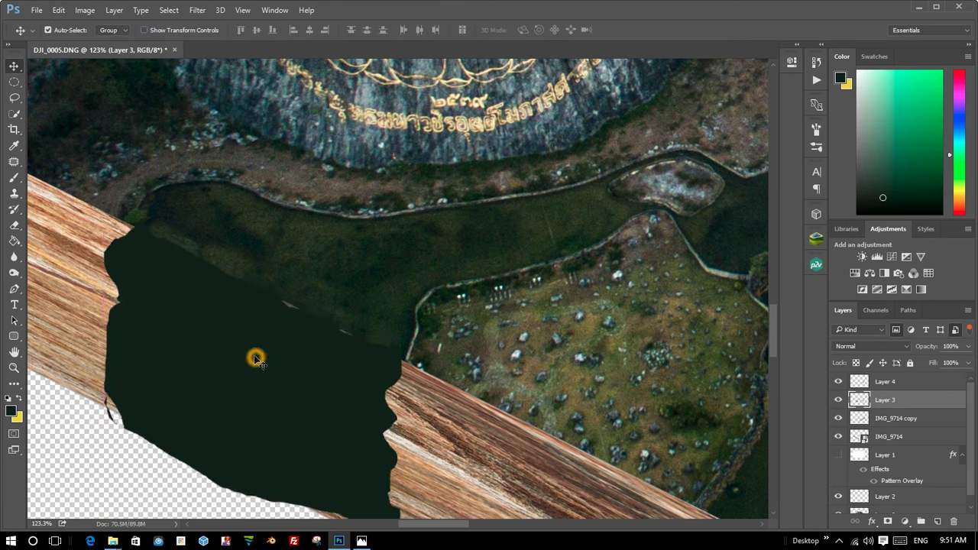
{"action": "left_click_drag", "start_coordinate": [974, 463], "coordinate": [974, 480]}
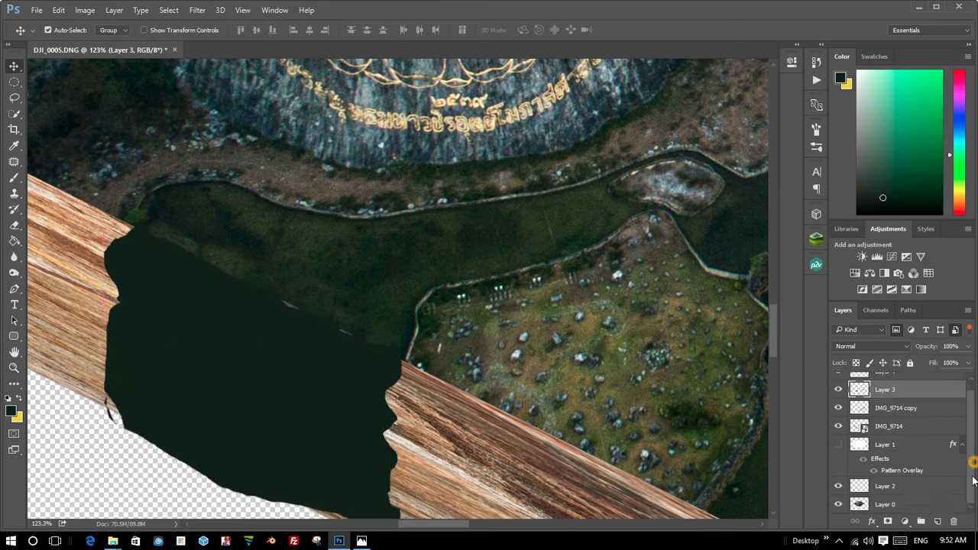
Sample water from Layer 0, undo the stray dab on Layer 3, and add empty Layer 5.
{"action": "left_click", "coordinate": [879, 506]}
{"action": "left_click", "coordinate": [13, 194]}
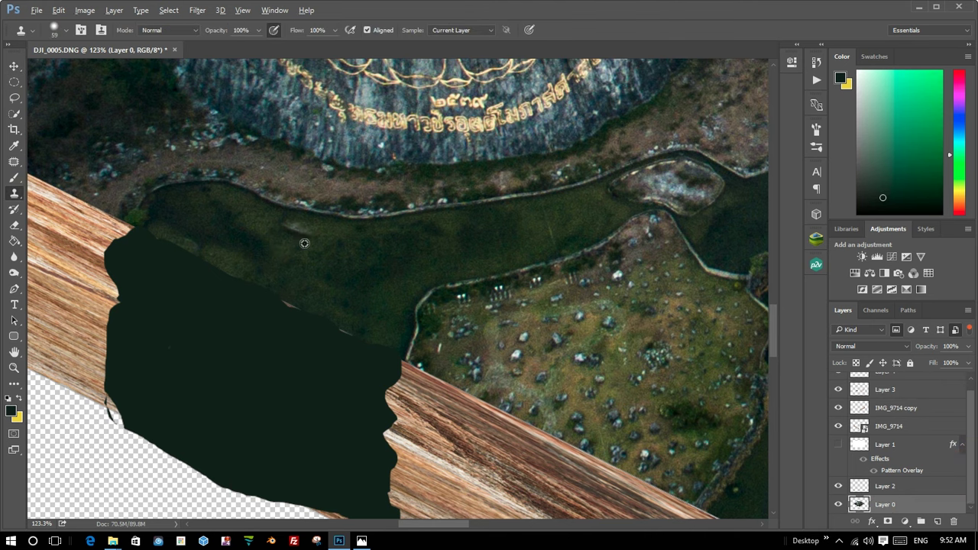
{"action": "left_click", "coordinate": [191, 308], "text": "alt"}
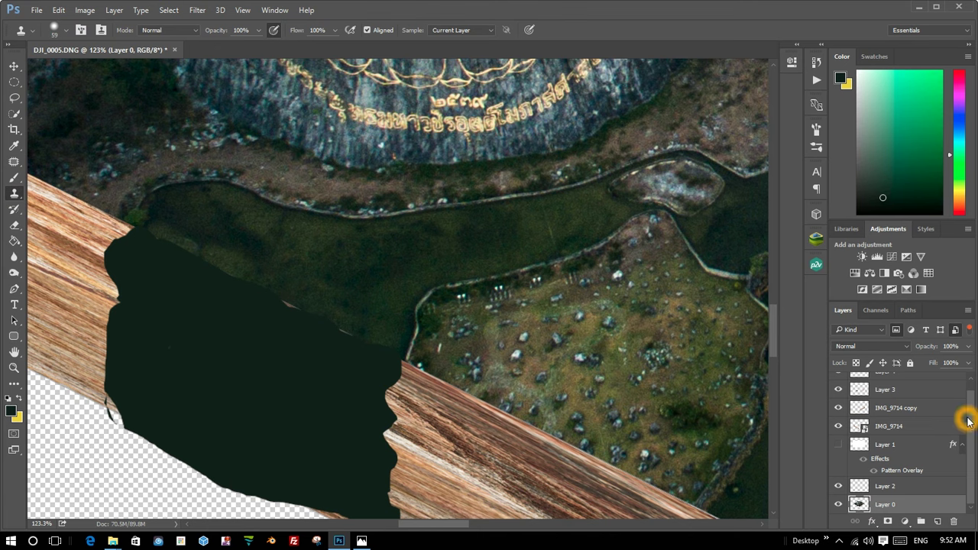
{"action": "left_click_drag", "start_coordinate": [967, 421], "coordinate": [963, 396]}
{"action": "left_click", "coordinate": [902, 400]}
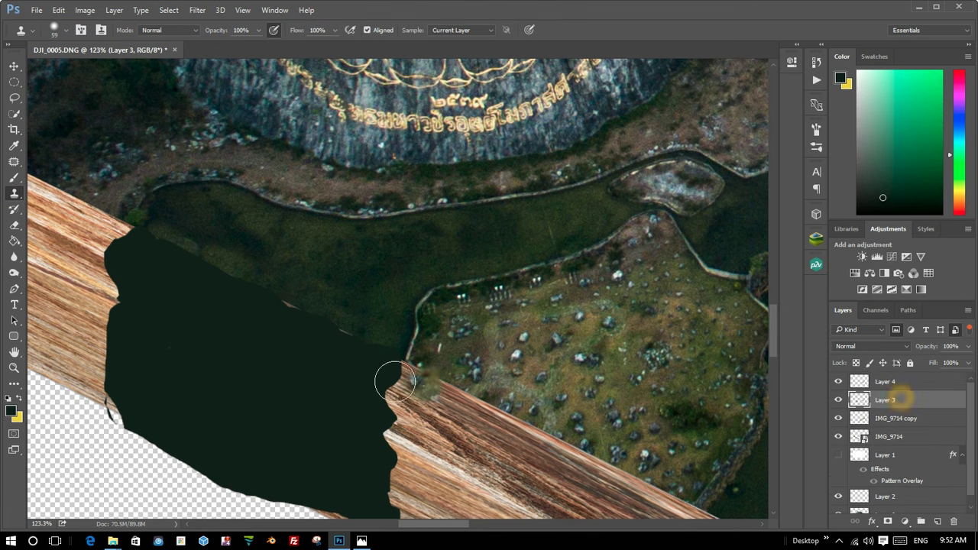
{"action": "left_click", "coordinate": [247, 334]}
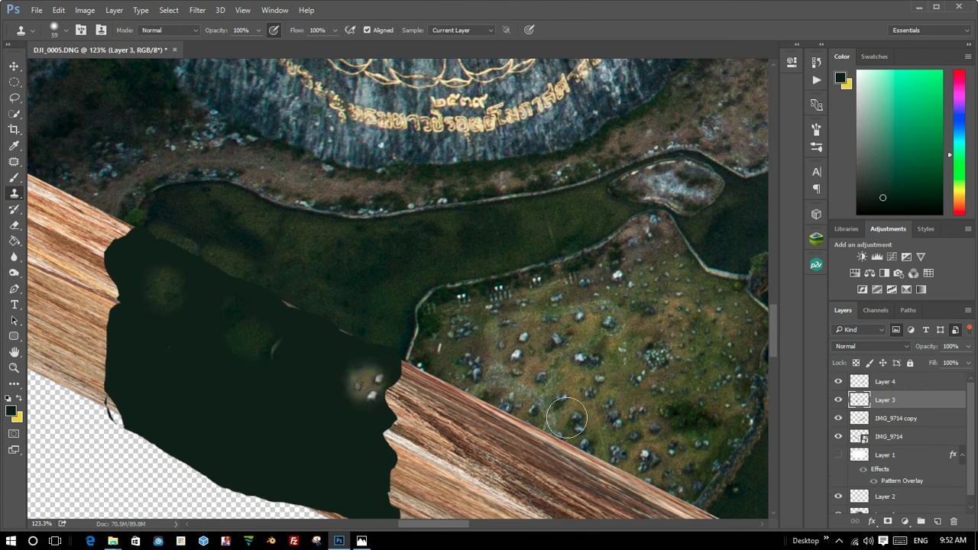
{"action": "left_click", "coordinate": [597, 430]}
{"action": "key", "text": "ctrl+z"}
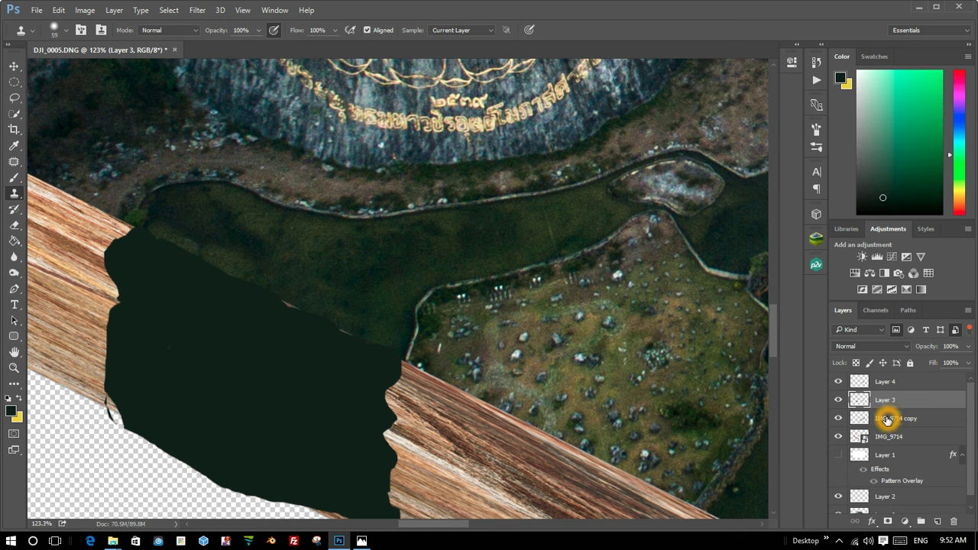
{"action": "left_click", "coordinate": [941, 525]}
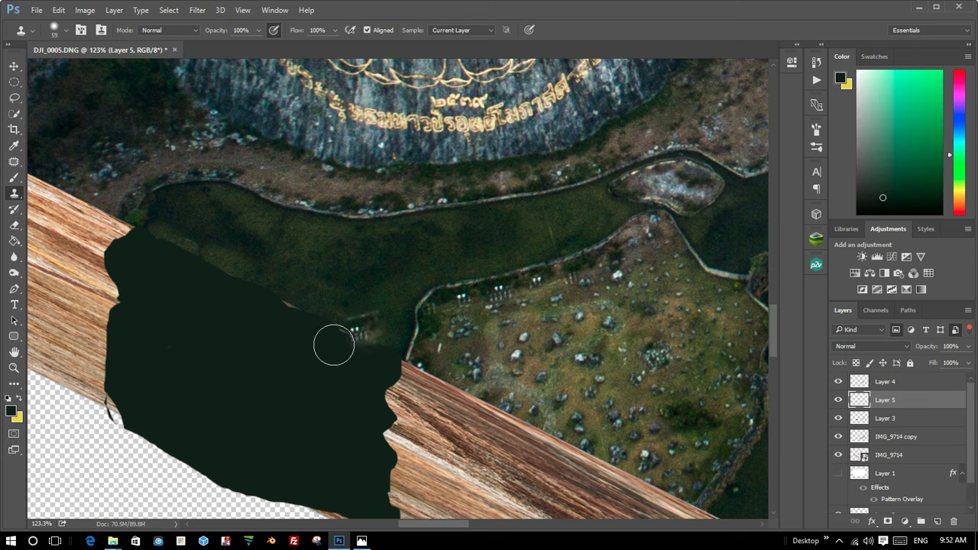
Stamp water texture across the dark patch up to the wood edge and light rim.
{"action": "left_click", "coordinate": [240, 332]}
{"action": "left_click", "coordinate": [178, 312]}
{"action": "left_click_drag", "start_coordinate": [179, 312], "coordinate": [139, 247]}
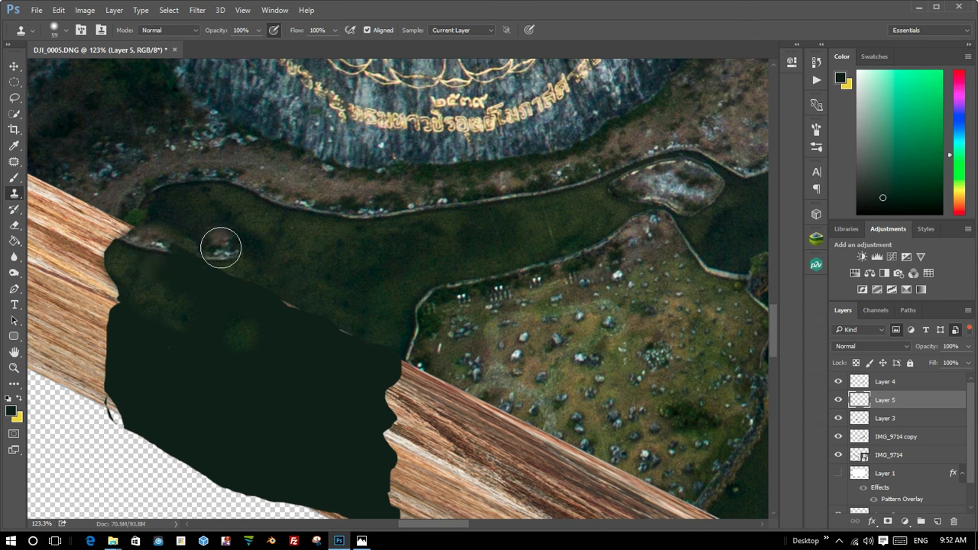
{"action": "left_click", "coordinate": [237, 232], "text": "alt"}
{"action": "left_click", "coordinate": [152, 244]}
{"action": "mouse_move", "coordinate": [140, 246]}
{"action": "left_mouse_down"}
{"action": "mouse_move", "coordinate": [164, 240]}
{"action": "mouse_move", "coordinate": [221, 293]}
{"action": "mouse_move", "coordinate": [192, 273]}
{"action": "left_mouse_up"}
Sample river water from Layer 0 and clone a curve of rocky shoreline onto Layer 5.
{"action": "left_click_drag", "start_coordinate": [968, 443], "coordinate": [967, 496]}
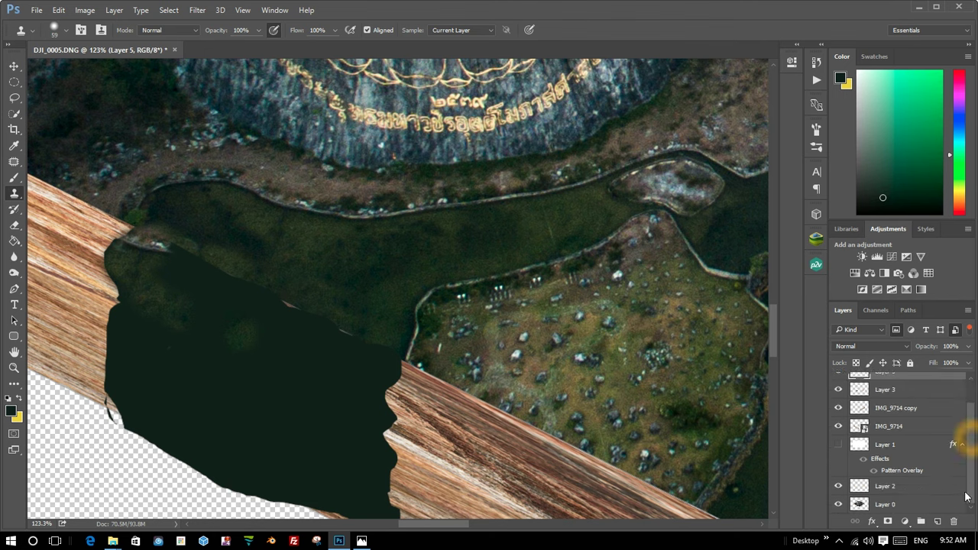
{"action": "left_click", "coordinate": [926, 501]}
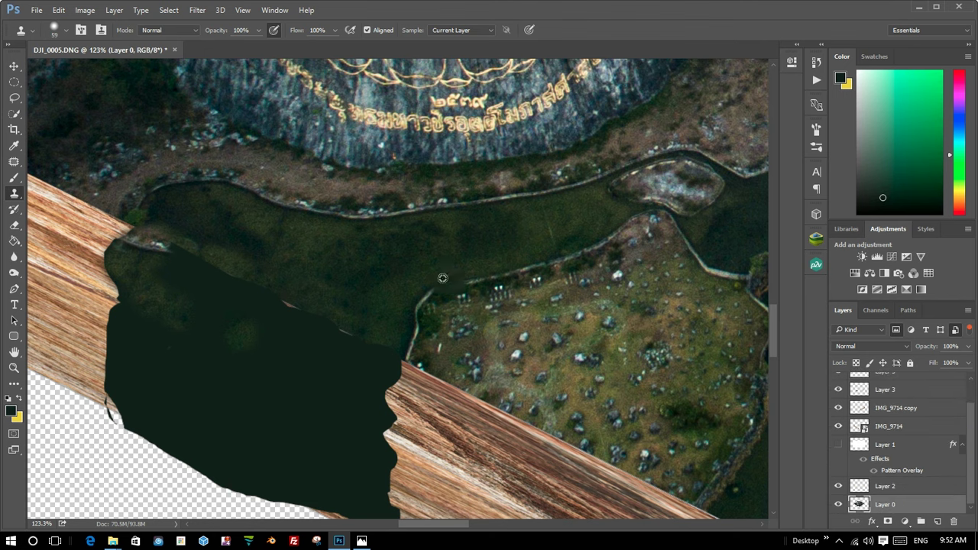
{"action": "left_click", "coordinate": [403, 260]}
{"action": "scroll", "coordinate": [971, 483], "scroll_direction": "up", "scroll_amount": 1}
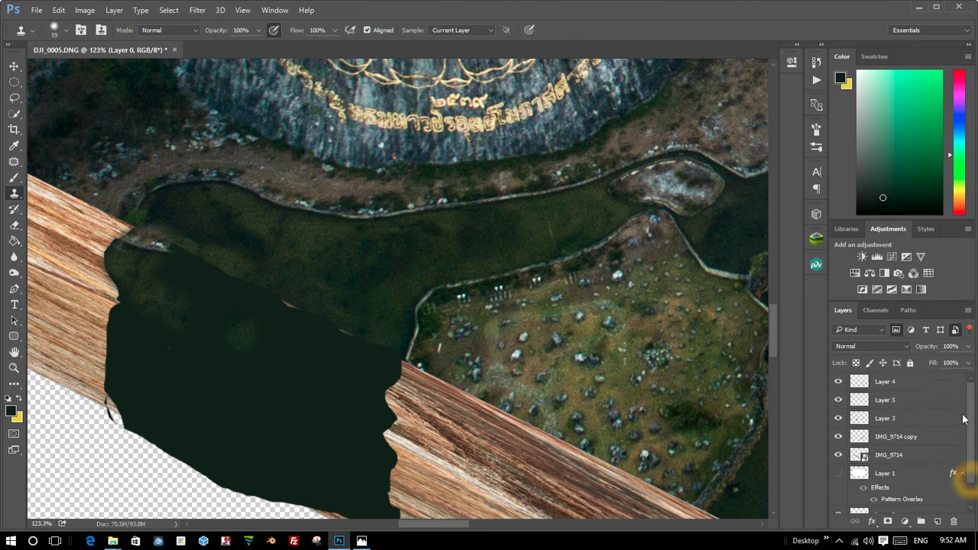
{"action": "left_click", "coordinate": [891, 401]}
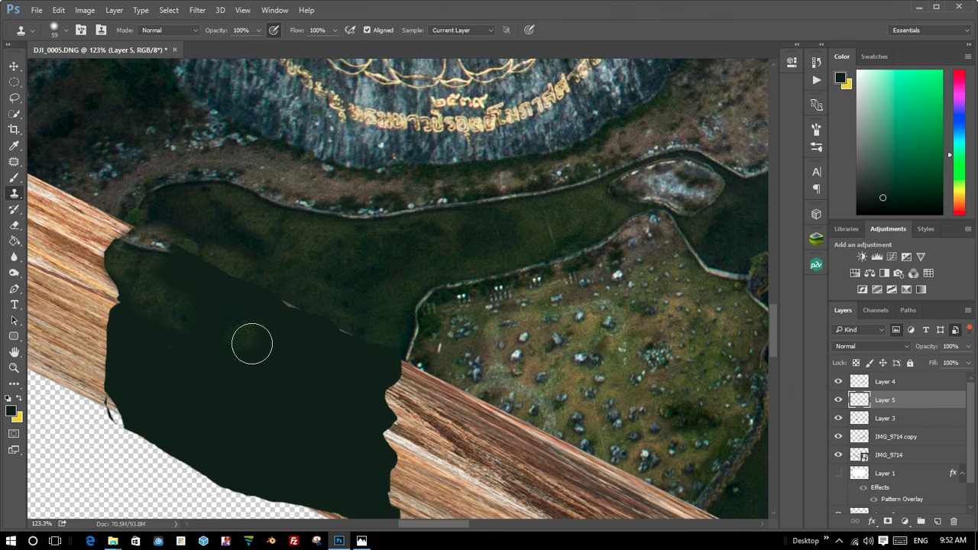
{"action": "mouse_move", "coordinate": [212, 299]}
{"action": "left_mouse_down"}
{"action": "mouse_move", "coordinate": [181, 296]}
{"action": "mouse_move", "coordinate": [195, 298]}
{"action": "left_mouse_up"}
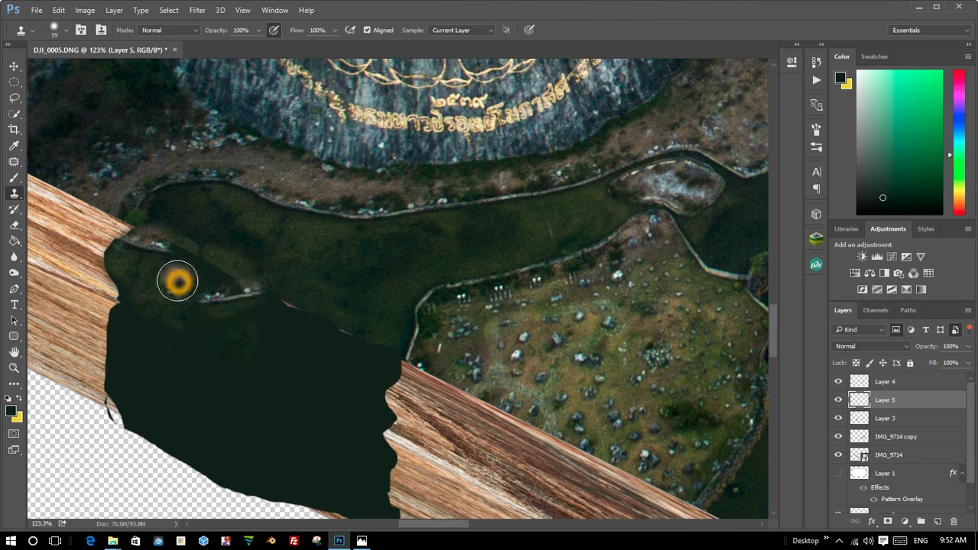
Stamp water texture across the patch, including its left side.
{"action": "left_click", "coordinate": [201, 345]}
{"action": "left_click", "coordinate": [211, 387]}
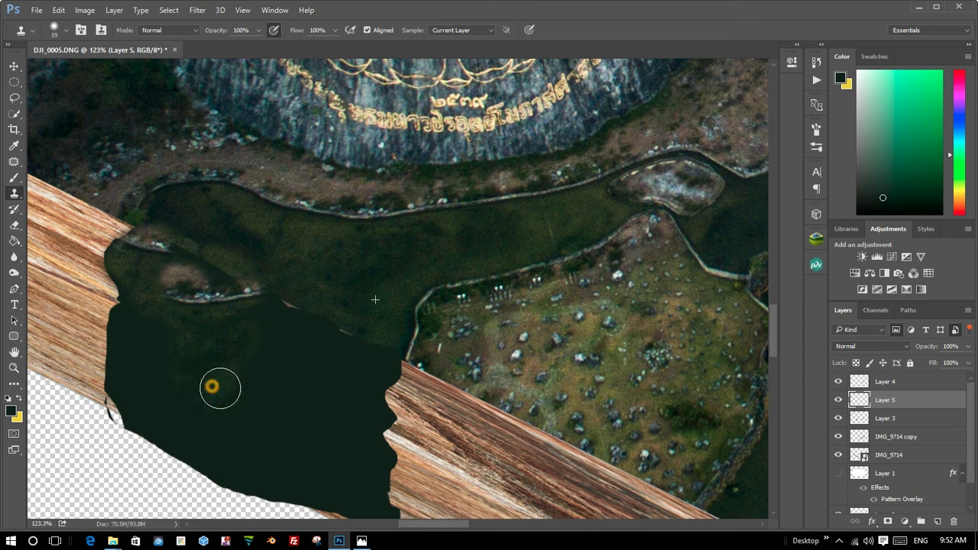
{"action": "left_click", "coordinate": [164, 367]}
{"action": "left_click", "coordinate": [149, 396]}
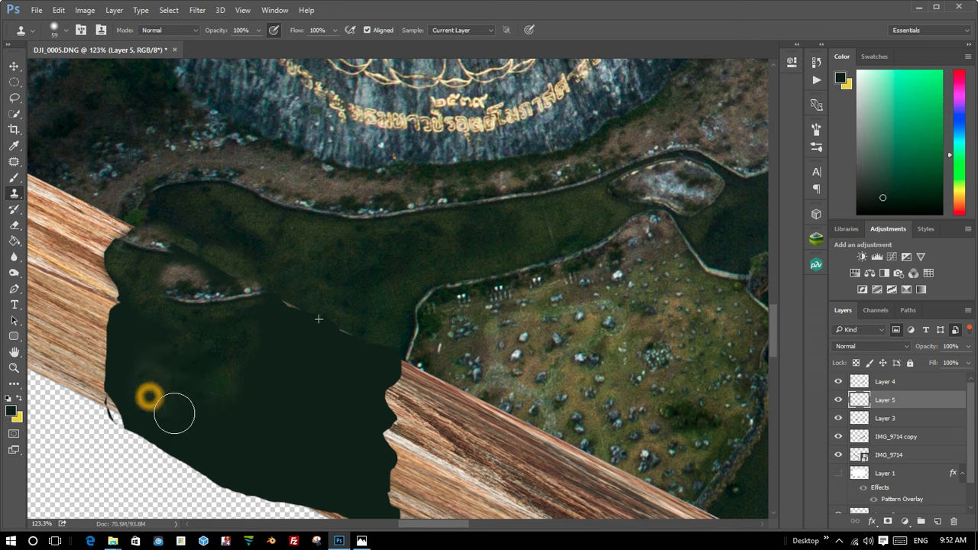
{"action": "left_click", "coordinate": [234, 386]}
{"action": "left_click", "coordinate": [188, 366]}
{"action": "left_click", "coordinate": [148, 338]}
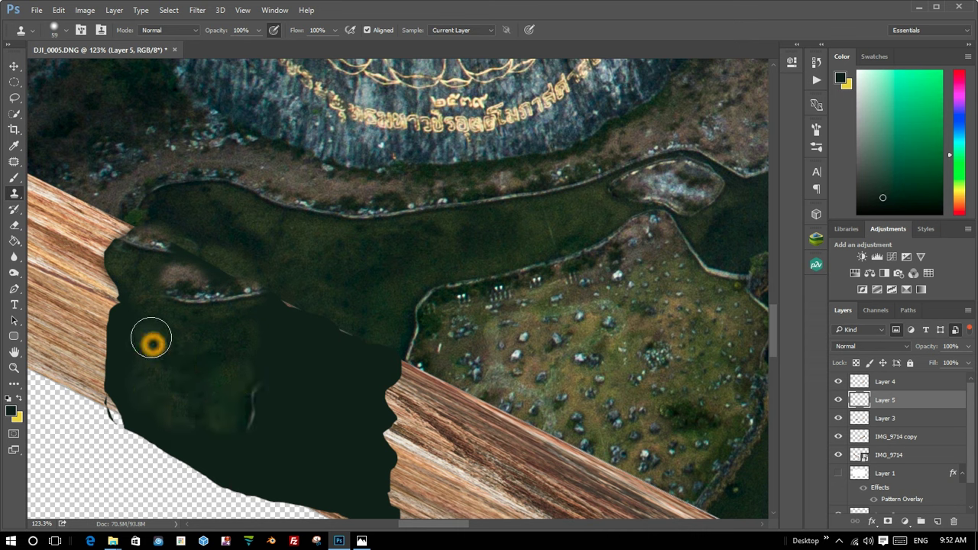
{"action": "left_click", "coordinate": [142, 339]}
{"action": "left_click", "coordinate": [125, 376]}
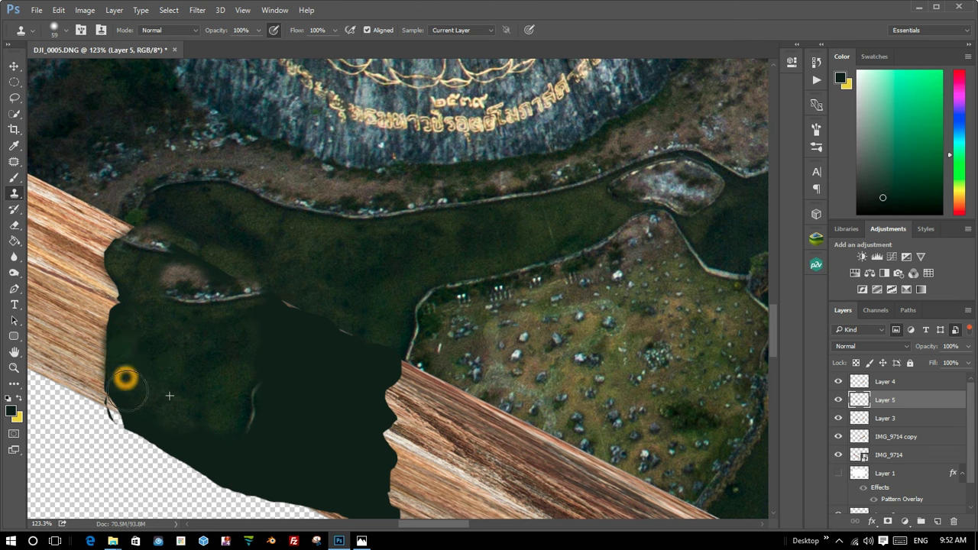
{"action": "left_click", "coordinate": [157, 378]}
{"action": "left_click", "coordinate": [221, 350]}
{"action": "left_click", "coordinate": [269, 331]}
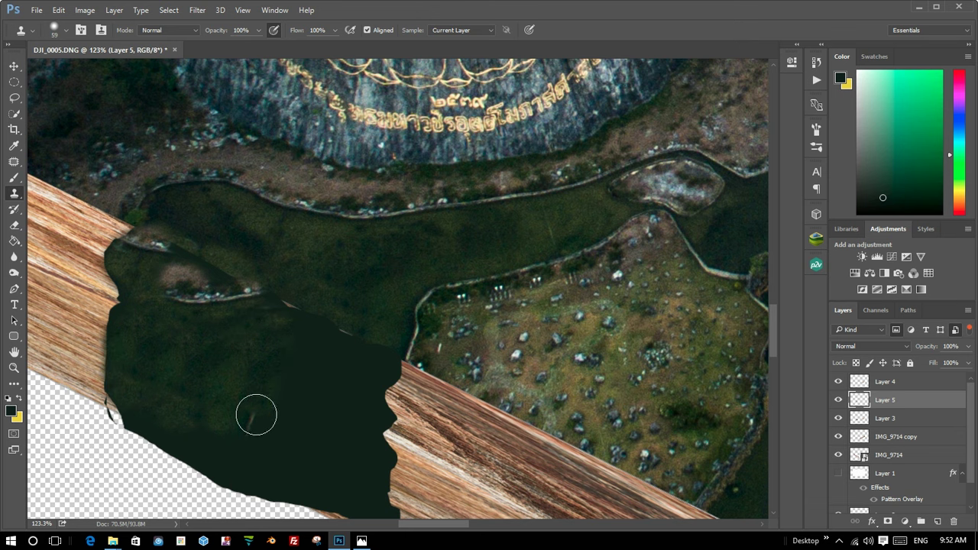
Cover the pale curved line and blend the lower-left shoreline with water.
{"action": "left_click", "coordinate": [247, 431]}
{"action": "left_click", "coordinate": [203, 402]}
{"action": "left_click", "coordinate": [157, 419]}
{"action": "left_click", "coordinate": [124, 415]}
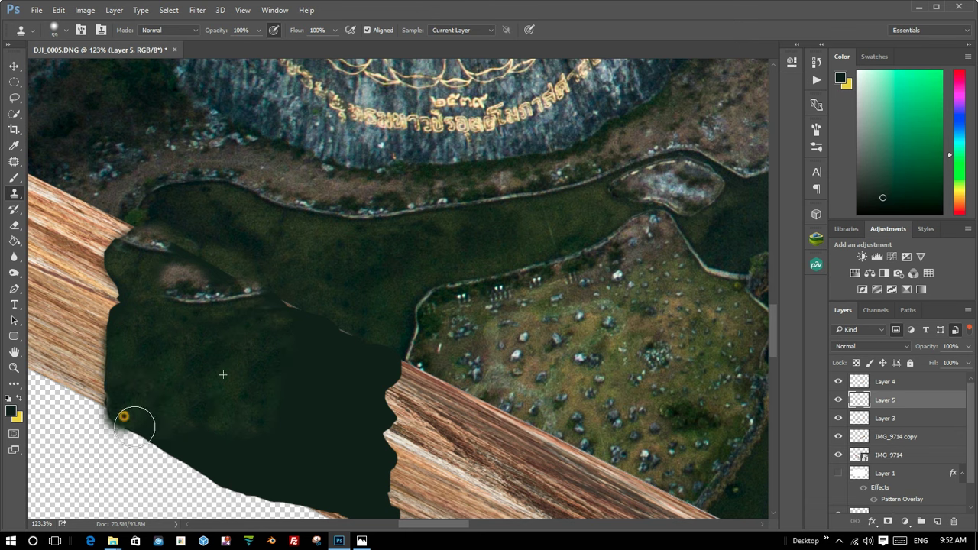
{"action": "left_click", "coordinate": [148, 338], "text": "alt"}
{"action": "left_click", "coordinate": [175, 437]}
{"action": "left_click", "coordinate": [205, 440]}
Clone water into the remaining flat middle and lower areas of the patch.
{"action": "left_click", "coordinate": [234, 474]}
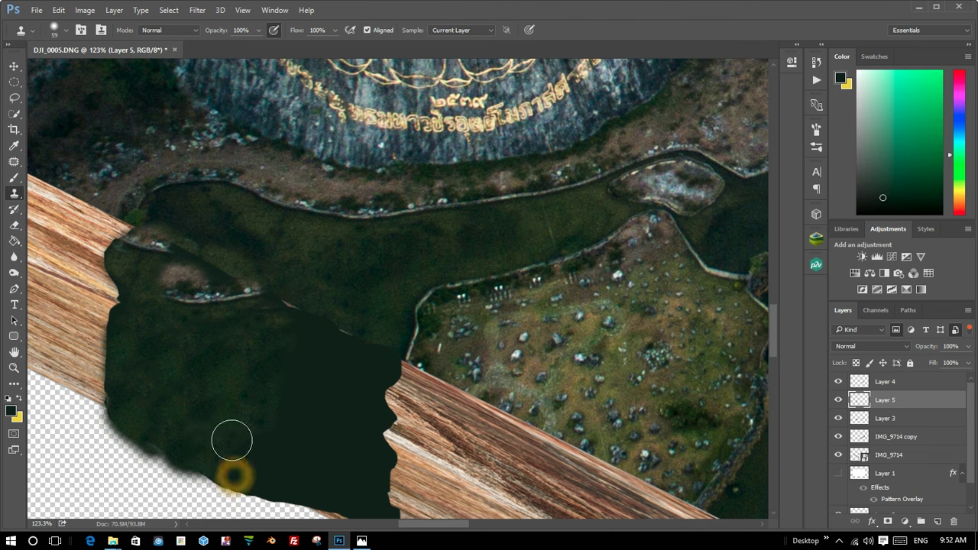
{"action": "left_click", "coordinate": [262, 344]}
{"action": "left_click", "coordinate": [293, 321]}
{"action": "left_click", "coordinate": [273, 386]}
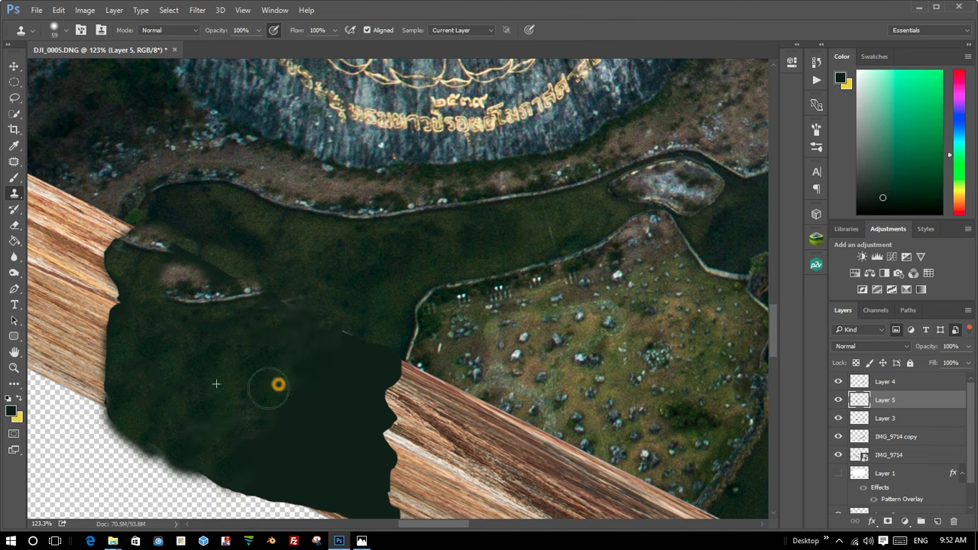
{"action": "left_click", "coordinate": [175, 336], "text": "alt"}
{"action": "left_click", "coordinate": [267, 343]}
{"action": "left_click", "coordinate": [371, 357]}
{"action": "left_click", "coordinate": [340, 386]}
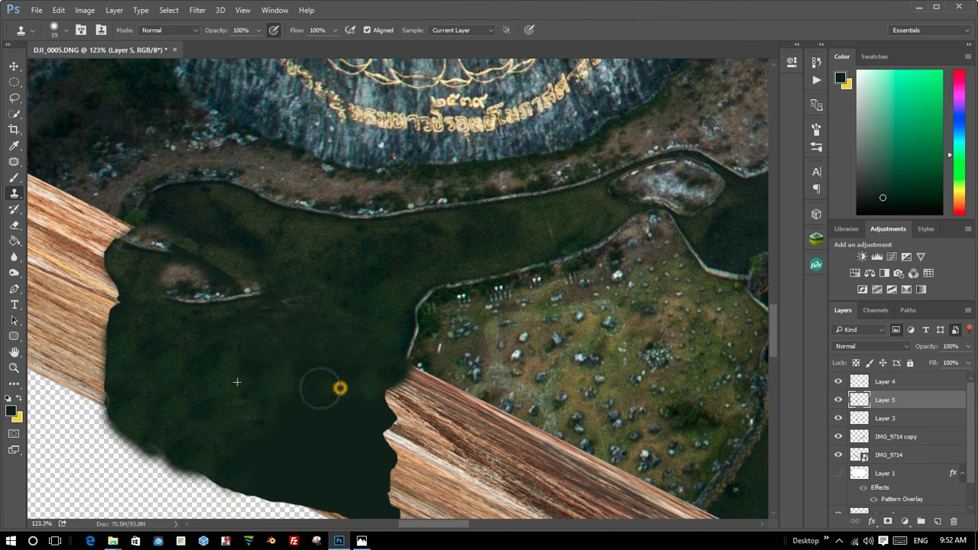
{"action": "left_click", "coordinate": [192, 444]}
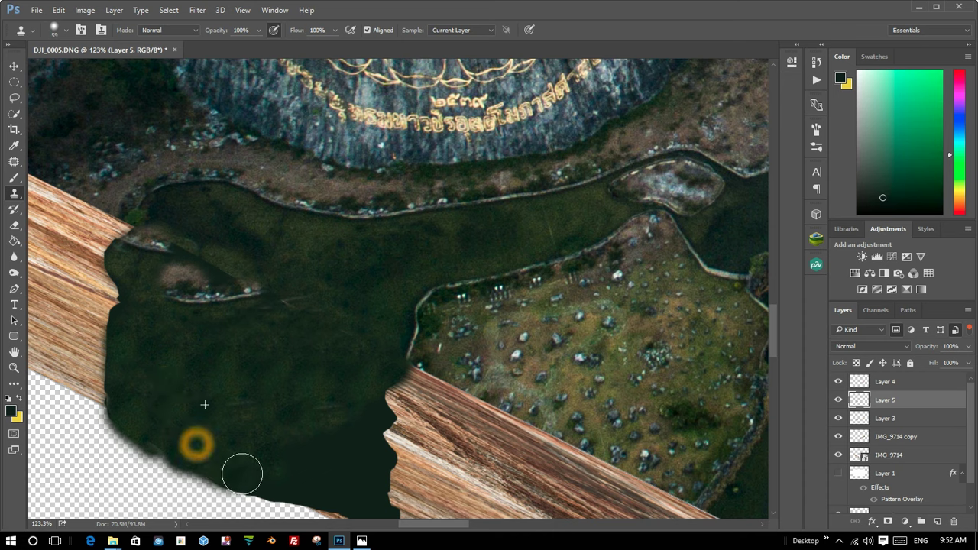
{"action": "left_click", "coordinate": [291, 448]}
{"action": "scroll", "coordinate": [355, 466], "scroll_direction": "down", "scroll_amount": 1}
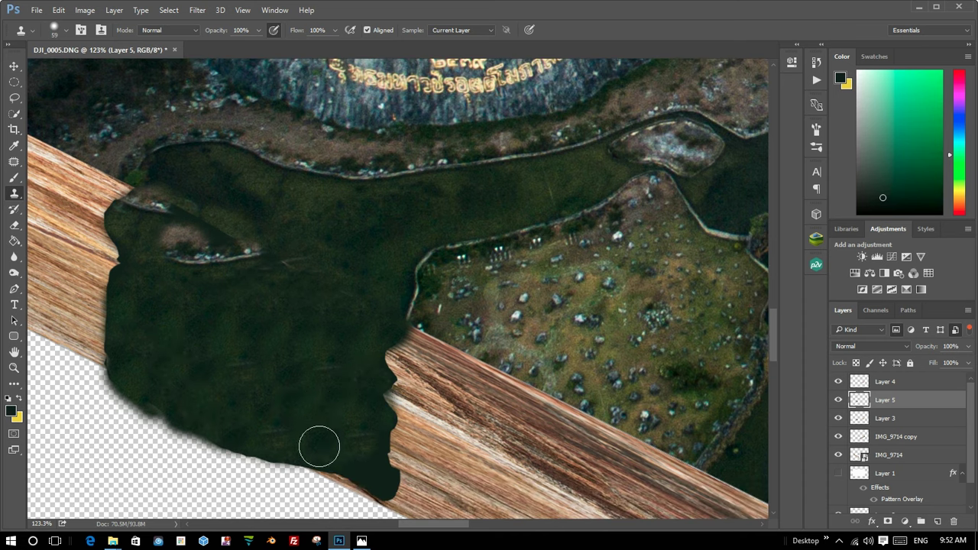
{"action": "left_click", "coordinate": [321, 428]}
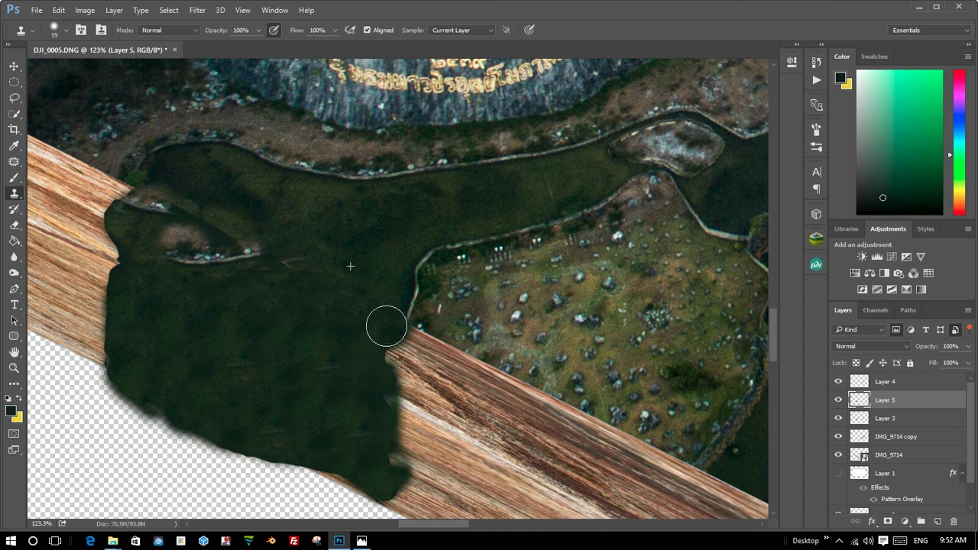
Resample upper river water and clone rocky shore and plain water into the patch.
{"action": "left_click", "coordinate": [258, 311], "text": "alt"}
{"action": "left_click", "coordinate": [205, 259]}
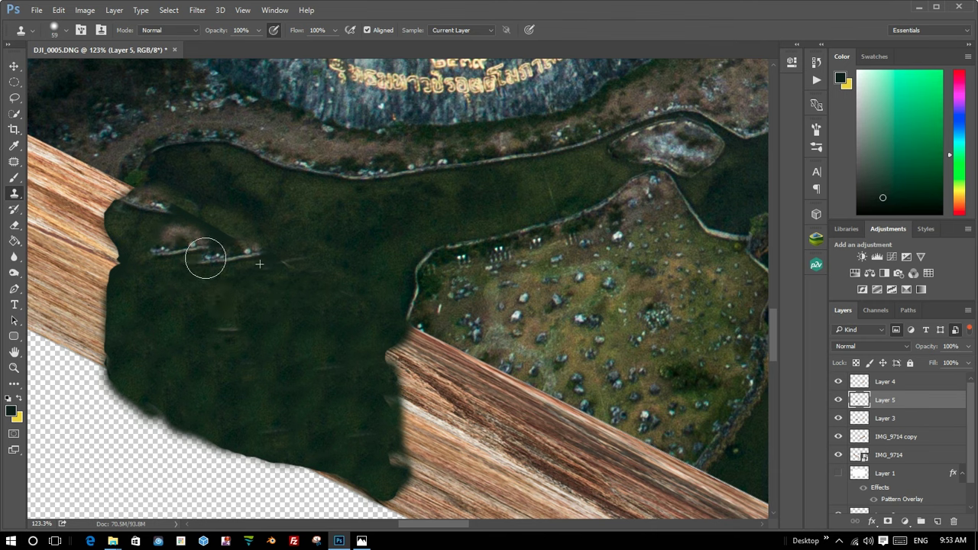
{"action": "left_click", "coordinate": [371, 224], "text": "alt"}
{"action": "left_click", "coordinate": [203, 273]}
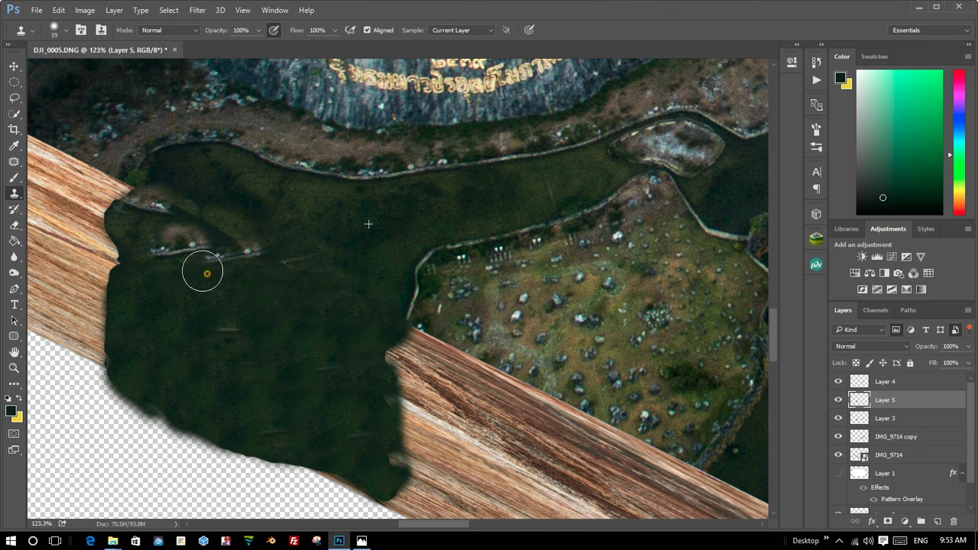
{"action": "left_click", "coordinate": [443, 506]}
{"action": "left_click", "coordinate": [888, 420]}
Cover the light debris streak at the left water edge with dark water.
{"action": "left_click_drag", "start_coordinate": [201, 245], "coordinate": [255, 263]}
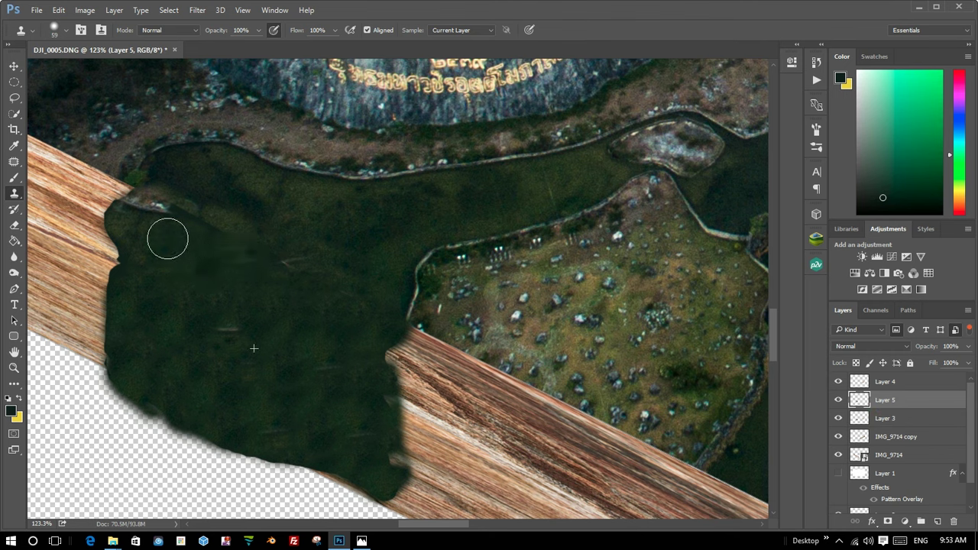
{"action": "left_click", "coordinate": [397, 258], "text": "alt"}
{"action": "left_click_drag", "start_coordinate": [138, 219], "coordinate": [159, 263]}
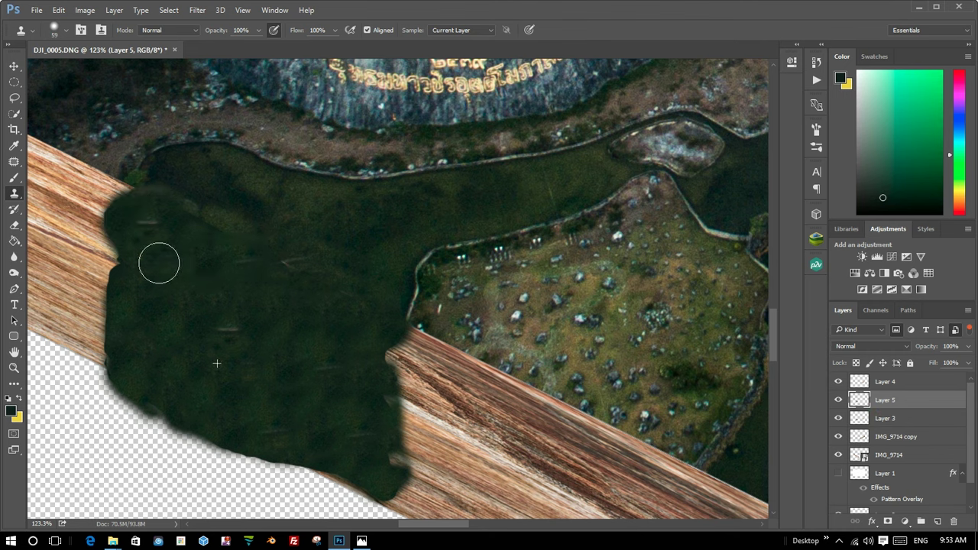
{"action": "left_click", "coordinate": [365, 393]}
{"action": "left_click", "coordinate": [21, 143]}
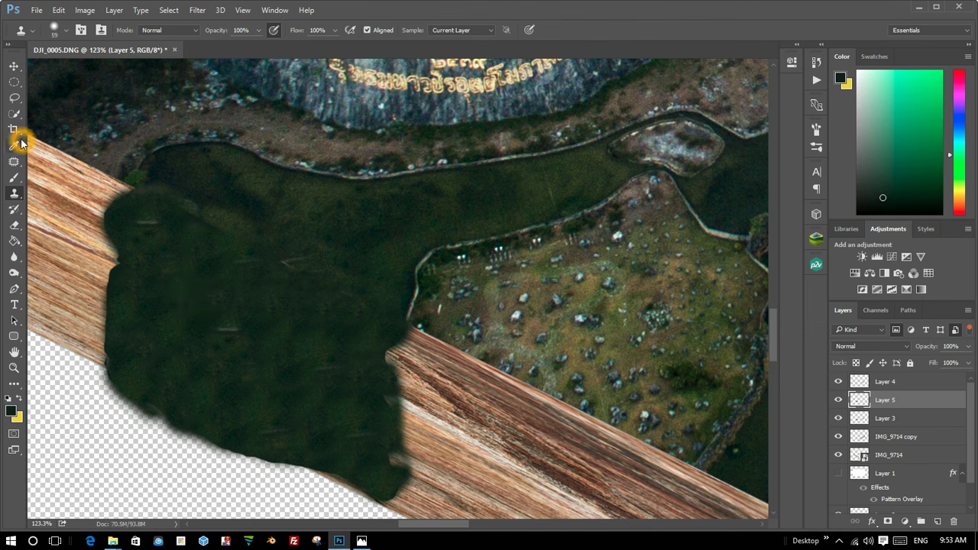
Lasso a strip along the water patch's left edge by the wood wall, then restart the trace.
{"action": "left_click", "coordinate": [19, 100]}
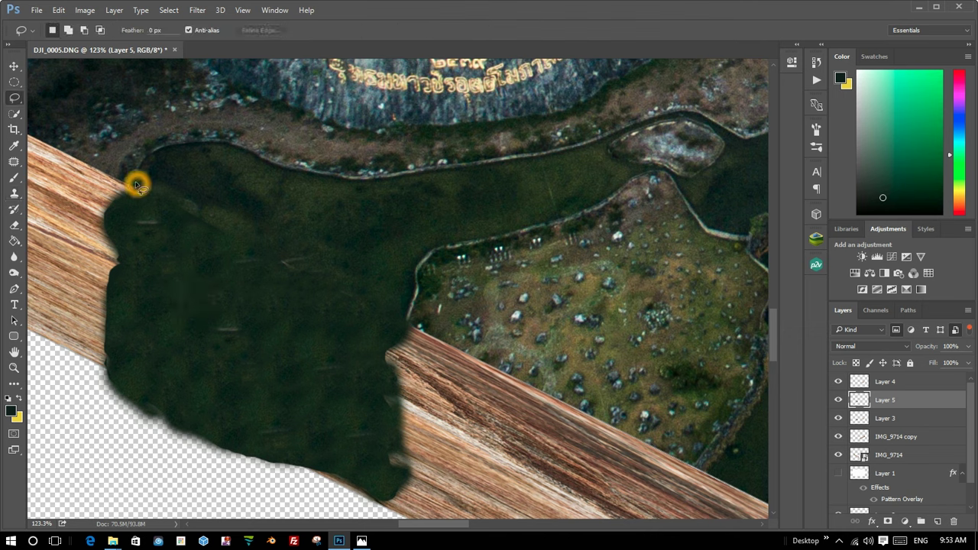
{"action": "left_click_drag", "start_coordinate": [138, 185], "coordinate": [87, 219]}
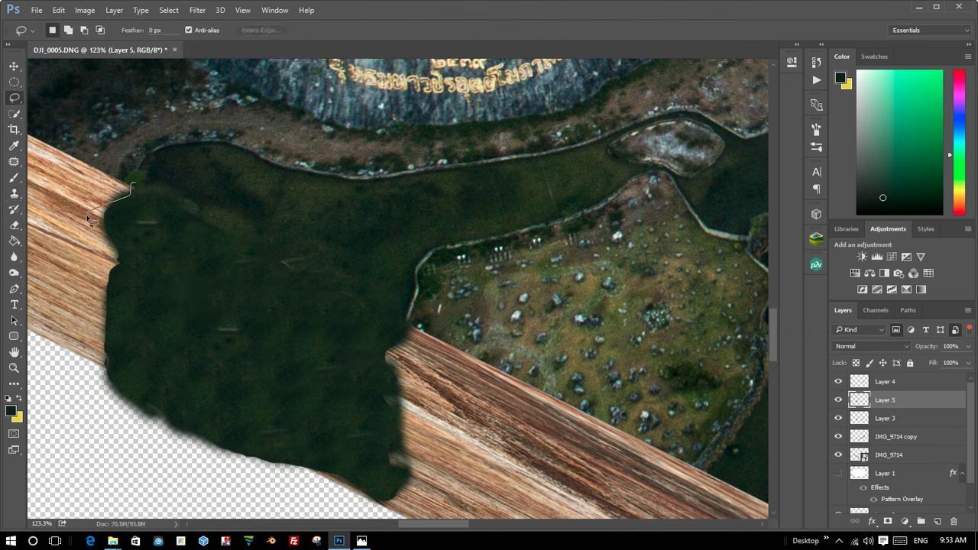
{"action": "left_click_drag", "start_coordinate": [107, 389], "coordinate": [110, 371]}
{"action": "left_click", "coordinate": [105, 385]}
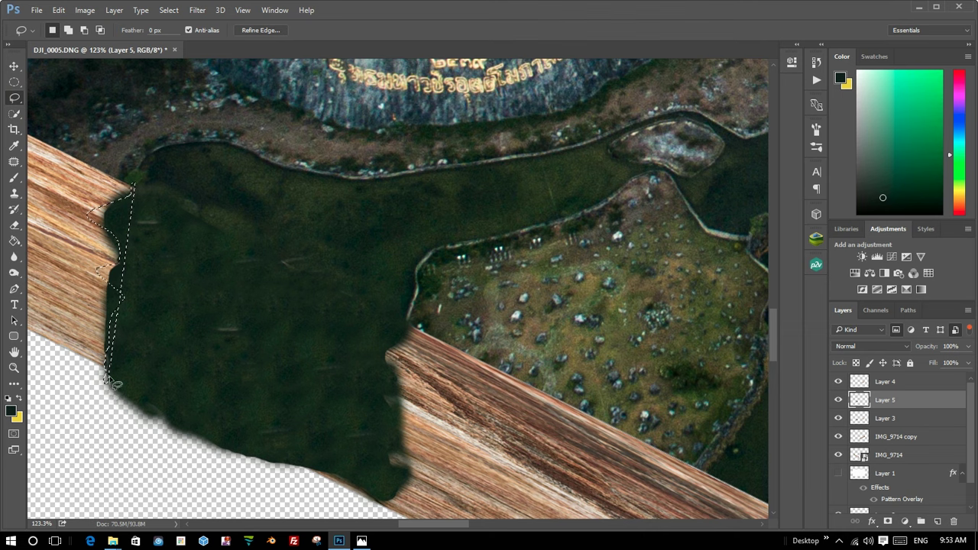
{"action": "left_click", "coordinate": [145, 191]}
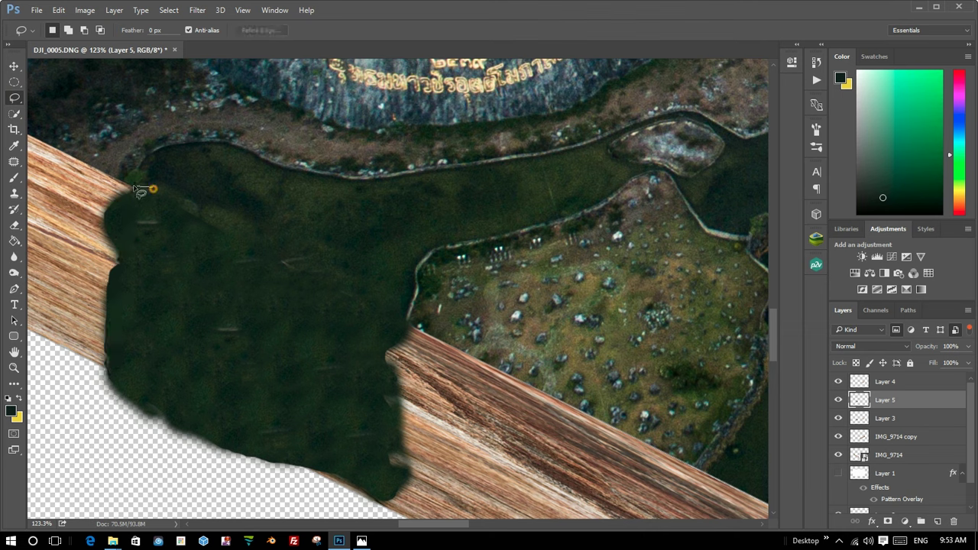
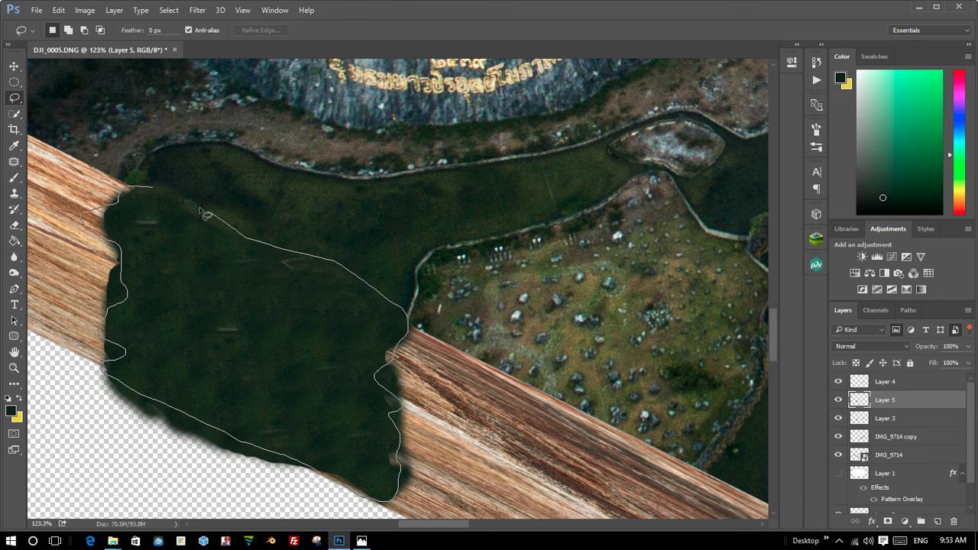
Close the lake outline, fill it dark green, and delete the soft fringe outside it.
{"action": "left_click_drag", "start_coordinate": [128, 187], "coordinate": [130, 186]}
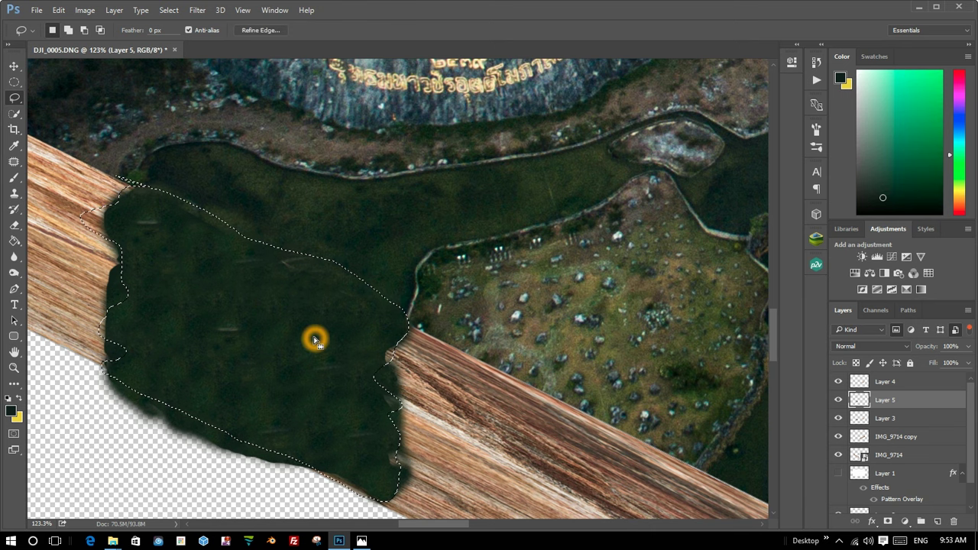
{"action": "key", "text": "alt+BackSpace"}
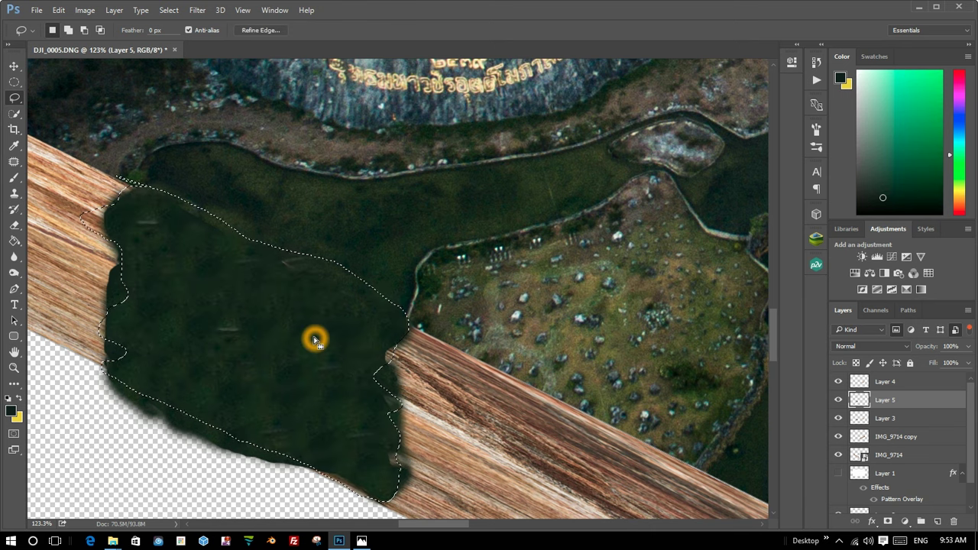
{"action": "right_click", "coordinate": [313, 340]}
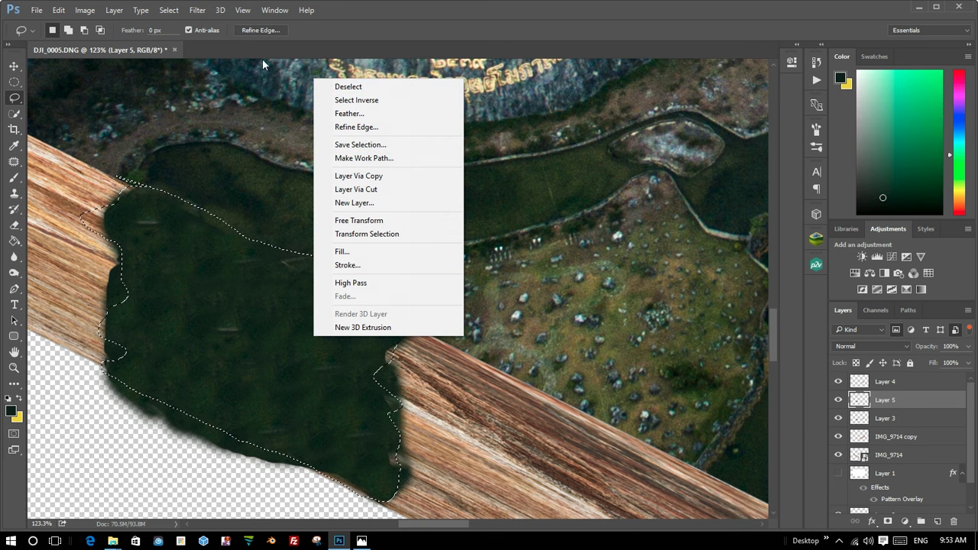
{"action": "left_click", "coordinate": [169, 10]}
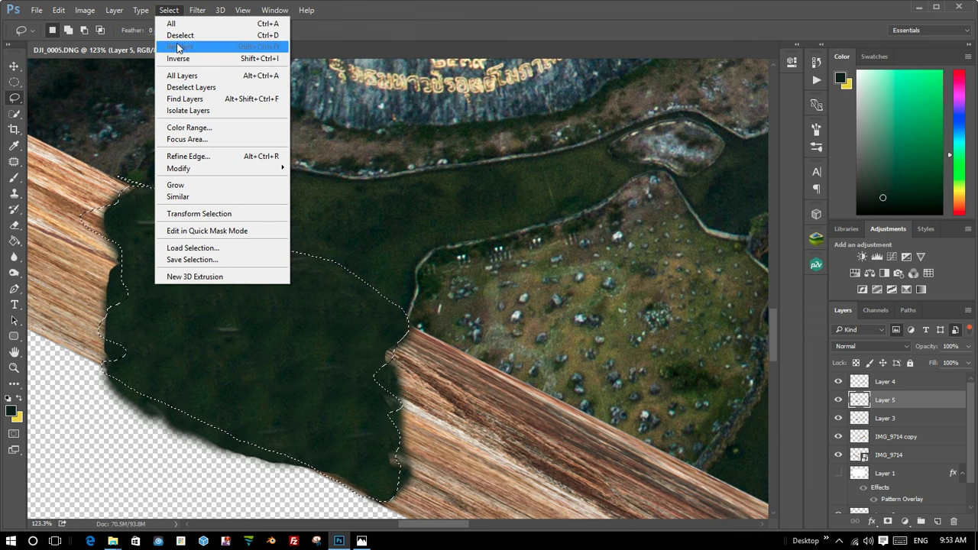
{"action": "left_click", "coordinate": [179, 58]}
{"action": "key", "text": "Delete"}
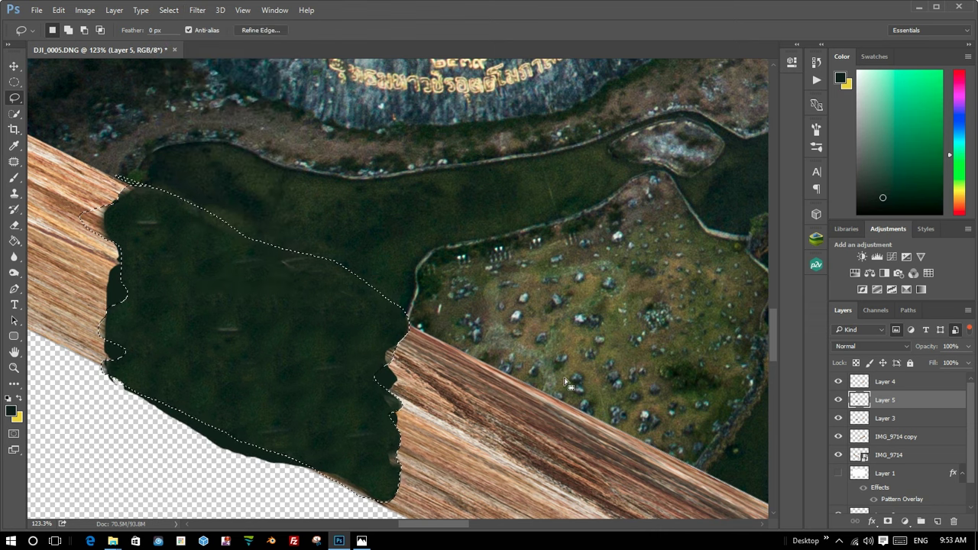
Deselect, load Layer 5's lake shape as a selection, and toggle Layer 3's visibility to compare.
{"action": "left_click", "coordinate": [13, 67]}
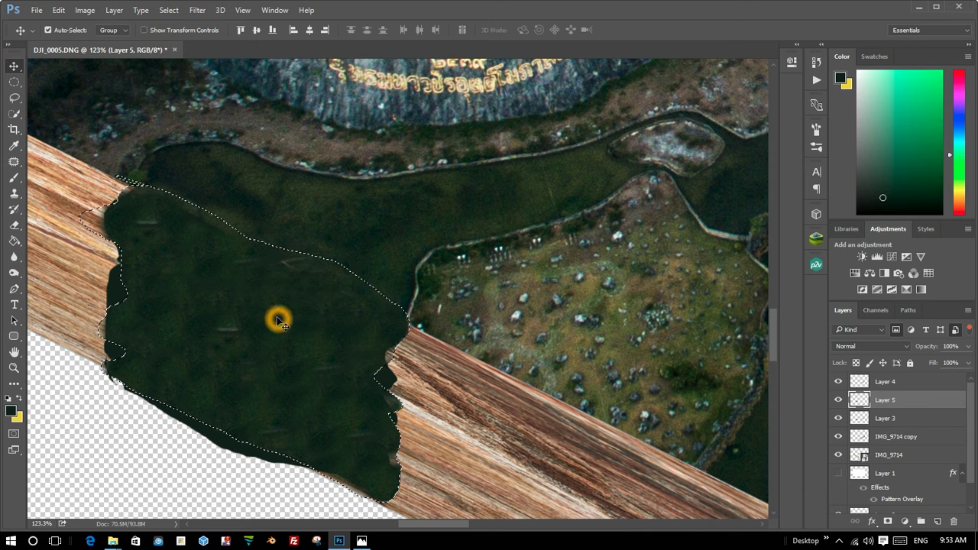
{"action": "key", "text": "ctrl+d"}
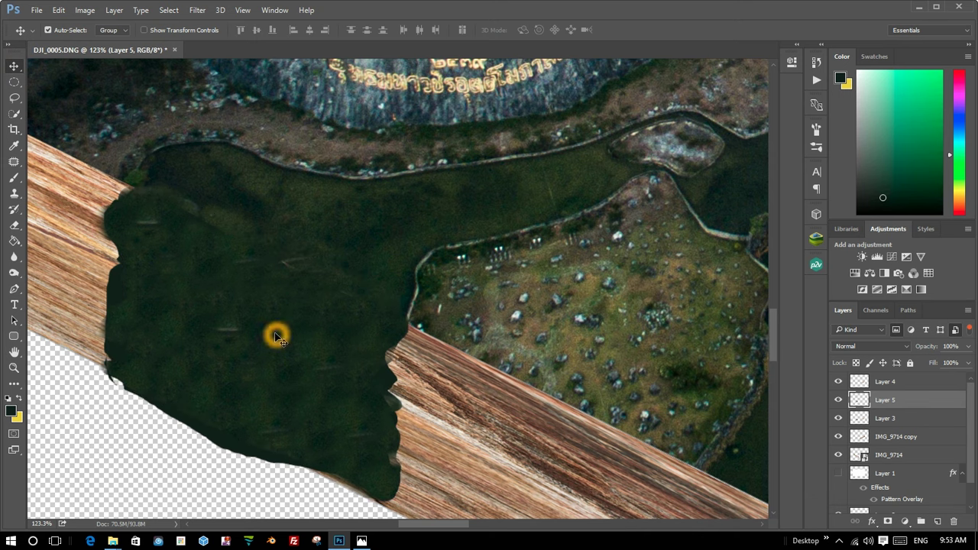
{"action": "left_click", "coordinate": [278, 358], "text": "ctrl"}
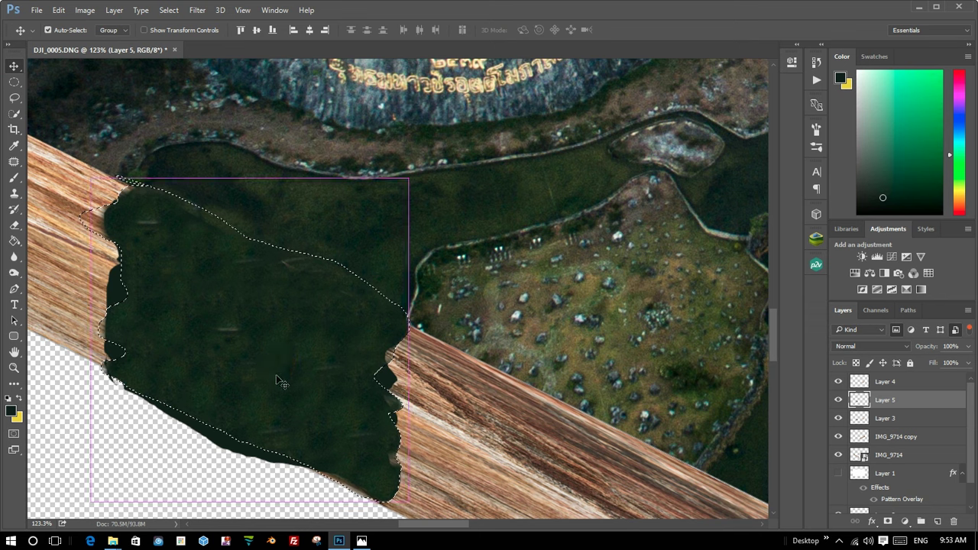
{"action": "left_click", "coordinate": [905, 420]}
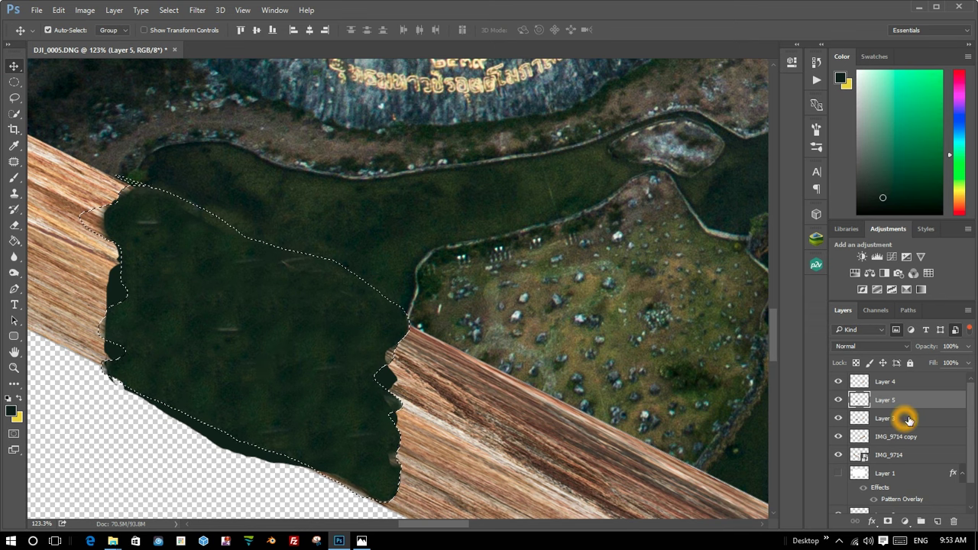
{"action": "left_click", "coordinate": [910, 419]}
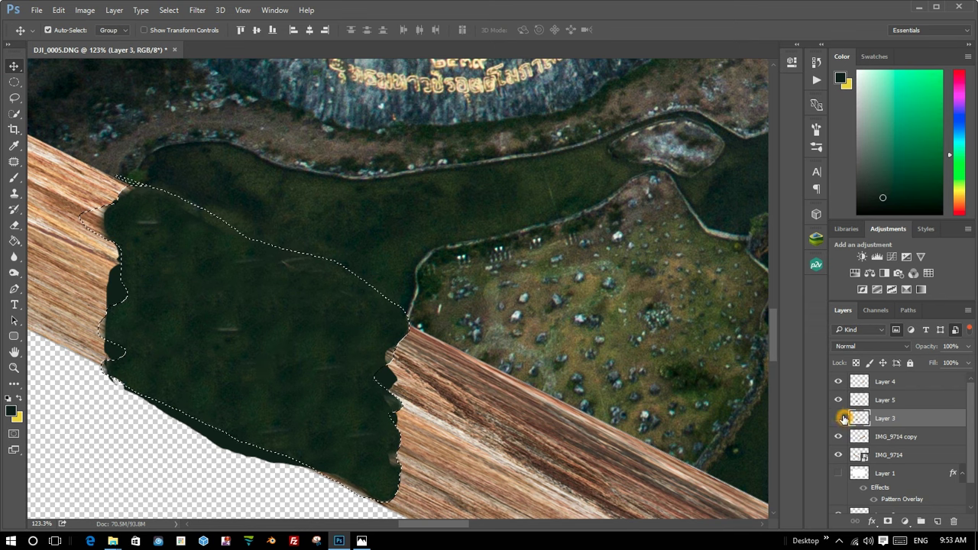
{"action": "left_click", "coordinate": [841, 418]}
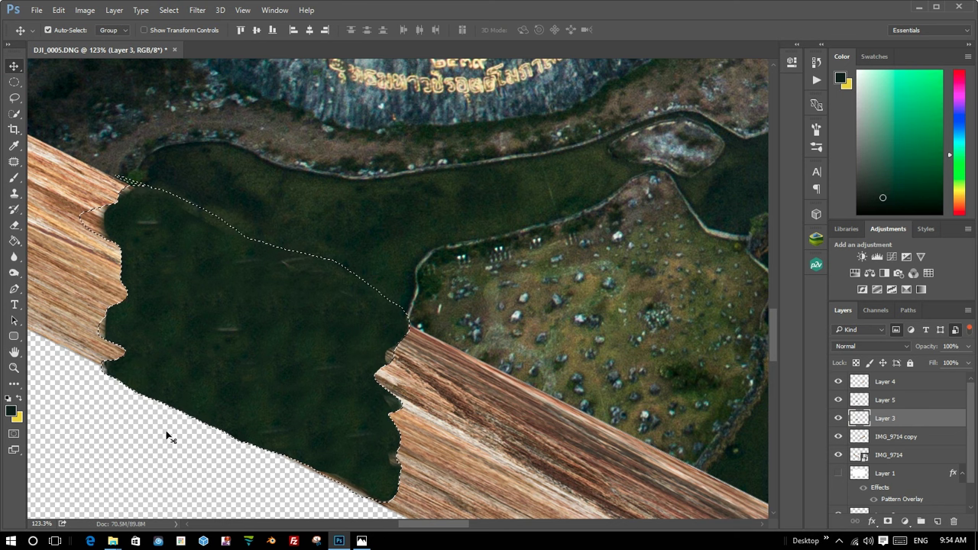
Clear the remaining selection and zoom around the wooden block.
{"action": "scroll", "coordinate": [181, 352], "scroll_direction": "down", "scroll_amount": 2}
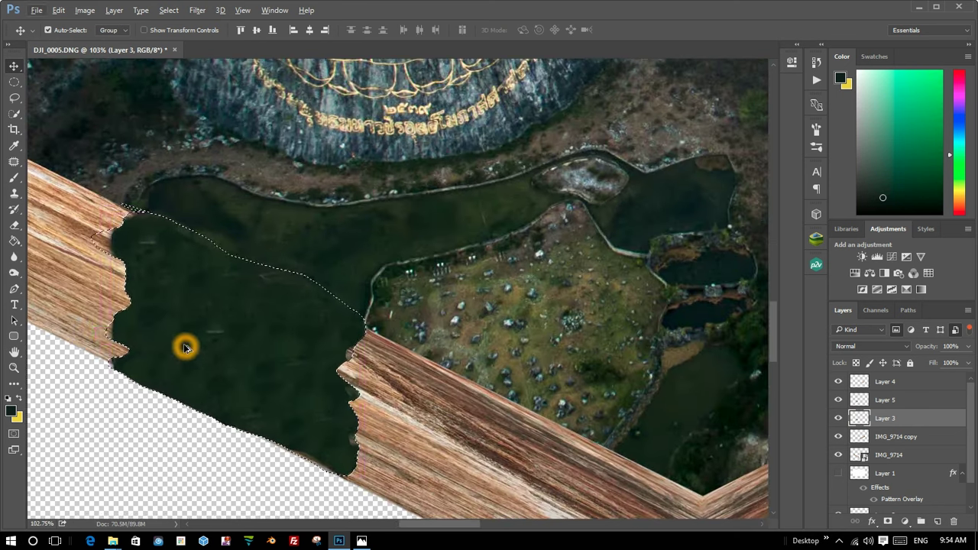
{"action": "key", "text": "ctrl+d"}
{"action": "scroll", "coordinate": [186, 348], "scroll_direction": "down", "scroll_amount": 1}
{"action": "scroll", "coordinate": [306, 354], "scroll_direction": "up", "scroll_amount": 2}
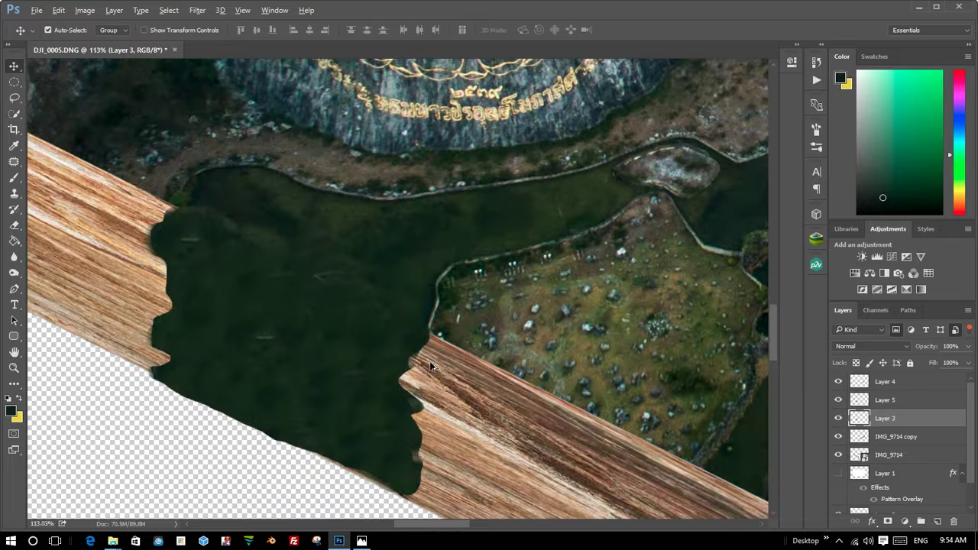
{"action": "scroll", "coordinate": [347, 441], "scroll_direction": "up", "scroll_amount": 1}
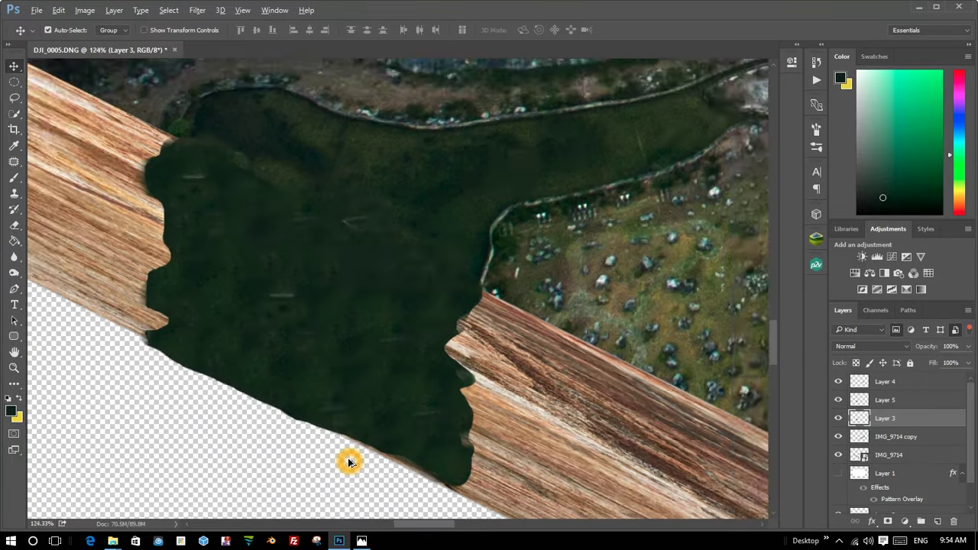
{"action": "scroll", "coordinate": [347, 462], "scroll_direction": "down", "scroll_amount": 3}
{"action": "scroll", "coordinate": [350, 459], "scroll_direction": "down", "scroll_amount": 3}
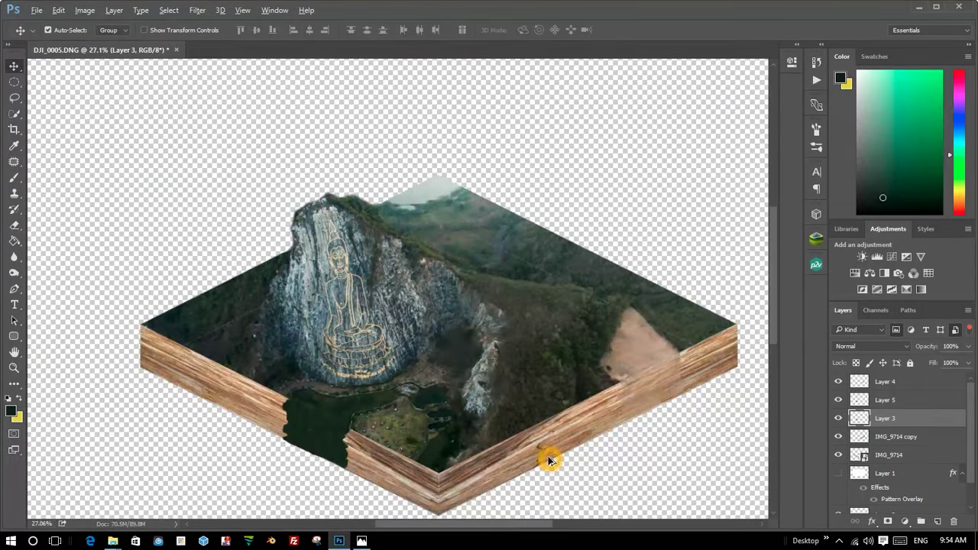
{"action": "scroll", "coordinate": [547, 459], "scroll_direction": "up", "scroll_amount": 2}
{"action": "scroll", "coordinate": [547, 459], "scroll_direction": "down", "scroll_amount": 2}
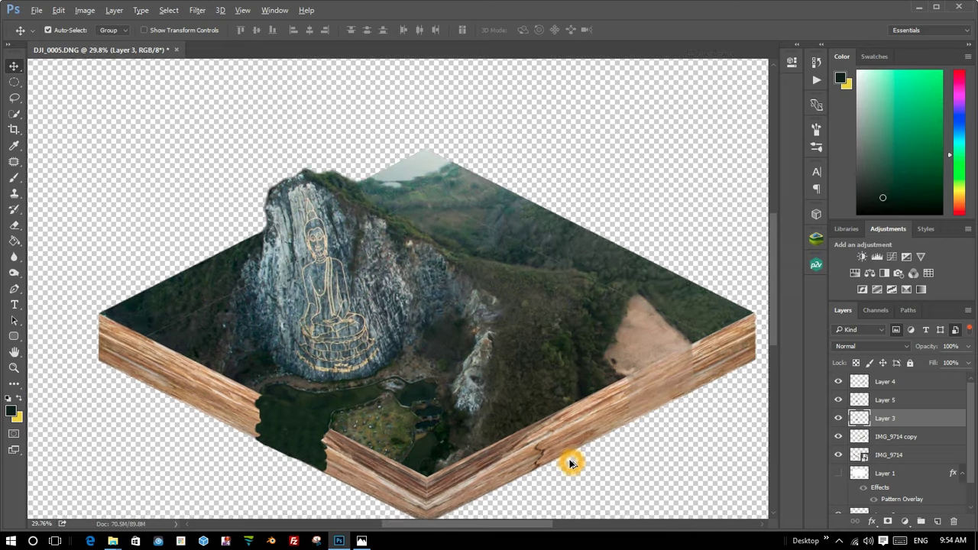
{"action": "scroll", "coordinate": [571, 463], "scroll_direction": "up", "scroll_amount": 1}
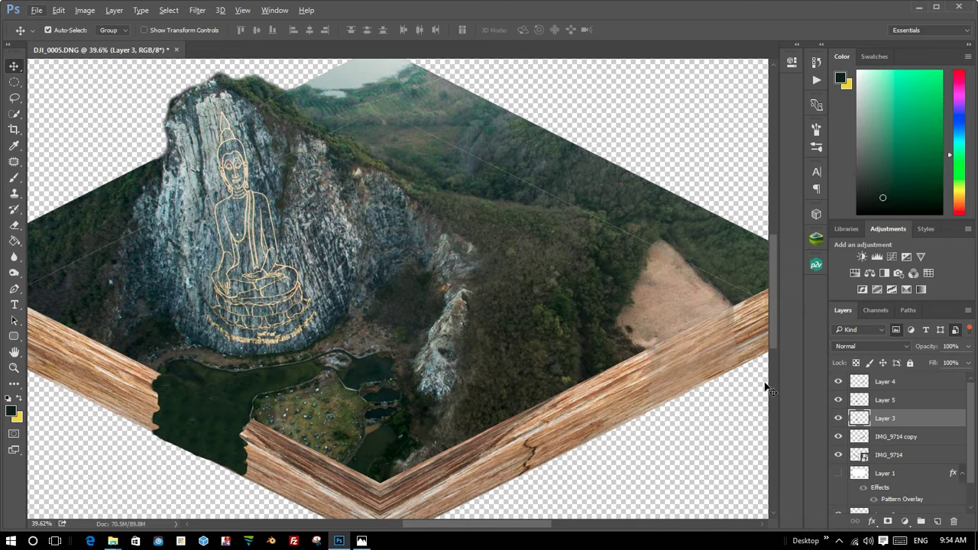
Raise Layer 4's opacity from 50% to 100% and zoom out to the whole block.
{"action": "left_click", "coordinate": [692, 368]}
{"action": "scroll", "coordinate": [706, 357], "scroll_direction": "up", "scroll_amount": 2}
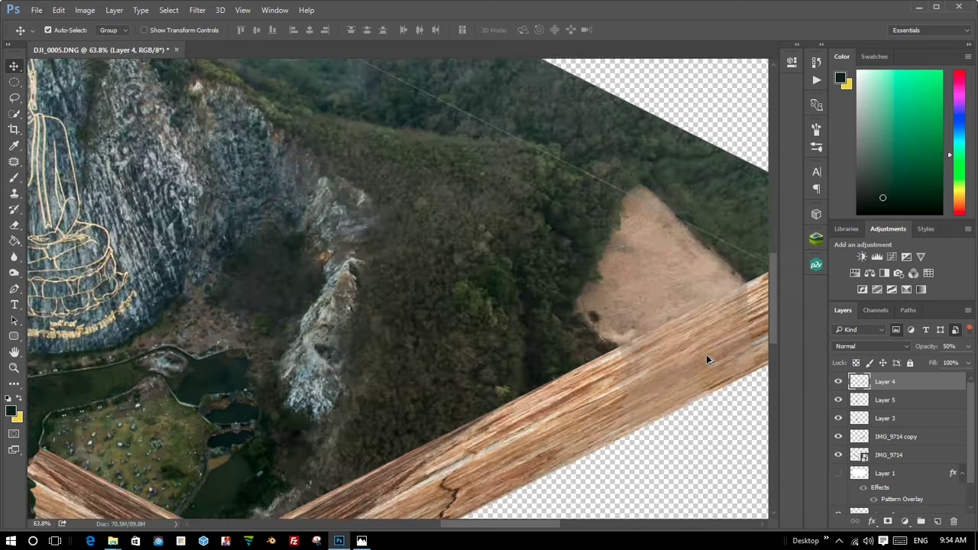
{"action": "scroll", "coordinate": [707, 355], "scroll_direction": "up", "scroll_amount": 2}
{"action": "scroll", "coordinate": [706, 352], "scroll_direction": "down", "scroll_amount": 3}
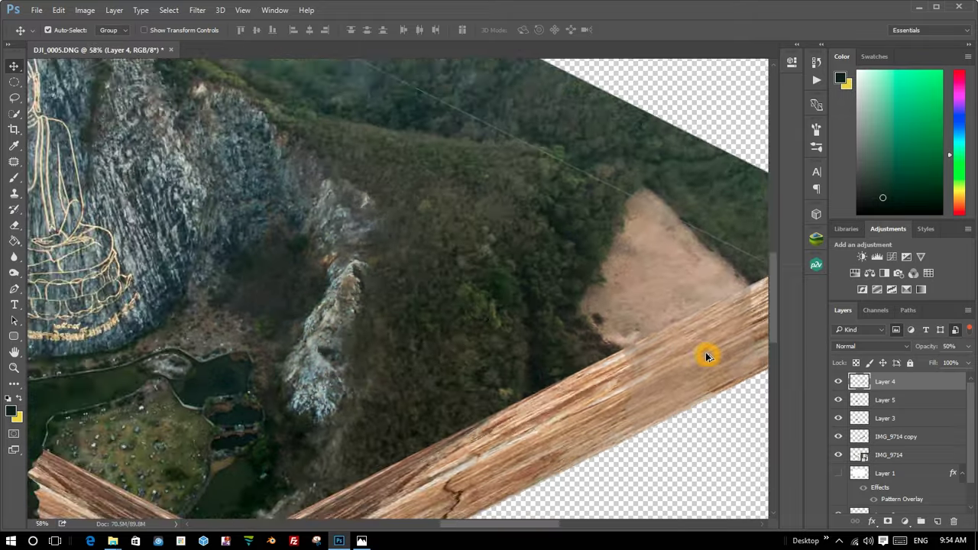
{"action": "scroll", "coordinate": [705, 352], "scroll_direction": "up", "scroll_amount": 3}
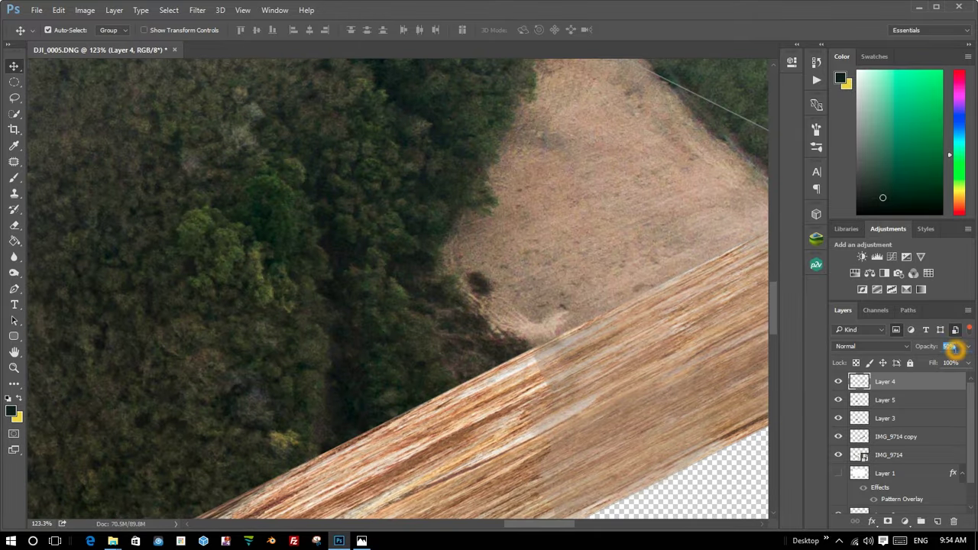
{"action": "left_click_drag", "start_coordinate": [957, 348], "coordinate": [955, 349]}
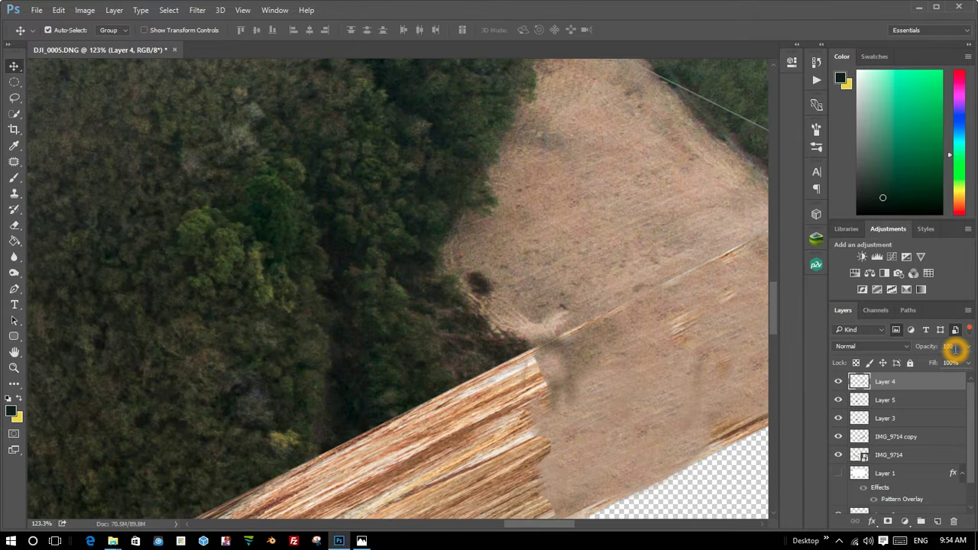
{"action": "scroll", "coordinate": [619, 293], "scroll_direction": "down", "scroll_amount": 2}
{"action": "scroll", "coordinate": [662, 373], "scroll_direction": "down", "scroll_amount": 2}
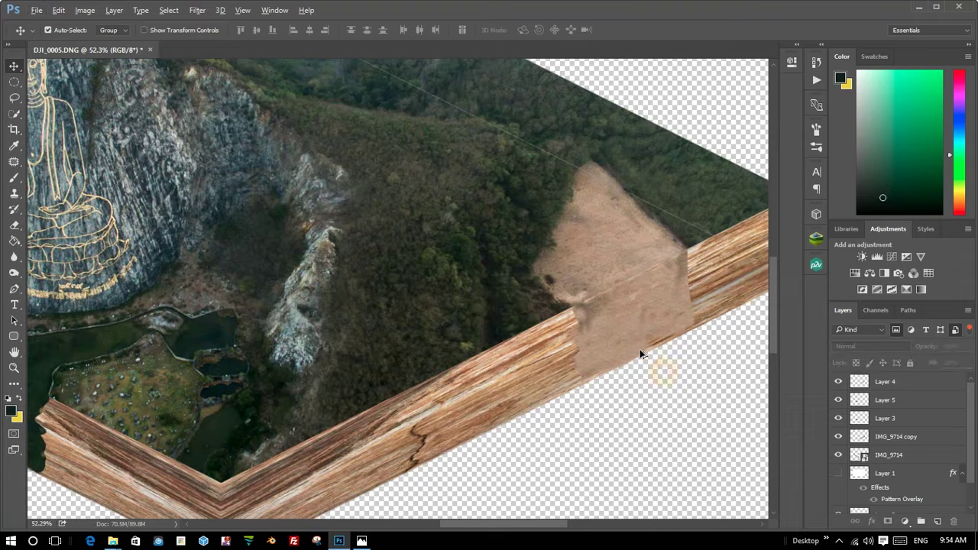
{"action": "scroll", "coordinate": [638, 343], "scroll_direction": "down", "scroll_amount": 2}
{"action": "left_click_drag", "start_coordinate": [638, 343], "coordinate": [298, 275]}
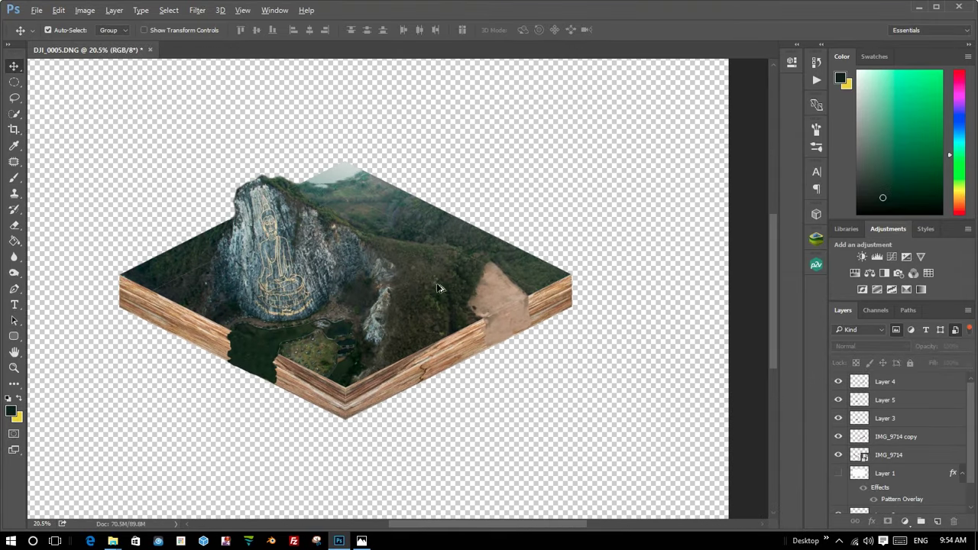
{"action": "scroll", "coordinate": [306, 270], "scroll_direction": "down", "scroll_amount": 3}
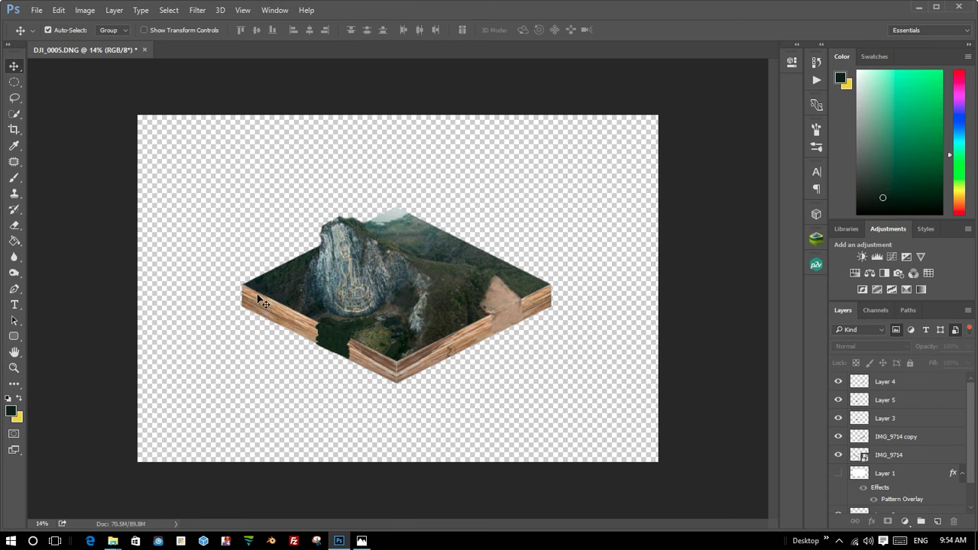
Burn the left cliff face and forest edge on Layer 0.
{"action": "scroll", "coordinate": [375, 264], "scroll_direction": "up", "scroll_amount": 3}
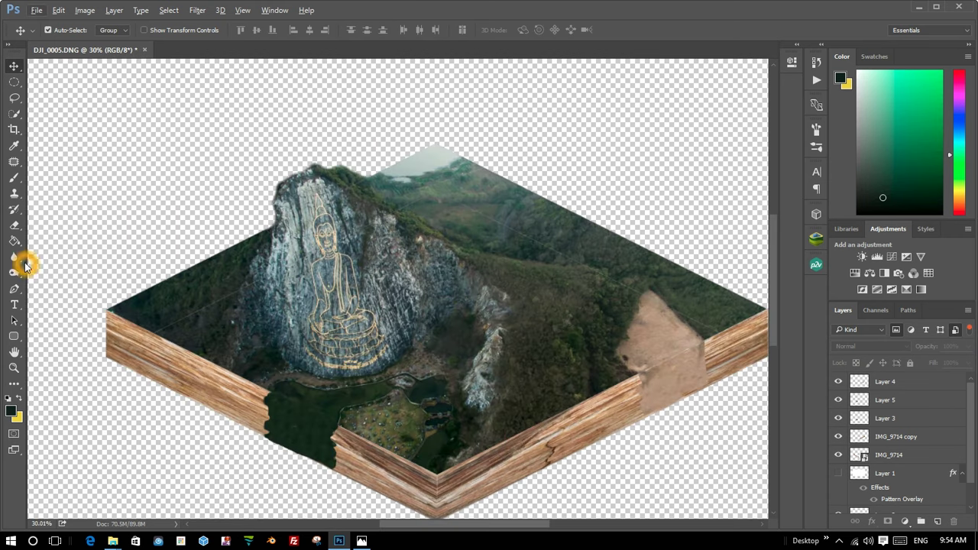
{"action": "left_click_drag", "start_coordinate": [25, 265], "coordinate": [53, 272]}
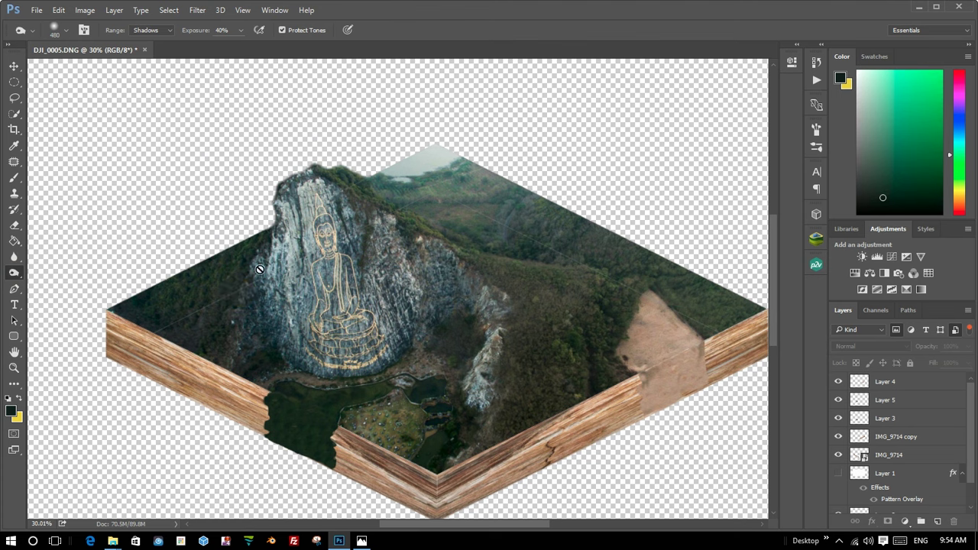
{"action": "scroll", "coordinate": [910, 446], "scroll_direction": "down", "scroll_amount": 1}
{"action": "left_click", "coordinate": [908, 509]}
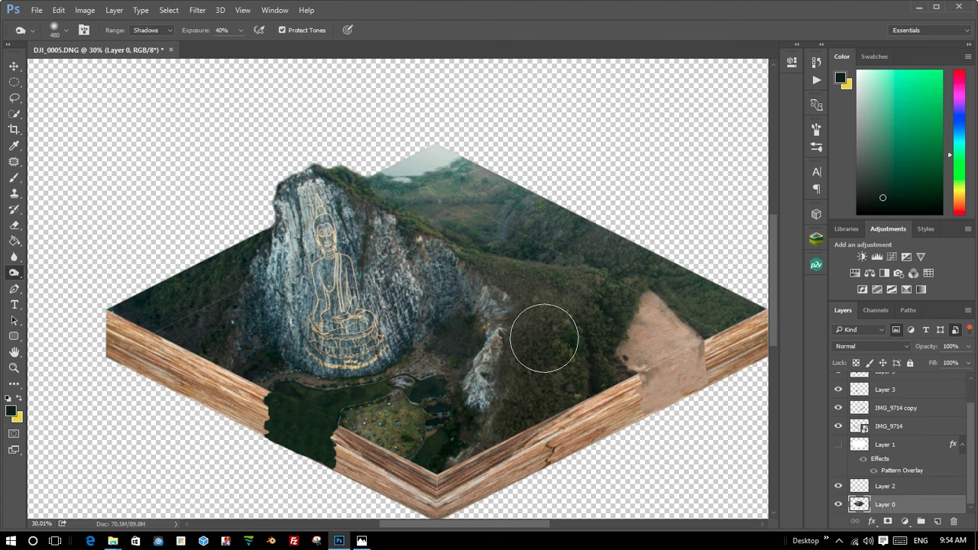
{"action": "left_click", "coordinate": [452, 286]}
{"action": "left_click", "coordinate": [258, 271]}
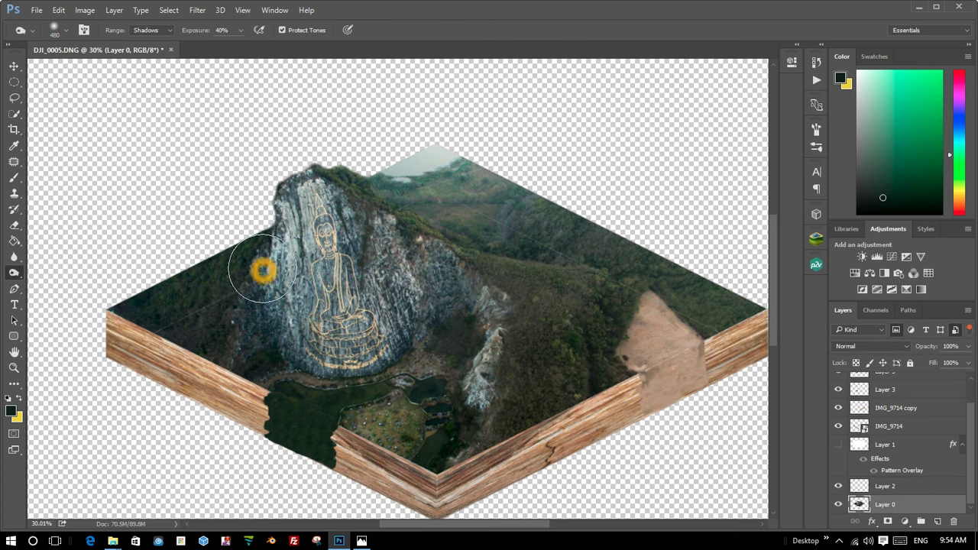
{"action": "left_click_drag", "start_coordinate": [253, 263], "coordinate": [254, 344]}
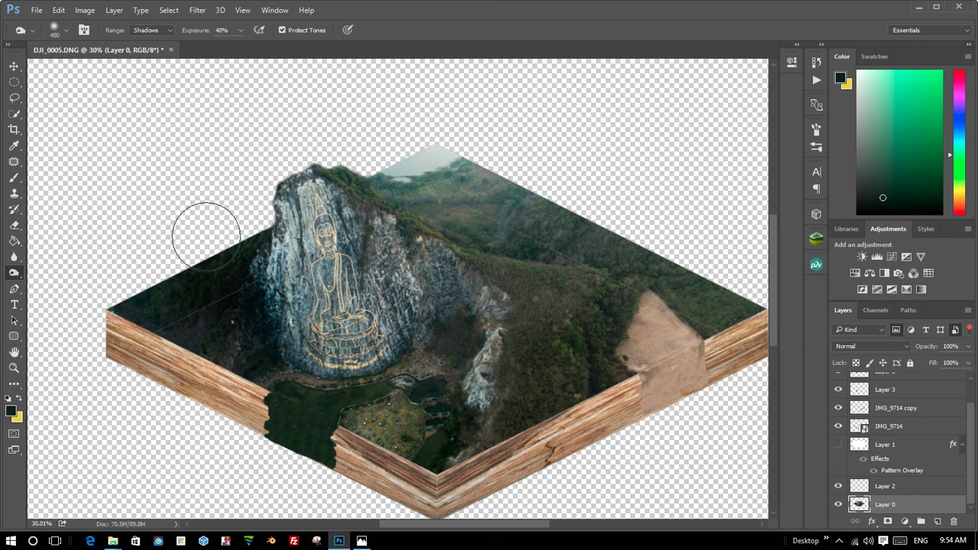
{"action": "mouse_move", "coordinate": [528, 260]}
{"action": "left_mouse_down"}
{"action": "mouse_move", "coordinate": [463, 387]}
{"action": "mouse_move", "coordinate": [451, 334]}
{"action": "left_mouse_up"}
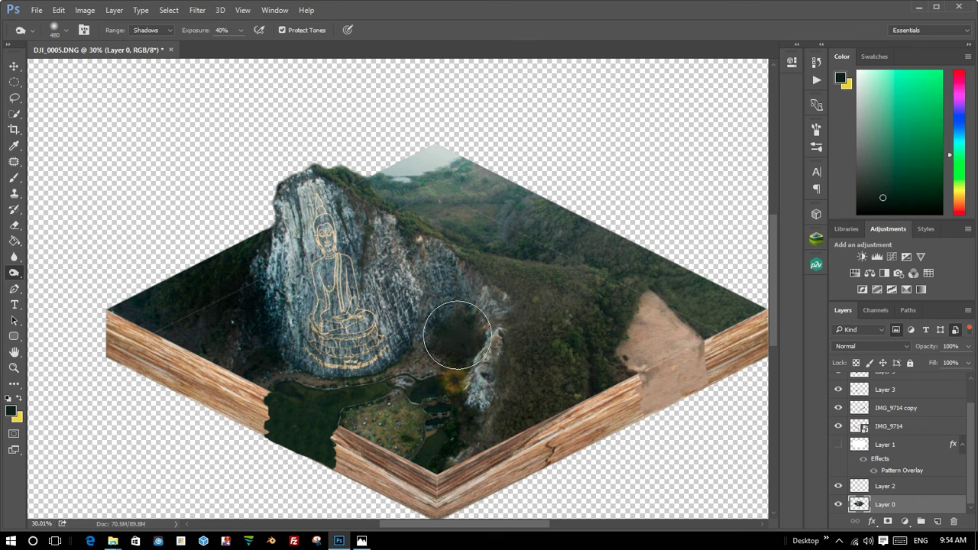
Undo the last burn, then at 20% exposure darken the lake, grass and Buddha cliff top.
{"action": "left_click", "coordinate": [461, 413]}
{"action": "key", "text": "ctrl+z"}
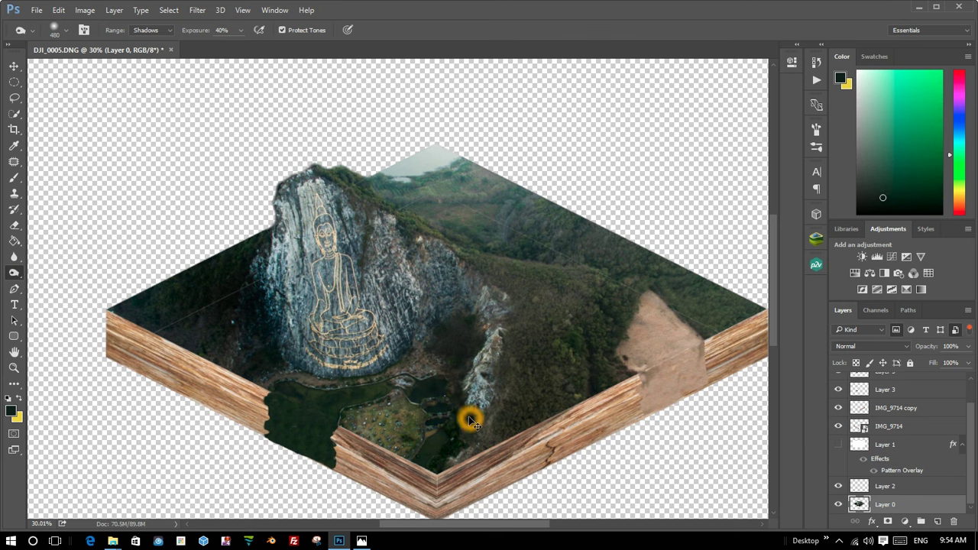
{"action": "left_click", "coordinate": [229, 31]}
{"action": "type", "text": "20"}
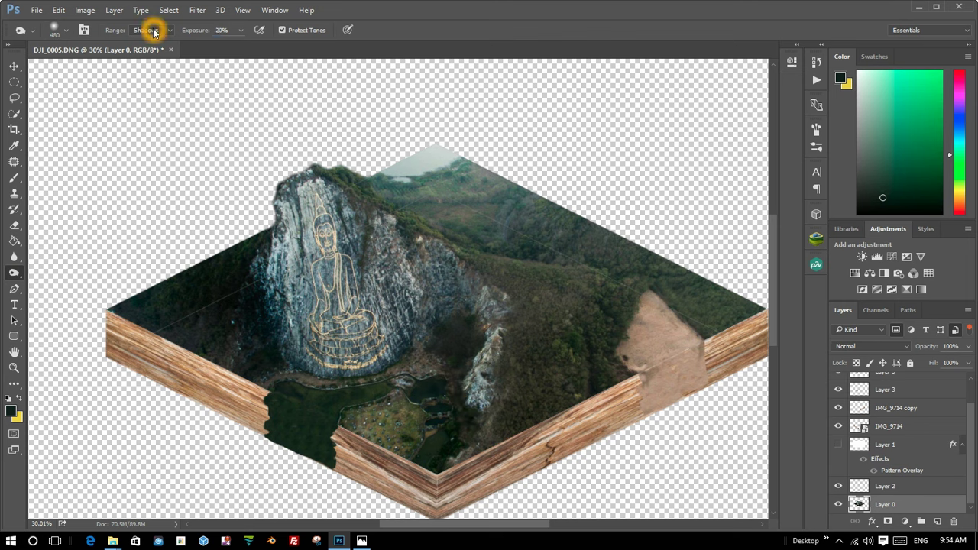
{"action": "left_click_drag", "start_coordinate": [412, 410], "coordinate": [445, 441]}
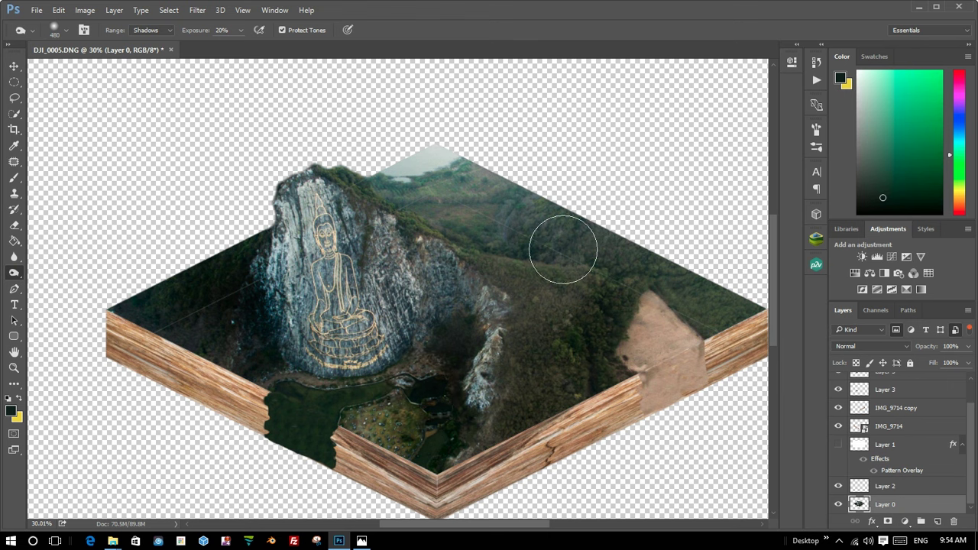
{"action": "mouse_move", "coordinate": [453, 201]}
{"action": "left_mouse_down"}
{"action": "mouse_move", "coordinate": [434, 192]}
{"action": "mouse_move", "coordinate": [686, 278]}
{"action": "left_mouse_up"}
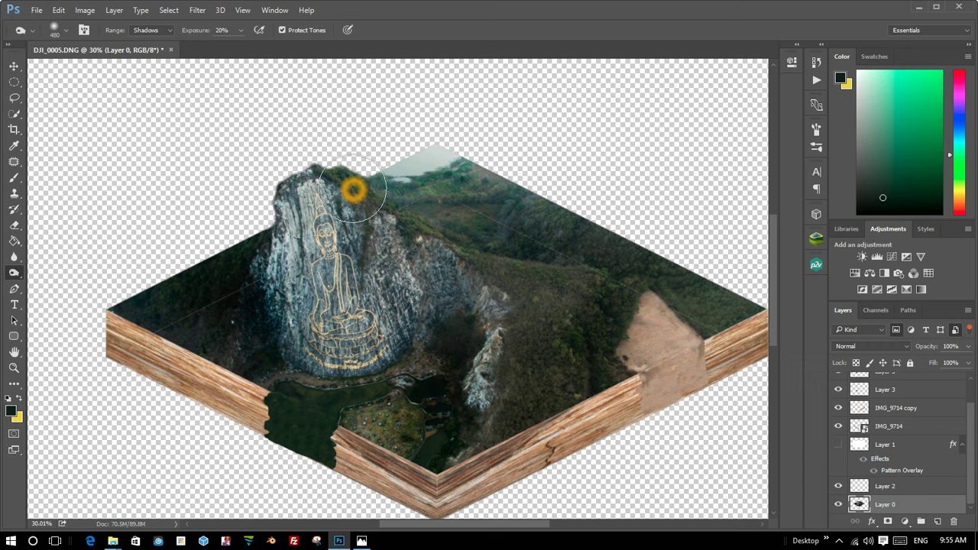
{"action": "left_click_drag", "start_coordinate": [349, 192], "coordinate": [629, 244]}
{"action": "scroll", "coordinate": [476, 269], "scroll_direction": "down", "scroll_amount": 3}
{"action": "scroll", "coordinate": [475, 269], "scroll_direction": "up", "scroll_amount": 2}
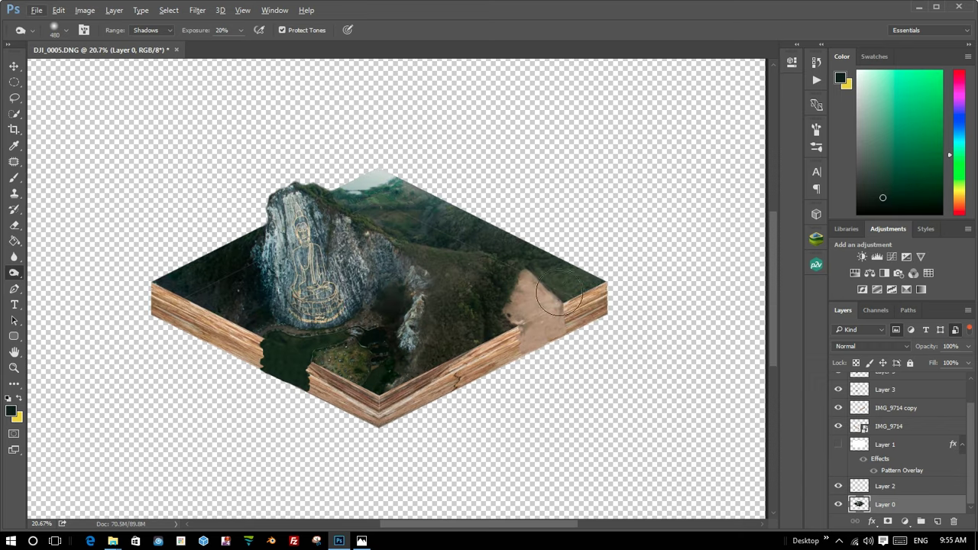
{"action": "scroll", "coordinate": [489, 286], "scroll_direction": "up", "scroll_amount": 2}
Switch the toning range to Highlights and touch up the ridge and misty top at 20% exposure.
{"action": "left_click", "coordinate": [153, 30]}
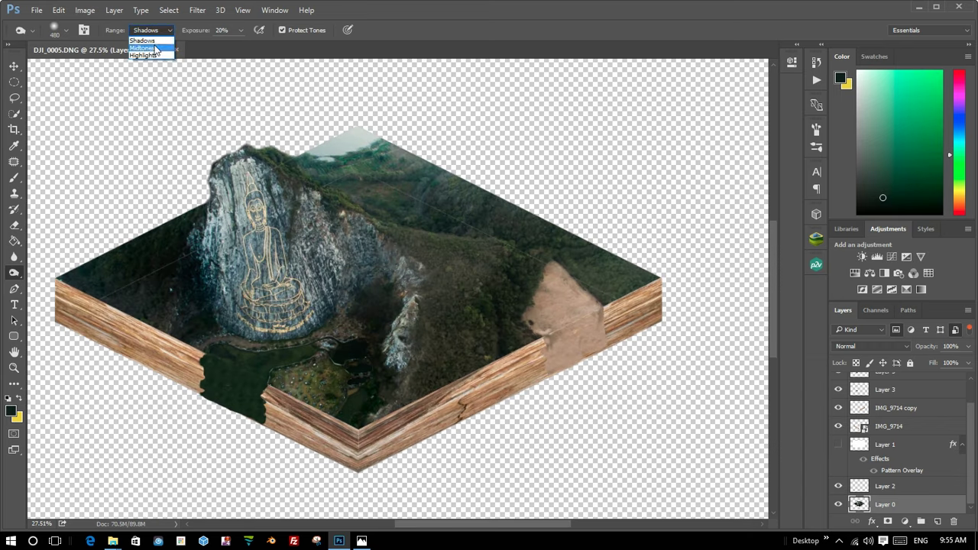
{"action": "left_click", "coordinate": [144, 55]}
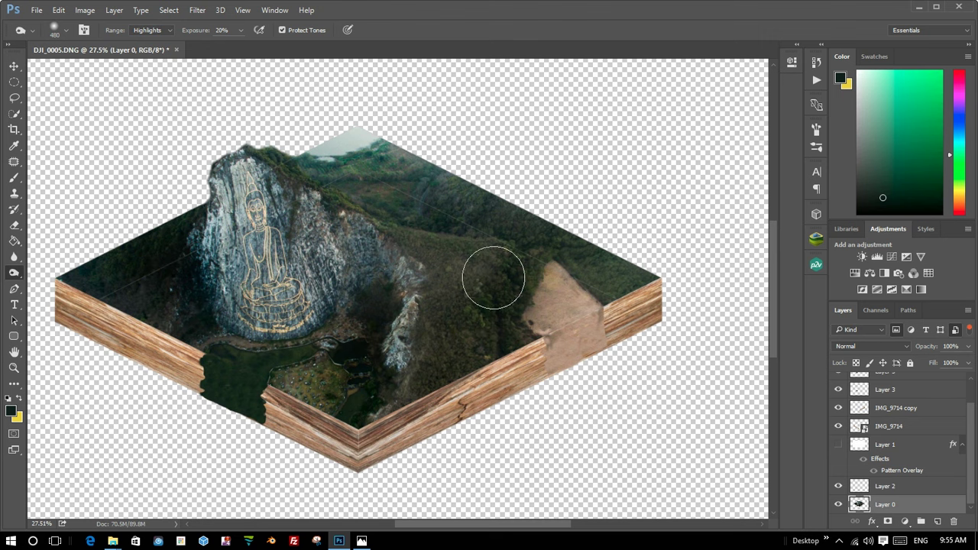
{"action": "scroll", "coordinate": [258, 356], "scroll_direction": "down", "scroll_amount": 5}
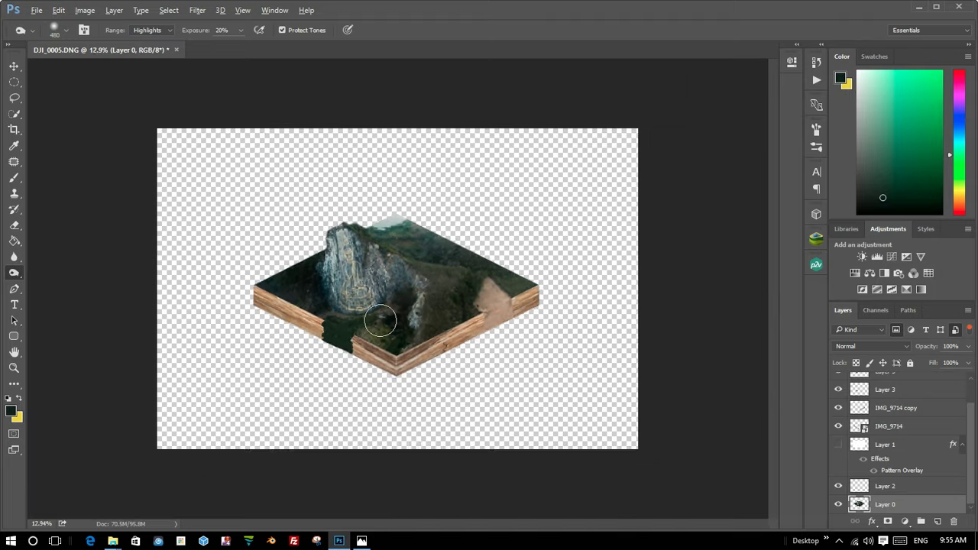
{"action": "scroll", "coordinate": [379, 287], "scroll_direction": "up", "scroll_amount": 3}
{"action": "left_click_drag", "start_coordinate": [380, 288], "coordinate": [633, 283]}
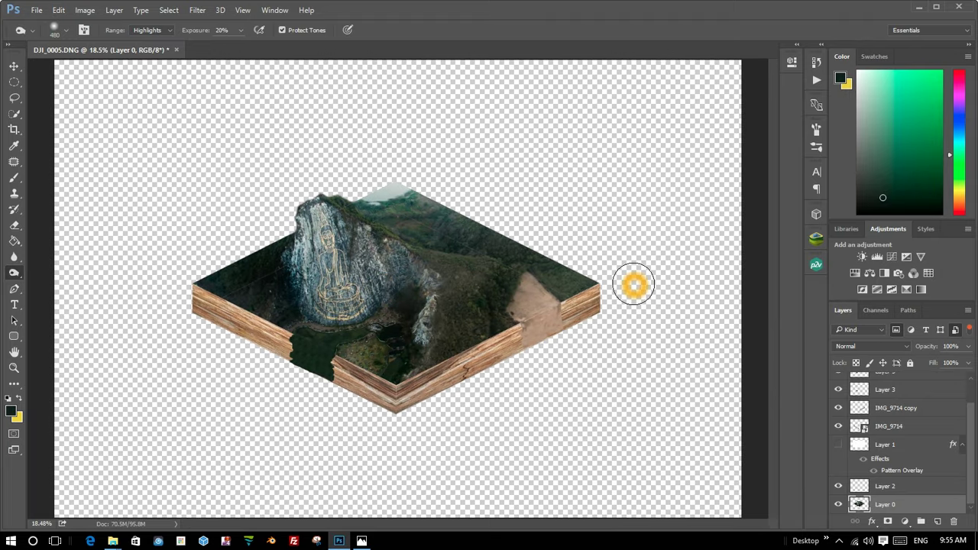
{"action": "left_click", "coordinate": [470, 205]}
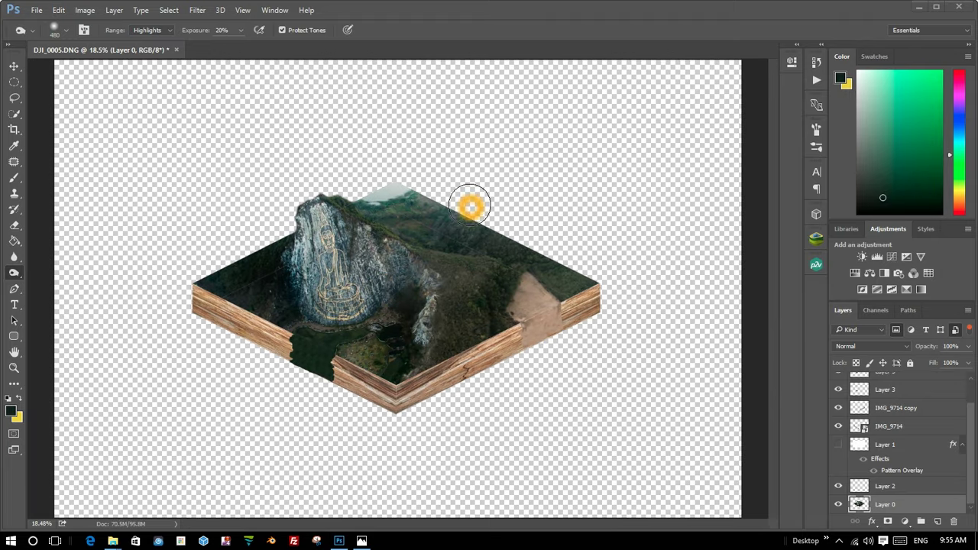
{"action": "left_click", "coordinate": [463, 183]}
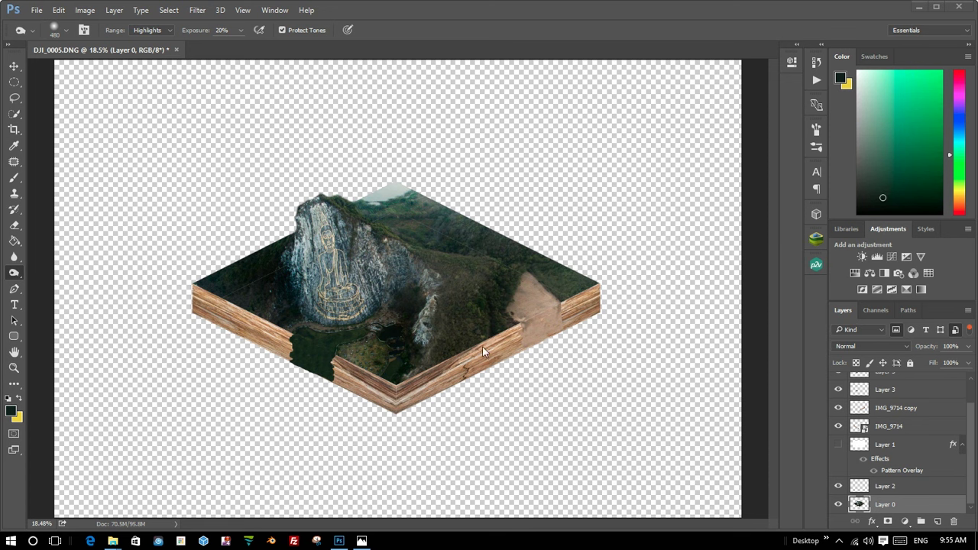
{"action": "left_click", "coordinate": [464, 246]}
Add a new empty layer and move it beneath Layer 0.
{"action": "left_click_drag", "start_coordinate": [941, 506], "coordinate": [946, 509]}
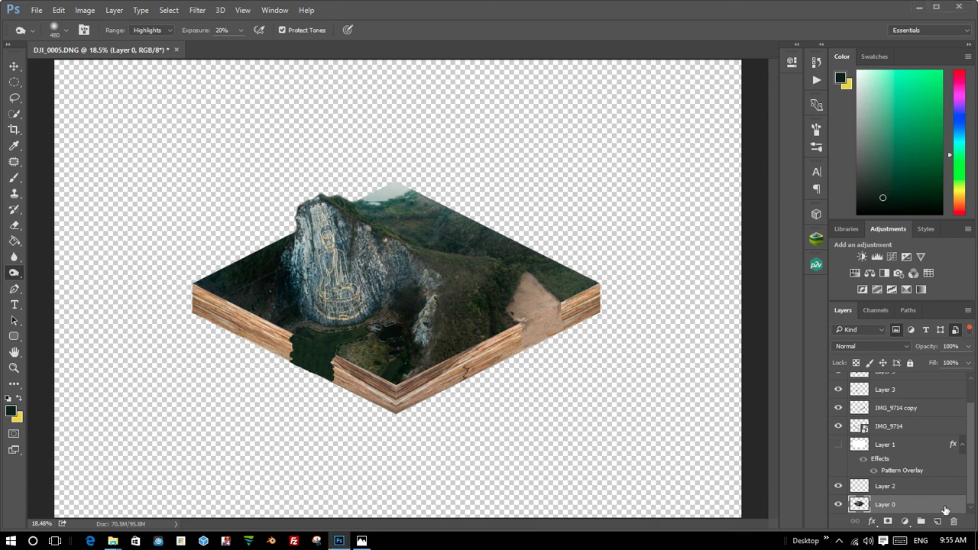
{"action": "key", "text": "ctrl+shift+alt+n"}
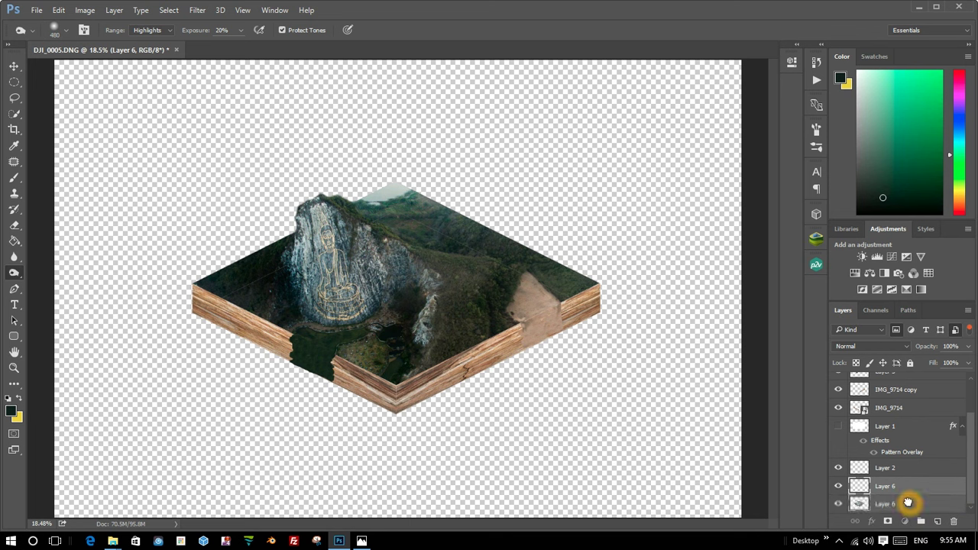
{"action": "left_click_drag", "start_coordinate": [915, 493], "coordinate": [910, 505]}
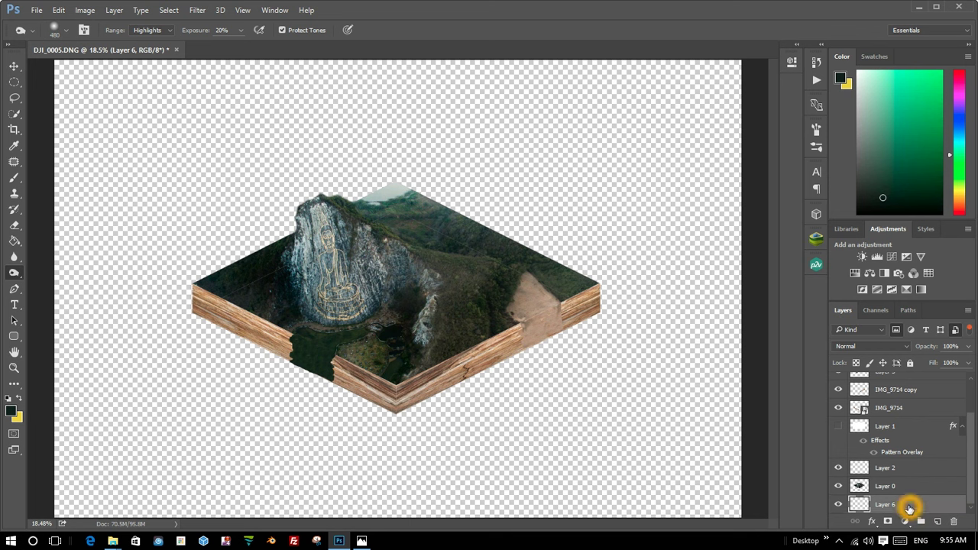
Fill the new Layer 6 with light grey #dfdbdb using the Paint Bucket.
{"action": "left_click", "coordinate": [20, 243]}
{"action": "left_click", "coordinate": [65, 255]}
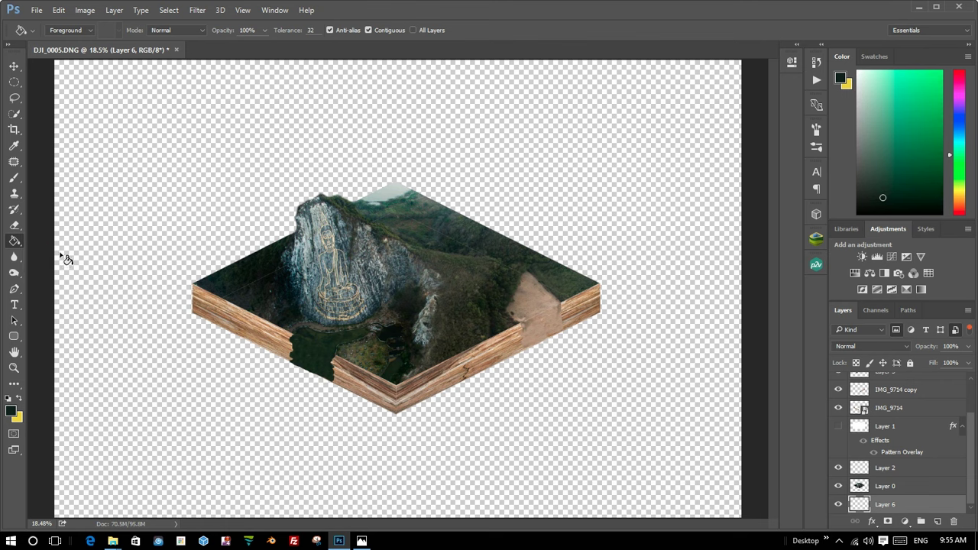
{"action": "left_click", "coordinate": [9, 398]}
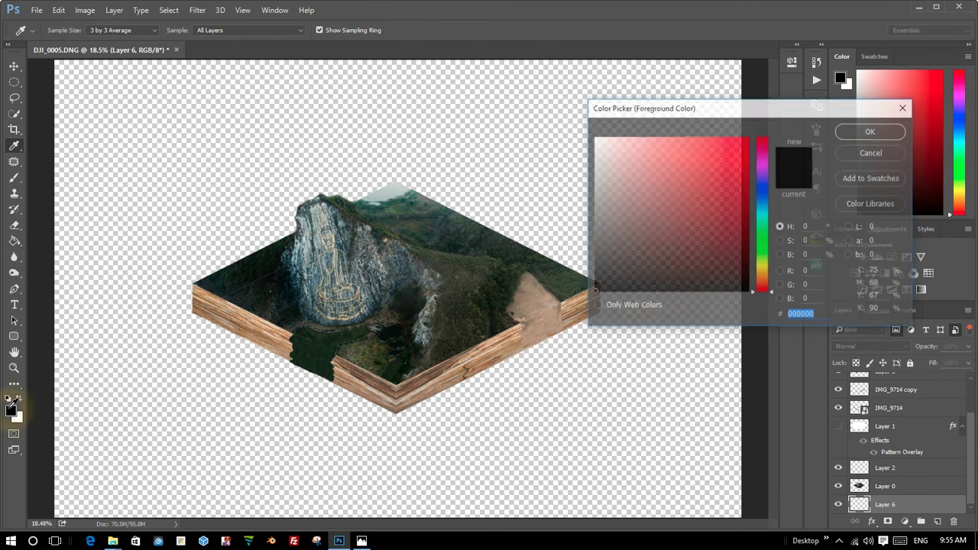
{"action": "left_click_drag", "start_coordinate": [604, 161], "coordinate": [584, 131]}
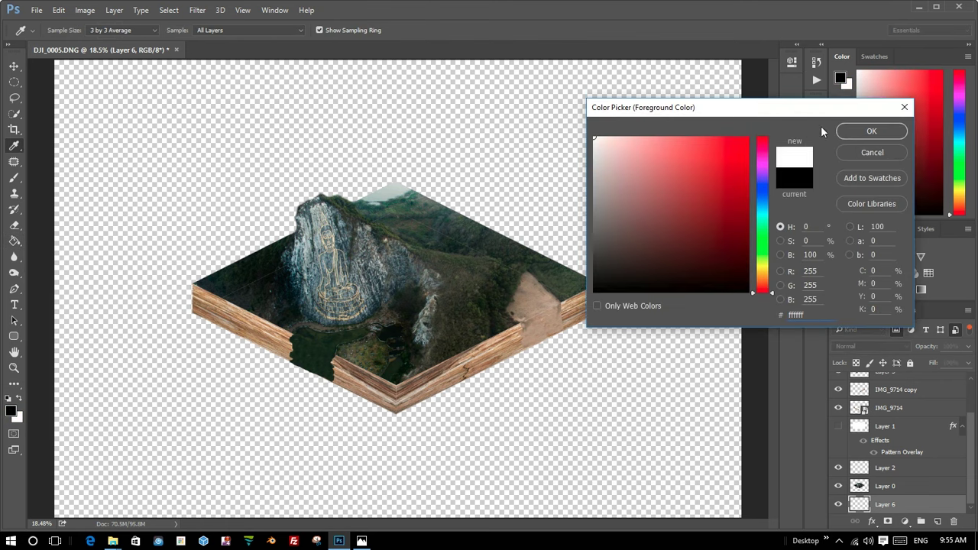
{"action": "left_click", "coordinate": [596, 156]}
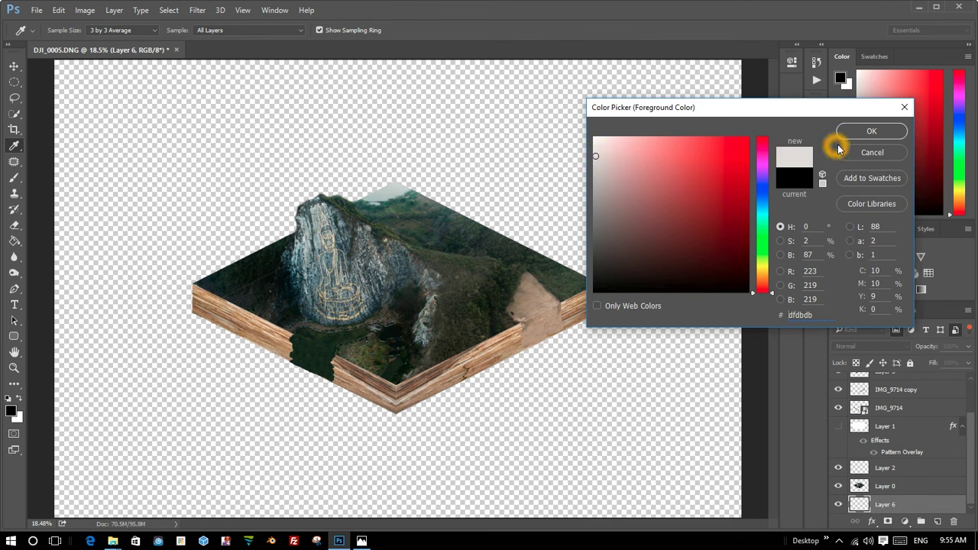
{"action": "left_click", "coordinate": [871, 131]}
{"action": "key", "text": "g"}
{"action": "left_click", "coordinate": [226, 167]}
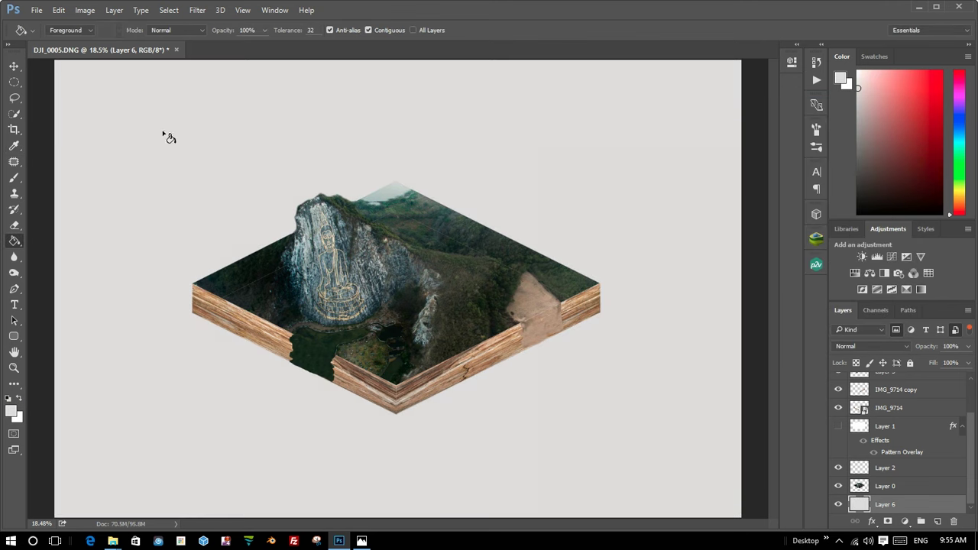
{"action": "left_click", "coordinate": [105, 256]}
Switch to a radial Gradient tool starting from the Foreground to Background preset.
{"action": "right_click", "coordinate": [15, 242]}
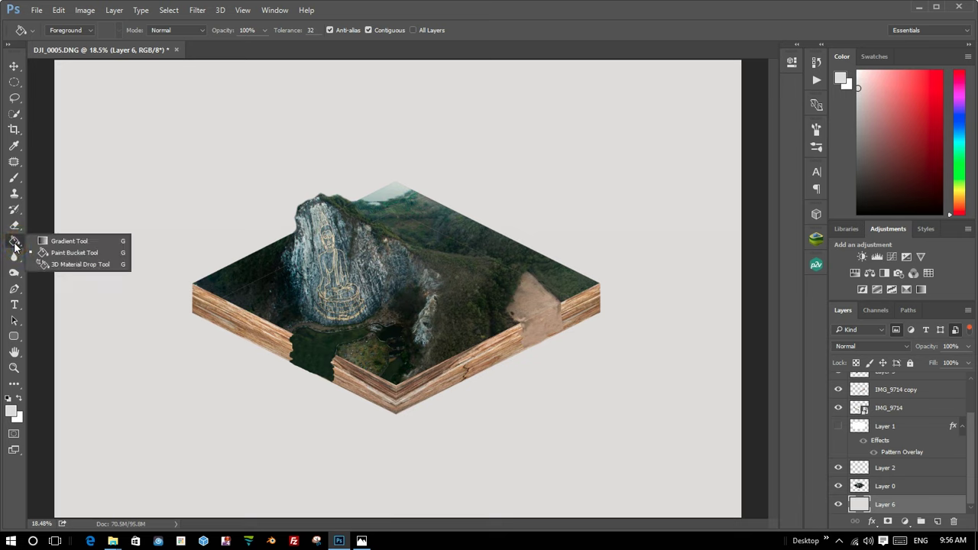
{"action": "left_click", "coordinate": [35, 238]}
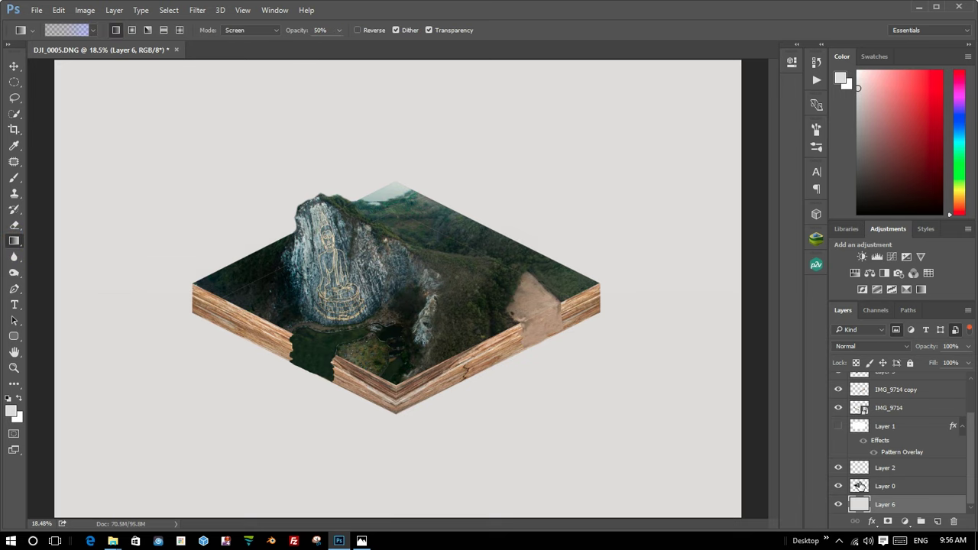
{"action": "left_click", "coordinate": [938, 523]}
{"action": "left_click", "coordinate": [91, 29]}
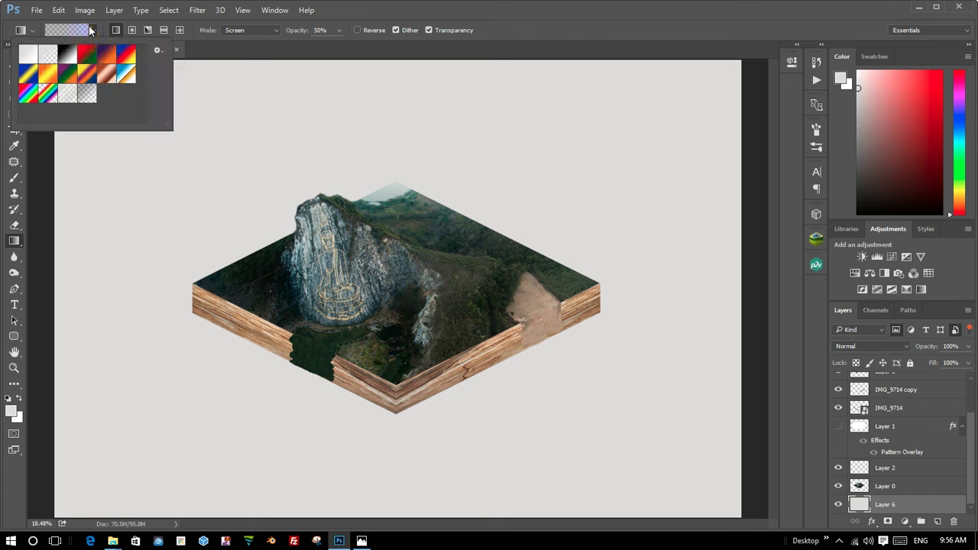
{"action": "left_click", "coordinate": [130, 30]}
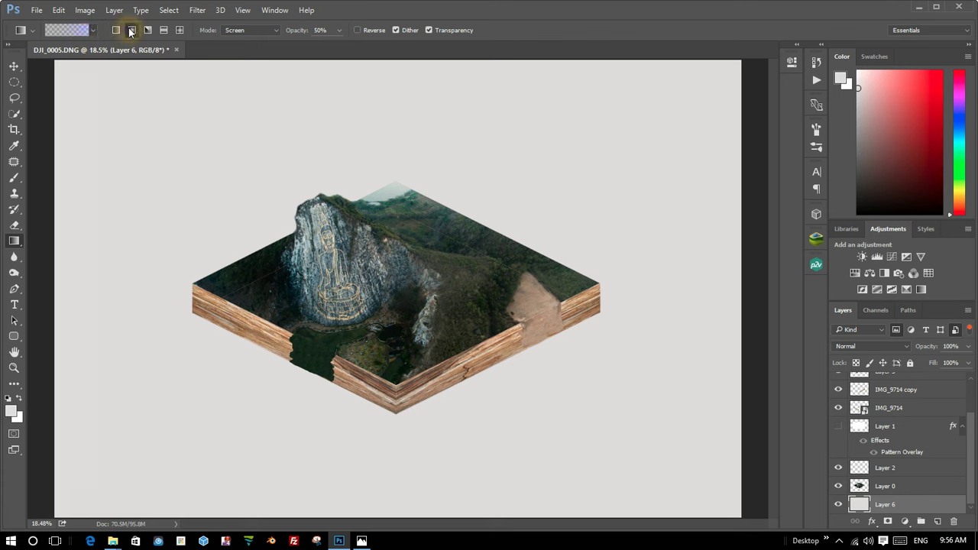
{"action": "left_click", "coordinate": [67, 30]}
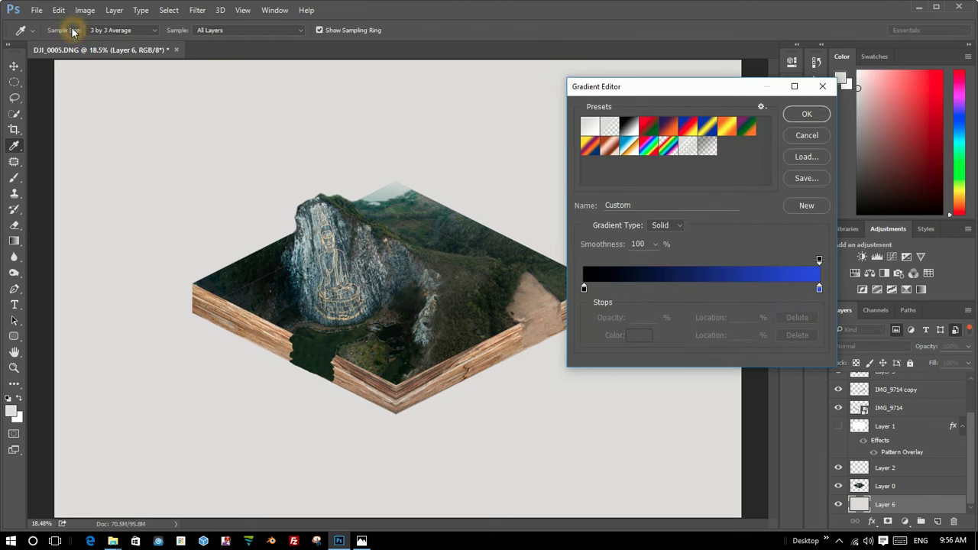
{"action": "left_click", "coordinate": [590, 129]}
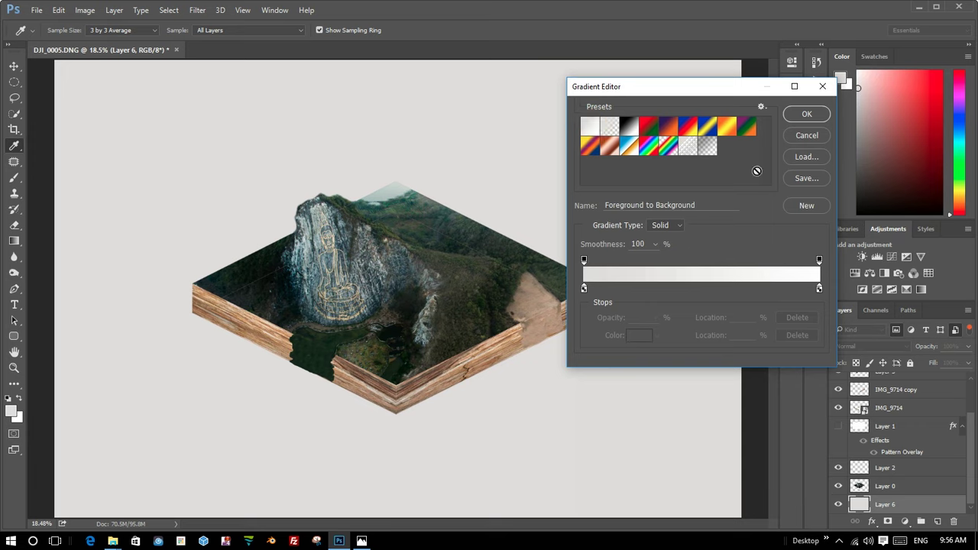
Change the gradient's right colour stop to pure white #ffffff and adjust its smoothness.
{"action": "left_click", "coordinate": [819, 289]}
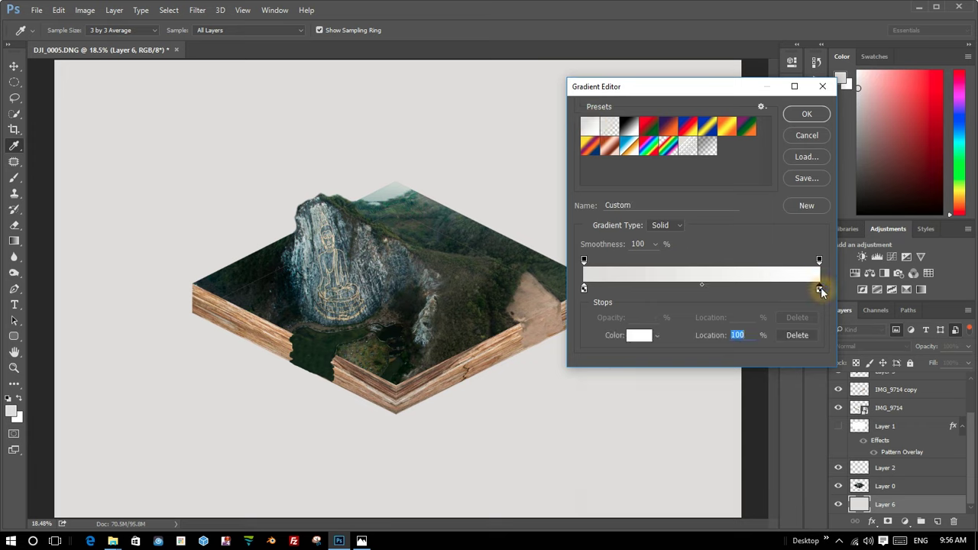
{"action": "left_click", "coordinate": [693, 278]}
{"action": "type", "text": "0"}
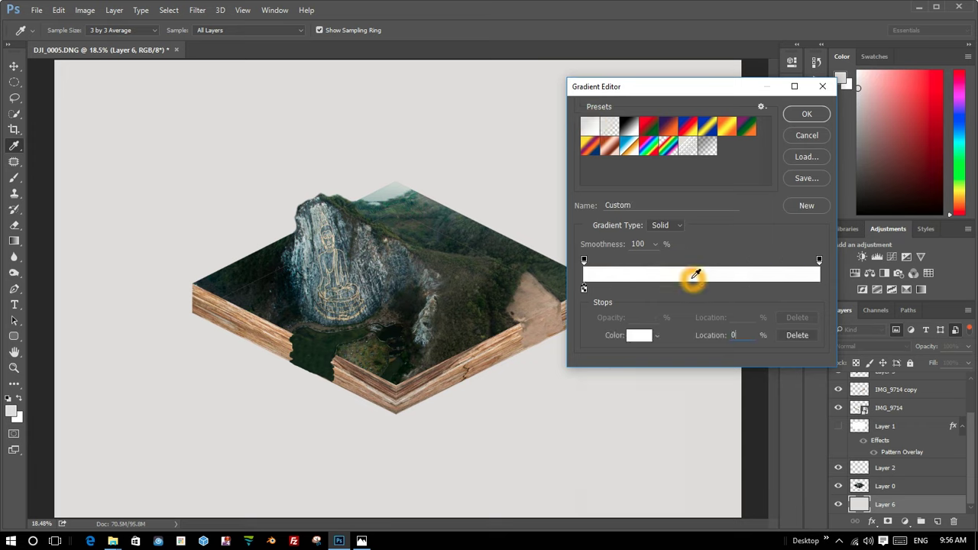
{"action": "key", "text": "Return"}
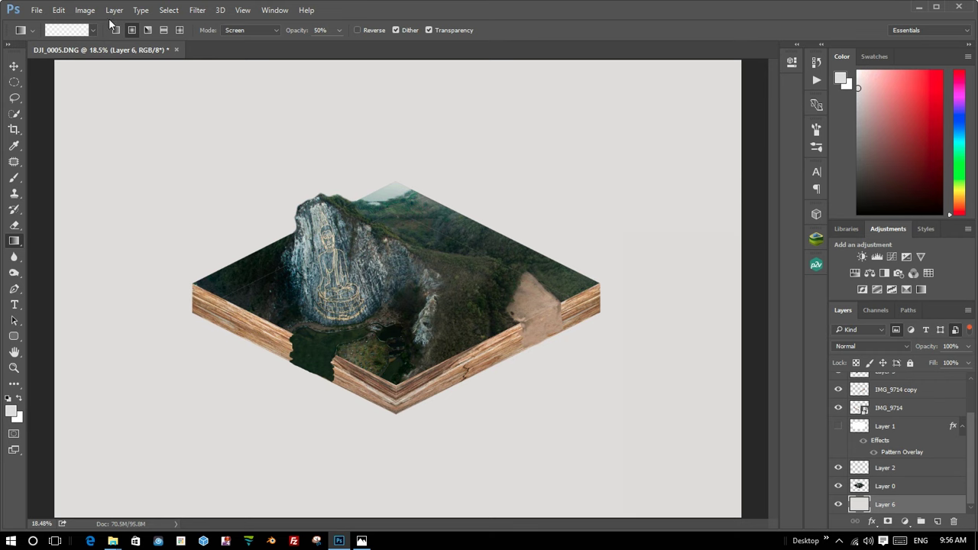
{"action": "left_click", "coordinate": [57, 31]}
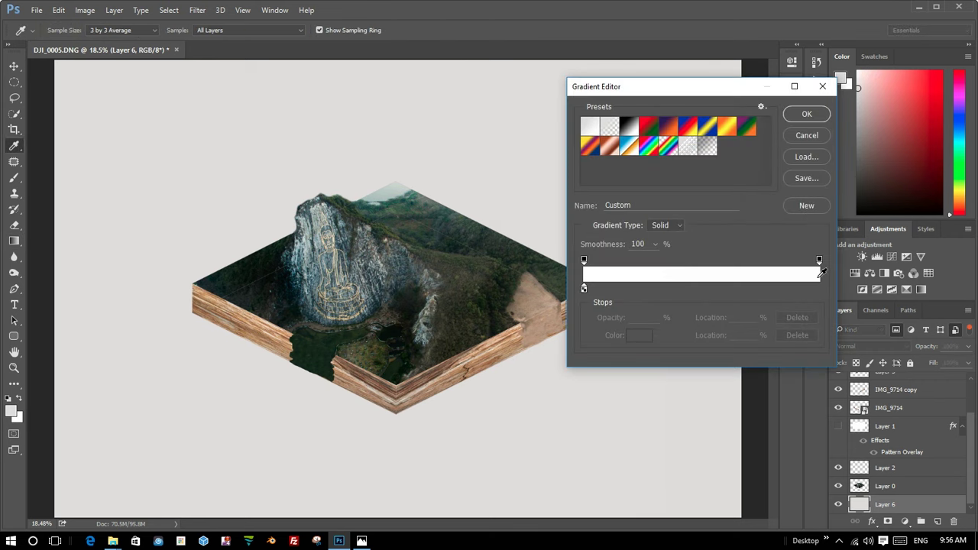
{"action": "left_click", "coordinate": [820, 276]}
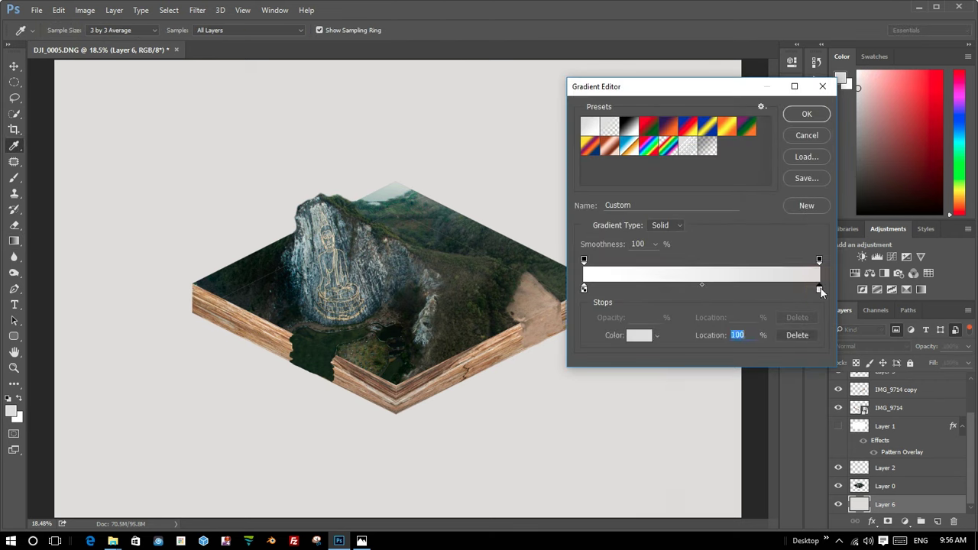
{"action": "double_click", "coordinate": [820, 289]}
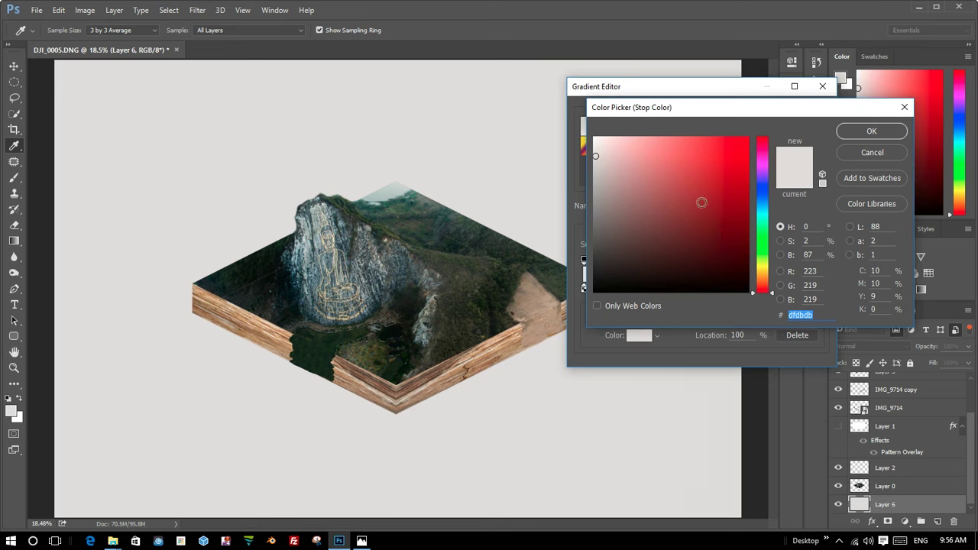
{"action": "left_click_drag", "start_coordinate": [608, 149], "coordinate": [595, 138]}
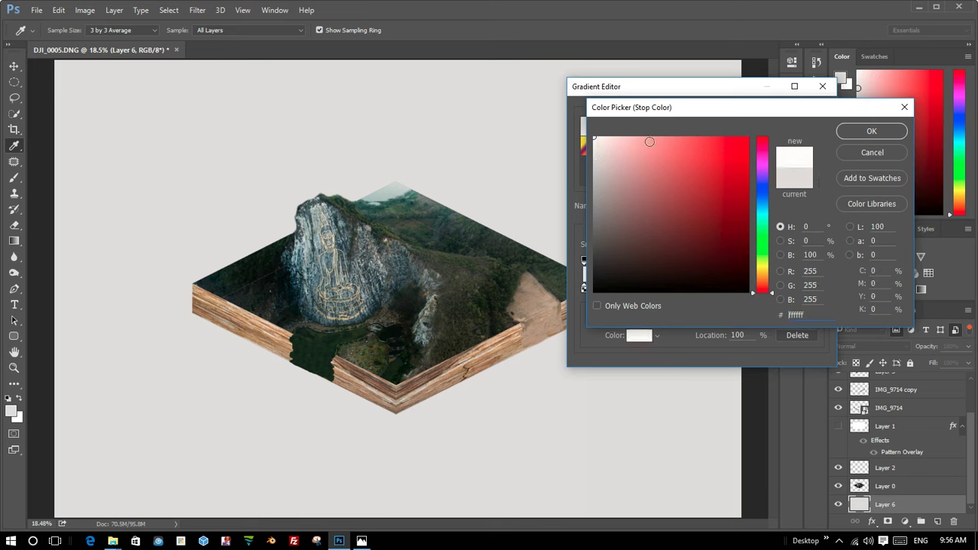
{"action": "left_click", "coordinate": [872, 133]}
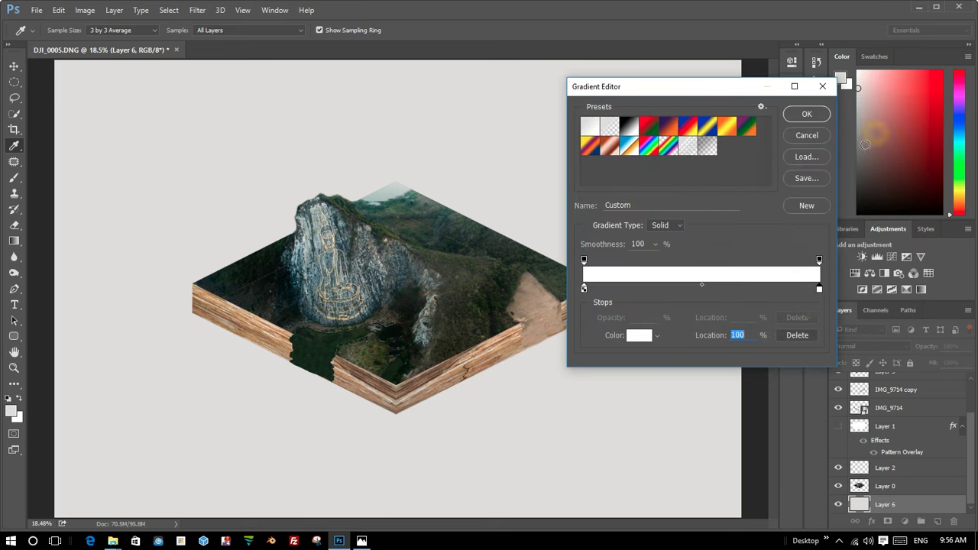
{"action": "left_click", "coordinate": [819, 291]}
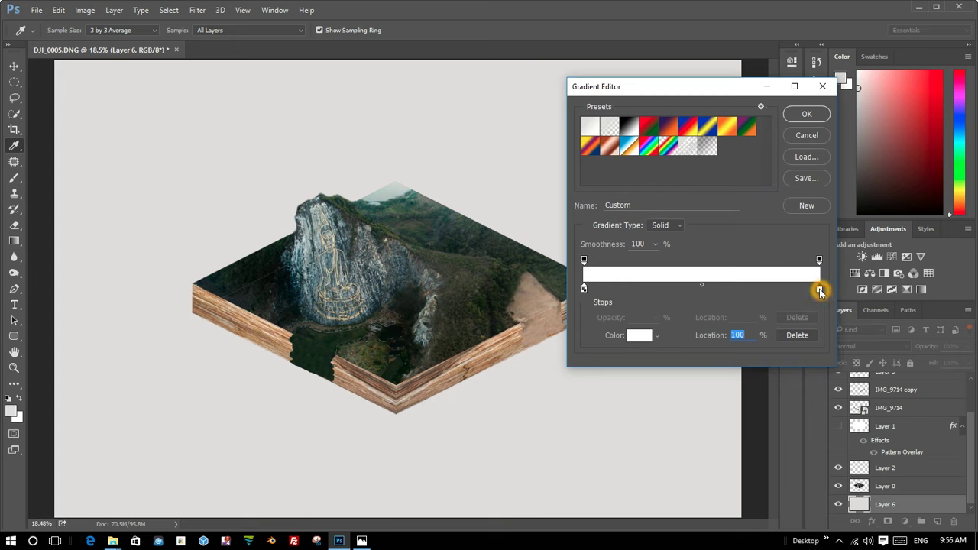
{"action": "left_click", "coordinate": [584, 259]}
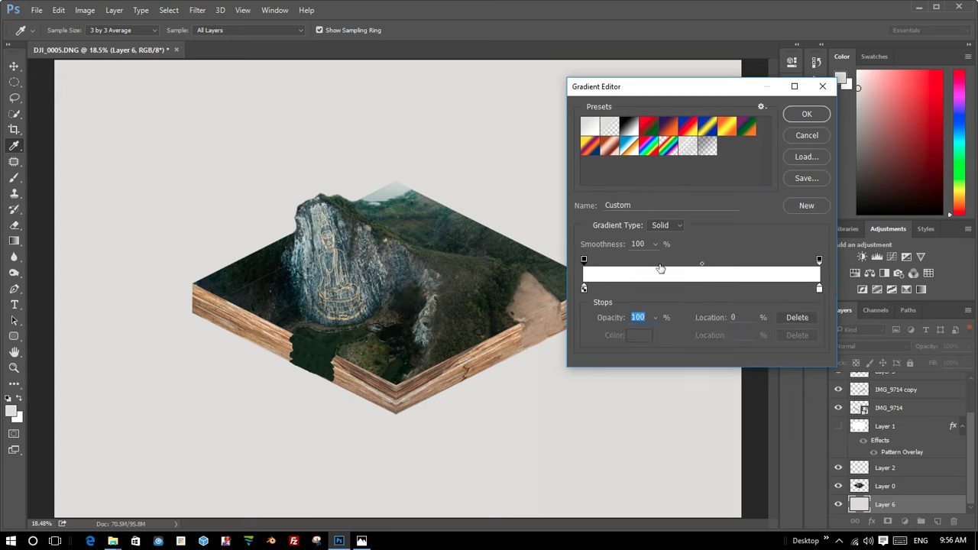
{"action": "left_click", "coordinate": [819, 290]}
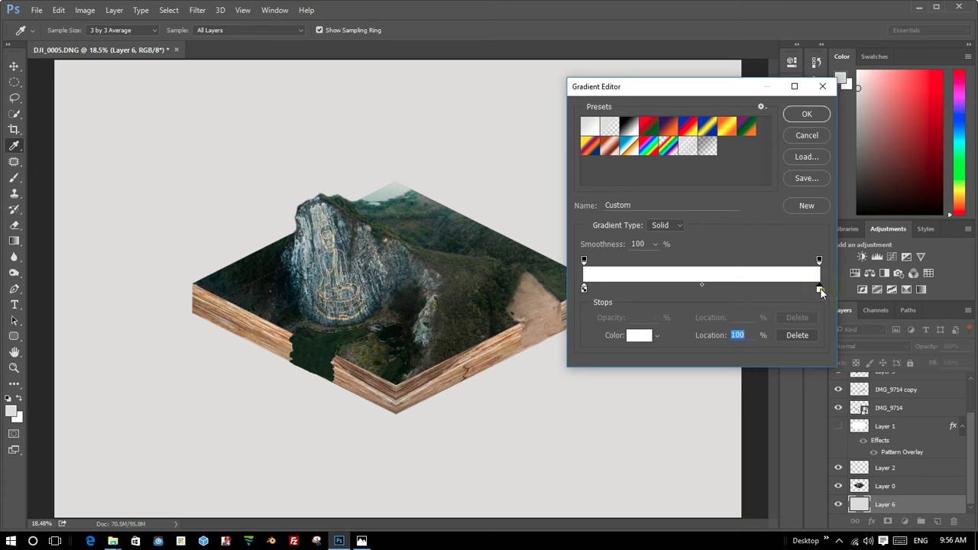
{"action": "left_click", "coordinate": [638, 244]}
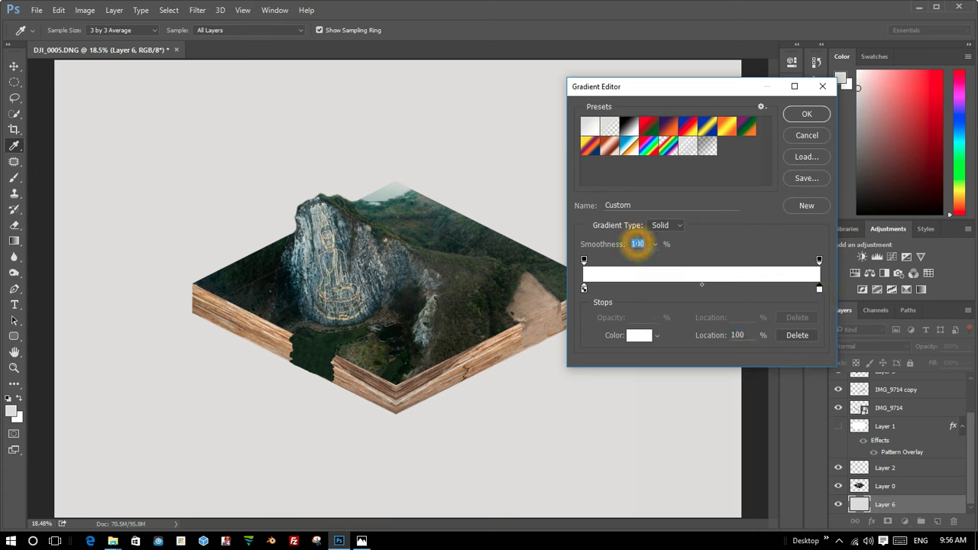
{"action": "key", "text": "Return"}
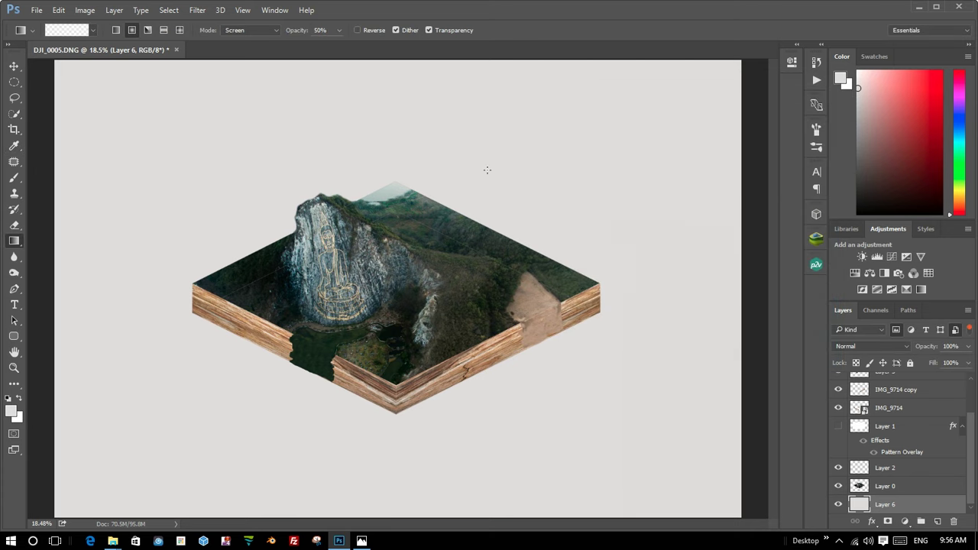
Choose the Foreground to Transparent preset and set its left stop to white #ffffff.
{"action": "left_click", "coordinate": [136, 60]}
{"action": "left_click", "coordinate": [68, 31]}
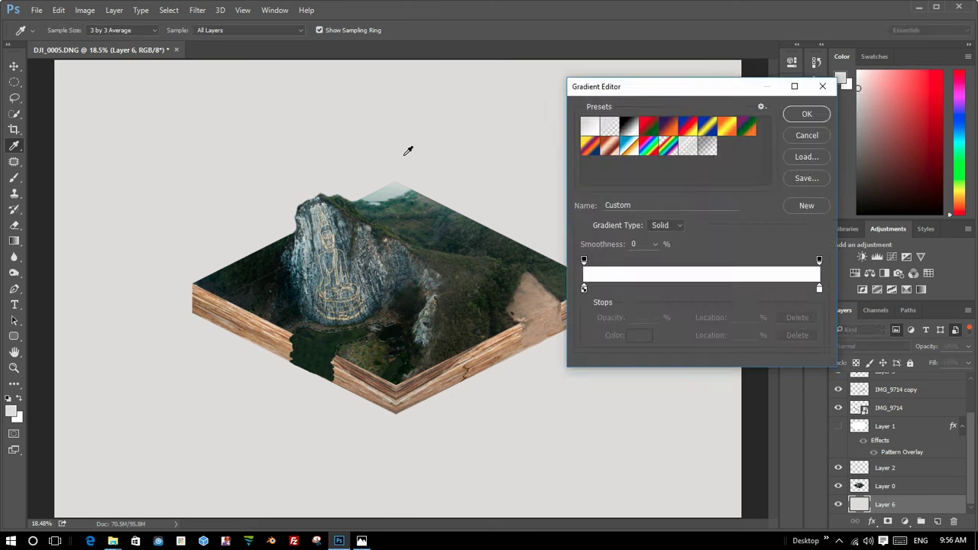
{"action": "left_click", "coordinate": [680, 266]}
{"action": "left_click", "coordinate": [610, 127]}
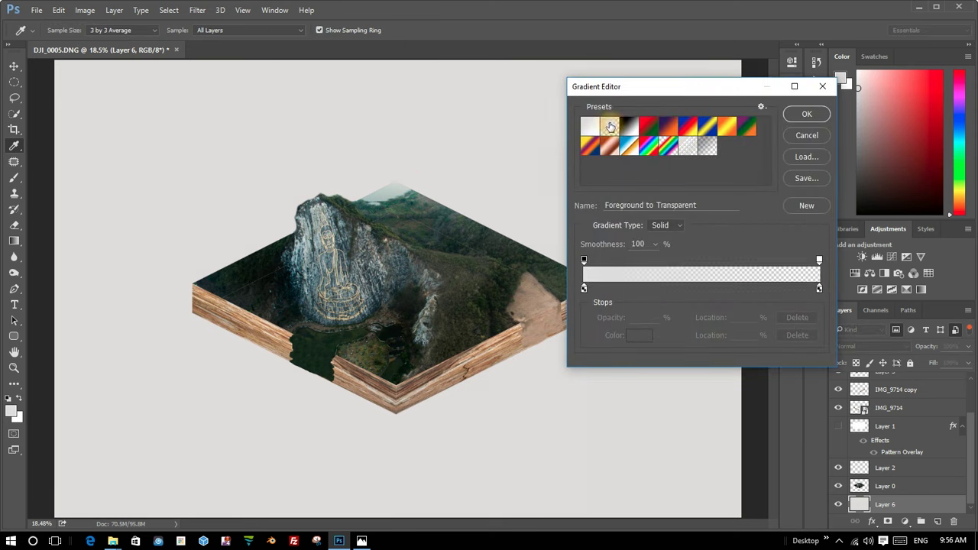
{"action": "left_click", "coordinate": [584, 289]}
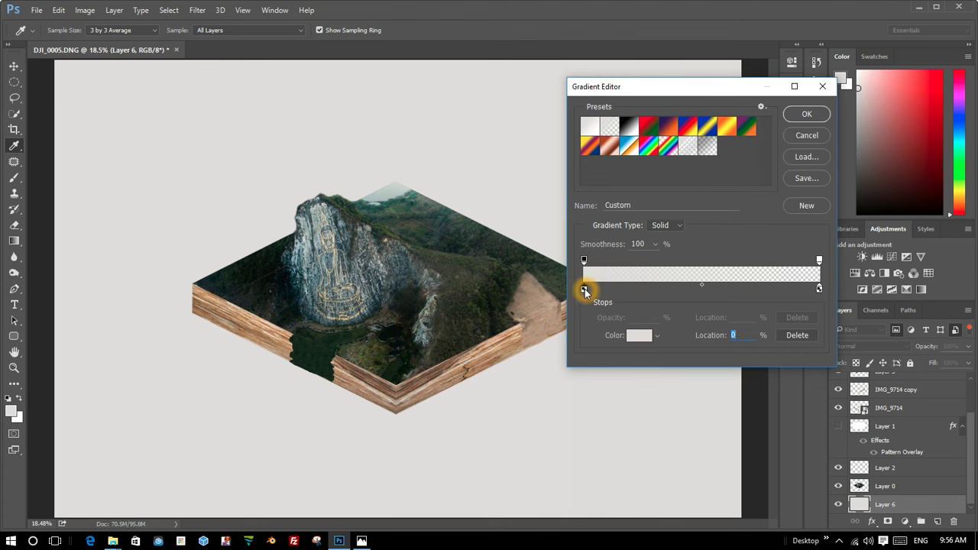
{"action": "left_click", "coordinate": [640, 344]}
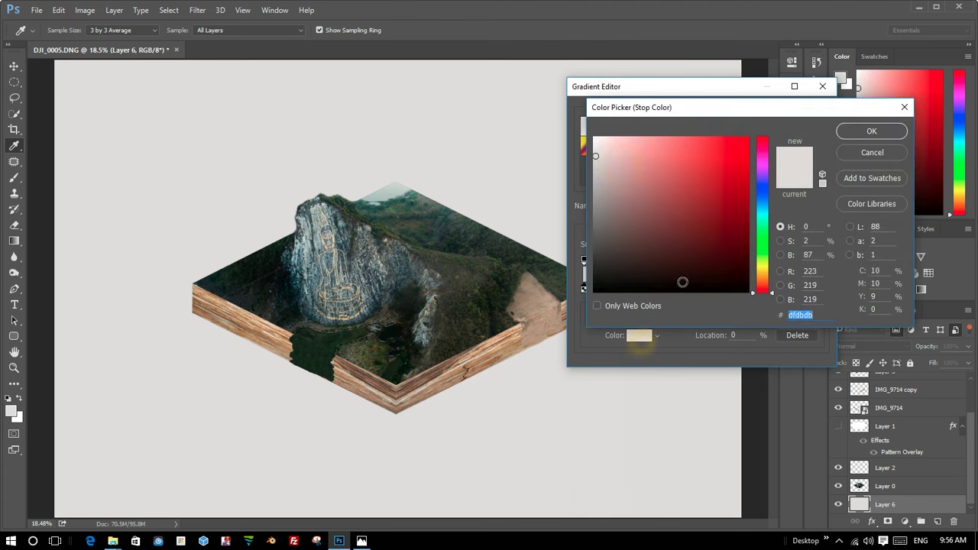
{"action": "left_click_drag", "start_coordinate": [620, 163], "coordinate": [412, 26]}
{"action": "left_click", "coordinate": [874, 136]}
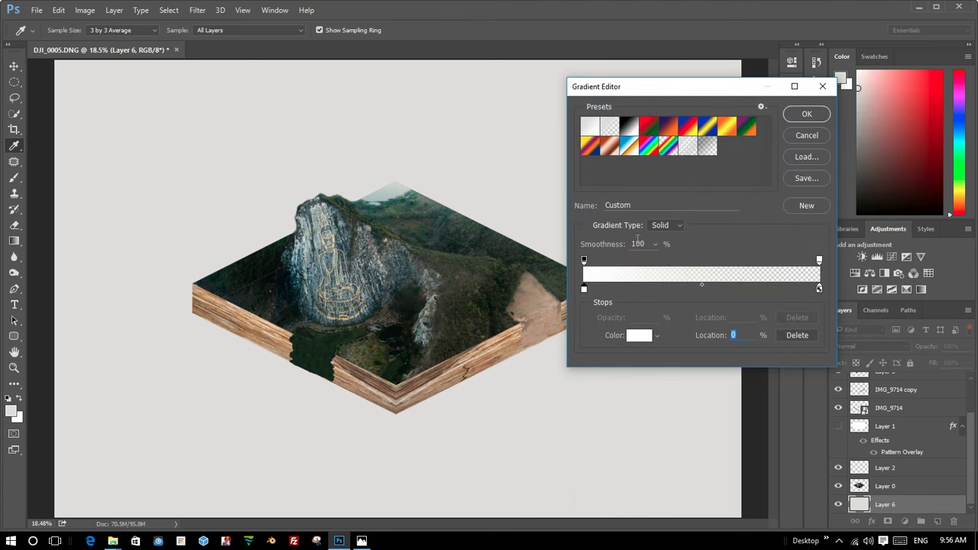
Accept the white-to-transparent gradient and re-dock the floated document window.
{"action": "left_click", "coordinate": [811, 113]}
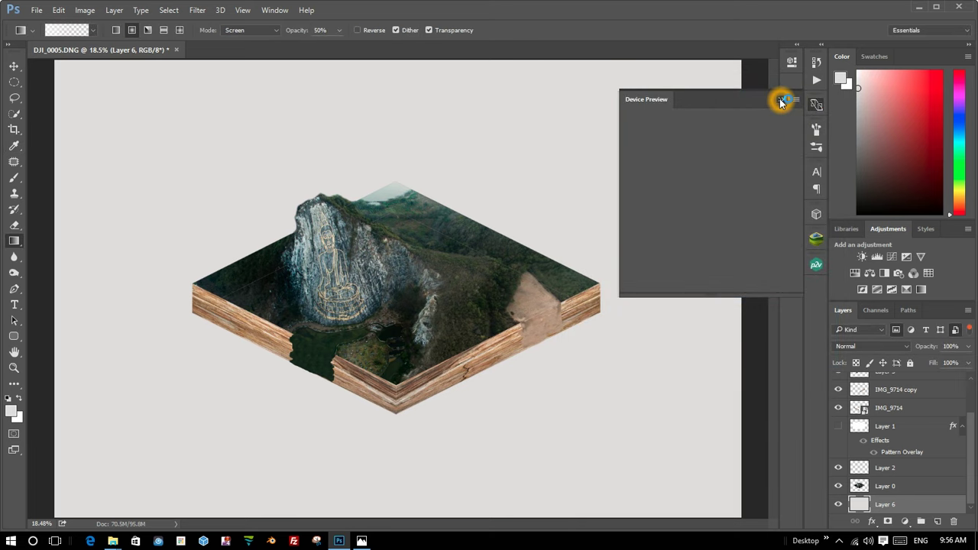
{"action": "left_click", "coordinate": [780, 98]}
{"action": "mouse_move", "coordinate": [726, 51]}
{"action": "left_mouse_down"}
{"action": "mouse_move", "coordinate": [494, 216]}
{"action": "mouse_move", "coordinate": [601, 197]}
{"action": "mouse_move", "coordinate": [551, 189]}
{"action": "left_mouse_up"}
{"action": "left_click", "coordinate": [553, 188]}
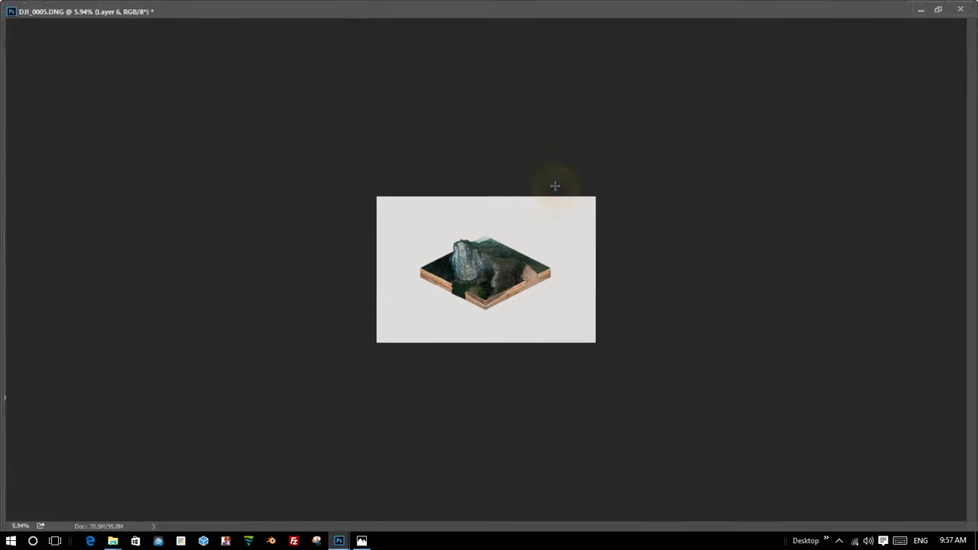
{"action": "left_click", "coordinate": [940, 6]}
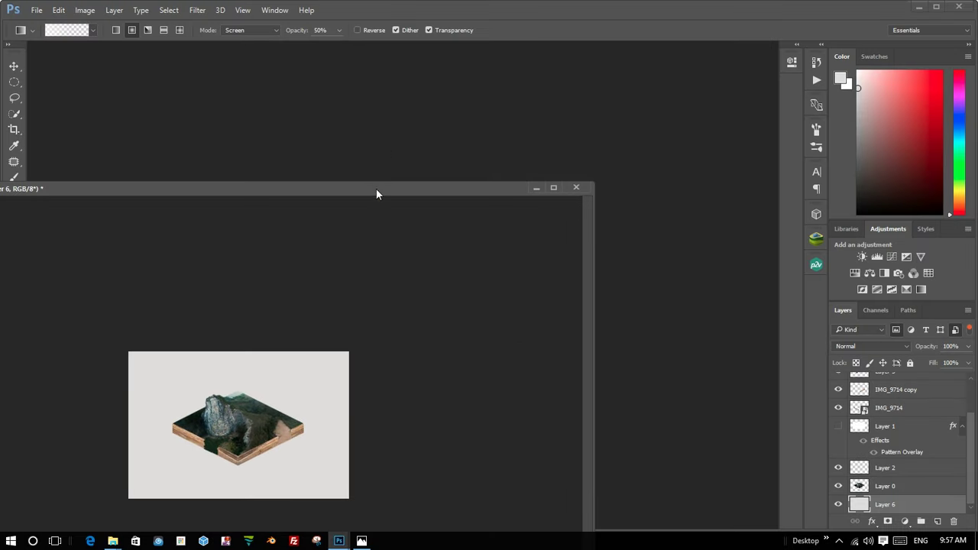
{"action": "left_click_drag", "start_coordinate": [376, 193], "coordinate": [461, 46]}
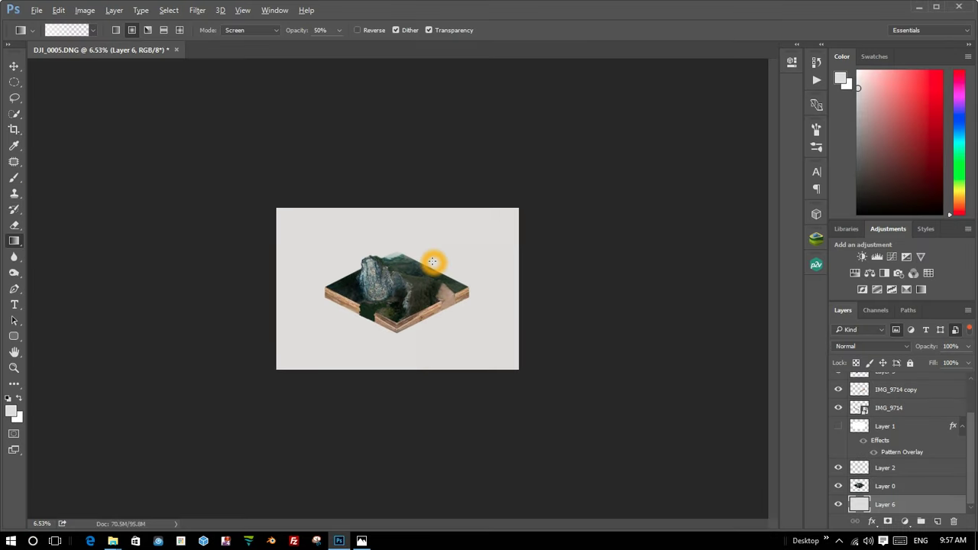
{"action": "scroll", "coordinate": [433, 262], "scroll_direction": "up", "scroll_amount": 3}
Drag a white glow from the top-right corner toward the terrain's lower left, redoing it until right.
{"action": "left_click_drag", "start_coordinate": [627, 146], "coordinate": [223, 351]}
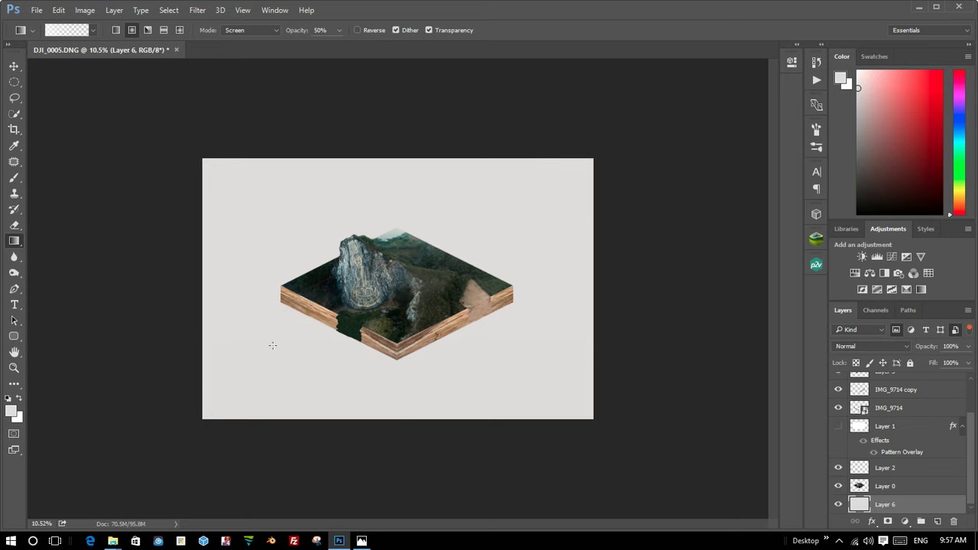
{"action": "left_click", "coordinate": [308, 341]}
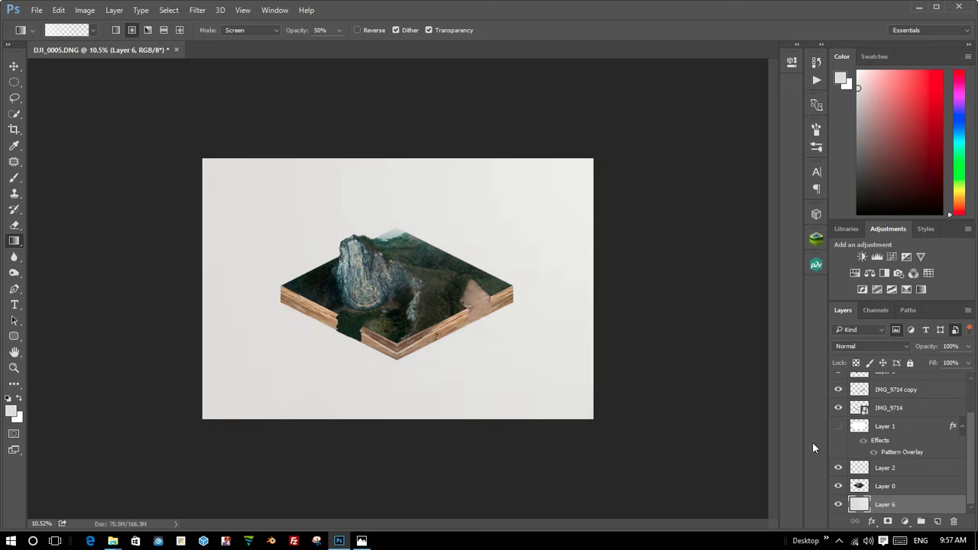
{"action": "left_click_drag", "start_coordinate": [570, 177], "coordinate": [292, 334]}
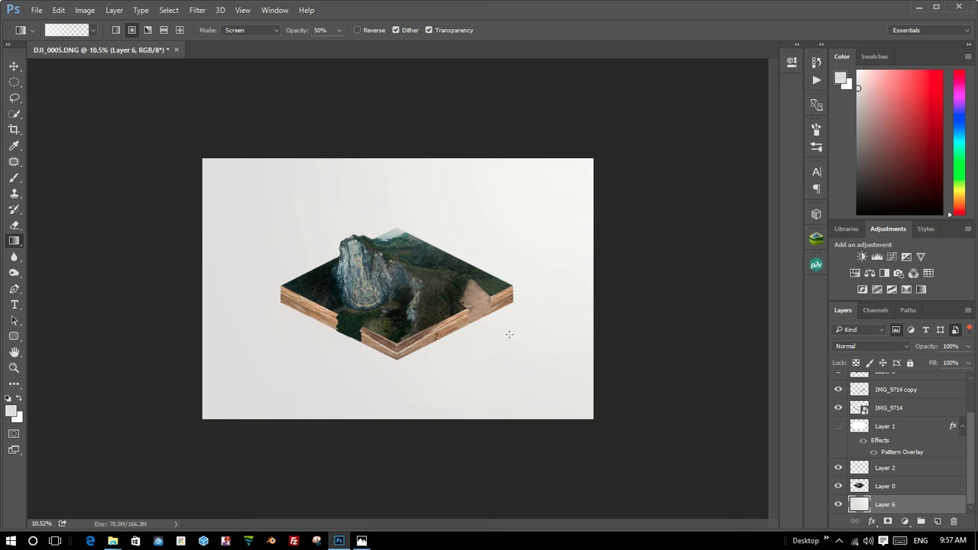
{"action": "scroll", "coordinate": [505, 277], "scroll_direction": "up", "scroll_amount": 2, "text": "alt"}
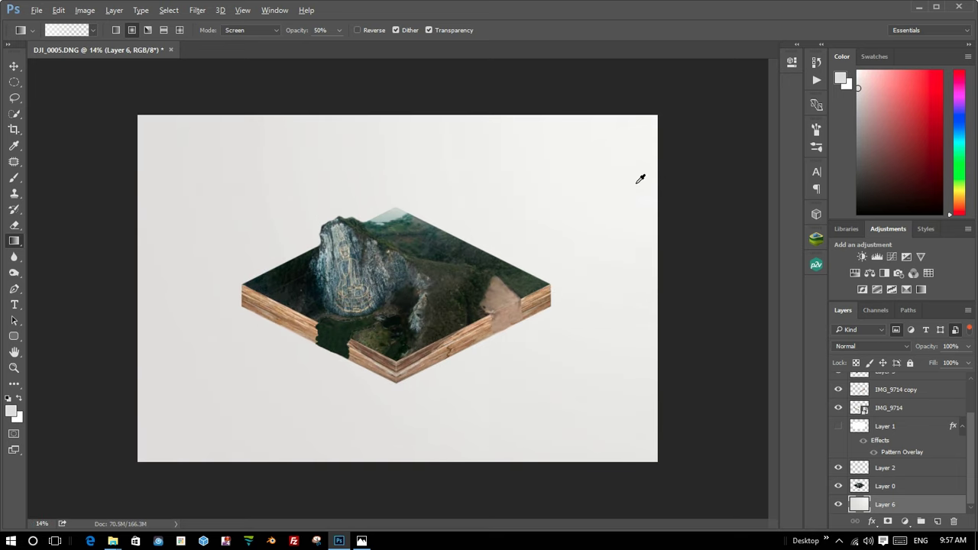
{"action": "left_click_drag", "start_coordinate": [668, 120], "coordinate": [222, 343]}
{"action": "left_click_drag", "start_coordinate": [643, 122], "coordinate": [111, 394]}
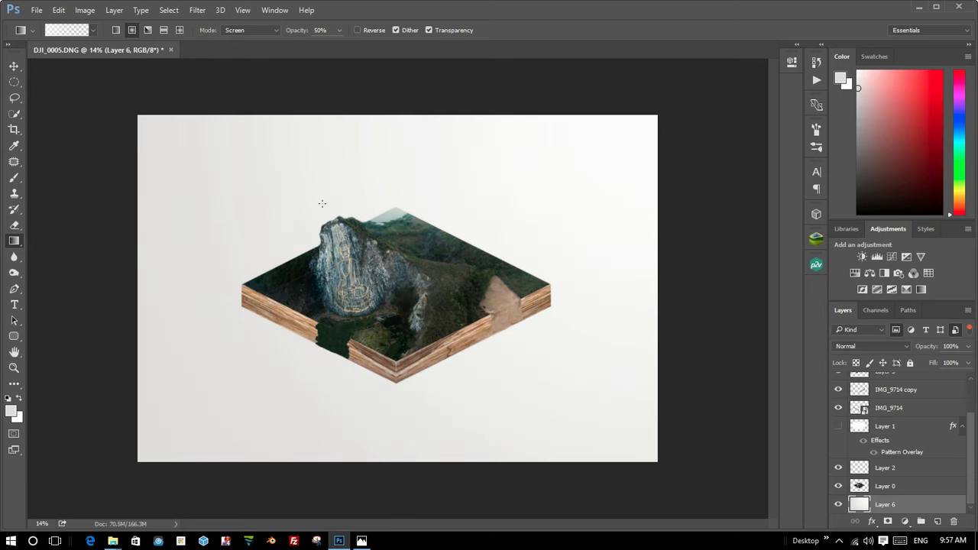
{"action": "scroll", "coordinate": [556, 203], "scroll_direction": "down", "scroll_amount": 2}
{"action": "scroll", "coordinate": [459, 214], "scroll_direction": "up", "scroll_amount": 2}
{"action": "scroll", "coordinate": [299, 264], "scroll_direction": "up", "scroll_amount": 2}
{"action": "scroll", "coordinate": [330, 271], "scroll_direction": "down", "scroll_amount": 3}
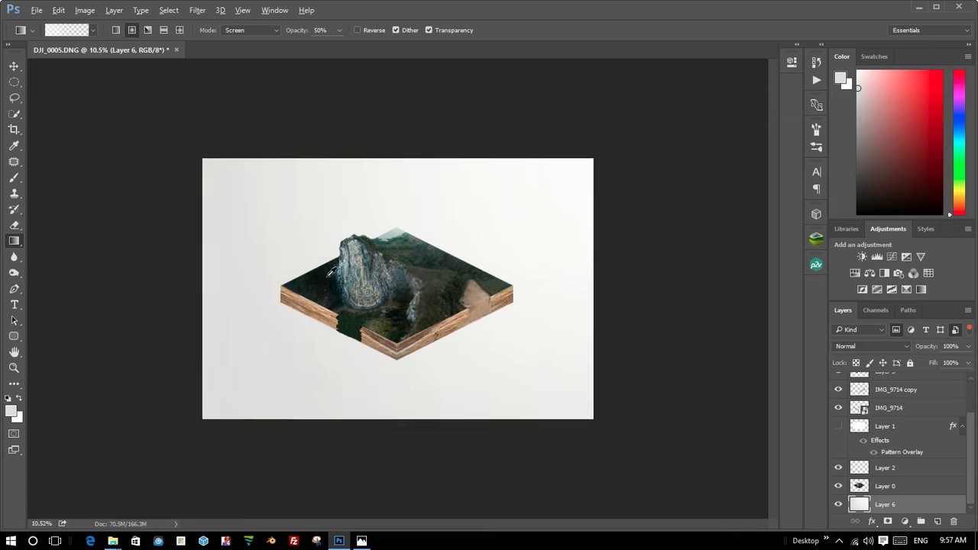
{"action": "scroll", "coordinate": [375, 276], "scroll_direction": "up", "scroll_amount": 2}
{"action": "scroll", "coordinate": [375, 277], "scroll_direction": "up", "scroll_amount": 1}
{"action": "scroll", "coordinate": [375, 276], "scroll_direction": "up", "scroll_amount": 1}
{"action": "scroll", "coordinate": [382, 273], "scroll_direction": "down", "scroll_amount": 2}
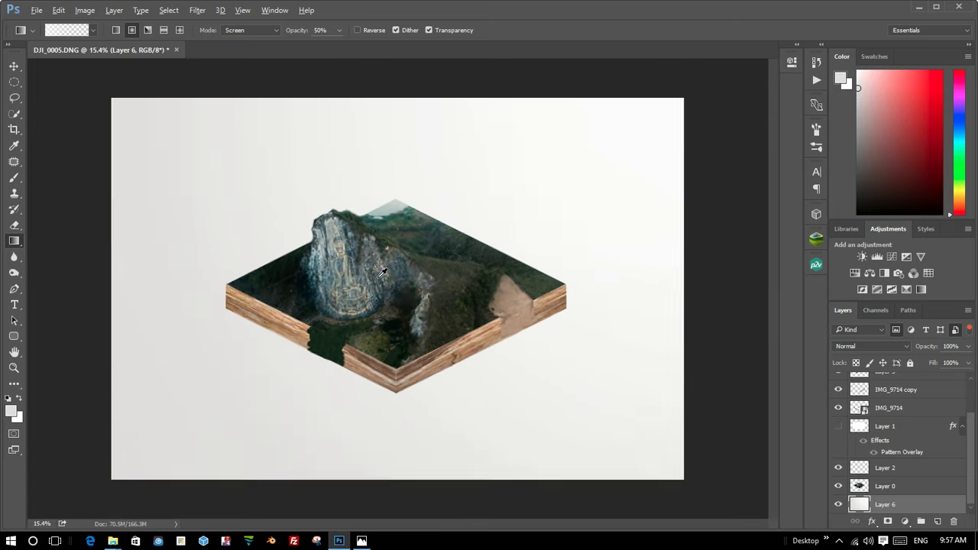
{"action": "scroll", "coordinate": [382, 273], "scroll_direction": "down", "scroll_amount": 1}
{"action": "scroll", "coordinate": [382, 277], "scroll_direction": "down", "scroll_amount": 1}
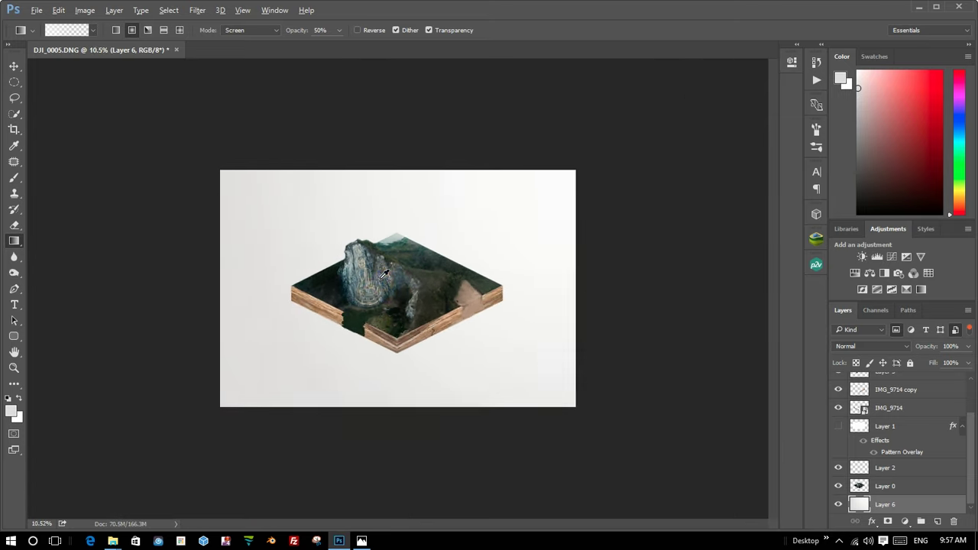
{"action": "scroll", "coordinate": [382, 276], "scroll_direction": "up", "scroll_amount": 2}
{"action": "left_click_drag", "start_coordinate": [712, 99], "coordinate": [313, 324]}
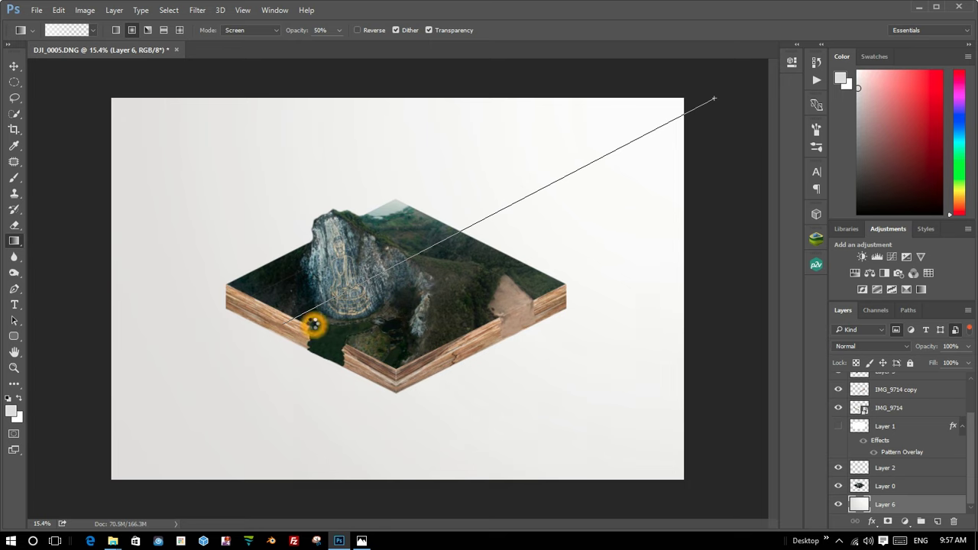
{"action": "scroll", "coordinate": [350, 277], "scroll_direction": "down", "scroll_amount": 1}
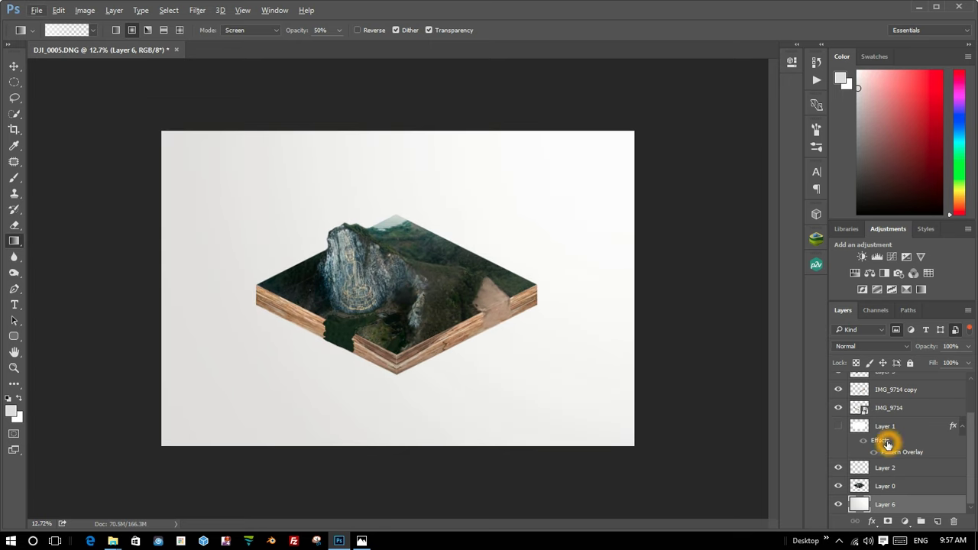
Switch to the Move tool and zoom in for a closer look at the diorama.
{"action": "left_click", "coordinate": [14, 66]}
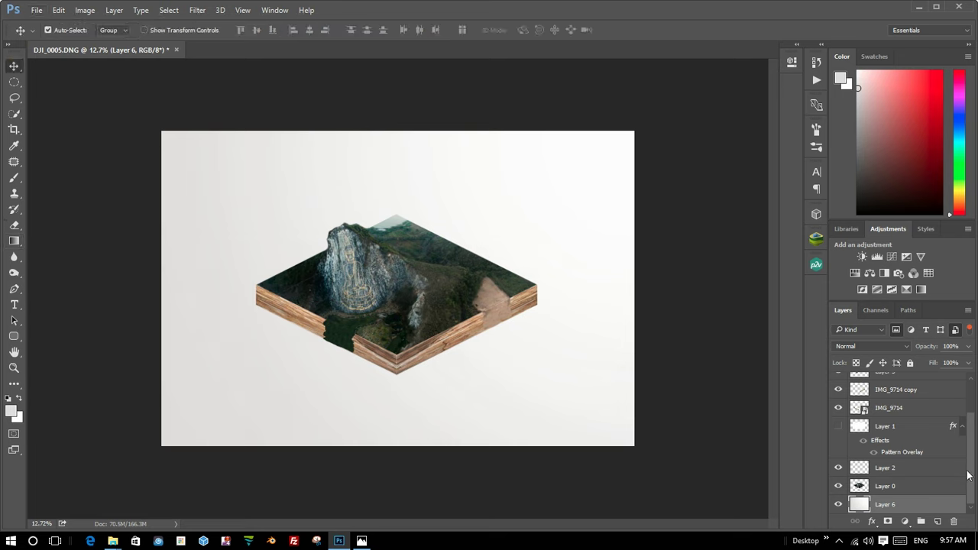
{"action": "left_click", "coordinate": [968, 473]}
{"action": "left_click", "coordinate": [306, 299], "text": "ctrl"}
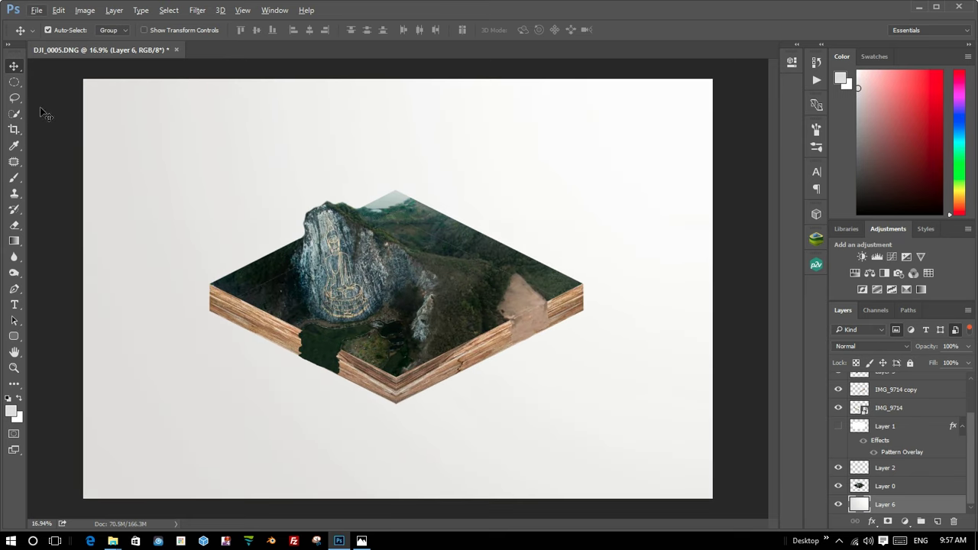
{"action": "left_click", "coordinate": [15, 99]}
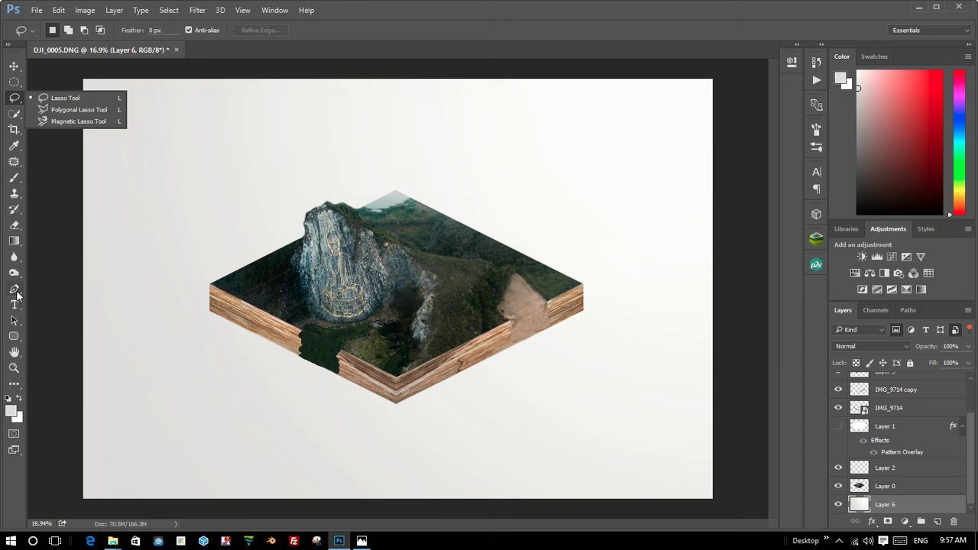
{"action": "left_click", "coordinate": [15, 288]}
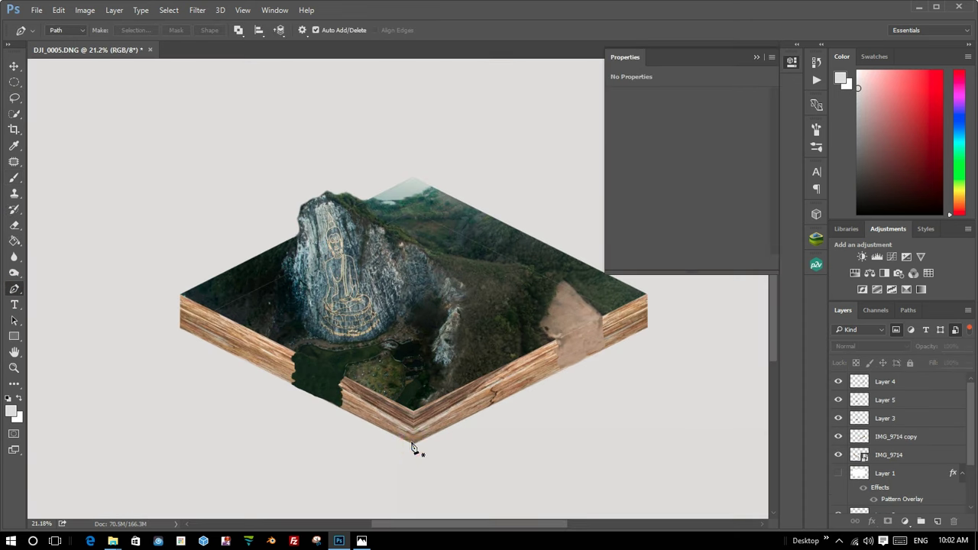
Draw a closed five-point shadow path extending left from the block's bottom corner.
{"action": "left_click", "coordinate": [413, 449]}
{"action": "left_click", "coordinate": [111, 418]}
{"action": "scroll", "coordinate": [110, 418], "scroll_direction": "down", "scroll_amount": 2}
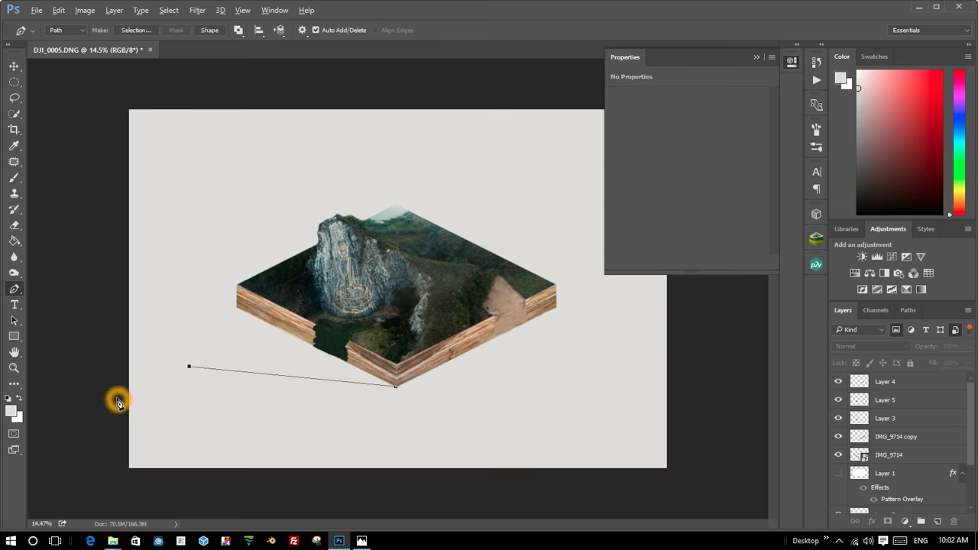
{"action": "left_click", "coordinate": [149, 306]}
{"action": "left_click", "coordinate": [277, 207]}
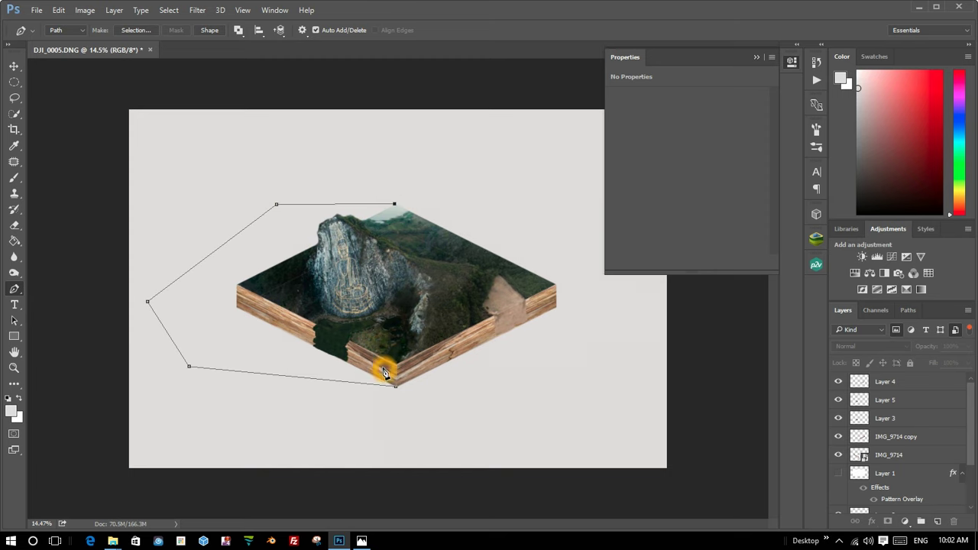
{"action": "left_click", "coordinate": [396, 391]}
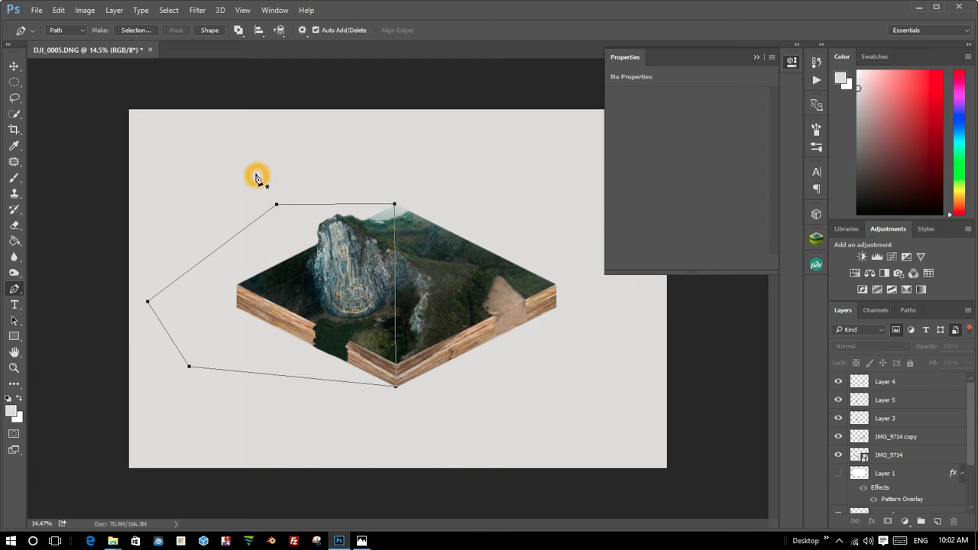
Convert the closed pen path into an active selection.
{"action": "key", "text": "v"}
{"action": "scroll", "coordinate": [302, 161], "scroll_direction": "up", "scroll_amount": 1}
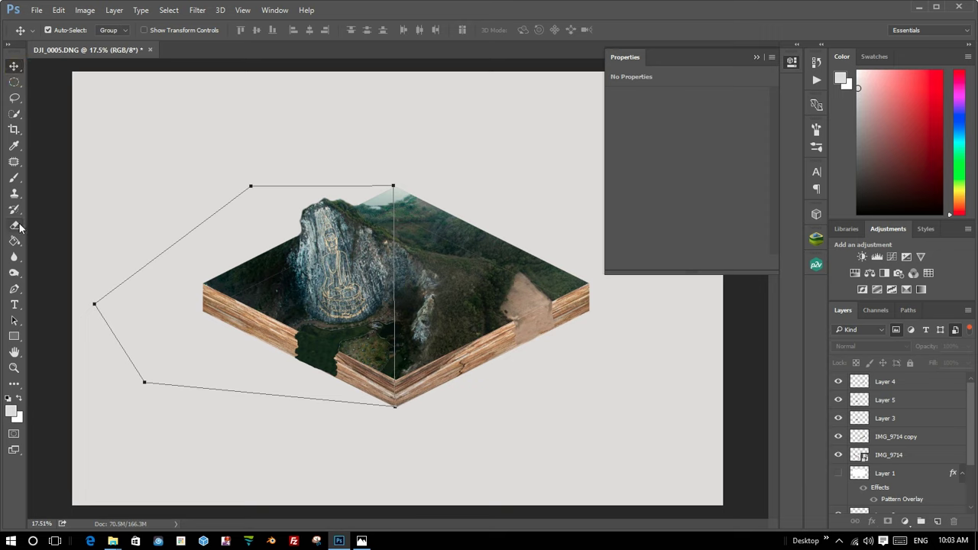
{"action": "left_click", "coordinate": [13, 290]}
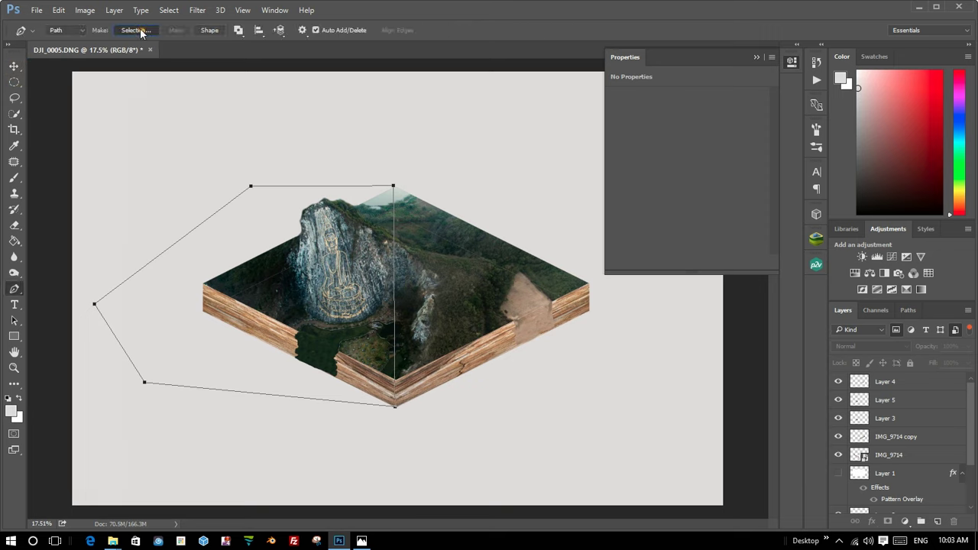
{"action": "left_click", "coordinate": [141, 32]}
{"action": "left_click", "coordinate": [559, 155]}
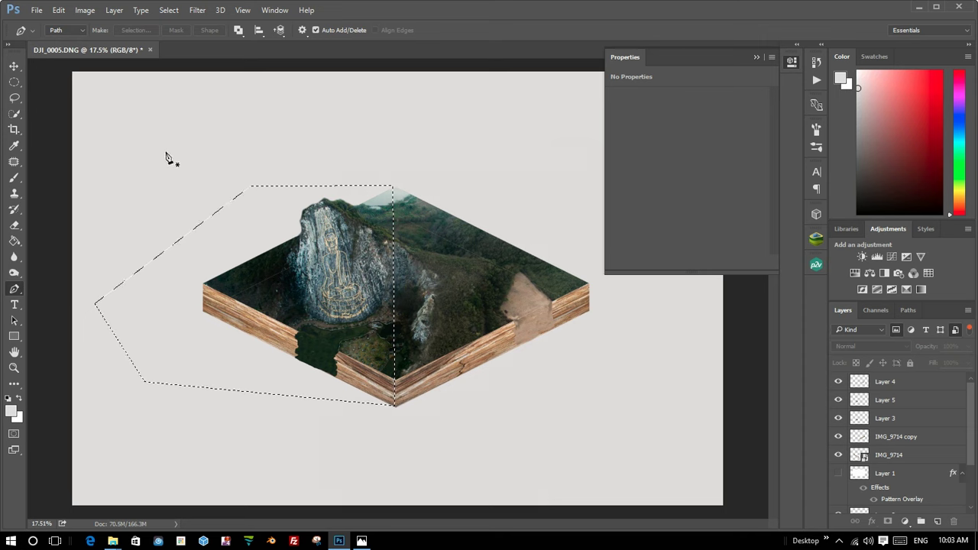
Try filling the selection with the Paint Bucket and dismiss the no-layers-selected errors.
{"action": "left_click", "coordinate": [14, 241]}
{"action": "left_click", "coordinate": [198, 319]}
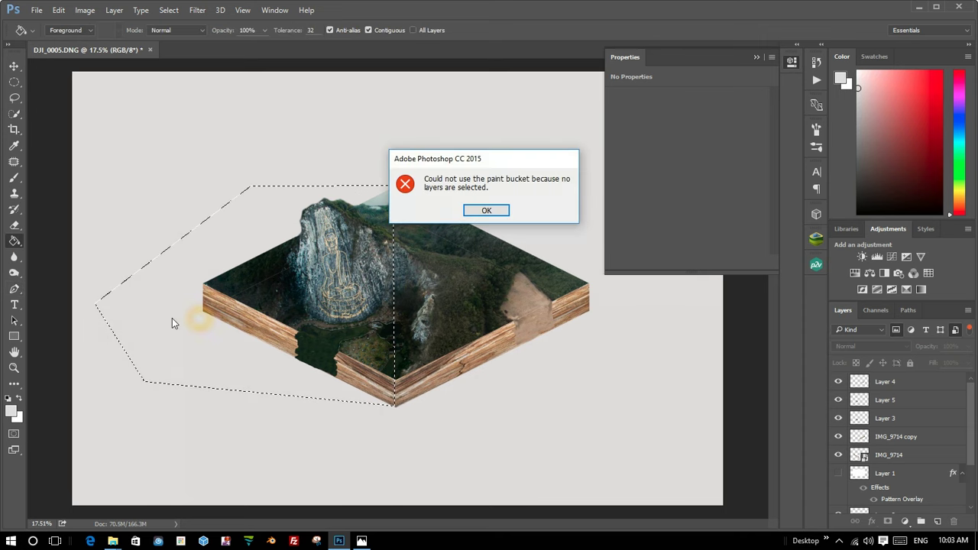
{"action": "left_click", "coordinate": [496, 211]}
{"action": "left_click", "coordinate": [170, 275]}
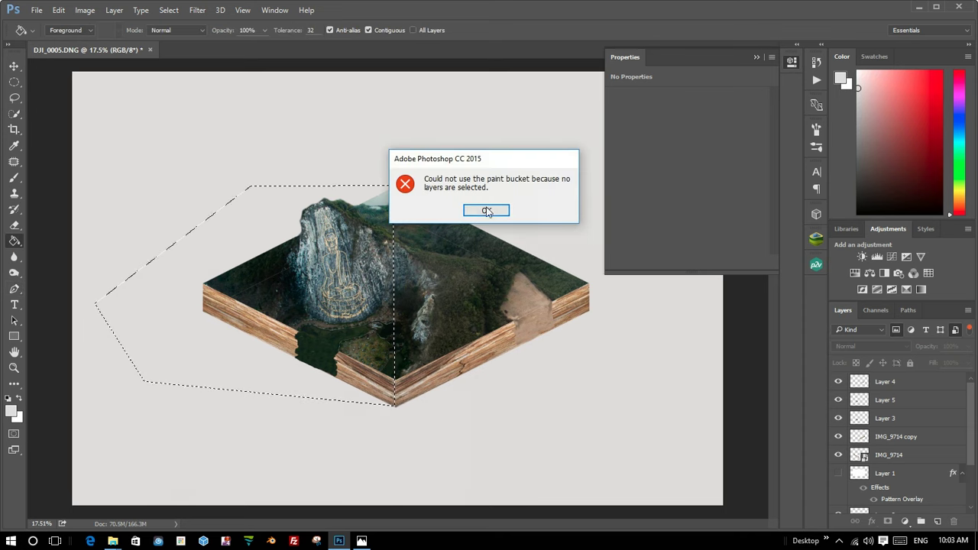
{"action": "left_click", "coordinate": [487, 212]}
Fill the pentagon selection with black on a new layer.
{"action": "scroll", "coordinate": [972, 434], "scroll_direction": "down", "scroll_amount": 3}
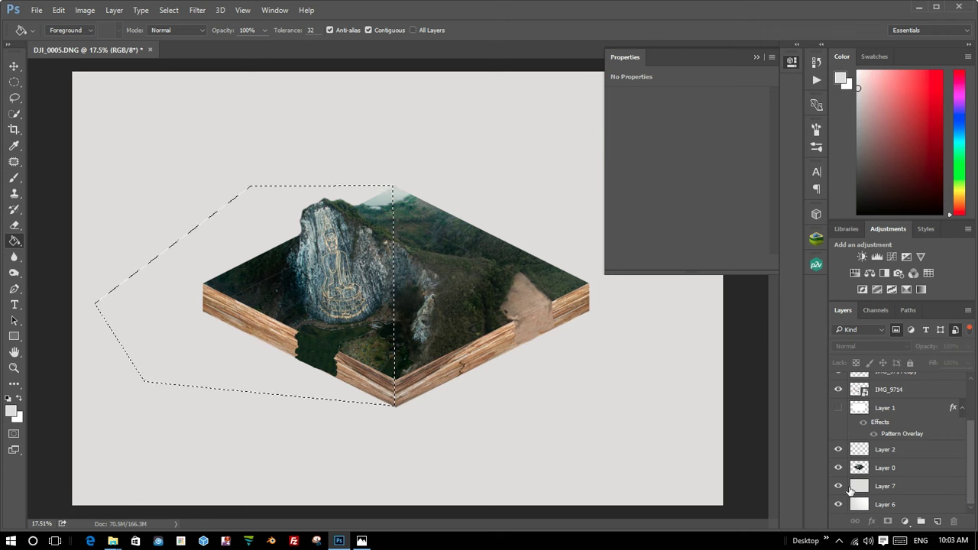
{"action": "left_click", "coordinate": [940, 521]}
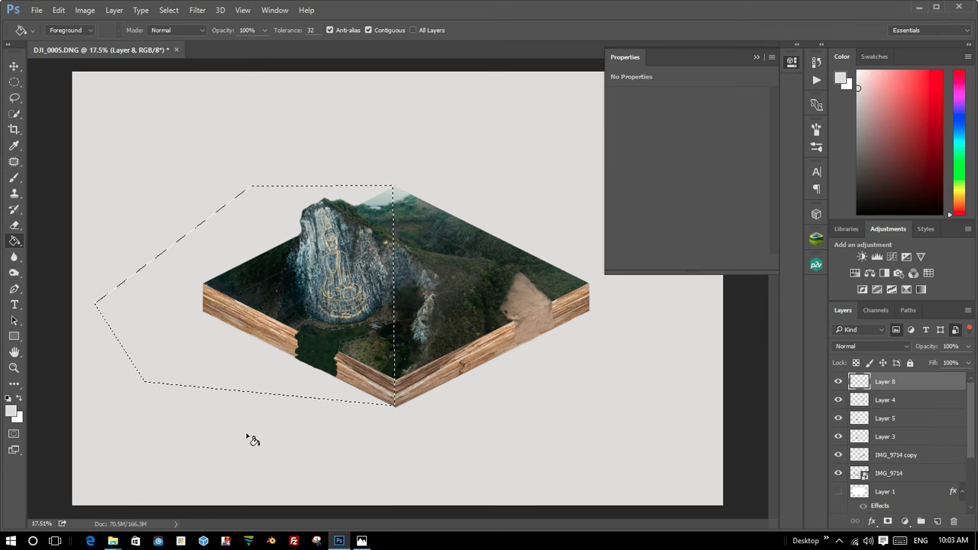
{"action": "left_click", "coordinate": [184, 313]}
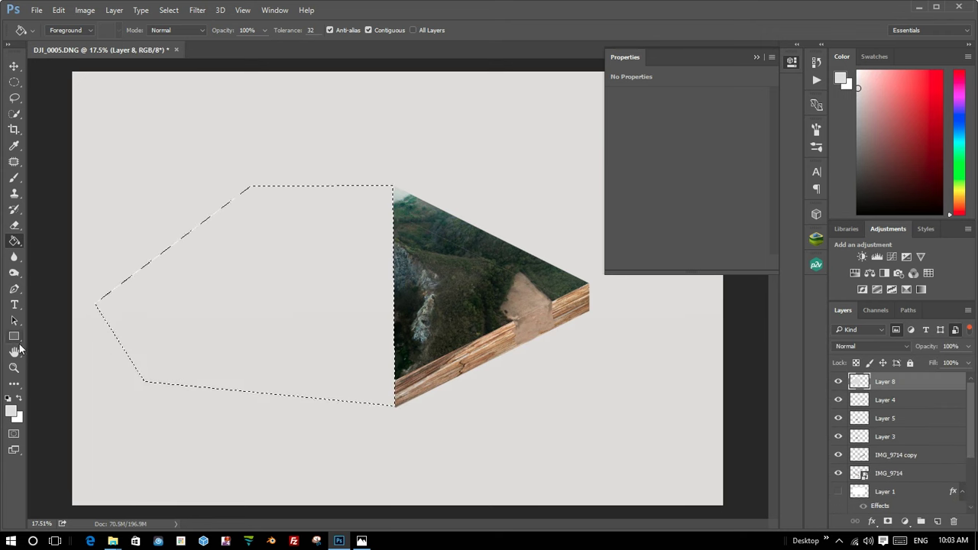
{"action": "left_click", "coordinate": [11, 412]}
{"action": "left_click_drag", "start_coordinate": [612, 275], "coordinate": [568, 298]}
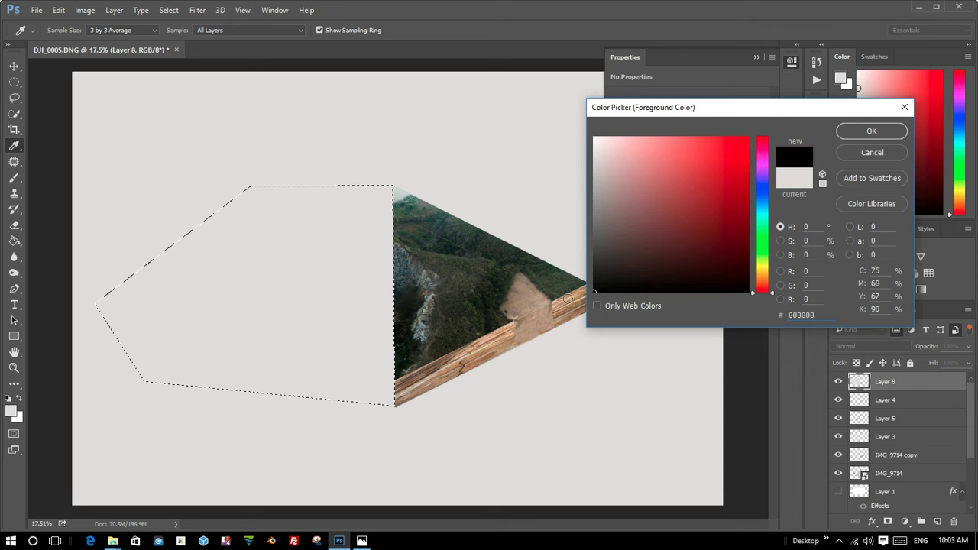
{"action": "left_click", "coordinate": [871, 132]}
{"action": "left_click", "coordinate": [262, 292]}
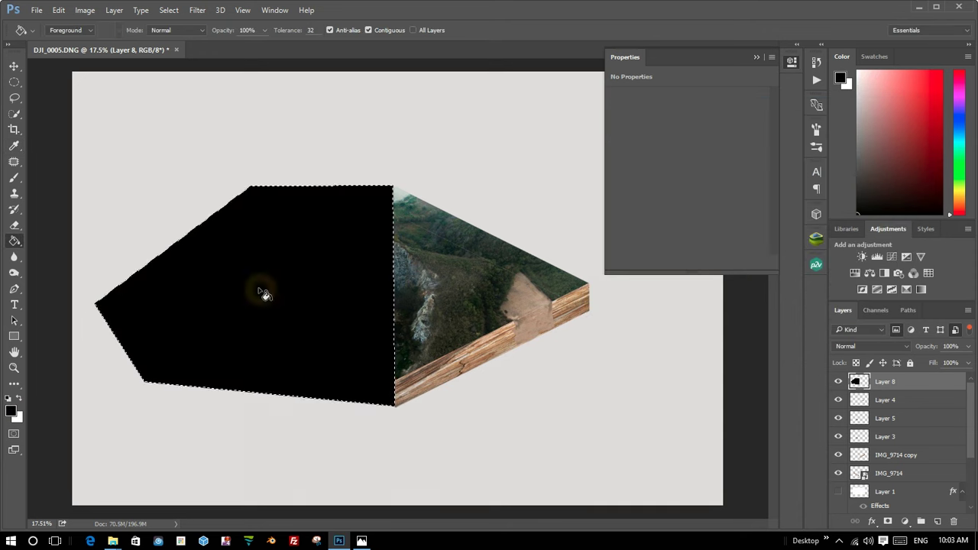
Nudge the black shape up-right and move Layer 8 below the cliff block layers.
{"action": "key", "text": "v"}
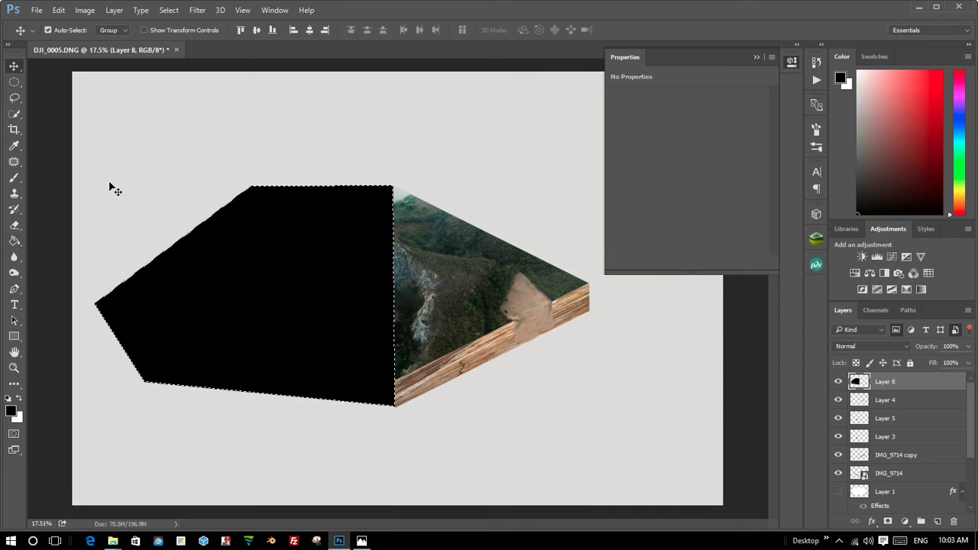
{"action": "mouse_move", "coordinate": [229, 278]}
{"action": "left_mouse_down"}
{"action": "mouse_move", "coordinate": [376, 326]}
{"action": "mouse_move", "coordinate": [329, 310]}
{"action": "left_mouse_up"}
{"action": "scroll", "coordinate": [384, 175], "scroll_direction": "up", "scroll_amount": 2}
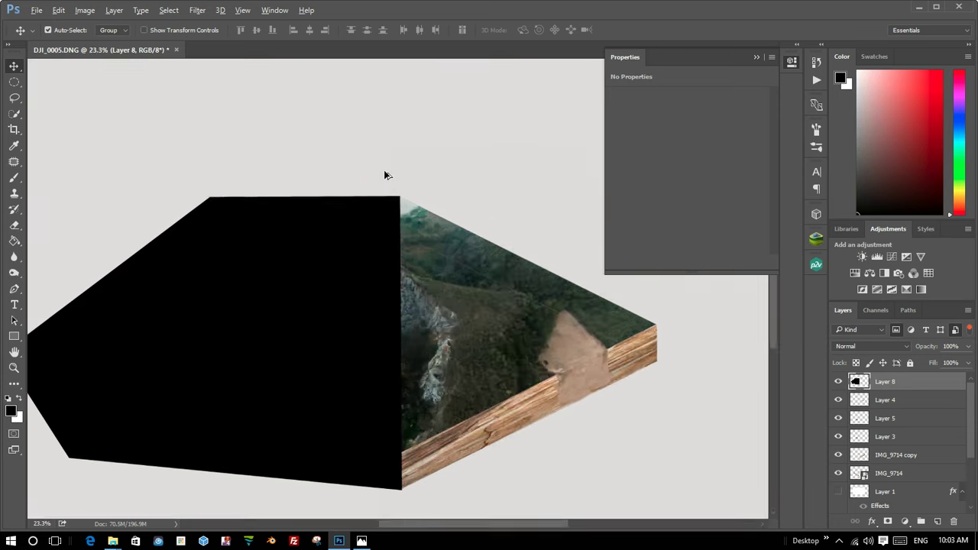
{"action": "scroll", "coordinate": [415, 219], "scroll_direction": "up", "scroll_amount": 3}
{"action": "scroll", "coordinate": [417, 247], "scroll_direction": "up", "scroll_amount": 3}
{"action": "scroll", "coordinate": [416, 246], "scroll_direction": "down", "scroll_amount": 3}
{"action": "scroll", "coordinate": [400, 280], "scroll_direction": "down", "scroll_amount": 2}
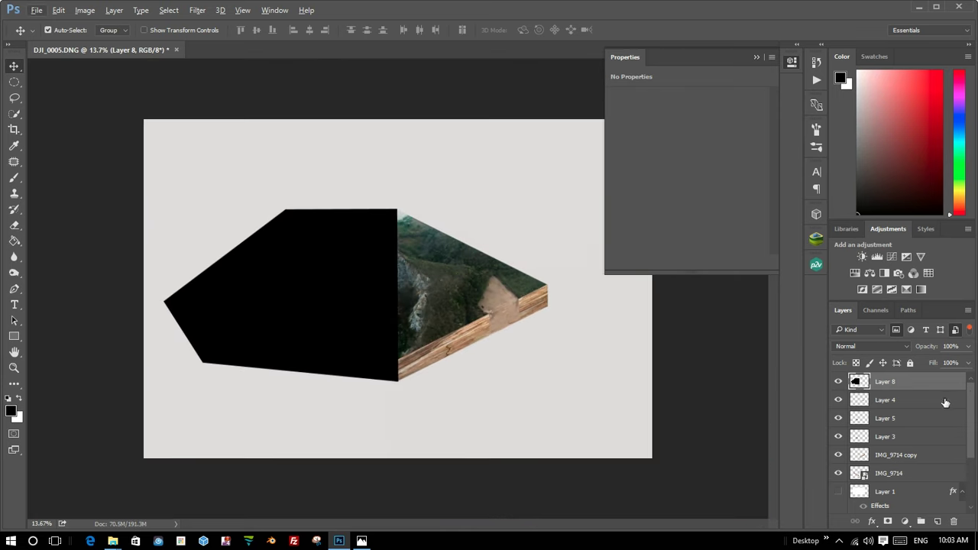
{"action": "left_click_drag", "start_coordinate": [946, 387], "coordinate": [929, 462]}
{"action": "scroll", "coordinate": [925, 459], "scroll_direction": "down", "scroll_amount": 2}
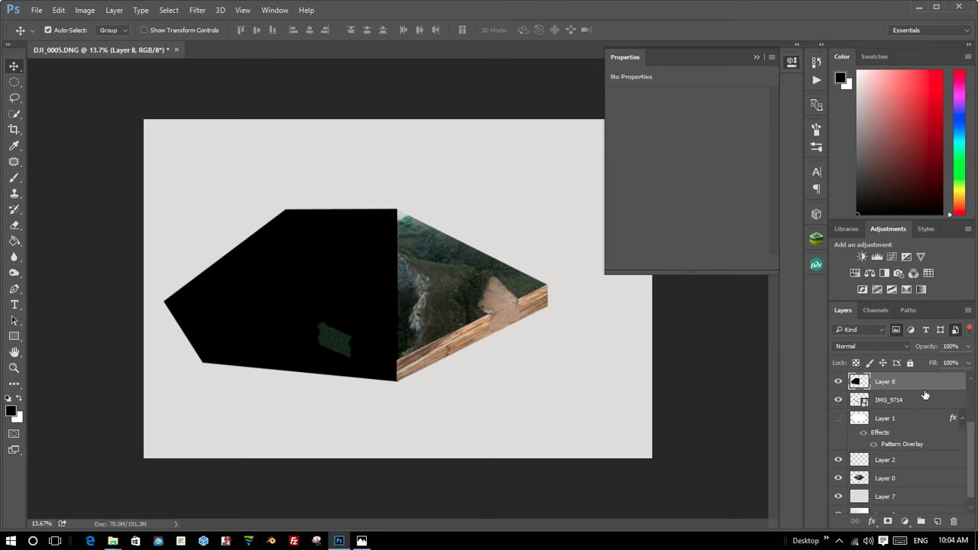
{"action": "left_click_drag", "start_coordinate": [920, 380], "coordinate": [909, 483]}
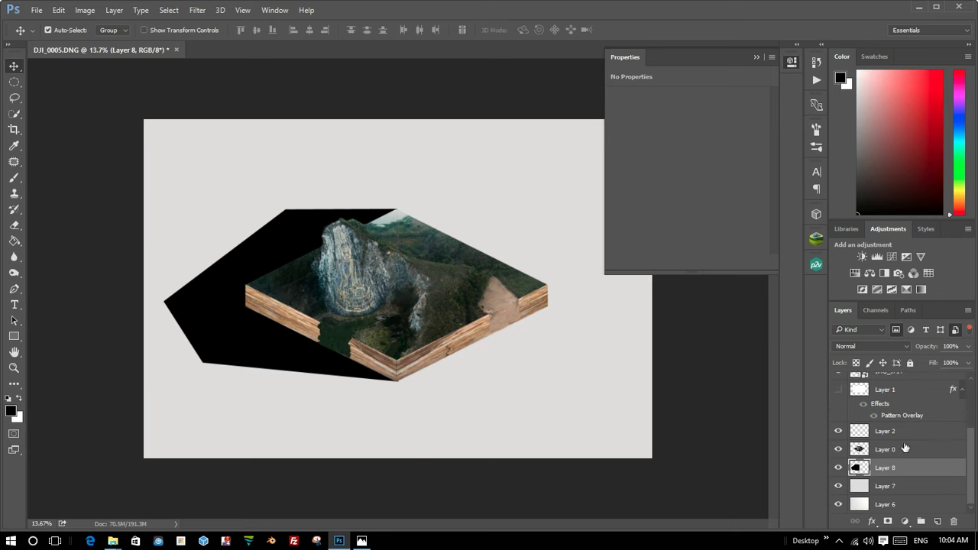
Add a layer mask to Layer 8 and reposition it just above Layer 7.
{"action": "left_click", "coordinate": [888, 520]}
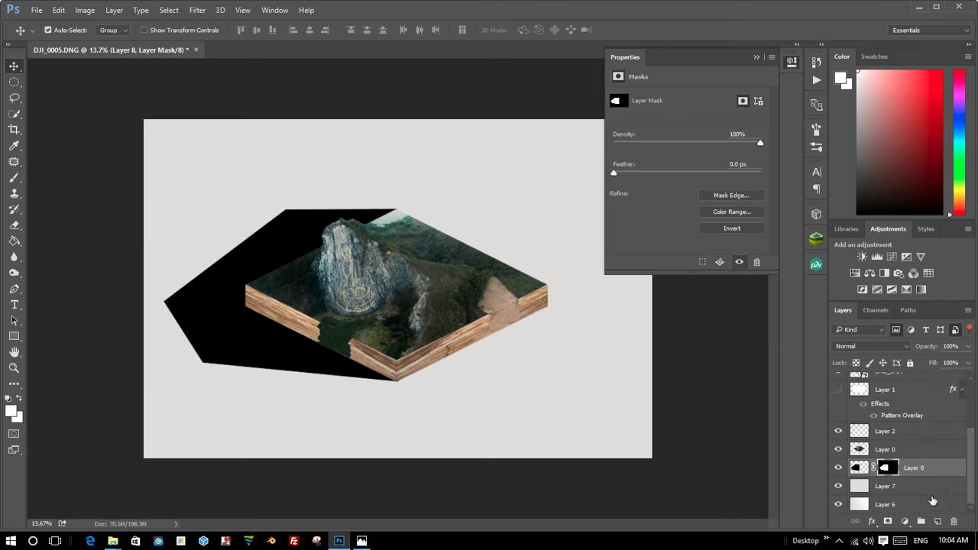
{"action": "mouse_move", "coordinate": [914, 467]}
{"action": "left_mouse_down"}
{"action": "mouse_move", "coordinate": [915, 508]}
{"action": "mouse_move", "coordinate": [915, 480]}
{"action": "left_mouse_up"}
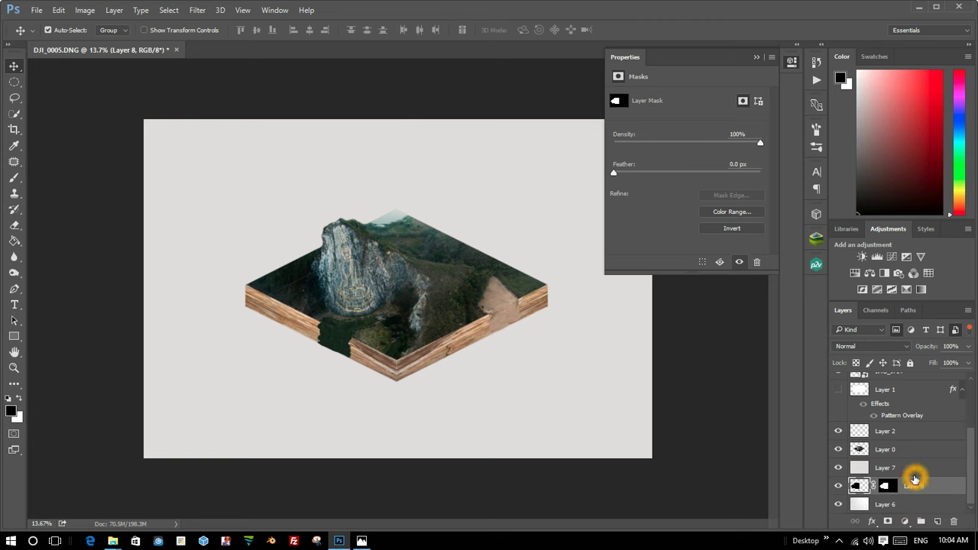
{"action": "mouse_move", "coordinate": [917, 489]}
{"action": "left_mouse_down"}
{"action": "mouse_move", "coordinate": [915, 508]}
{"action": "mouse_move", "coordinate": [918, 466]}
{"action": "left_mouse_up"}
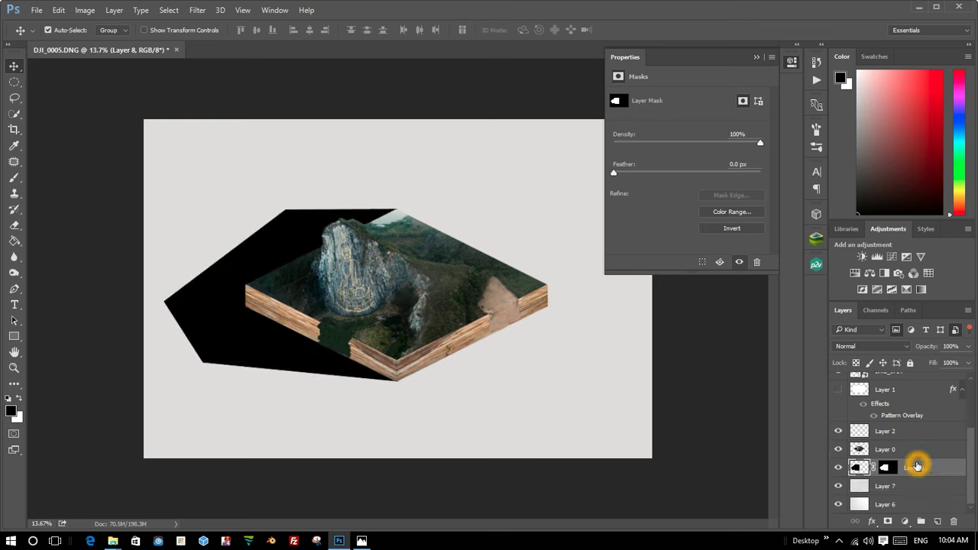
Compare backgrounds by toggling Layer 7 and Layer 6 visibility, then delete Layer 7.
{"action": "left_click", "coordinate": [839, 486]}
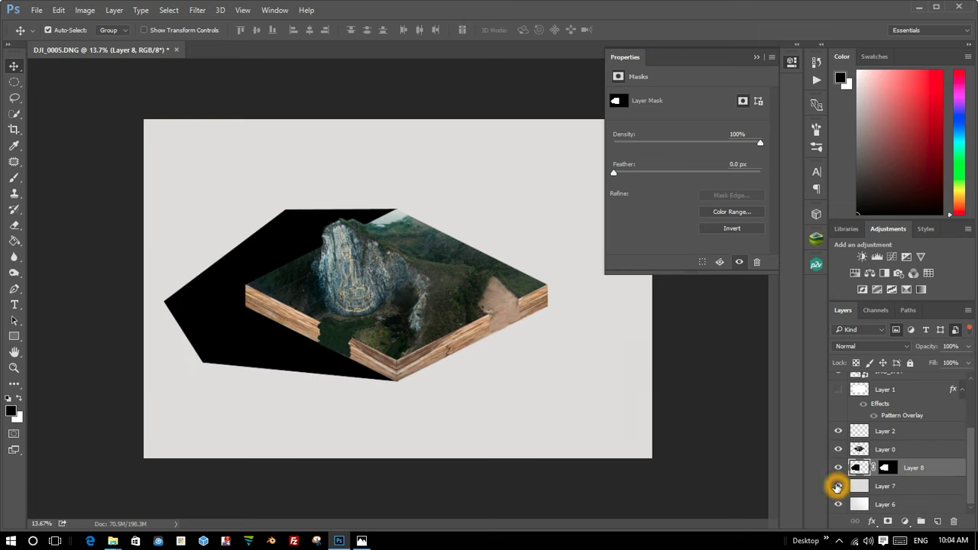
{"action": "left_click", "coordinate": [840, 486]}
{"action": "left_click", "coordinate": [840, 487]}
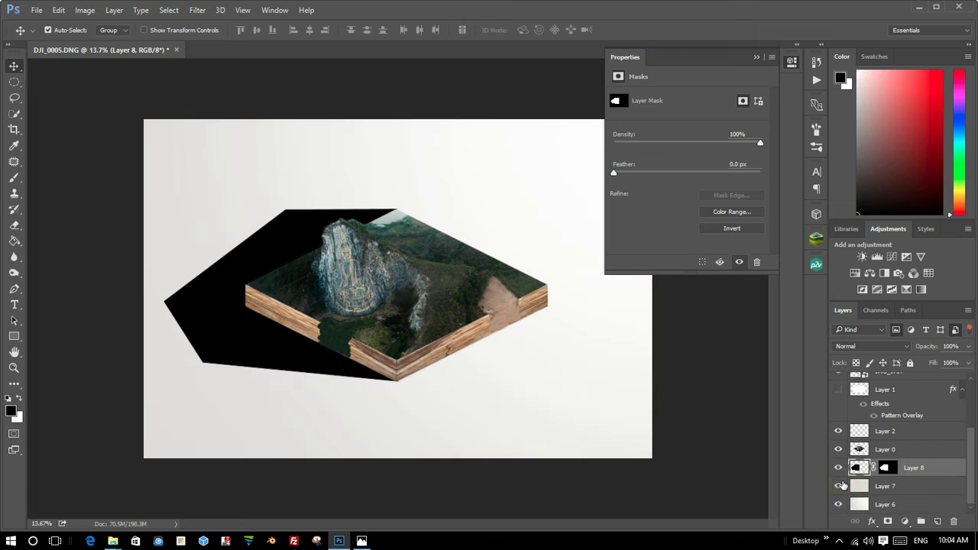
{"action": "left_click", "coordinate": [840, 486]}
{"action": "left_click", "coordinate": [839, 504]}
{"action": "left_click", "coordinate": [840, 486]}
{"action": "left_click", "coordinate": [874, 486]}
{"action": "key", "text": "Delete"}
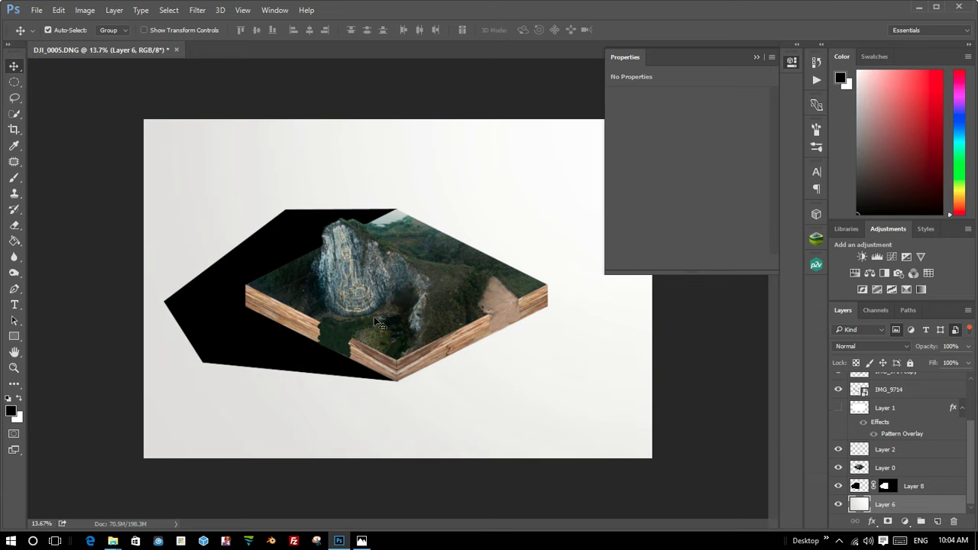
Set up the Eraser with a larger, harder brush and undo an accidental background erase.
{"action": "scroll", "coordinate": [330, 283], "scroll_direction": "up", "scroll_amount": 2}
{"action": "scroll", "coordinate": [208, 256], "scroll_direction": "up", "scroll_amount": 1}
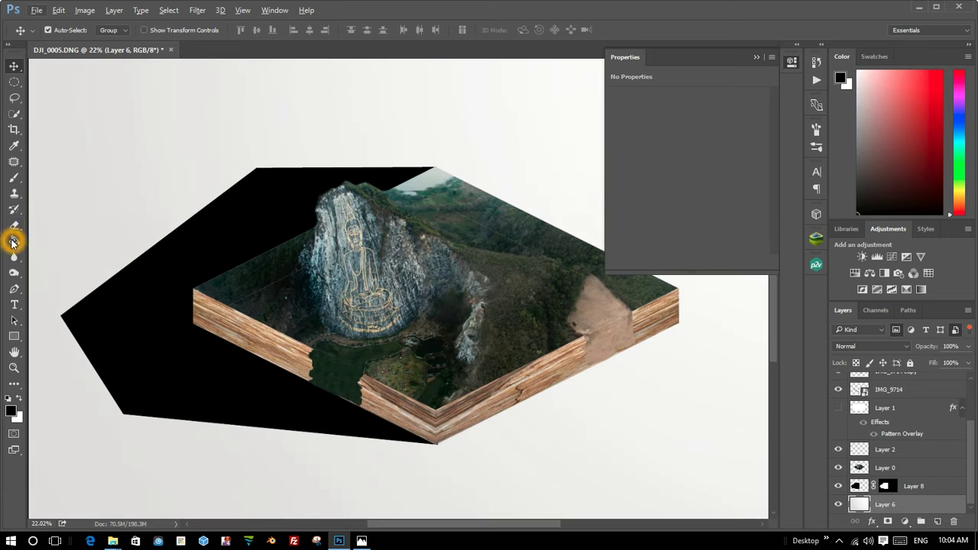
{"action": "left_click", "coordinate": [13, 227]}
{"action": "right_click", "coordinate": [236, 247]}
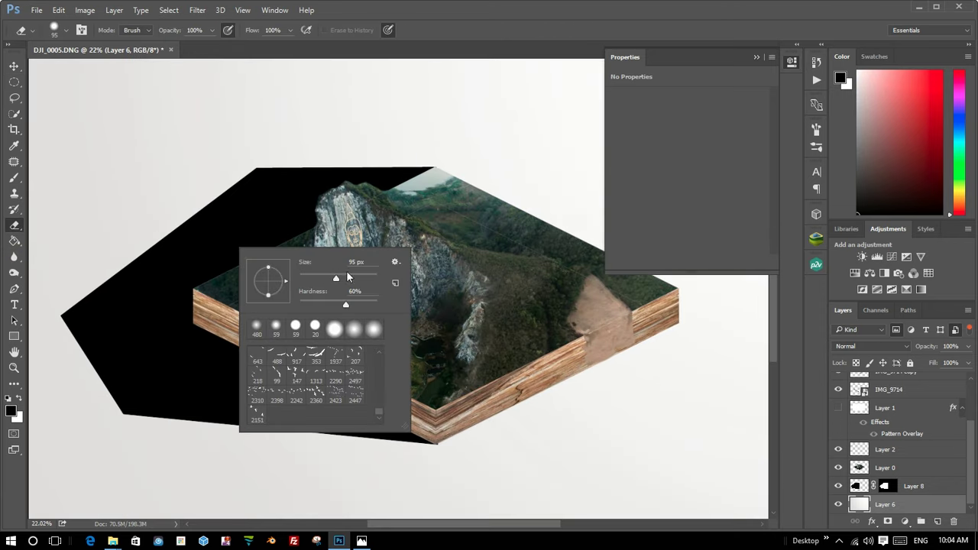
{"action": "left_click_drag", "start_coordinate": [334, 277], "coordinate": [356, 278]}
{"action": "left_click", "coordinate": [341, 305]}
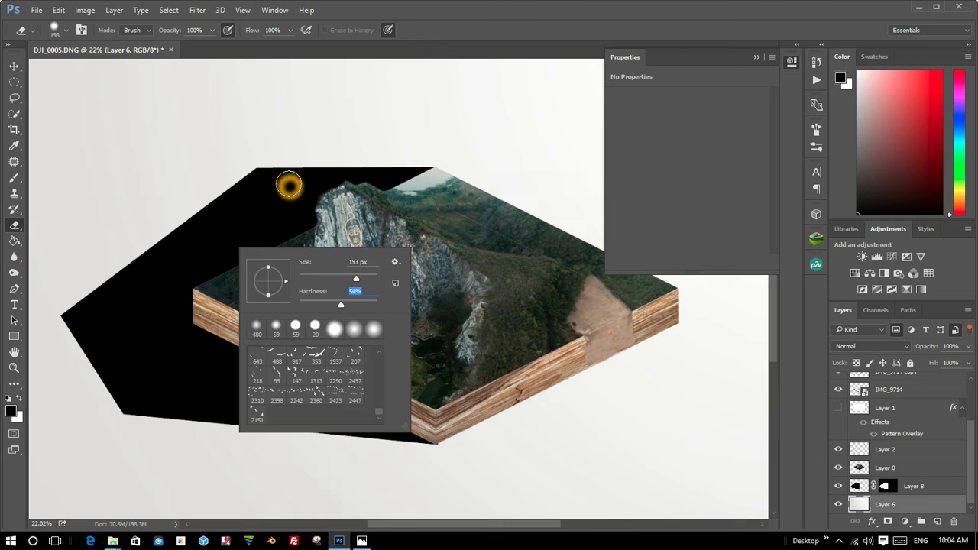
{"action": "left_click_drag", "start_coordinate": [373, 281], "coordinate": [367, 278]}
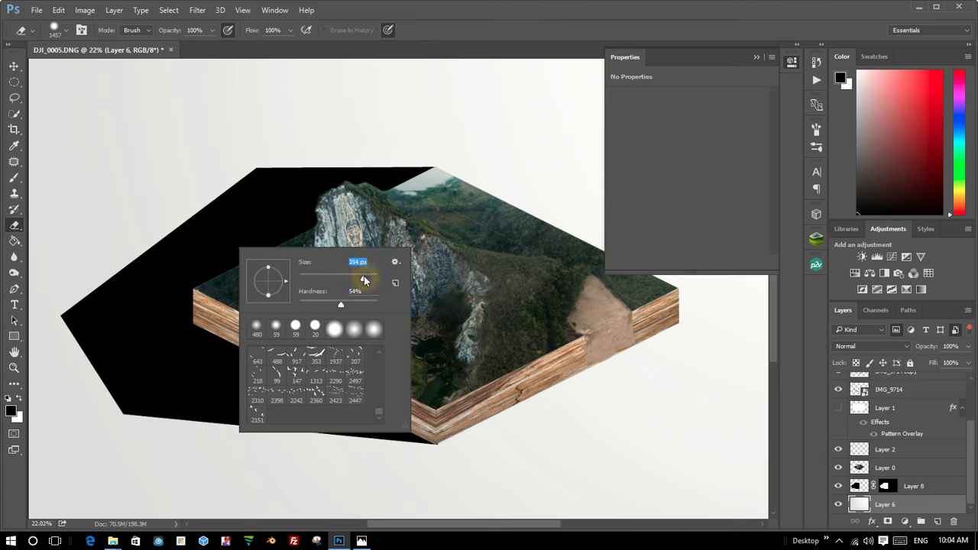
{"action": "left_click_drag", "start_coordinate": [321, 145], "coordinate": [311, 153]}
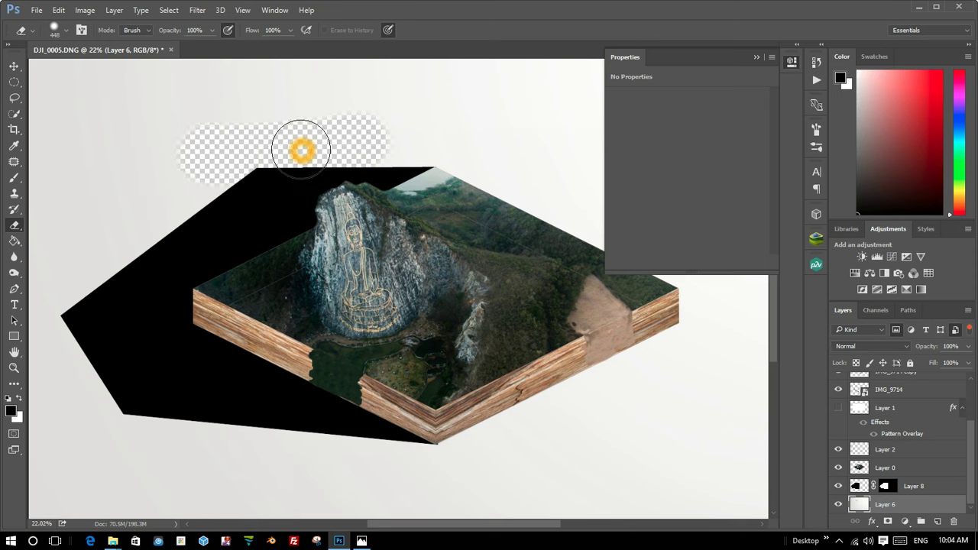
{"action": "key", "text": "ctrl+z"}
On Layer 8, soften the eraser and erase along the shadow's top-left edge.
{"action": "left_click", "coordinate": [908, 487]}
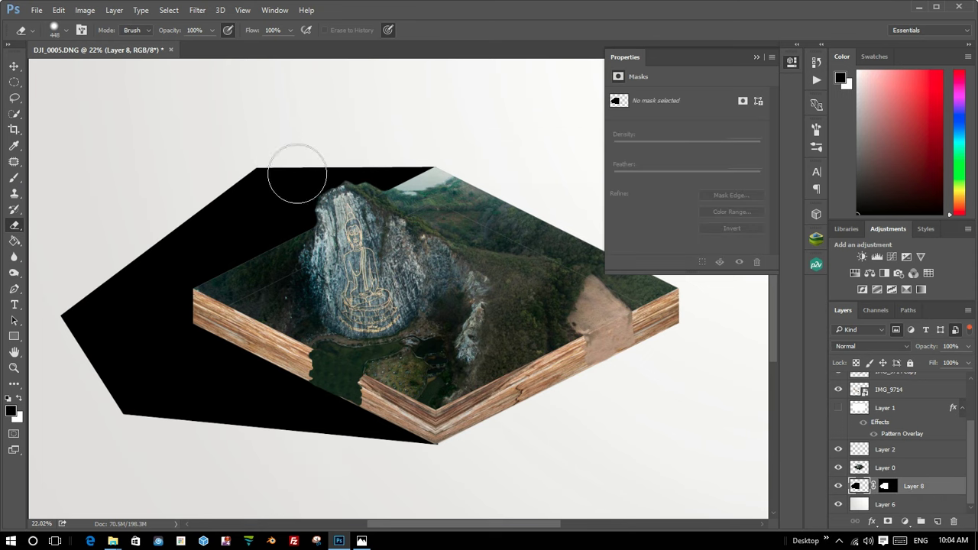
{"action": "right_click", "coordinate": [277, 137]}
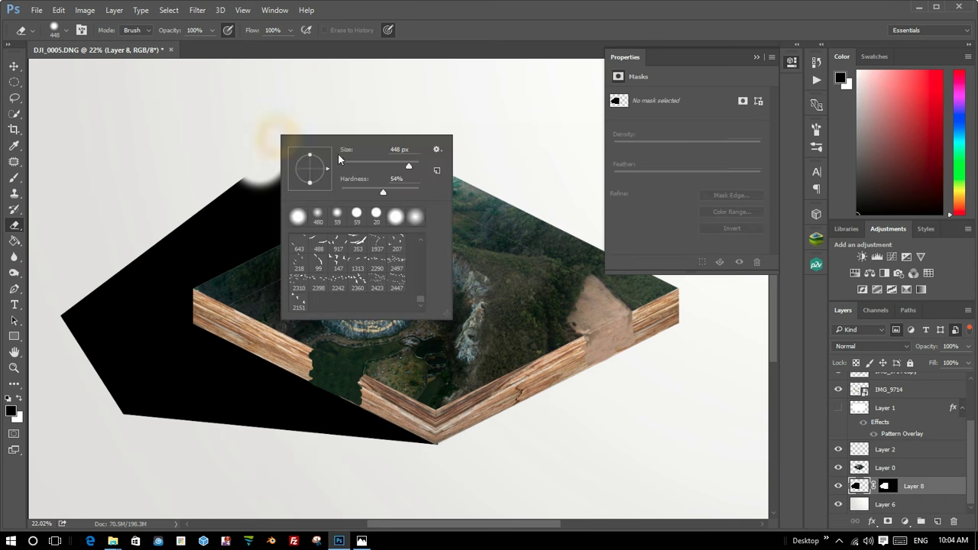
{"action": "key", "text": "Return"}
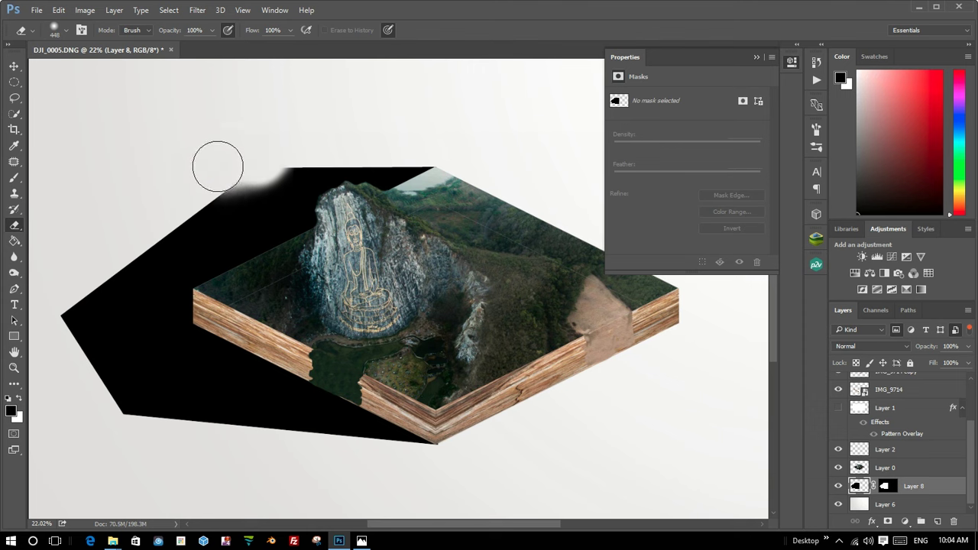
{"action": "right_click", "coordinate": [259, 150]}
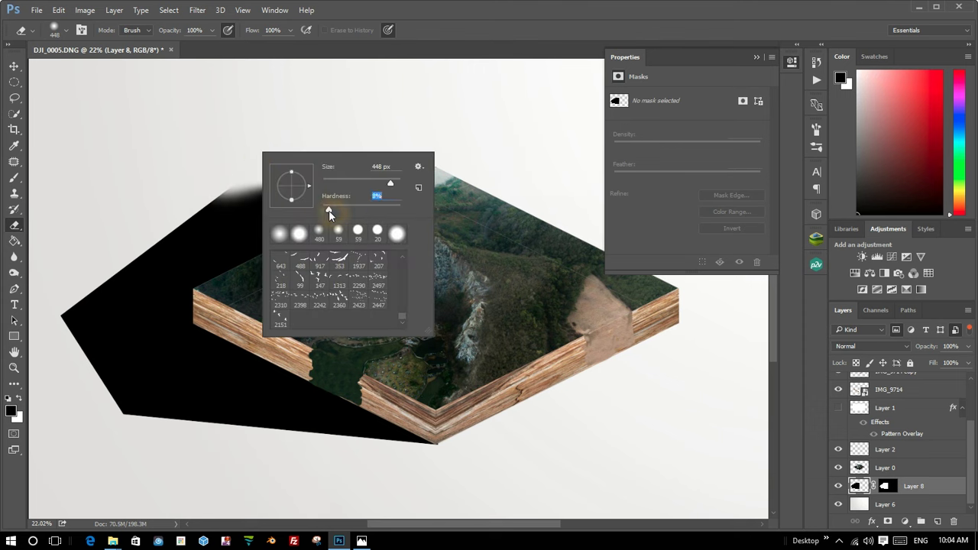
{"action": "mouse_move", "coordinate": [214, 186]}
{"action": "left_mouse_down"}
{"action": "mouse_move", "coordinate": [229, 175]}
{"action": "mouse_move", "coordinate": [210, 170]}
{"action": "mouse_move", "coordinate": [318, 177]}
{"action": "left_mouse_up"}
{"action": "right_click", "coordinate": [290, 181]}
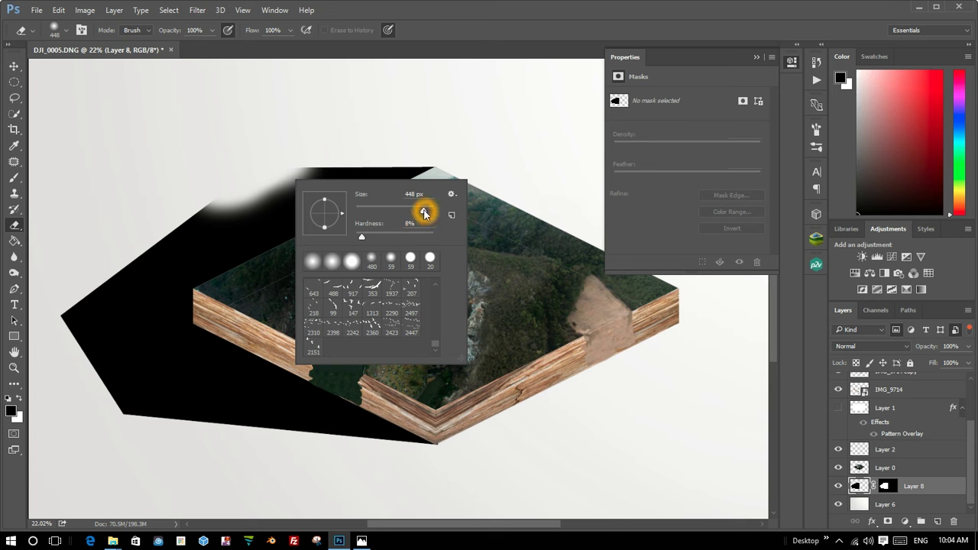
{"action": "key", "text": "Return"}
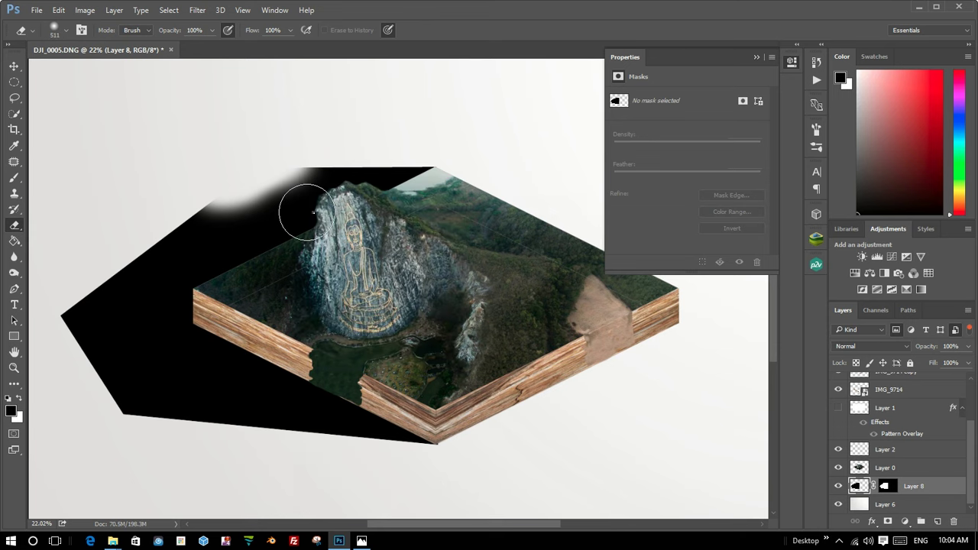
Use a very large soft round eraser (about 2874 px, 8% hardness) to fade the shadow's upper-left.
{"action": "right_click", "coordinate": [307, 212]}
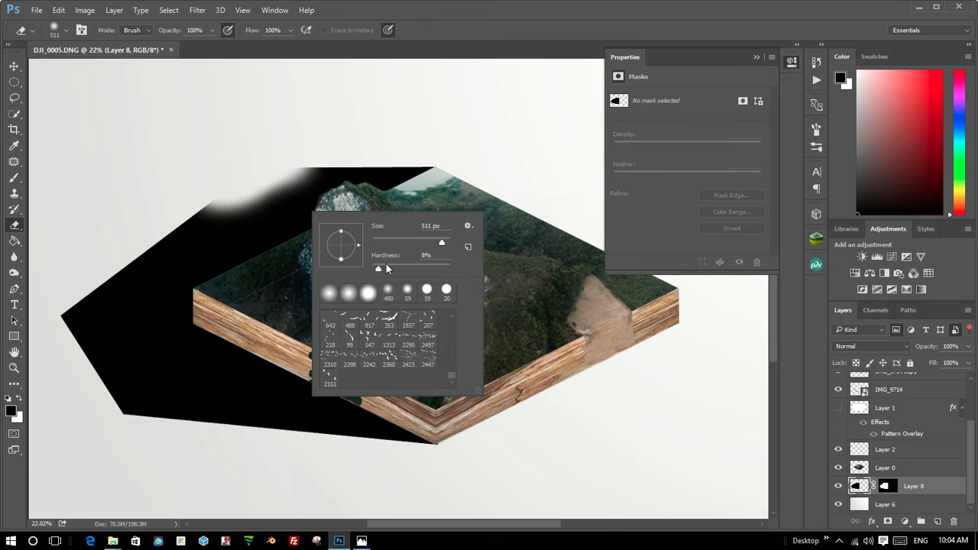
{"action": "left_click", "coordinate": [330, 296]}
{"action": "left_click_drag", "start_coordinate": [440, 248], "coordinate": [447, 242]}
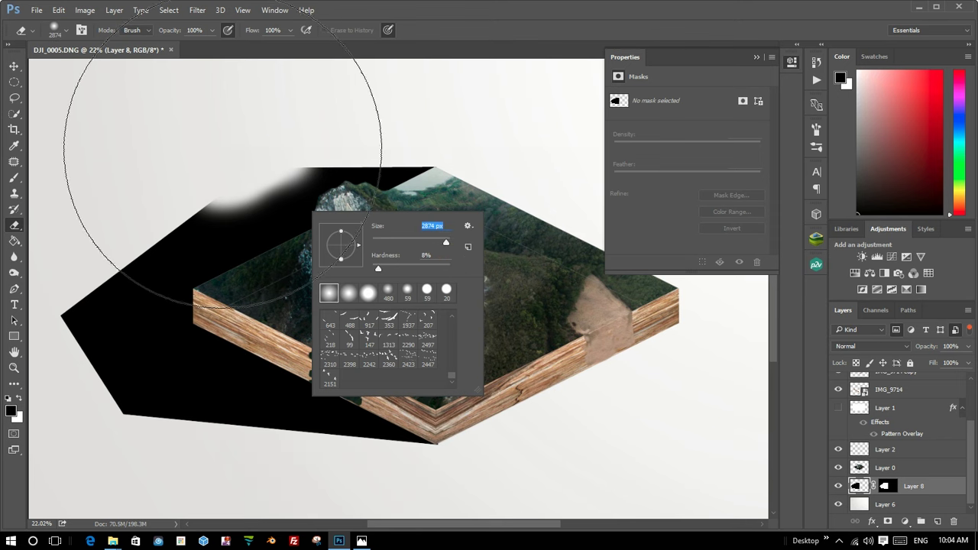
{"action": "left_click", "coordinate": [233, 157]}
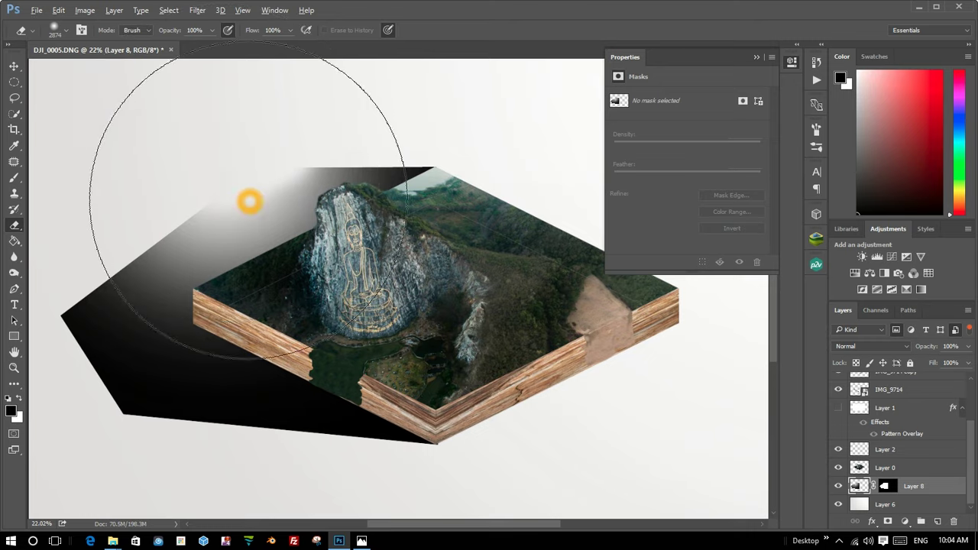
{"action": "scroll", "coordinate": [249, 201], "scroll_direction": "down", "scroll_amount": 3}
{"action": "left_click", "coordinate": [293, 168]}
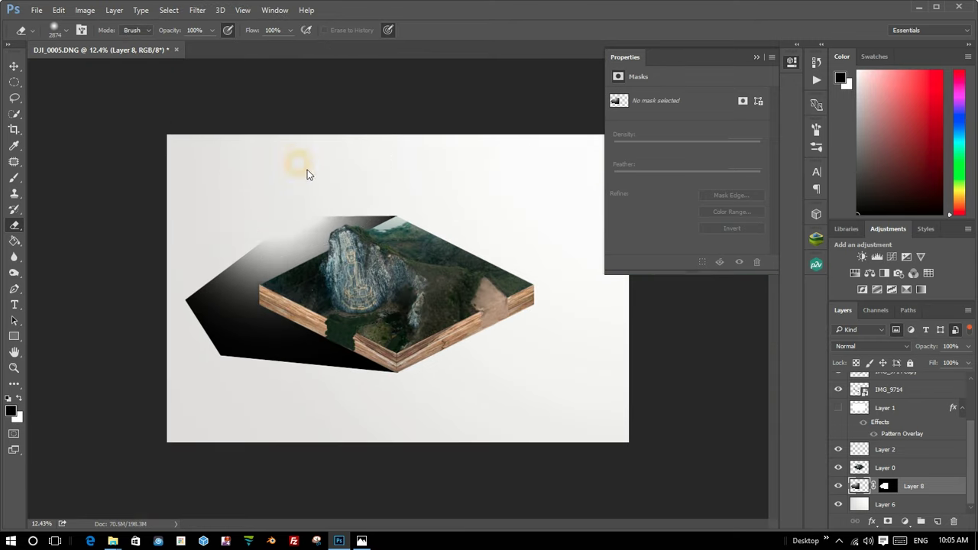
{"action": "left_click", "coordinate": [297, 164]}
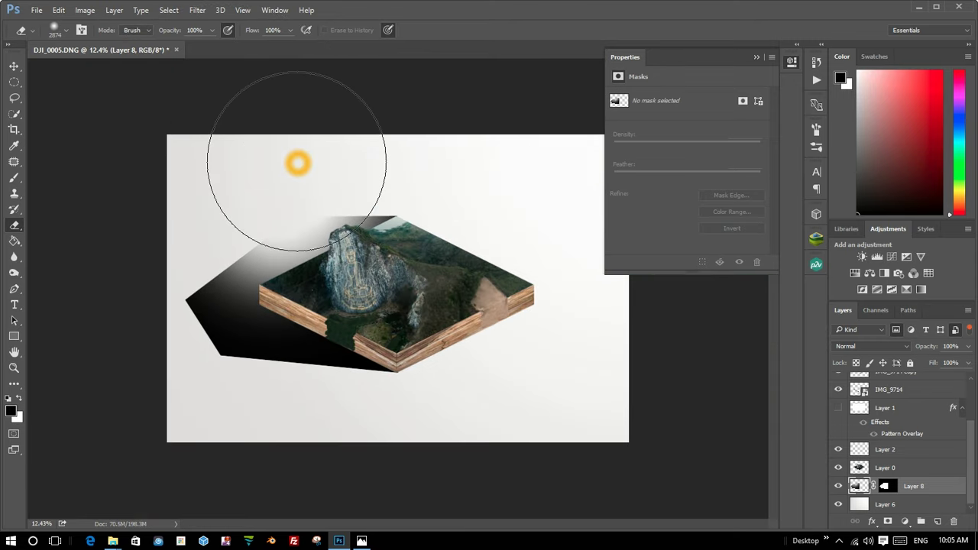
{"action": "mouse_move", "coordinate": [296, 163]}
{"action": "left_mouse_down"}
{"action": "mouse_move", "coordinate": [245, 164]}
{"action": "mouse_move", "coordinate": [143, 258]}
{"action": "left_mouse_up"}
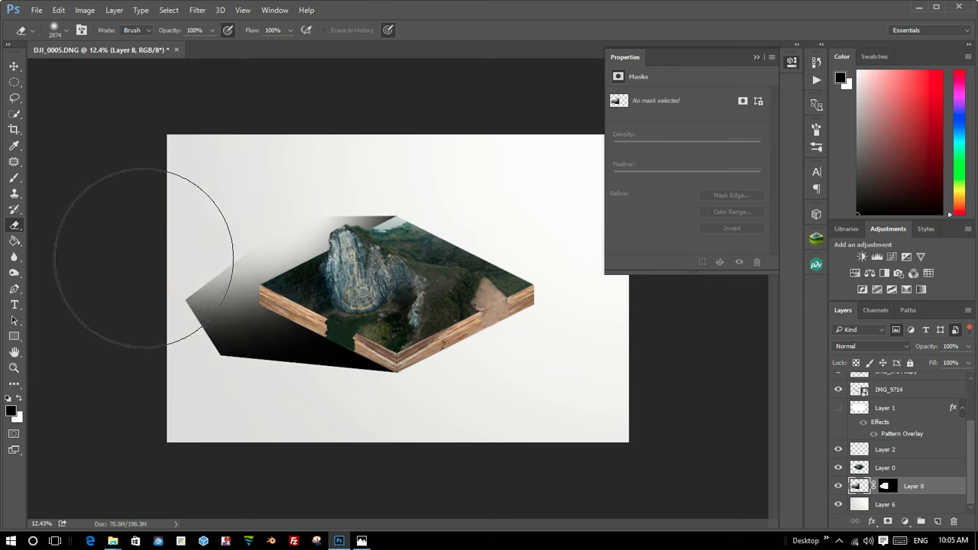
Erase the shadow's left tip and most of its lower-left portion.
{"action": "left_click", "coordinate": [137, 268]}
{"action": "left_click", "coordinate": [148, 306]}
{"action": "left_click", "coordinate": [233, 384]}
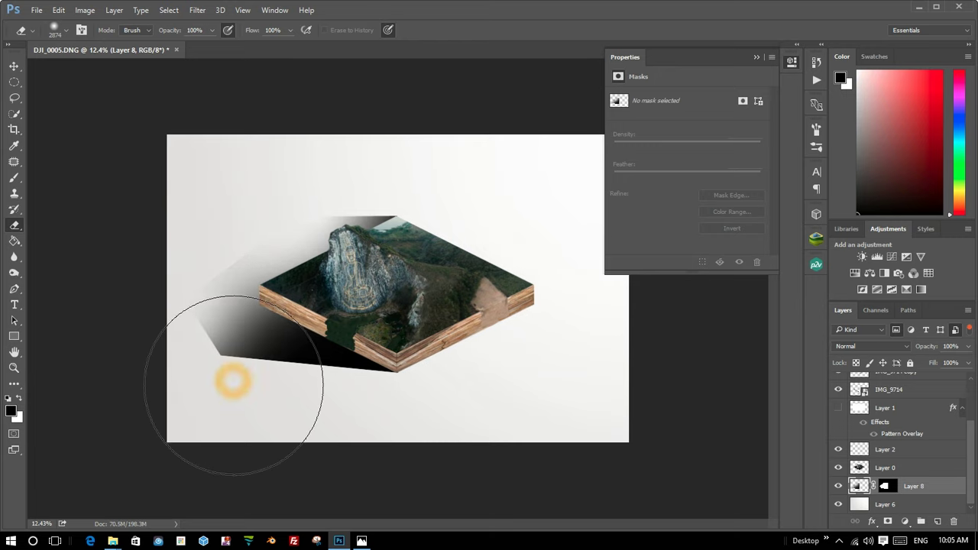
{"action": "left_click", "coordinate": [261, 396]}
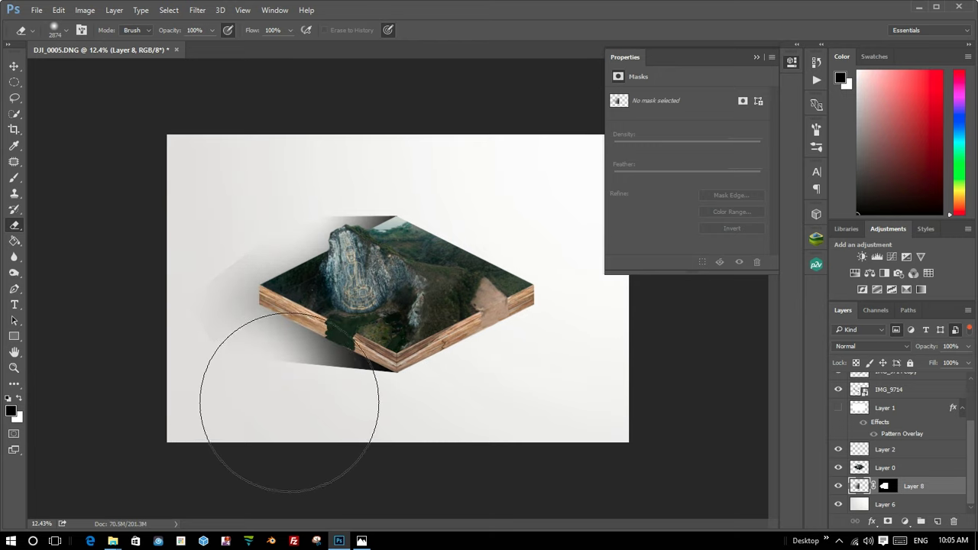
{"action": "left_click", "coordinate": [280, 405]}
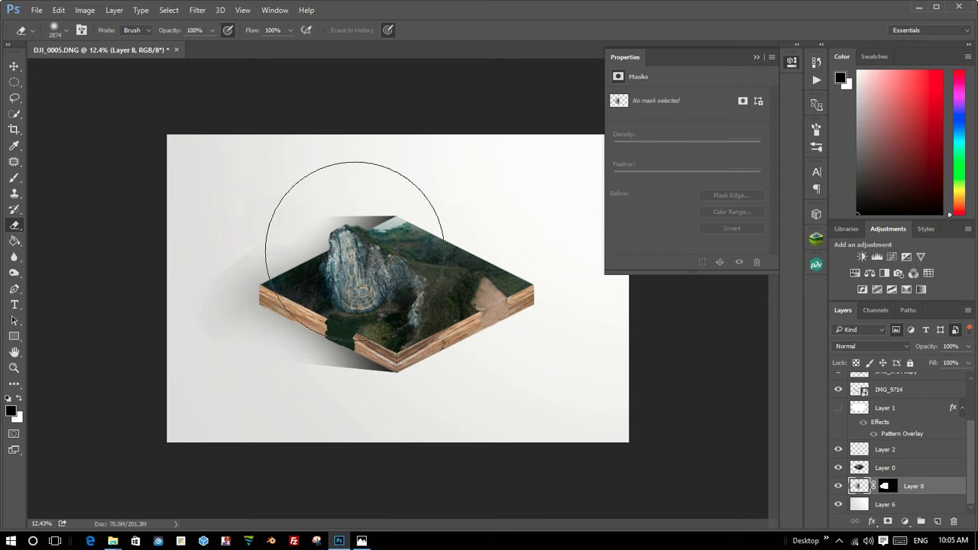
{"action": "mouse_move", "coordinate": [317, 234]}
{"action": "left_mouse_down"}
{"action": "mouse_move", "coordinate": [170, 234]}
{"action": "mouse_move", "coordinate": [143, 251]}
{"action": "left_mouse_up"}
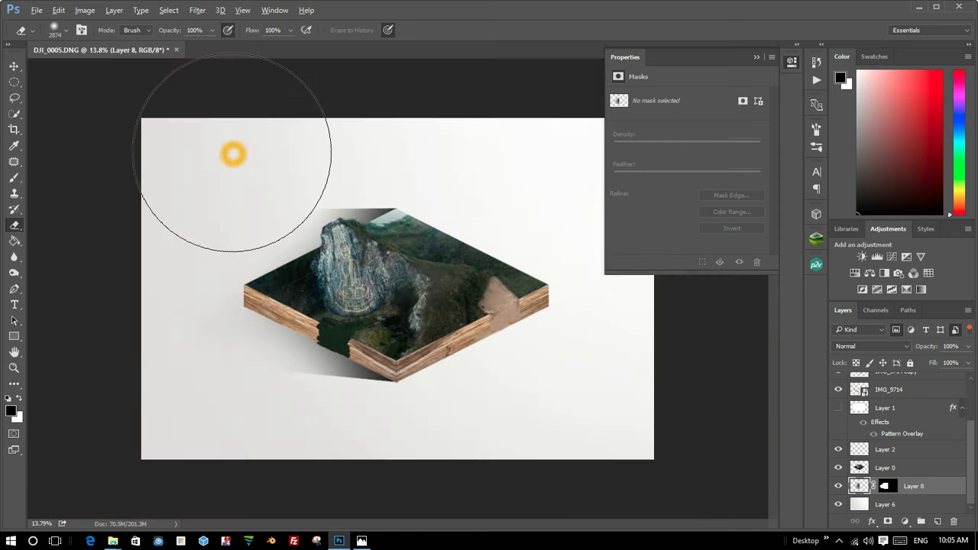
{"action": "mouse_move", "coordinate": [164, 109]}
{"action": "left_mouse_down"}
{"action": "mouse_move", "coordinate": [307, 176]}
{"action": "mouse_move", "coordinate": [175, 225]}
{"action": "left_mouse_up"}
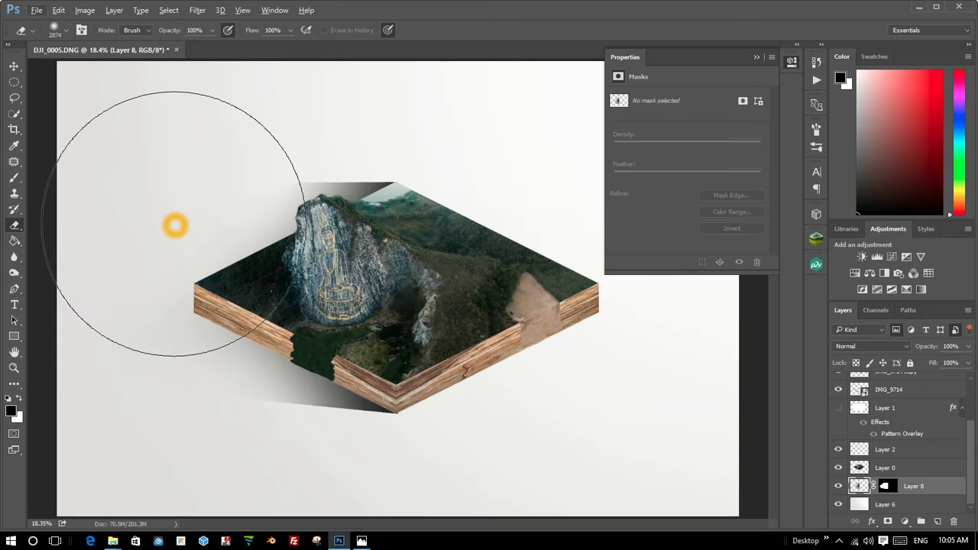
Step back three times to restore the black shadow.
{"action": "key", "text": "ctrl+alt+z"}
{"action": "key", "text": "ctrl+alt+z"}
{"action": "key", "text": "ctrl+alt+z"}
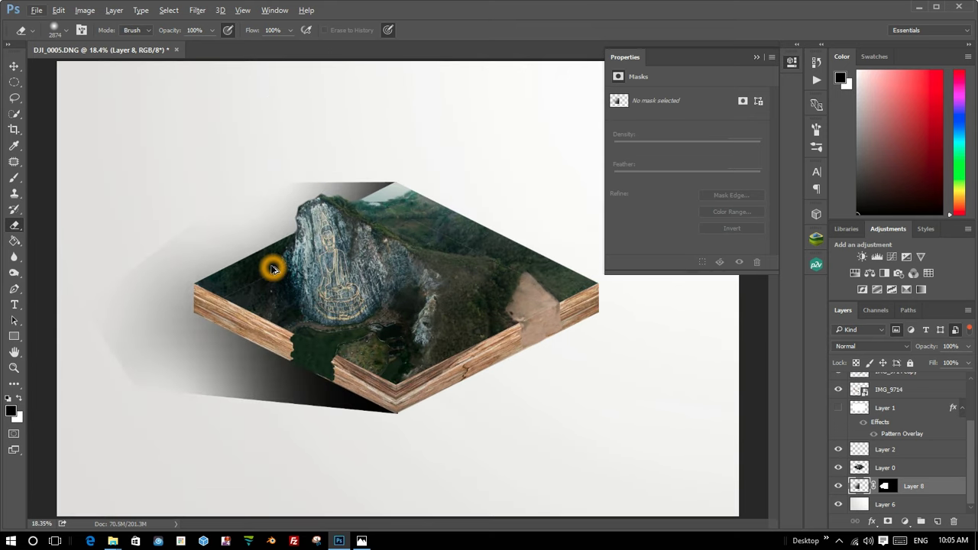
{"action": "key", "text": "ctrl+alt+z"}
{"action": "key", "text": "ctrl+alt+z"}
{"action": "key", "text": "ctrl+alt+z"}
{"action": "key", "text": "ctrl+alt+z"}
{"action": "key", "text": "ctrl+alt+z"}
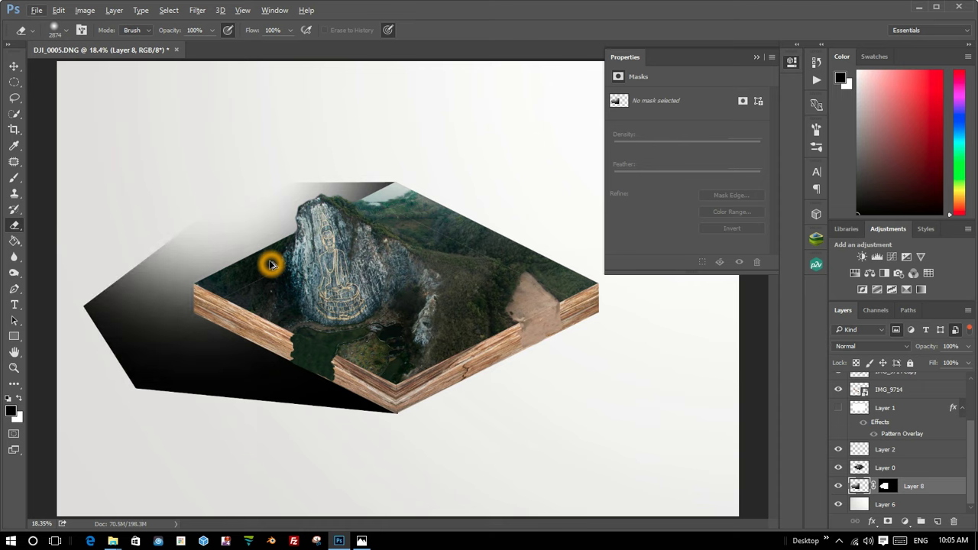
{"action": "key", "text": "ctrl+alt+z"}
{"action": "key", "text": "ctrl+alt+z"}
{"action": "key", "text": "ctrl+alt+z"}
{"action": "key", "text": "ctrl+alt+z"}
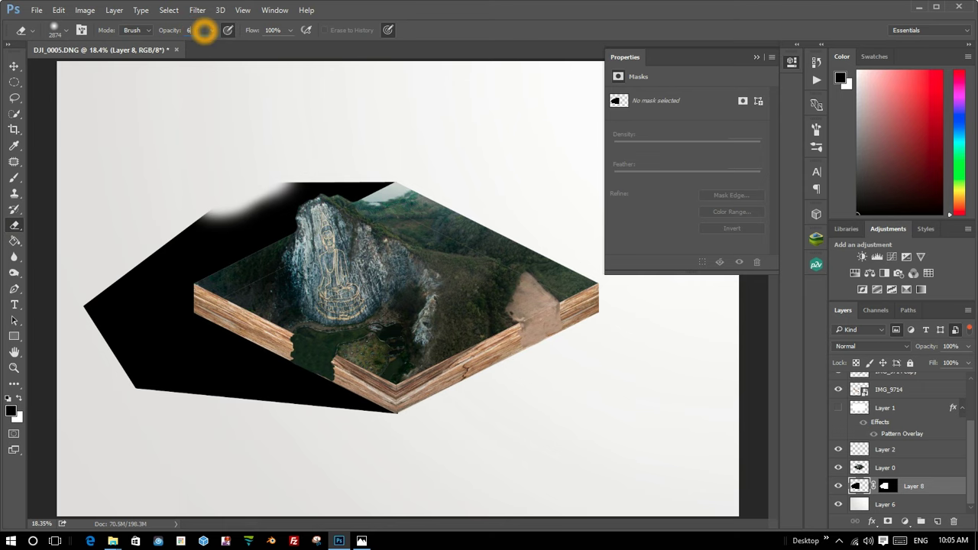
Fade the shadow's left part into a lighter translucent grey with the eraser.
{"action": "left_click", "coordinate": [161, 186]}
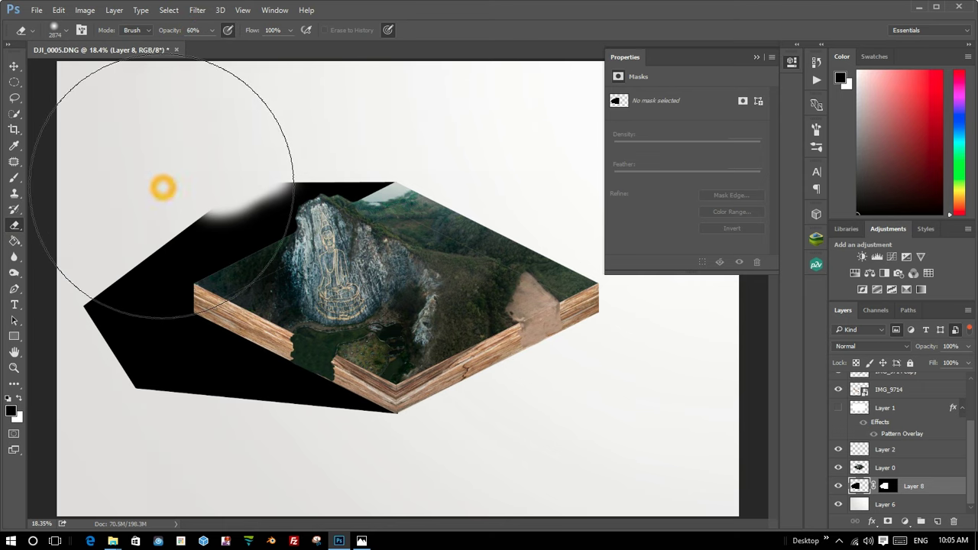
{"action": "scroll", "coordinate": [169, 186], "scroll_direction": "down", "scroll_amount": 3}
{"action": "scroll", "coordinate": [169, 186], "scroll_direction": "up", "scroll_amount": 3}
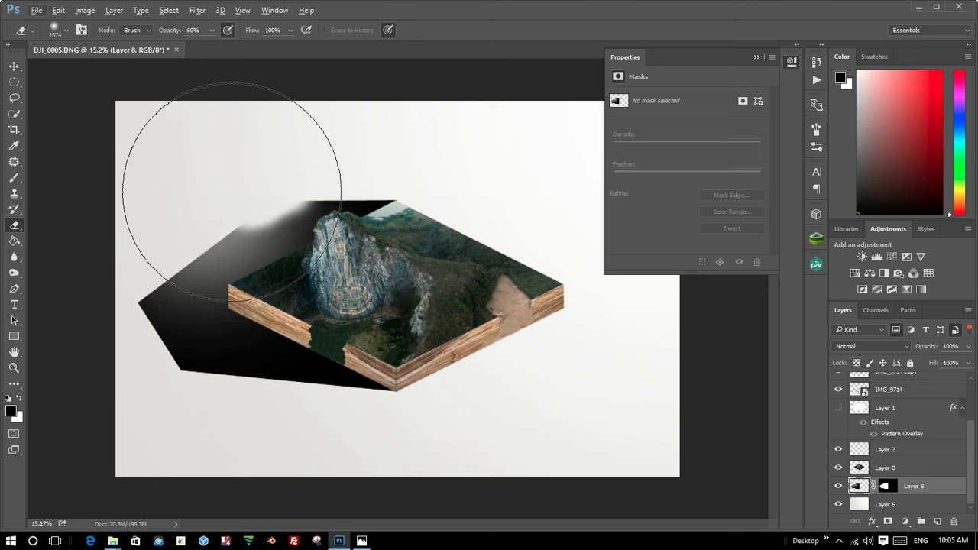
{"action": "left_click_drag", "start_coordinate": [257, 135], "coordinate": [228, 165]}
{"action": "left_click_drag", "start_coordinate": [120, 185], "coordinate": [235, 391]}
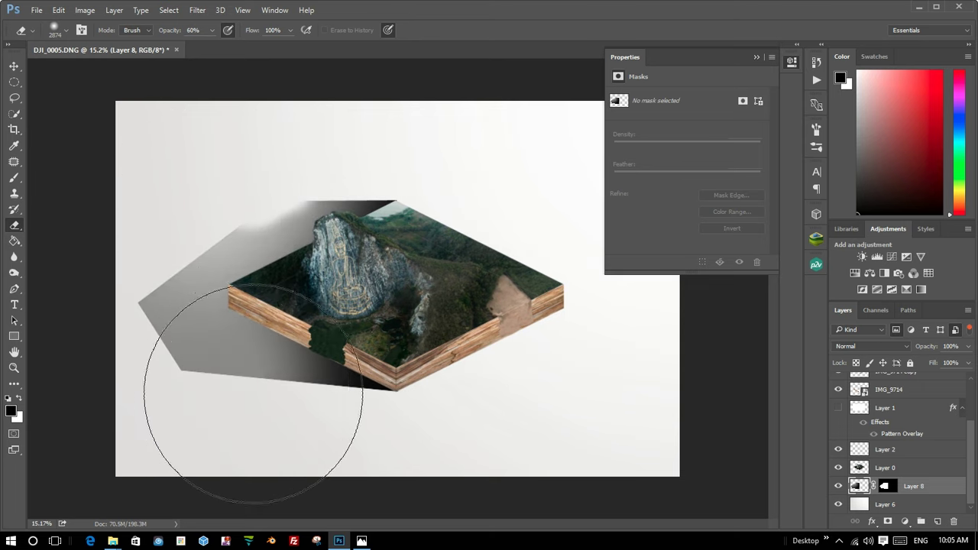
{"action": "mouse_move", "coordinate": [151, 318]}
{"action": "left_mouse_down"}
{"action": "mouse_move", "coordinate": [220, 210]}
{"action": "mouse_move", "coordinate": [185, 225]}
{"action": "left_mouse_up"}
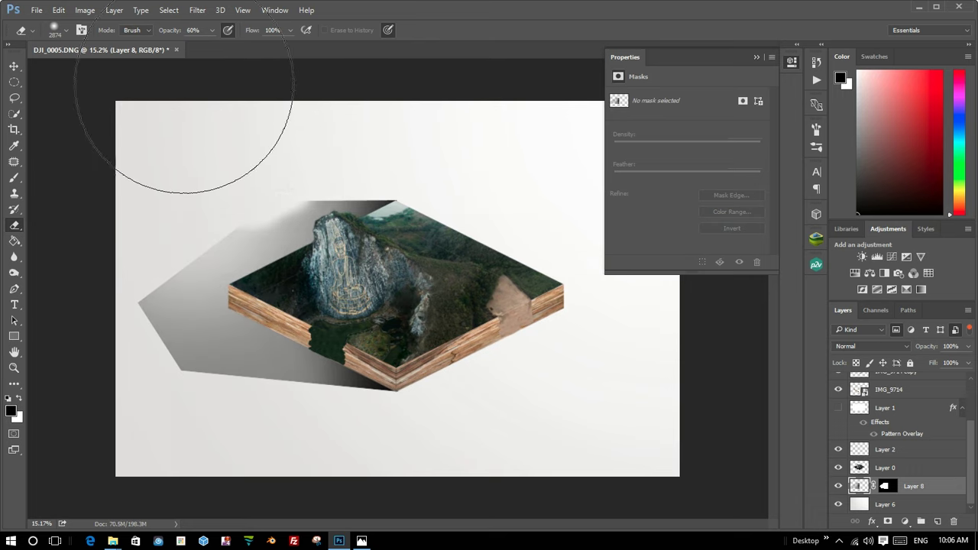
{"action": "left_click", "coordinate": [196, 30]}
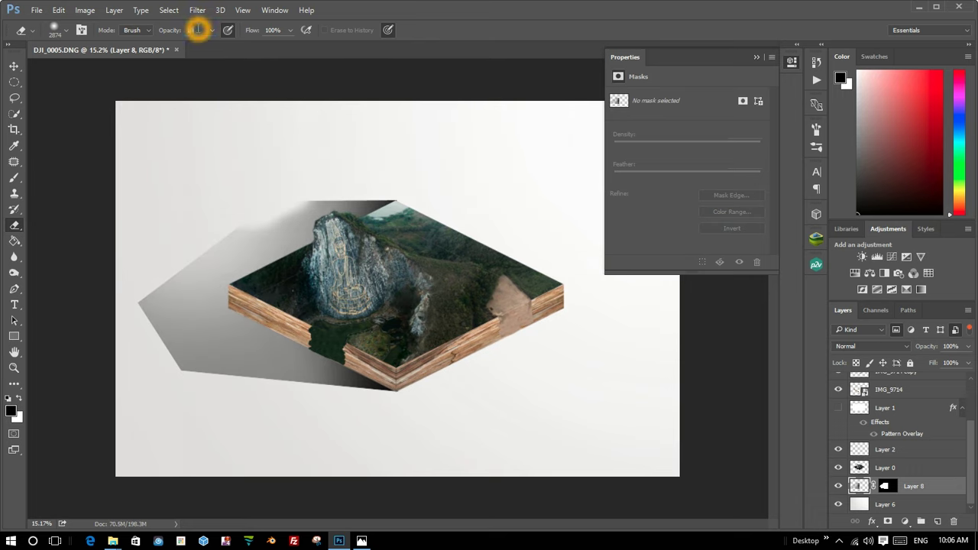
At 100 eraser opacity, wipe away the shadow's left and lower-left parts.
{"action": "type", "text": "20100"}
{"action": "left_click_drag", "start_coordinate": [161, 229], "coordinate": [168, 428]}
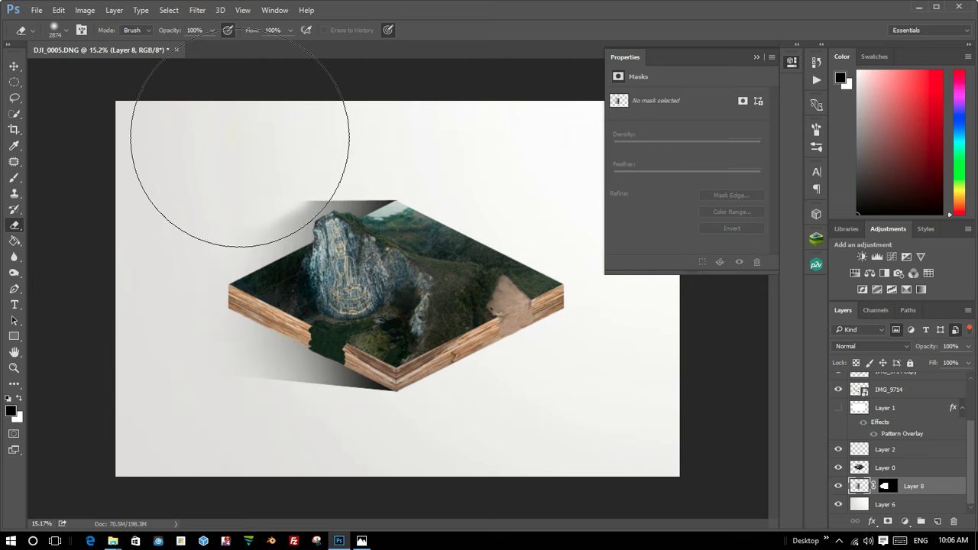
{"action": "mouse_move", "coordinate": [168, 428]}
{"action": "left_mouse_down"}
{"action": "mouse_move", "coordinate": [246, 142]}
{"action": "mouse_move", "coordinate": [273, 102]}
{"action": "mouse_move", "coordinate": [272, 151]}
{"action": "left_mouse_up"}
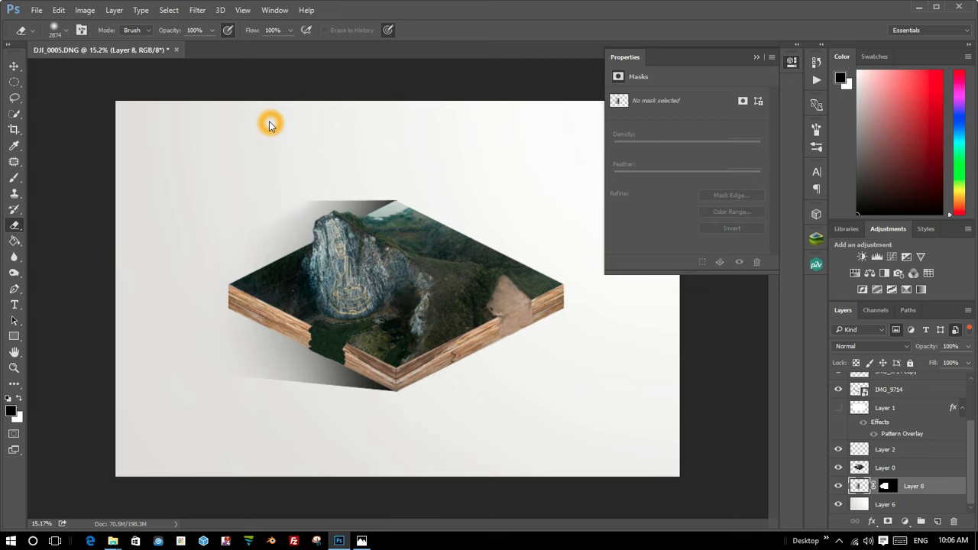
{"action": "scroll", "coordinate": [271, 151], "scroll_direction": "down", "scroll_amount": 2}
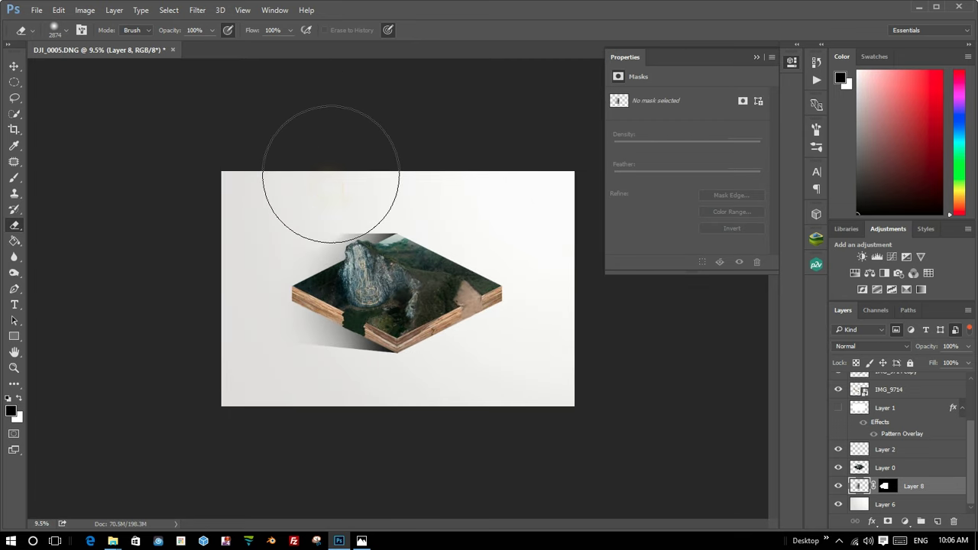
{"action": "left_click_drag", "start_coordinate": [317, 185], "coordinate": [316, 199]}
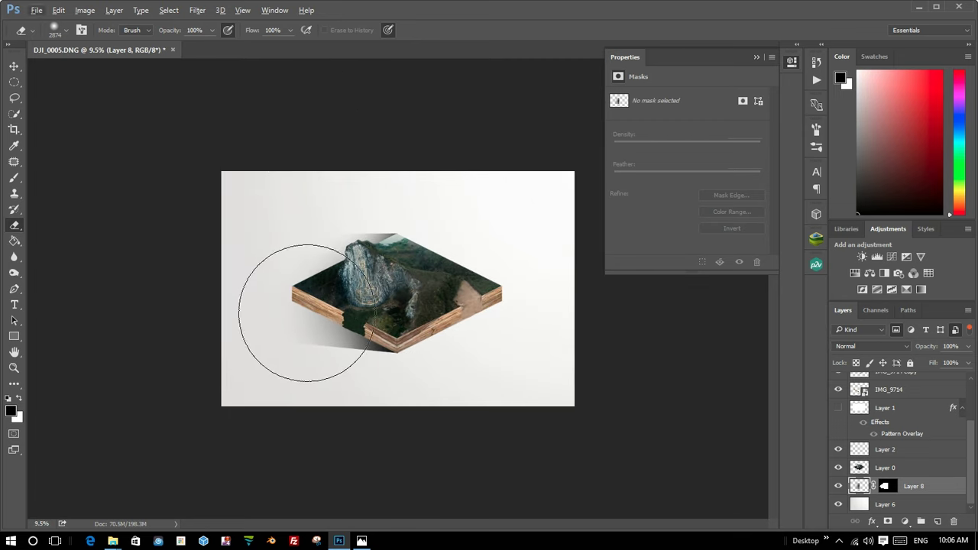
{"action": "left_click", "coordinate": [292, 318]}
{"action": "scroll", "coordinate": [293, 316], "scroll_direction": "up", "scroll_amount": 2}
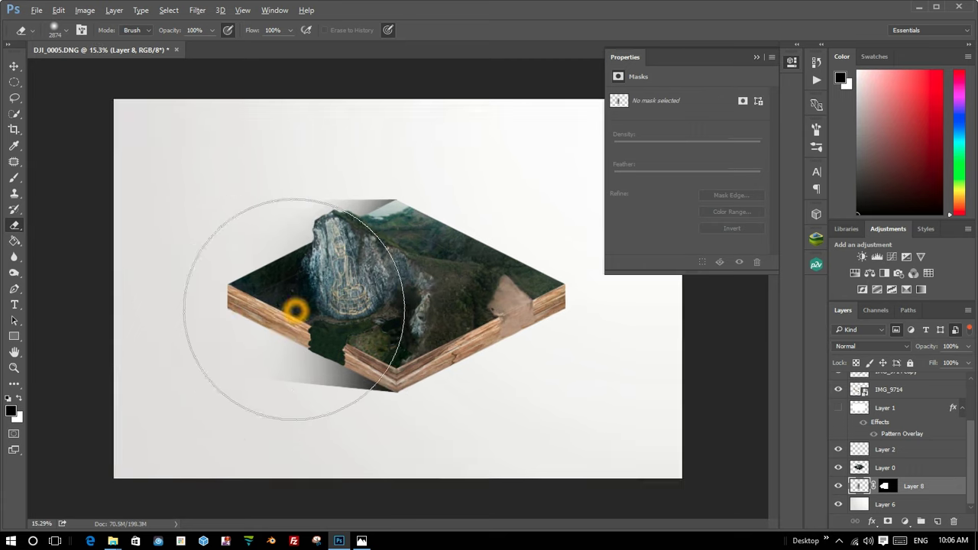
{"action": "scroll", "coordinate": [363, 331], "scroll_direction": "down", "scroll_amount": 1}
{"action": "scroll", "coordinate": [352, 290], "scroll_direction": "up", "scroll_amount": 1}
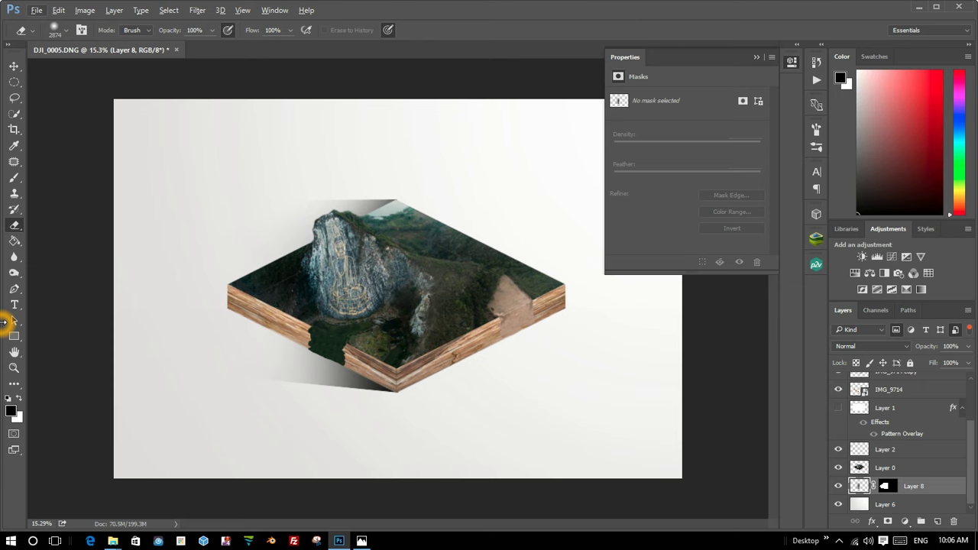
{"action": "scroll", "coordinate": [250, 260], "scroll_direction": "down", "scroll_amount": 1}
{"action": "scroll", "coordinate": [270, 201], "scroll_direction": "up", "scroll_amount": 1}
{"action": "scroll", "coordinate": [280, 215], "scroll_direction": "up", "scroll_amount": 1}
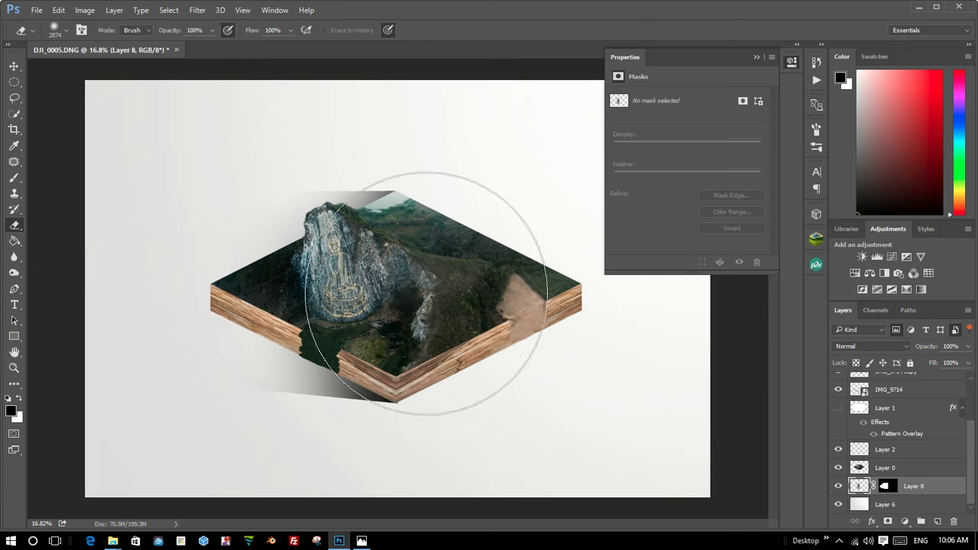
Step back twice, then erase the shadow's upper edge, left wedge and lower part to white.
{"action": "key", "text": "ctrl+alt+z"}
{"action": "key", "text": "ctrl+alt+z"}
{"action": "key", "text": "ctrl+alt+z"}
{"action": "key", "text": "ctrl+alt+z"}
{"action": "key", "text": "ctrl+alt+z"}
{"action": "key", "text": "ctrl+alt+z"}
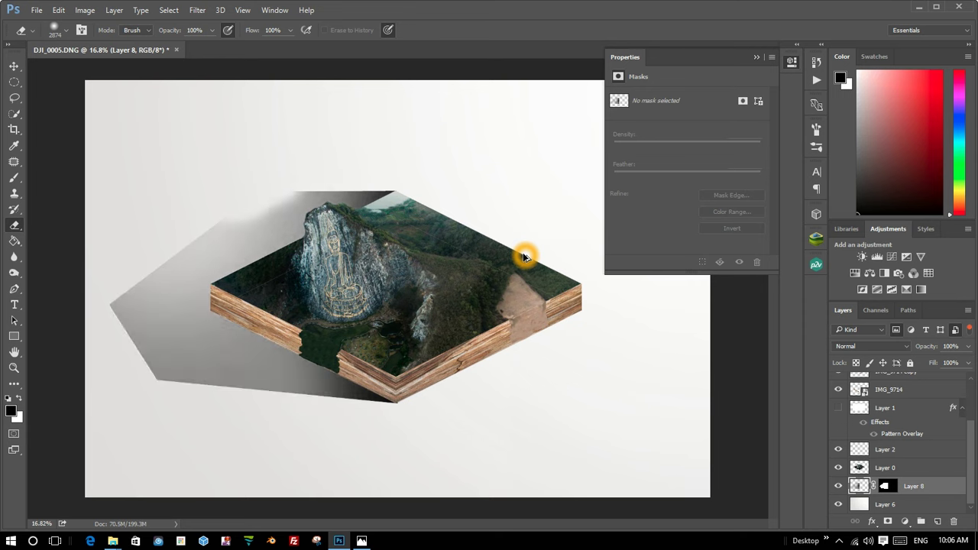
{"action": "key", "text": "ctrl+alt+z"}
{"action": "key", "text": "ctrl+alt+z"}
{"action": "key", "text": "ctrl+alt+z"}
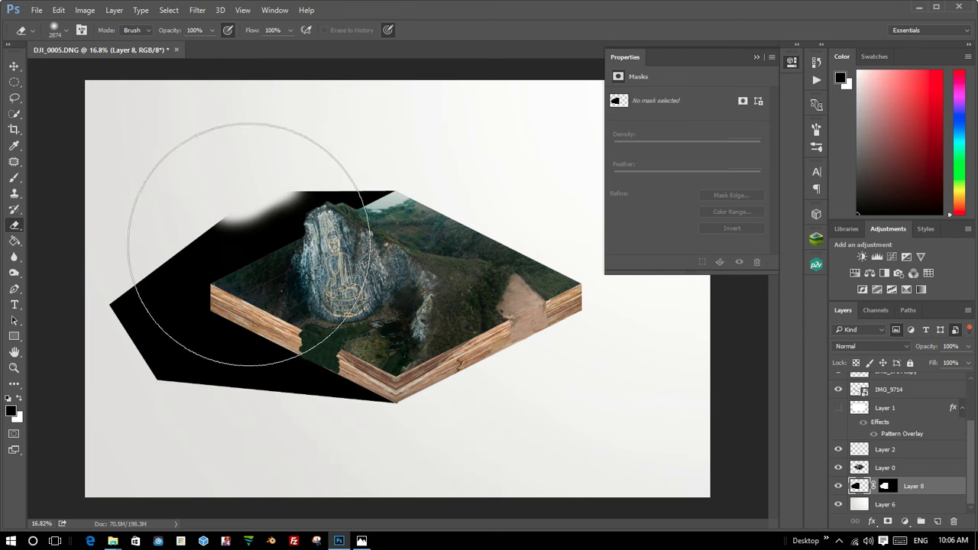
{"action": "left_click", "coordinate": [232, 175]}
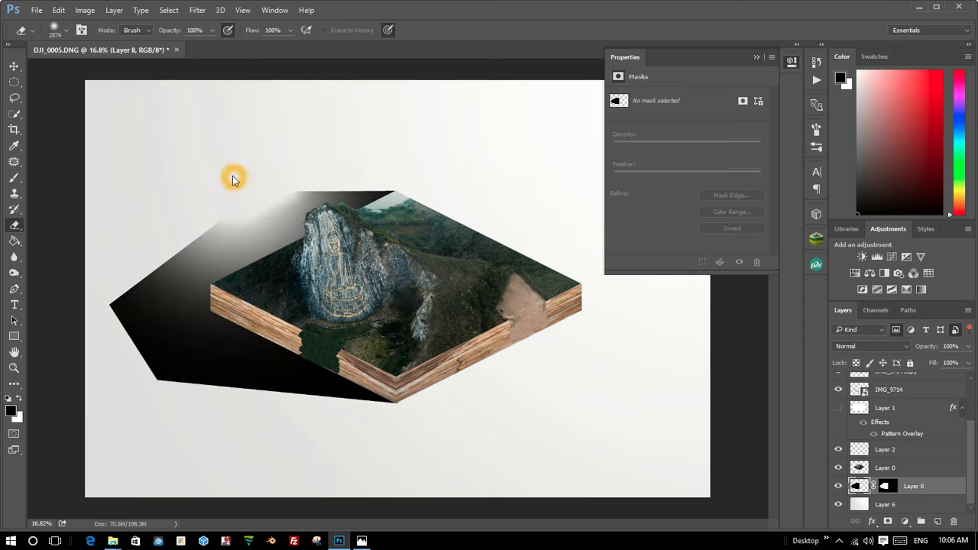
{"action": "left_click", "coordinate": [150, 260]}
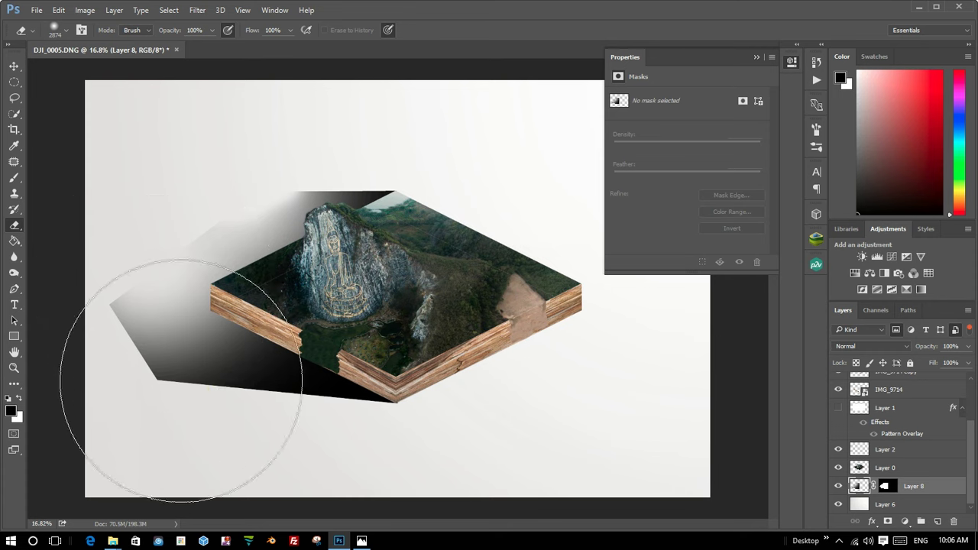
{"action": "left_click", "coordinate": [199, 394]}
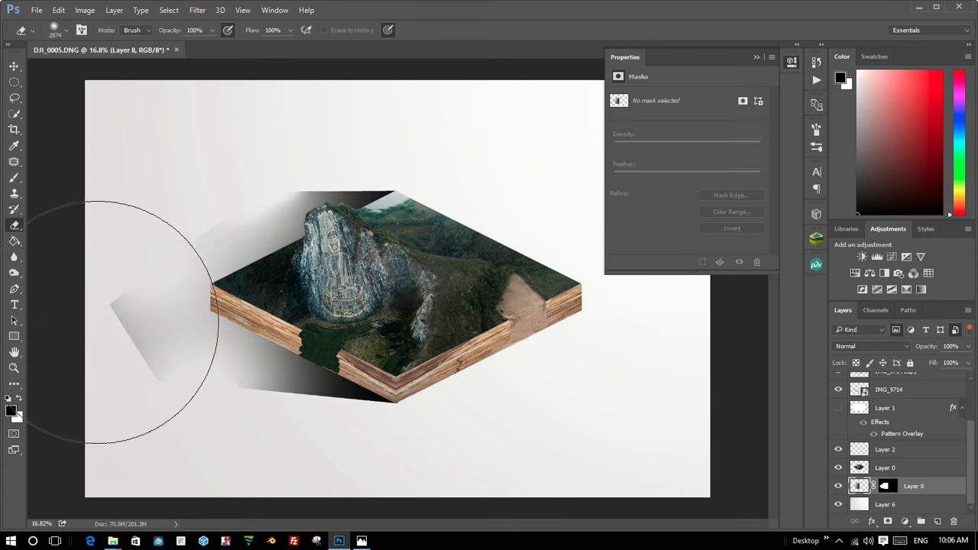
{"action": "left_click", "coordinate": [90, 317]}
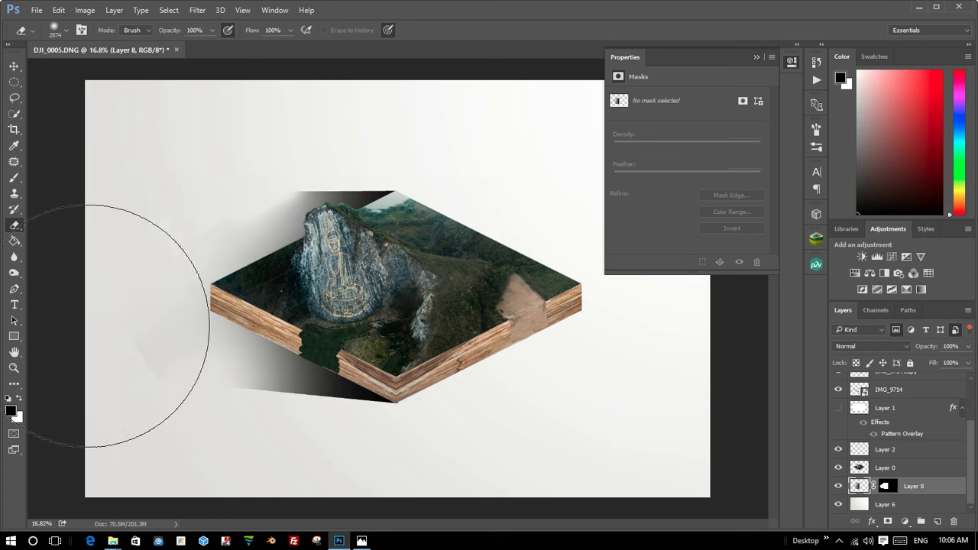
{"action": "left_click", "coordinate": [66, 400]}
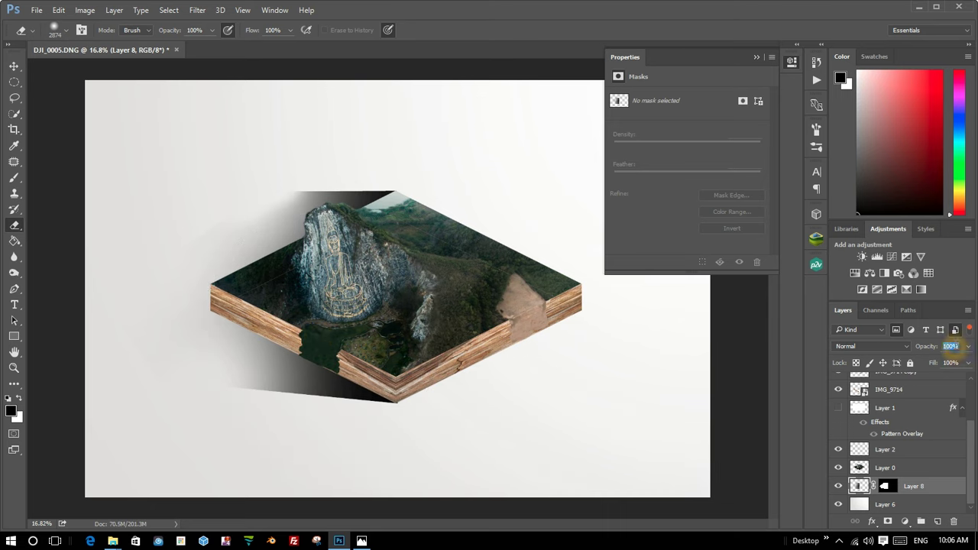
Switch to the Move tool and zoom around to inspect the shadow.
{"action": "scroll", "coordinate": [955, 346], "scroll_direction": "down", "scroll_amount": 5}
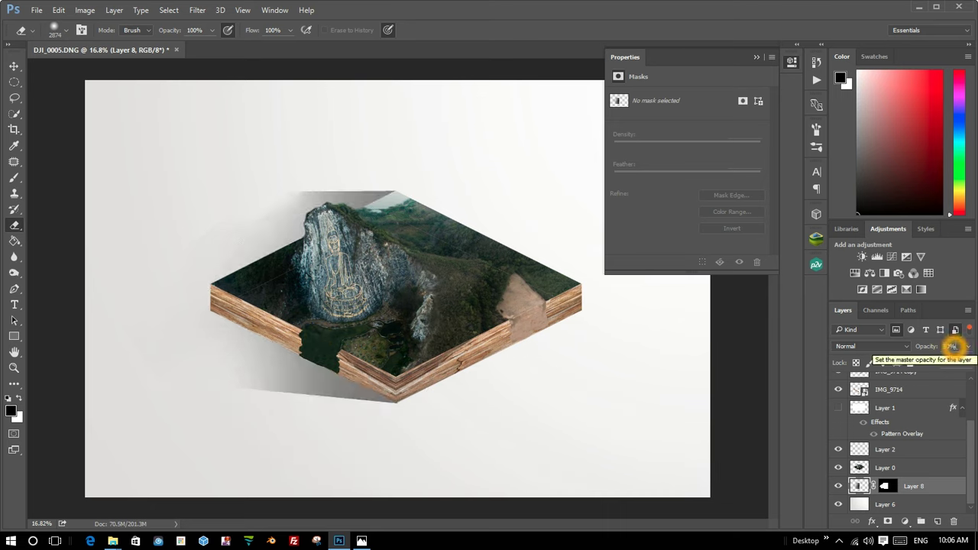
{"action": "scroll", "coordinate": [955, 347], "scroll_direction": "down", "scroll_amount": 2}
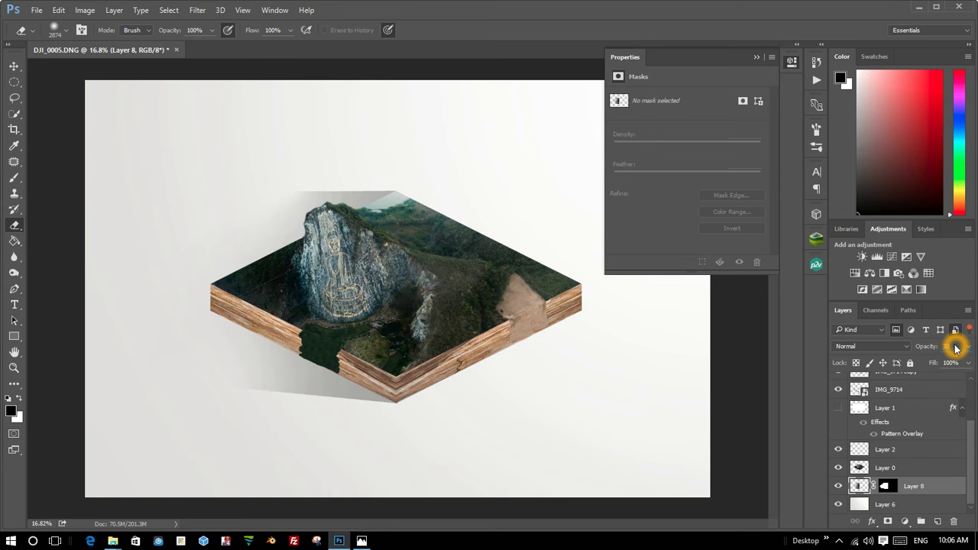
{"action": "left_click", "coordinate": [437, 251]}
{"action": "left_click", "coordinate": [291, 257]}
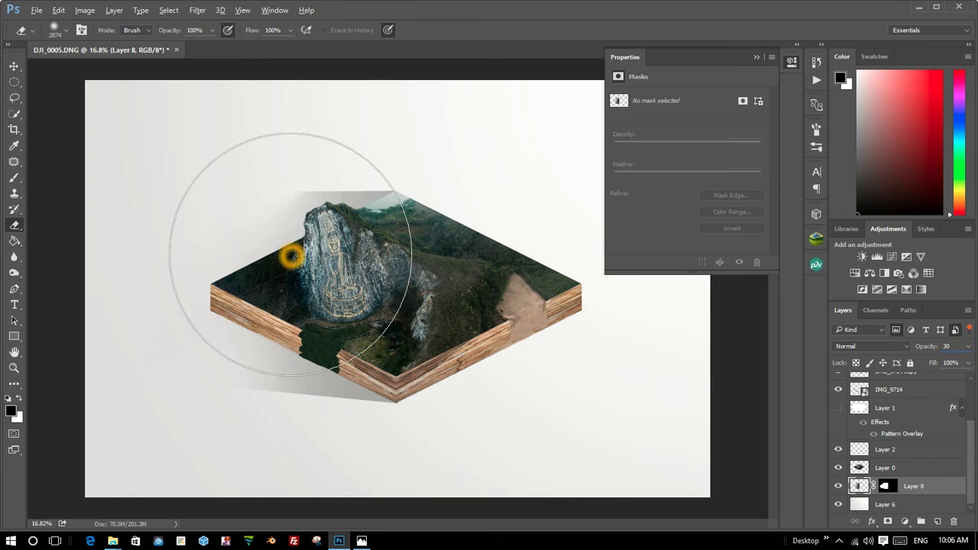
{"action": "left_click", "coordinate": [16, 66]}
{"action": "scroll", "coordinate": [218, 209], "scroll_direction": "down", "scroll_amount": 2}
{"action": "scroll", "coordinate": [343, 233], "scroll_direction": "up", "scroll_amount": 2}
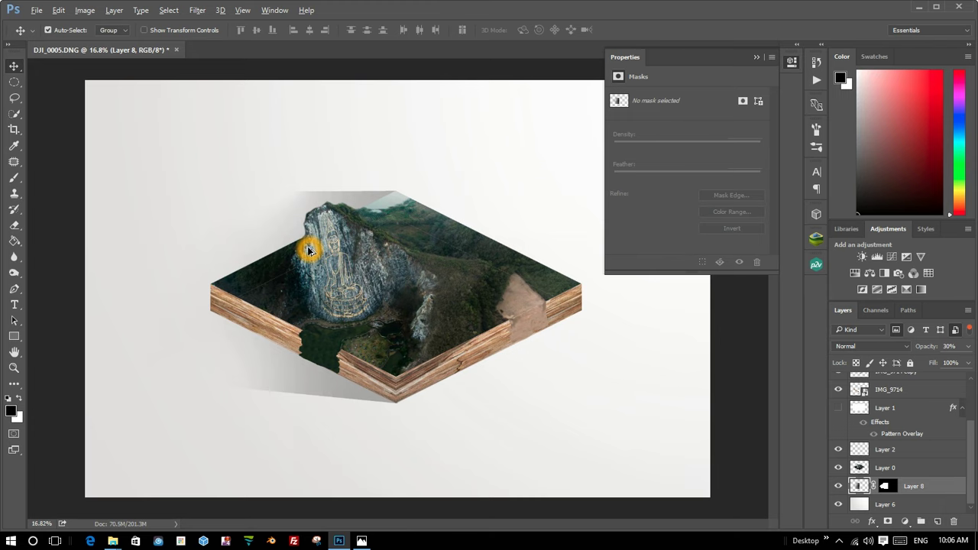
{"action": "scroll", "coordinate": [365, 173], "scroll_direction": "down", "scroll_amount": 2}
{"action": "scroll", "coordinate": [360, 207], "scroll_direction": "up", "scroll_amount": 1}
{"action": "scroll", "coordinate": [360, 207], "scroll_direction": "up", "scroll_amount": 1}
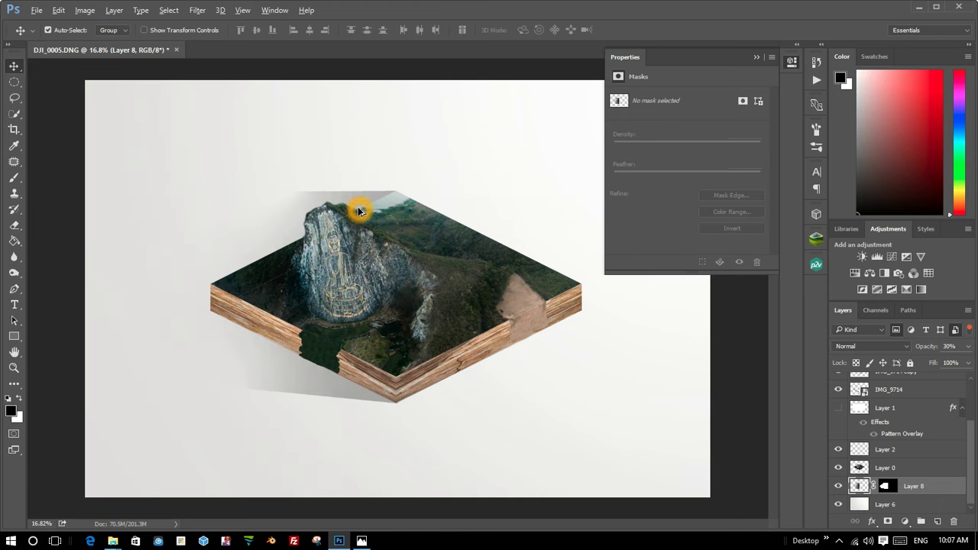
{"action": "scroll", "coordinate": [374, 200], "scroll_direction": "up", "scroll_amount": 1}
{"action": "scroll", "coordinate": [378, 196], "scroll_direction": "up", "scroll_amount": 1}
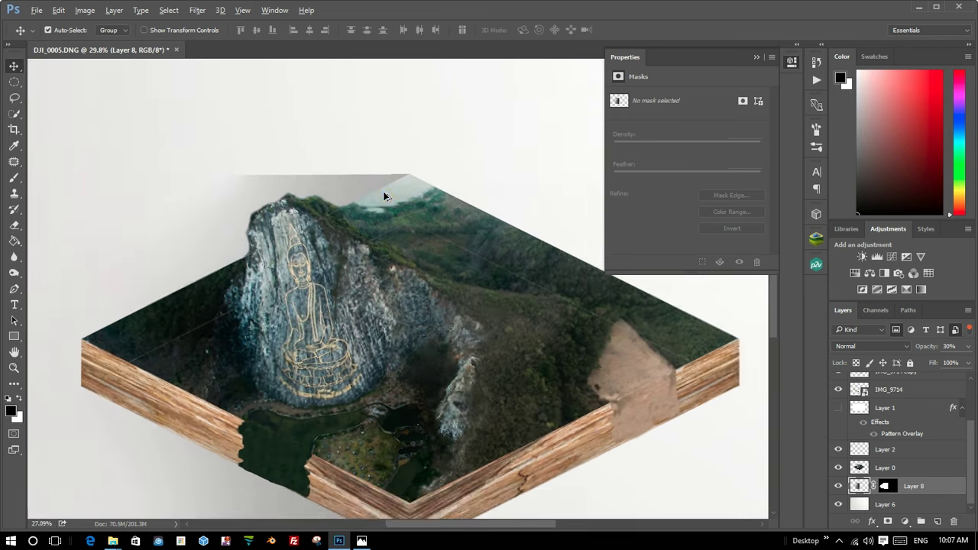
{"action": "scroll", "coordinate": [382, 193], "scroll_direction": "down", "scroll_amount": 2}
{"action": "scroll", "coordinate": [385, 194], "scroll_direction": "down", "scroll_amount": 1}
{"action": "scroll", "coordinate": [432, 221], "scroll_direction": "up", "scroll_amount": 1}
{"action": "scroll", "coordinate": [432, 222], "scroll_direction": "up", "scroll_amount": 1}
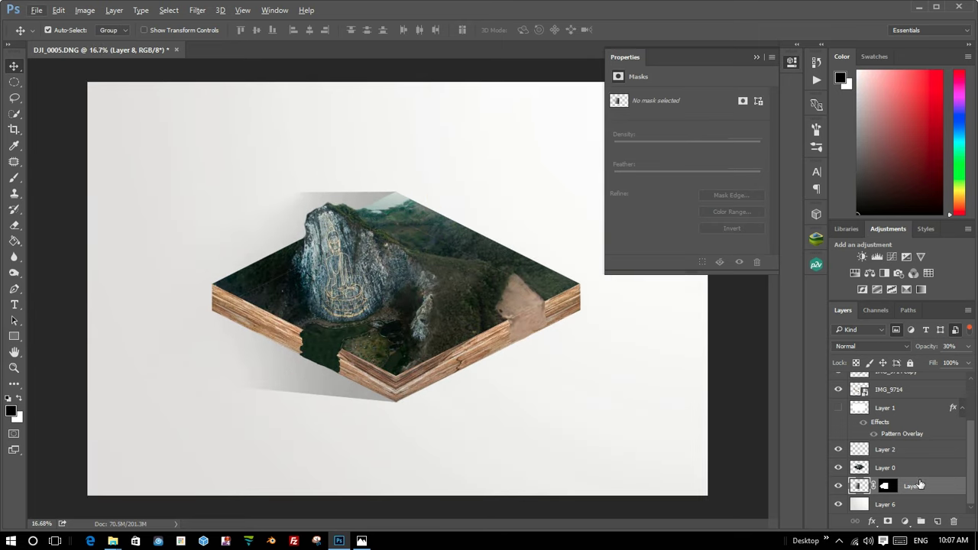
Lower Layer 8's opacity to 20% and review the faint shadow.
{"action": "left_click", "coordinate": [952, 346]}
{"action": "type", "text": "20"}
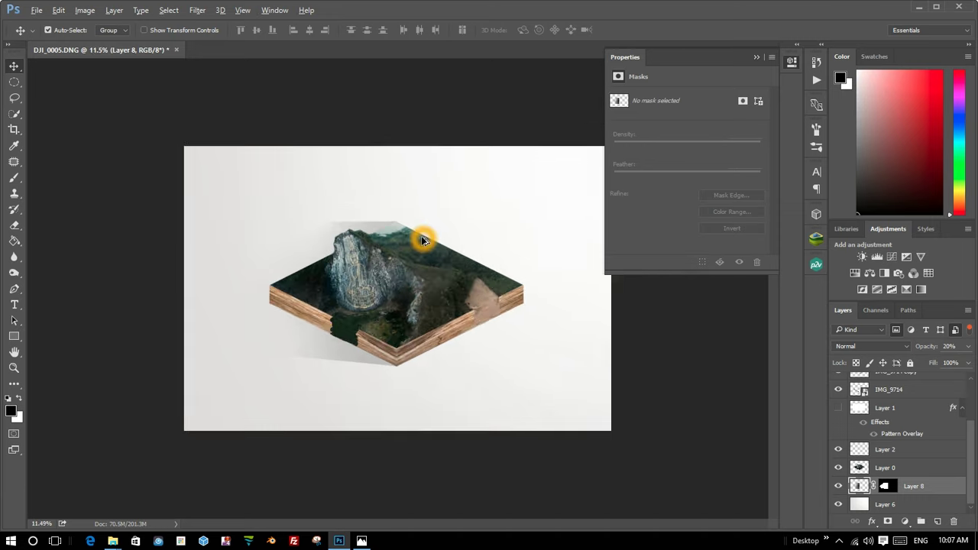
{"action": "scroll", "coordinate": [422, 236], "scroll_direction": "down", "scroll_amount": 1}
{"action": "scroll", "coordinate": [244, 239], "scroll_direction": "up", "scroll_amount": 1}
{"action": "scroll", "coordinate": [244, 239], "scroll_direction": "up", "scroll_amount": 1}
{"action": "scroll", "coordinate": [245, 239], "scroll_direction": "up", "scroll_amount": 1}
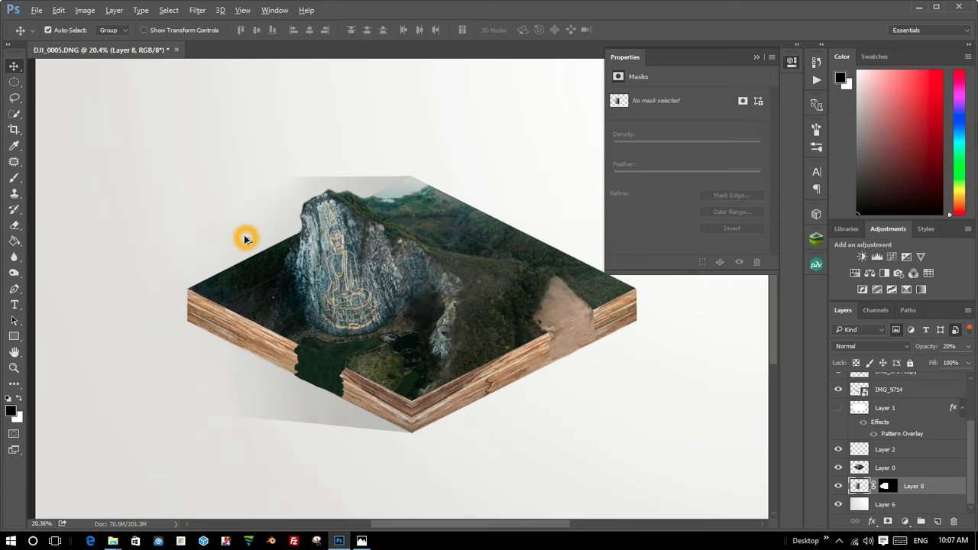
{"action": "scroll", "coordinate": [244, 261], "scroll_direction": "down", "scroll_amount": 1}
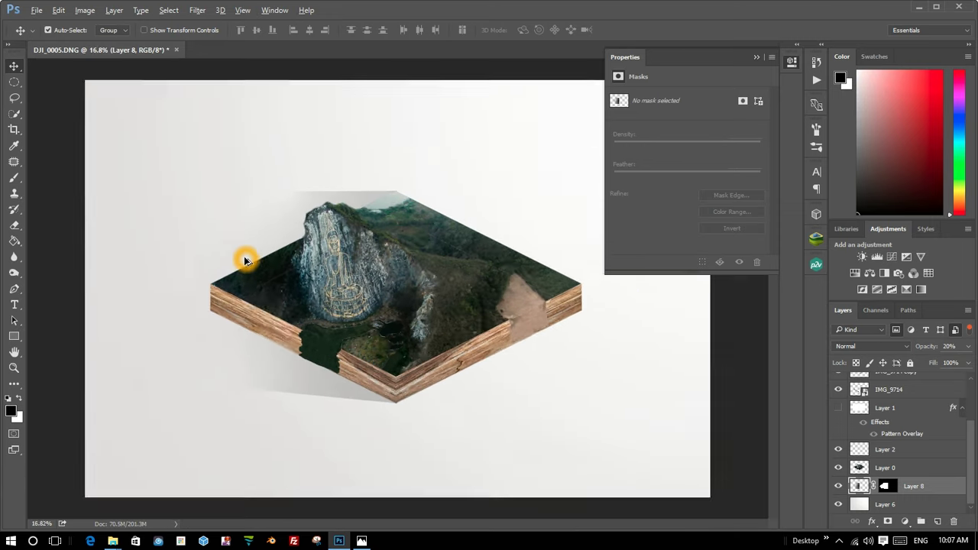
{"action": "scroll", "coordinate": [245, 261], "scroll_direction": "down", "scroll_amount": 1}
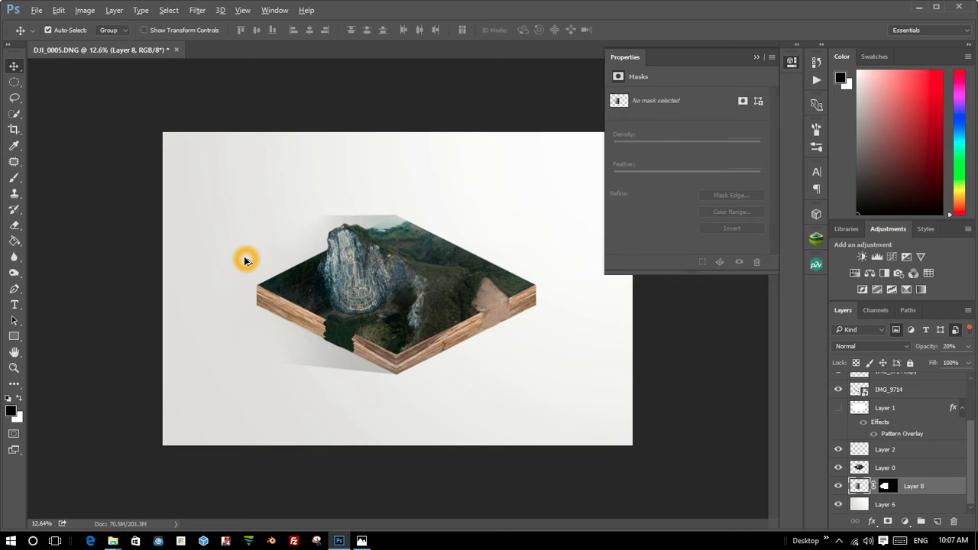
{"action": "scroll", "coordinate": [246, 261], "scroll_direction": "up", "scroll_amount": 1}
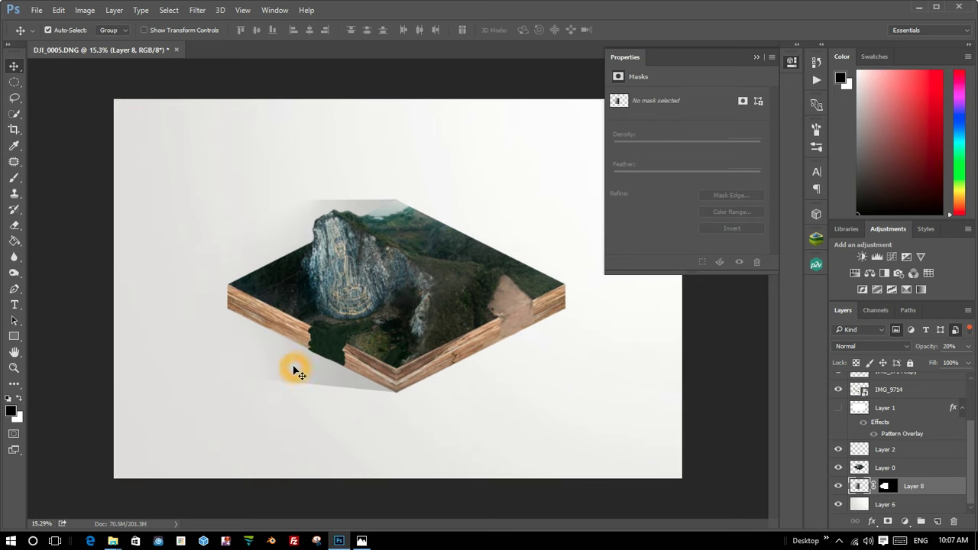
Rotate the Layer 8 shadow about -12° and shift it down and left.
{"action": "key", "text": "ctrl+t"}
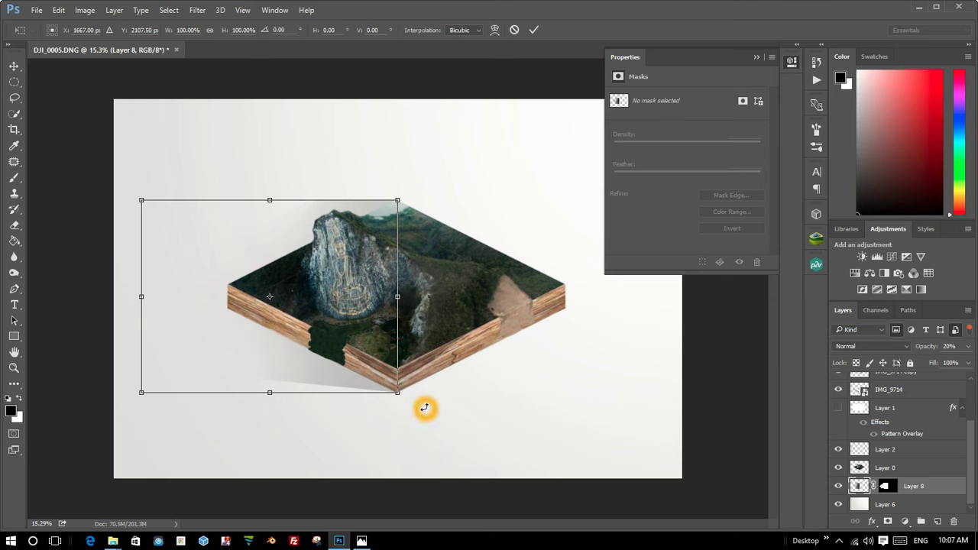
{"action": "left_click_drag", "start_coordinate": [421, 405], "coordinate": [464, 382]}
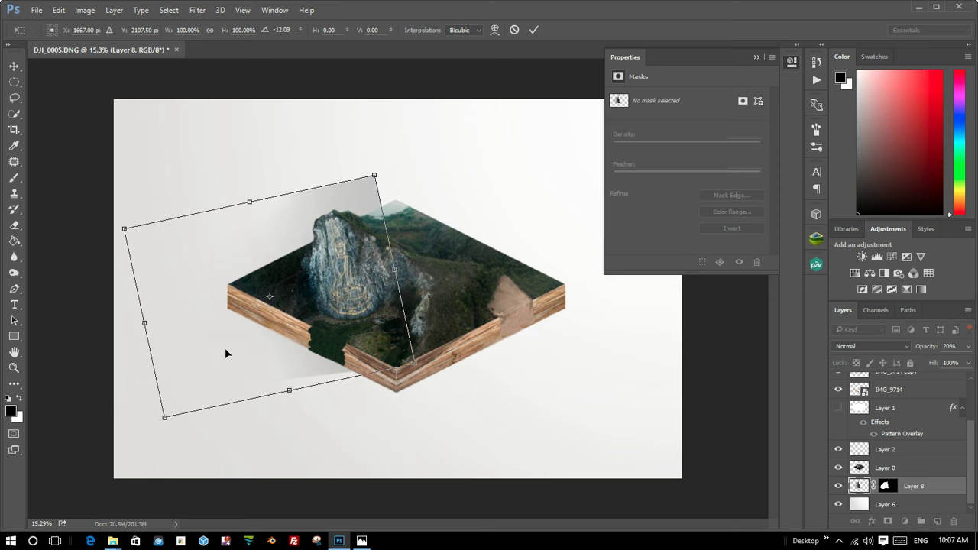
{"action": "mouse_move", "coordinate": [225, 348]}
{"action": "left_mouse_down"}
{"action": "mouse_move", "coordinate": [234, 371]}
{"action": "mouse_move", "coordinate": [208, 384]}
{"action": "left_mouse_up"}
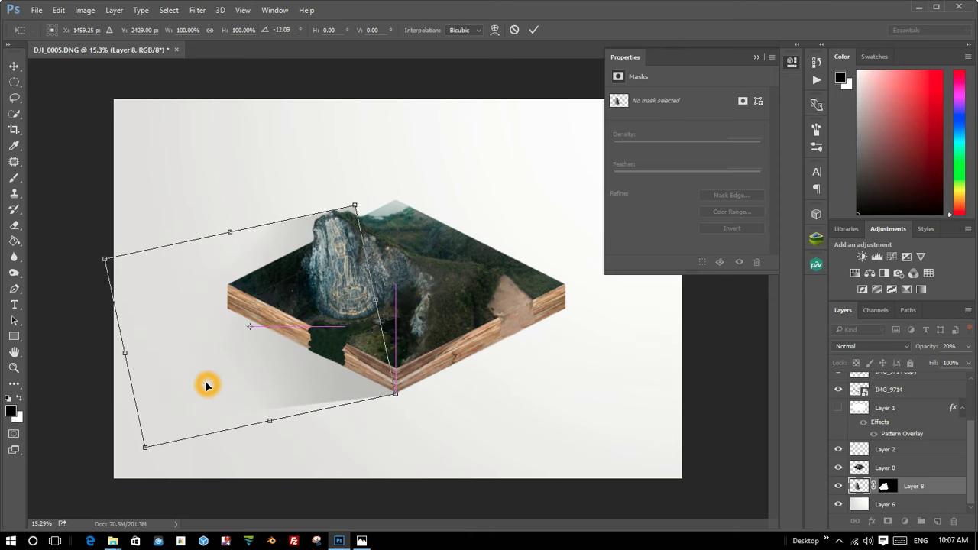
Distort the shadow's corners so it slants out beneath the block's left side.
{"action": "right_click", "coordinate": [270, 280]}
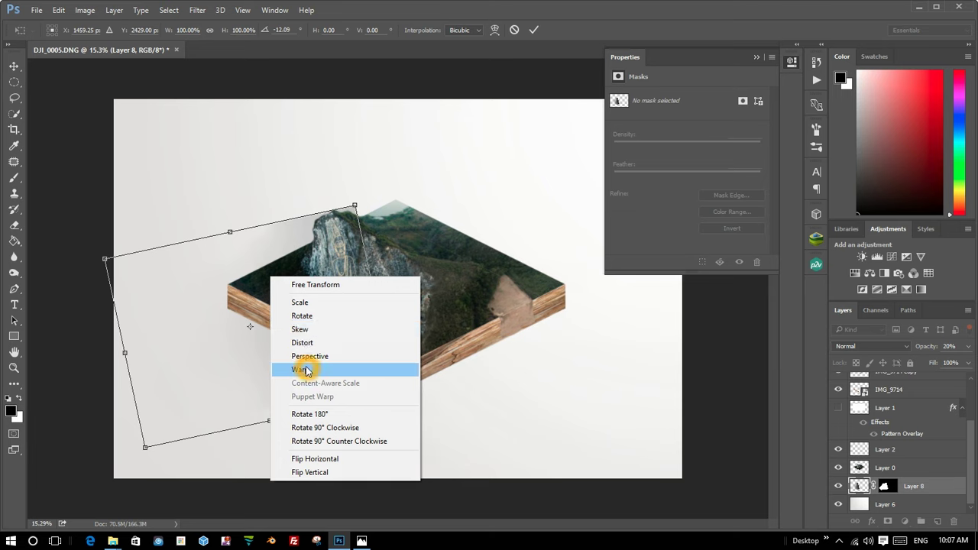
{"action": "left_click", "coordinate": [313, 344]}
{"action": "left_click_drag", "start_coordinate": [358, 205], "coordinate": [395, 200]}
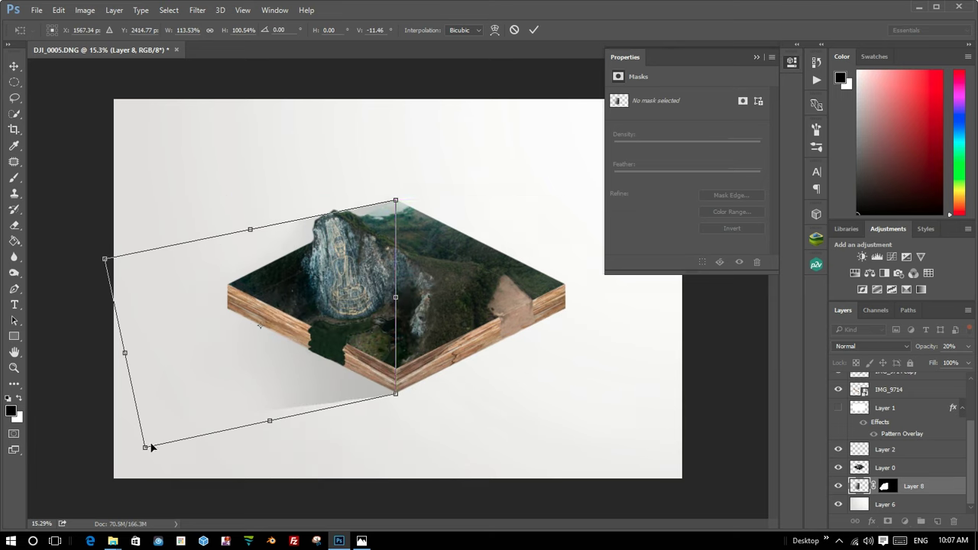
{"action": "left_click_drag", "start_coordinate": [146, 450], "coordinate": [146, 434]}
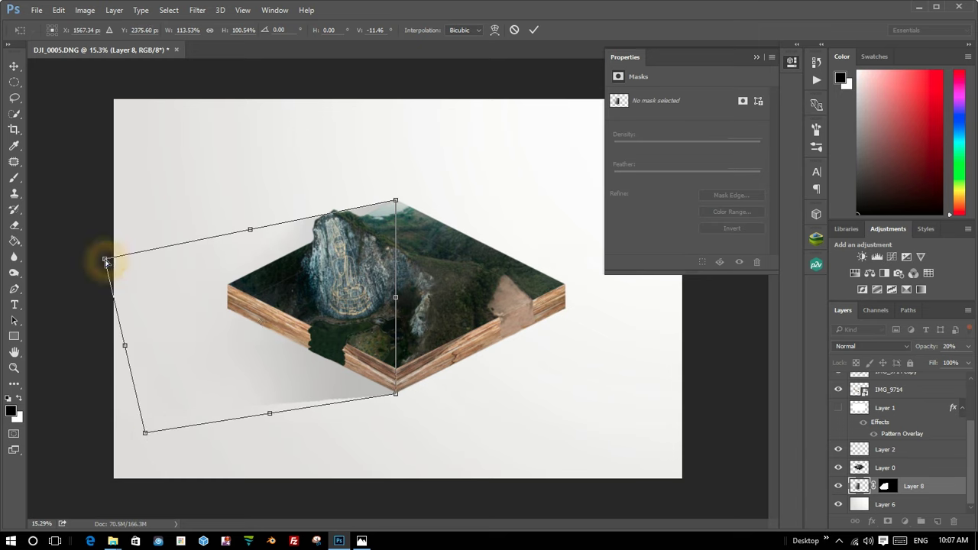
{"action": "left_click_drag", "start_coordinate": [105, 261], "coordinate": [105, 277]}
{"action": "left_click_drag", "start_coordinate": [145, 434], "coordinate": [151, 452]}
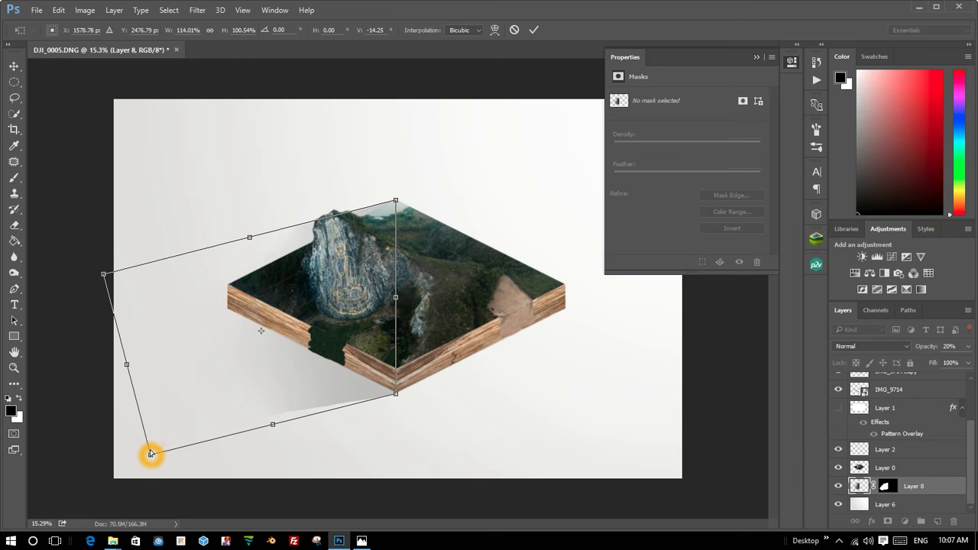
{"action": "left_click_drag", "start_coordinate": [104, 277], "coordinate": [132, 270]}
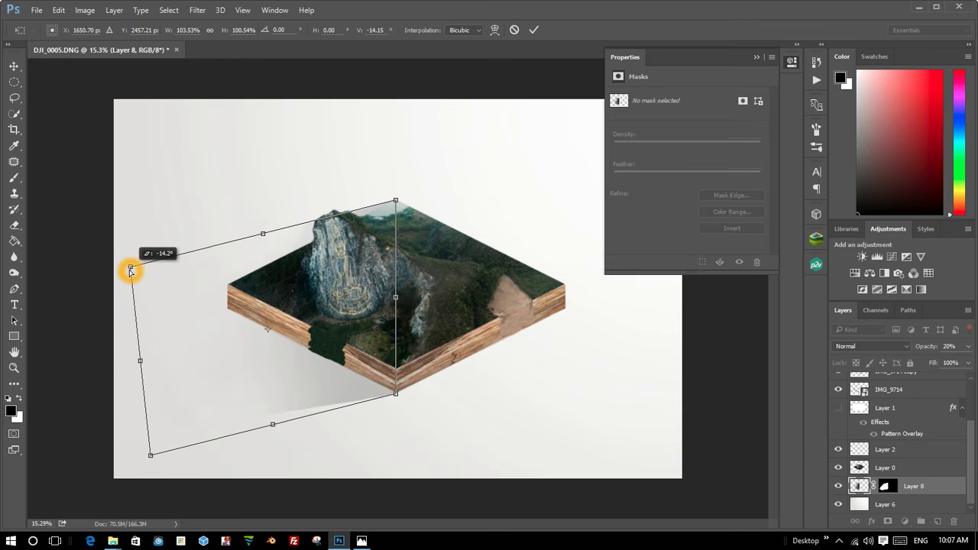
{"action": "left_click_drag", "start_coordinate": [153, 457], "coordinate": [157, 426]}
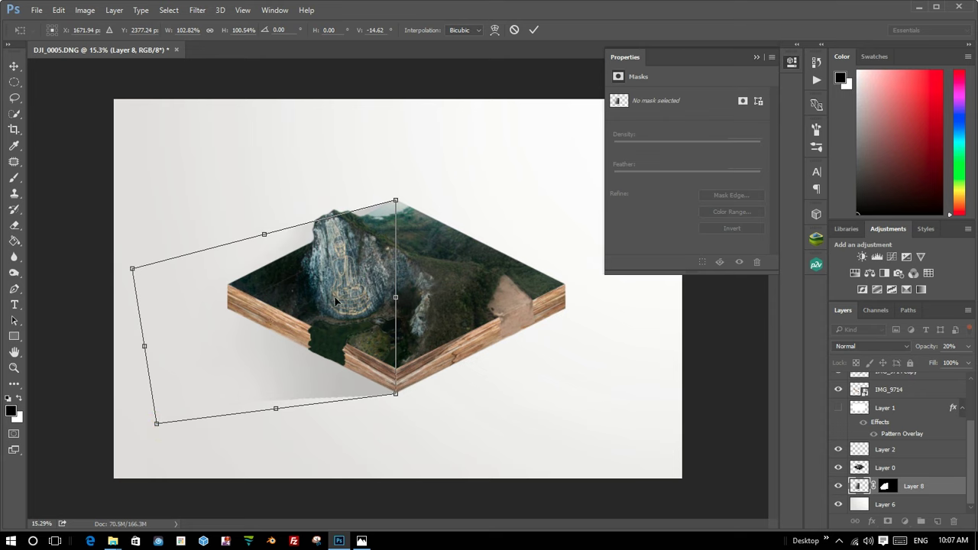
{"action": "scroll", "coordinate": [334, 300], "scroll_direction": "down", "scroll_amount": 3}
{"action": "scroll", "coordinate": [349, 218], "scroll_direction": "up", "scroll_amount": 1}
{"action": "key", "text": "alt+space"}
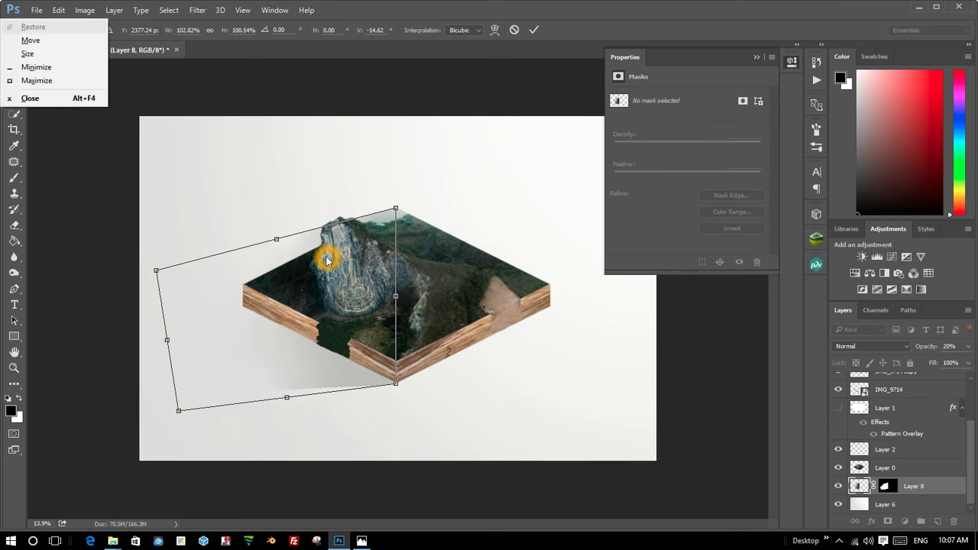
{"action": "left_click", "coordinate": [327, 261]}
Commit the reshaped shadow transform.
{"action": "double_click", "coordinate": [326, 260]}
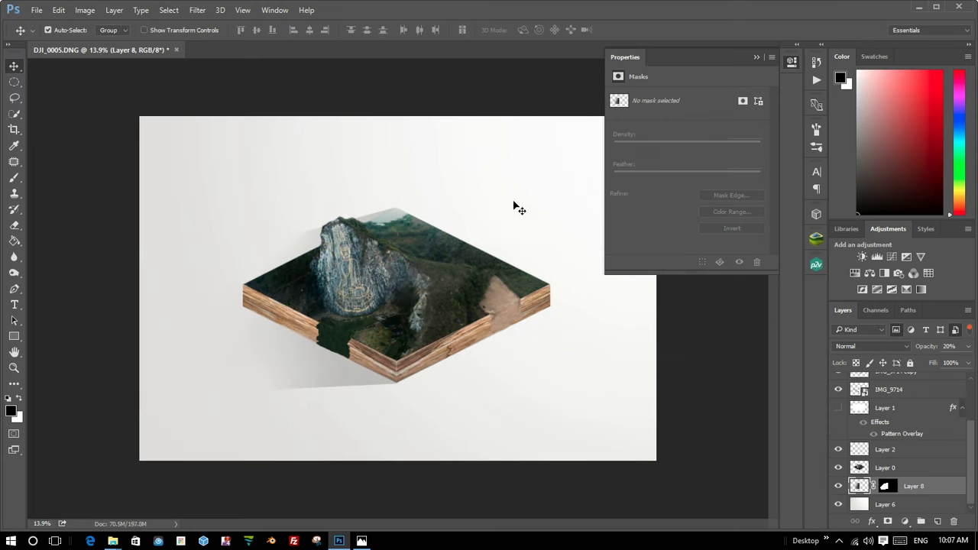
{"action": "scroll", "coordinate": [312, 211], "scroll_direction": "up", "scroll_amount": 1}
{"action": "scroll", "coordinate": [312, 212], "scroll_direction": "down", "scroll_amount": 2}
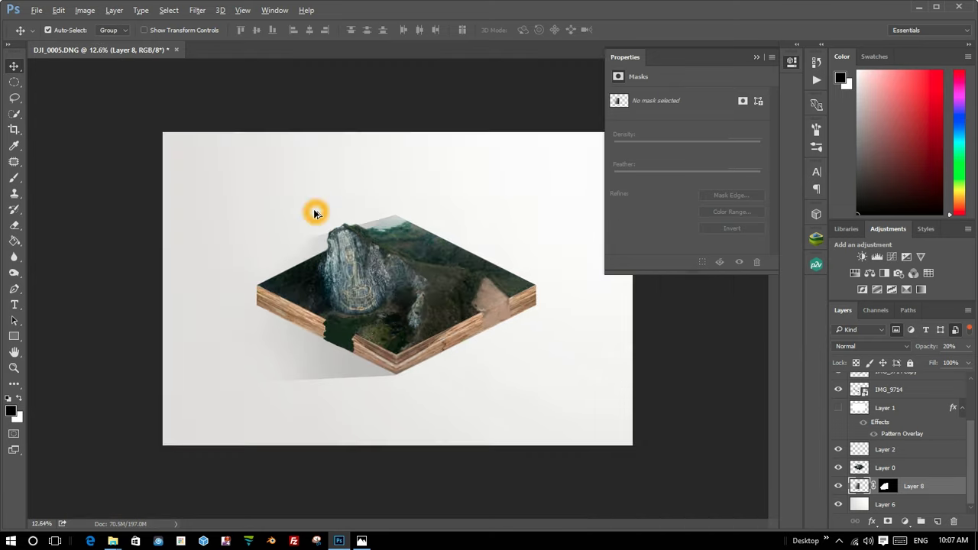
{"action": "scroll", "coordinate": [344, 214], "scroll_direction": "up", "scroll_amount": 1}
{"action": "scroll", "coordinate": [286, 225], "scroll_direction": "up", "scroll_amount": 1}
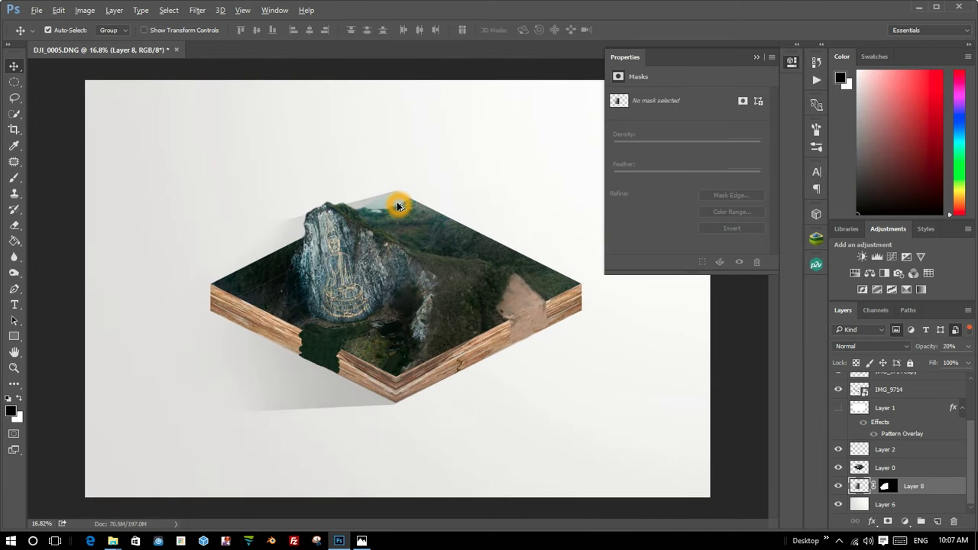
{"action": "scroll", "coordinate": [469, 229], "scroll_direction": "down", "scroll_amount": 1}
{"action": "scroll", "coordinate": [474, 229], "scroll_direction": "down", "scroll_amount": 1}
{"action": "scroll", "coordinate": [465, 244], "scroll_direction": "up", "scroll_amount": 1}
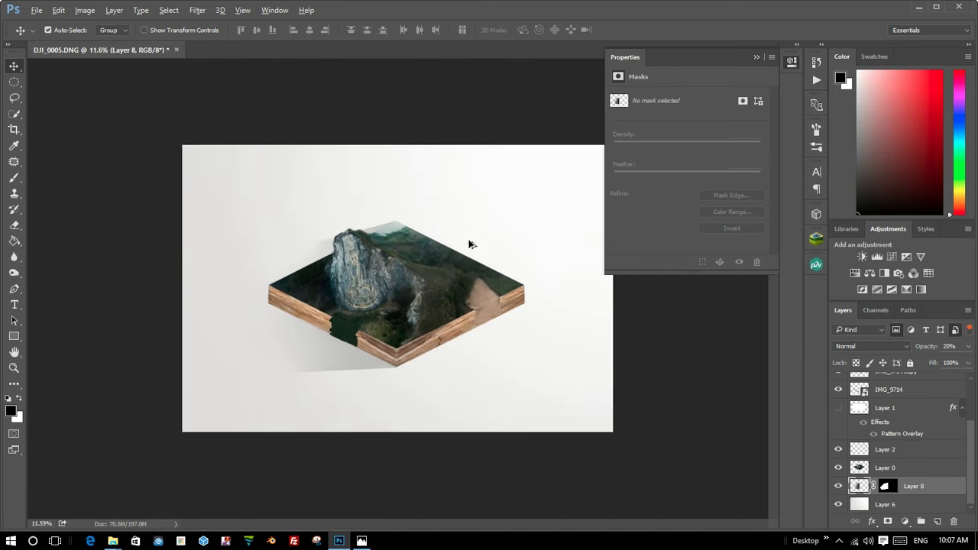
{"action": "scroll", "coordinate": [470, 250], "scroll_direction": "up", "scroll_amount": 1}
{"action": "scroll", "coordinate": [470, 250], "scroll_direction": "down", "scroll_amount": 1}
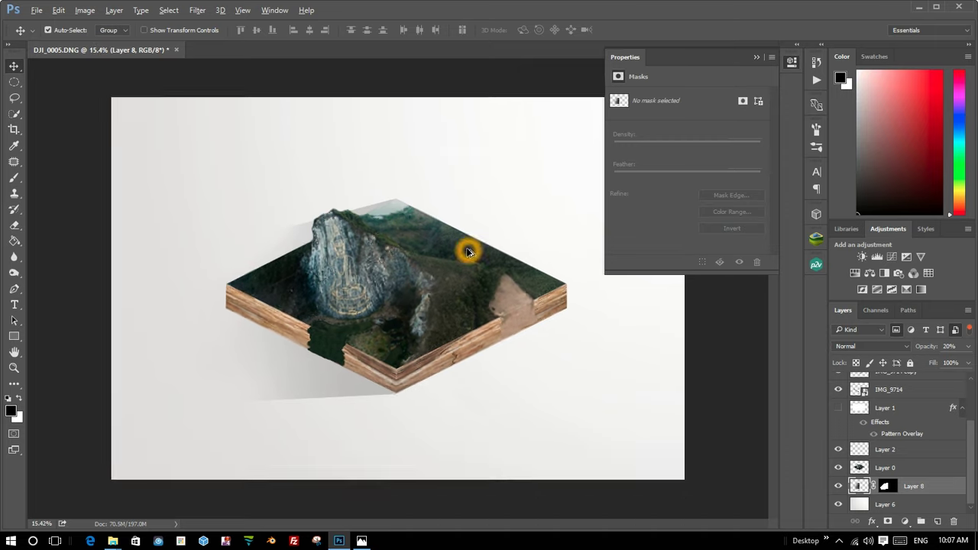
{"action": "scroll", "coordinate": [470, 250], "scroll_direction": "up", "scroll_amount": 2}
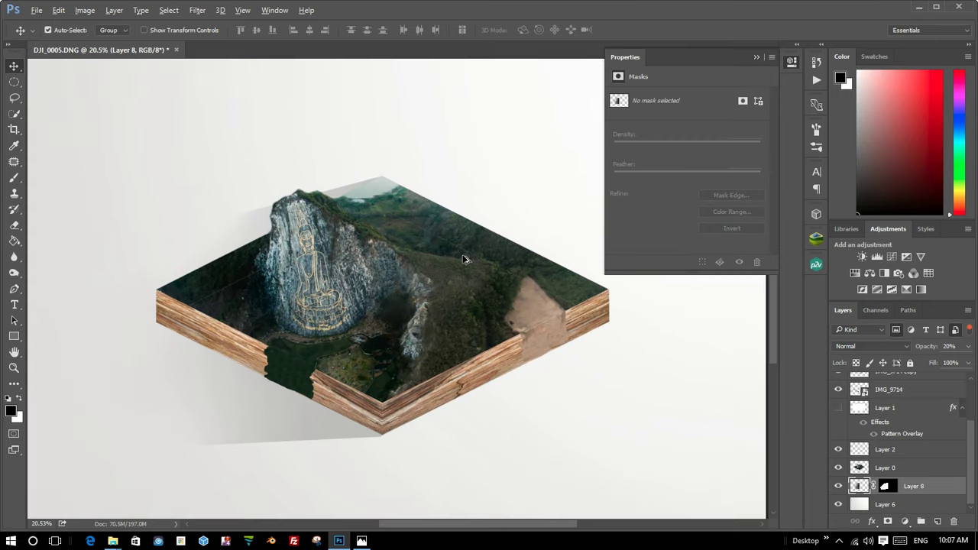
Darken the IMG_9714 cliff layer with Brightness/Contrast at about -103.
{"action": "left_click", "coordinate": [353, 415]}
{"action": "scroll", "coordinate": [348, 409], "scroll_direction": "up", "scroll_amount": 1}
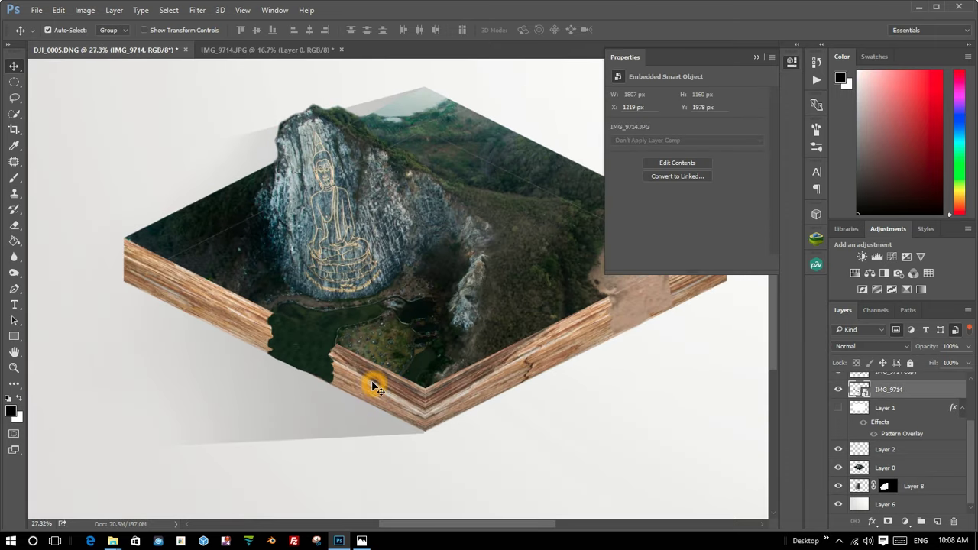
{"action": "right_click", "coordinate": [872, 392]}
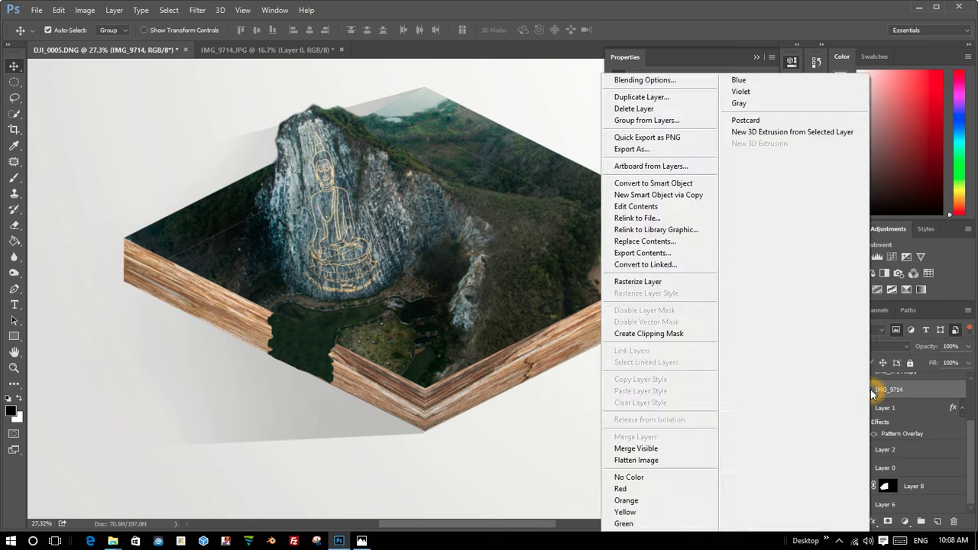
{"action": "key", "text": "Escape"}
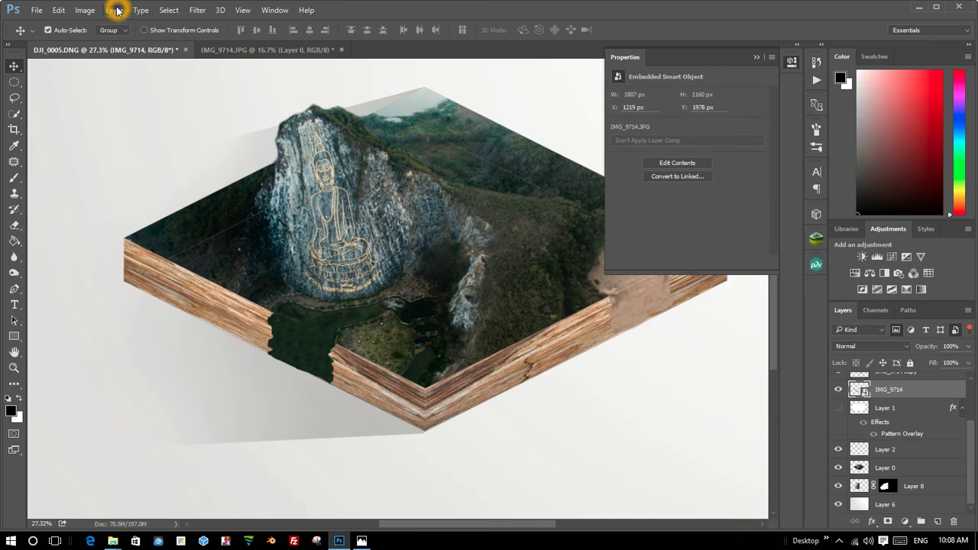
{"action": "left_click", "coordinate": [118, 9]}
{"action": "left_click", "coordinate": [85, 6]}
{"action": "left_click", "coordinate": [85, 9]}
{"action": "mouse_move", "coordinate": [103, 41]}
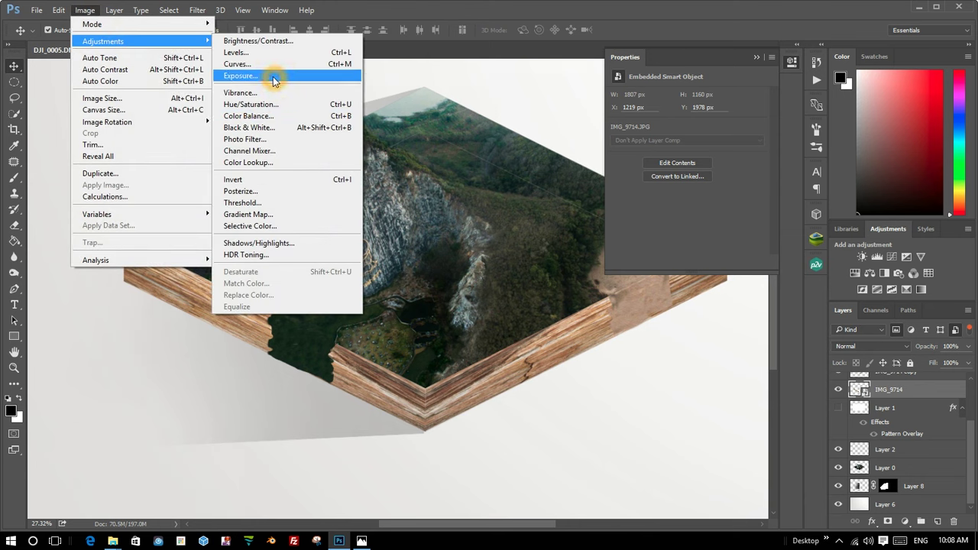
{"action": "left_click", "coordinate": [272, 40]}
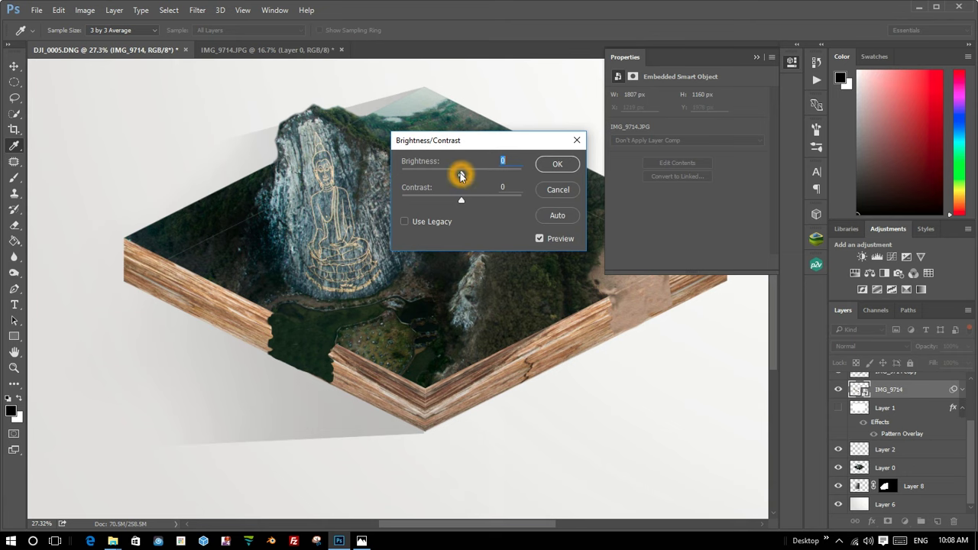
{"action": "left_click_drag", "start_coordinate": [461, 174], "coordinate": [421, 175]}
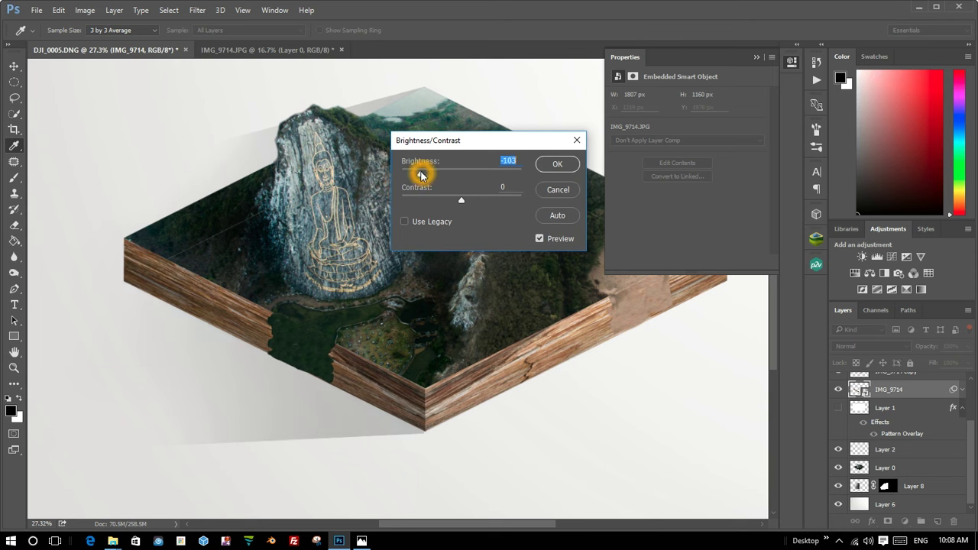
{"action": "left_click", "coordinate": [548, 175]}
Darken the Layer 5 green patch with Brightness/Contrast at -34.
{"action": "key", "text": "v"}
{"action": "left_click_drag", "start_coordinate": [298, 341], "coordinate": [269, 358]}
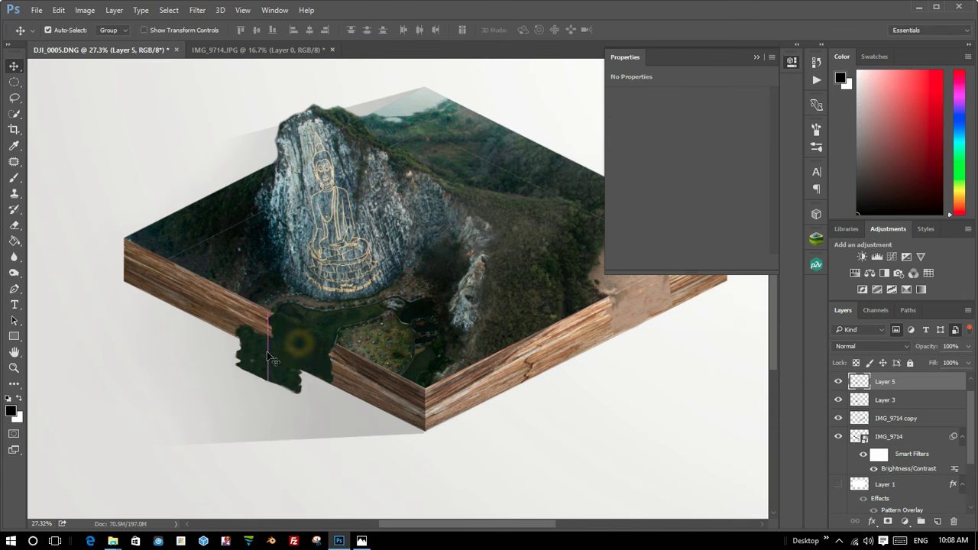
{"action": "key", "text": "ctrl+z"}
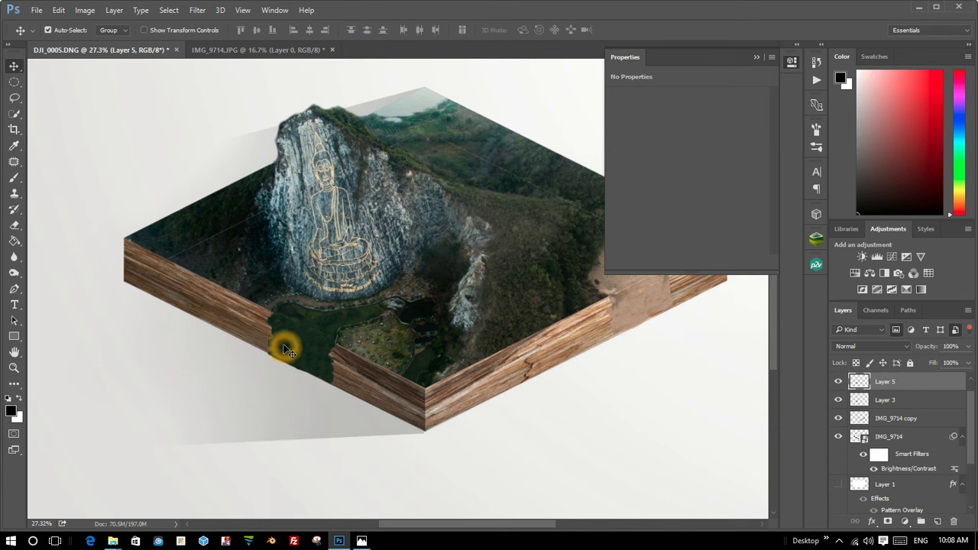
{"action": "left_click", "coordinate": [86, 10]}
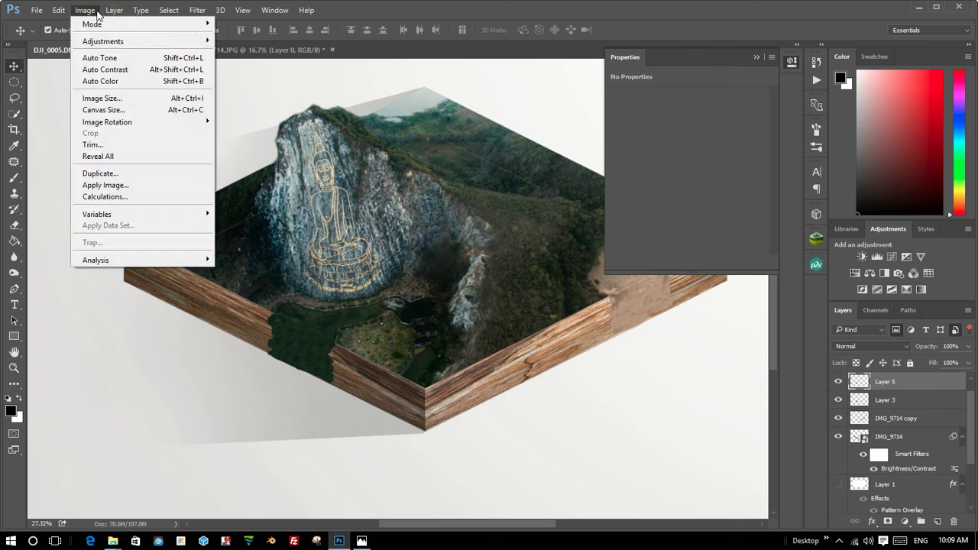
{"action": "left_click", "coordinate": [175, 47]}
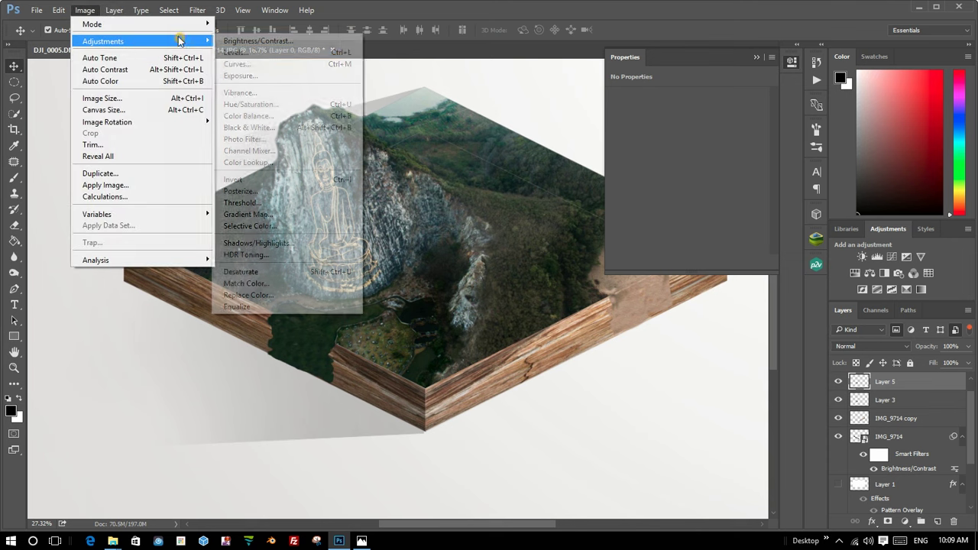
{"action": "left_click", "coordinate": [253, 40]}
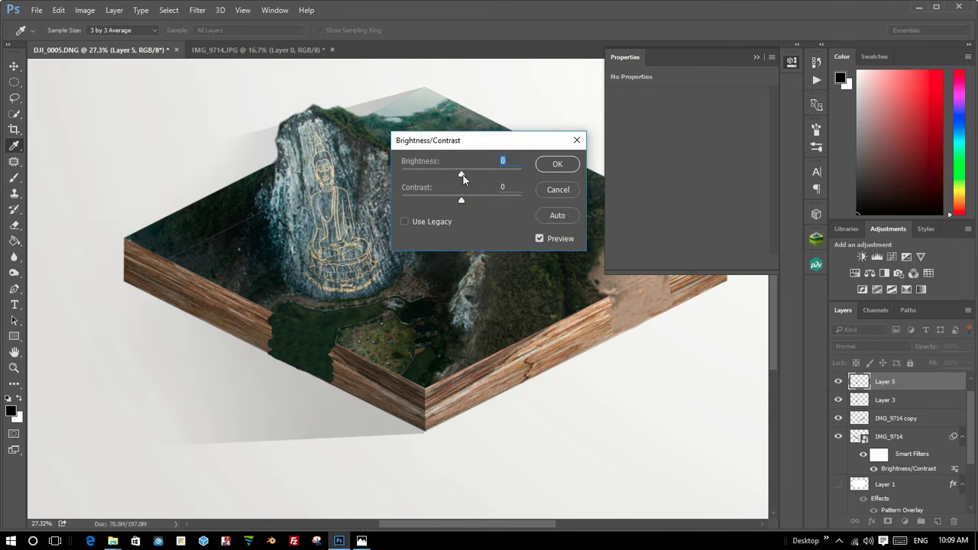
{"action": "left_click_drag", "start_coordinate": [461, 175], "coordinate": [440, 175]}
{"action": "left_click", "coordinate": [558, 164]}
With the Move tool active, zoom the view to fit the whole diorama.
{"action": "key", "text": "v"}
{"action": "scroll", "coordinate": [495, 331], "scroll_direction": "down", "scroll_amount": 2}
{"action": "scroll", "coordinate": [494, 330], "scroll_direction": "up", "scroll_amount": 3}
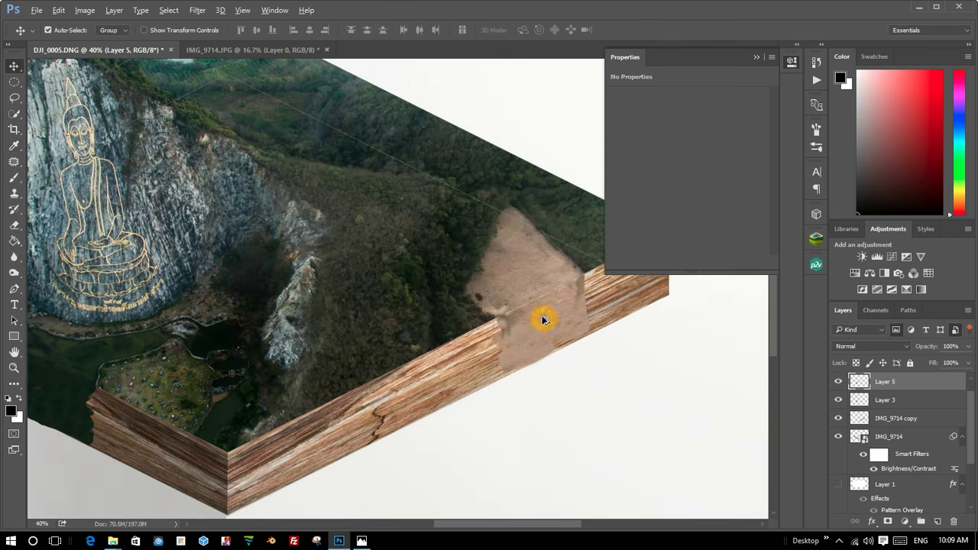
{"action": "scroll", "coordinate": [553, 321], "scroll_direction": "up", "scroll_amount": 1}
{"action": "scroll", "coordinate": [552, 321], "scroll_direction": "down", "scroll_amount": 2}
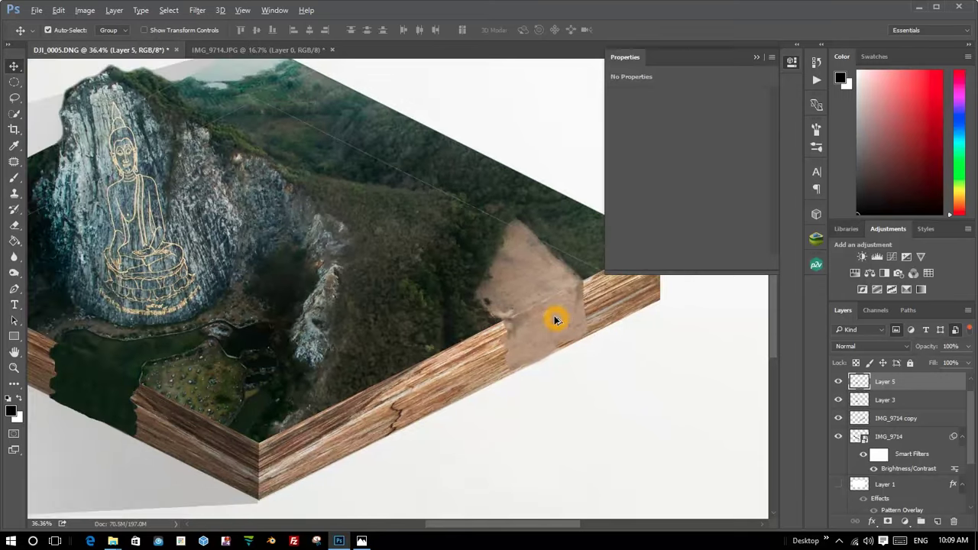
{"action": "scroll", "coordinate": [558, 329], "scroll_direction": "up", "scroll_amount": 1}
{"action": "scroll", "coordinate": [558, 329], "scroll_direction": "up", "scroll_amount": 2}
{"action": "scroll", "coordinate": [560, 328], "scroll_direction": "up", "scroll_amount": 1}
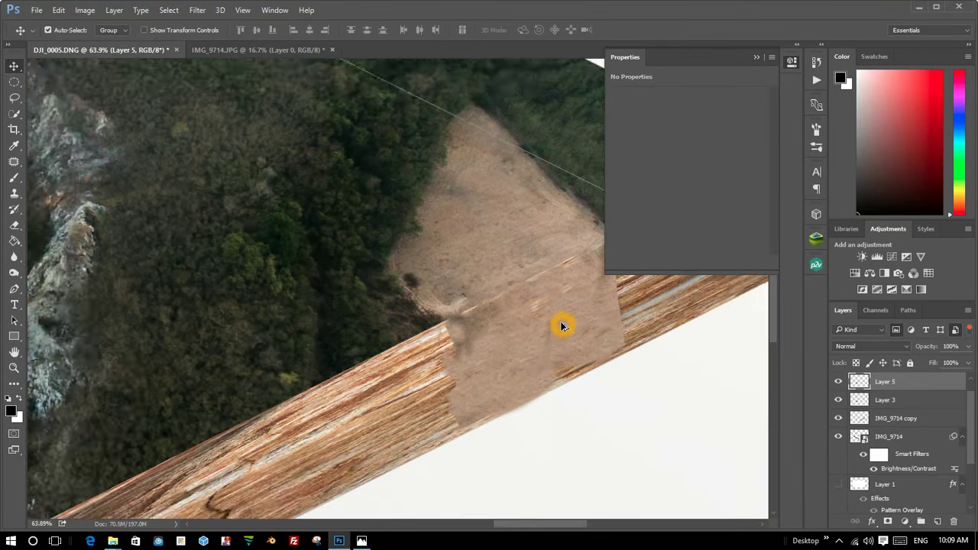
{"action": "scroll", "coordinate": [562, 327], "scroll_direction": "up", "scroll_amount": 1}
{"action": "scroll", "coordinate": [561, 325], "scroll_direction": "down", "scroll_amount": 1}
{"action": "scroll", "coordinate": [561, 327], "scroll_direction": "down", "scroll_amount": 2}
{"action": "scroll", "coordinate": [561, 327], "scroll_direction": "down", "scroll_amount": 2}
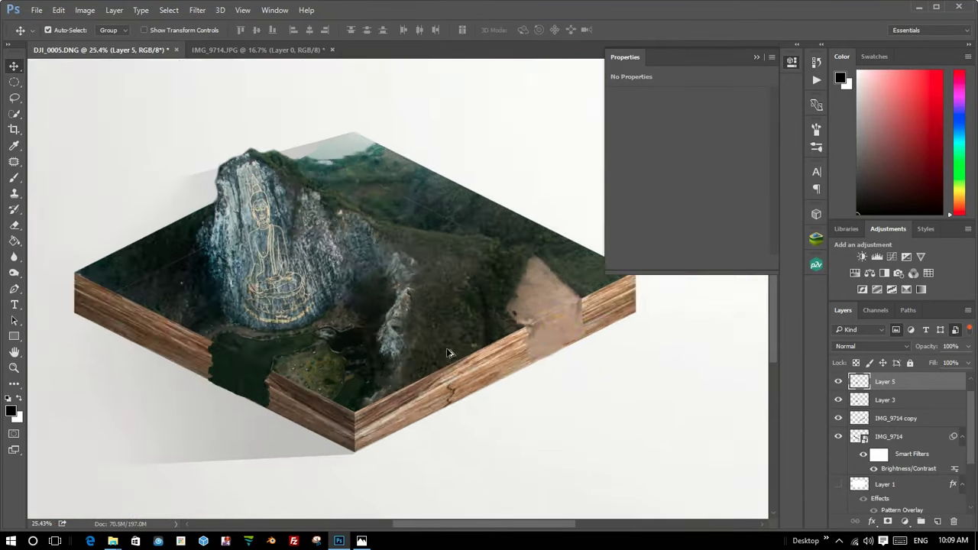
{"action": "scroll", "coordinate": [451, 355], "scroll_direction": "down", "scroll_amount": 1}
{"action": "scroll", "coordinate": [279, 365], "scroll_direction": "up", "scroll_amount": 2}
{"action": "scroll", "coordinate": [280, 365], "scroll_direction": "up", "scroll_amount": 1}
{"action": "scroll", "coordinate": [280, 364], "scroll_direction": "down", "scroll_amount": 2}
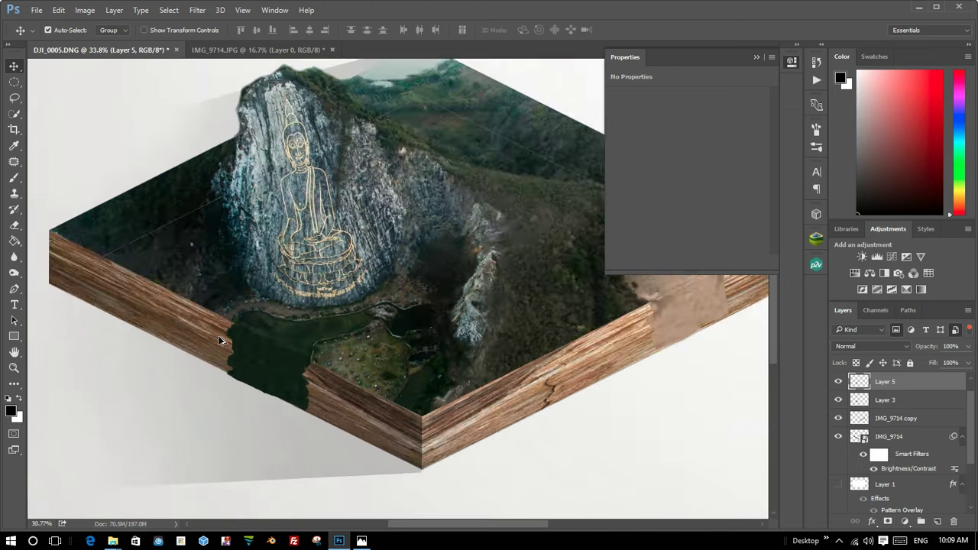
{"action": "scroll", "coordinate": [280, 365], "scroll_direction": "down", "scroll_amount": 1}
{"action": "scroll", "coordinate": [135, 290], "scroll_direction": "down", "scroll_amount": 1}
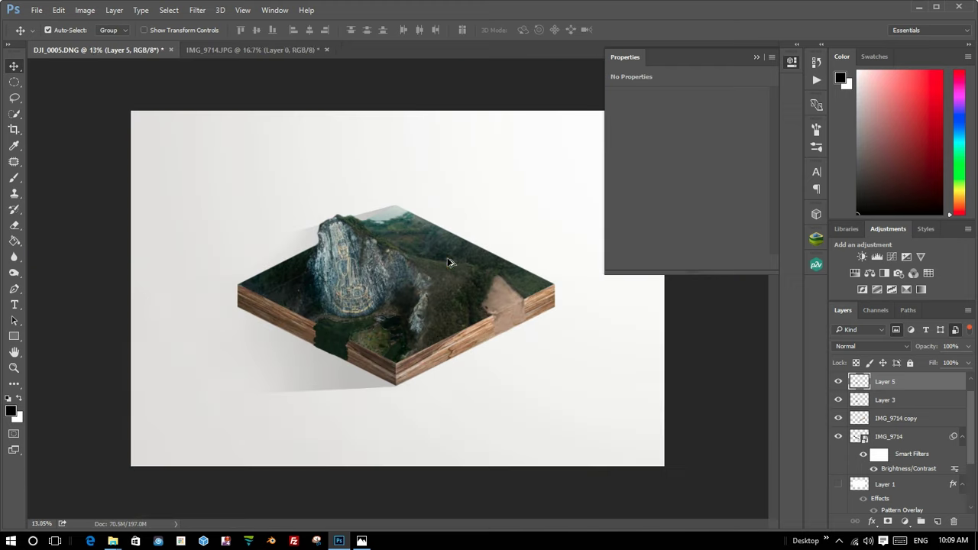
{"action": "scroll", "coordinate": [458, 258], "scroll_direction": "down", "scroll_amount": 1}
{"action": "scroll", "coordinate": [396, 279], "scroll_direction": "up", "scroll_amount": 1}
{"action": "scroll", "coordinate": [397, 280], "scroll_direction": "up", "scroll_amount": 2}
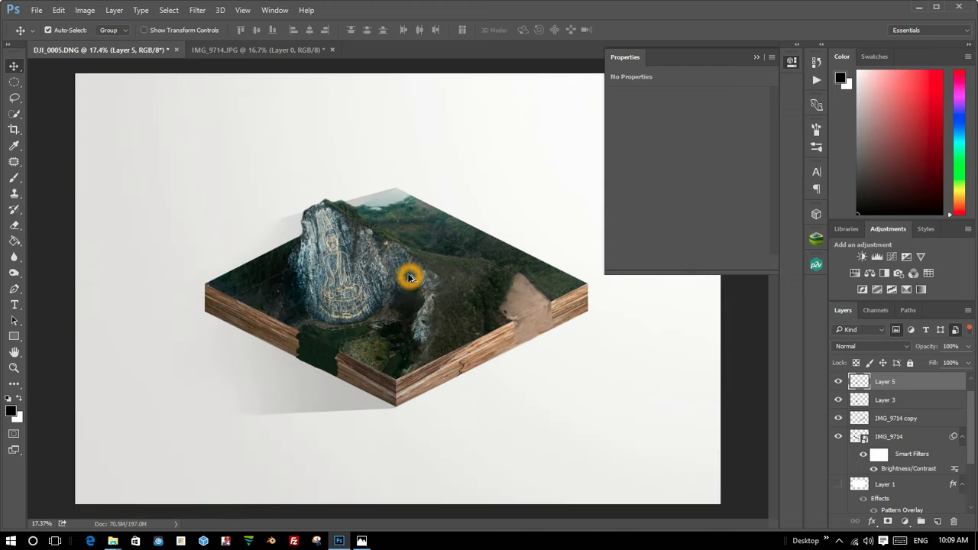
{"action": "scroll", "coordinate": [408, 278], "scroll_direction": "up", "scroll_amount": 1}
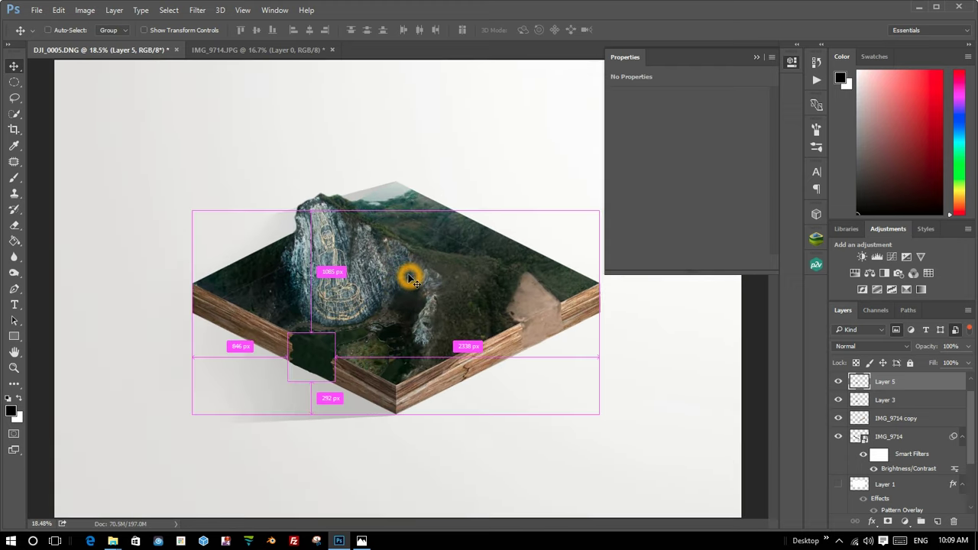
Collapse the Properties panel and open the Auto-Select Group/Layer dropdown.
{"action": "left_click", "coordinate": [757, 59]}
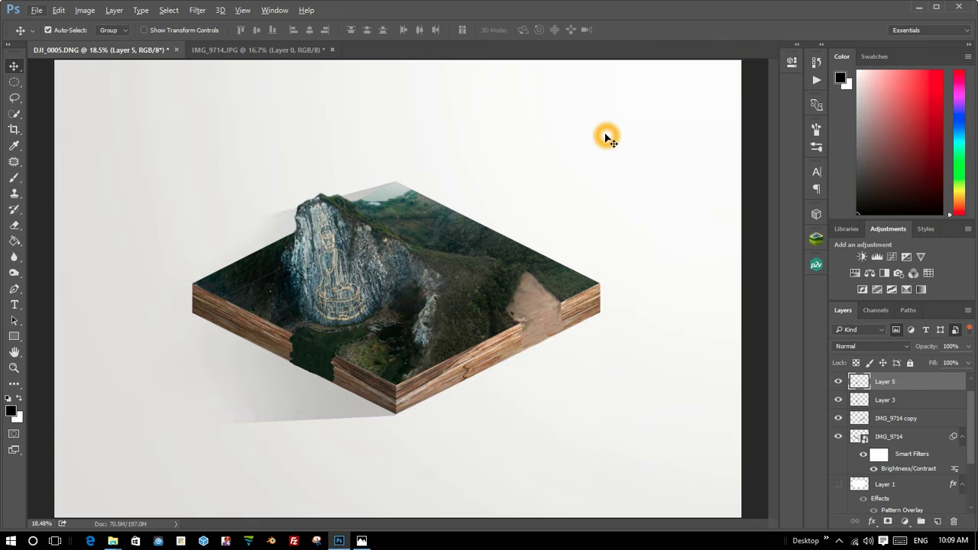
{"action": "scroll", "coordinate": [593, 150], "scroll_direction": "down", "scroll_amount": 2}
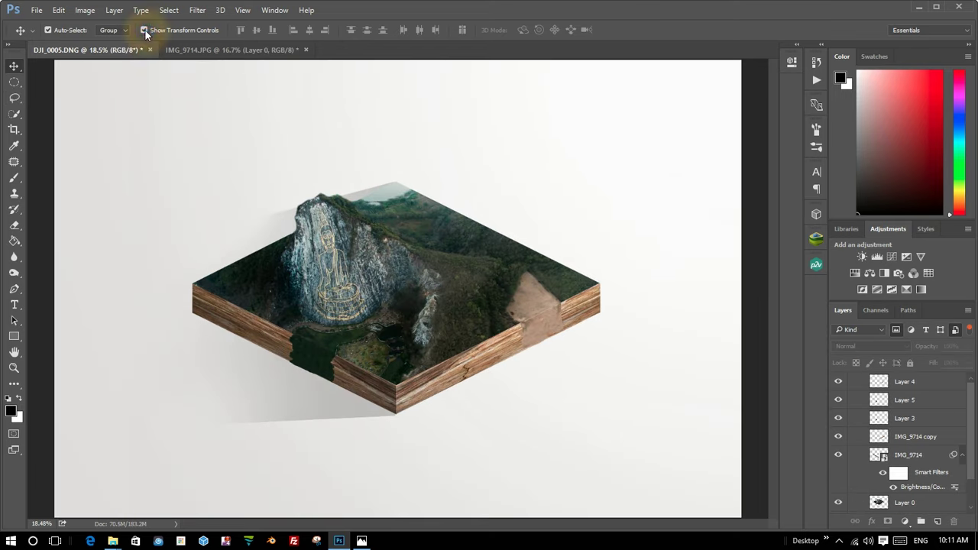
{"action": "left_click", "coordinate": [120, 31]}
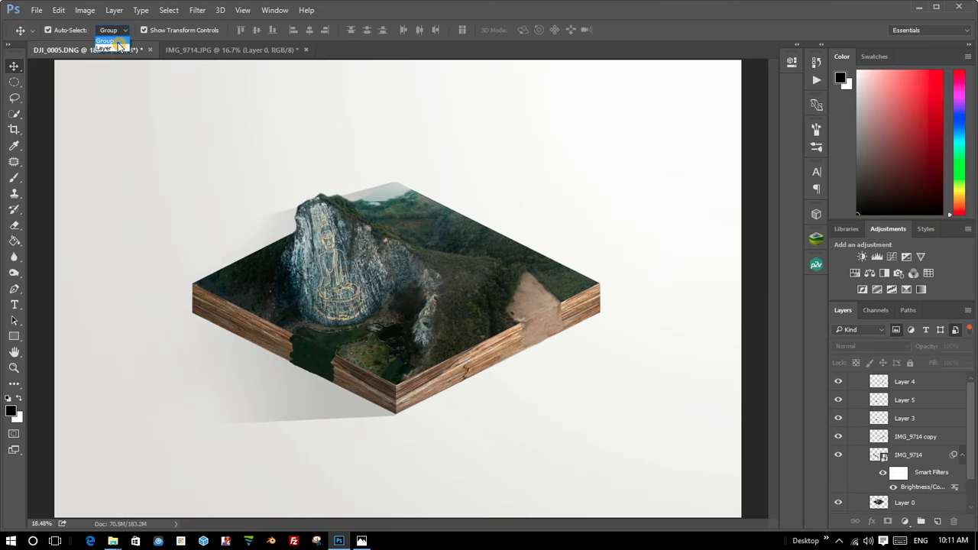
Set Auto-Select to Layer and select the Layer 8 shadow.
{"action": "left_click", "coordinate": [116, 48]}
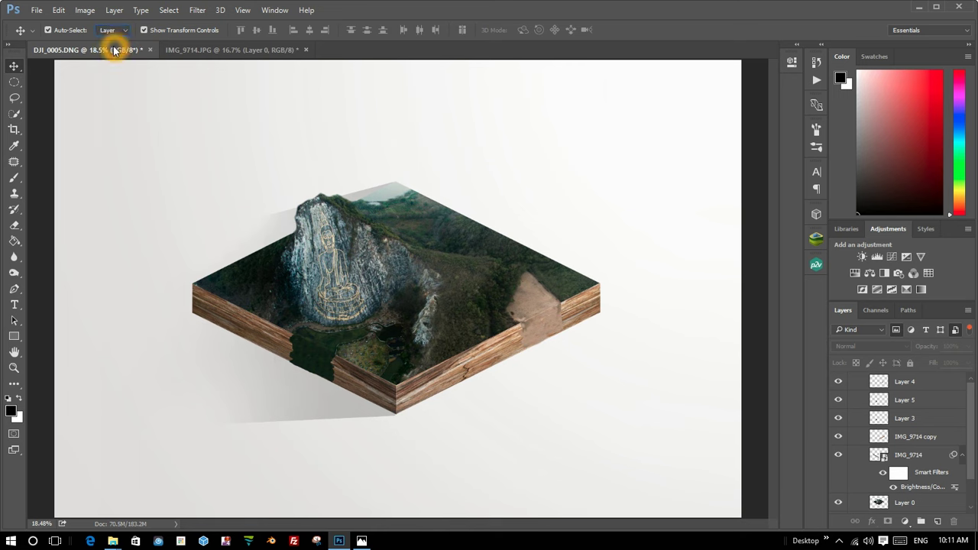
{"action": "left_click", "coordinate": [200, 338]}
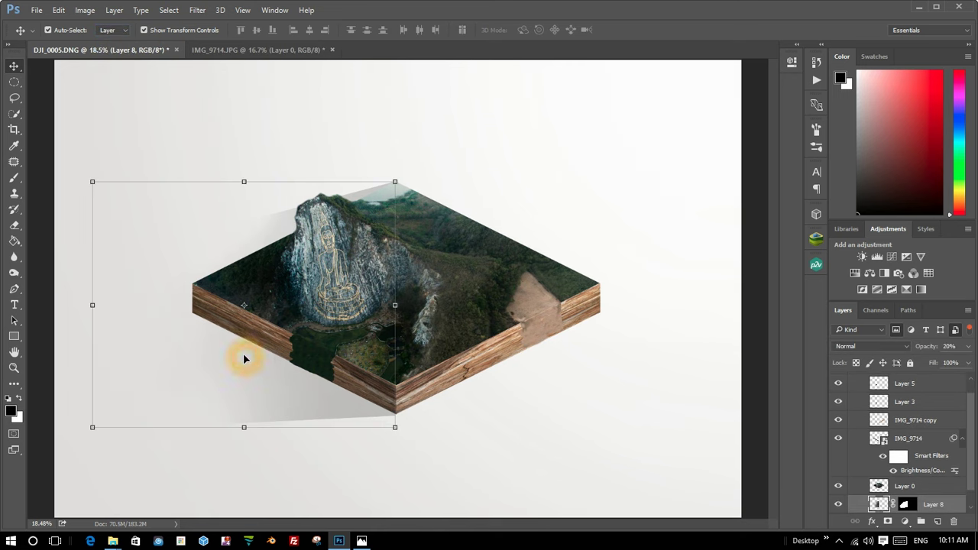
{"action": "left_click_drag", "start_coordinate": [222, 359], "coordinate": [211, 326]}
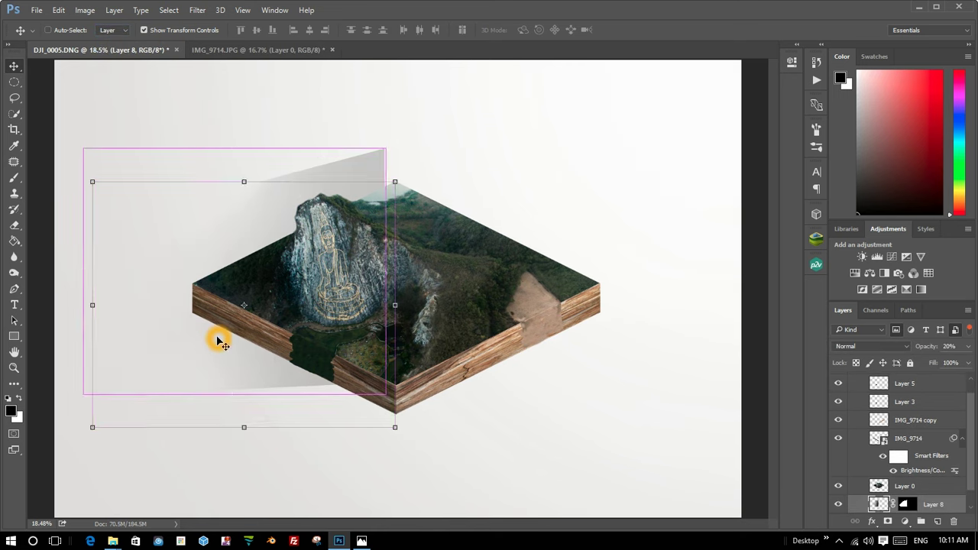
{"action": "key", "text": "ctrl+z"}
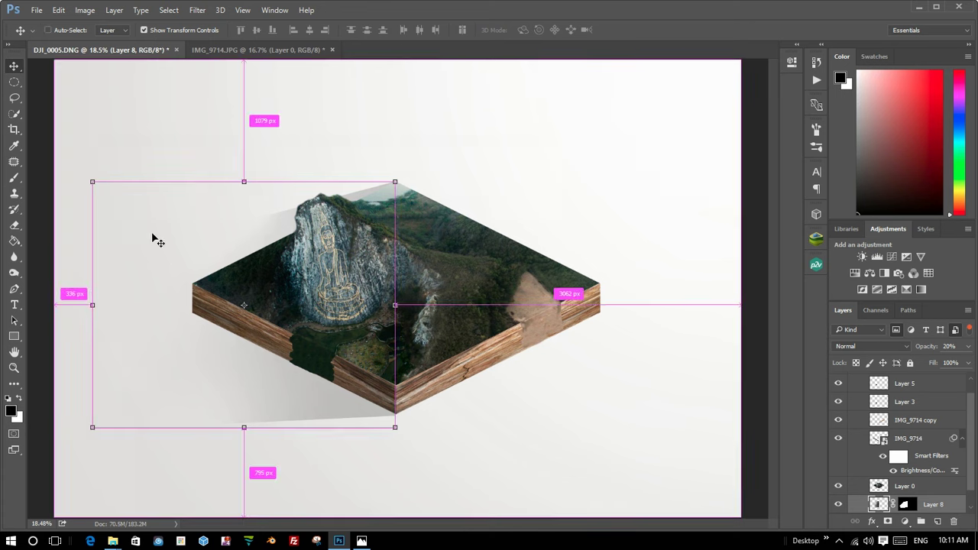
Distort the shadow by pulling its top-left corner upward, then commit.
{"action": "key", "text": "ctrl+t"}
{"action": "right_click", "coordinate": [254, 214]}
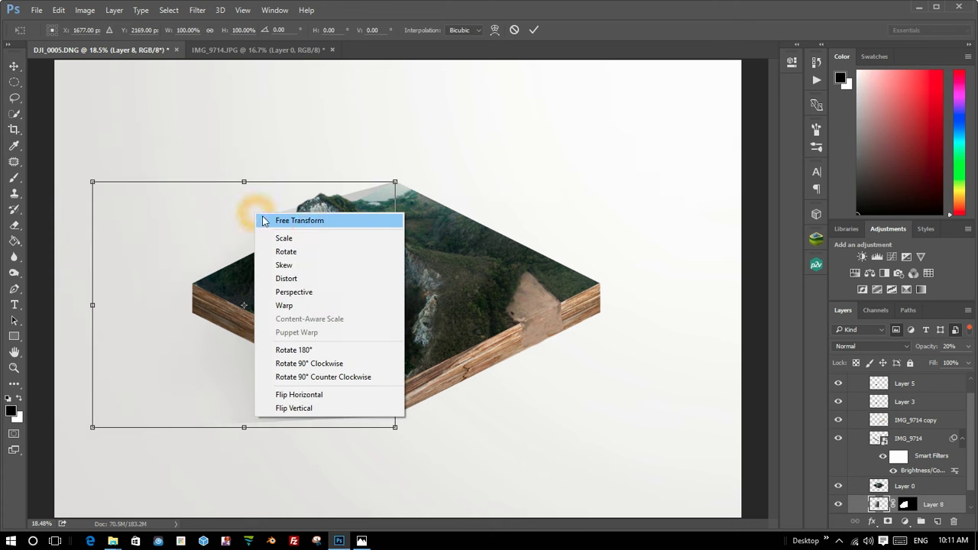
{"action": "left_click", "coordinate": [298, 278]}
{"action": "mouse_move", "coordinate": [93, 183]}
{"action": "left_mouse_down"}
{"action": "mouse_move", "coordinate": [110, 105]}
{"action": "mouse_move", "coordinate": [104, 111]}
{"action": "left_mouse_up"}
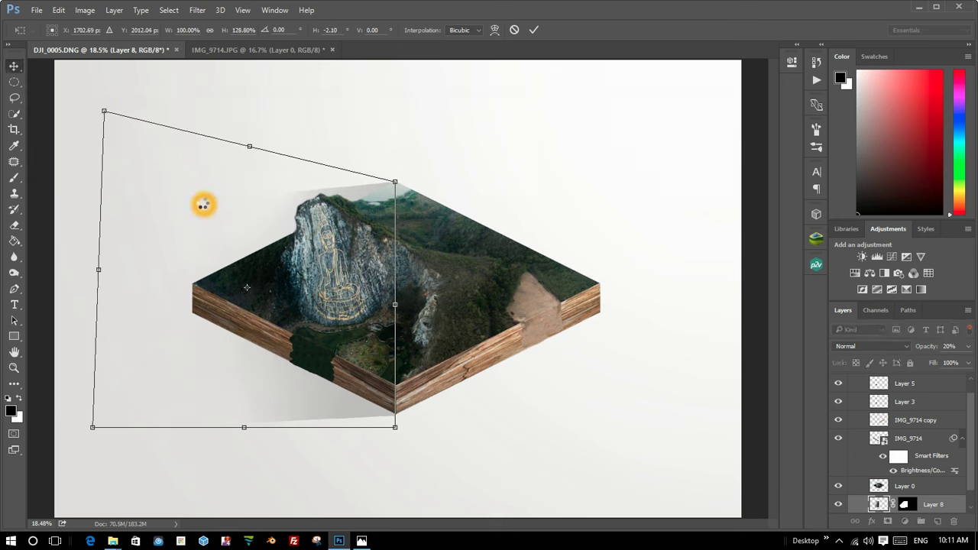
{"action": "double_click", "coordinate": [202, 204]}
{"action": "left_click", "coordinate": [377, 265]}
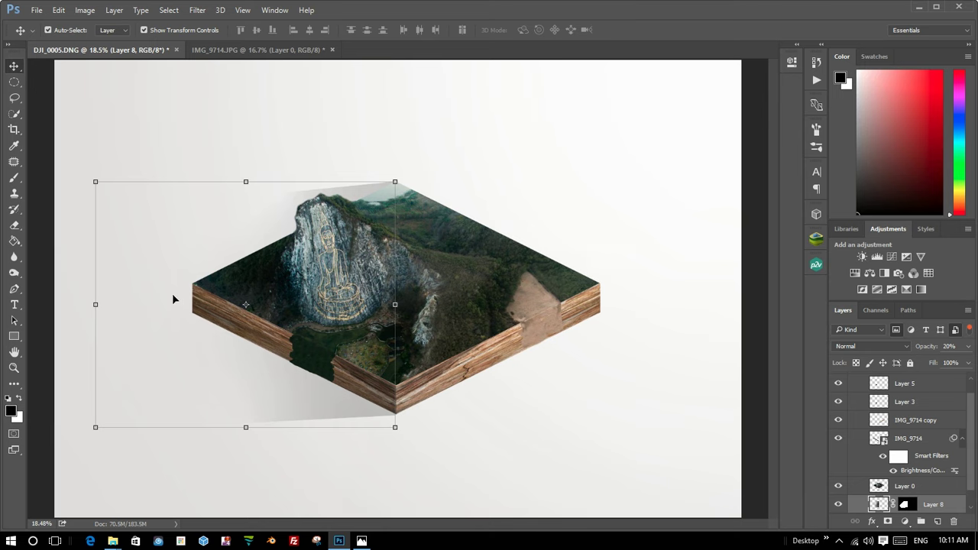
Stretch the shadow to about 132% width leftward and turn off Show Transform Controls.
{"action": "left_click_drag", "start_coordinate": [96, 303], "coordinate": [3, 302]}
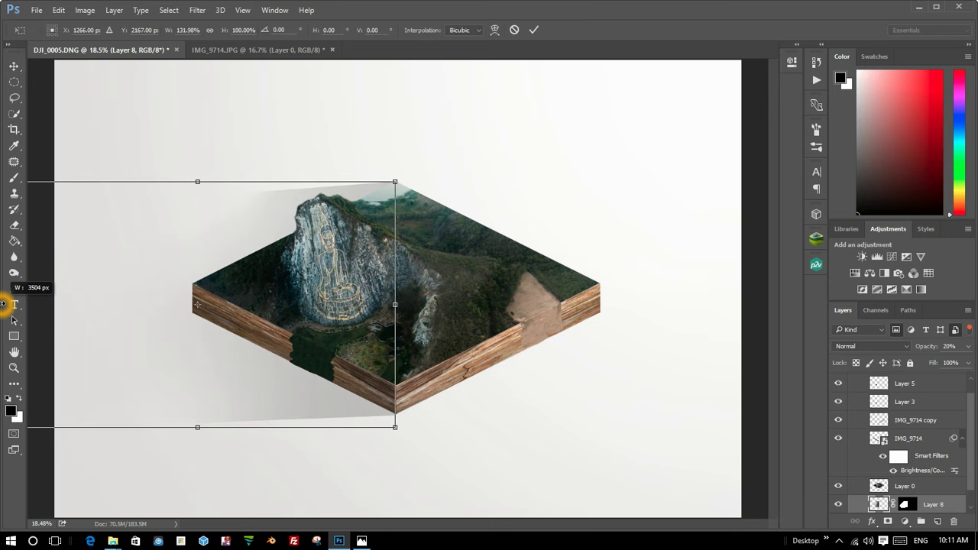
{"action": "double_click", "coordinate": [299, 354]}
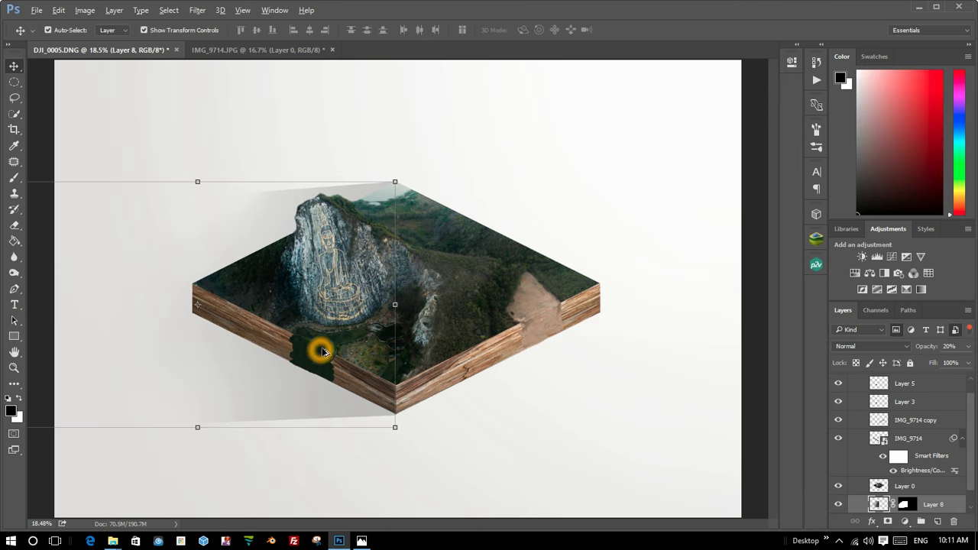
{"action": "scroll", "coordinate": [337, 356], "scroll_direction": "down", "scroll_amount": 3}
{"action": "scroll", "coordinate": [353, 359], "scroll_direction": "up", "scroll_amount": 2}
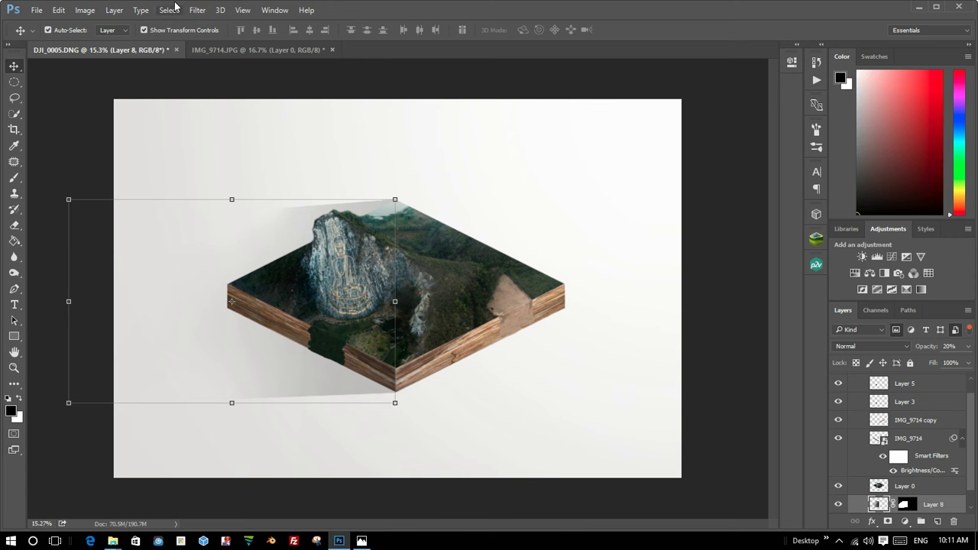
{"action": "left_click", "coordinate": [144, 30]}
{"action": "scroll", "coordinate": [404, 251], "scroll_direction": "down", "scroll_amount": 1}
{"action": "scroll", "coordinate": [457, 273], "scroll_direction": "up", "scroll_amount": 1}
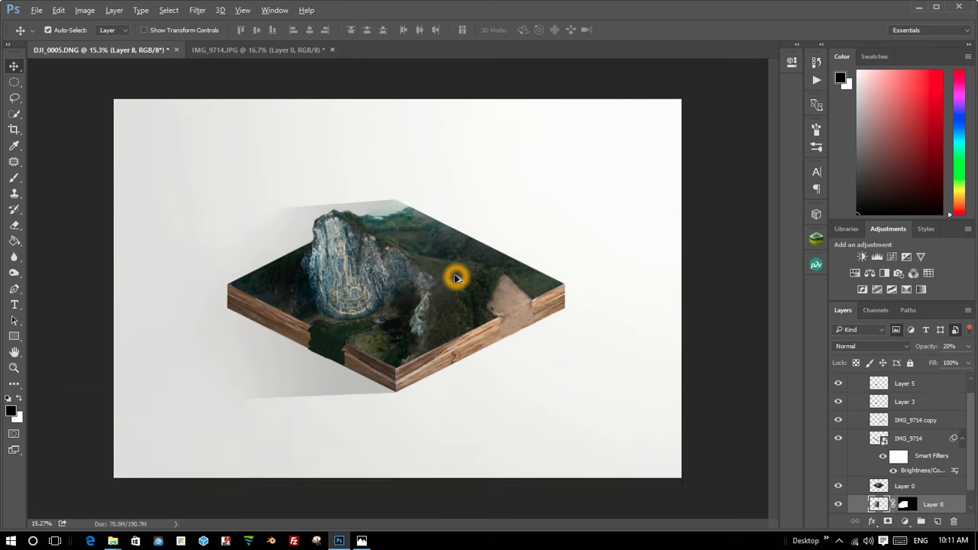
{"action": "scroll", "coordinate": [441, 301], "scroll_direction": "up", "scroll_amount": 1}
{"action": "scroll", "coordinate": [441, 301], "scroll_direction": "up", "scroll_amount": 1}
Group the selected island layers into a new group.
{"action": "scroll", "coordinate": [907, 410], "scroll_direction": "up", "scroll_amount": 1}
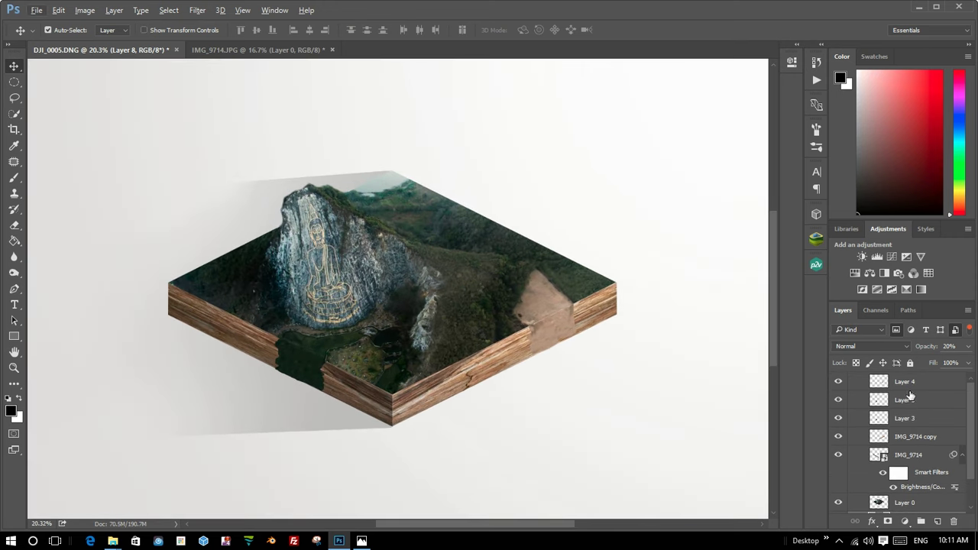
{"action": "left_click", "coordinate": [920, 382], "text": "shift"}
{"action": "right_click", "coordinate": [920, 382]}
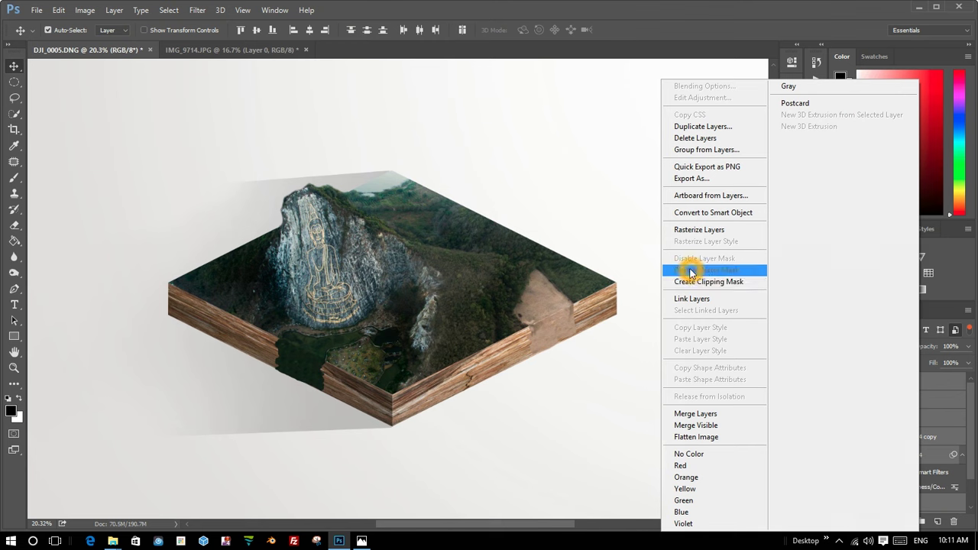
{"action": "left_click", "coordinate": [707, 150]}
{"action": "left_click", "coordinate": [590, 184]}
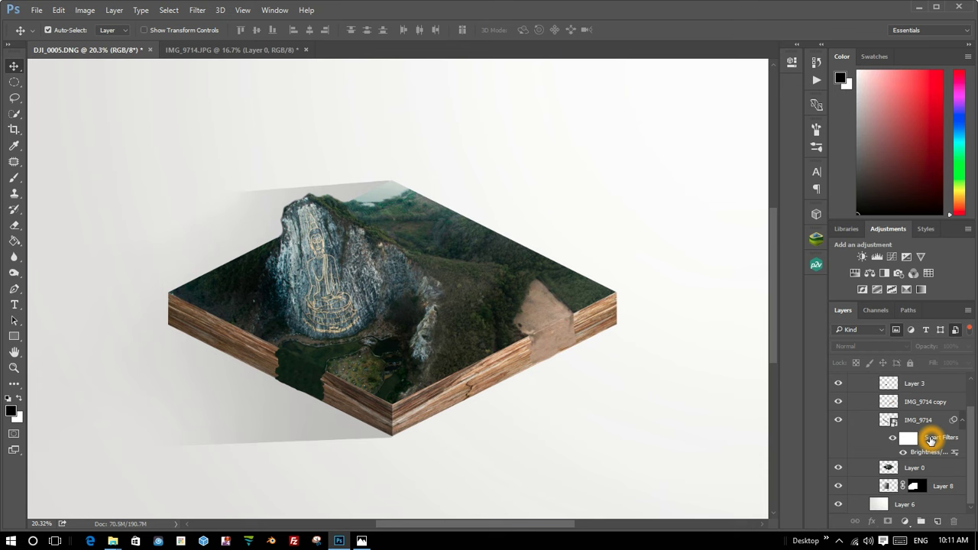
Try Auto-Select by Group on the canvas, then set it back to Layer.
{"action": "scroll", "coordinate": [961, 476], "scroll_direction": "up", "scroll_amount": 2}
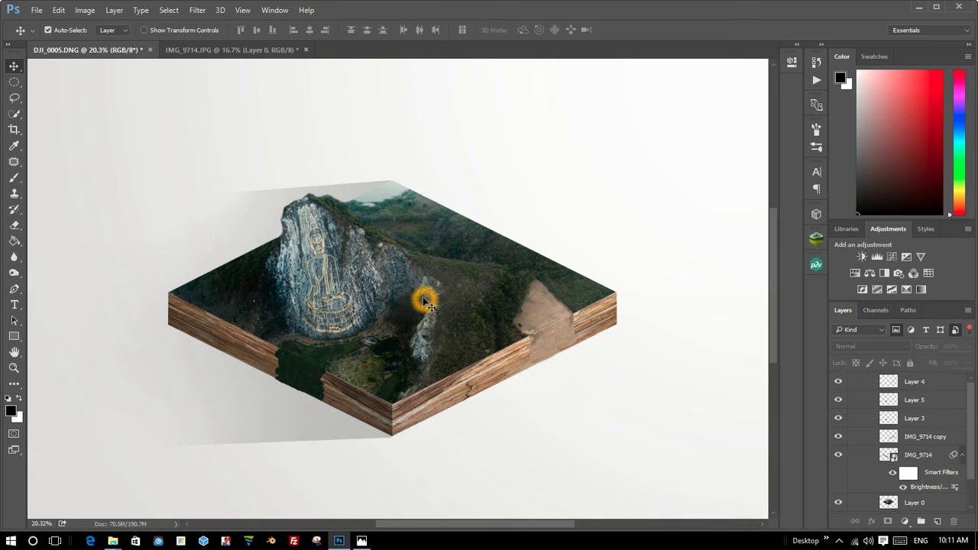
{"action": "left_click_drag", "start_coordinate": [375, 272], "coordinate": [465, 246]}
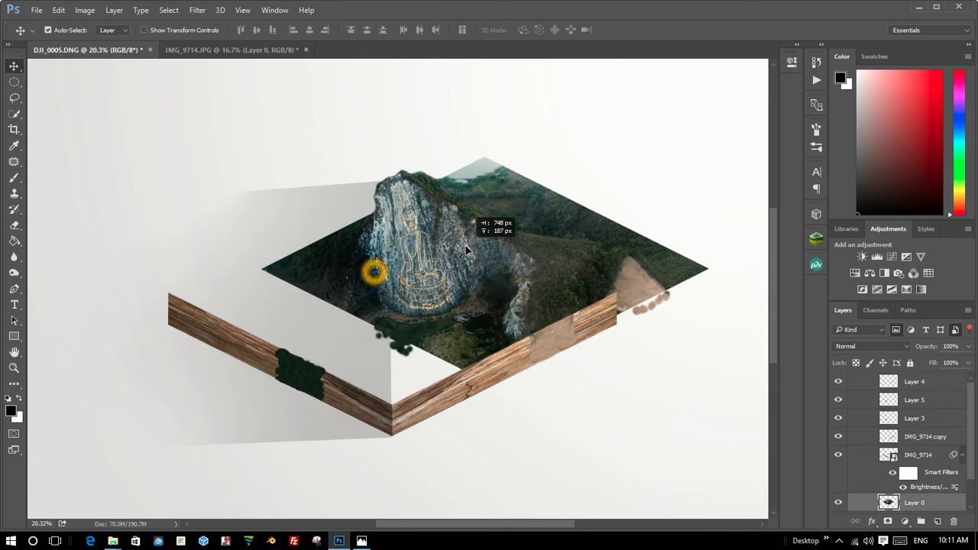
{"action": "key", "text": "ctrl+z"}
{"action": "left_click", "coordinate": [125, 29]}
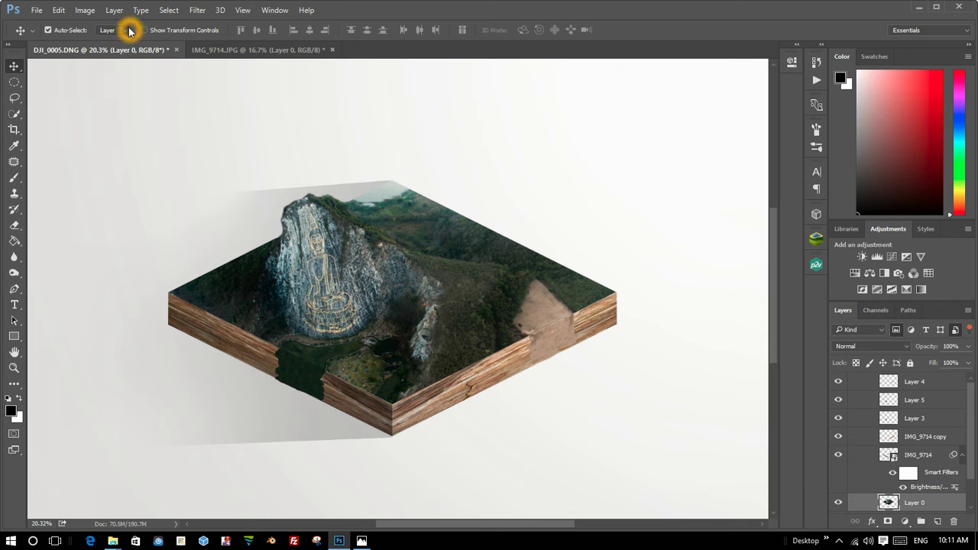
{"action": "left_click", "coordinate": [118, 41]}
{"action": "left_click", "coordinate": [349, 217]}
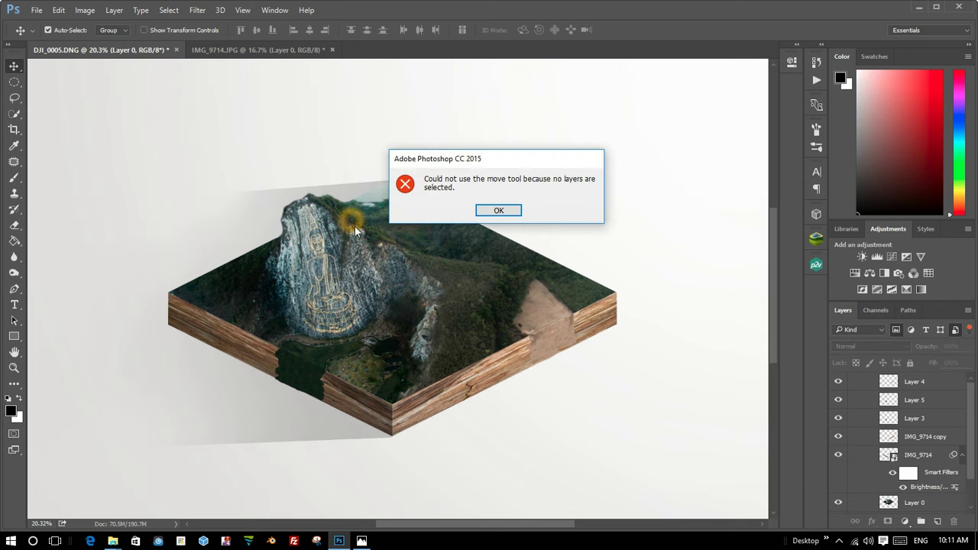
{"action": "left_click", "coordinate": [498, 211]}
{"action": "left_click", "coordinate": [115, 47]}
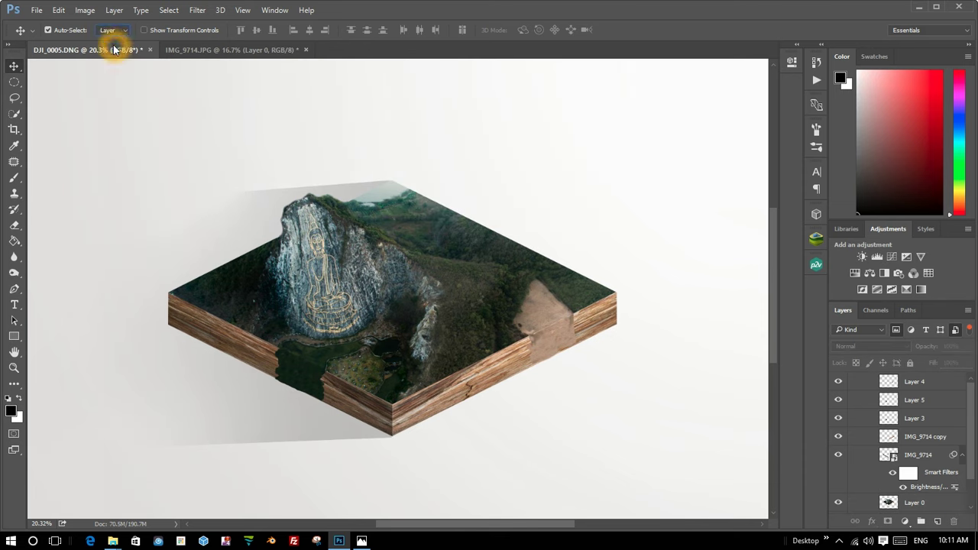
Select Layer 4 through Layer 8 and move the whole diorama up and left.
{"action": "left_click", "coordinate": [908, 384]}
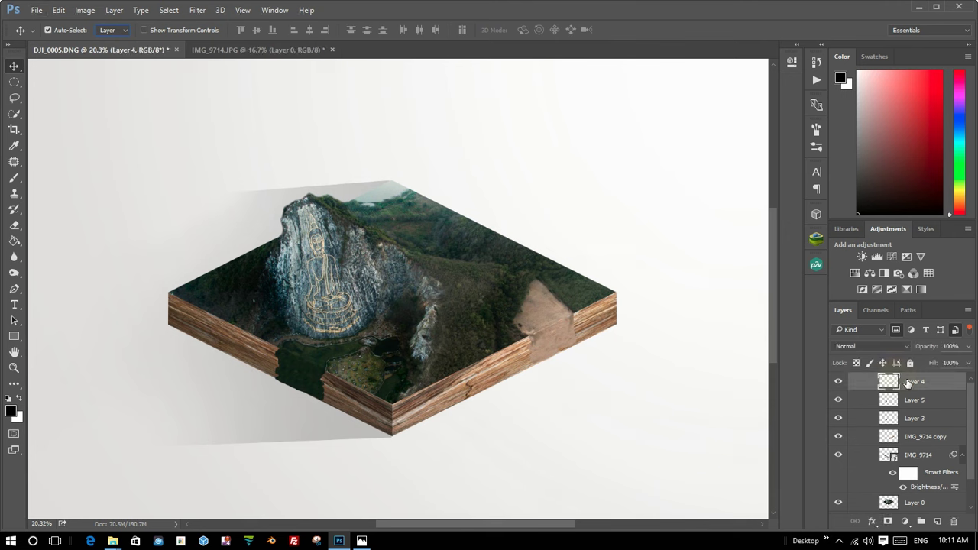
{"action": "left_click", "coordinate": [914, 419], "text": "shift"}
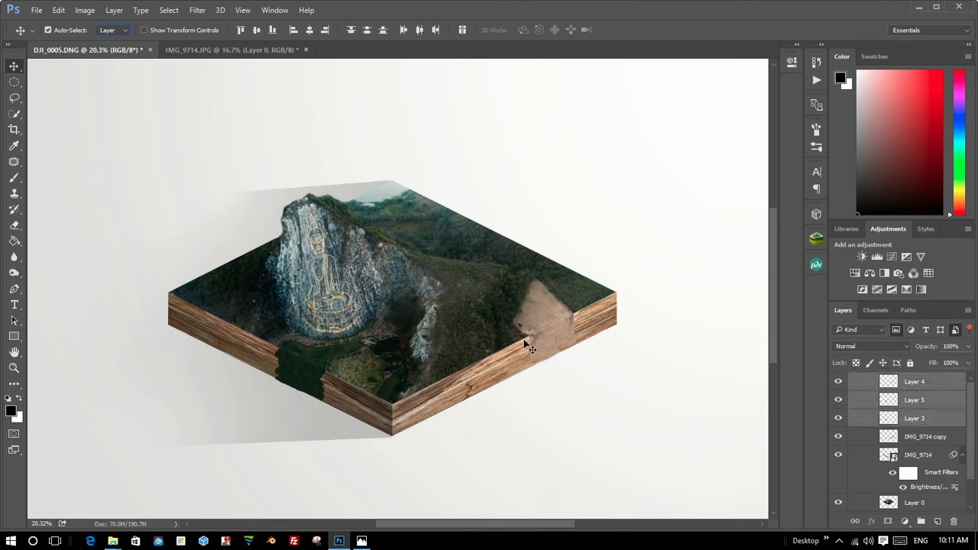
{"action": "mouse_move", "coordinate": [526, 346]}
{"action": "left_mouse_down"}
{"action": "mouse_move", "coordinate": [509, 312]}
{"action": "mouse_move", "coordinate": [523, 344]}
{"action": "left_mouse_up"}
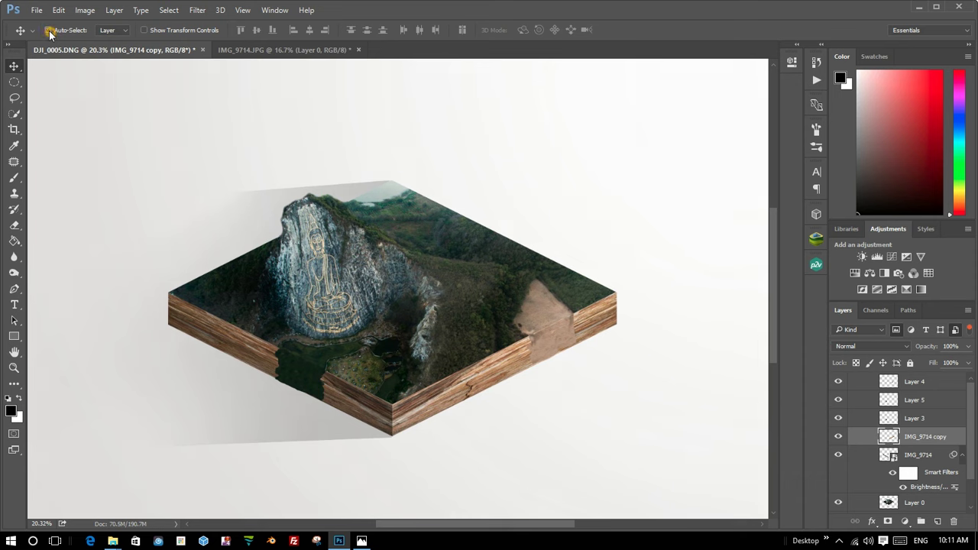
{"action": "left_click", "coordinate": [895, 418]}
{"action": "scroll", "coordinate": [912, 412], "scroll_direction": "down", "scroll_amount": 2}
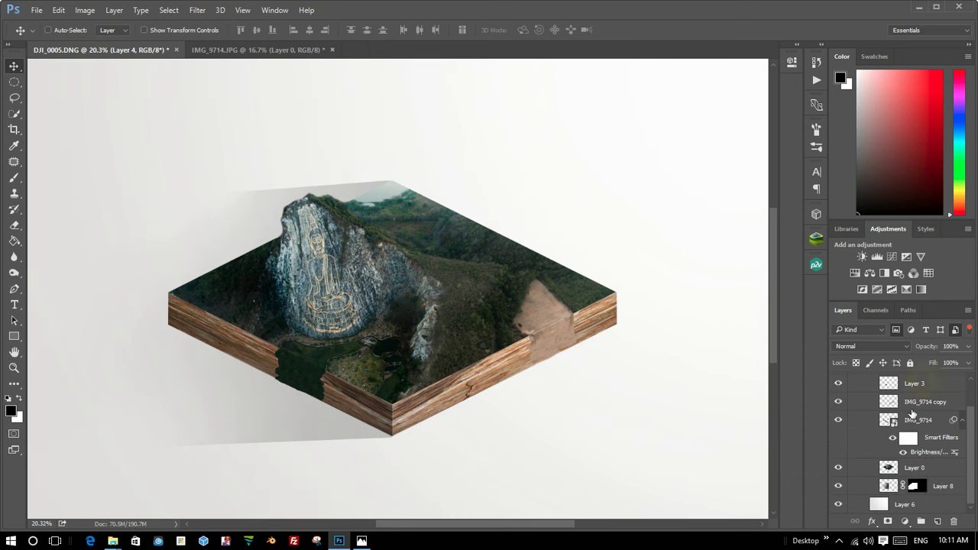
{"action": "left_click", "coordinate": [928, 481], "text": "shift"}
{"action": "mouse_move", "coordinate": [451, 344]}
{"action": "left_mouse_down"}
{"action": "mouse_move", "coordinate": [549, 248]}
{"action": "mouse_move", "coordinate": [413, 249]}
{"action": "mouse_move", "coordinate": [393, 227]}
{"action": "left_mouse_up"}
{"action": "scroll", "coordinate": [502, 273], "scroll_direction": "down", "scroll_amount": 2}
Scale the diorama layers to about 53% and place them in the upper-left canvas area.
{"action": "key", "text": "ctrl+t"}
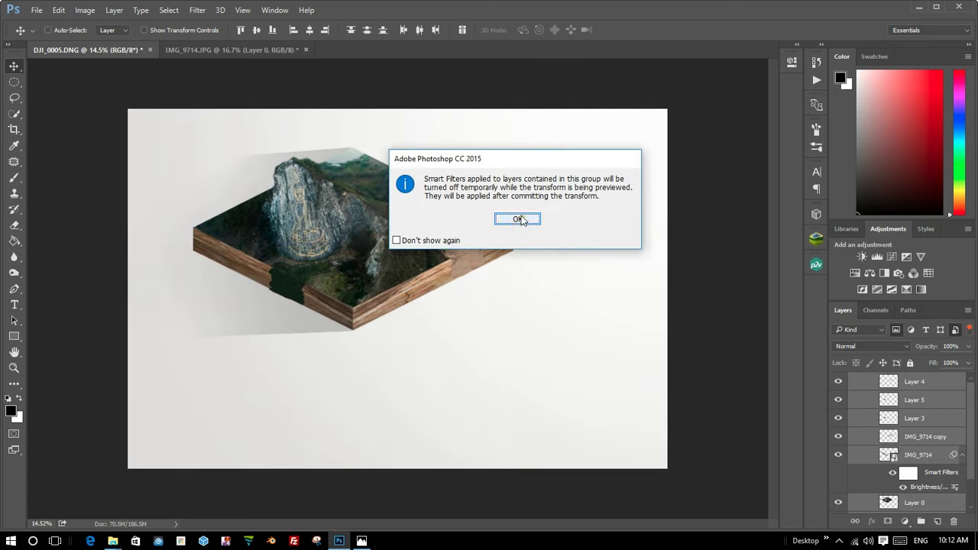
{"action": "left_click", "coordinate": [519, 220]}
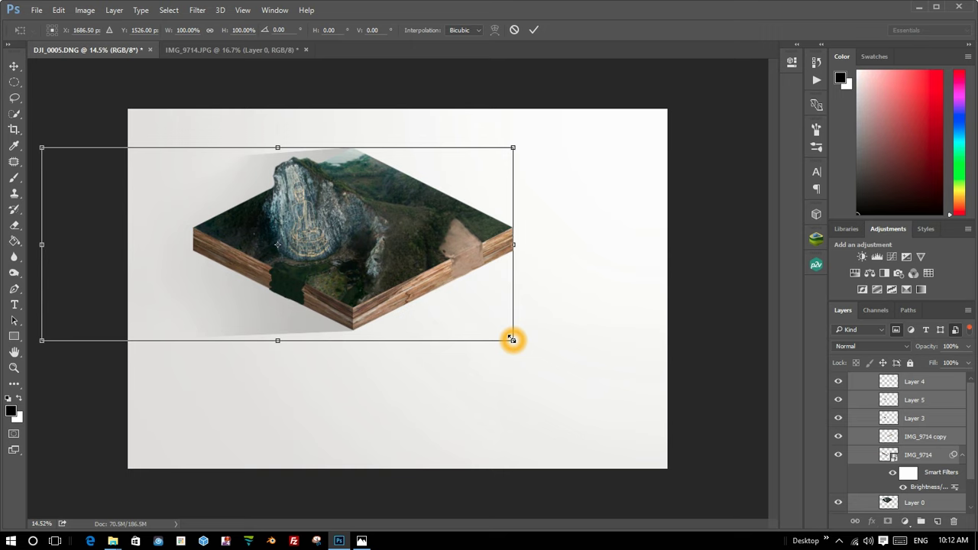
{"action": "mouse_move", "coordinate": [512, 339]}
{"action": "left_mouse_down"}
{"action": "mouse_move", "coordinate": [408, 281]}
{"action": "mouse_move", "coordinate": [414, 297]}
{"action": "mouse_move", "coordinate": [402, 295]}
{"action": "left_mouse_up"}
{"action": "left_click_drag", "start_coordinate": [363, 267], "coordinate": [312, 214]}
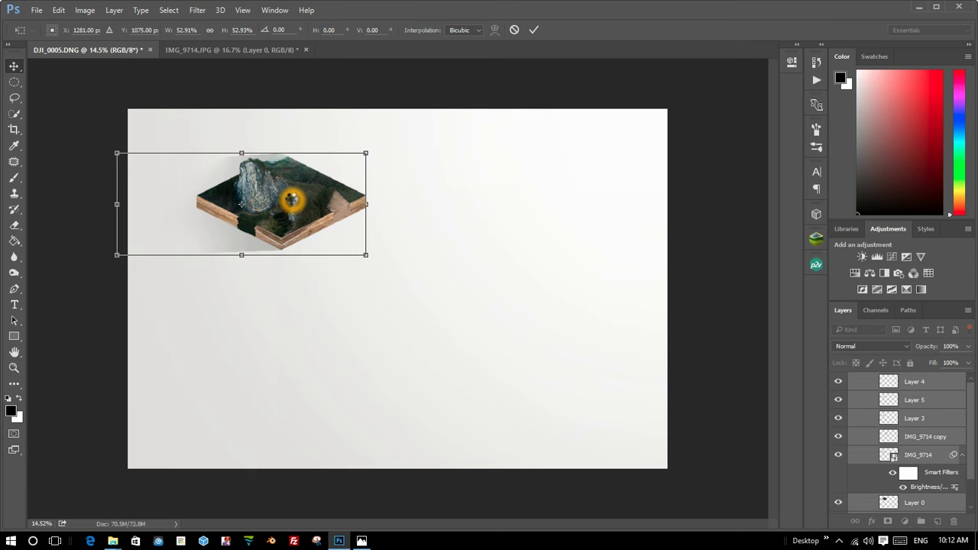
{"action": "double_click", "coordinate": [204, 204]}
Group the diorama layers as Group 4, then select Layer 4 through IMG_9714.
{"action": "right_click", "coordinate": [875, 392]}
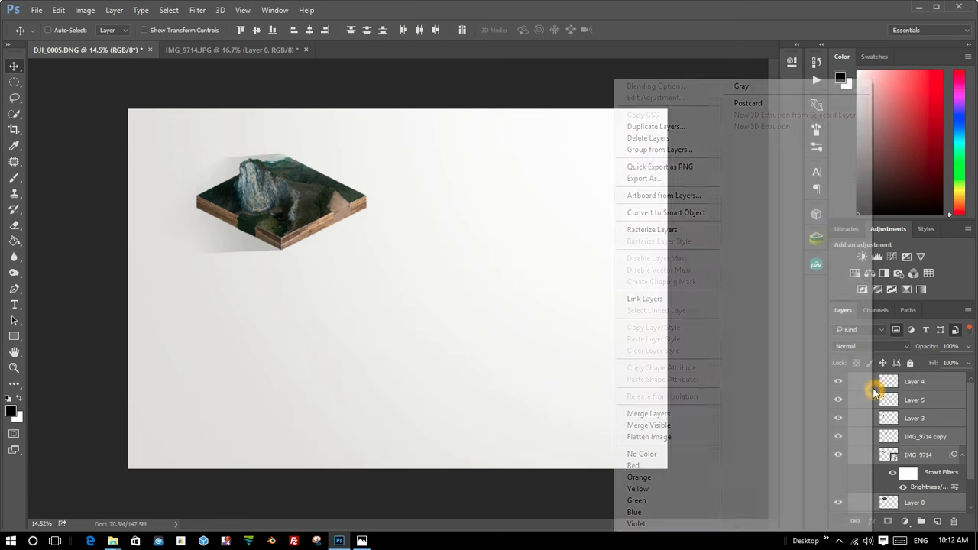
{"action": "left_click", "coordinate": [659, 149]}
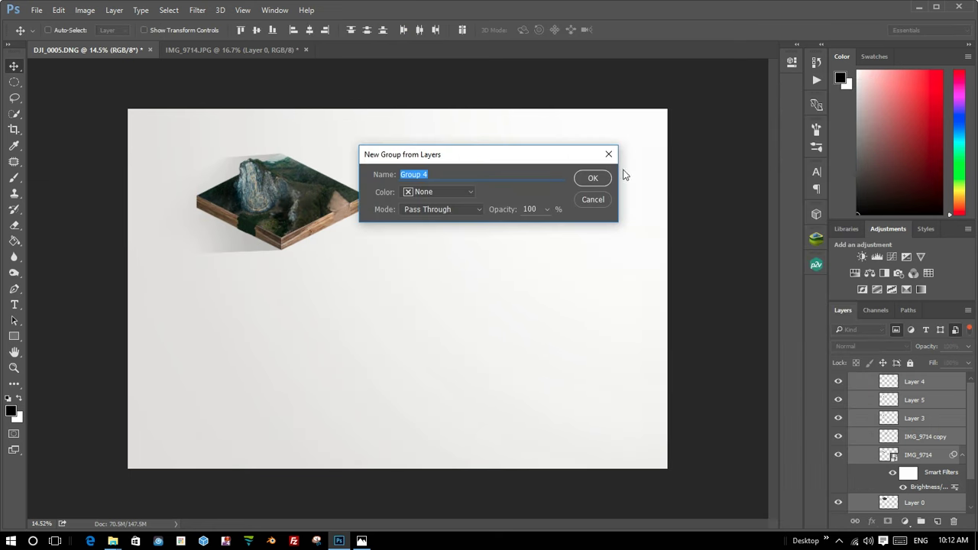
{"action": "left_click", "coordinate": [594, 179]}
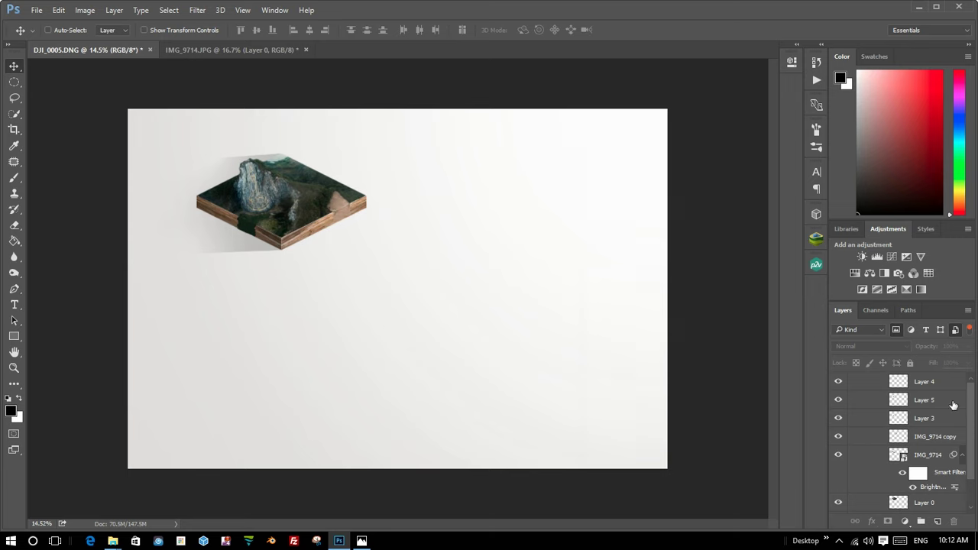
{"action": "left_click_drag", "start_coordinate": [973, 419], "coordinate": [968, 364]}
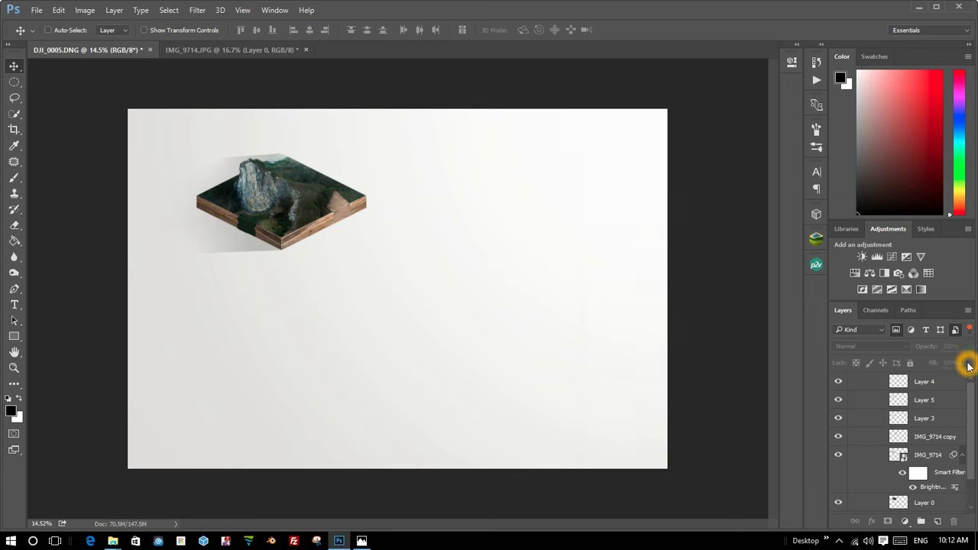
{"action": "left_click", "coordinate": [936, 385]}
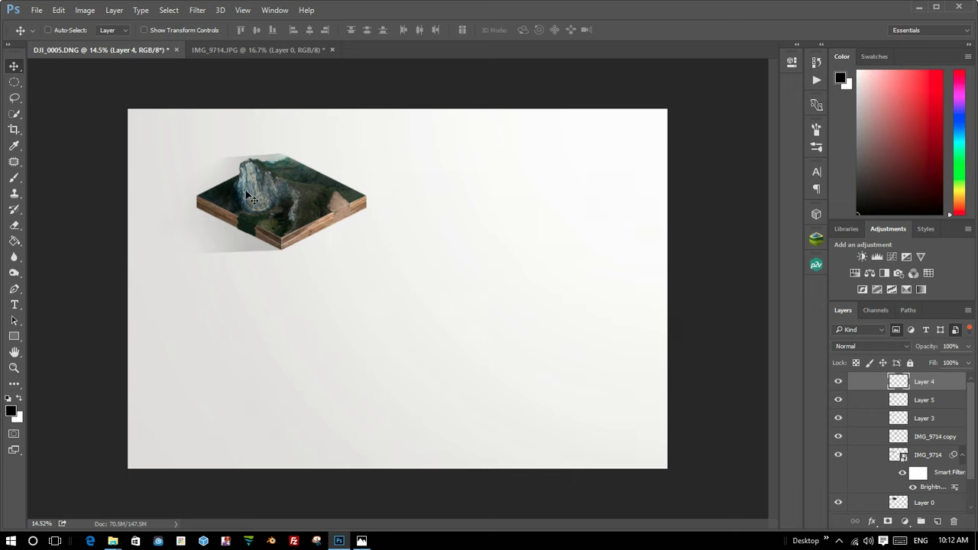
{"action": "scroll", "coordinate": [961, 410], "scroll_direction": "down", "scroll_amount": 2}
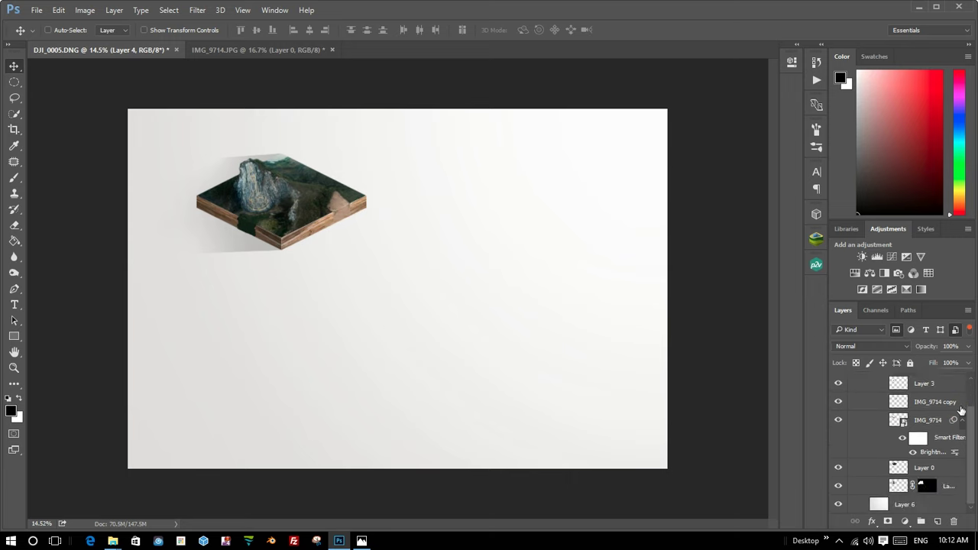
{"action": "left_click", "coordinate": [910, 487], "text": "shift"}
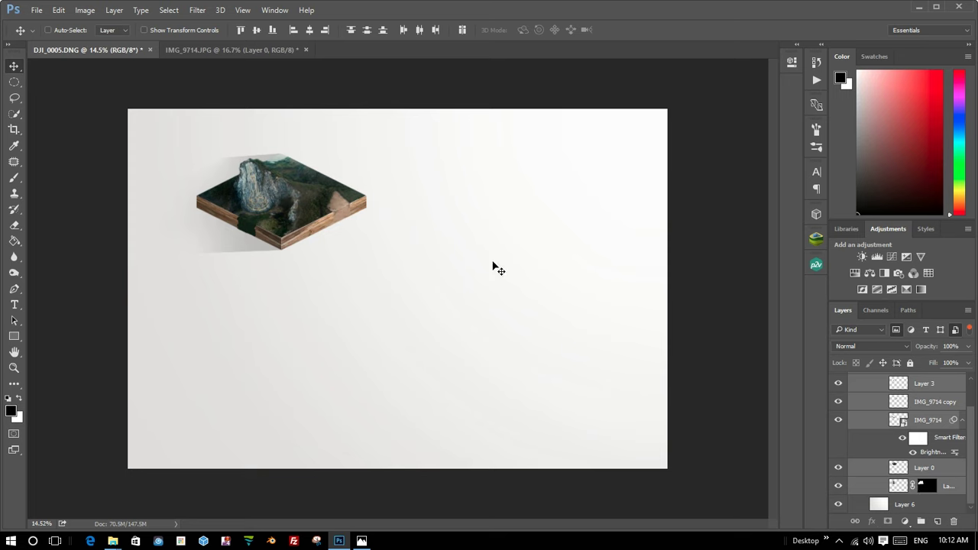
Alt-drag a copy of the diorama down-right and scale it to about 63%.
{"action": "mouse_move", "coordinate": [291, 207]}
{"action": "left_mouse_down"}
{"action": "mouse_move", "coordinate": [409, 281]}
{"action": "mouse_move", "coordinate": [399, 275]}
{"action": "mouse_move", "coordinate": [417, 266]}
{"action": "mouse_move", "coordinate": [374, 250]}
{"action": "mouse_move", "coordinate": [427, 297]}
{"action": "mouse_move", "coordinate": [445, 291]}
{"action": "mouse_move", "coordinate": [428, 268]}
{"action": "left_mouse_up"}
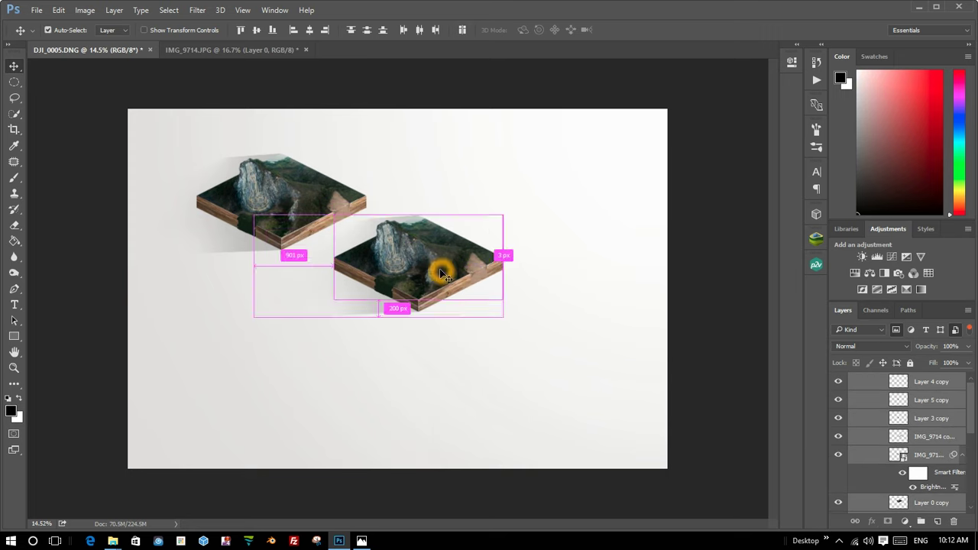
{"action": "key", "text": "ctrl+t"}
{"action": "left_click", "coordinate": [518, 223]}
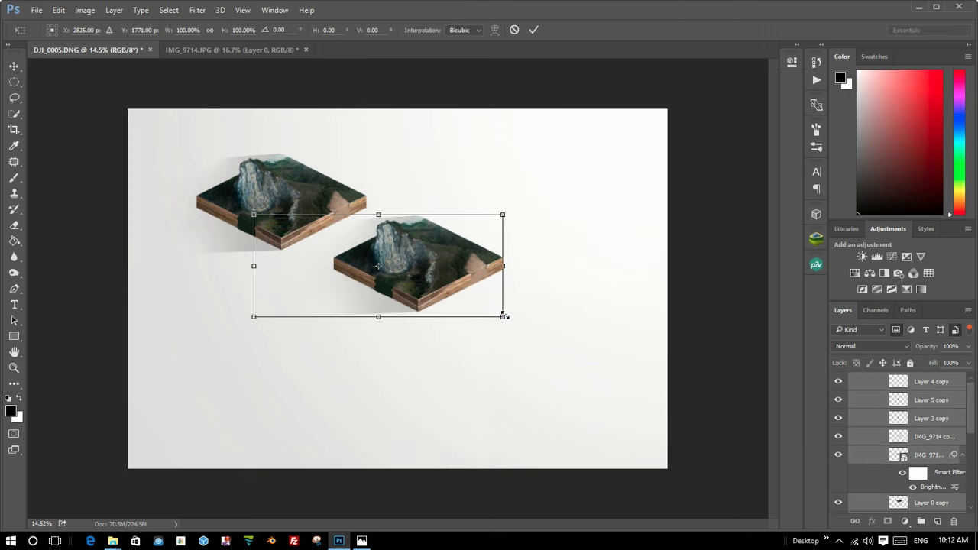
{"action": "left_click_drag", "start_coordinate": [505, 315], "coordinate": [462, 290]}
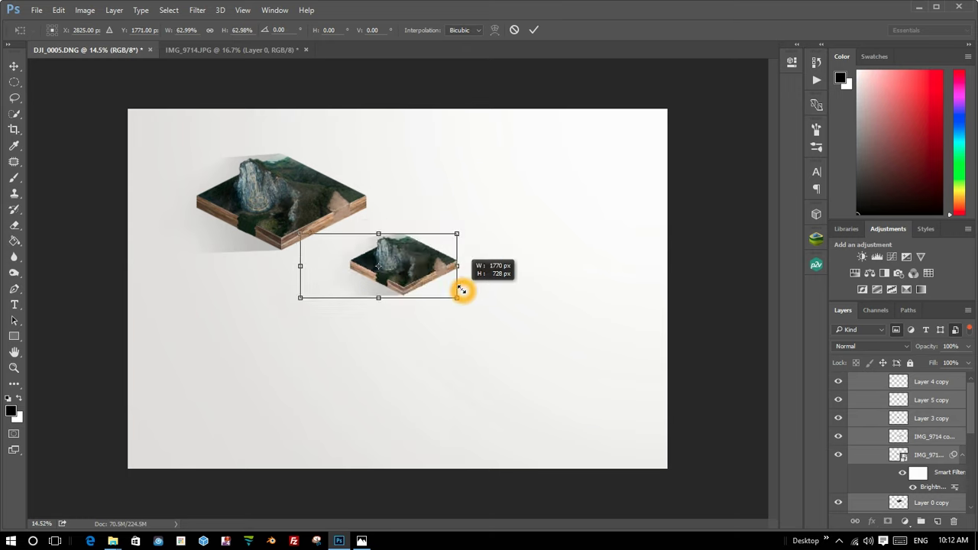
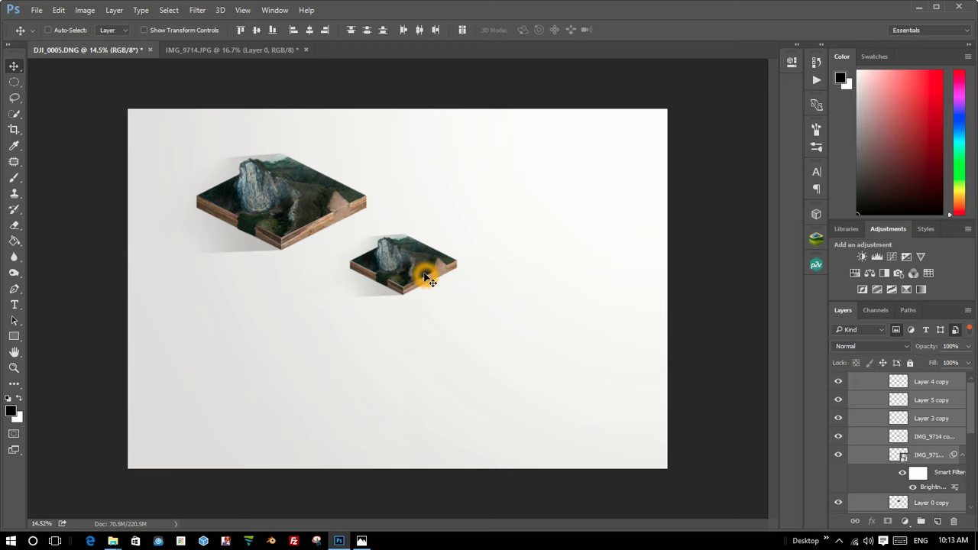
Duplicate the small terrain tile down-right and scale the copy to about 69%.
{"action": "key", "text": "ctrl"}
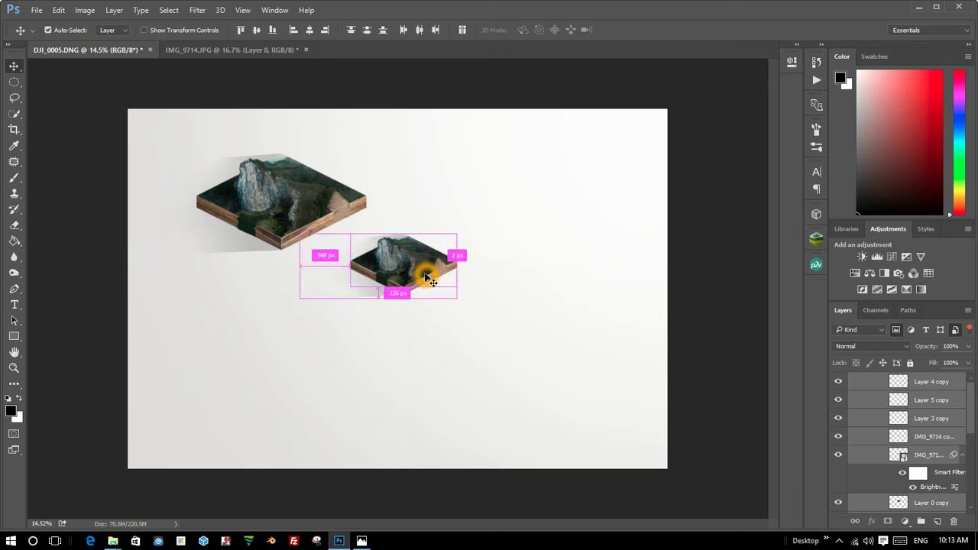
{"action": "mouse_move", "coordinate": [428, 279]}
{"action": "left_mouse_down"}
{"action": "mouse_move", "coordinate": [497, 319]}
{"action": "mouse_move", "coordinate": [517, 319]}
{"action": "left_mouse_up"}
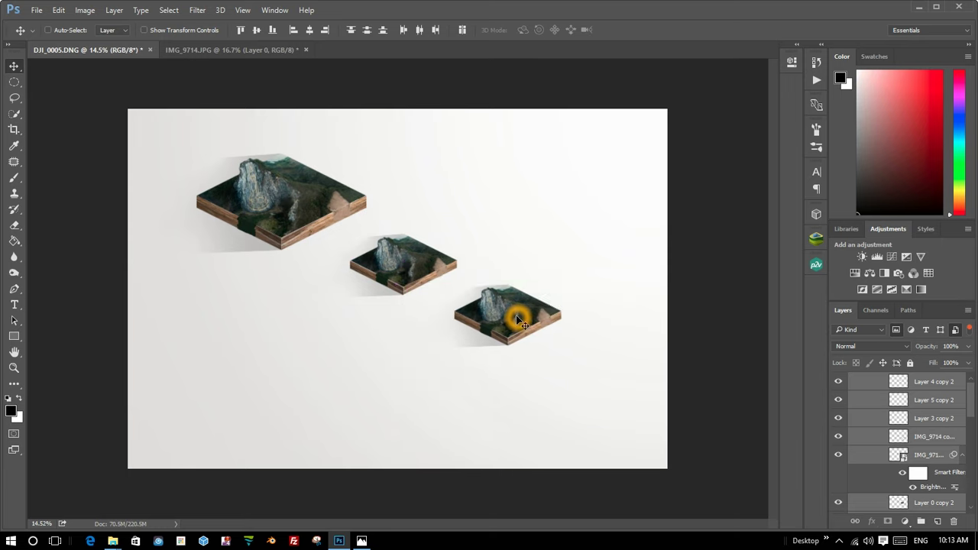
{"action": "key", "text": "ctrl+t"}
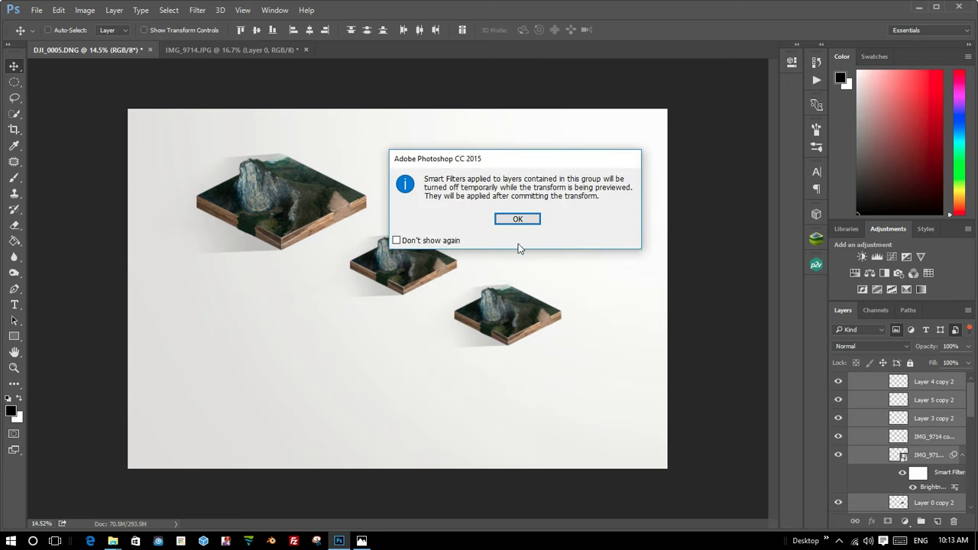
{"action": "left_click", "coordinate": [520, 220]}
{"action": "left_click_drag", "start_coordinate": [561, 348], "coordinate": [533, 334]}
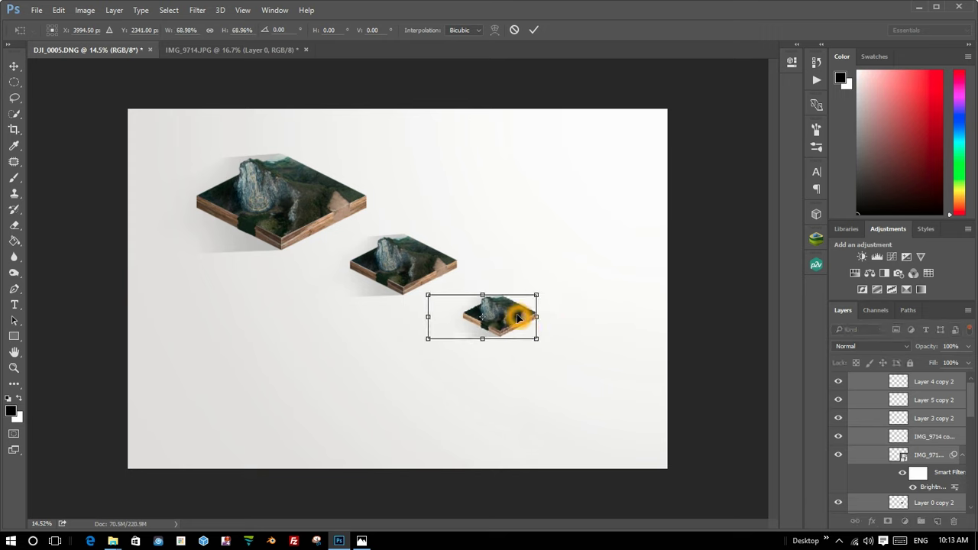
{"action": "double_click", "coordinate": [518, 317]}
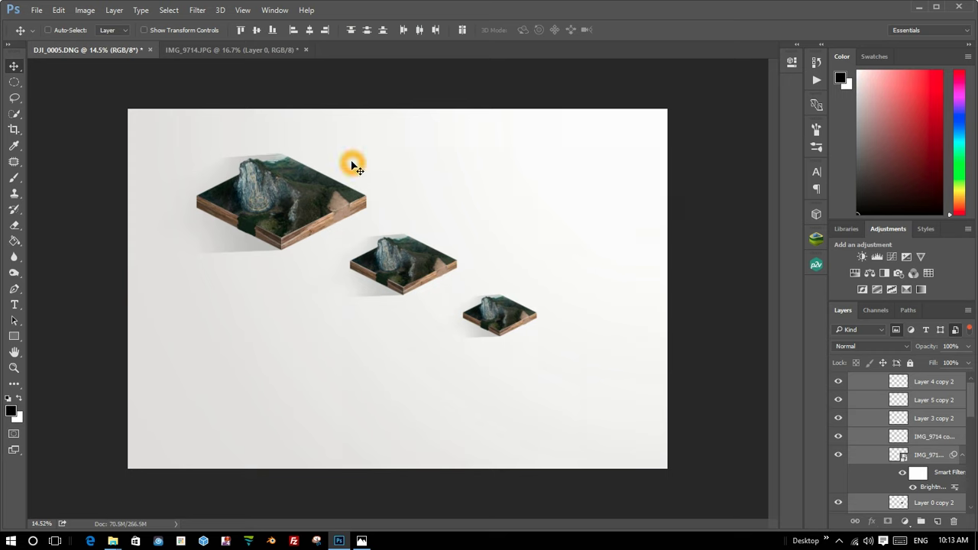
Select all three tile layers and move them together down-right toward the canvas centre.
{"action": "scroll", "coordinate": [953, 425], "scroll_direction": "down", "scroll_amount": 2}
{"action": "scroll", "coordinate": [952, 424], "scroll_direction": "down", "scroll_amount": 2}
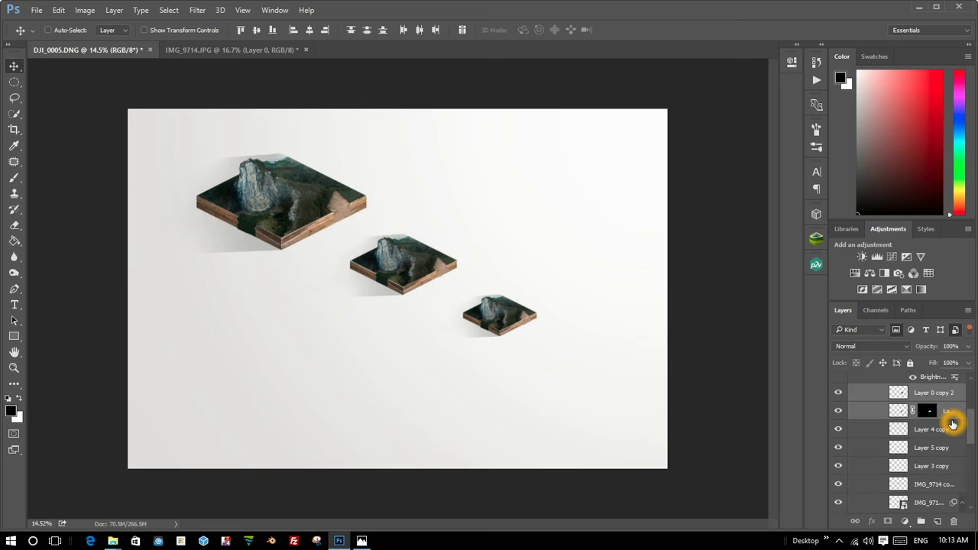
{"action": "scroll", "coordinate": [952, 425], "scroll_direction": "down", "scroll_amount": 2}
{"action": "scroll", "coordinate": [954, 425], "scroll_direction": "down", "scroll_amount": 2}
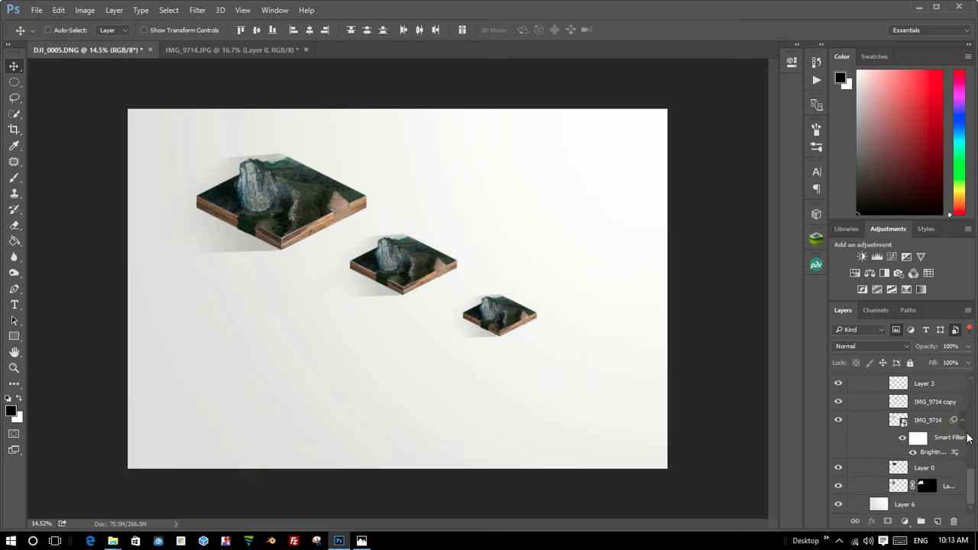
{"action": "left_click", "coordinate": [935, 492]}
{"action": "left_click_drag", "start_coordinate": [976, 495], "coordinate": [973, 382]}
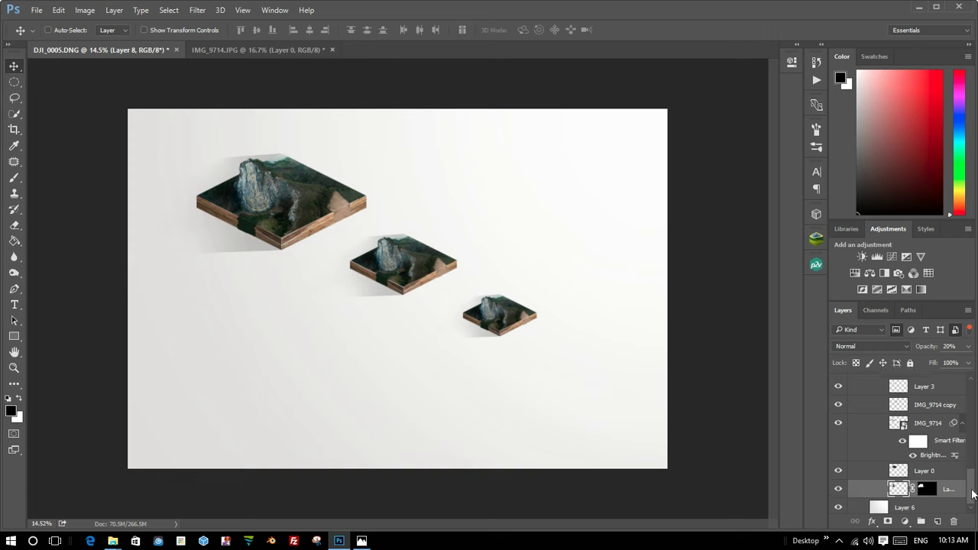
{"action": "left_click", "coordinate": [930, 386], "text": "shift"}
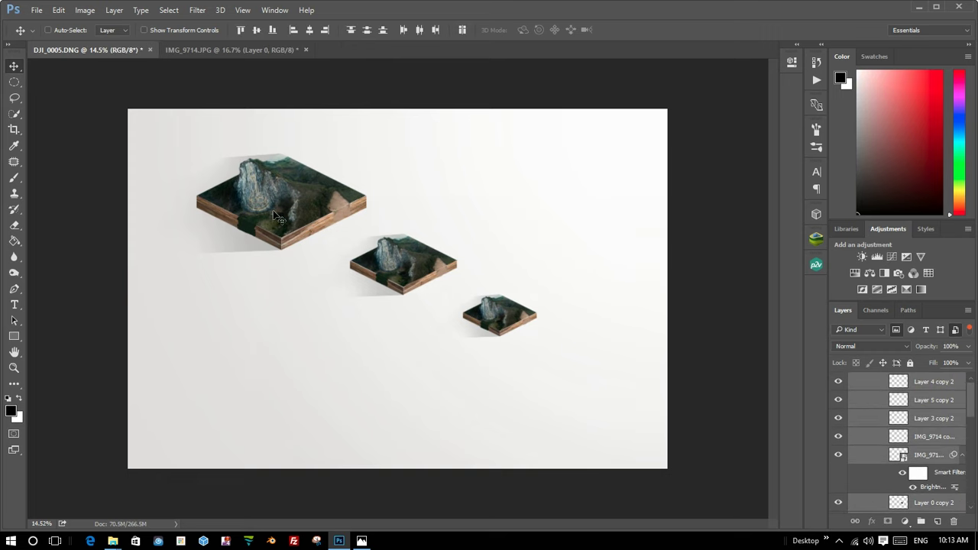
{"action": "left_click_drag", "start_coordinate": [273, 212], "coordinate": [299, 252]}
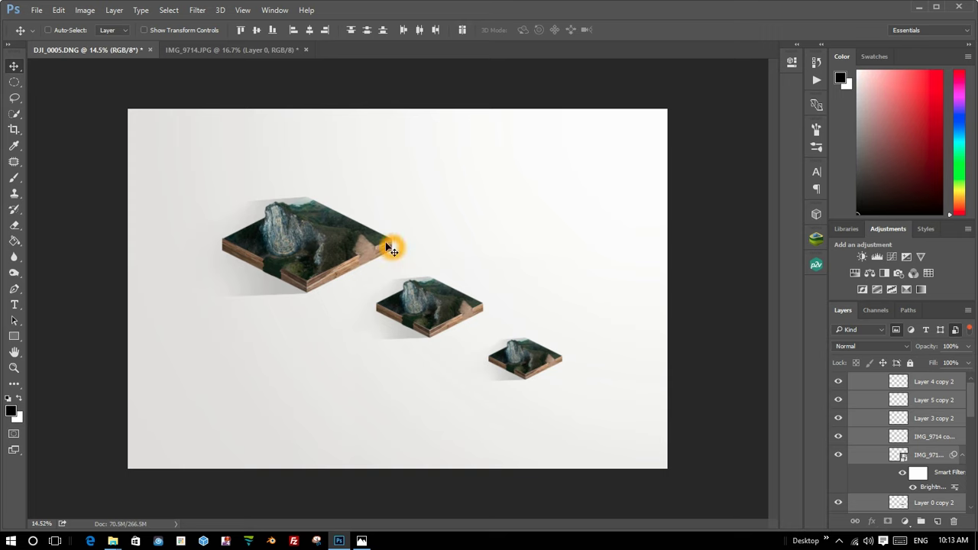
{"action": "left_click", "coordinate": [333, 252]}
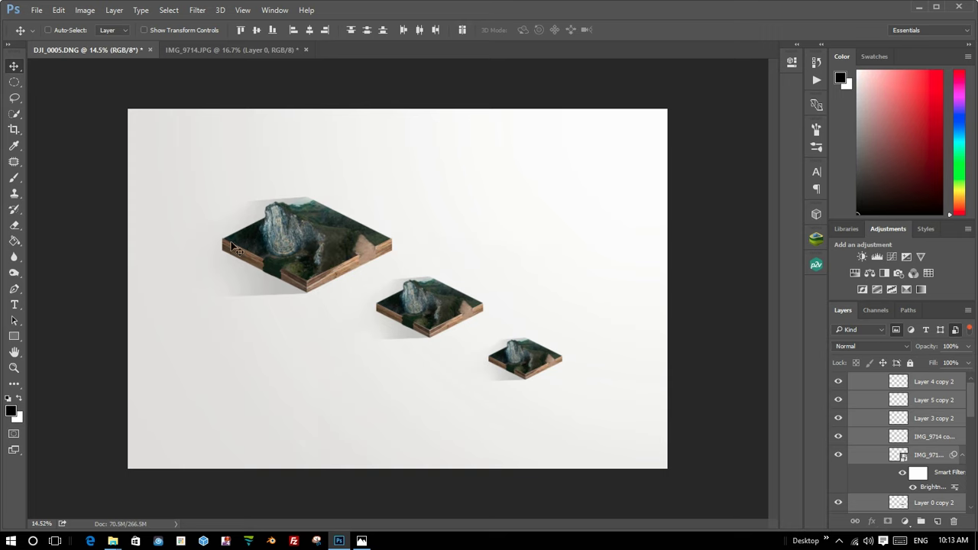
{"action": "left_click_drag", "start_coordinate": [333, 255], "coordinate": [343, 270]}
{"action": "left_click", "coordinate": [912, 399]}
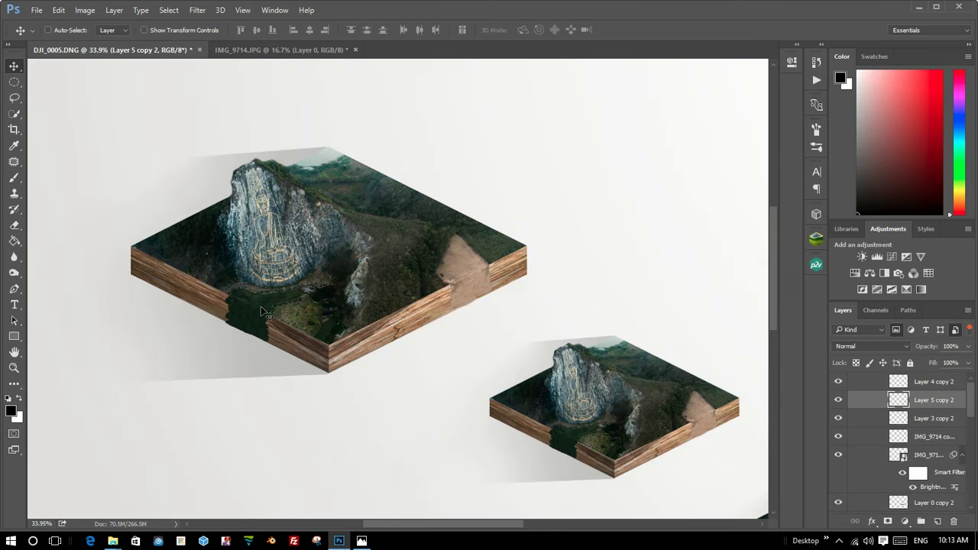
{"action": "mouse_move", "coordinate": [271, 227]}
{"action": "left_mouse_down"}
{"action": "mouse_move", "coordinate": [287, 222]}
{"action": "mouse_move", "coordinate": [224, 174]}
{"action": "mouse_move", "coordinate": [218, 142]}
{"action": "left_mouse_up"}
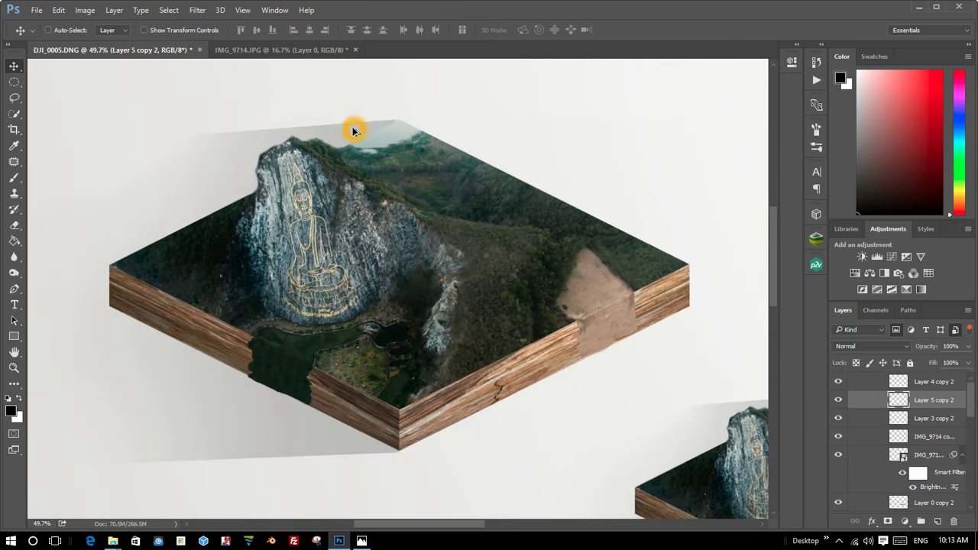
{"action": "left_click_drag", "start_coordinate": [355, 133], "coordinate": [275, 160]}
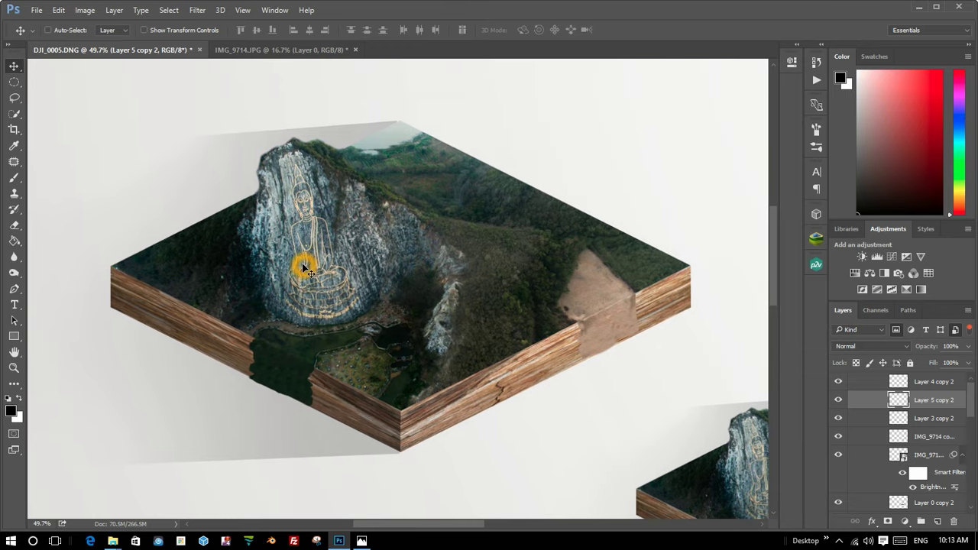
{"action": "left_click", "coordinate": [304, 268]}
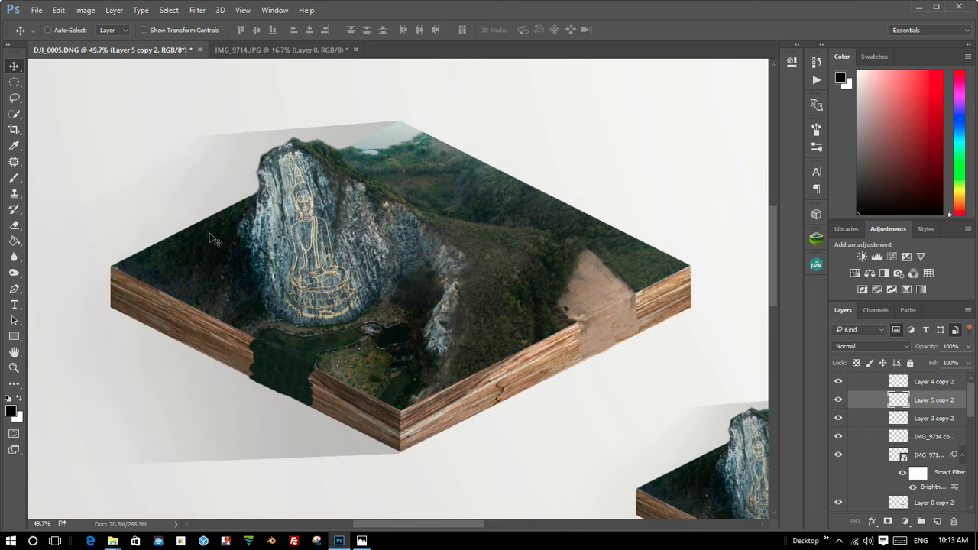
Switch to the Brush tool with bird preset 2423 and adjust its size.
{"action": "left_click", "coordinate": [12, 180]}
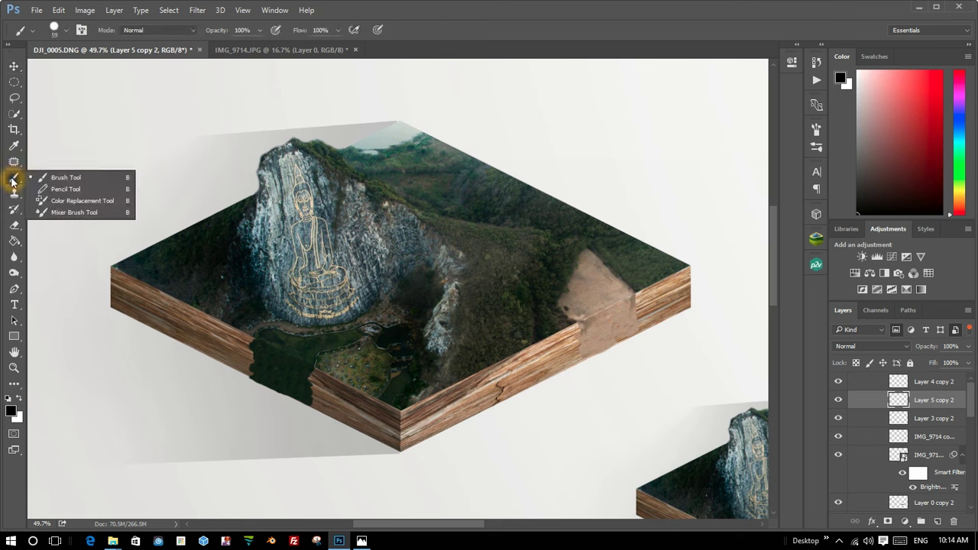
{"action": "left_click", "coordinate": [57, 179]}
{"action": "left_click", "coordinate": [67, 30]}
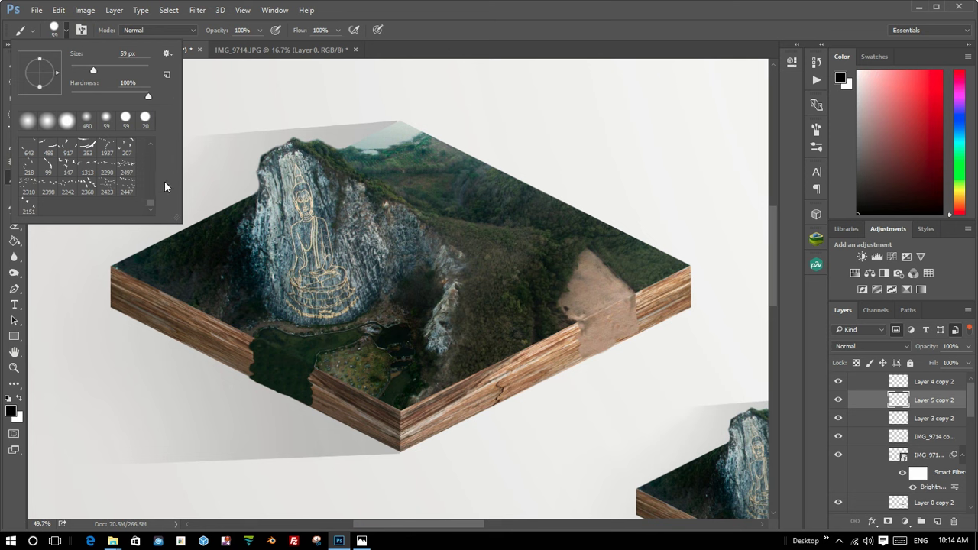
{"action": "left_click", "coordinate": [112, 186]}
{"action": "left_click", "coordinate": [343, 153]}
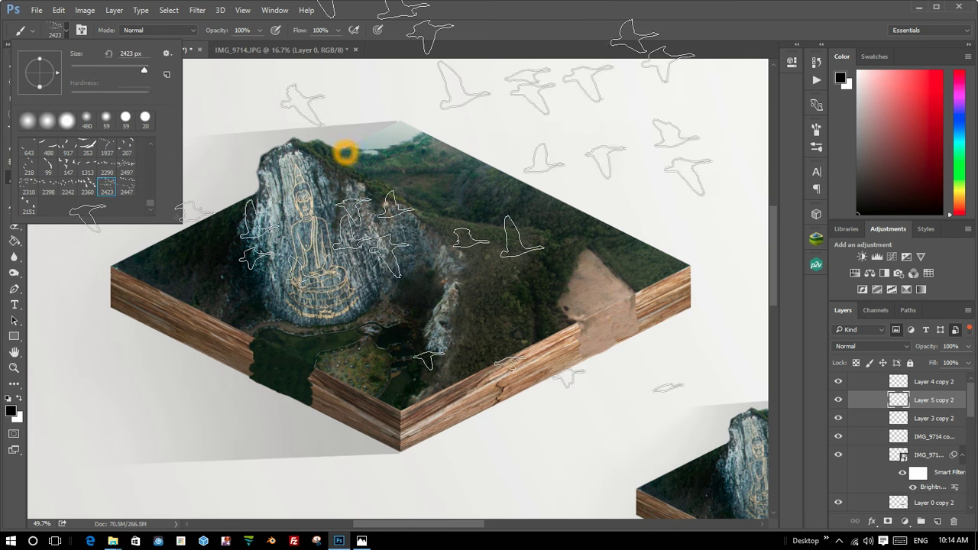
{"action": "right_click", "coordinate": [382, 230]}
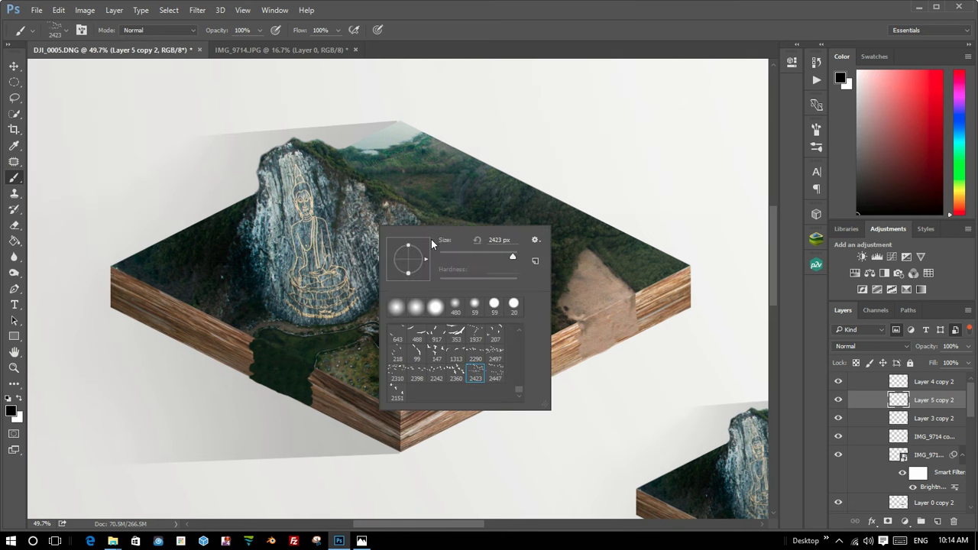
{"action": "left_click", "coordinate": [506, 240]}
Stamp bird flocks above the tile's upper right and near its left corner.
{"action": "left_click", "coordinate": [526, 177]}
{"action": "left_click", "coordinate": [145, 236]}
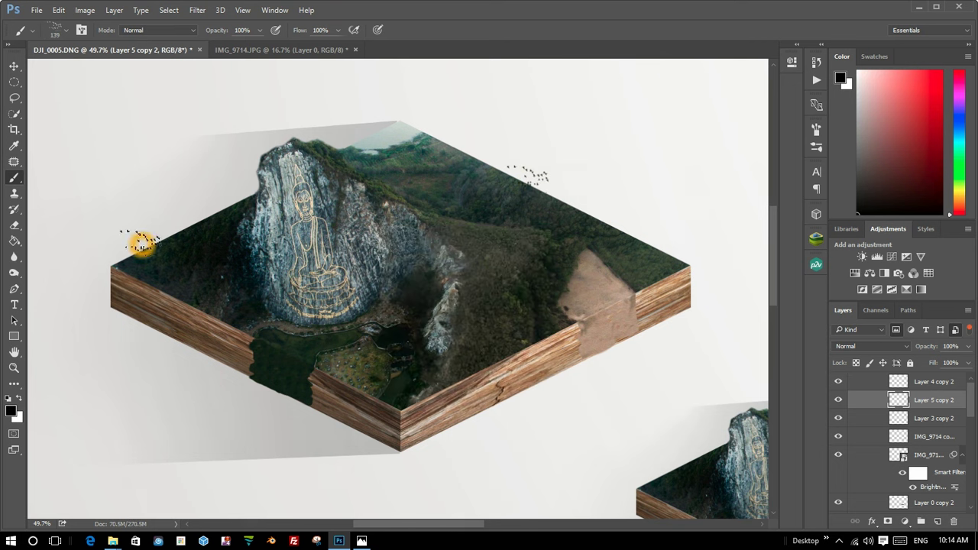
{"action": "left_click", "coordinate": [617, 260]}
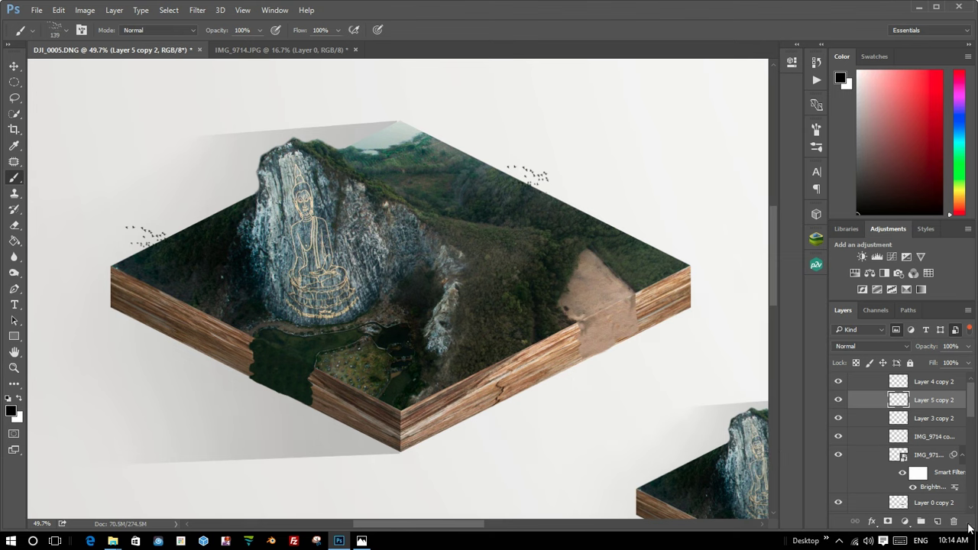
Add a new layer and make Layer 9 the active layer for painting birds.
{"action": "left_click", "coordinate": [938, 521]}
{"action": "double_click", "coordinate": [930, 380]}
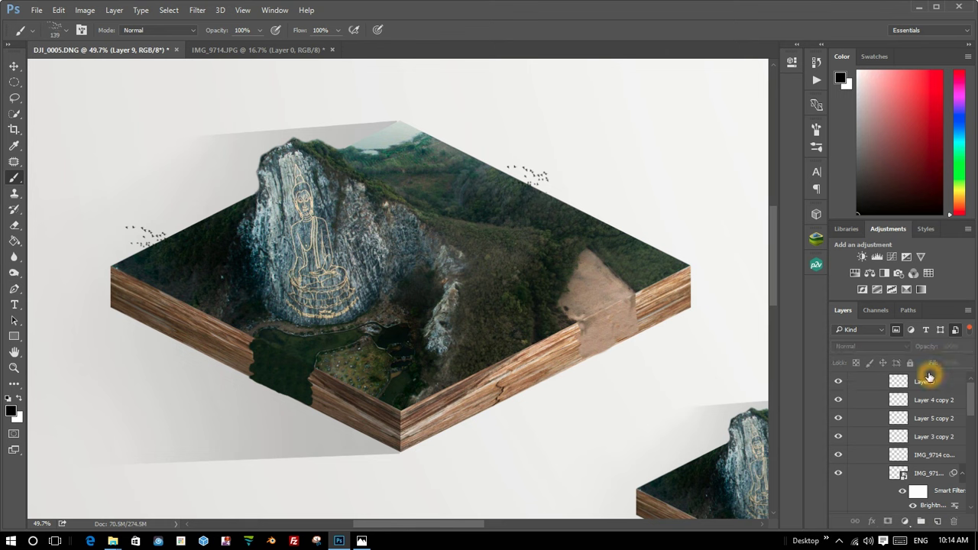
{"action": "key", "text": "Return"}
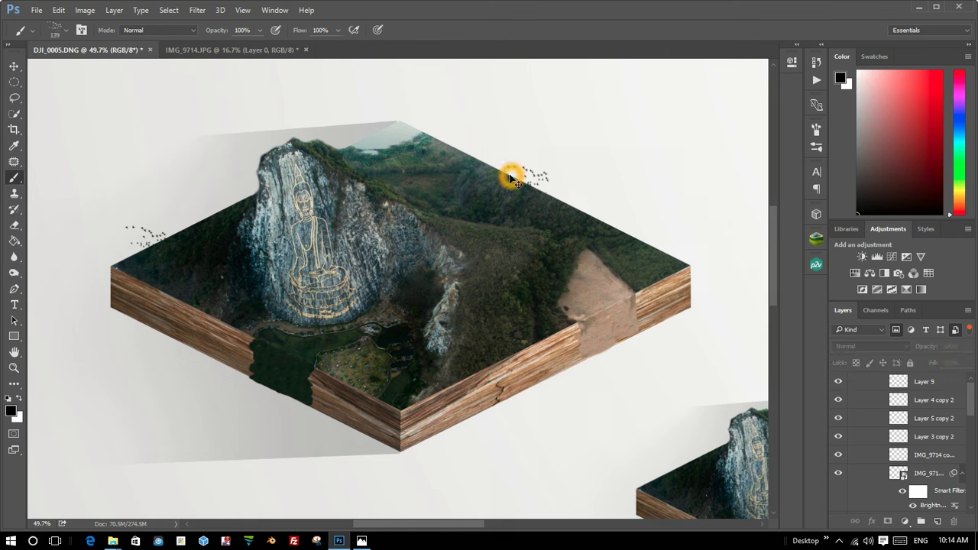
{"action": "left_click", "coordinate": [514, 180]}
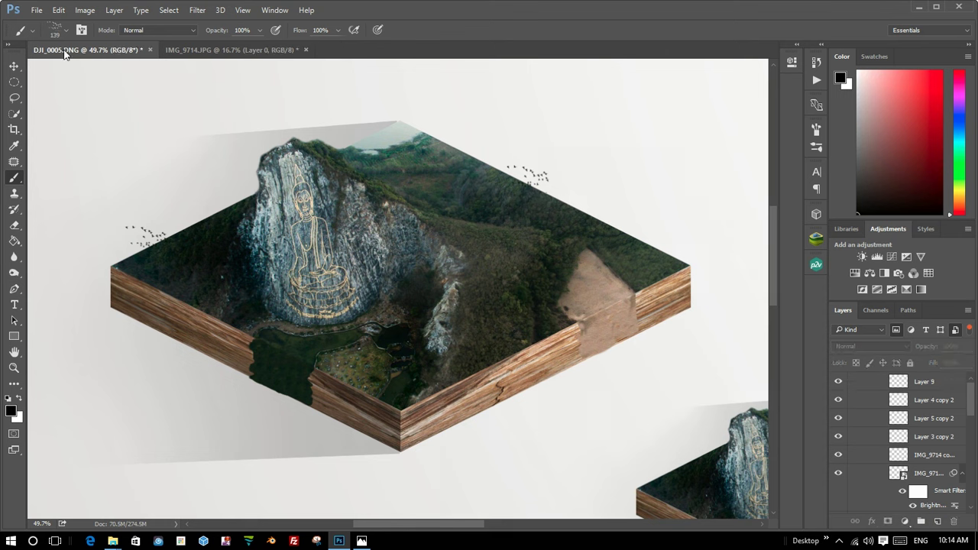
{"action": "left_click", "coordinate": [321, 134]}
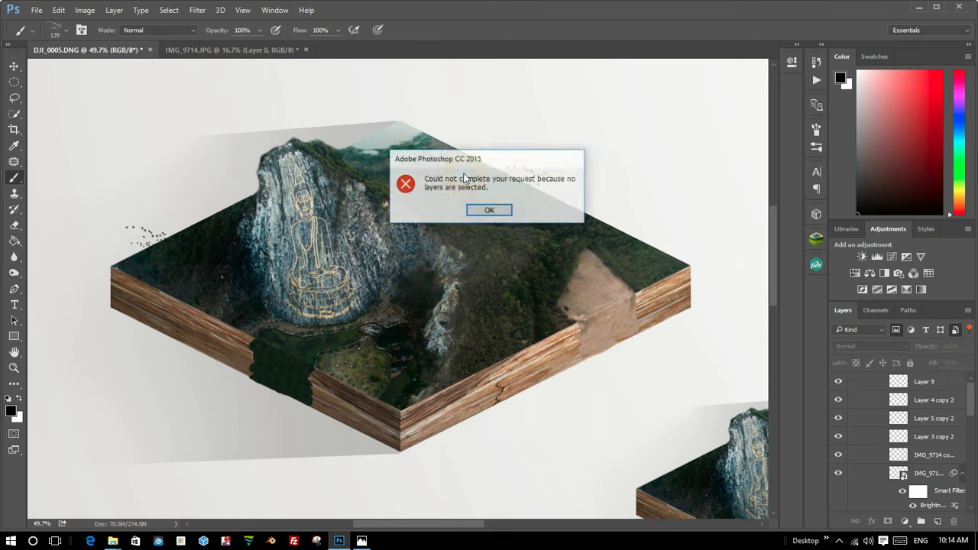
{"action": "left_click", "coordinate": [492, 209]}
{"action": "left_click", "coordinate": [940, 382]}
Stamp more bird flocks over the tile, enlarging the brush to 275 px.
{"action": "left_click", "coordinate": [393, 159]}
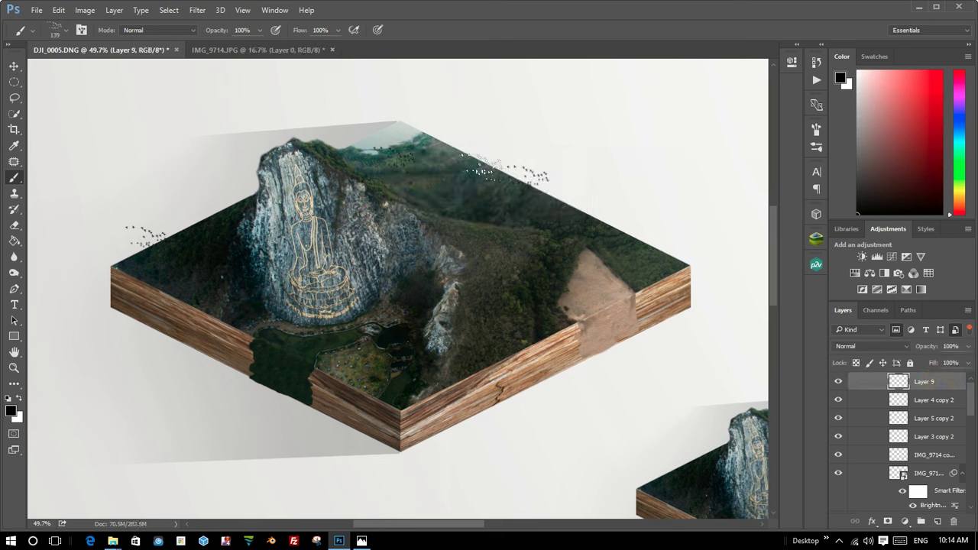
{"action": "left_click", "coordinate": [481, 165]}
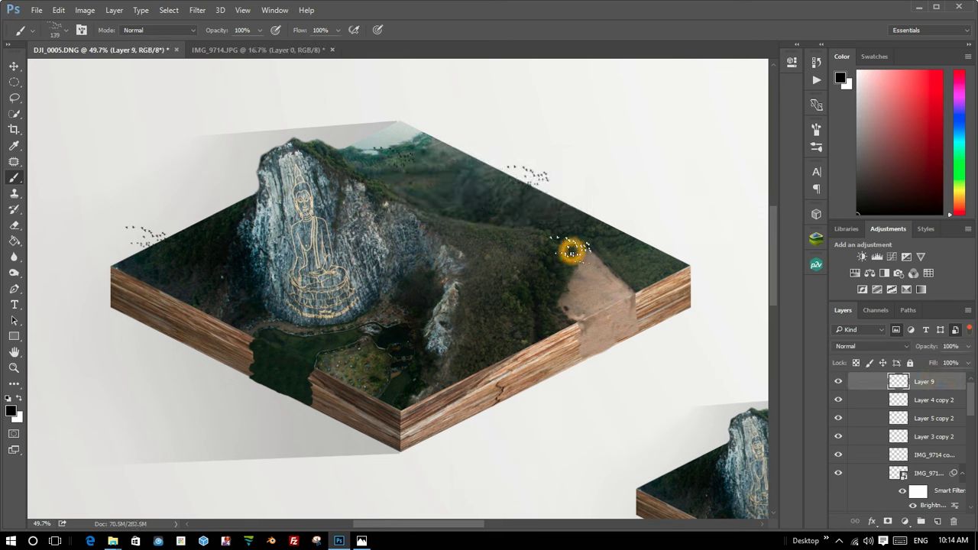
{"action": "left_click", "coordinate": [476, 201]}
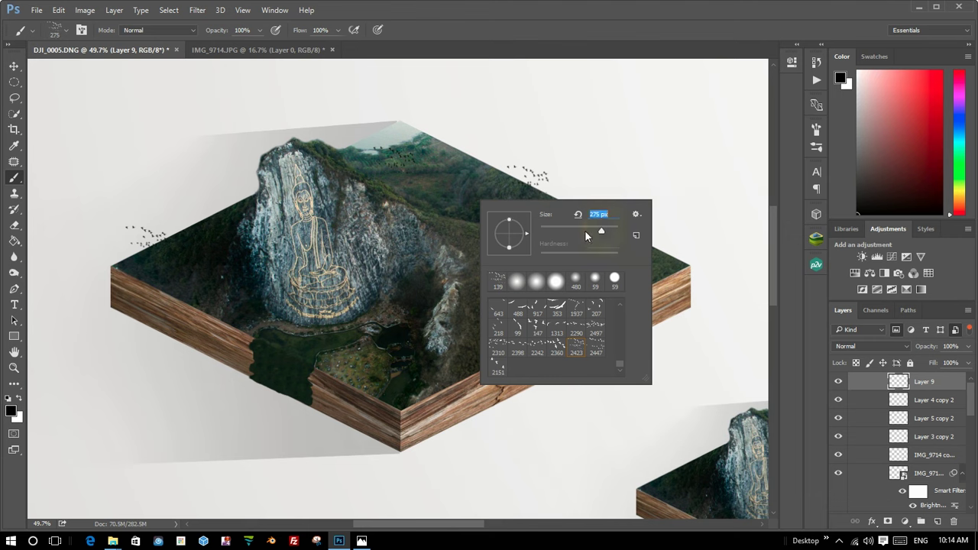
{"action": "left_click", "coordinate": [437, 317]}
{"action": "left_click", "coordinate": [361, 312]}
{"action": "left_click", "coordinate": [437, 244]}
{"action": "left_click", "coordinate": [382, 331]}
Stamp a bird flock over the right-hand forest and zoom to review it.
{"action": "scroll", "coordinate": [383, 331], "scroll_direction": "down", "scroll_amount": 2, "text": "alt"}
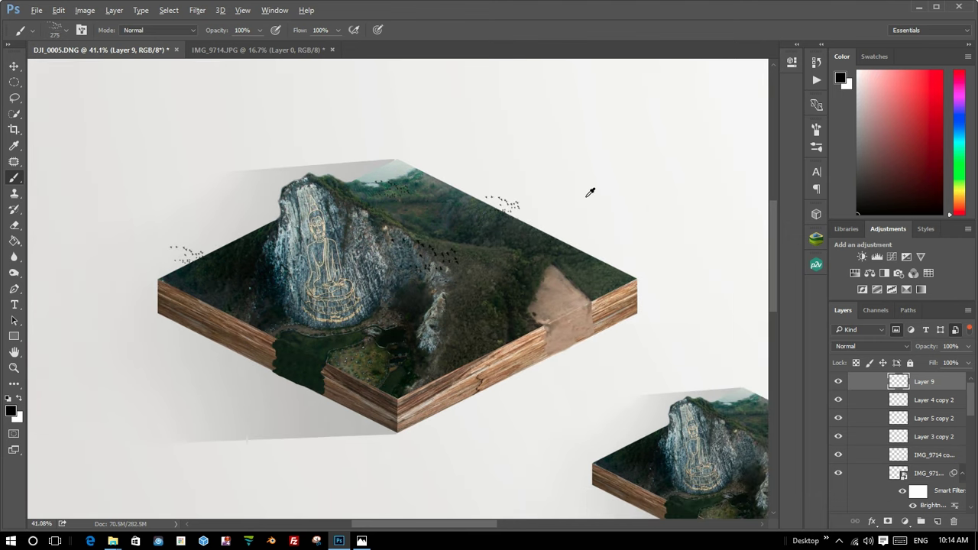
{"action": "scroll", "coordinate": [590, 192], "scroll_direction": "up", "scroll_amount": 2}
{"action": "left_click", "coordinate": [587, 262]}
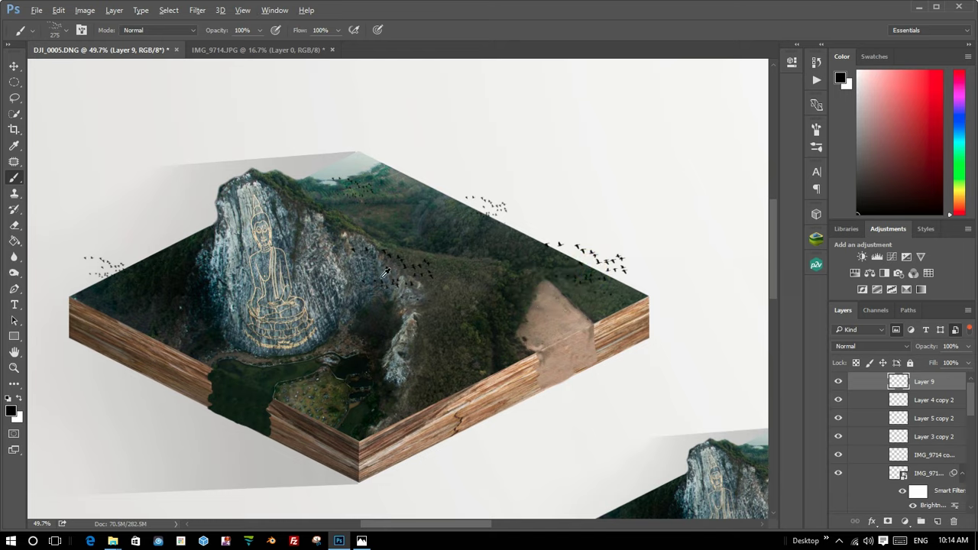
{"action": "scroll", "coordinate": [318, 263], "scroll_direction": "down", "scroll_amount": 2}
{"action": "scroll", "coordinate": [298, 199], "scroll_direction": "up", "scroll_amount": 1}
{"action": "scroll", "coordinate": [294, 191], "scroll_direction": "up", "scroll_amount": 1}
{"action": "scroll", "coordinate": [293, 189], "scroll_direction": "down", "scroll_amount": 1}
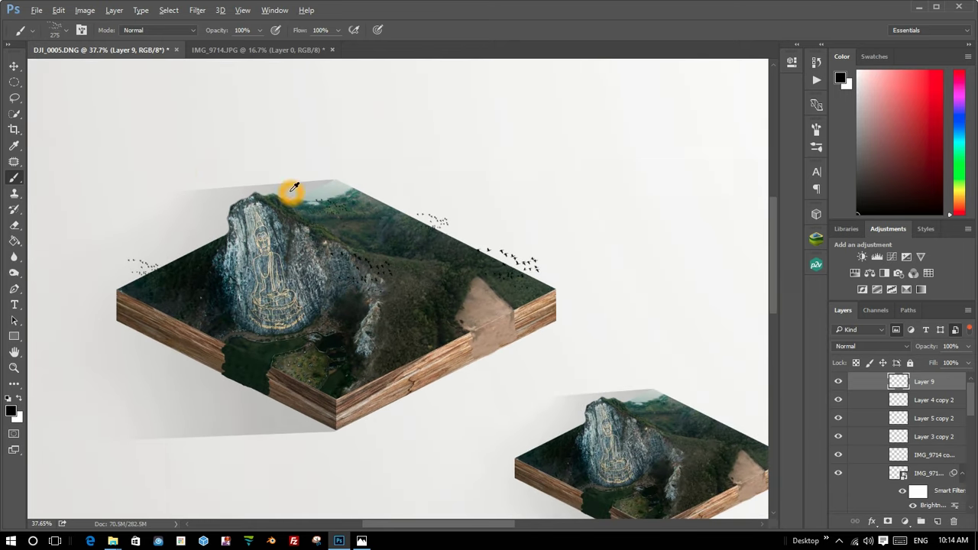
{"action": "scroll", "coordinate": [183, 169], "scroll_direction": "up", "scroll_amount": 2}
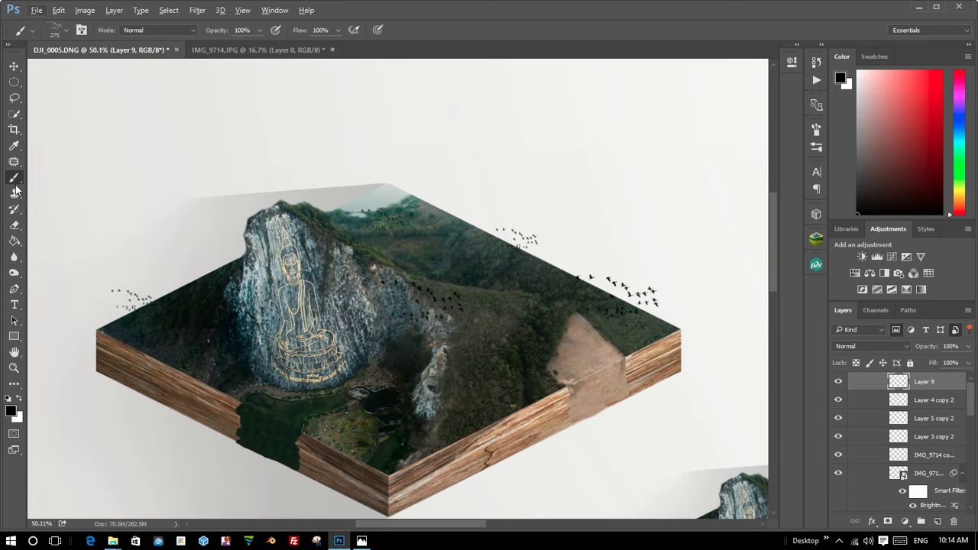
Undo the last two bird flocks and restamp small flocks at the right forest edge and left edge.
{"action": "key", "text": "ctrl+z"}
{"action": "key", "text": "ctrl+z"}
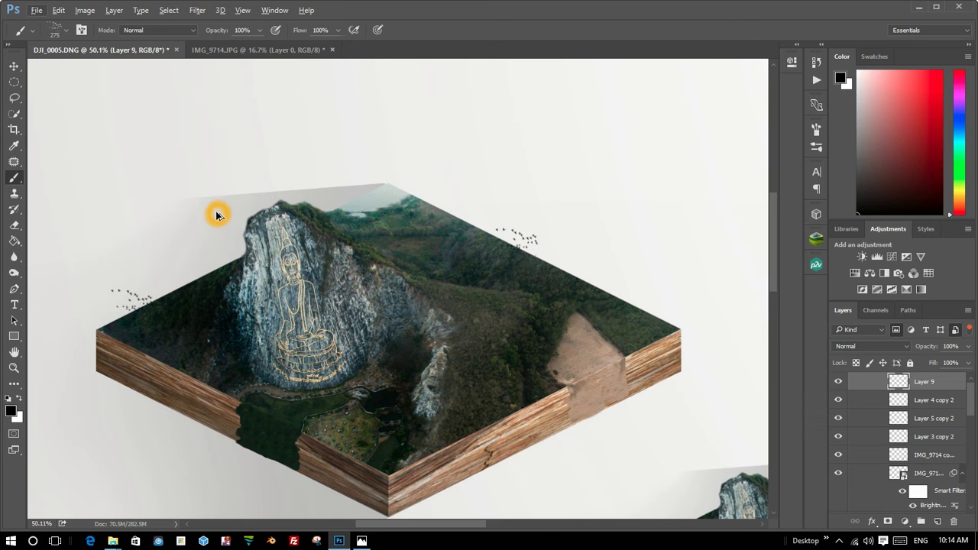
{"action": "key", "text": "ctrl+z"}
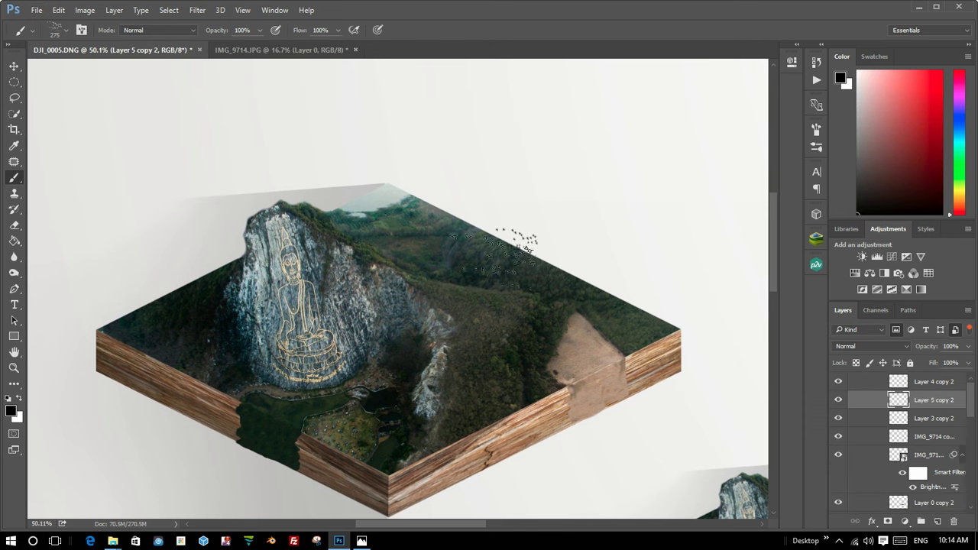
{"action": "left_click", "coordinate": [611, 296]}
{"action": "left_click", "coordinate": [173, 292]}
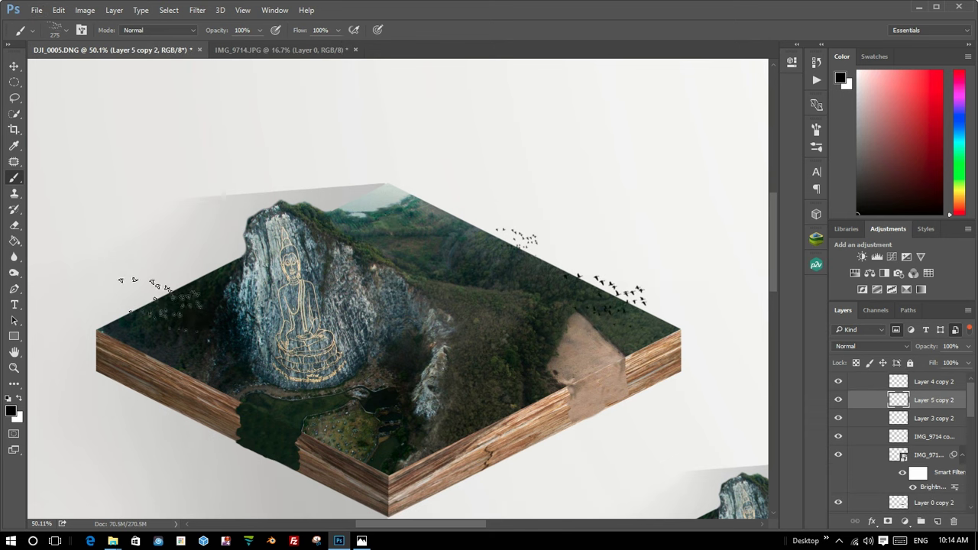
{"action": "left_click", "coordinate": [165, 317]}
{"action": "left_click", "coordinate": [563, 264]}
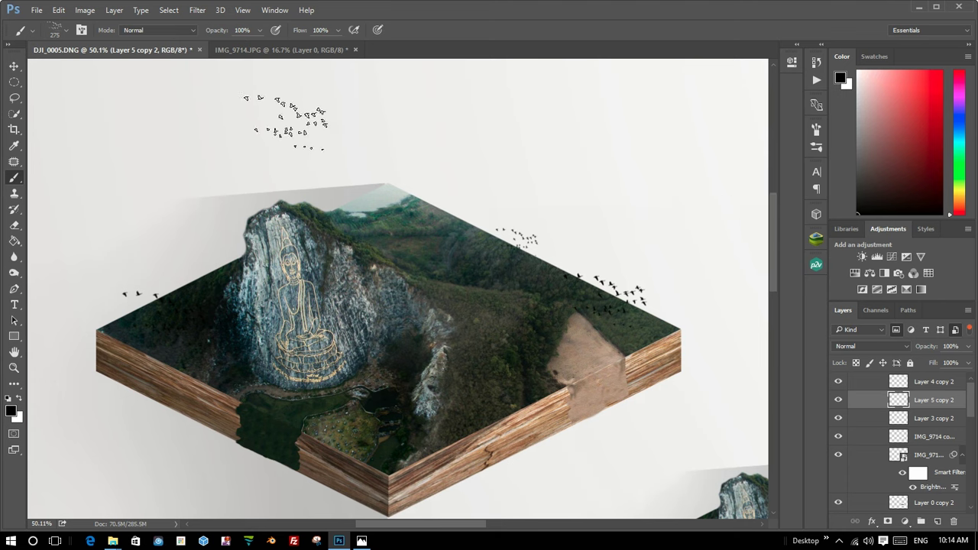
{"action": "left_click", "coordinate": [367, 238]}
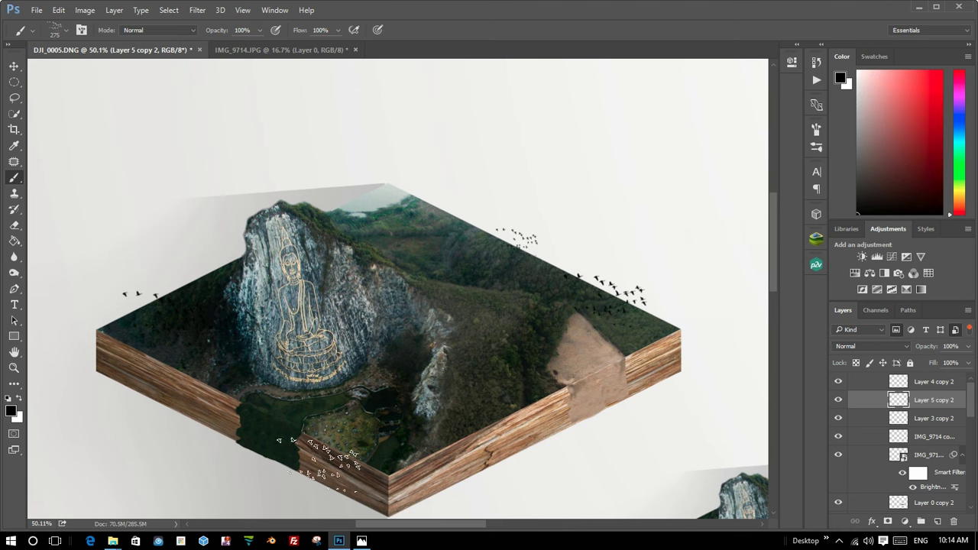
{"action": "left_click", "coordinate": [113, 542]}
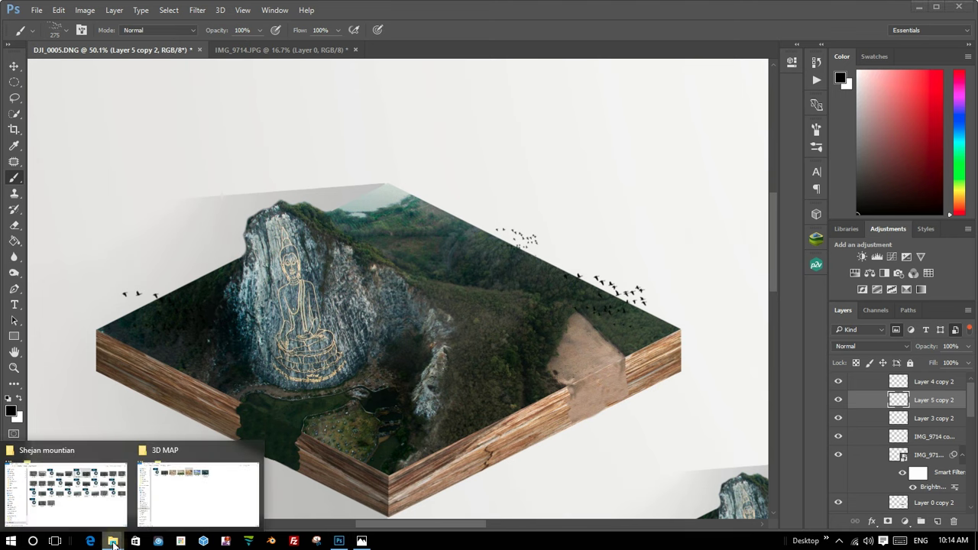
Preview the finished my_isometric_3d_map-3 copy3 example and the IMG_9854 cloud photo from 3D MAP.
{"action": "left_click", "coordinate": [191, 497]}
{"action": "left_click", "coordinate": [598, 220]}
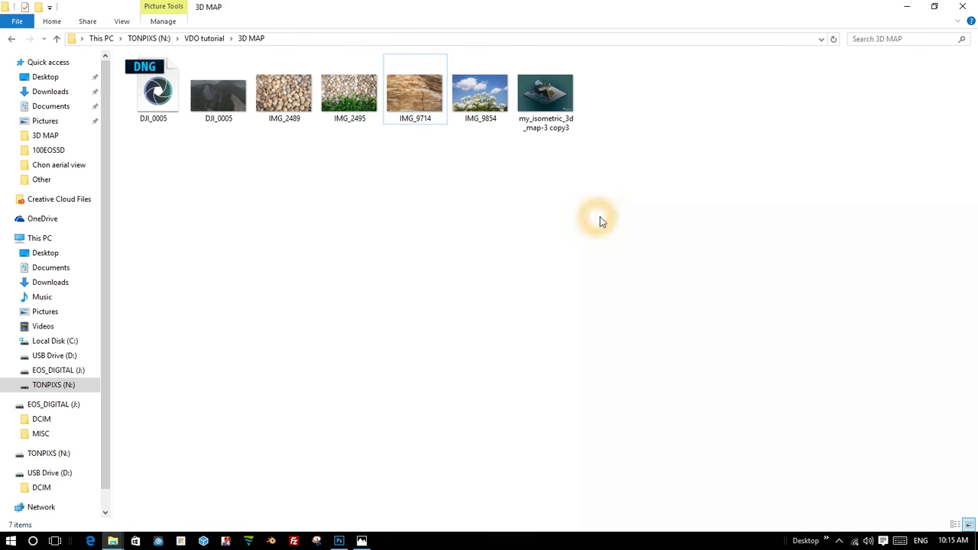
{"action": "left_click", "coordinate": [532, 215]}
{"action": "left_click", "coordinate": [499, 167]}
{"action": "double_click", "coordinate": [545, 93]}
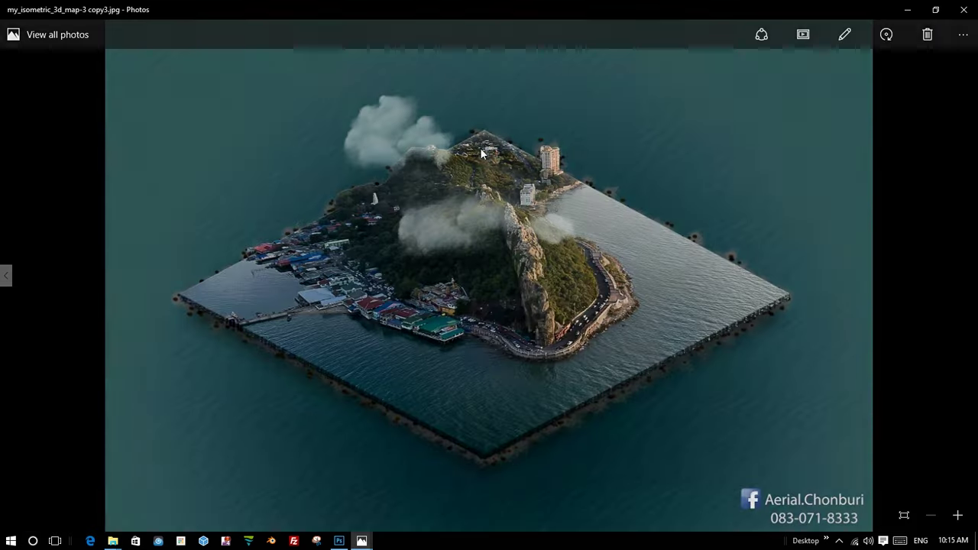
{"action": "left_click", "coordinate": [964, 9]}
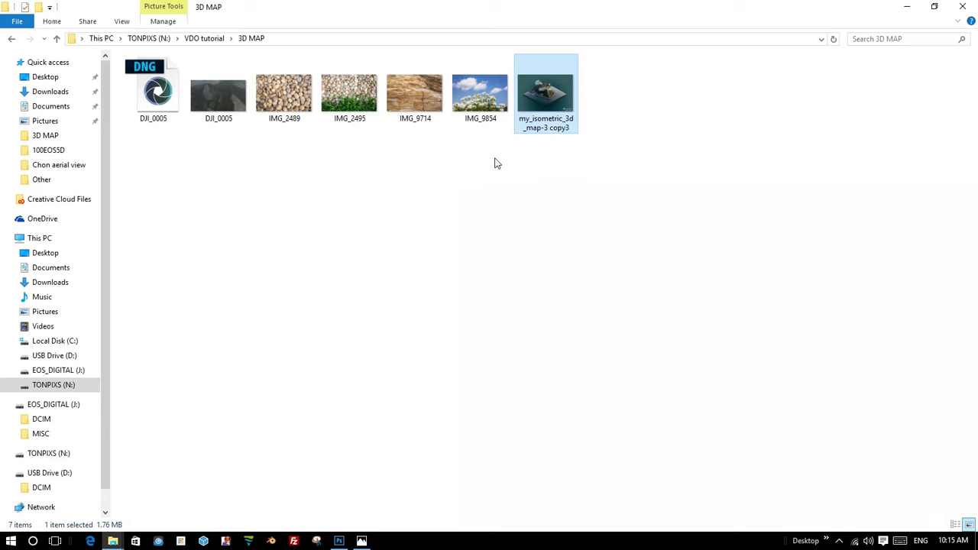
{"action": "double_click", "coordinate": [480, 93]}
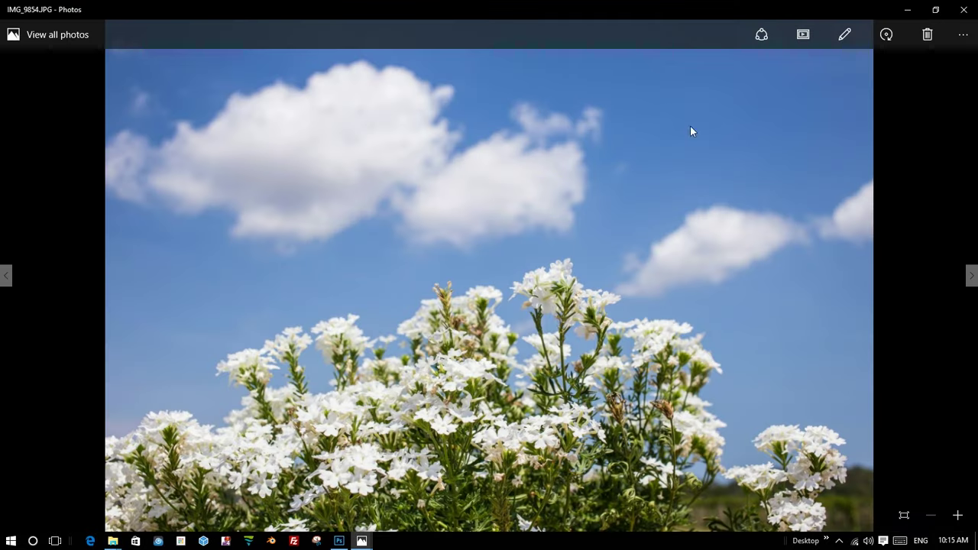
{"action": "left_click", "coordinate": [964, 9]}
Open IMG_9854 in Photoshop and trace the large left cloud with the Pen tool.
{"action": "mouse_move", "coordinate": [486, 100]}
{"action": "left_mouse_down"}
{"action": "mouse_move", "coordinate": [342, 540]}
{"action": "mouse_move", "coordinate": [385, 348]}
{"action": "left_mouse_up"}
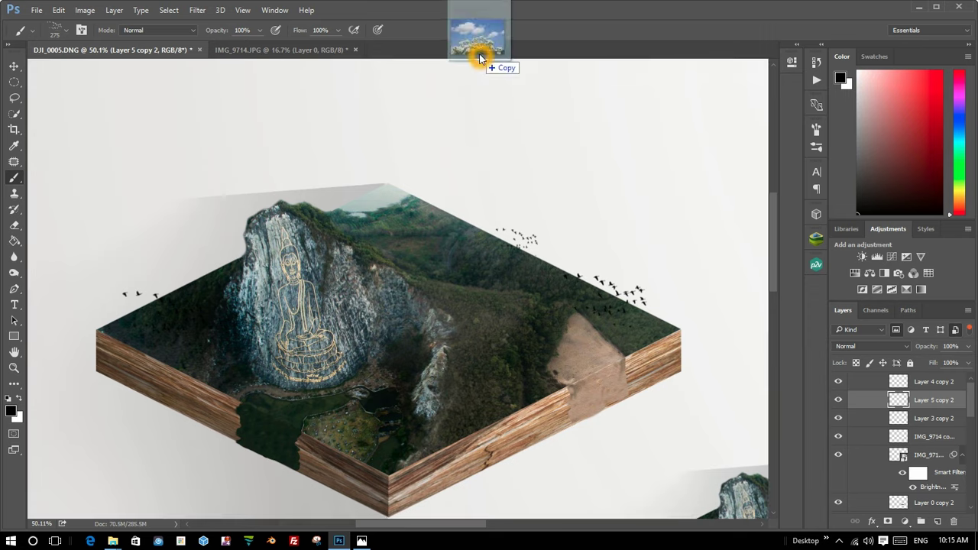
{"action": "left_click_drag", "start_coordinate": [459, 96], "coordinate": [456, 67]}
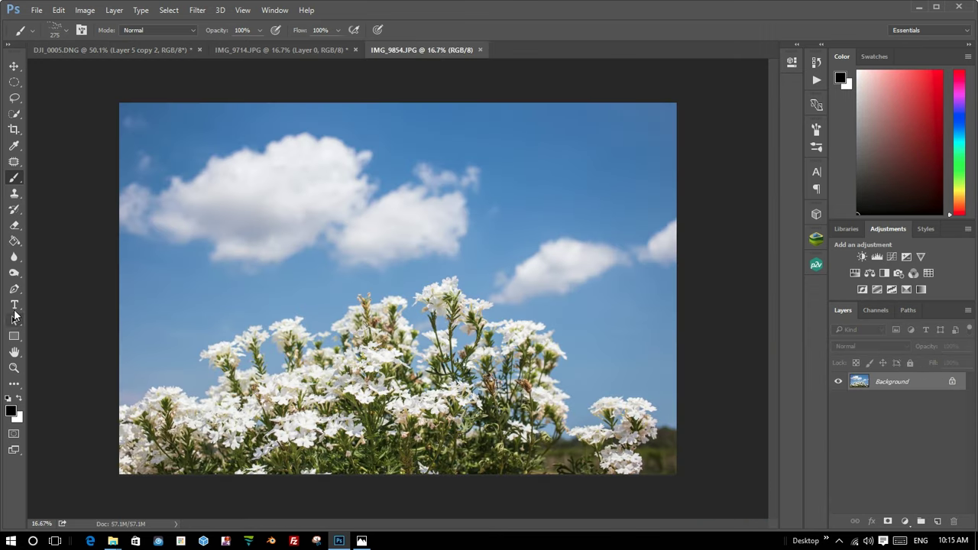
{"action": "left_click", "coordinate": [14, 289]}
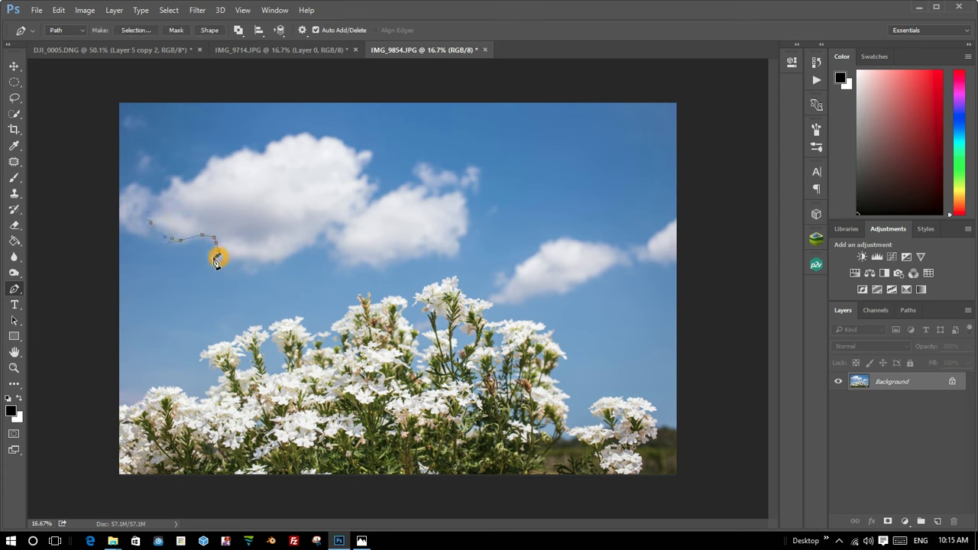
{"action": "left_click_drag", "start_coordinate": [215, 259], "coordinate": [239, 265]}
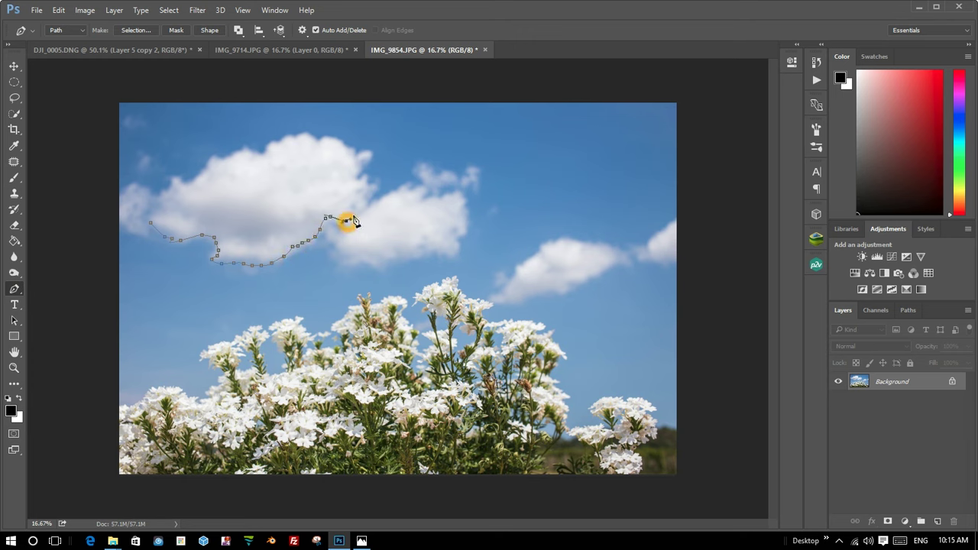
{"action": "mouse_move", "coordinate": [354, 221]}
{"action": "left_mouse_down"}
{"action": "mouse_move", "coordinate": [357, 200]}
{"action": "mouse_move", "coordinate": [151, 220]}
{"action": "left_mouse_up"}
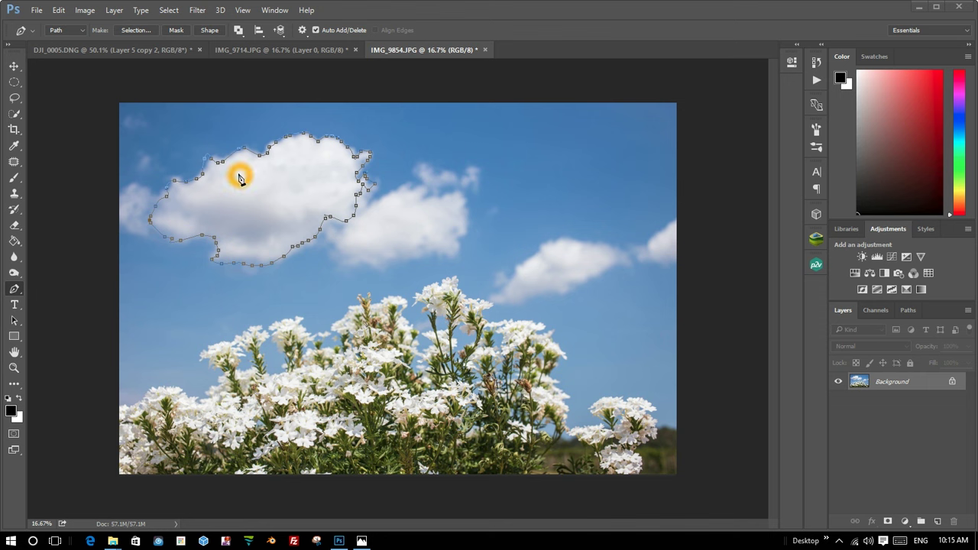
Turn the cloud path into a selection and copy it onto Layer 1.
{"action": "right_click", "coordinate": [254, 170]}
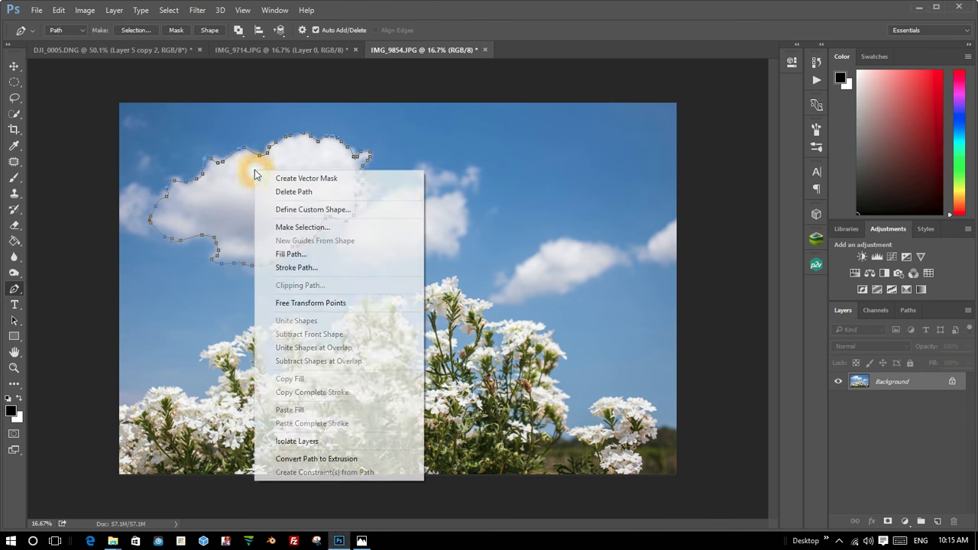
{"action": "left_click", "coordinate": [306, 223]}
{"action": "left_click", "coordinate": [562, 155]}
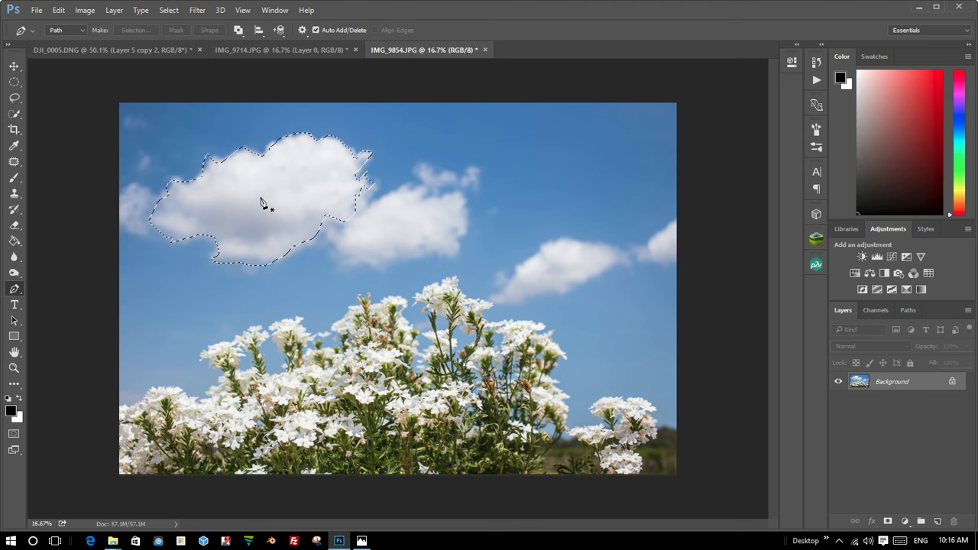
{"action": "key", "text": "ctrl+j"}
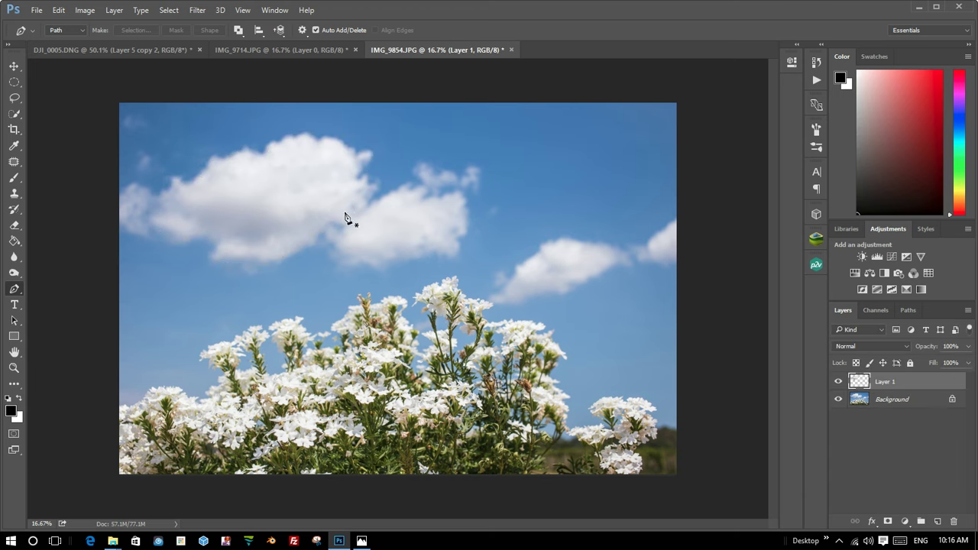
Inspect the cloud cutout against the background and undo the unfeathered cloud layer copy.
{"action": "left_click", "coordinate": [839, 398]}
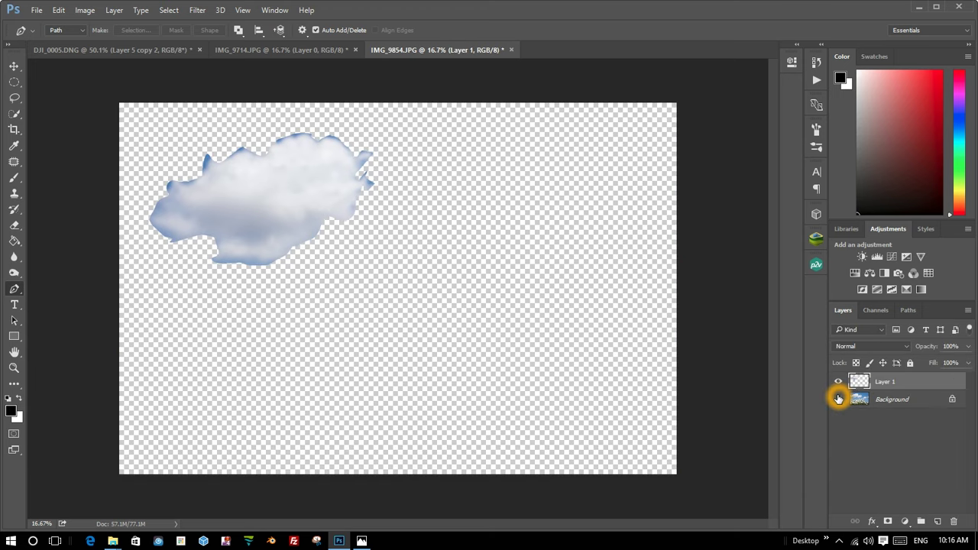
{"action": "scroll", "coordinate": [337, 161], "scroll_direction": "up", "scroll_amount": 3}
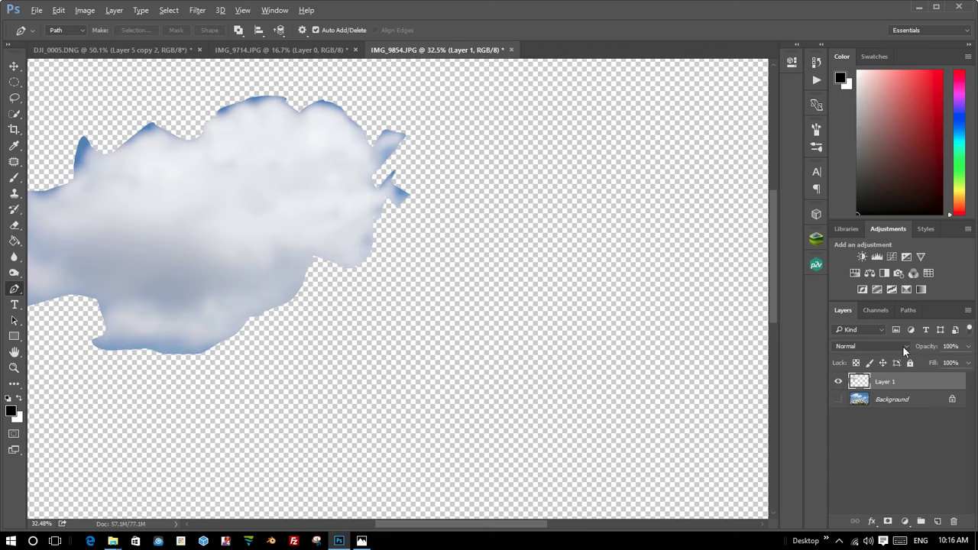
{"action": "left_click", "coordinate": [840, 399]}
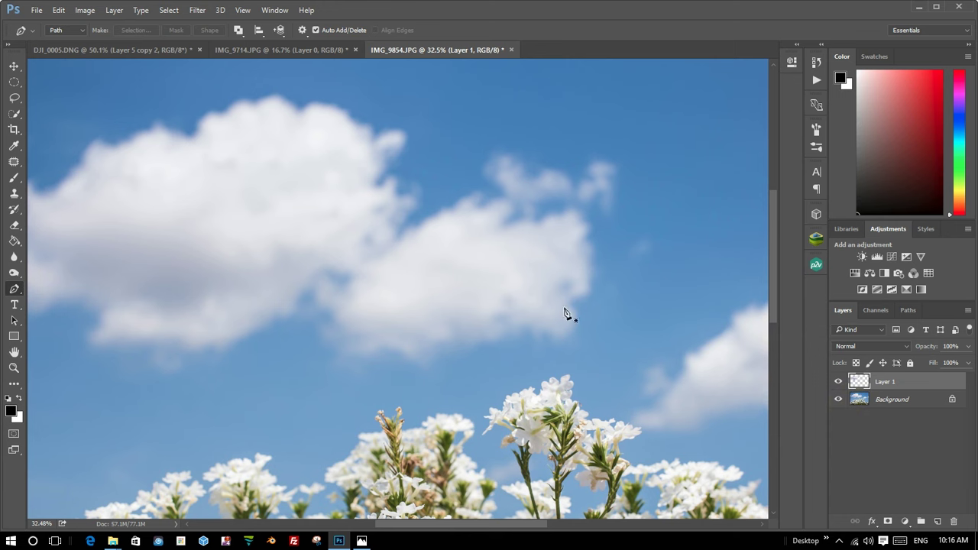
{"action": "left_click", "coordinate": [911, 400]}
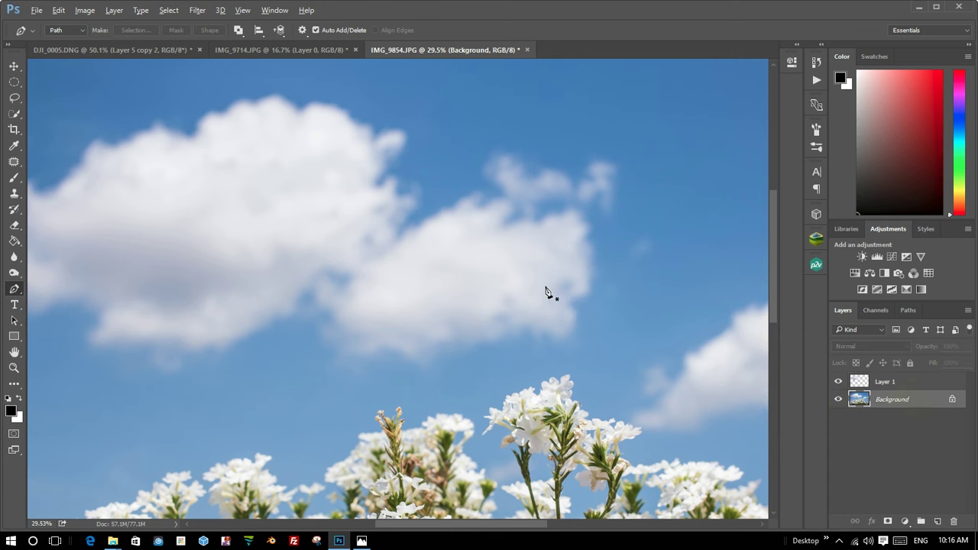
{"action": "key", "text": "ctrl+0"}
{"action": "key", "text": "ctrl+alt+z"}
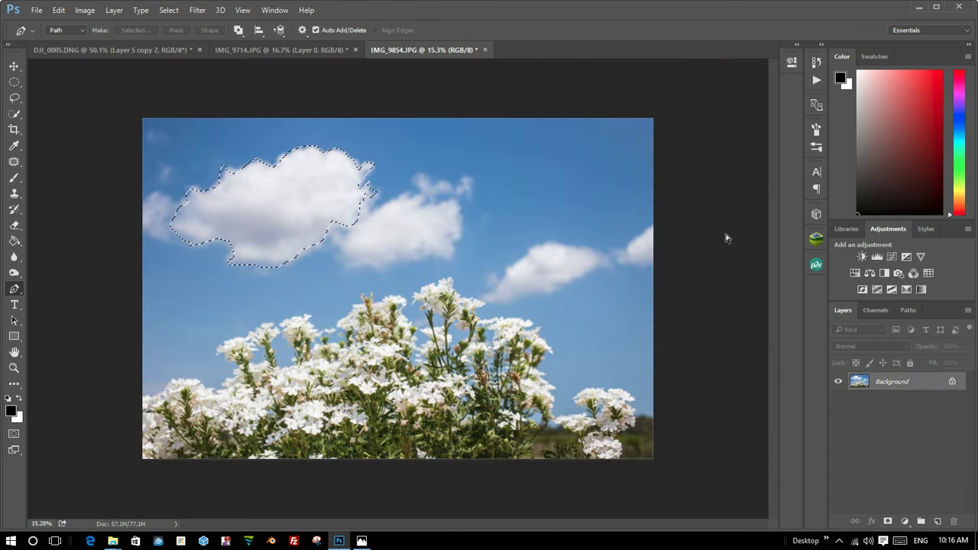
{"action": "right_click", "coordinate": [298, 171]}
{"action": "left_click", "coordinate": [261, 211]}
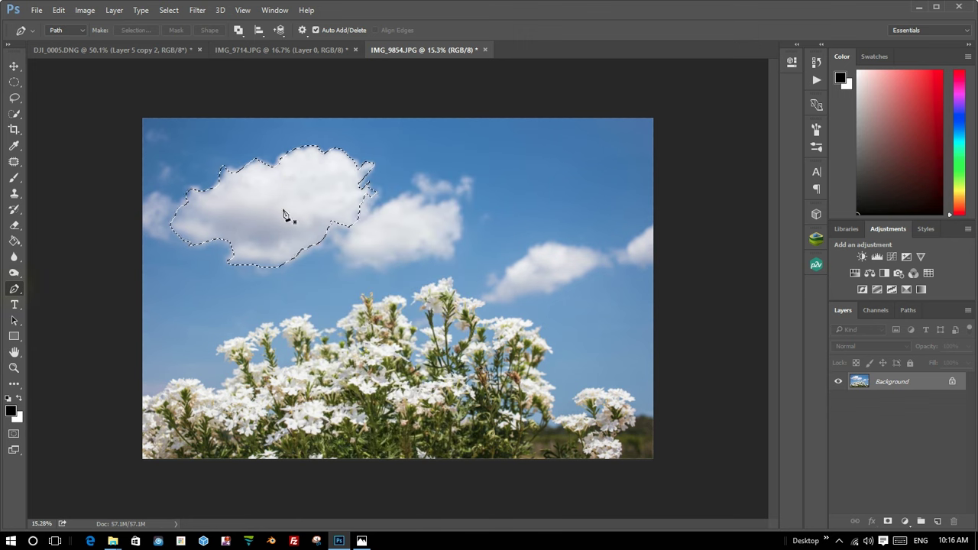
{"action": "right_click", "coordinate": [283, 215]}
{"action": "left_click", "coordinate": [306, 219]}
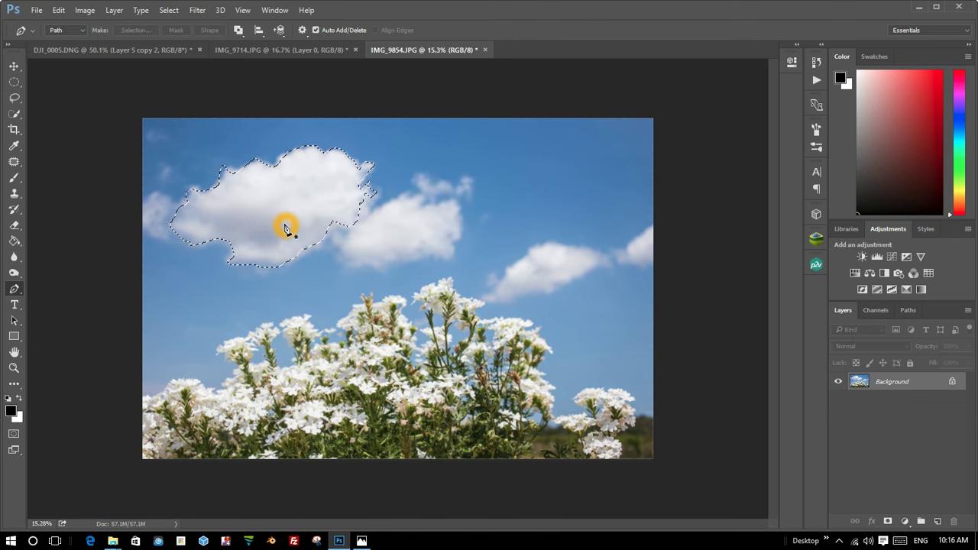
{"action": "left_click", "coordinate": [287, 227]}
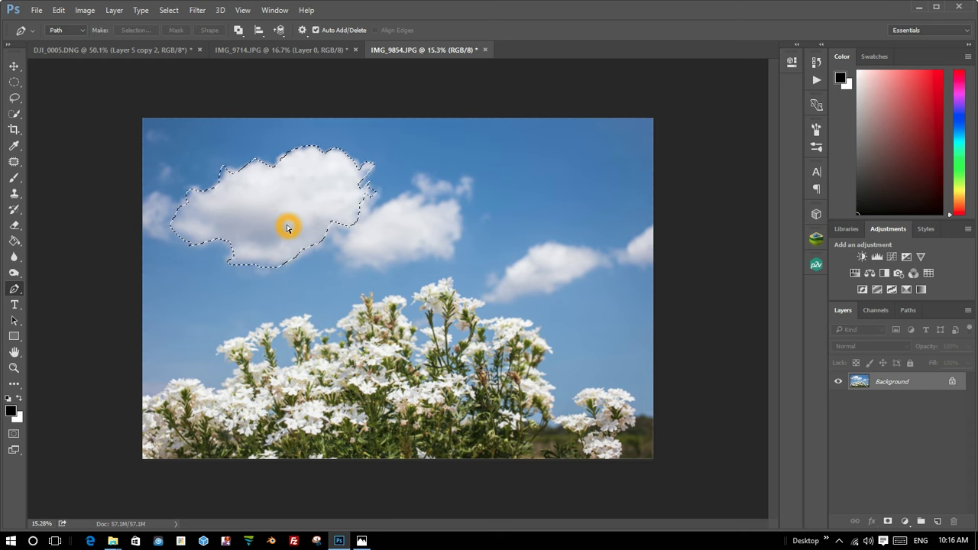
{"action": "key", "text": "ctrl+j"}
{"action": "key", "text": "ctrl+z"}
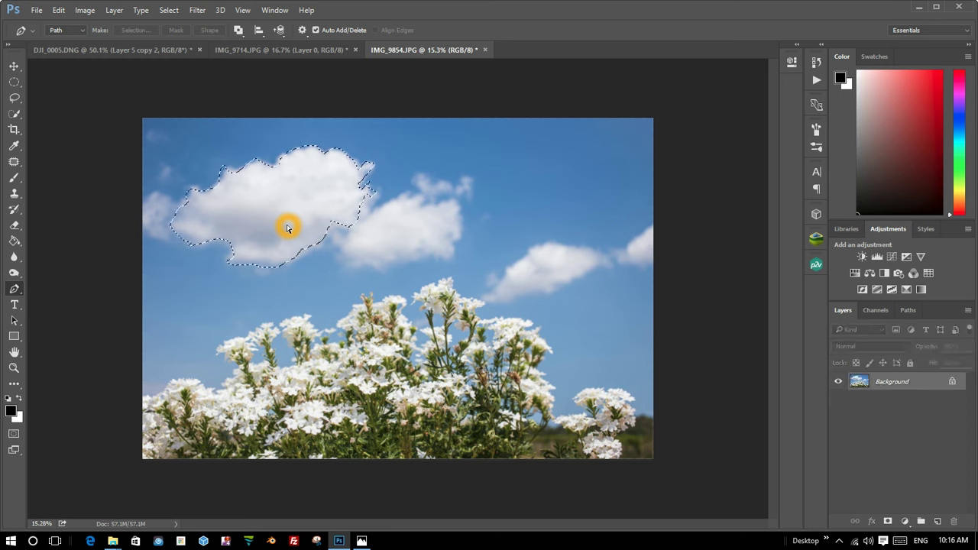
{"action": "key", "text": "ctrl+z"}
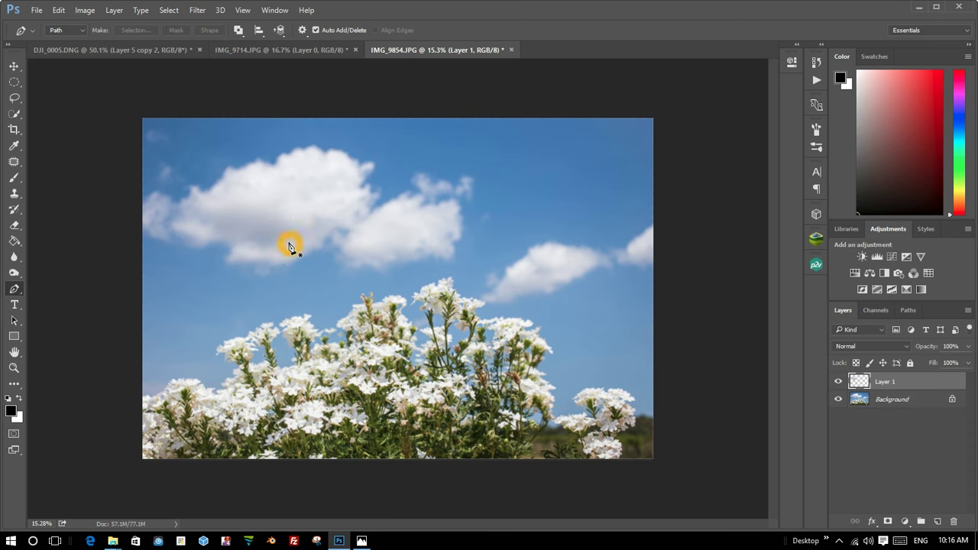
{"action": "key", "text": "ctrl+z"}
{"action": "key", "text": "ctrl+z"}
Convert the cloud path to a selection with a 5-pixel feather and copy it to a new layer.
{"action": "right_click", "coordinate": [285, 214]}
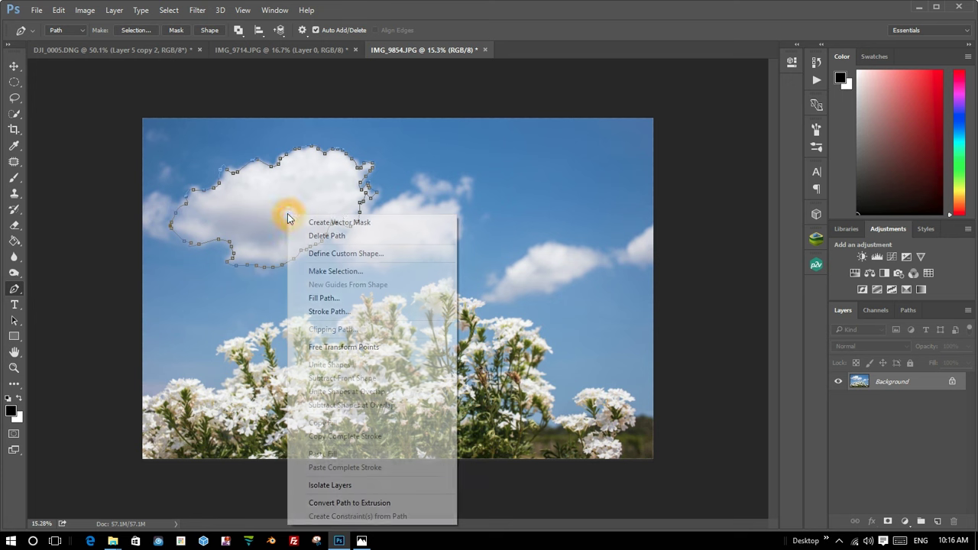
{"action": "left_click", "coordinate": [335, 270]}
{"action": "type", "text": "5"}
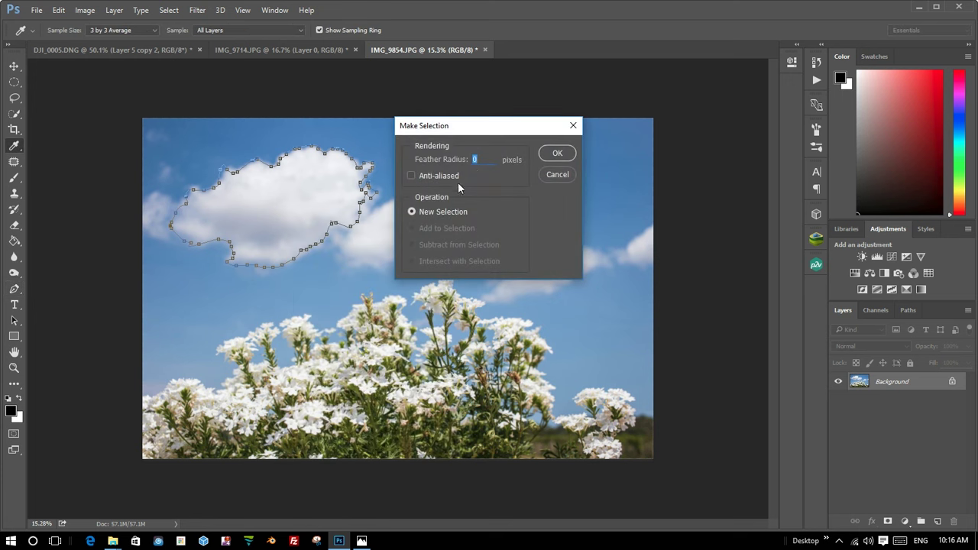
{"action": "left_click", "coordinate": [557, 153]}
{"action": "scroll", "coordinate": [350, 164], "scroll_direction": "up", "scroll_amount": 2}
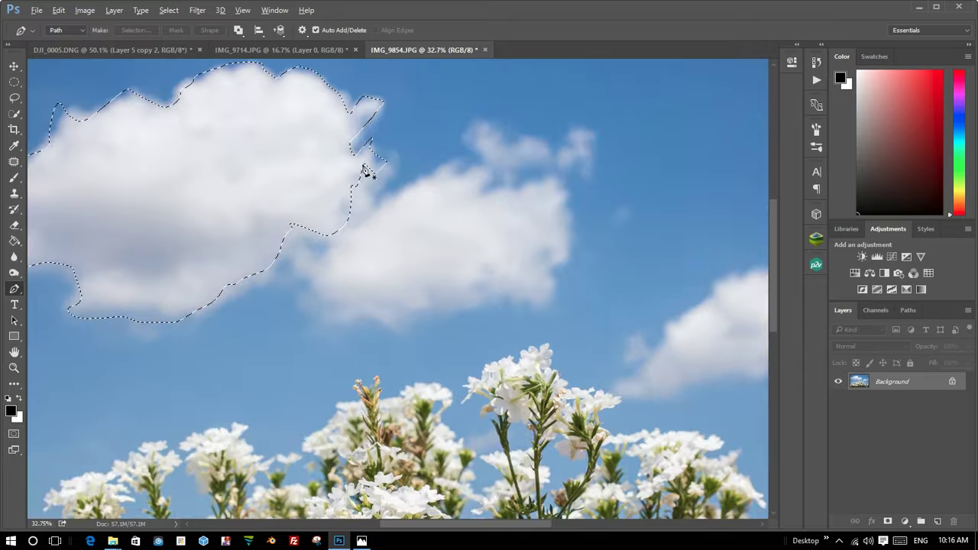
{"action": "scroll", "coordinate": [366, 162], "scroll_direction": "up", "scroll_amount": 2}
{"action": "key", "text": "ctrl+j"}
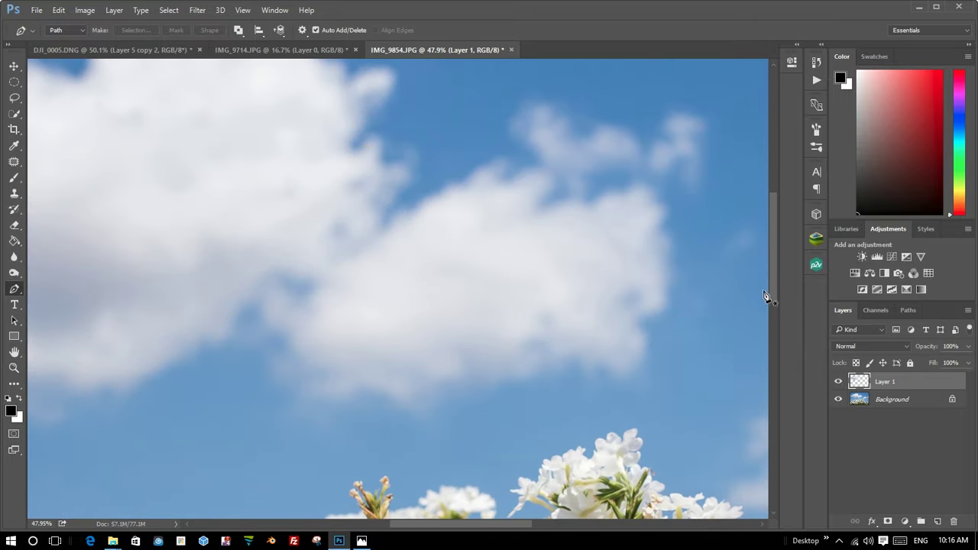
Hide the Background layer to view the feathered cloud on its own.
{"action": "left_click", "coordinate": [838, 404]}
{"action": "scroll", "coordinate": [433, 242], "scroll_direction": "down", "scroll_amount": 2}
{"action": "scroll", "coordinate": [168, 146], "scroll_direction": "up", "scroll_amount": 2}
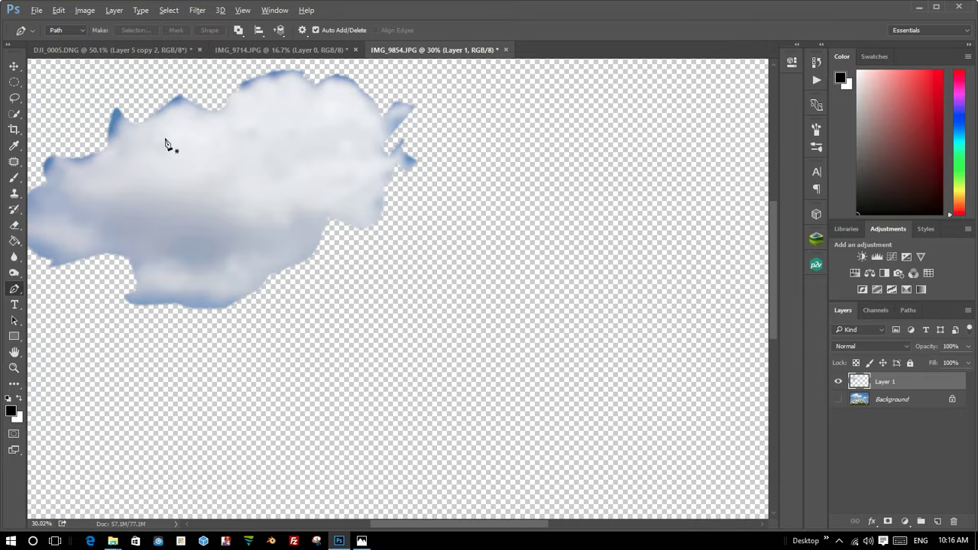
{"action": "scroll", "coordinate": [112, 71], "scroll_direction": "up", "scroll_amount": 1}
{"action": "scroll", "coordinate": [112, 70], "scroll_direction": "down", "scroll_amount": 1}
{"action": "scroll", "coordinate": [109, 66], "scroll_direction": "down", "scroll_amount": 2}
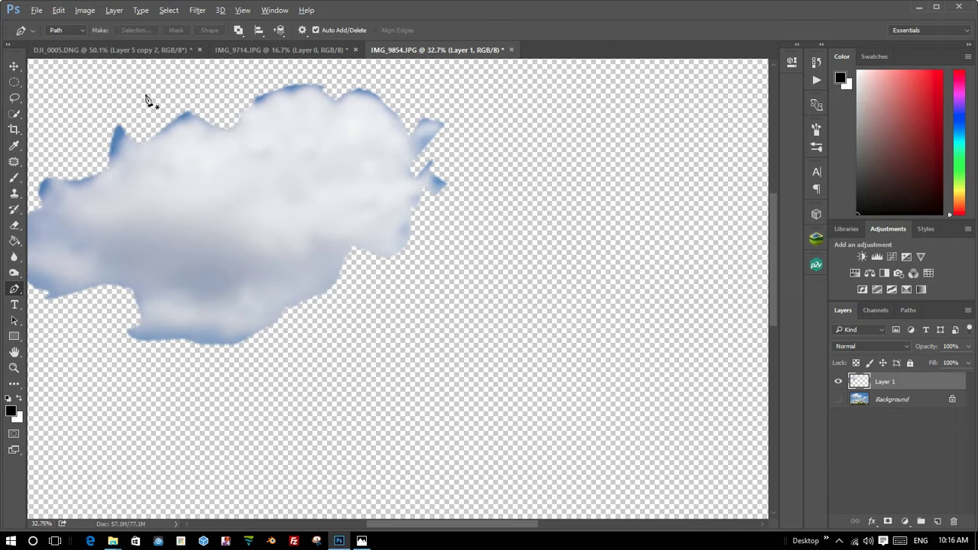
{"action": "left_click_drag", "start_coordinate": [390, 522], "coordinate": [384, 522]}
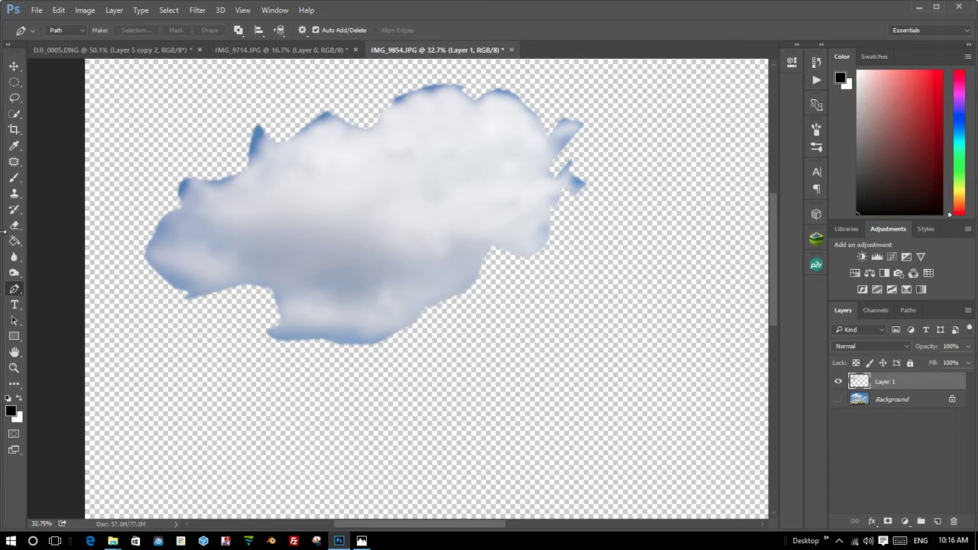
Erase the blue fringe around the cloud's edges with a 187 px eraser.
{"action": "left_click", "coordinate": [13, 225]}
{"action": "left_click", "coordinate": [57, 226]}
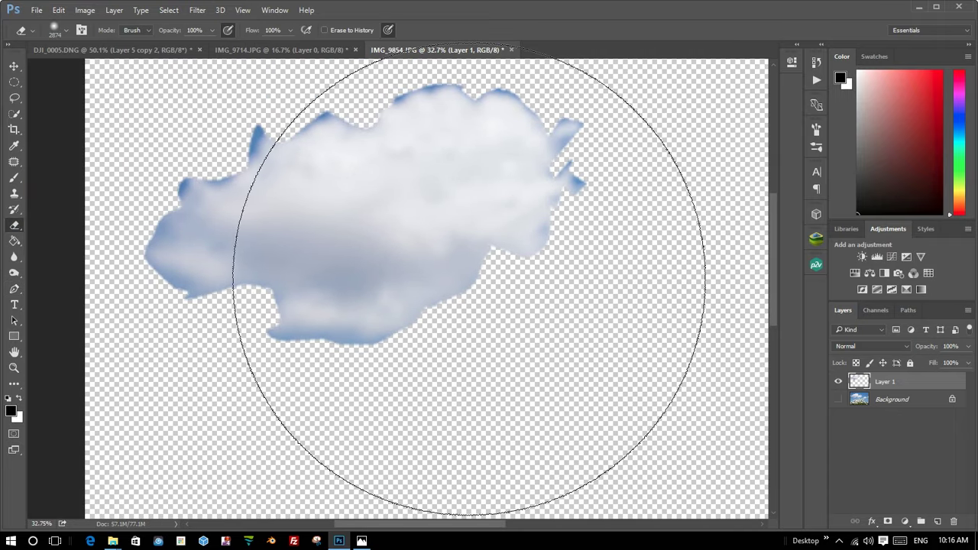
{"action": "right_click", "coordinate": [490, 259]}
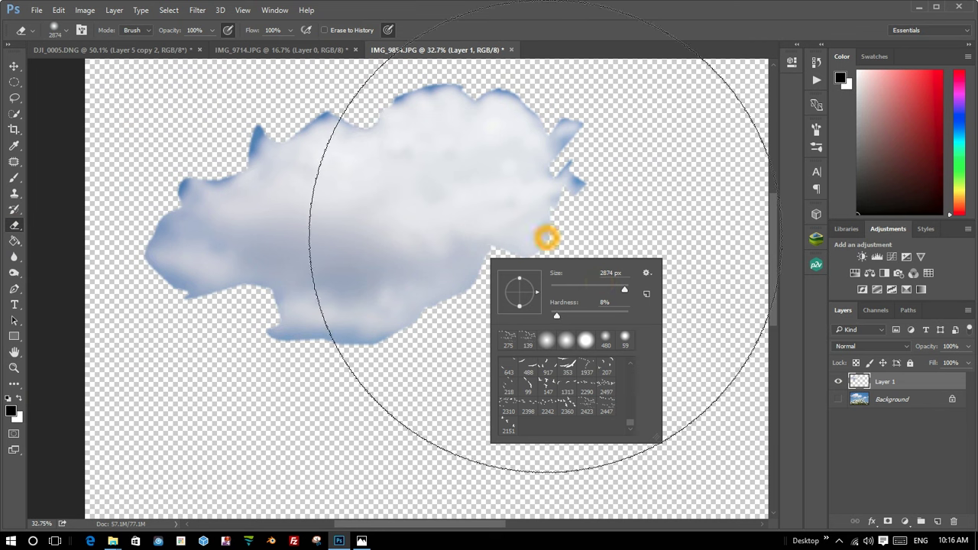
{"action": "left_click", "coordinate": [578, 289]}
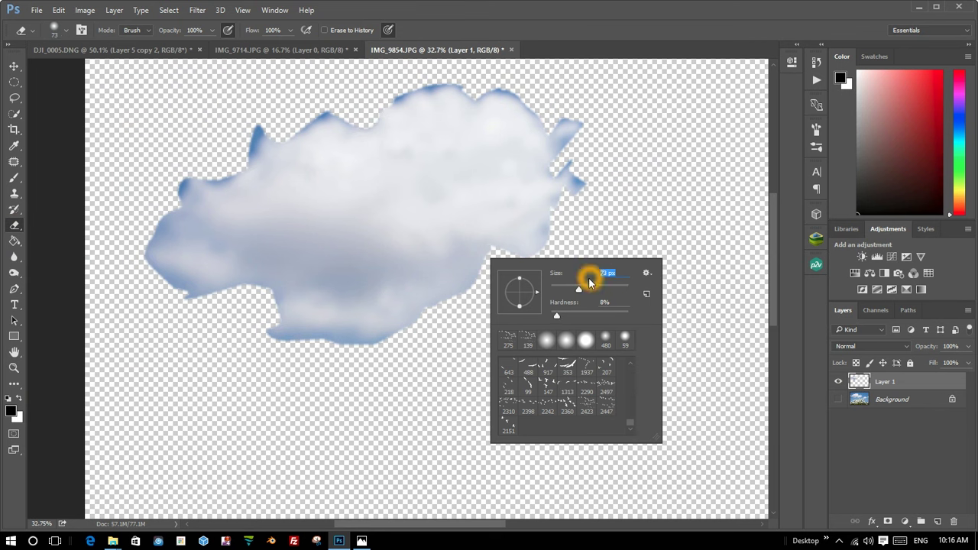
{"action": "left_click", "coordinate": [583, 229]}
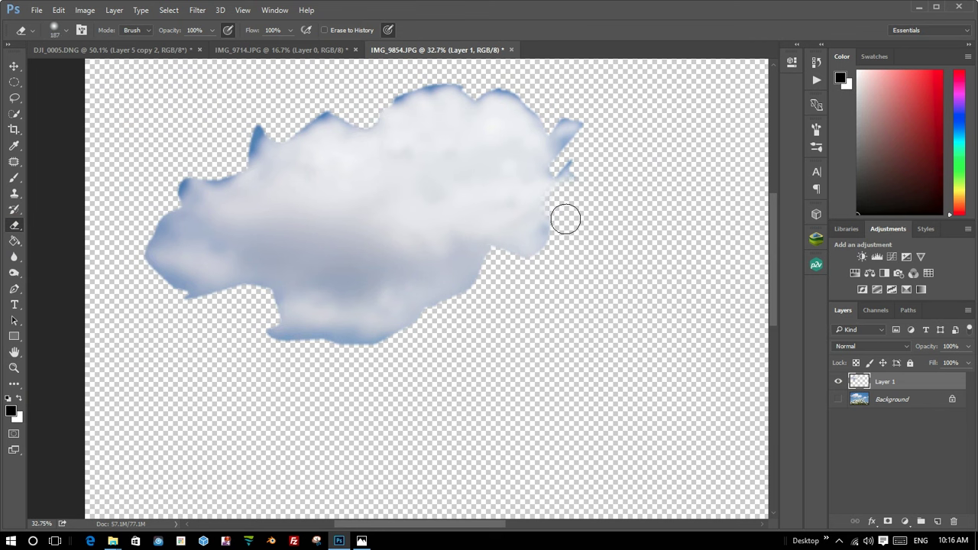
{"action": "mouse_move", "coordinate": [533, 265]}
{"action": "left_mouse_down"}
{"action": "mouse_move", "coordinate": [307, 345]}
{"action": "mouse_move", "coordinate": [164, 287]}
{"action": "left_mouse_up"}
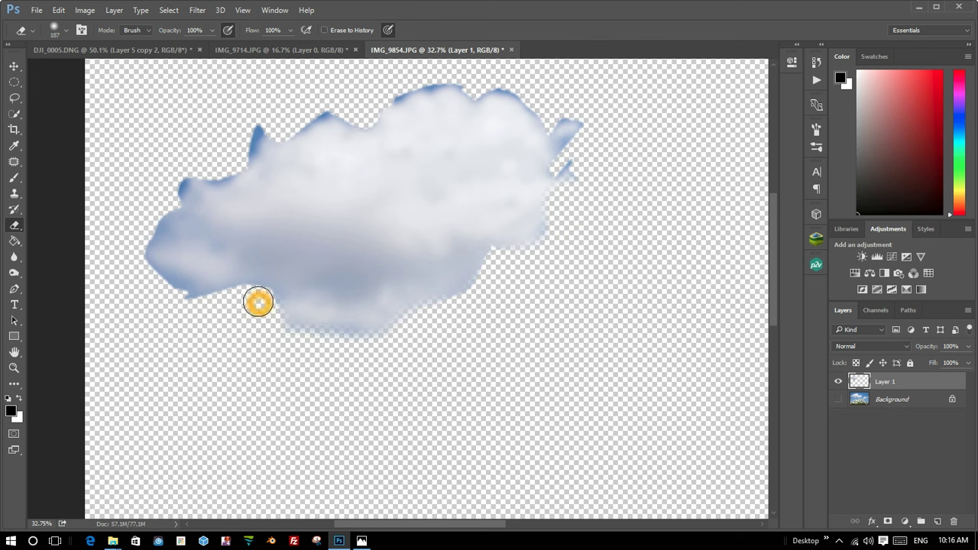
{"action": "left_click_drag", "start_coordinate": [139, 250], "coordinate": [163, 212]}
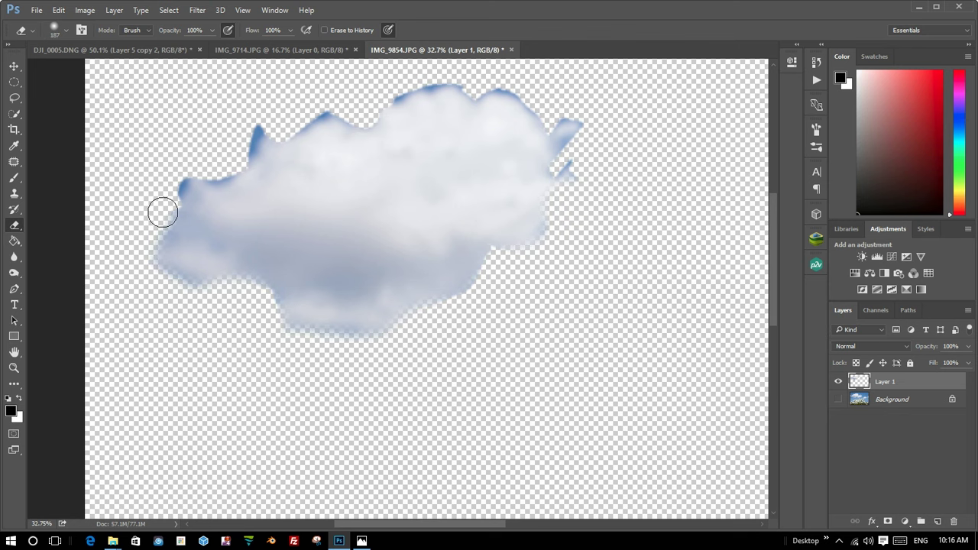
{"action": "left_click_drag", "start_coordinate": [198, 172], "coordinate": [241, 143]}
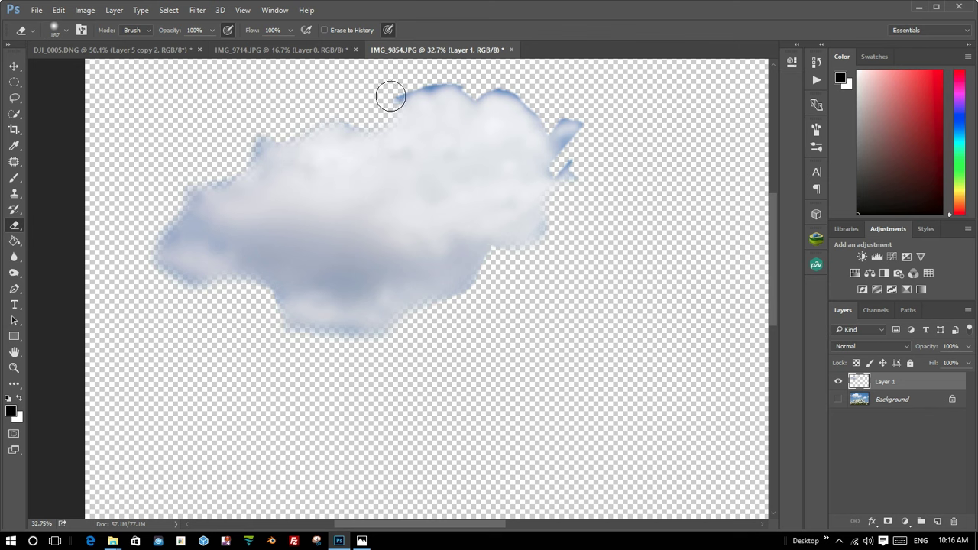
{"action": "left_click_drag", "start_coordinate": [530, 103], "coordinate": [568, 119]}
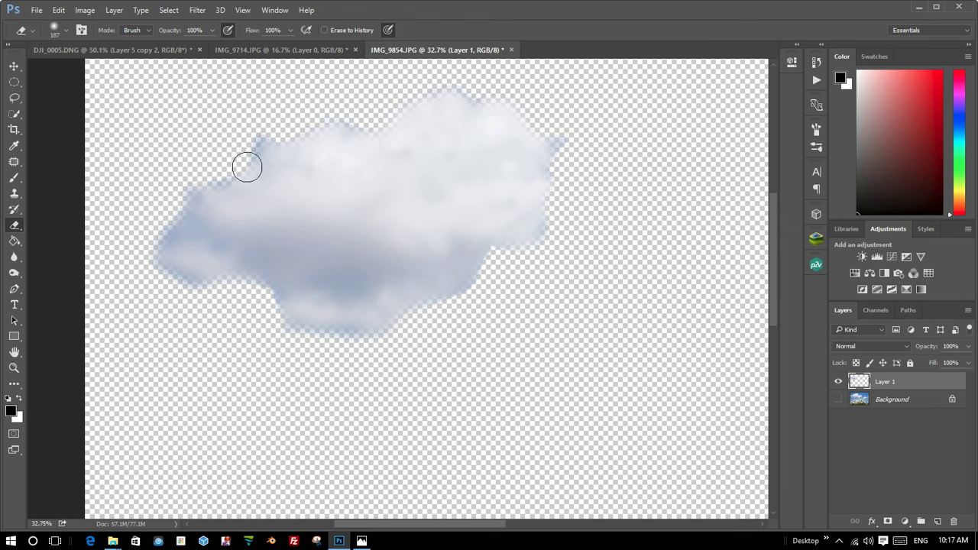
{"action": "left_click_drag", "start_coordinate": [188, 203], "coordinate": [176, 284]}
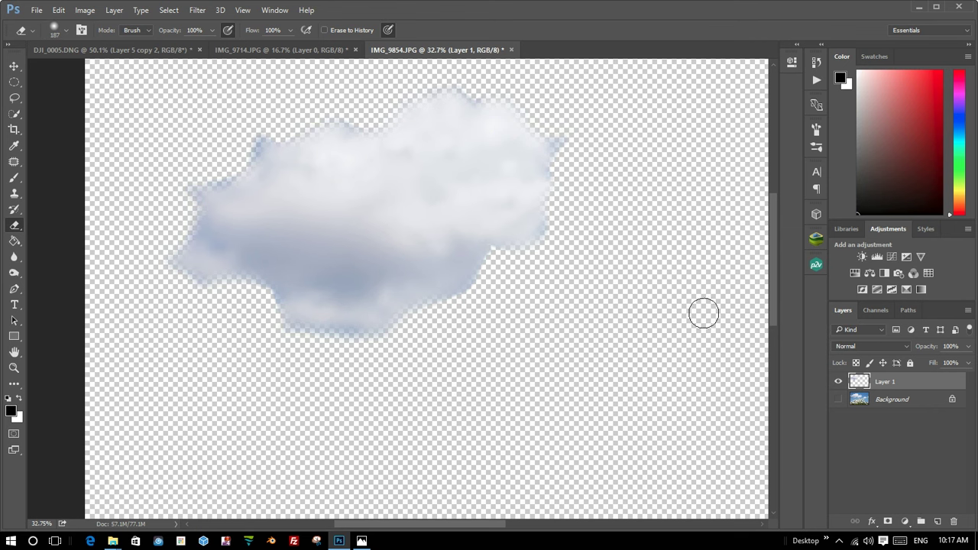
Fade the cloud's top and right edges with a 369 px eraser at 30% opacity, then add empty Layer 2.
{"action": "right_click", "coordinate": [634, 196]}
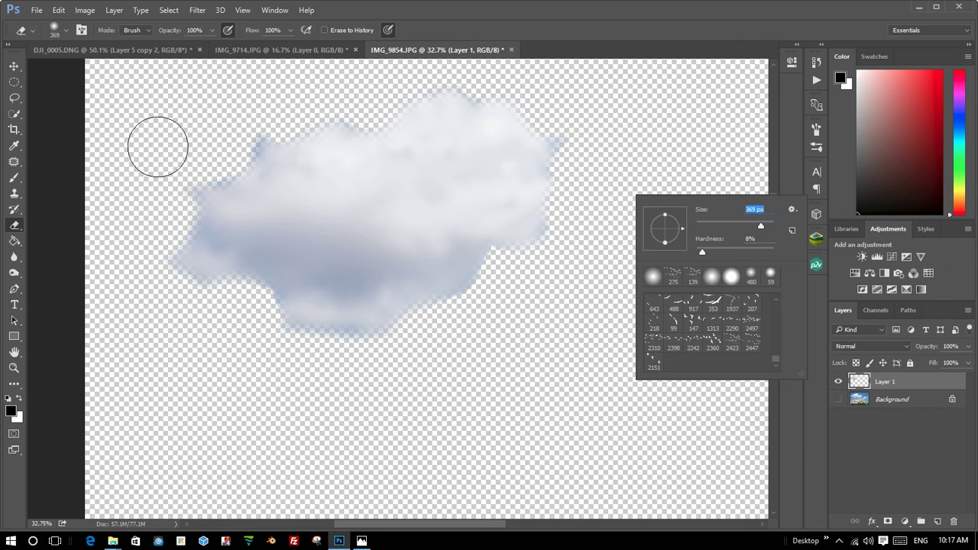
{"action": "left_click", "coordinate": [196, 31]}
{"action": "type", "text": "30"}
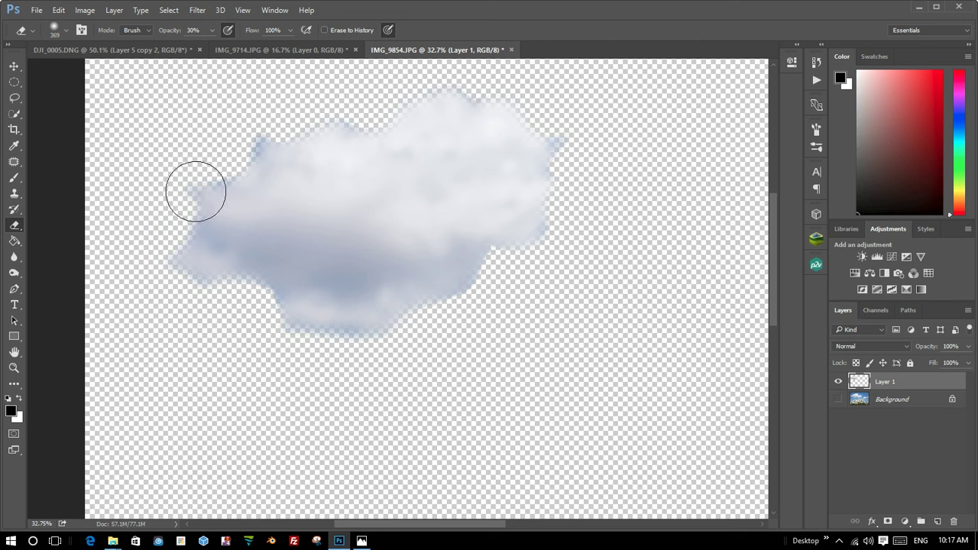
{"action": "mouse_move", "coordinate": [224, 164]}
{"action": "left_mouse_down"}
{"action": "mouse_move", "coordinate": [260, 126]}
{"action": "mouse_move", "coordinate": [497, 94]}
{"action": "mouse_move", "coordinate": [559, 166]}
{"action": "mouse_move", "coordinate": [546, 234]}
{"action": "mouse_move", "coordinate": [396, 334]}
{"action": "mouse_move", "coordinate": [286, 334]}
{"action": "mouse_move", "coordinate": [238, 286]}
{"action": "mouse_move", "coordinate": [183, 257]}
{"action": "mouse_move", "coordinate": [134, 127]}
{"action": "left_mouse_up"}
{"action": "left_click_drag", "start_coordinate": [484, 194], "coordinate": [425, 194]}
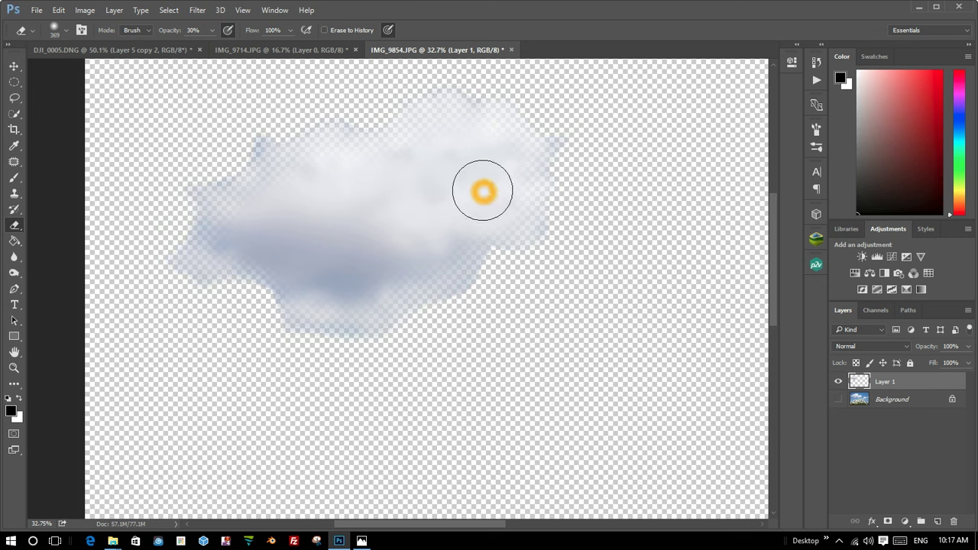
{"action": "left_click", "coordinate": [194, 109]}
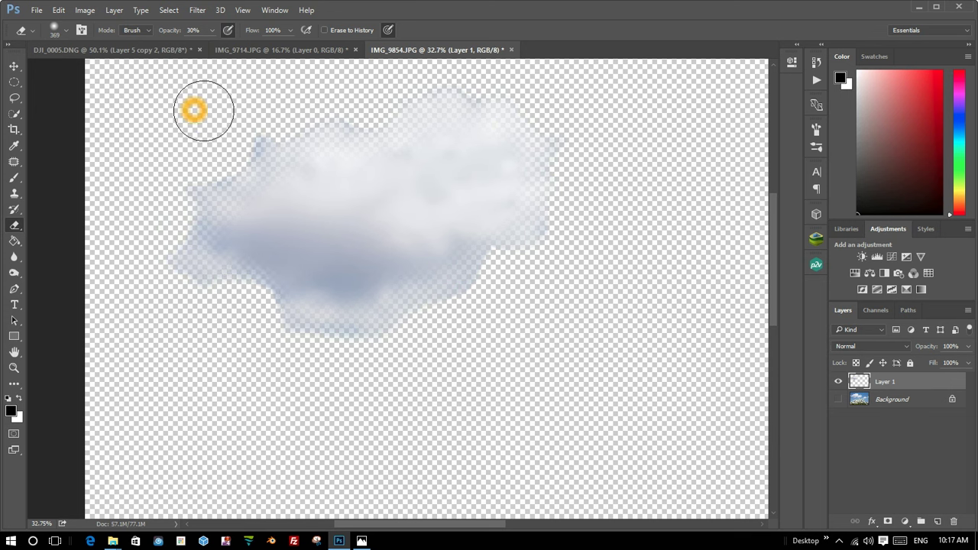
{"action": "left_click_drag", "start_coordinate": [259, 143], "coordinate": [220, 161]}
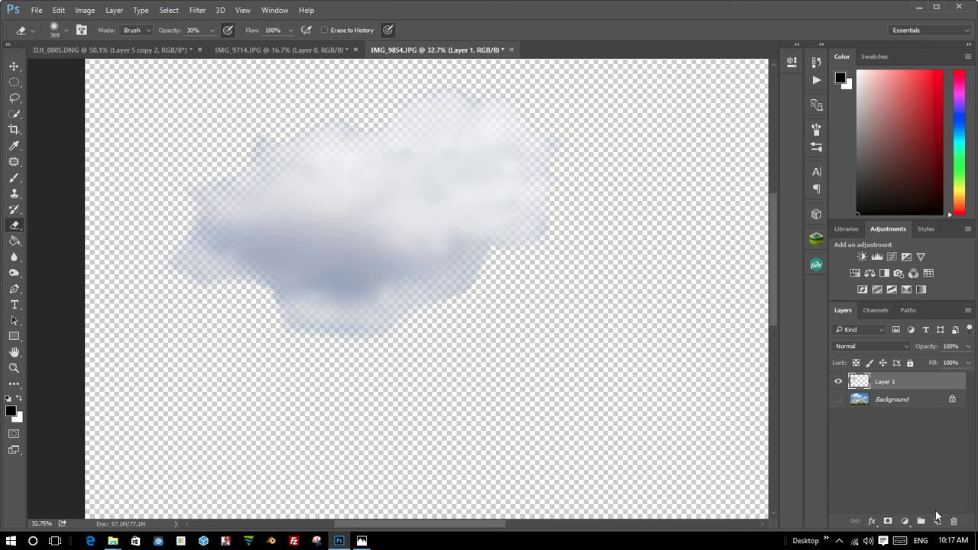
{"action": "left_click", "coordinate": [938, 520]}
Fill Layer 2 with black and place it beneath the cloud as a backdrop.
{"action": "left_click", "coordinate": [19, 415]}
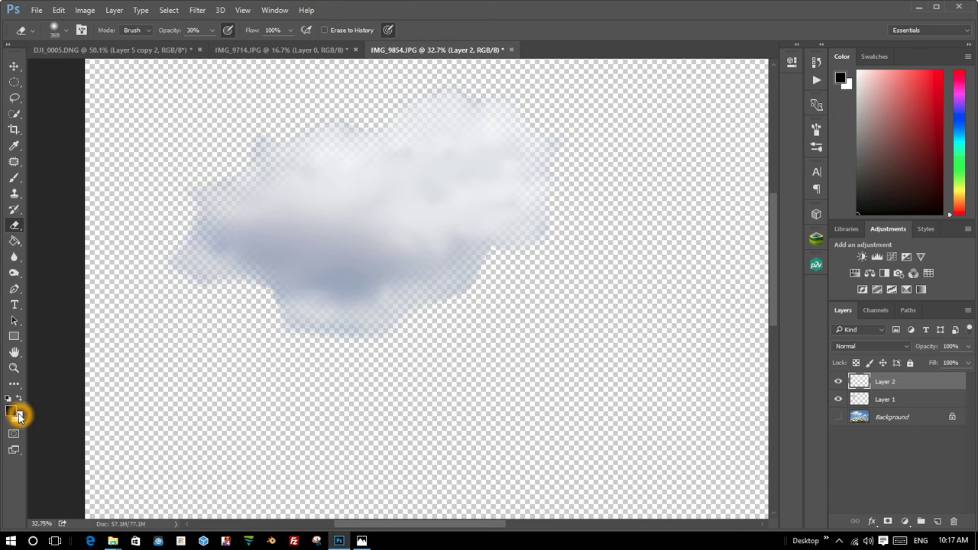
{"action": "left_click", "coordinate": [18, 241]}
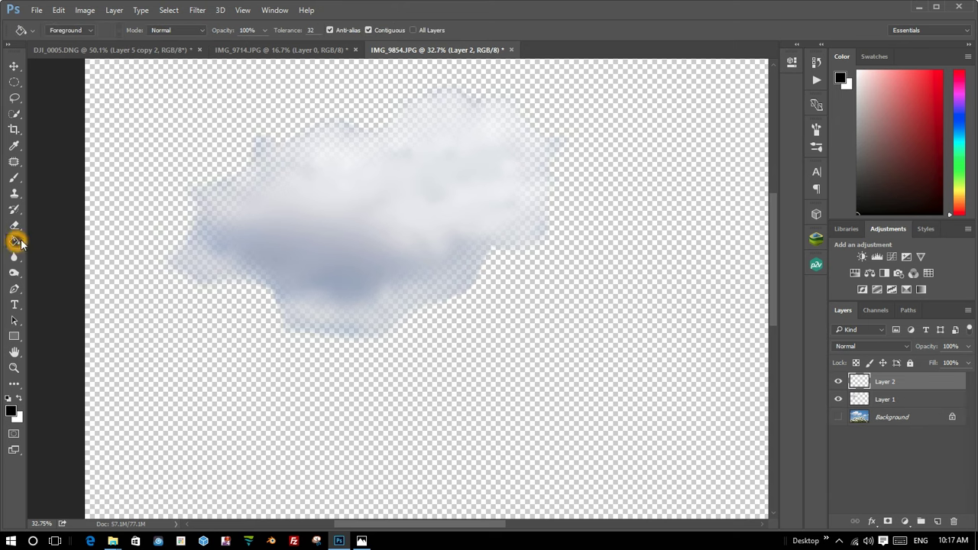
{"action": "left_click", "coordinate": [319, 324]}
{"action": "mouse_move", "coordinate": [900, 399]}
{"action": "left_mouse_down"}
{"action": "mouse_move", "coordinate": [904, 376]}
{"action": "mouse_move", "coordinate": [896, 380]}
{"action": "left_mouse_up"}
{"action": "scroll", "coordinate": [448, 244], "scroll_direction": "up", "scroll_amount": 2}
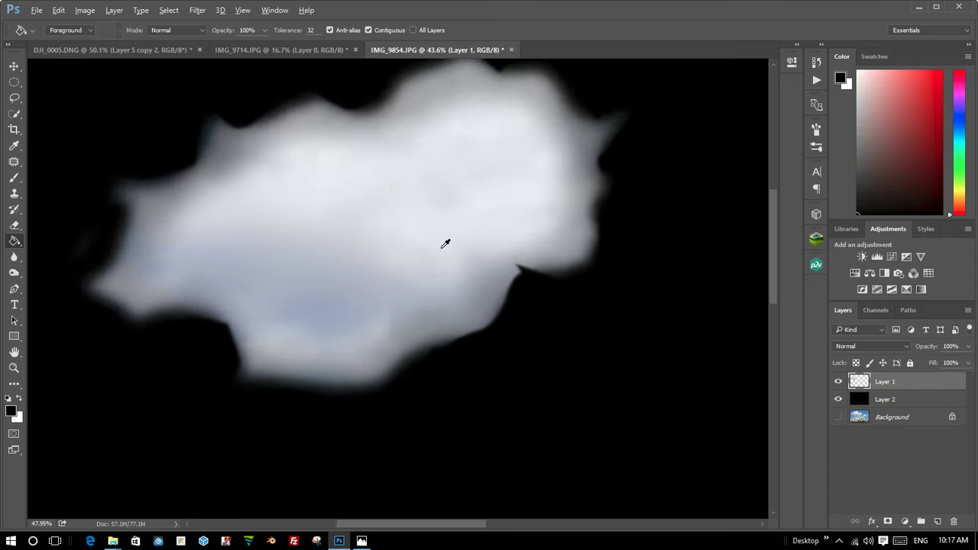
{"action": "scroll", "coordinate": [435, 252], "scroll_direction": "up", "scroll_amount": 2}
{"action": "scroll", "coordinate": [199, 203], "scroll_direction": "down", "scroll_amount": 3}
{"action": "scroll", "coordinate": [208, 208], "scroll_direction": "up", "scroll_amount": 2}
{"action": "scroll", "coordinate": [208, 208], "scroll_direction": "down", "scroll_amount": 3}
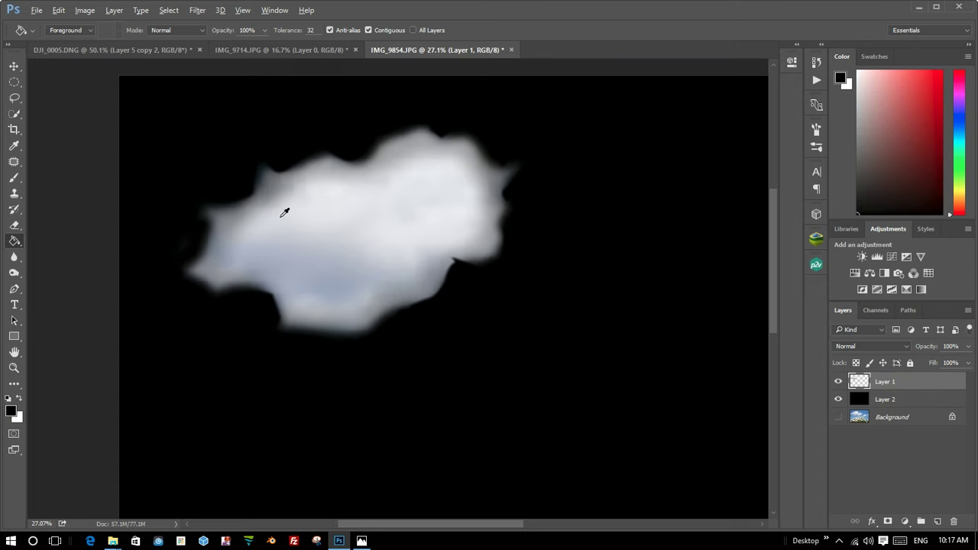
{"action": "scroll", "coordinate": [344, 191], "scroll_direction": "up", "scroll_amount": 1}
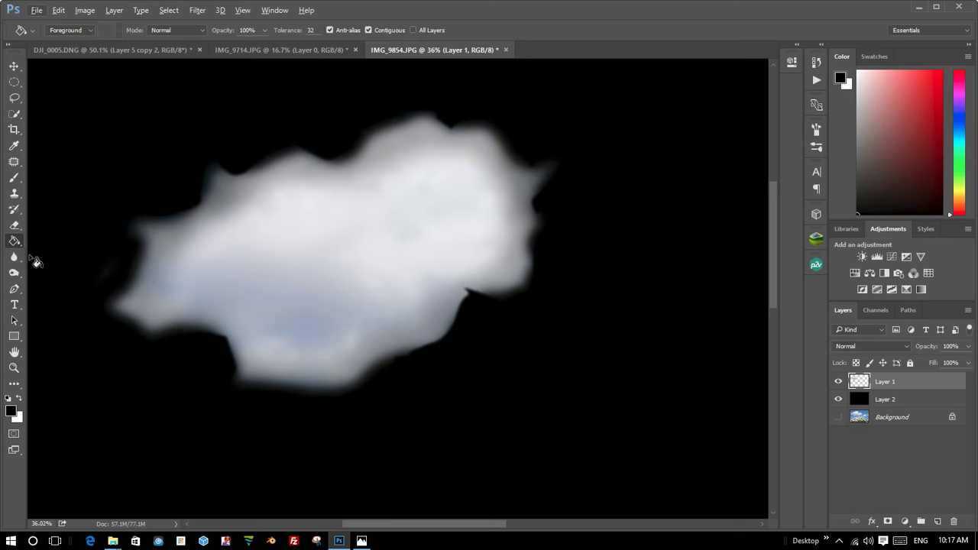
Erase the cloud's lower-right, bottom and left edges with a fully soft eraser.
{"action": "left_click", "coordinate": [19, 225]}
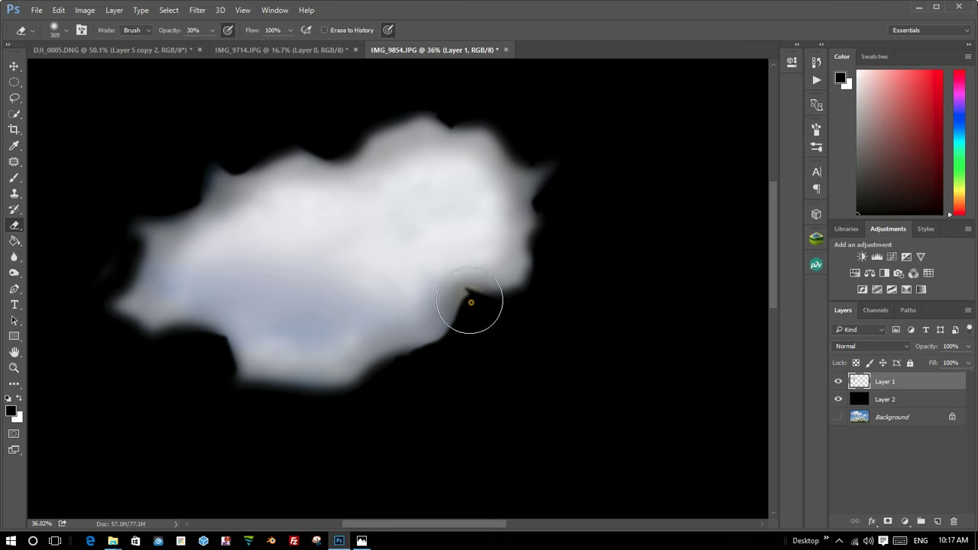
{"action": "left_click_drag", "start_coordinate": [461, 307], "coordinate": [451, 335]}
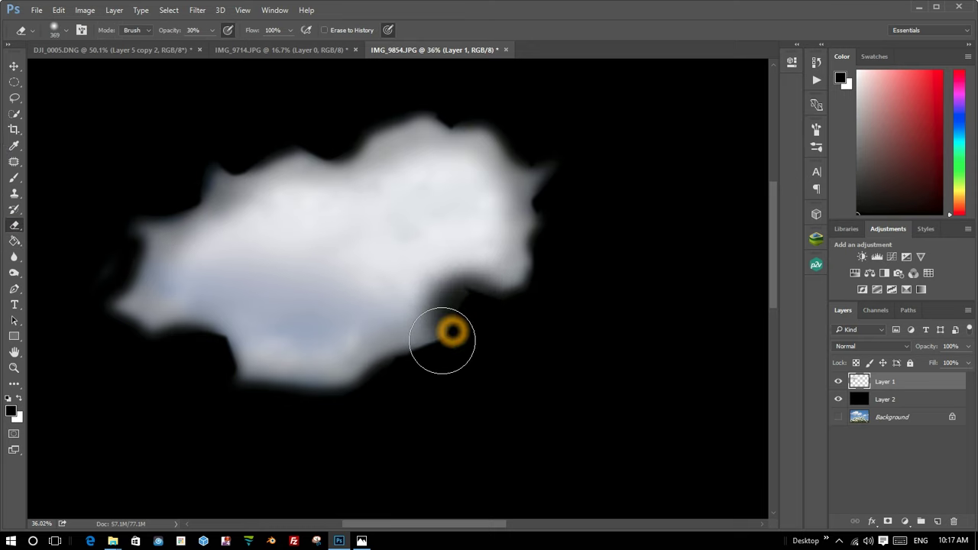
{"action": "right_click", "coordinate": [464, 339]}
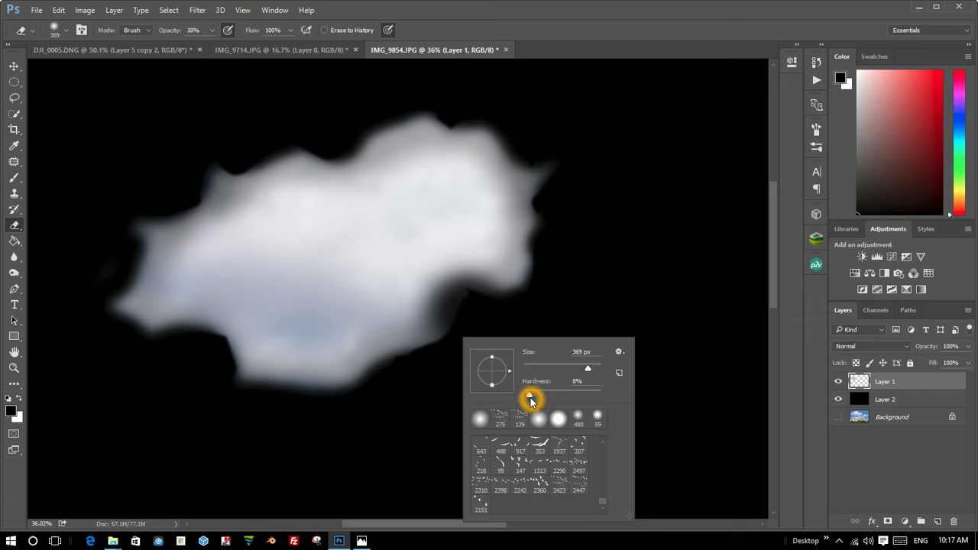
{"action": "left_click_drag", "start_coordinate": [531, 401], "coordinate": [507, 401]}
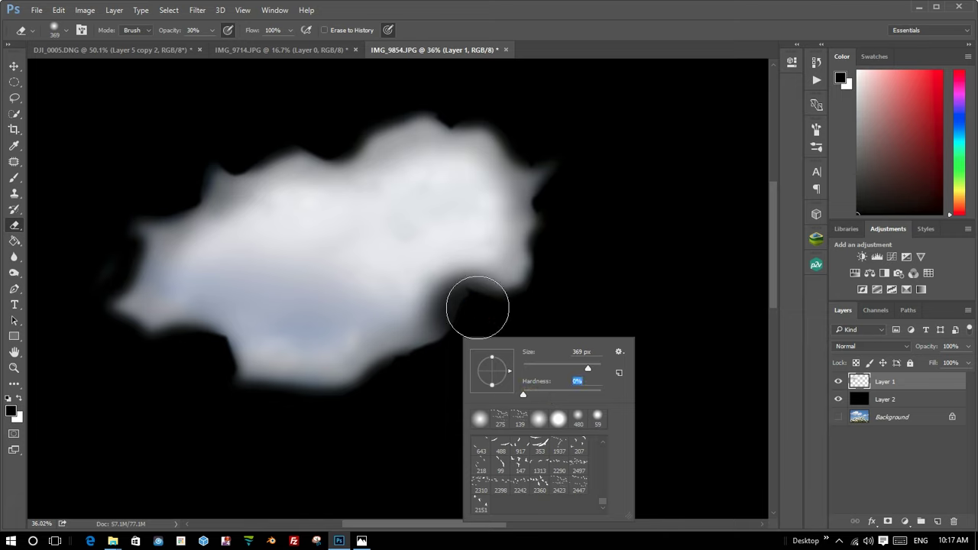
{"action": "left_click", "coordinate": [477, 292]}
{"action": "mouse_move", "coordinate": [498, 286]}
{"action": "left_mouse_down"}
{"action": "mouse_move", "coordinate": [525, 281]}
{"action": "mouse_move", "coordinate": [307, 394]}
{"action": "left_mouse_up"}
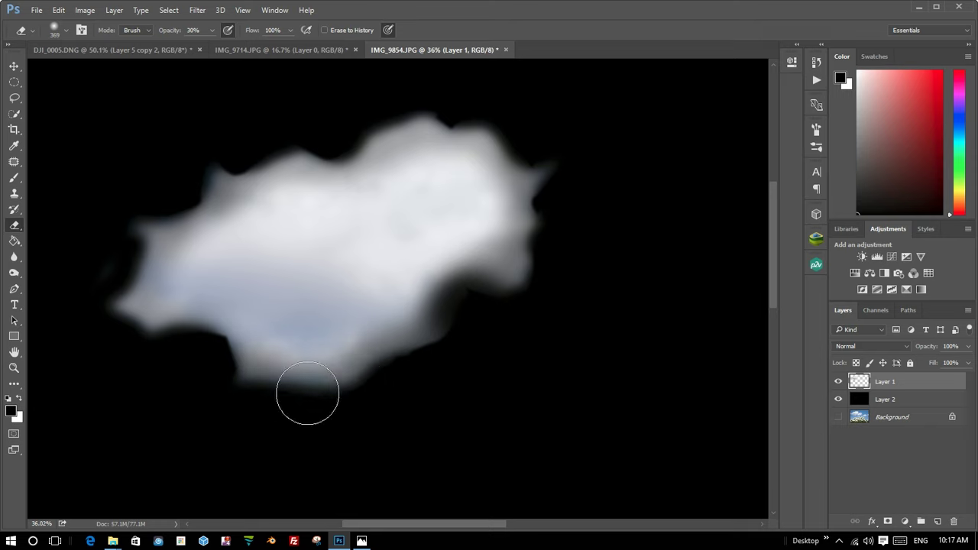
{"action": "mouse_move", "coordinate": [307, 394]}
{"action": "left_mouse_down"}
{"action": "mouse_move", "coordinate": [140, 209]}
{"action": "mouse_move", "coordinate": [162, 339]}
{"action": "left_mouse_up"}
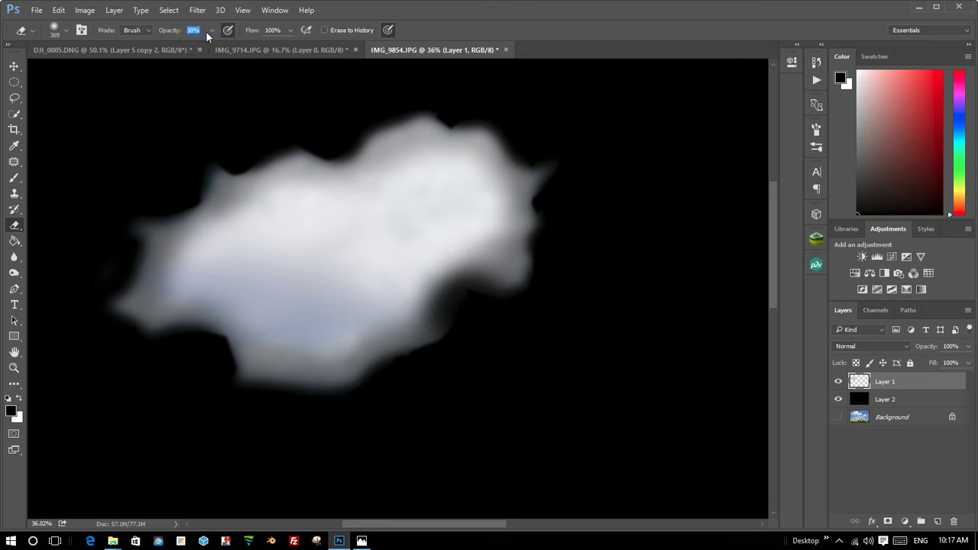
Raise the eraser opacity to 50% and thin the cloud's left edge further.
{"action": "left_click", "coordinate": [376, 87]}
{"action": "type", "text": "50"}
{"action": "right_click", "coordinate": [237, 43]}
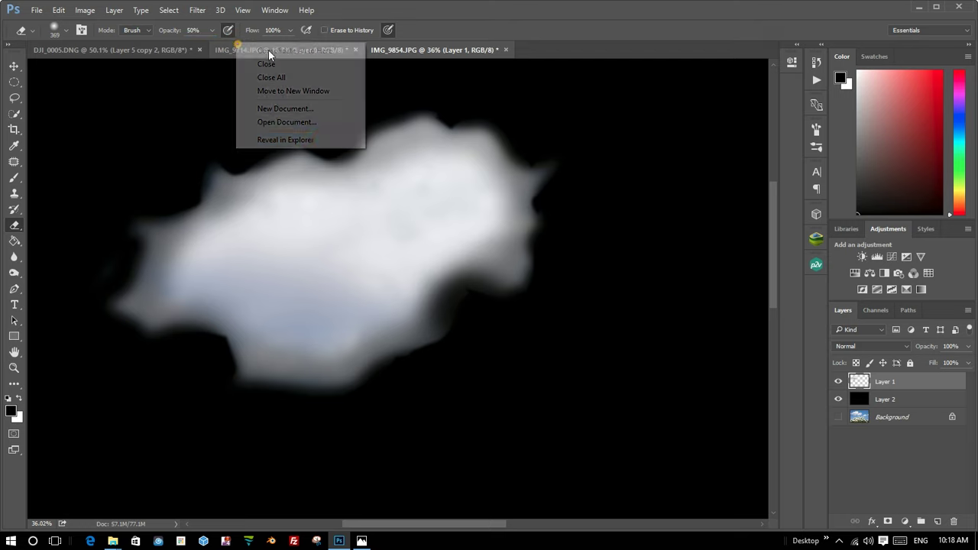
{"action": "left_click", "coordinate": [321, 140]}
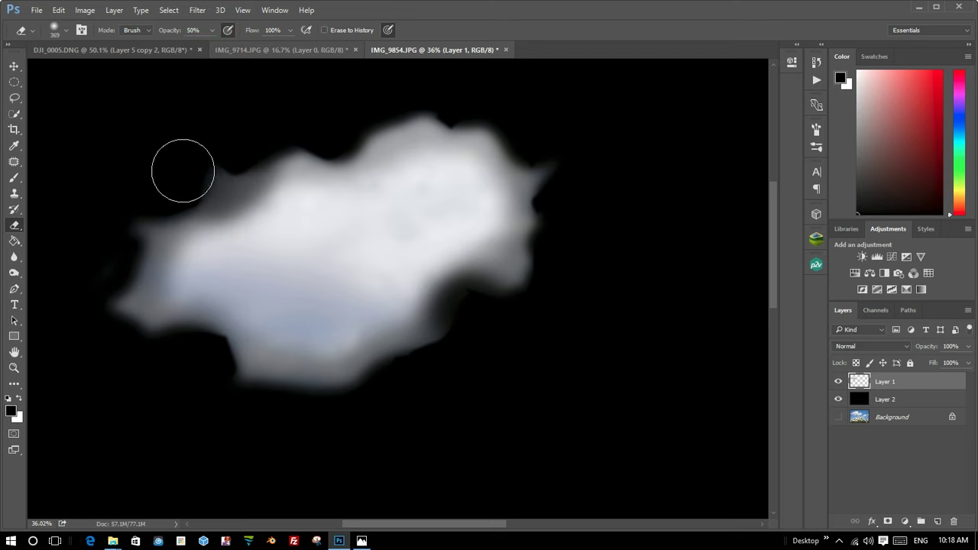
{"action": "mouse_move", "coordinate": [120, 255]}
{"action": "left_mouse_down"}
{"action": "mouse_move", "coordinate": [127, 343]}
{"action": "mouse_move", "coordinate": [155, 338]}
{"action": "mouse_move", "coordinate": [326, 398]}
{"action": "mouse_move", "coordinate": [483, 349]}
{"action": "mouse_move", "coordinate": [579, 297]}
{"action": "mouse_move", "coordinate": [559, 280]}
{"action": "mouse_move", "coordinate": [586, 207]}
{"action": "mouse_move", "coordinate": [474, 100]}
{"action": "mouse_move", "coordinate": [430, 107]}
{"action": "mouse_move", "coordinate": [209, 251]}
{"action": "mouse_move", "coordinate": [323, 252]}
{"action": "mouse_move", "coordinate": [286, 268]}
{"action": "mouse_move", "coordinate": [356, 192]}
{"action": "mouse_move", "coordinate": [386, 238]}
{"action": "mouse_move", "coordinate": [282, 321]}
{"action": "mouse_move", "coordinate": [423, 338]}
{"action": "mouse_move", "coordinate": [434, 217]}
{"action": "mouse_move", "coordinate": [286, 326]}
{"action": "mouse_move", "coordinate": [313, 319]}
{"action": "mouse_move", "coordinate": [303, 283]}
{"action": "mouse_move", "coordinate": [176, 285]}
{"action": "mouse_move", "coordinate": [419, 175]}
{"action": "mouse_move", "coordinate": [415, 262]}
{"action": "mouse_move", "coordinate": [501, 266]}
{"action": "left_mouse_up"}
{"action": "scroll", "coordinate": [501, 266], "scroll_direction": "down", "scroll_amount": 5}
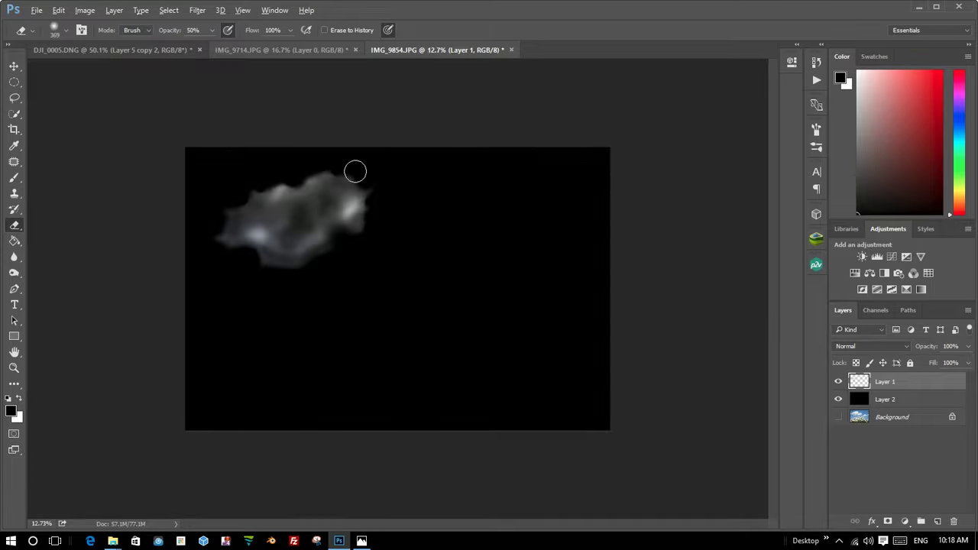
{"action": "scroll", "coordinate": [357, 168], "scroll_direction": "down", "scroll_amount": 2}
{"action": "scroll", "coordinate": [269, 148], "scroll_direction": "up", "scroll_amount": 5}
{"action": "scroll", "coordinate": [253, 160], "scroll_direction": "up", "scroll_amount": 1}
{"action": "left_click", "coordinate": [346, 126]}
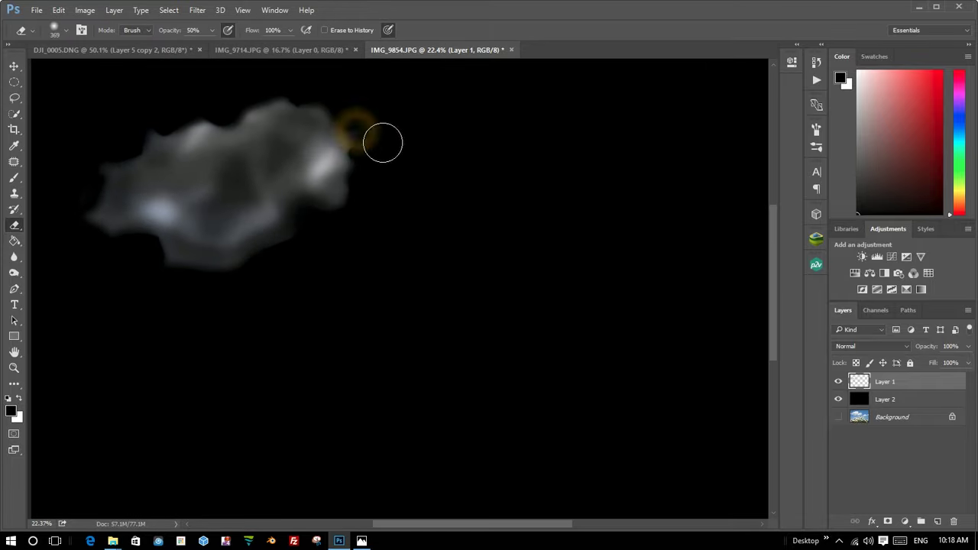
{"action": "scroll", "coordinate": [191, 125], "scroll_direction": "down", "scroll_amount": 5}
{"action": "scroll", "coordinate": [321, 146], "scroll_direction": "up", "scroll_amount": 5}
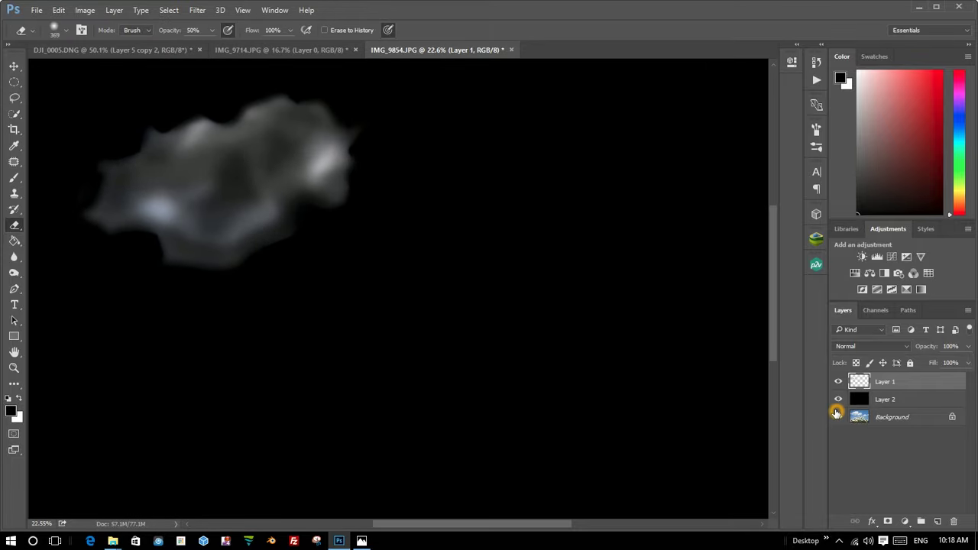
Drag the cloud layer into the DJI_0005 composition, accepting the colour profile conversion.
{"action": "left_click", "coordinate": [14, 65]}
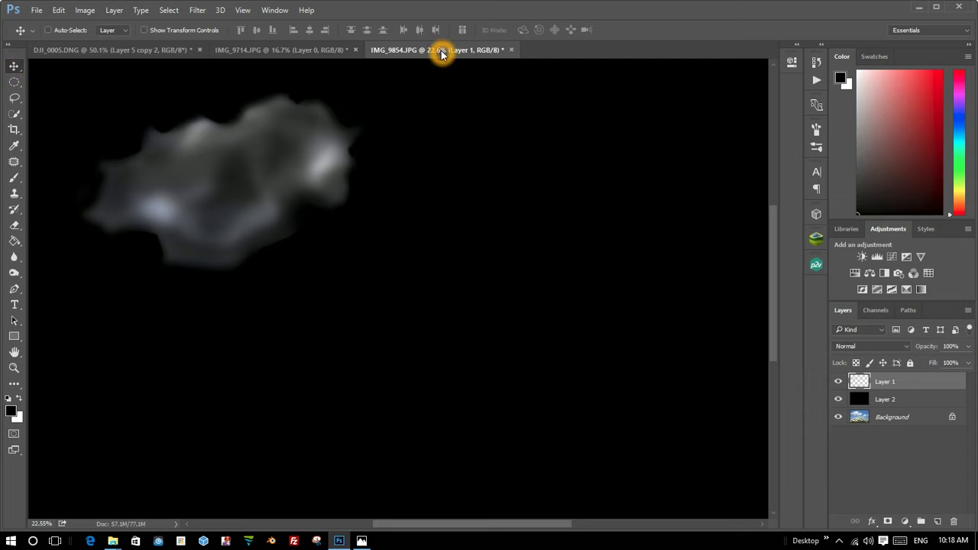
{"action": "left_click_drag", "start_coordinate": [442, 54], "coordinate": [523, 144]}
{"action": "left_click_drag", "start_coordinate": [767, 318], "coordinate": [310, 294]}
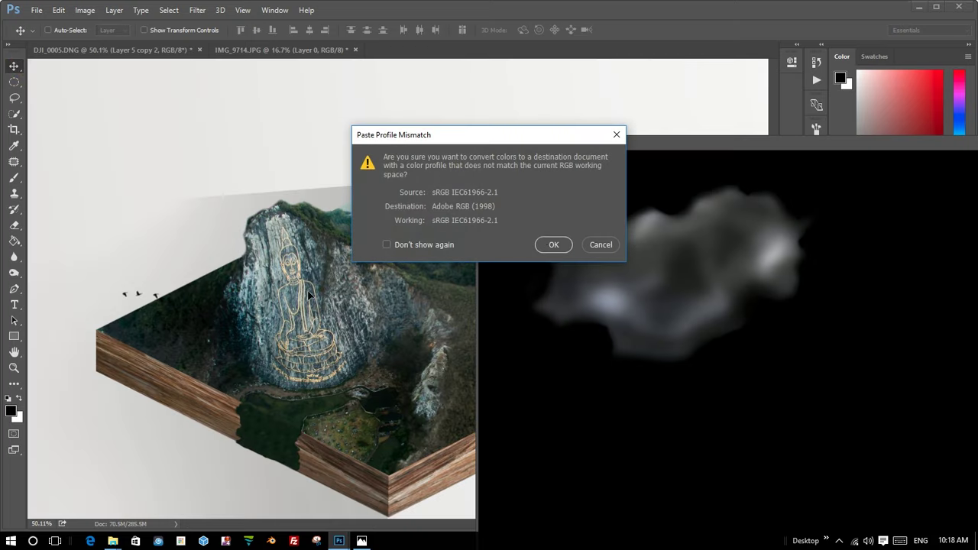
{"action": "left_click", "coordinate": [552, 244]}
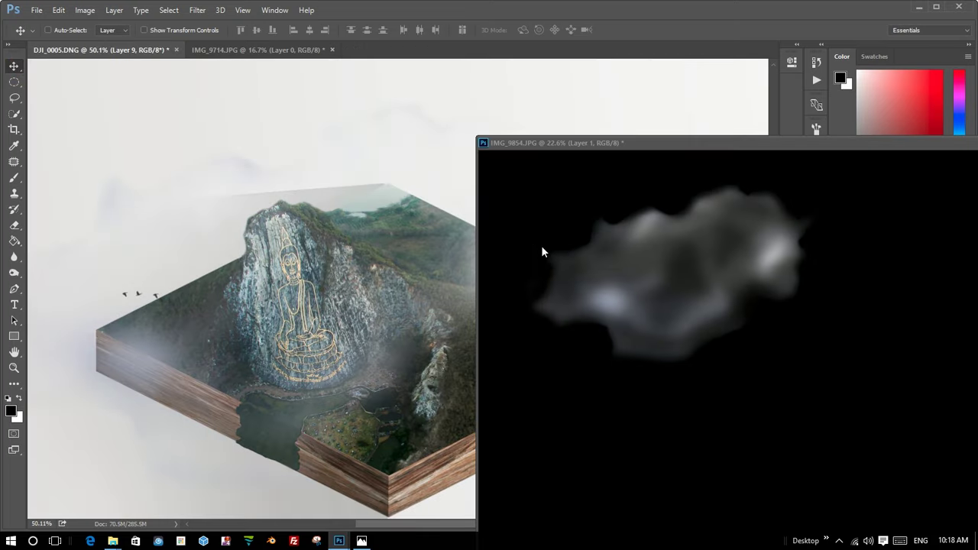
{"action": "mouse_move", "coordinate": [295, 322]}
{"action": "left_mouse_down"}
{"action": "mouse_move", "coordinate": [355, 290]}
{"action": "mouse_move", "coordinate": [321, 319]}
{"action": "left_mouse_up"}
{"action": "scroll", "coordinate": [332, 314], "scroll_direction": "down", "scroll_amount": 5}
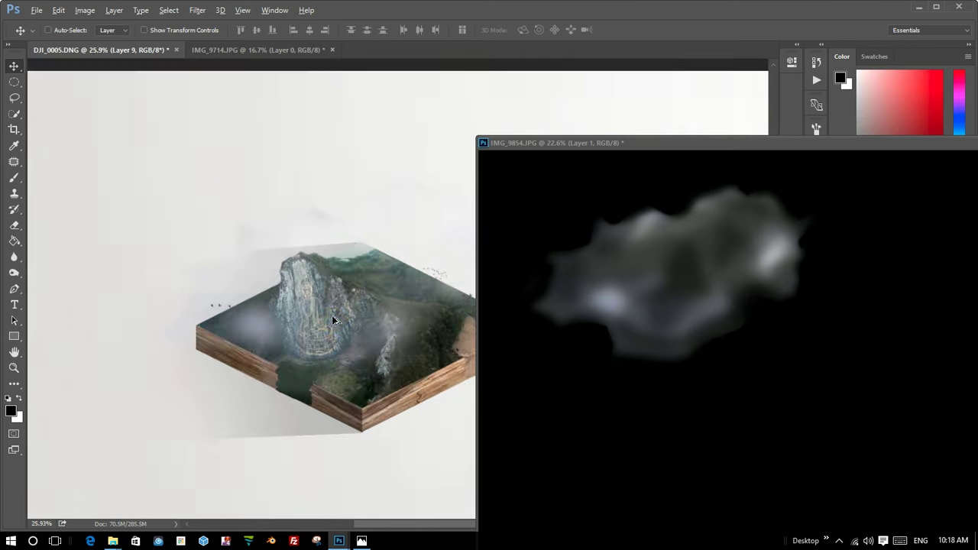
{"action": "scroll", "coordinate": [222, 153], "scroll_direction": "up", "scroll_amount": 5}
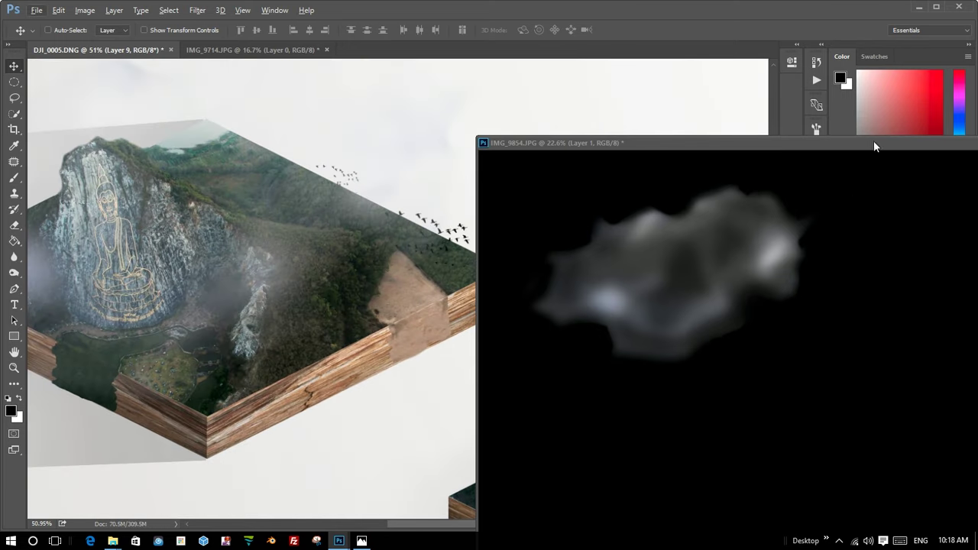
{"action": "left_click_drag", "start_coordinate": [858, 145], "coordinate": [734, 44]}
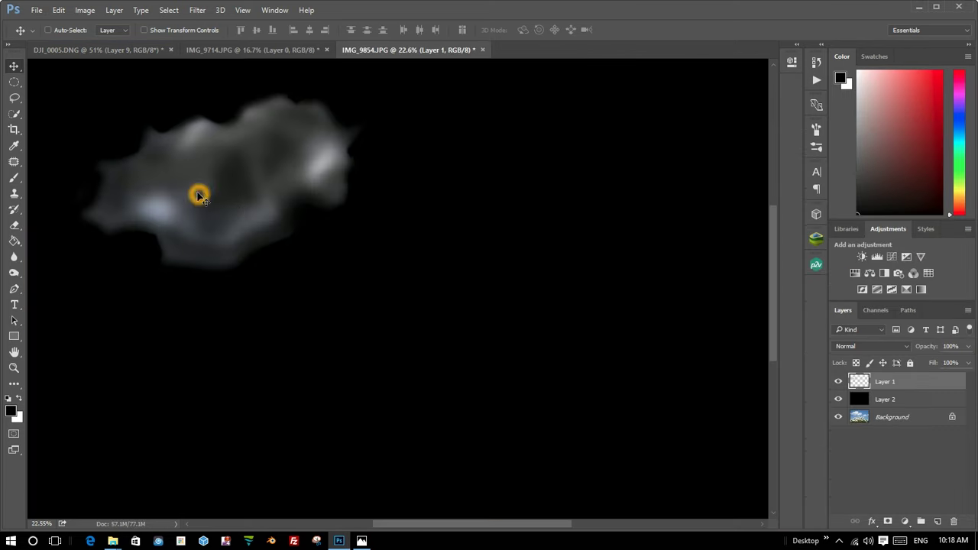
{"action": "left_click", "coordinate": [314, 49]}
{"action": "left_click", "coordinate": [142, 49]}
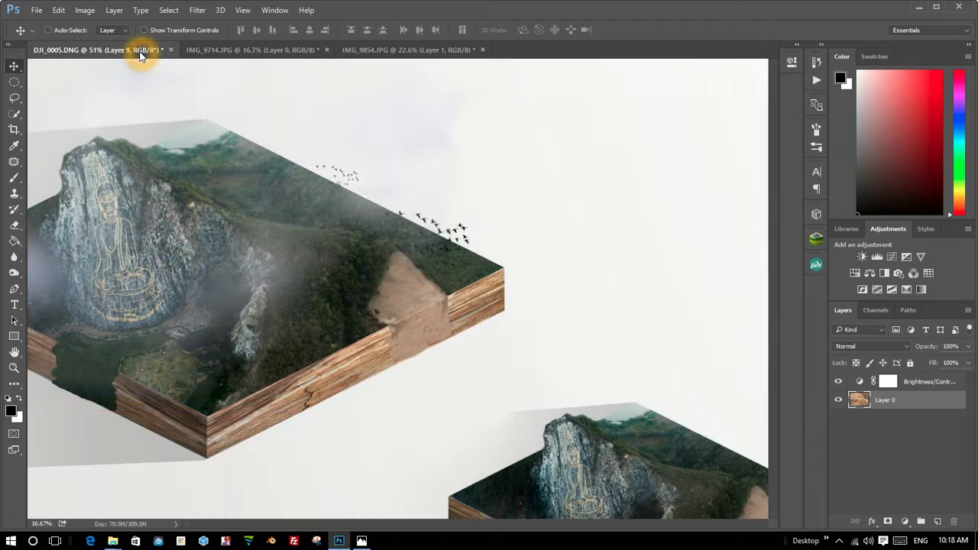
Scale the mist to about 14%, tilt it 16.9° and place it over the hilltop.
{"action": "left_click_drag", "start_coordinate": [168, 257], "coordinate": [325, 286]}
{"action": "key", "text": "ctrl+t"}
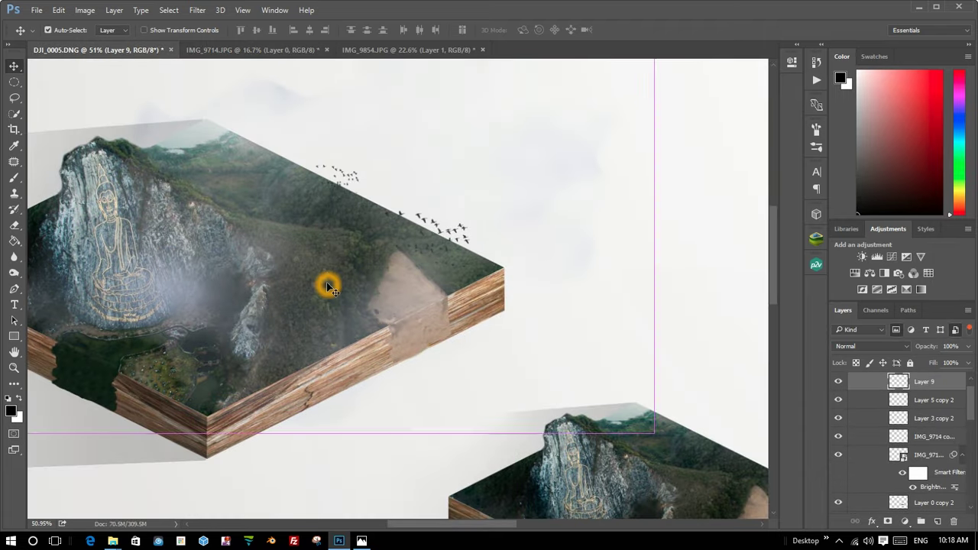
{"action": "mouse_move", "coordinate": [653, 432]}
{"action": "left_mouse_down"}
{"action": "mouse_move", "coordinate": [262, 231]}
{"action": "mouse_move", "coordinate": [324, 247]}
{"action": "mouse_move", "coordinate": [384, 280]}
{"action": "left_mouse_up"}
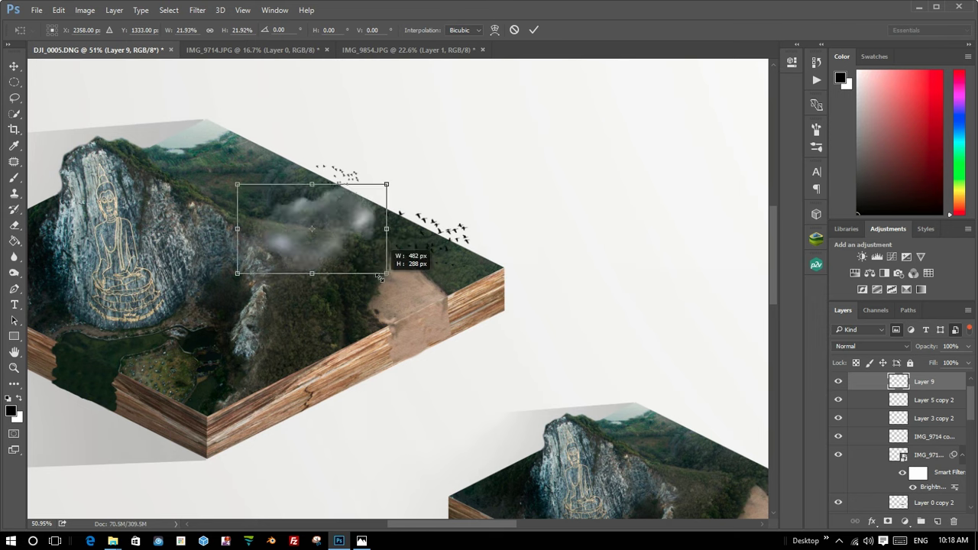
{"action": "left_click_drag", "start_coordinate": [344, 232], "coordinate": [229, 208]}
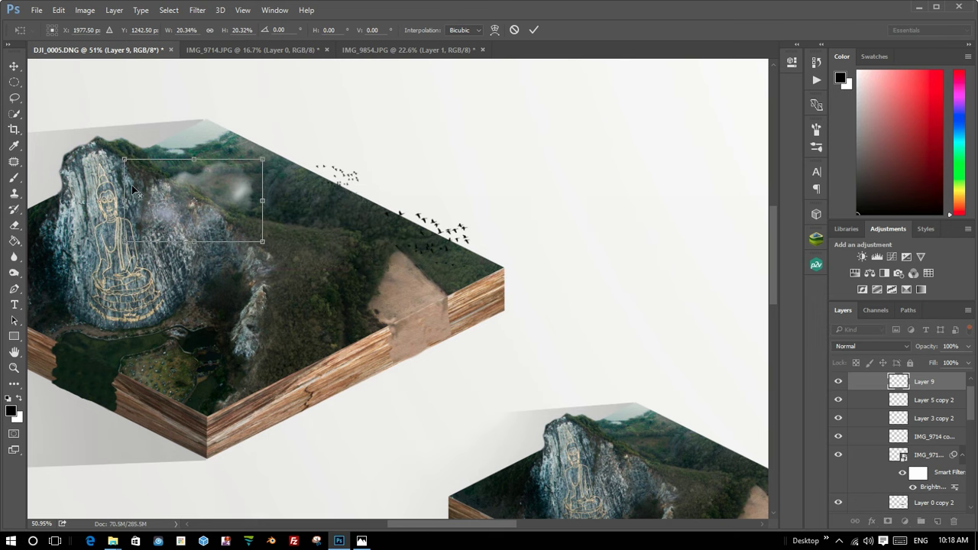
{"action": "scroll", "coordinate": [88, 132], "scroll_direction": "up", "scroll_amount": 2}
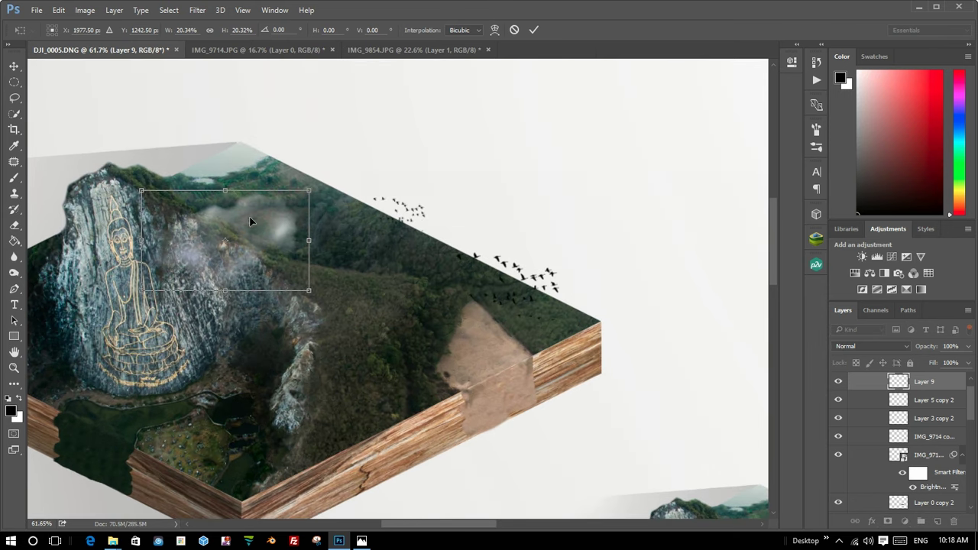
{"action": "left_click_drag", "start_coordinate": [250, 222], "coordinate": [266, 173]}
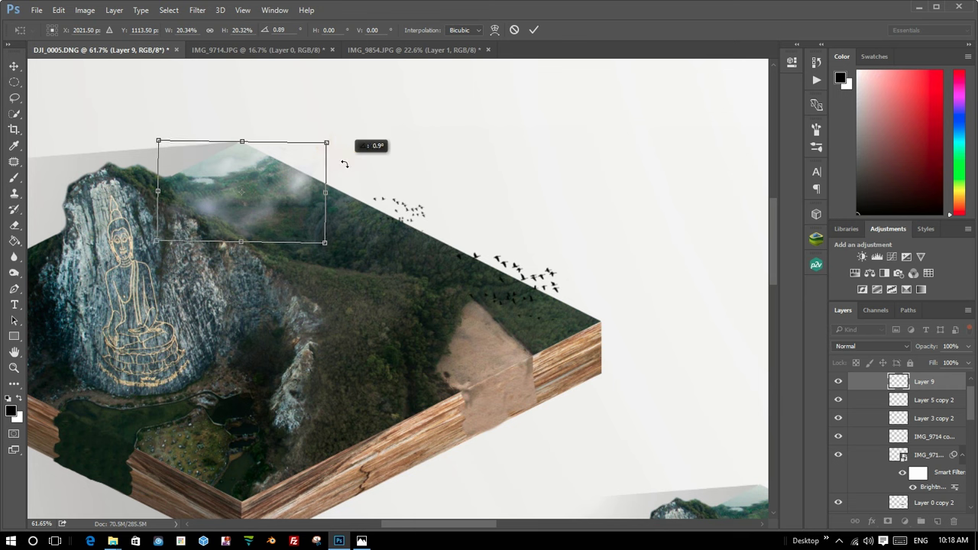
{"action": "left_click_drag", "start_coordinate": [336, 140], "coordinate": [343, 165]}
{"action": "mouse_move", "coordinate": [262, 187]}
{"action": "left_mouse_down"}
{"action": "mouse_move", "coordinate": [296, 193]}
{"action": "mouse_move", "coordinate": [287, 183]}
{"action": "left_mouse_up"}
{"action": "left_click_drag", "start_coordinate": [202, 115], "coordinate": [242, 163]}
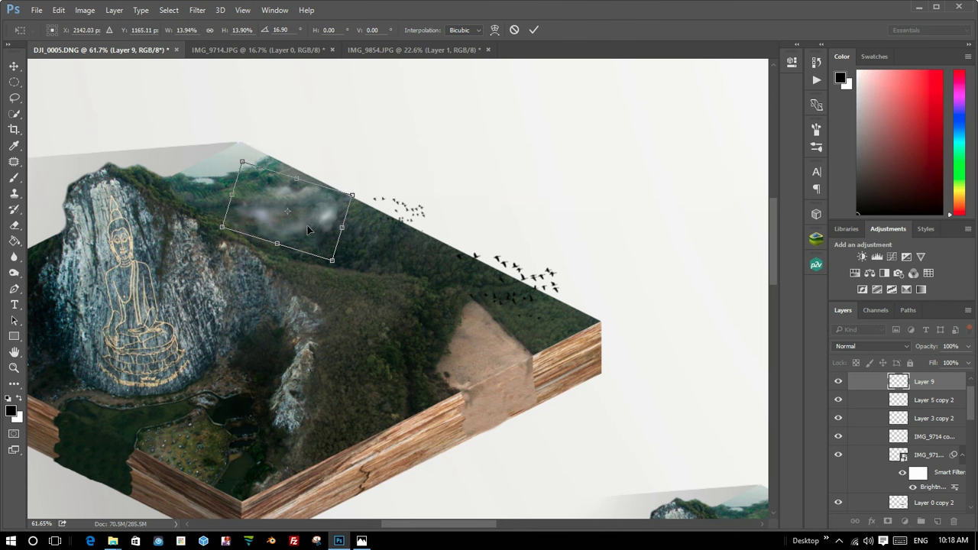
{"action": "left_click_drag", "start_coordinate": [307, 225], "coordinate": [285, 222]}
{"action": "left_click", "coordinate": [295, 233]}
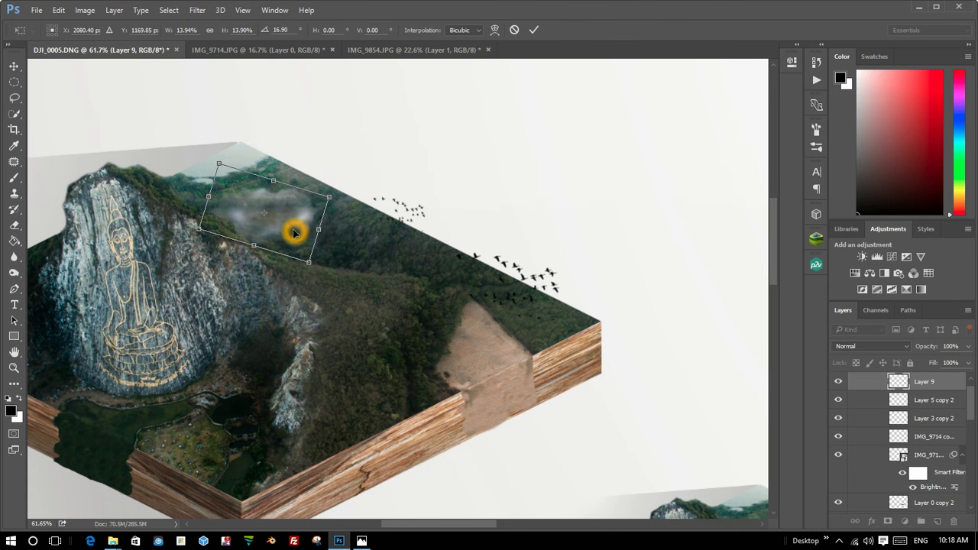
{"action": "double_click", "coordinate": [296, 233]}
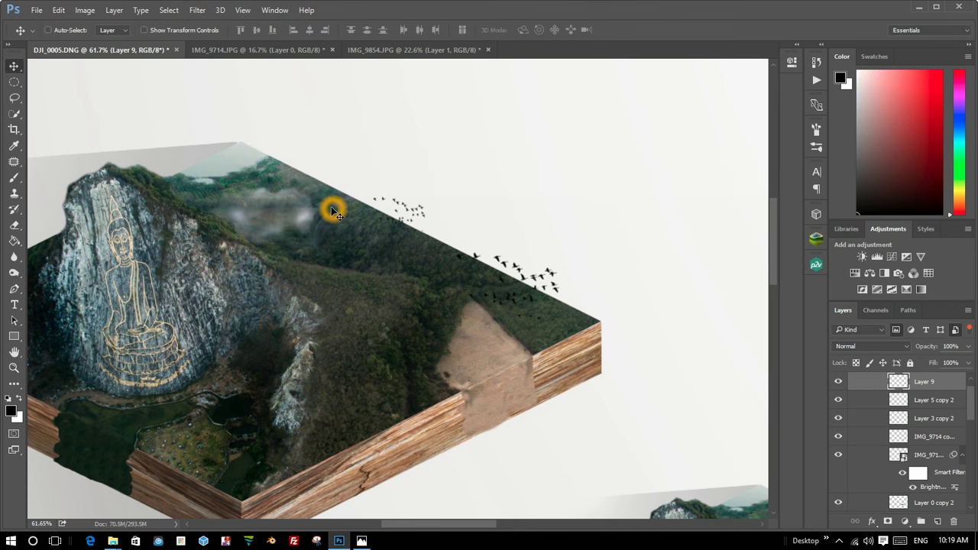
{"action": "left_click_drag", "start_coordinate": [299, 214], "coordinate": [295, 207]}
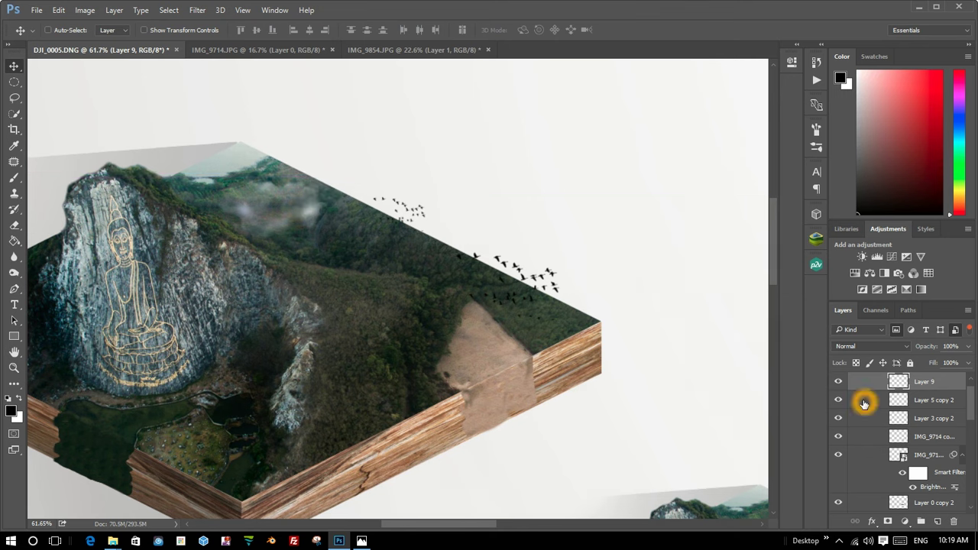
Add a drop shadow to the mist layer and drag it below the cloud.
{"action": "left_click", "coordinate": [932, 389]}
{"action": "double_click", "coordinate": [911, 384]}
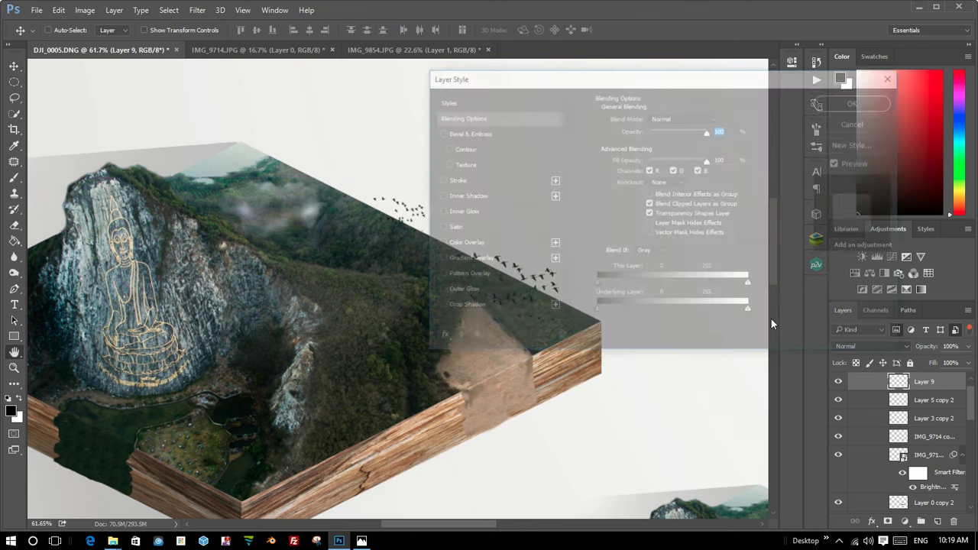
{"action": "left_click", "coordinate": [464, 307]}
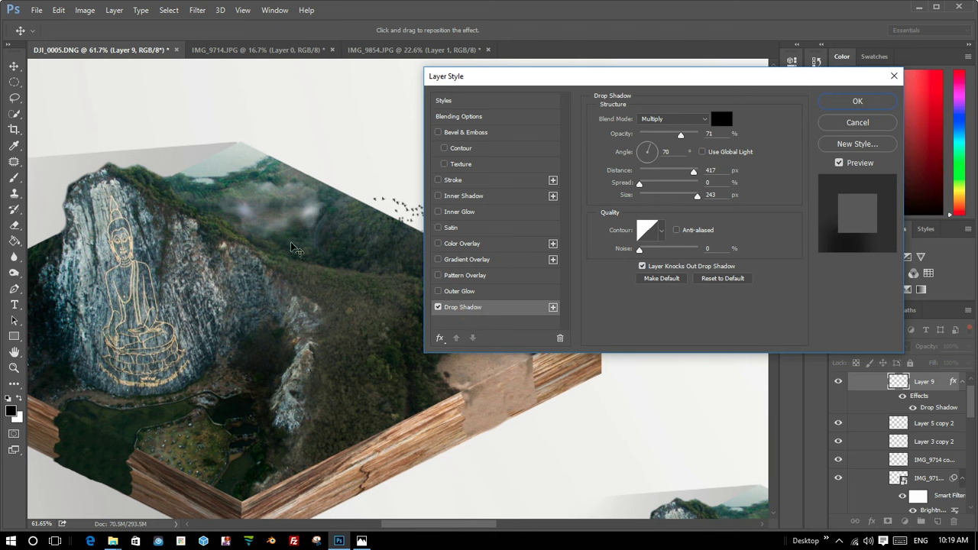
{"action": "left_click_drag", "start_coordinate": [272, 258], "coordinate": [309, 231]}
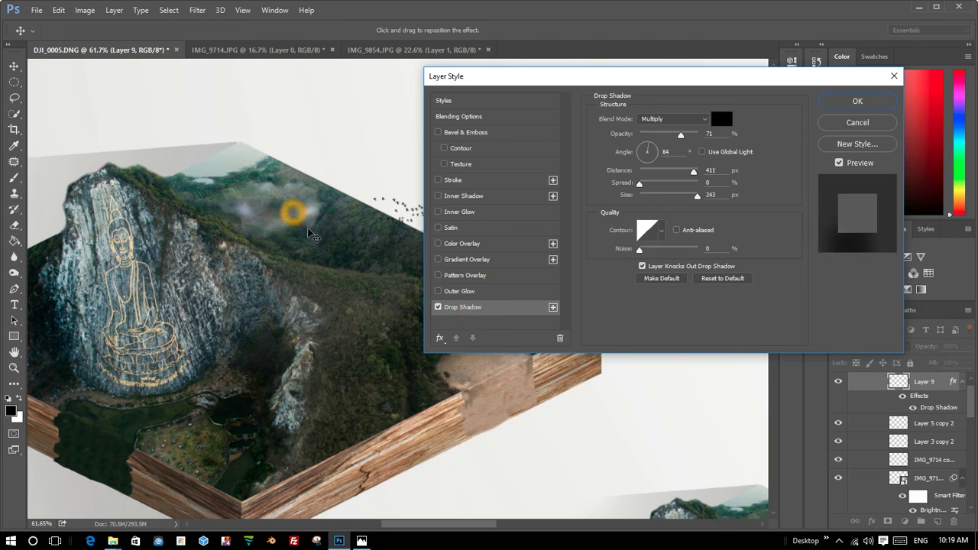
{"action": "left_click_drag", "start_coordinate": [302, 294], "coordinate": [312, 237]}
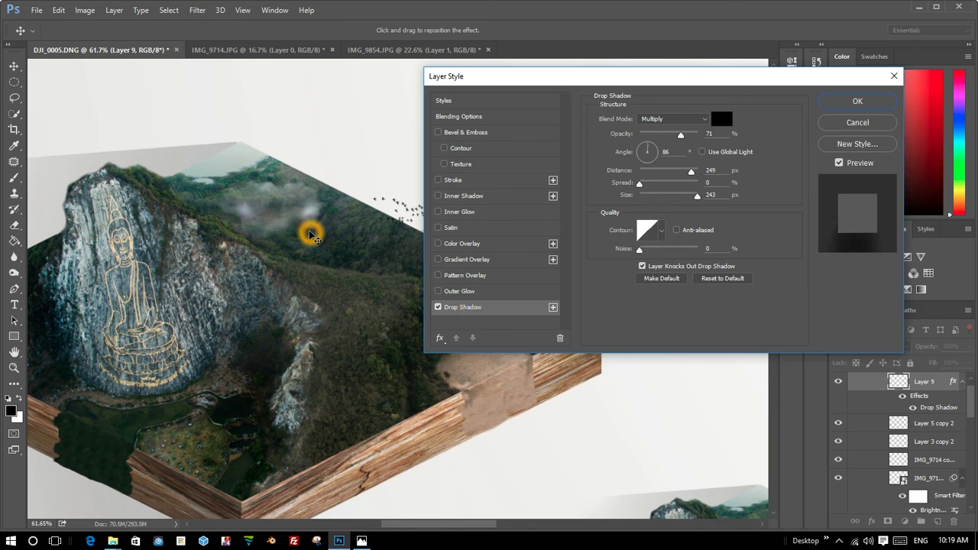
{"action": "mouse_move", "coordinate": [691, 172]}
{"action": "left_mouse_down"}
{"action": "mouse_move", "coordinate": [662, 174]}
{"action": "mouse_move", "coordinate": [649, 197]}
{"action": "left_mouse_up"}
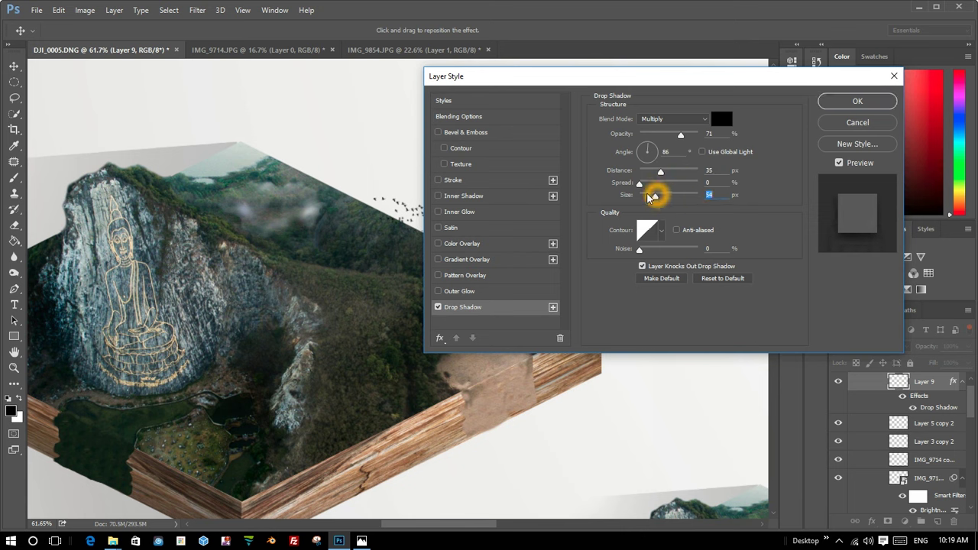
{"action": "left_click_drag", "start_coordinate": [290, 224], "coordinate": [313, 289]}
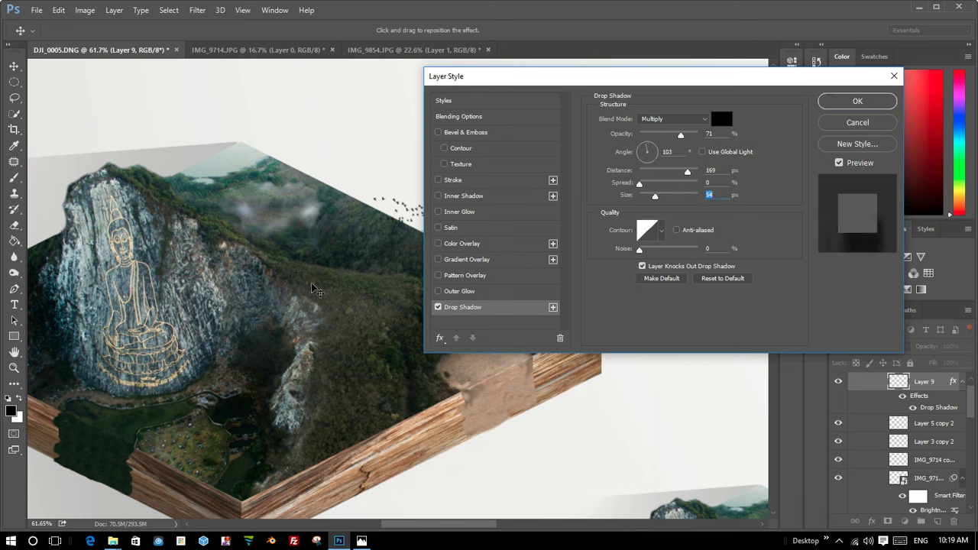
Settle the shadow at 52% opacity with a small spread, apply it, and drag the cloud down.
{"action": "left_click_drag", "start_coordinate": [681, 134], "coordinate": [703, 139]}
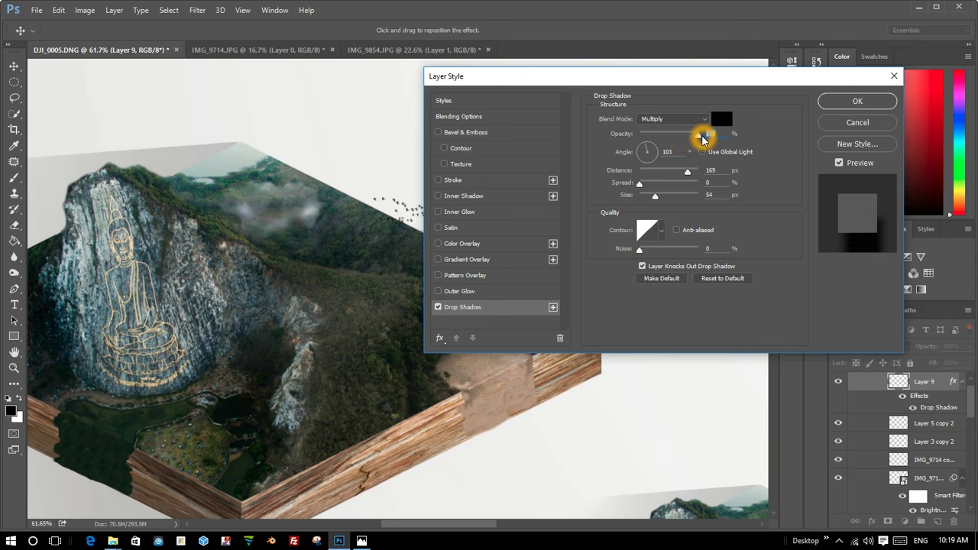
{"action": "left_click_drag", "start_coordinate": [295, 271], "coordinate": [279, 247]}
{"action": "mouse_move", "coordinate": [640, 184]}
{"action": "left_mouse_down"}
{"action": "mouse_move", "coordinate": [673, 185]}
{"action": "mouse_move", "coordinate": [639, 191]}
{"action": "left_mouse_up"}
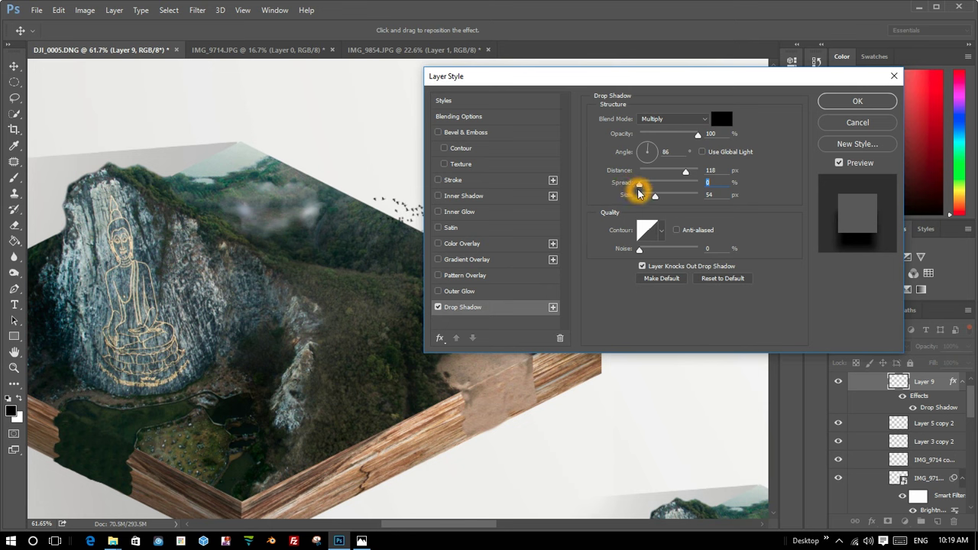
{"action": "mouse_move", "coordinate": [639, 192]}
{"action": "left_mouse_down"}
{"action": "mouse_move", "coordinate": [665, 201]}
{"action": "mouse_move", "coordinate": [655, 173]}
{"action": "mouse_move", "coordinate": [693, 173]}
{"action": "left_mouse_up"}
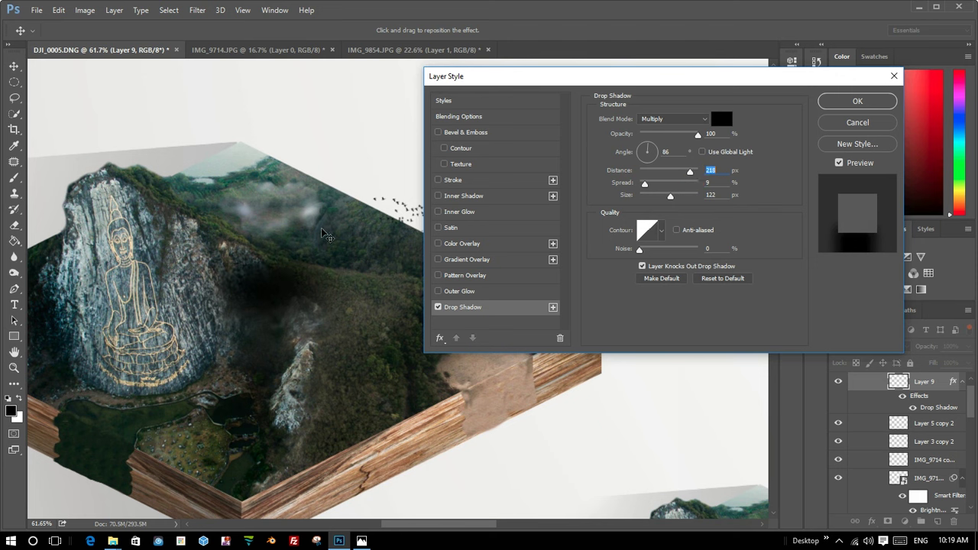
{"action": "left_click_drag", "start_coordinate": [325, 234], "coordinate": [262, 291]}
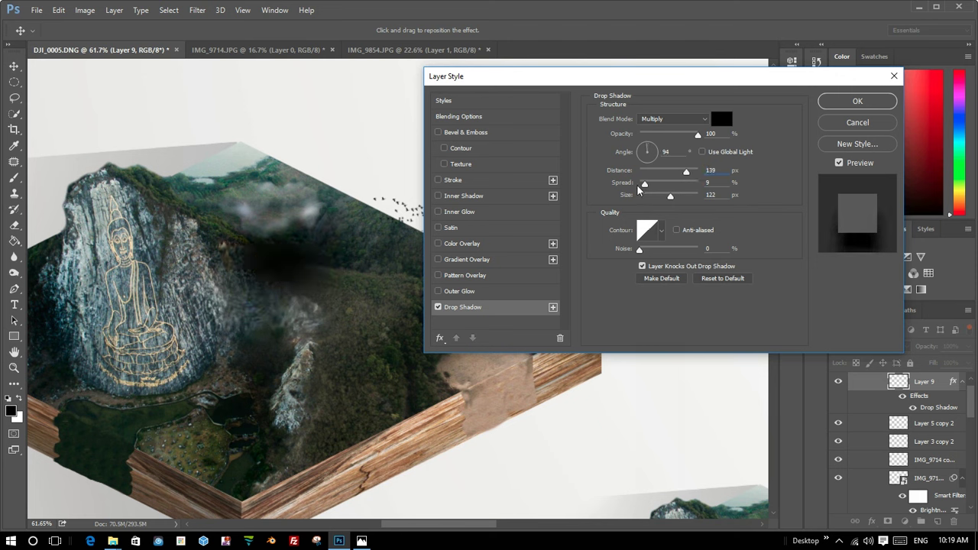
{"action": "left_click_drag", "start_coordinate": [639, 190], "coordinate": [643, 188]}
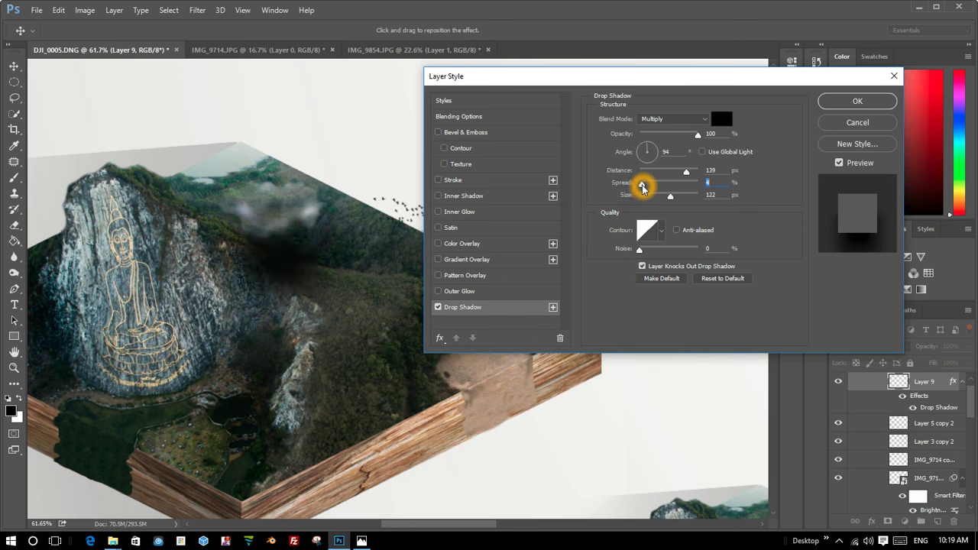
{"action": "left_click_drag", "start_coordinate": [698, 134], "coordinate": [681, 139]}
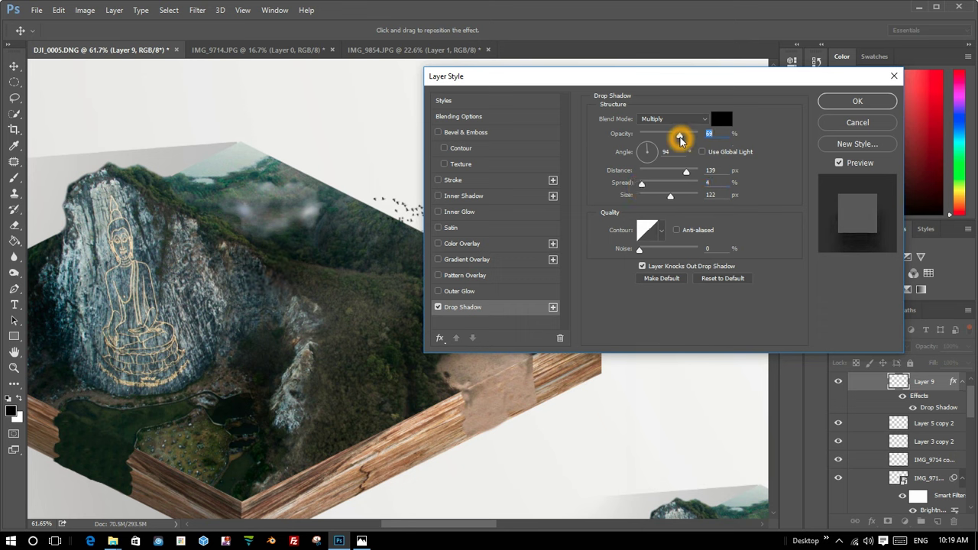
{"action": "left_click_drag", "start_coordinate": [681, 139], "coordinate": [673, 136]}
{"action": "mouse_move", "coordinate": [297, 269]}
{"action": "left_mouse_down"}
{"action": "mouse_move", "coordinate": [277, 280]}
{"action": "mouse_move", "coordinate": [293, 277]}
{"action": "mouse_move", "coordinate": [283, 221]}
{"action": "mouse_move", "coordinate": [293, 251]}
{"action": "left_mouse_up"}
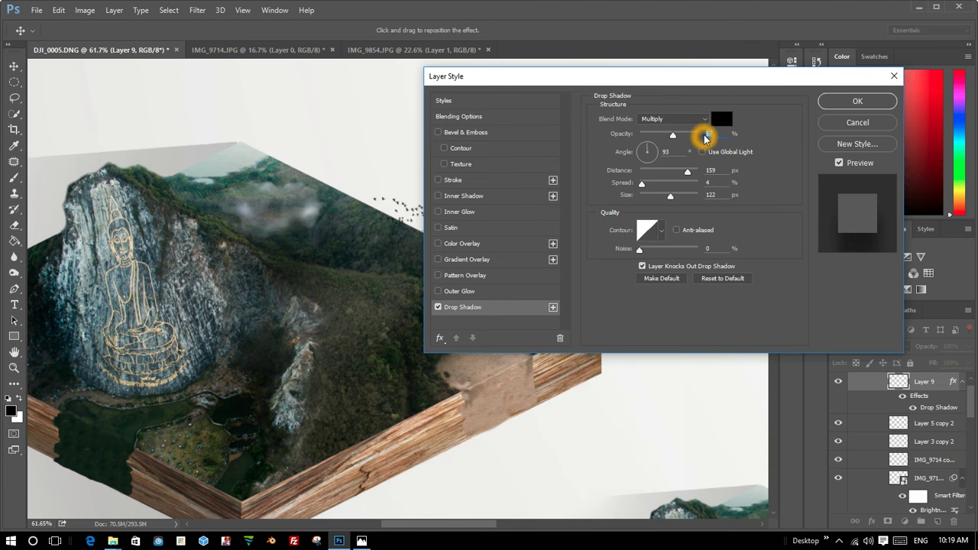
{"action": "left_click", "coordinate": [857, 100]}
{"action": "left_click_drag", "start_coordinate": [246, 186], "coordinate": [248, 345]}
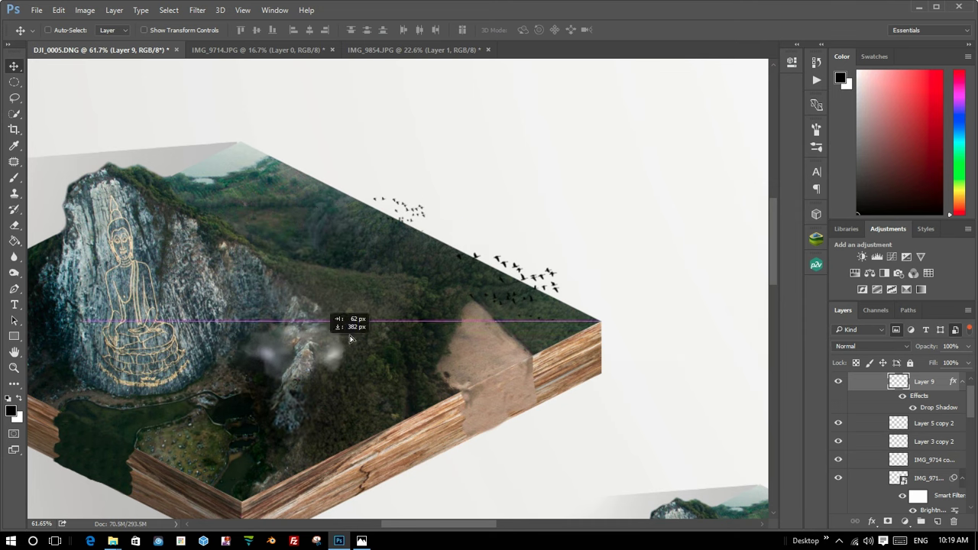
Drag the cloud to the forest edge beside the dirt slope and select Layer 9.
{"action": "mouse_move", "coordinate": [248, 345]}
{"action": "left_mouse_down"}
{"action": "mouse_move", "coordinate": [497, 279]}
{"action": "mouse_move", "coordinate": [471, 283]}
{"action": "left_mouse_up"}
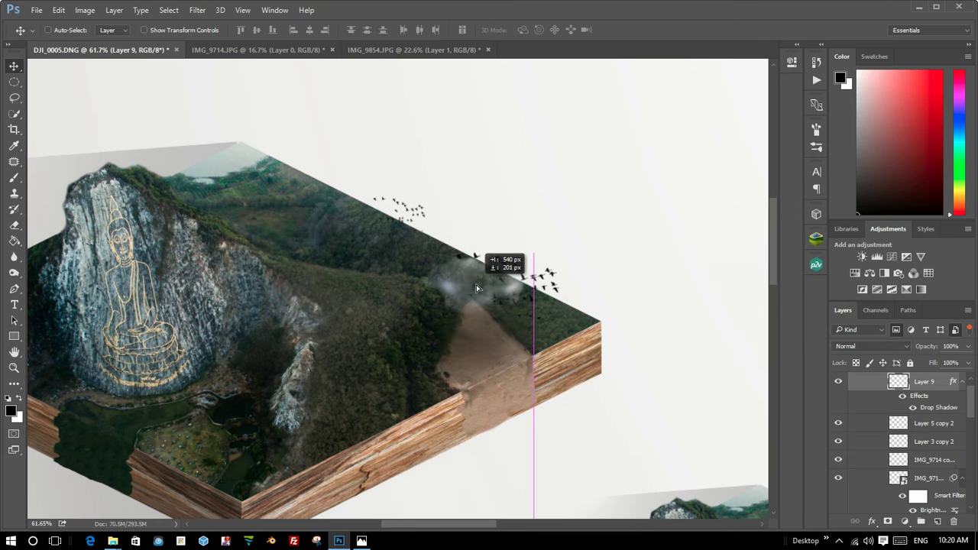
{"action": "left_click_drag", "start_coordinate": [475, 286], "coordinate": [477, 287]}
{"action": "scroll", "coordinate": [318, 277], "scroll_direction": "down", "scroll_amount": 5}
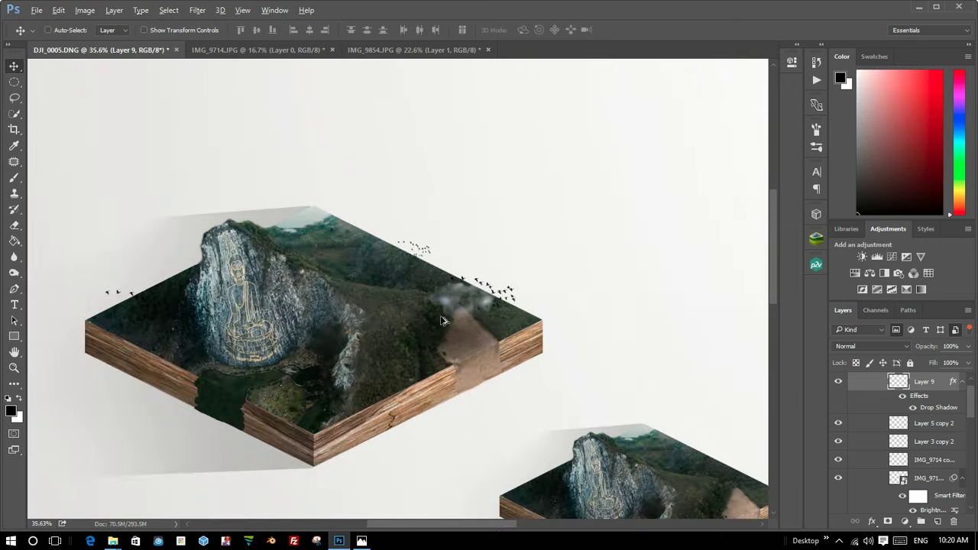
{"action": "scroll", "coordinate": [557, 334], "scroll_direction": "down", "scroll_amount": 2}
{"action": "scroll", "coordinate": [507, 313], "scroll_direction": "up", "scroll_amount": 4}
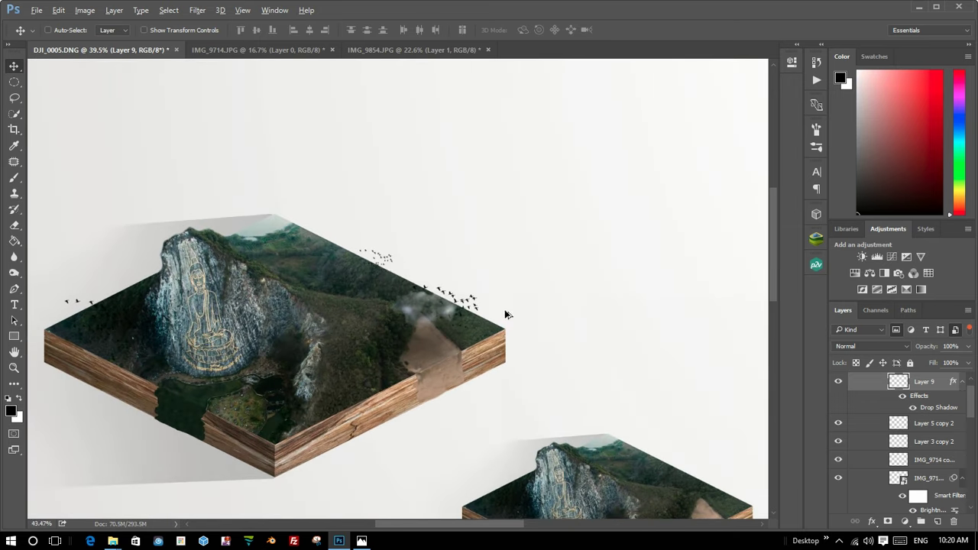
{"action": "left_click", "coordinate": [934, 386]}
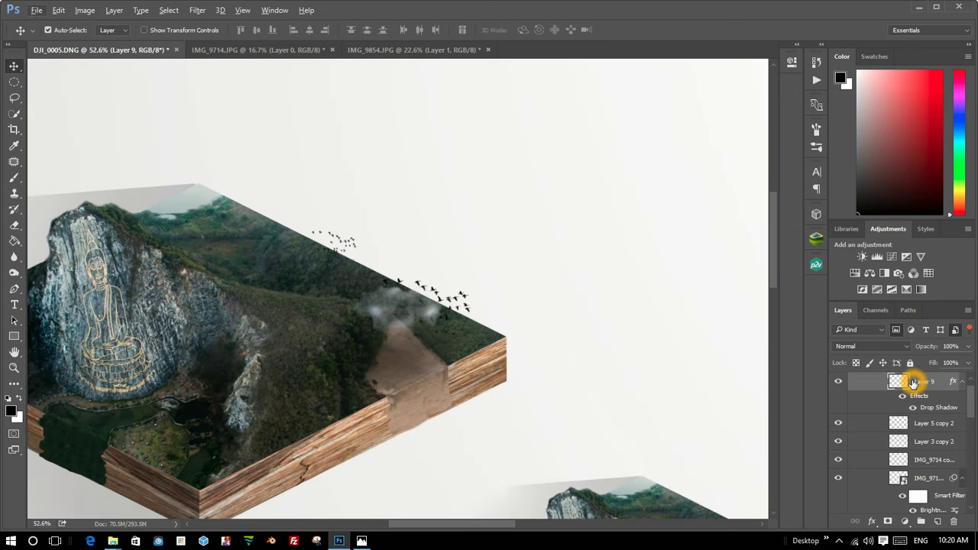
Duplicate Layer 9, move the copy up-left and resize it.
{"action": "key", "text": "ctrl+j"}
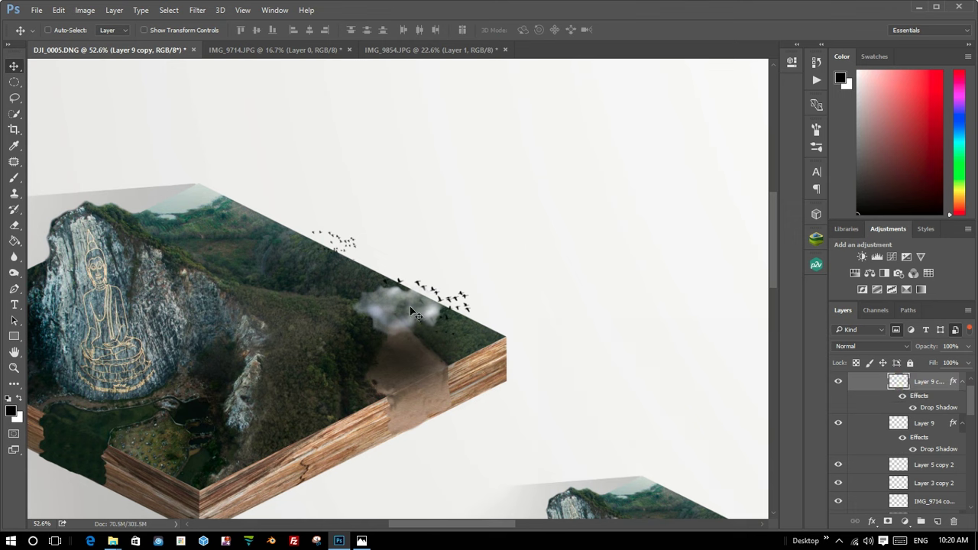
{"action": "mouse_move", "coordinate": [405, 321]}
{"action": "left_mouse_down"}
{"action": "mouse_move", "coordinate": [256, 264]}
{"action": "mouse_move", "coordinate": [323, 298]}
{"action": "left_mouse_up"}
{"action": "key", "text": "ctrl+t"}
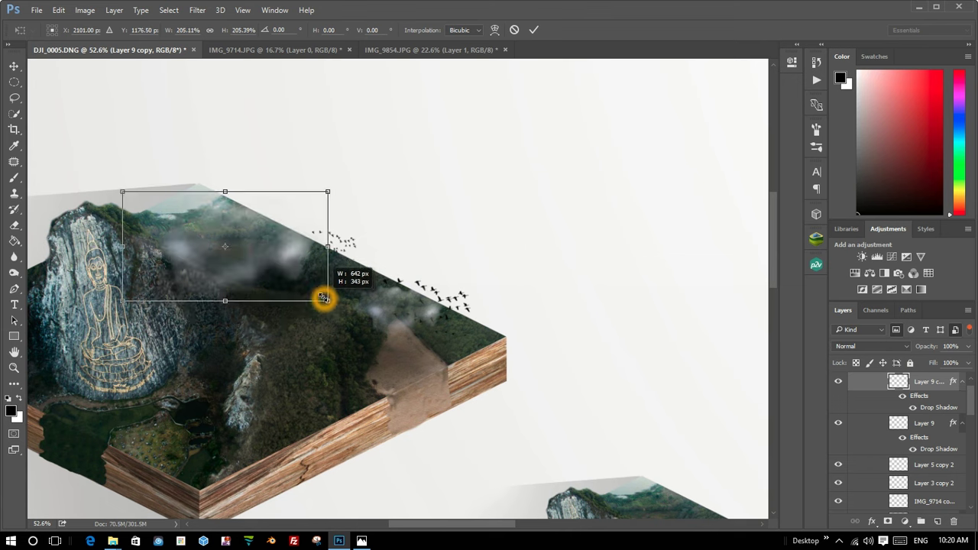
{"action": "left_click_drag", "start_coordinate": [268, 261], "coordinate": [237, 205]}
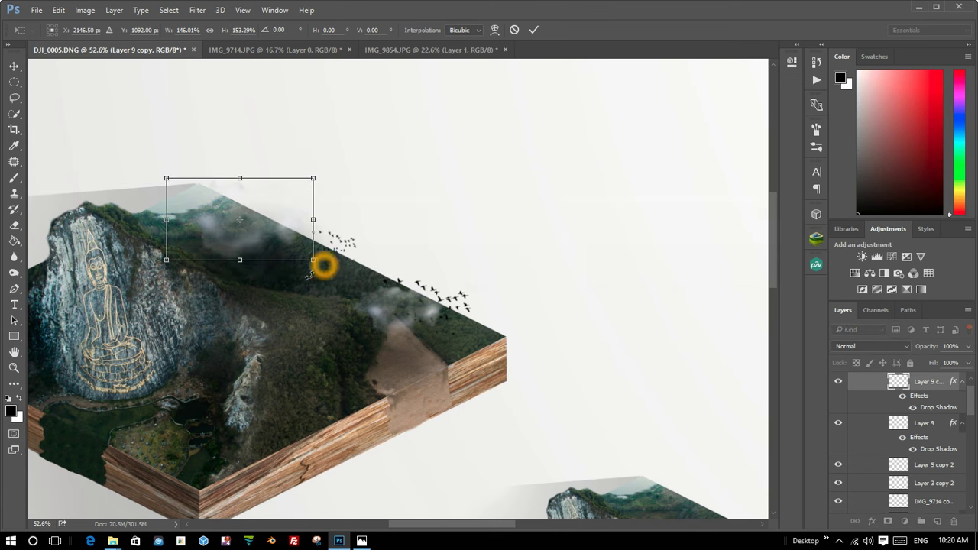
{"action": "mouse_move", "coordinate": [323, 262]}
{"action": "left_mouse_down"}
{"action": "mouse_move", "coordinate": [223, 292]}
{"action": "mouse_move", "coordinate": [172, 205]}
{"action": "left_mouse_up"}
Rotate the cloud copy about 173° along the tile's top edge and commit it.
{"action": "right_click", "coordinate": [192, 288]}
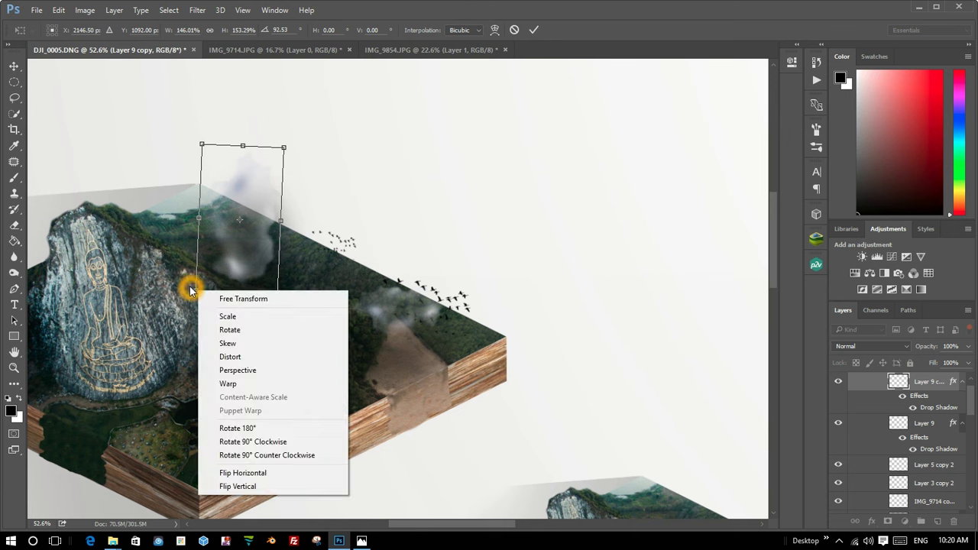
{"action": "left_click", "coordinate": [221, 278]}
{"action": "mouse_move", "coordinate": [238, 292]}
{"action": "left_mouse_down"}
{"action": "mouse_move", "coordinate": [224, 238]}
{"action": "mouse_move", "coordinate": [196, 237]}
{"action": "left_mouse_up"}
{"action": "left_click_drag", "start_coordinate": [281, 209], "coordinate": [255, 245]}
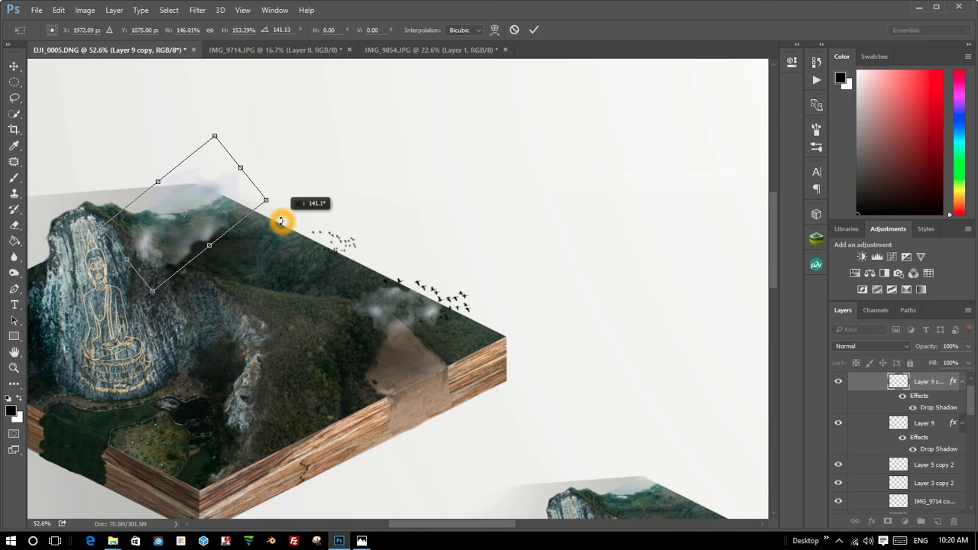
{"action": "left_click_drag", "start_coordinate": [186, 232], "coordinate": [205, 220]}
{"action": "left_click", "coordinate": [913, 405]}
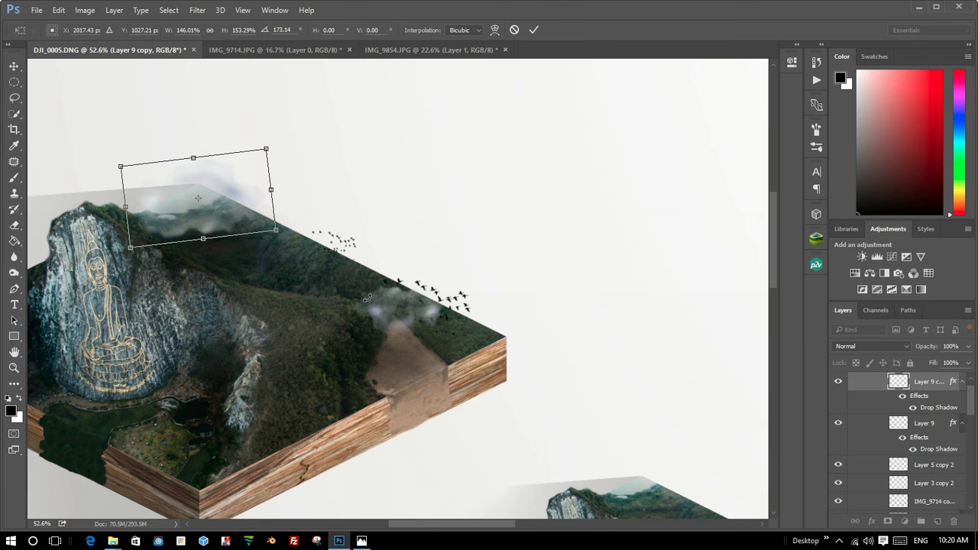
{"action": "double_click", "coordinate": [449, 296]}
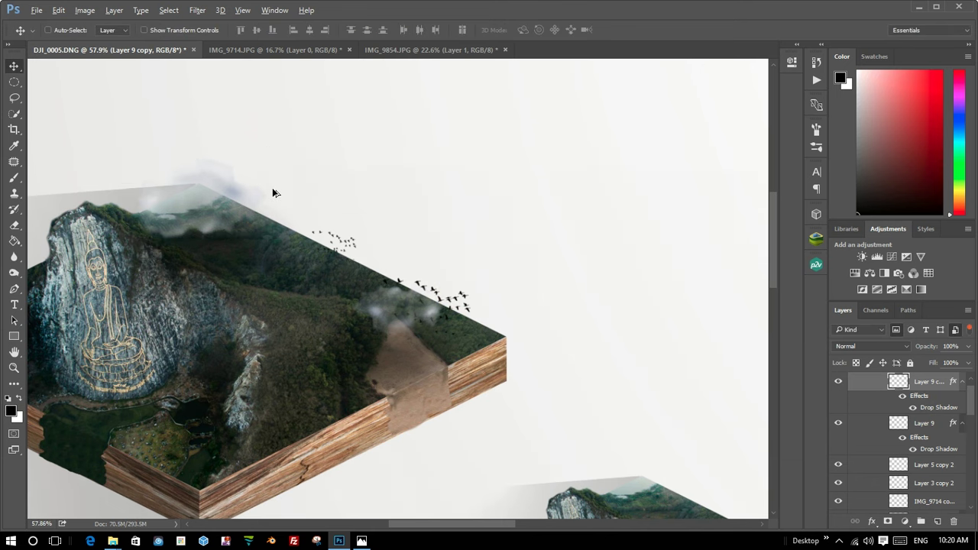
{"action": "scroll", "coordinate": [275, 194], "scroll_direction": "down", "scroll_amount": 2}
{"action": "scroll", "coordinate": [279, 195], "scroll_direction": "down", "scroll_amount": 2}
{"action": "scroll", "coordinate": [290, 186], "scroll_direction": "down", "scroll_amount": 3}
{"action": "scroll", "coordinate": [229, 176], "scroll_direction": "up", "scroll_amount": 4}
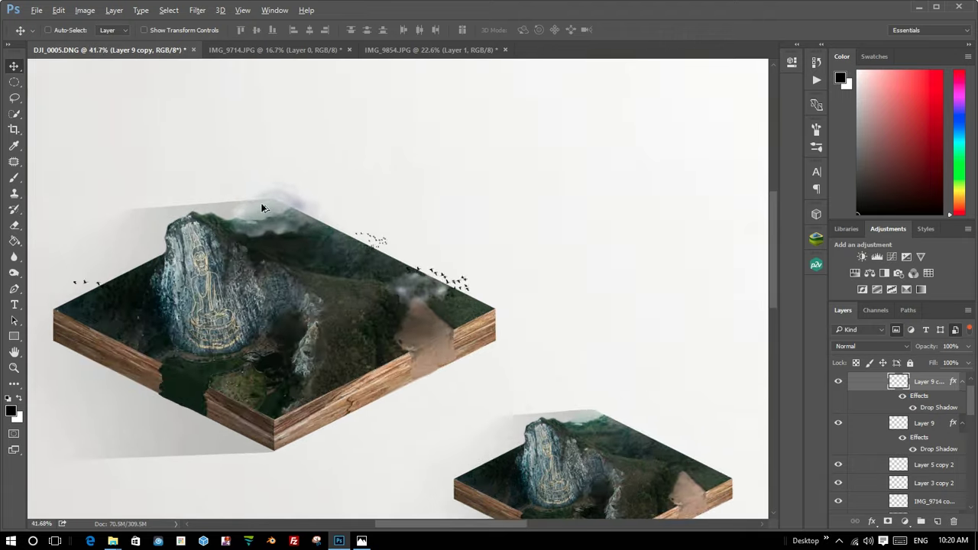
{"action": "scroll", "coordinate": [261, 207], "scroll_direction": "up", "scroll_amount": 3}
{"action": "scroll", "coordinate": [288, 212], "scroll_direction": "up", "scroll_amount": 1}
{"action": "scroll", "coordinate": [358, 186], "scroll_direction": "down", "scroll_amount": 3}
{"action": "scroll", "coordinate": [376, 149], "scroll_direction": "down", "scroll_amount": 2}
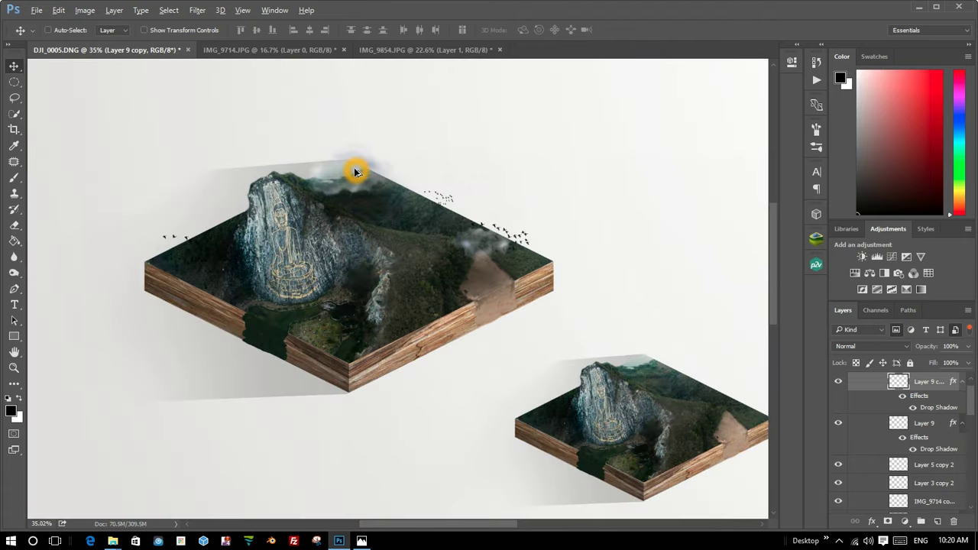
{"action": "scroll", "coordinate": [374, 191], "scroll_direction": "down", "scroll_amount": 2}
{"action": "scroll", "coordinate": [399, 214], "scroll_direction": "up", "scroll_amount": 2}
{"action": "scroll", "coordinate": [402, 220], "scroll_direction": "up", "scroll_amount": 3}
{"action": "scroll", "coordinate": [403, 222], "scroll_direction": "down", "scroll_amount": 2}
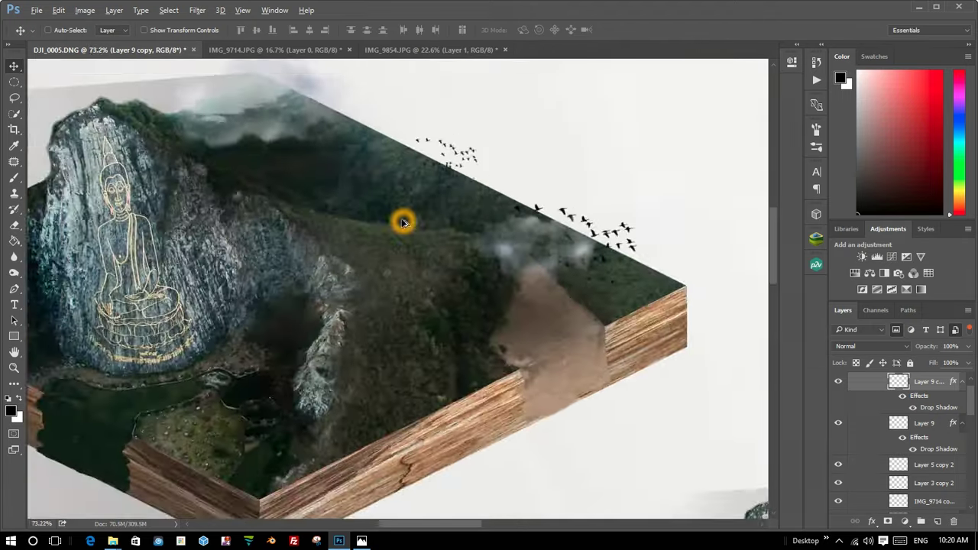
{"action": "scroll", "coordinate": [403, 222], "scroll_direction": "down", "scroll_amount": 3}
{"action": "scroll", "coordinate": [393, 218], "scroll_direction": "down", "scroll_amount": 2}
{"action": "scroll", "coordinate": [405, 267], "scroll_direction": "up", "scroll_amount": 2}
{"action": "scroll", "coordinate": [416, 307], "scroll_direction": "up", "scroll_amount": 1}
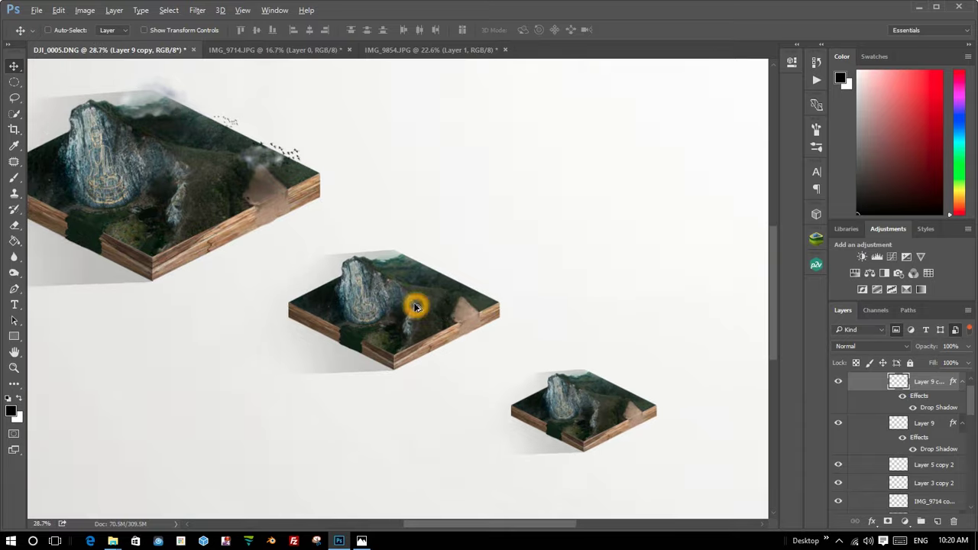
{"action": "scroll", "coordinate": [344, 252], "scroll_direction": "down", "scroll_amount": 1}
{"action": "scroll", "coordinate": [269, 196], "scroll_direction": "up", "scroll_amount": 3}
{"action": "scroll", "coordinate": [273, 201], "scroll_direction": "down", "scroll_amount": 1}
{"action": "scroll", "coordinate": [275, 203], "scroll_direction": "down", "scroll_amount": 2}
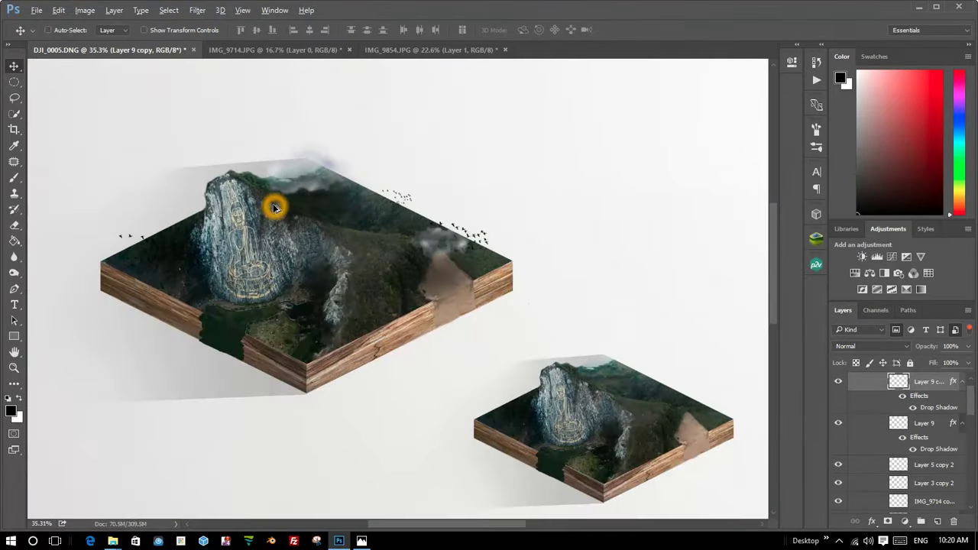
{"action": "scroll", "coordinate": [275, 208], "scroll_direction": "down", "scroll_amount": 1}
{"action": "scroll", "coordinate": [278, 208], "scroll_direction": "down", "scroll_amount": 2}
{"action": "scroll", "coordinate": [280, 211], "scroll_direction": "up", "scroll_amount": 1}
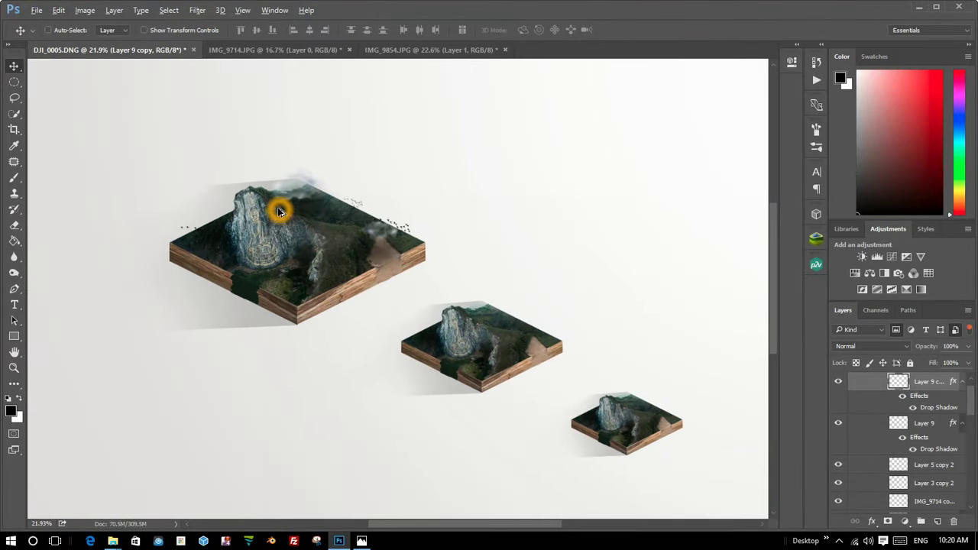
{"action": "scroll", "coordinate": [279, 212], "scroll_direction": "down", "scroll_amount": 1}
{"action": "scroll", "coordinate": [283, 216], "scroll_direction": "down", "scroll_amount": 1}
{"action": "scroll", "coordinate": [282, 215], "scroll_direction": "up", "scroll_amount": 1}
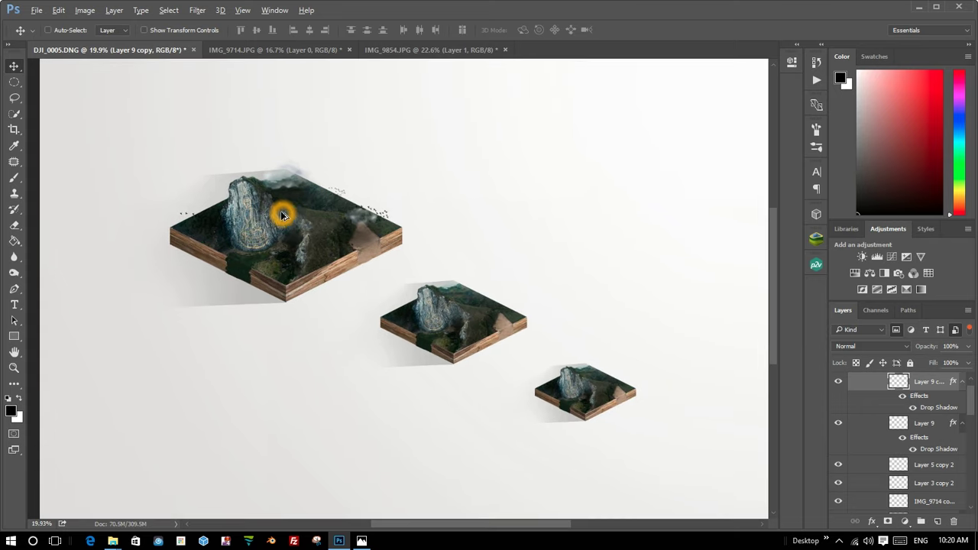
{"action": "scroll", "coordinate": [275, 214], "scroll_direction": "down", "scroll_amount": 1}
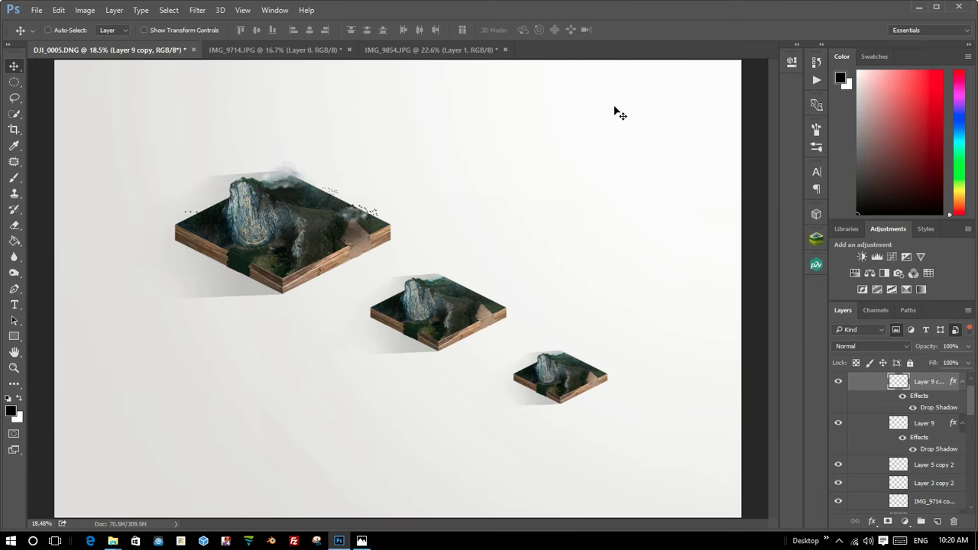
{"action": "left_click", "coordinate": [875, 162]}
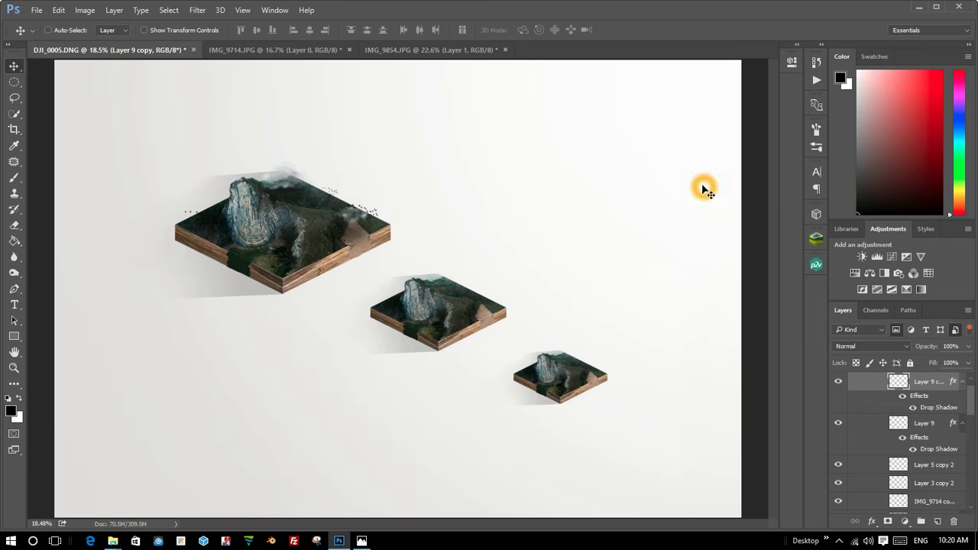
{"action": "scroll", "coordinate": [896, 389], "scroll_direction": "up", "scroll_amount": 1}
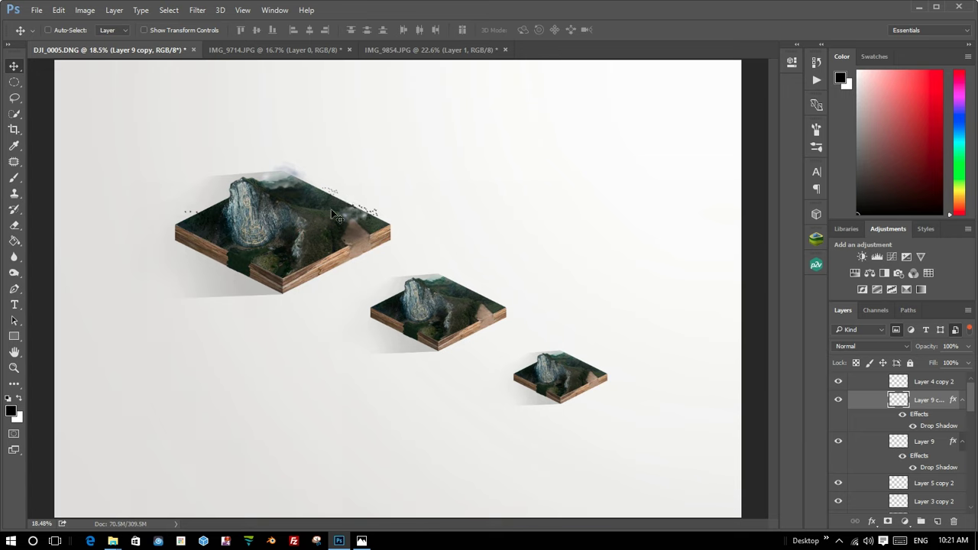
{"action": "left_click_drag", "start_coordinate": [329, 191], "coordinate": [508, 230]}
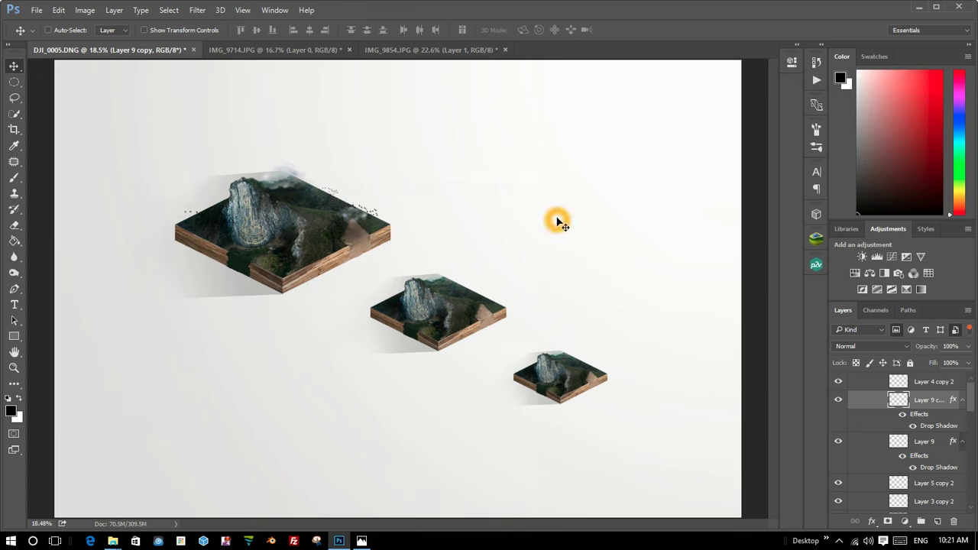